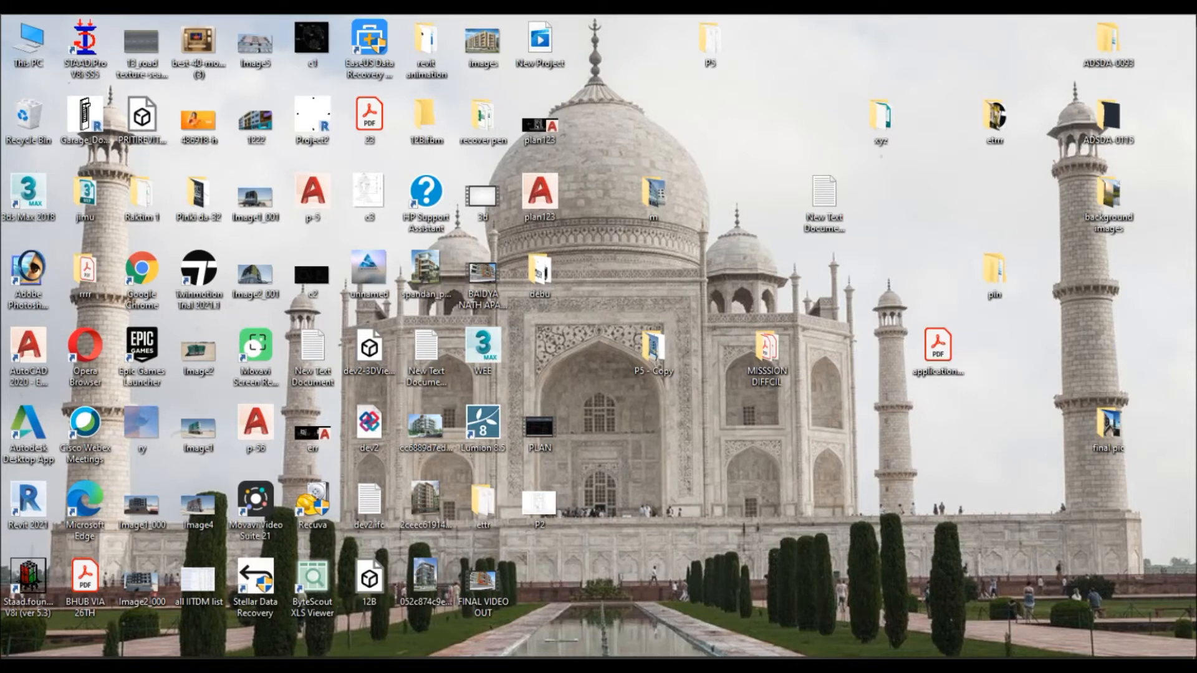
Open STAAD.Pro and set up a new Space project named xyz-1 with Meter and KiloNewton units.
double_click(83, 49)
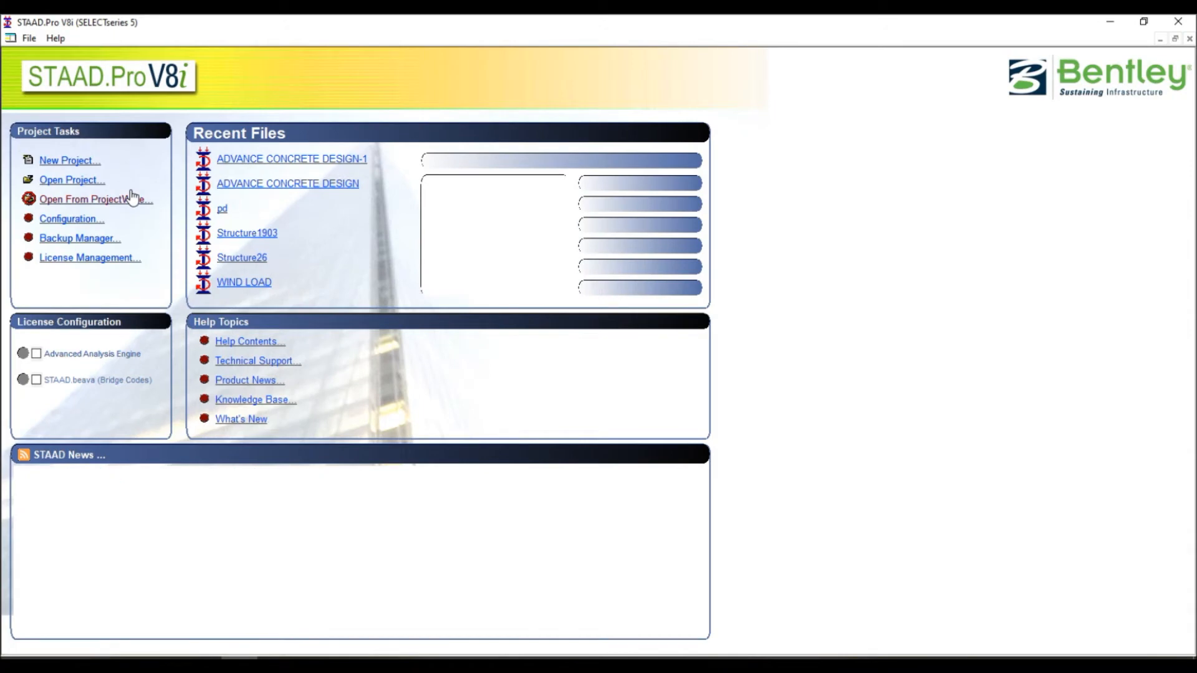
left_click(83, 162)
left_click(443, 224)
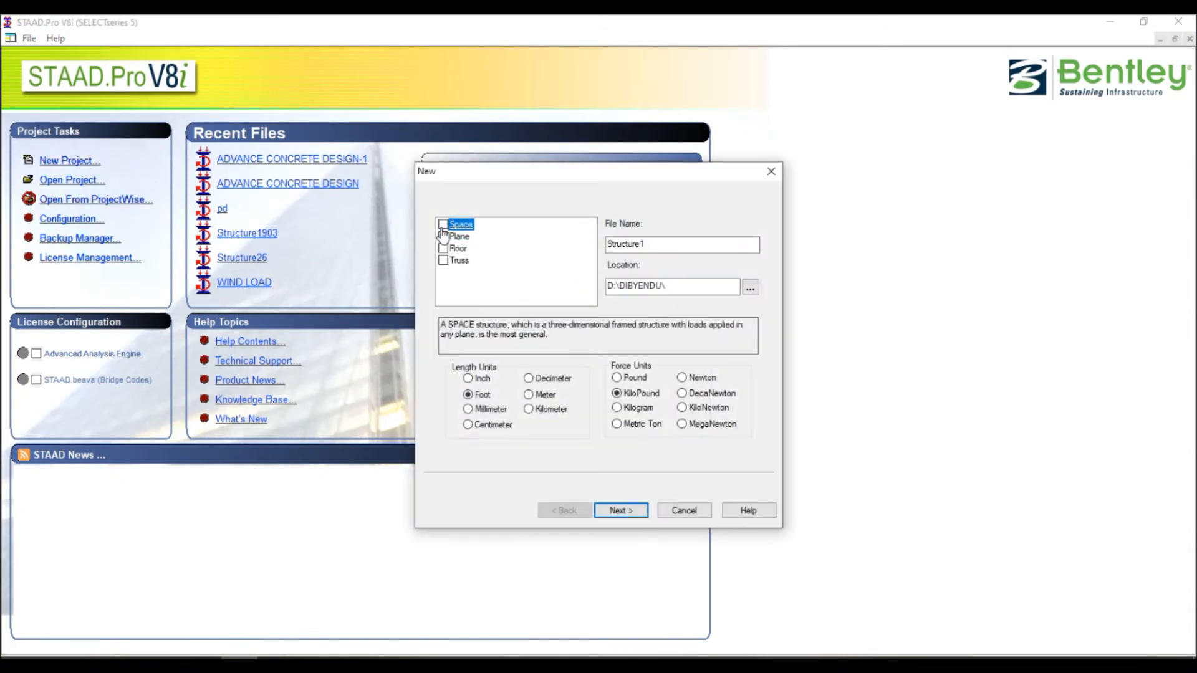
key("Tab")
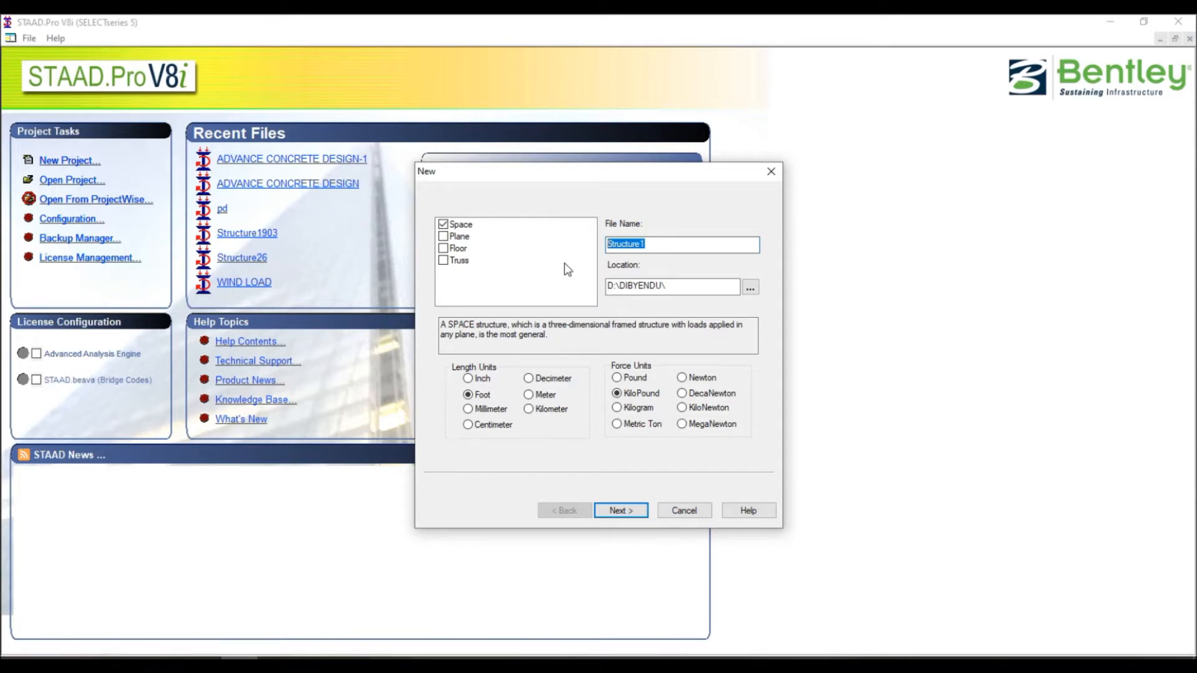
type("xyz-1")
left_click(547, 397)
left_click(701, 410)
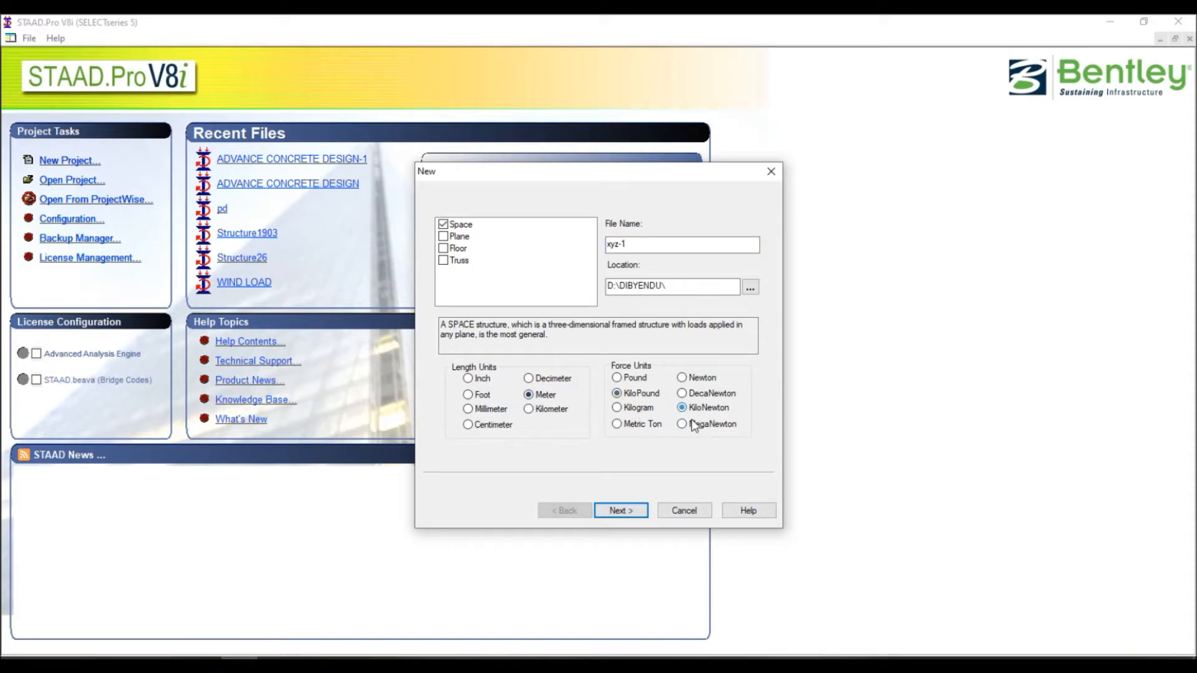
Finish creating the project with Add Beam as the starting option, and dismiss the grid drawing tool.
left_click(630, 512)
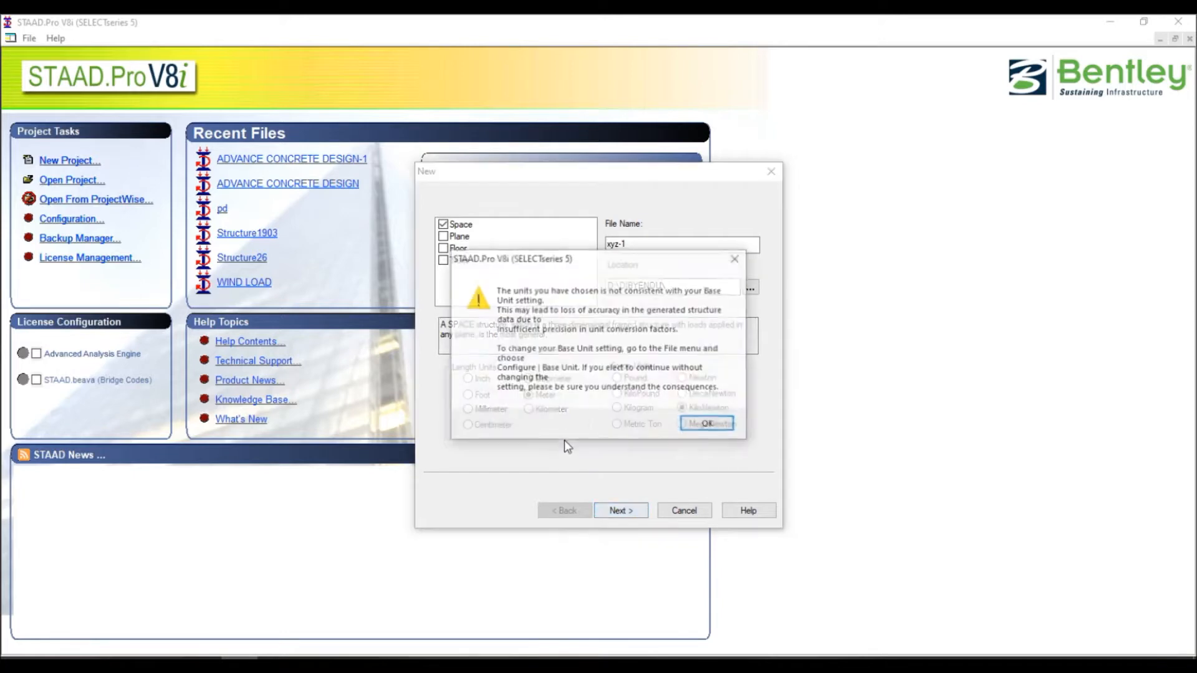
left_click(707, 424)
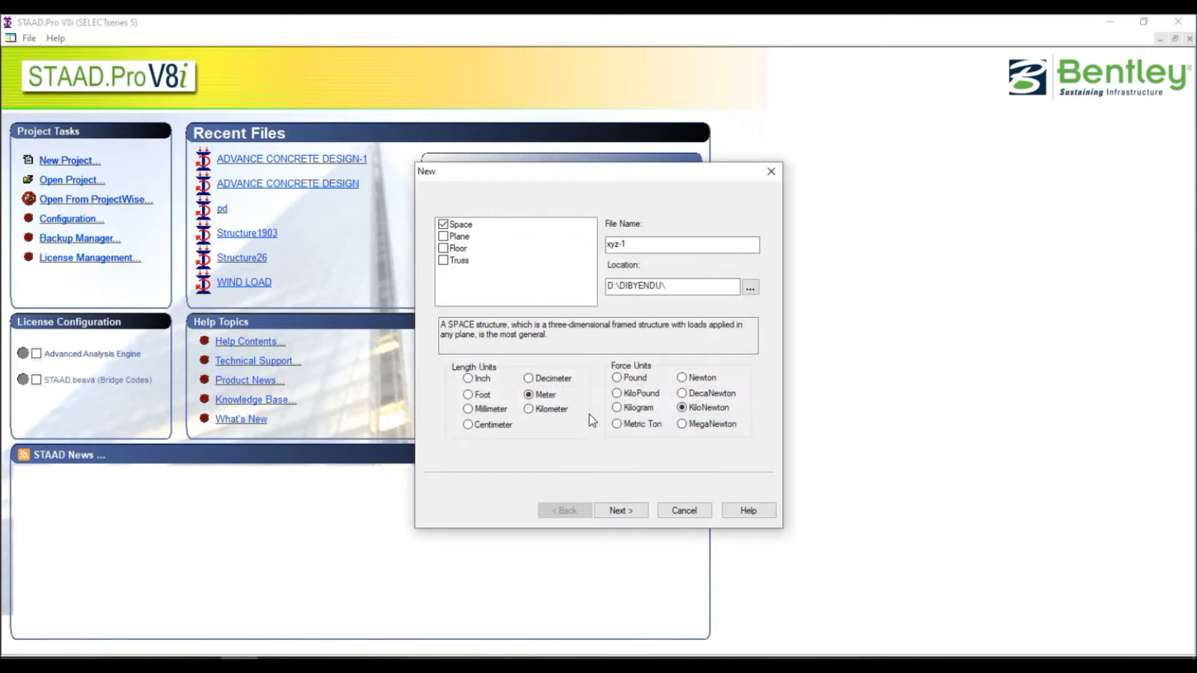
key("Return")
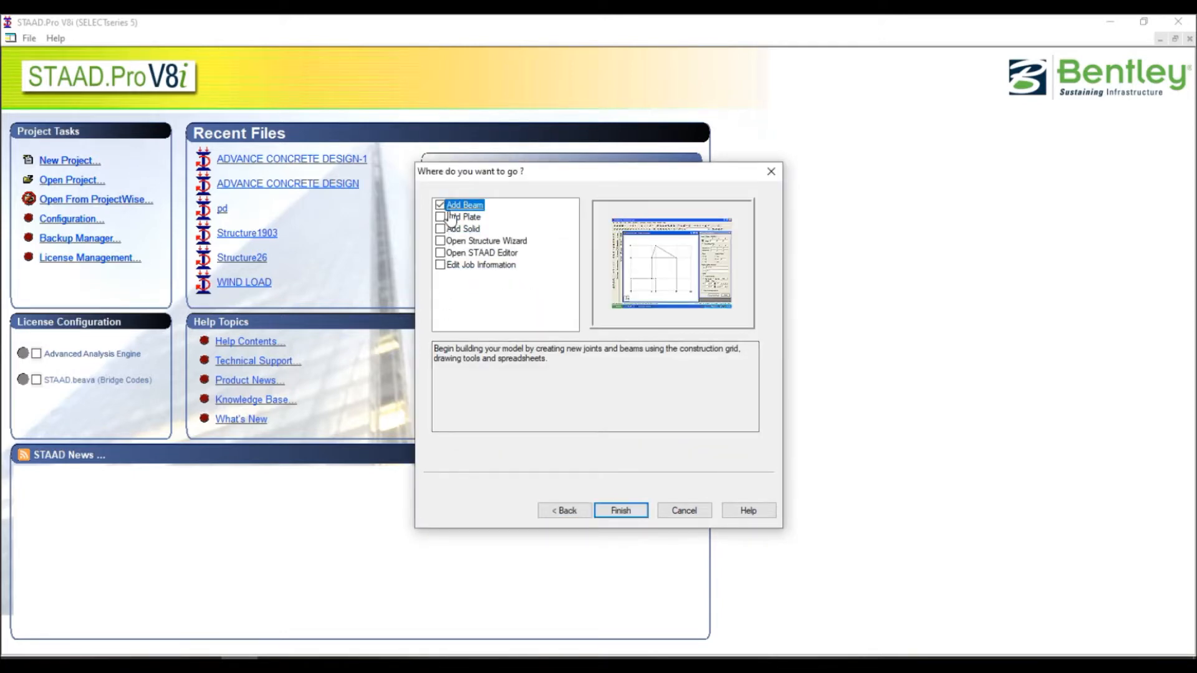
left_click(632, 508)
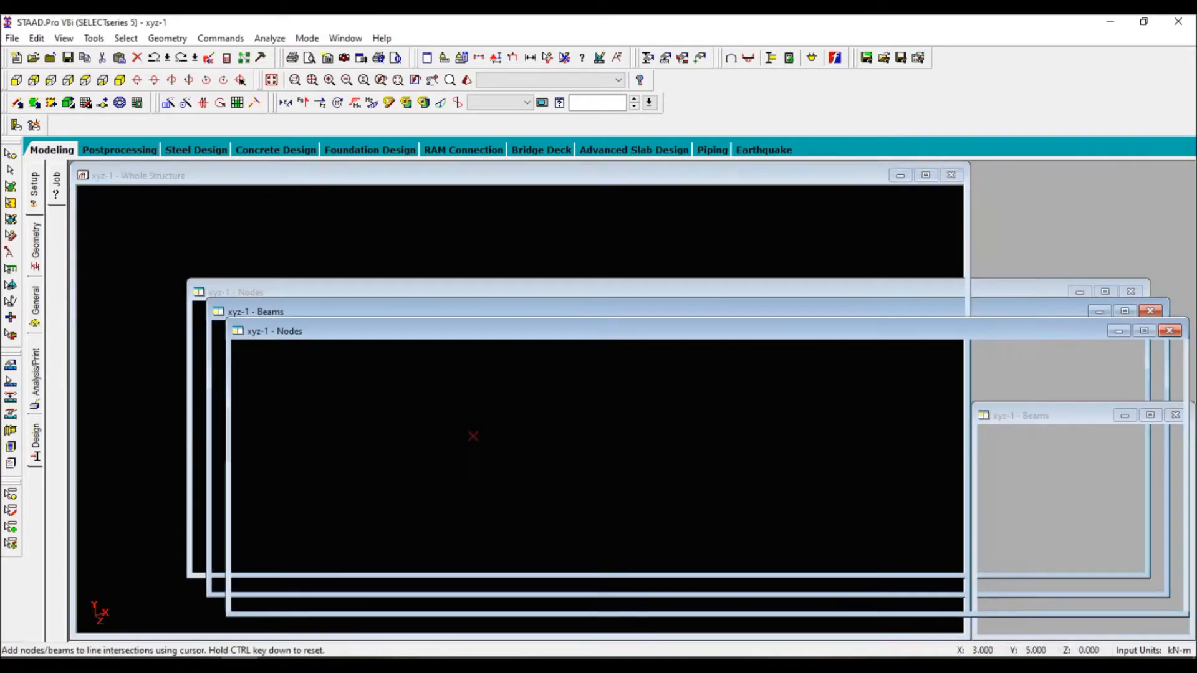
left_click(1187, 169)
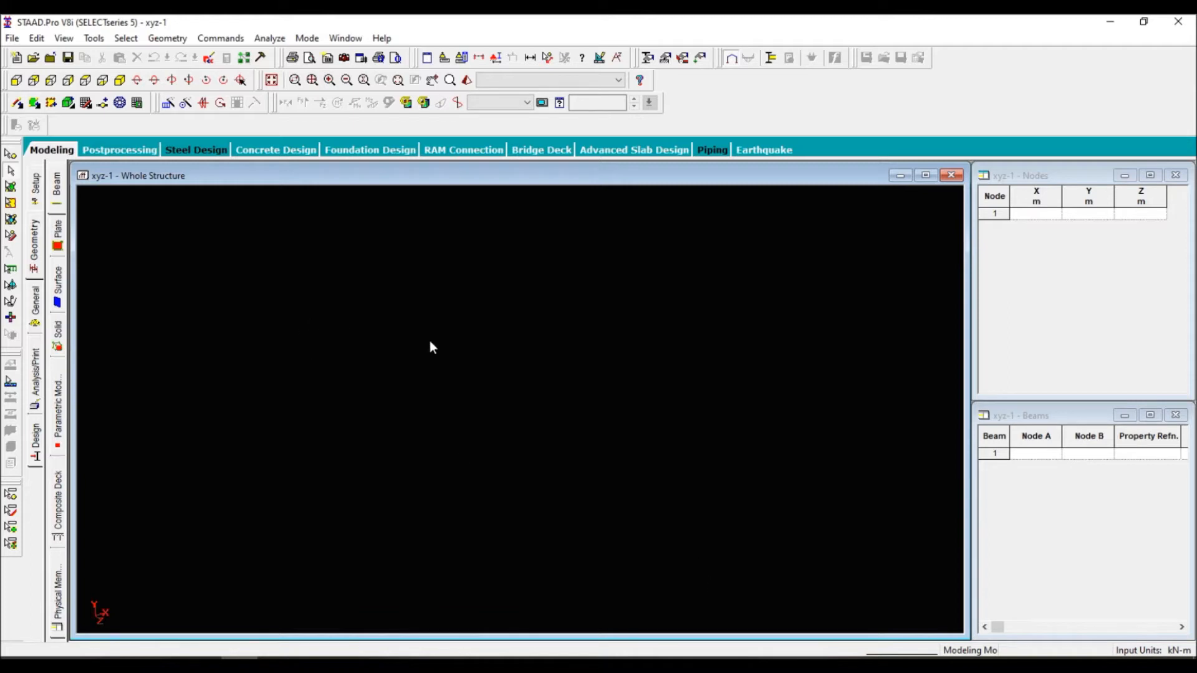
Run the Structure Wizard and start a Bay Frame from the Frame Models prototypes.
left_click(168, 41)
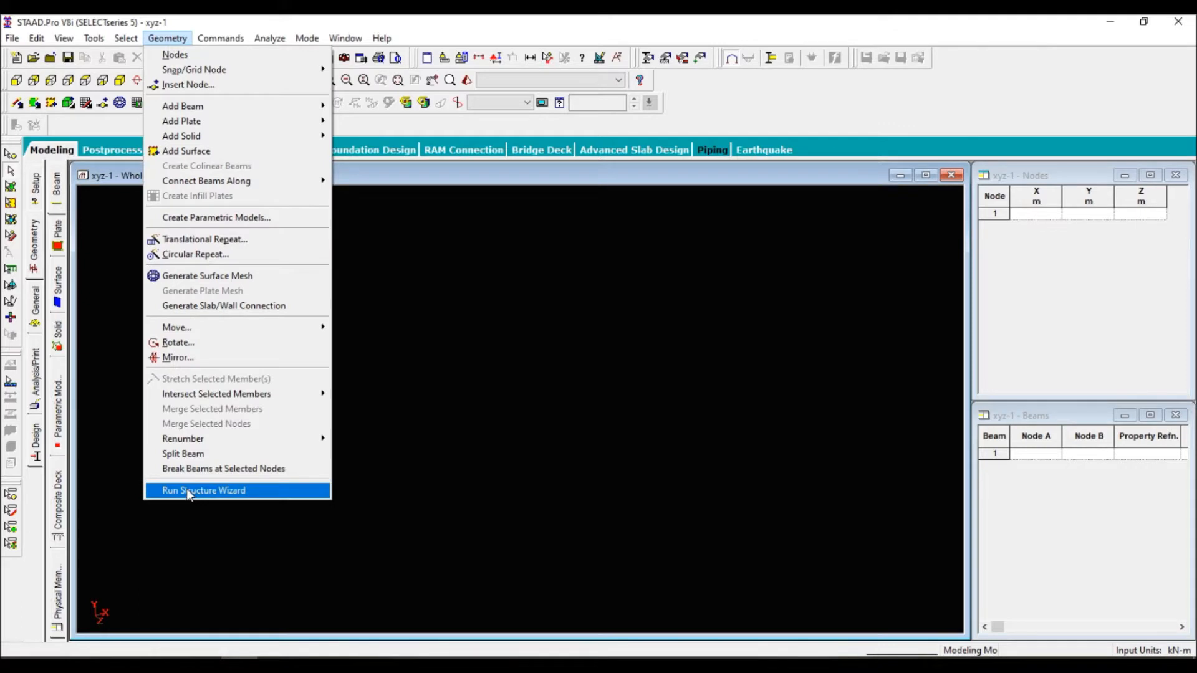
left_click(189, 491)
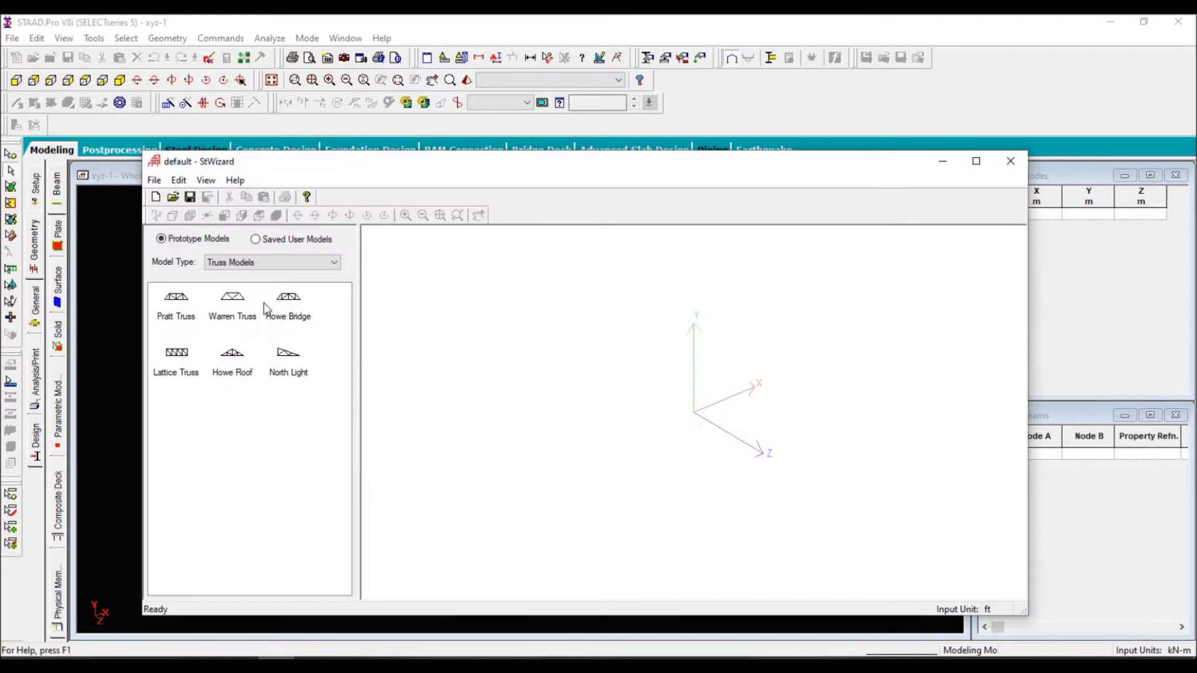
left_click(258, 268)
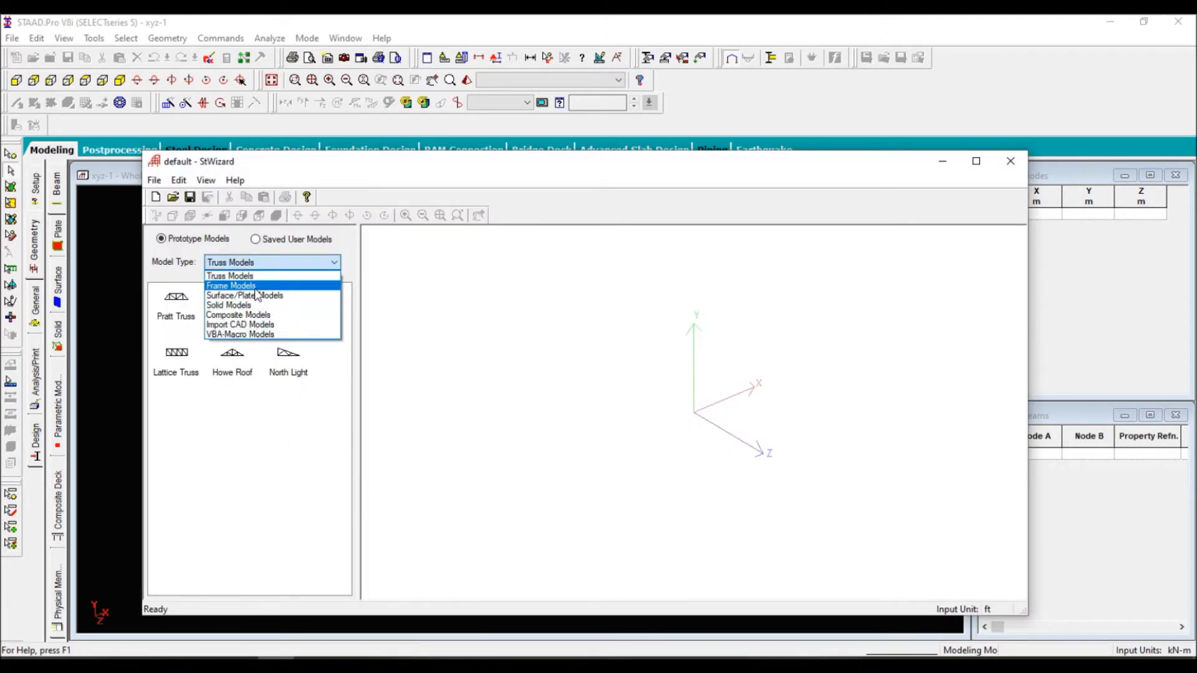
left_click(257, 286)
left_click_drag(181, 313, 557, 373)
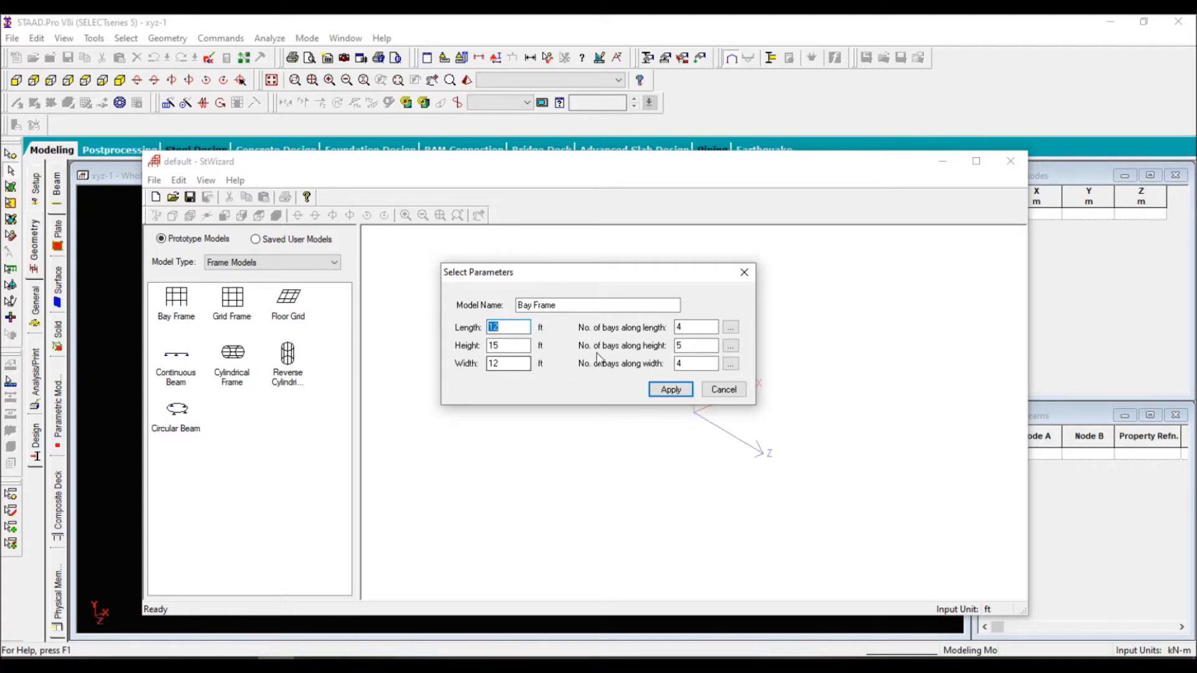
Generate the bay frame with length 45 ft, height 50 ft and width 50 ft, keeping the default bay counts.
left_click_drag(527, 266, 492, 239)
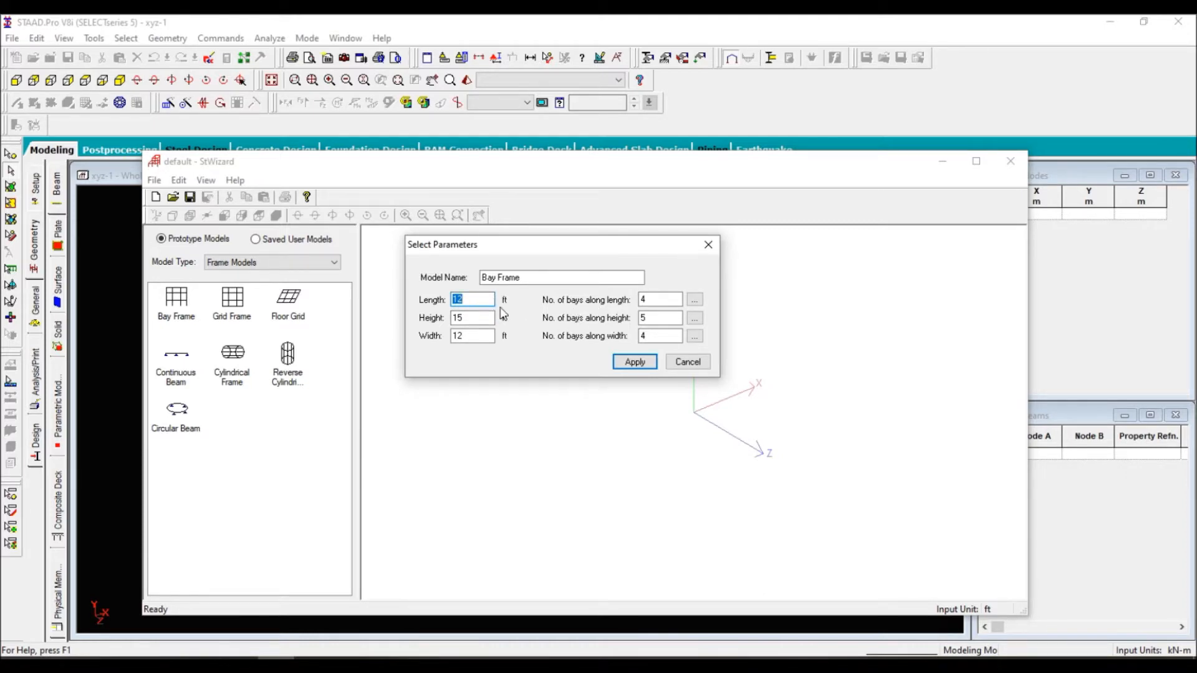
type("45")
left_click_drag(484, 336, 447, 340)
type("50")
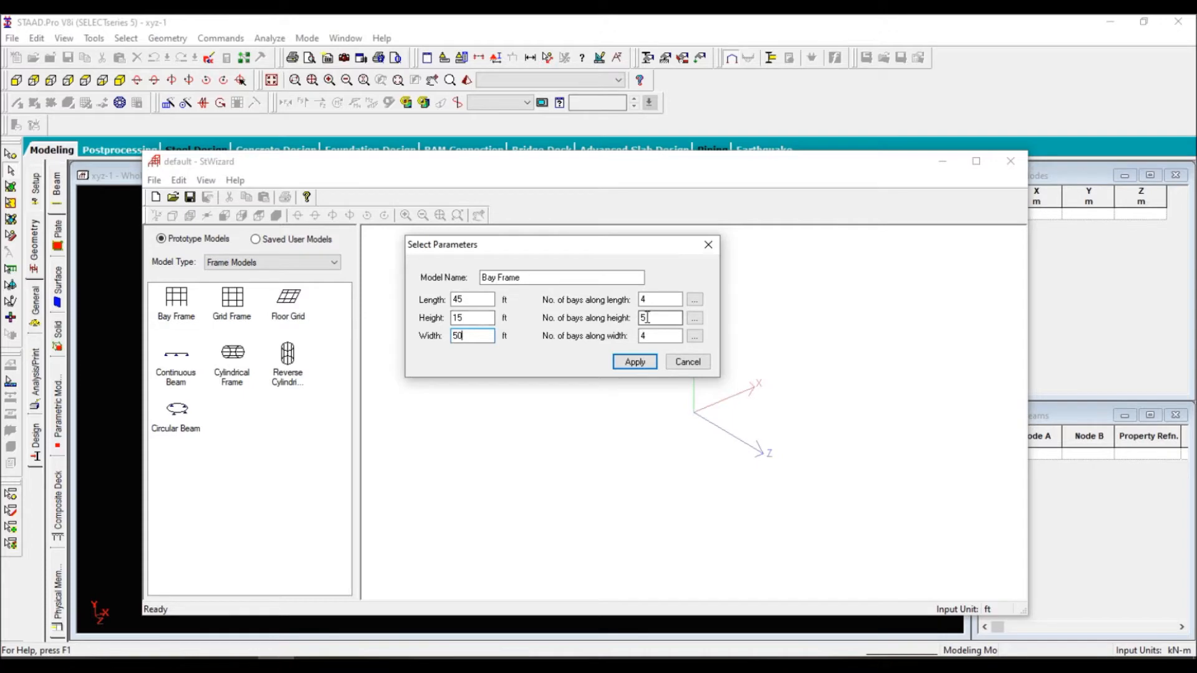
double_click(467, 318)
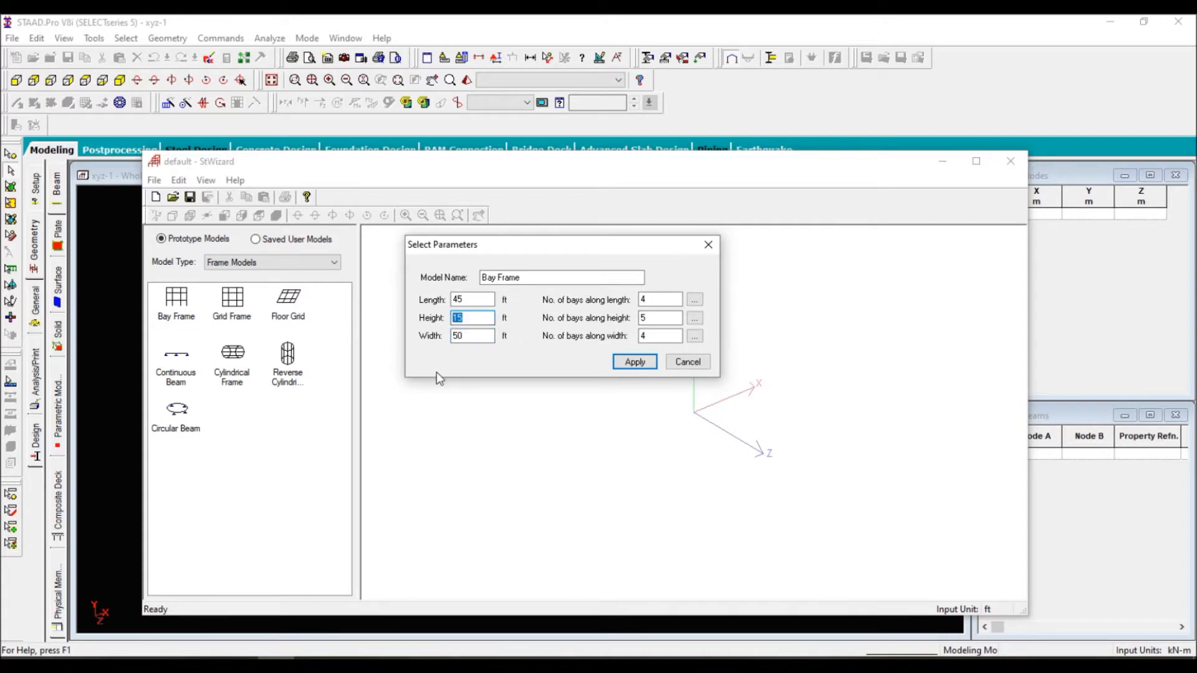
type("50")
left_click(627, 363)
Merge the bay frame prototype into the STAAD.Pro model with X, Y and Z offsets of 0 m.
left_click_drag(569, 422, 533, 380)
left_click_drag(778, 331, 615, 464)
left_click_drag(463, 411, 618, 381)
left_click_drag(483, 380, 465, 412)
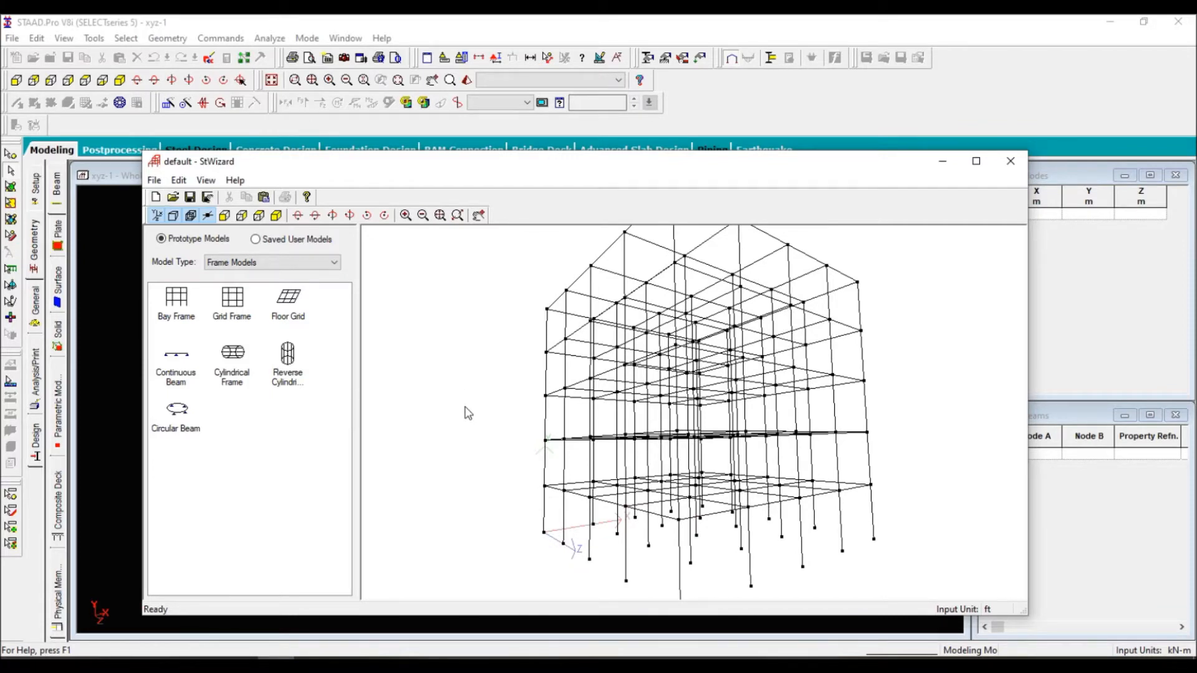
left_click_drag(524, 417, 620, 439)
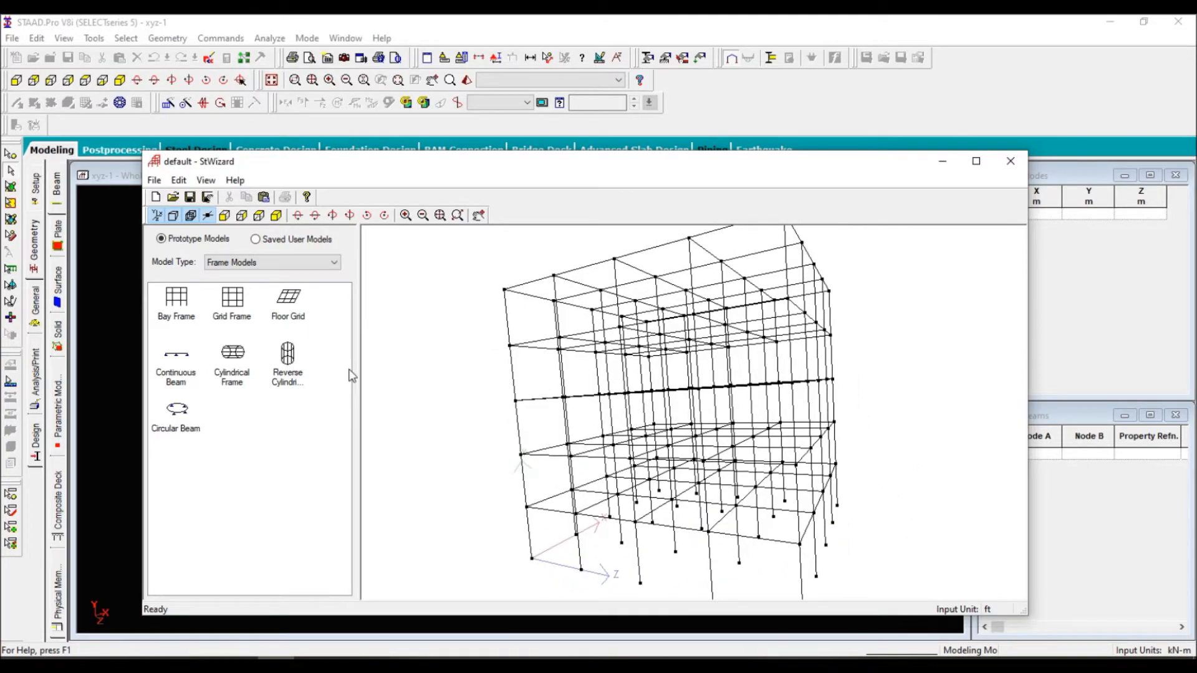
left_click(154, 180)
left_click(461, 382)
left_click(154, 180)
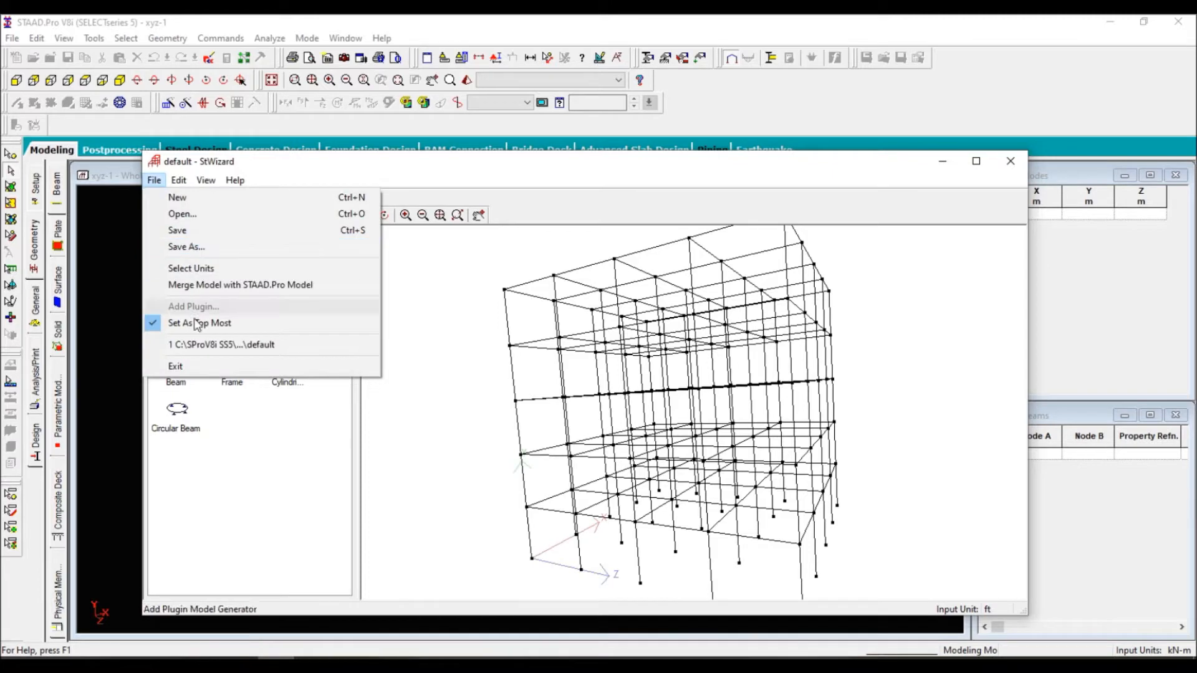
left_click(216, 287)
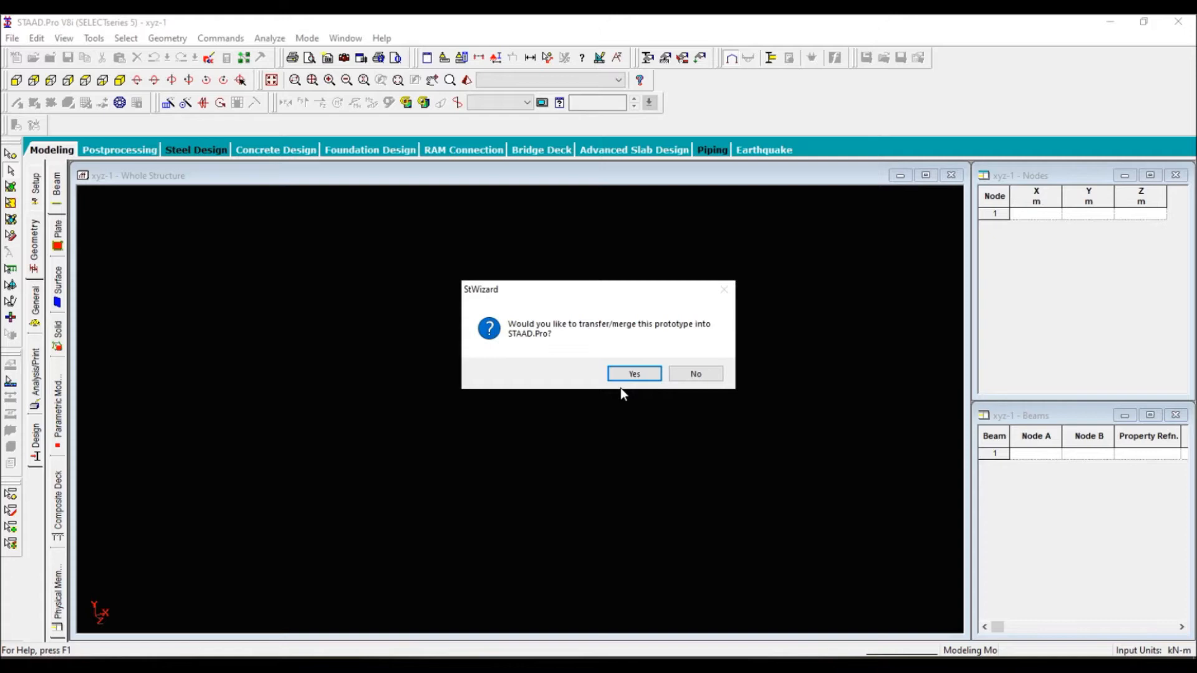
left_click(627, 375)
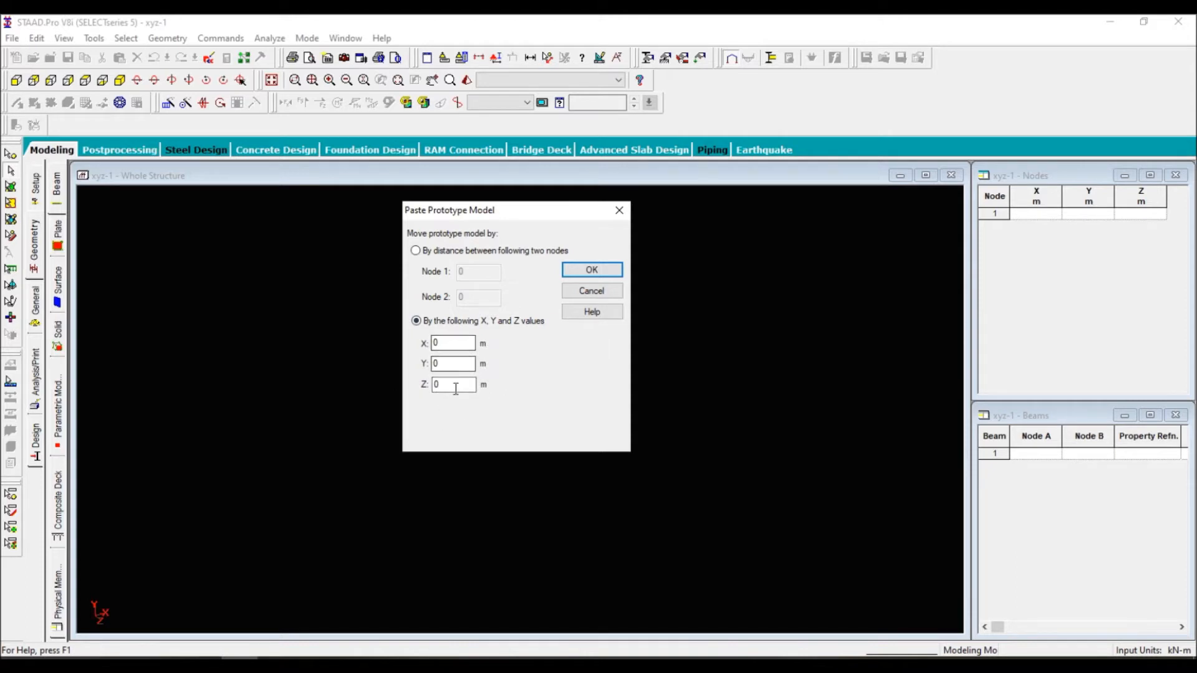
left_click(585, 275)
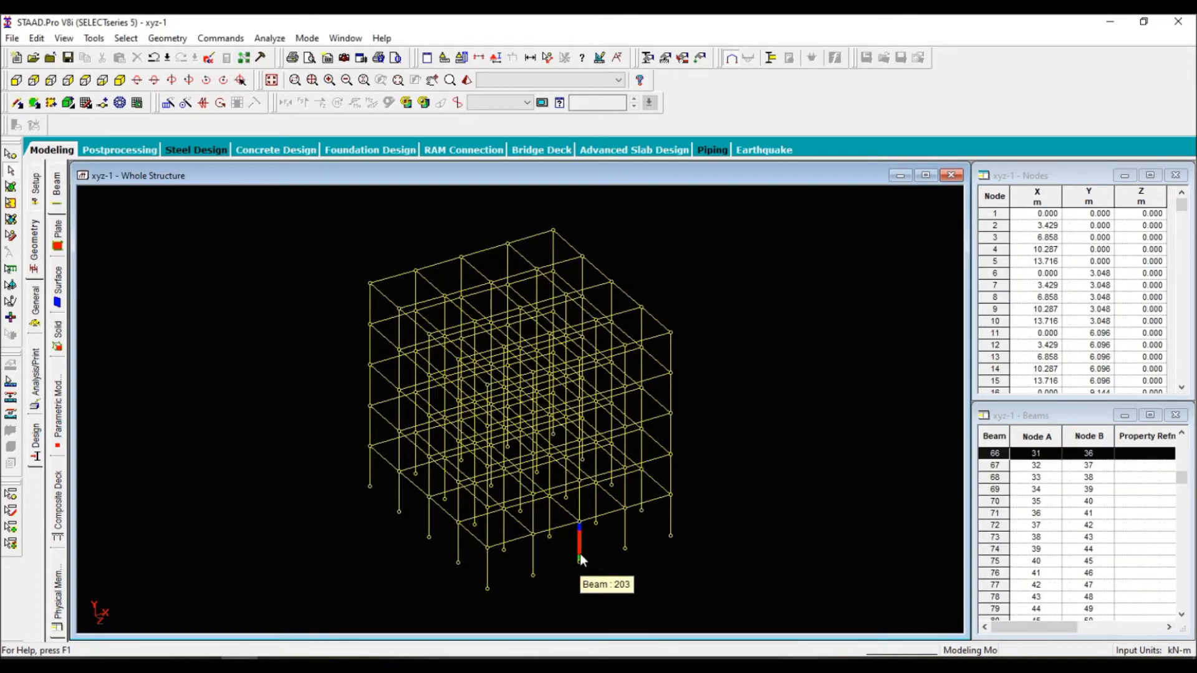
Define a rectangular concrete section property with YD 0.3 m and ZD 0.3 m.
scroll(523, 505, "up", 2)
middle_click_drag(523, 505, 513, 544)
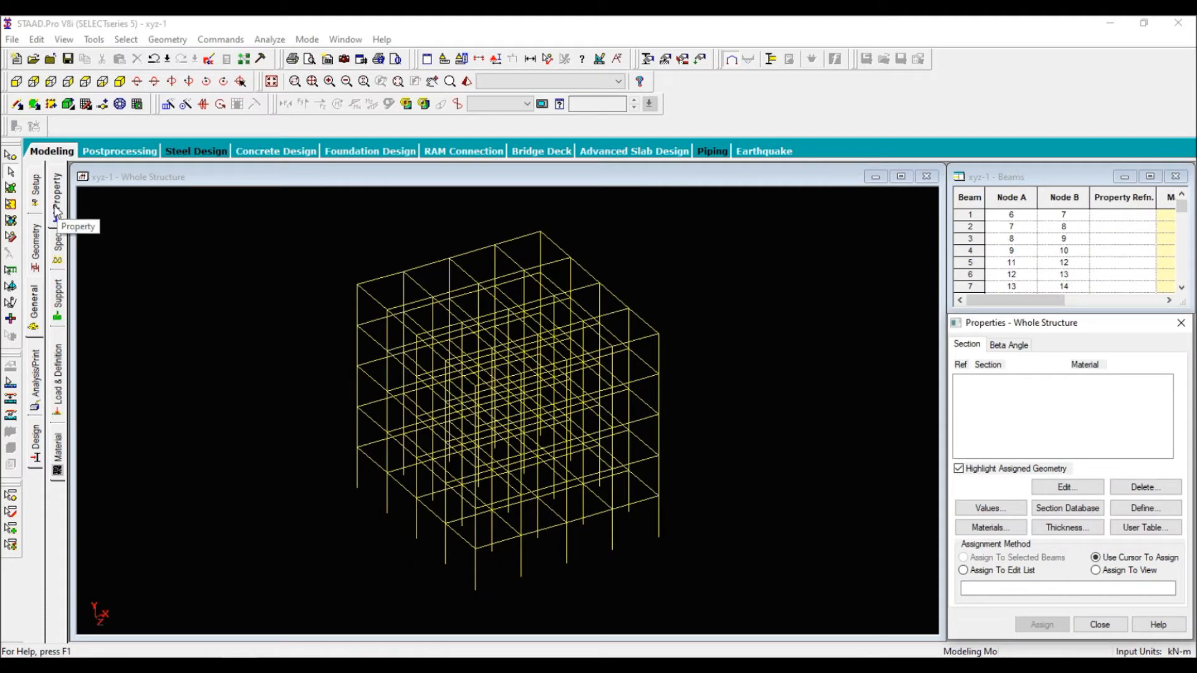
left_click(58, 213)
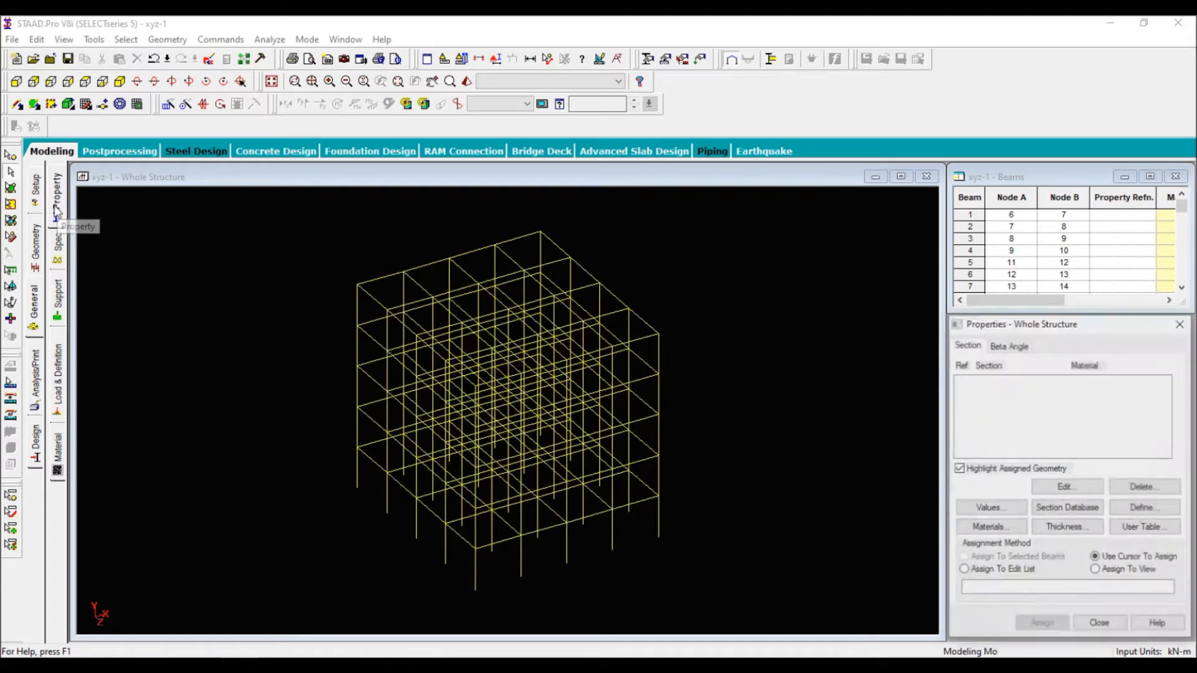
left_click(1146, 509)
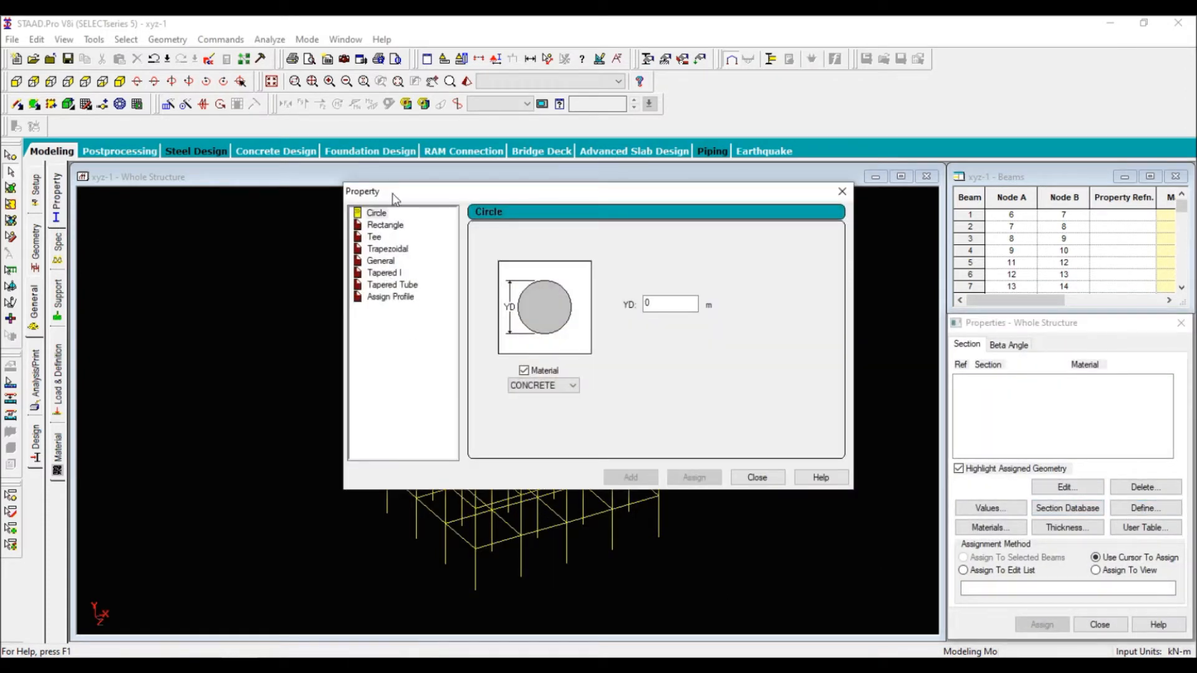
left_click_drag(393, 195, 375, 157)
left_click(368, 187)
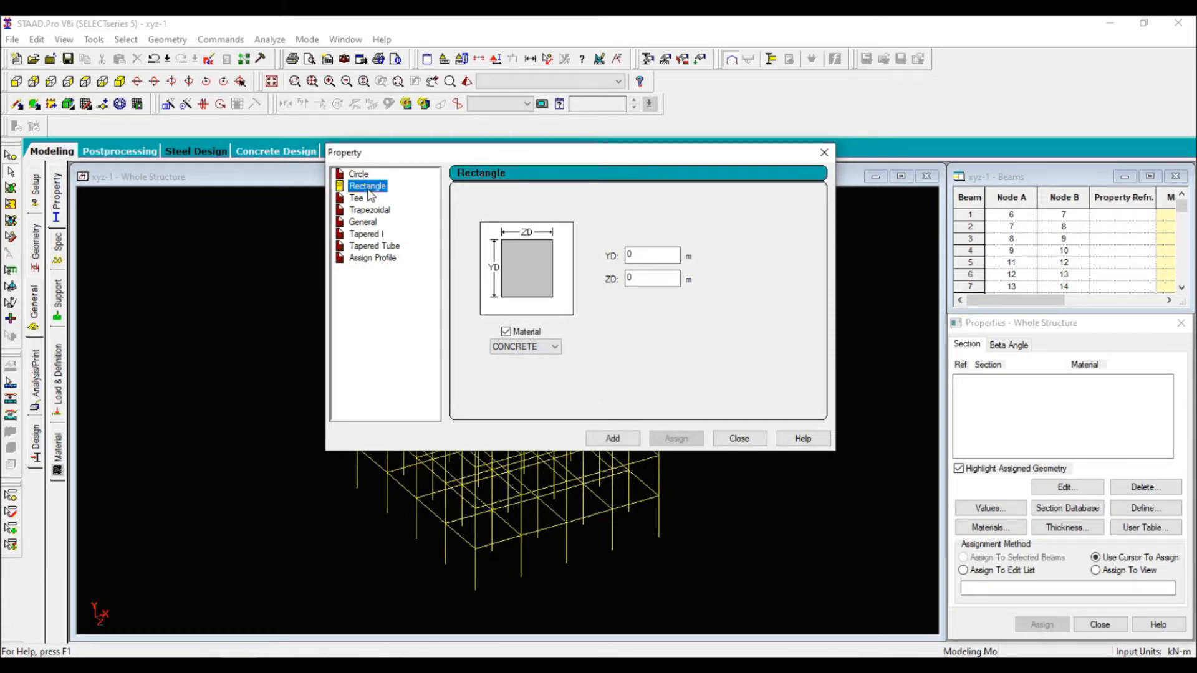
double_click(652, 255)
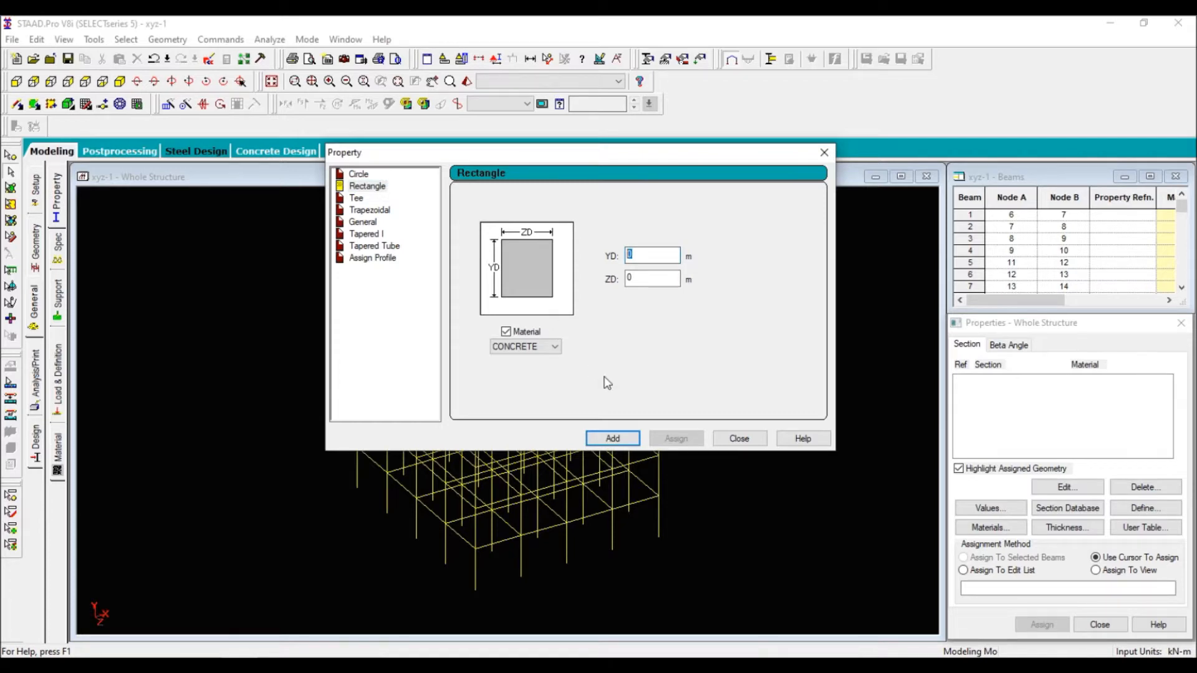
type("0")
key("Tab")
key("BackSpace")
type("0.3")
key("Return")
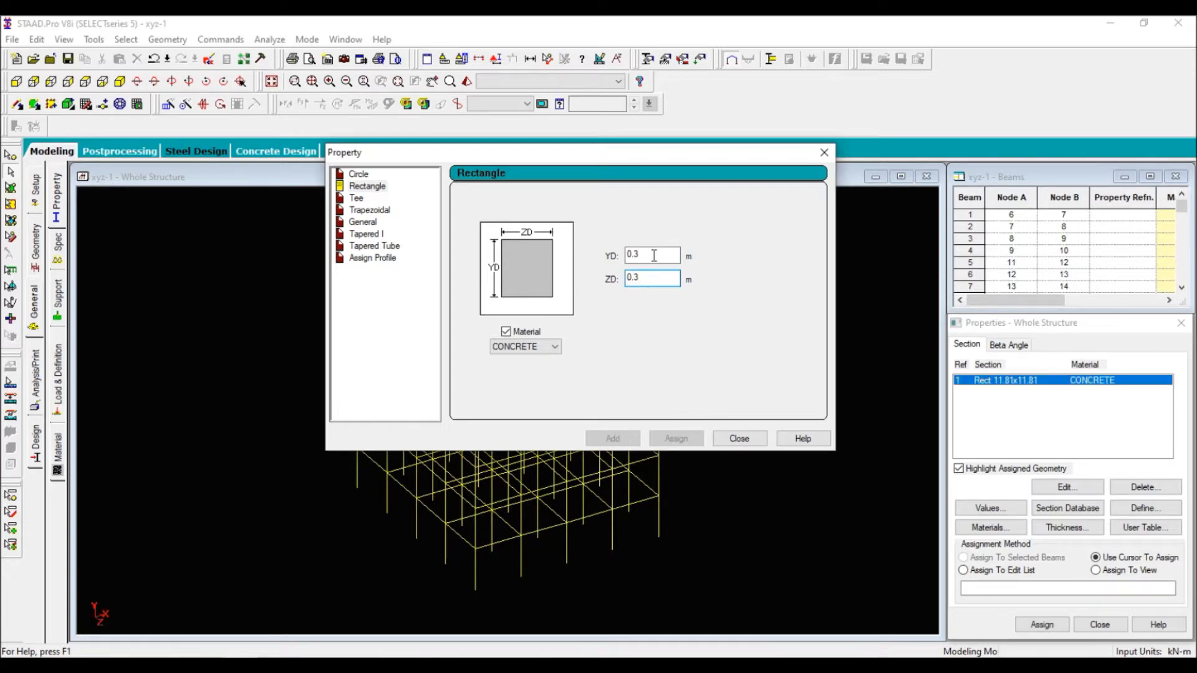
Add a second rectangular concrete section with YD 0.4 m and ZD 0.3 m, and finish defining properties.
double_click(656, 256)
type("0")
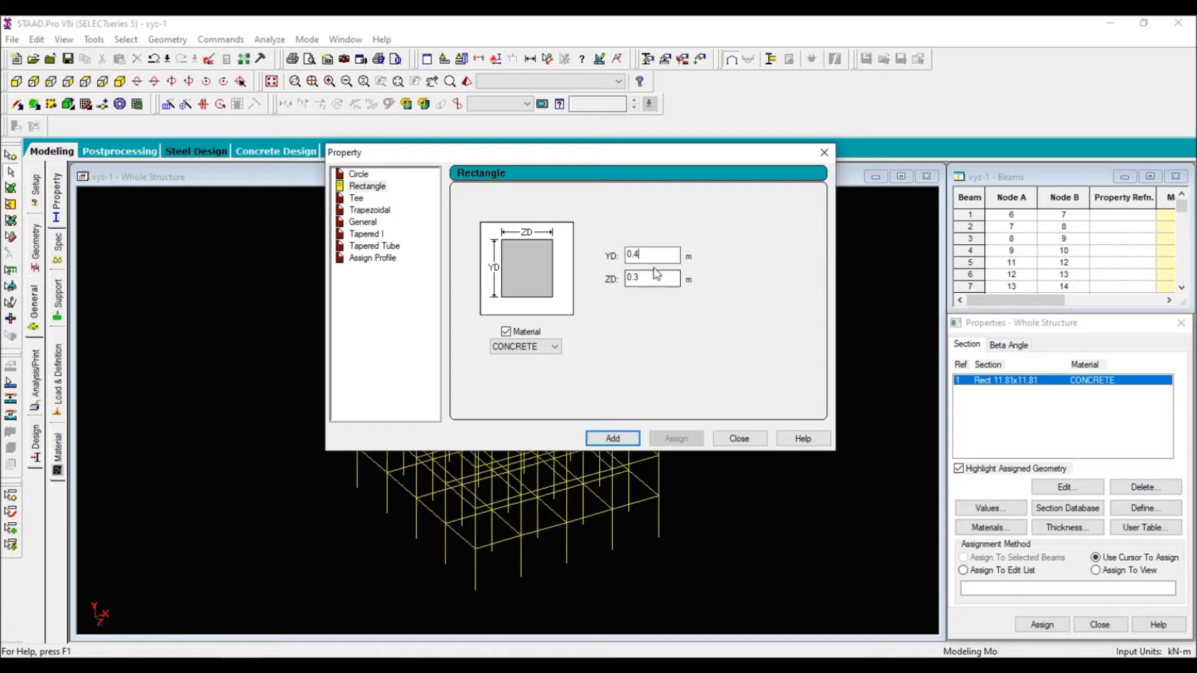
left_click(613, 438)
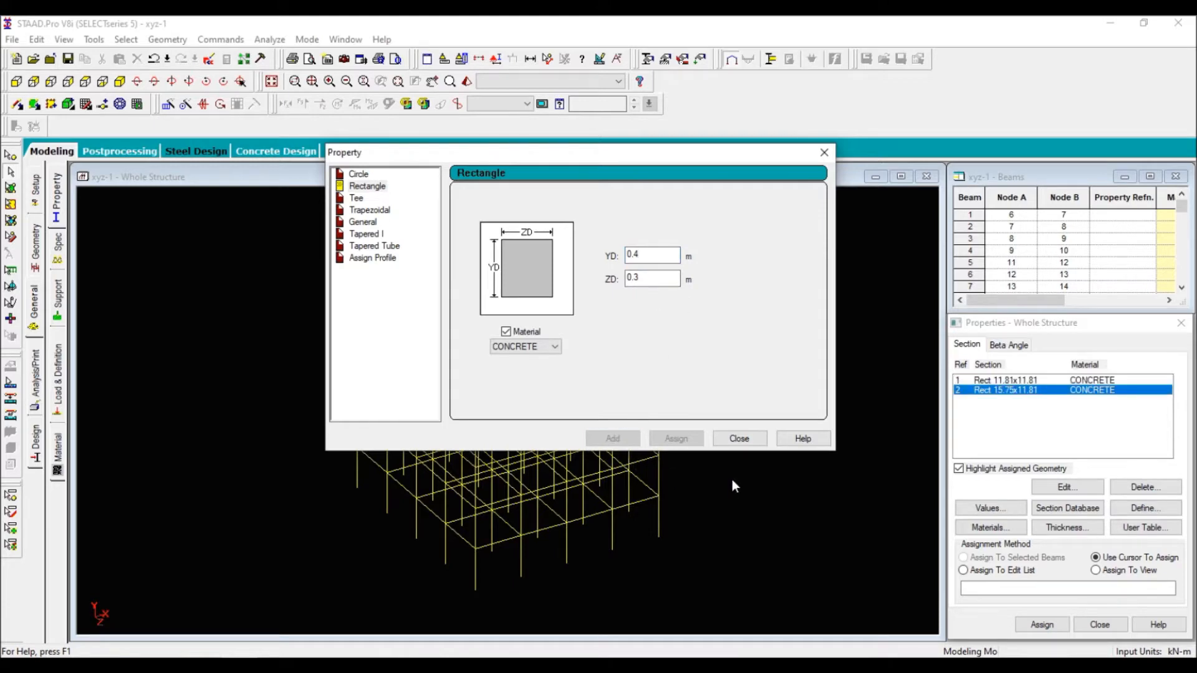
left_click(742, 439)
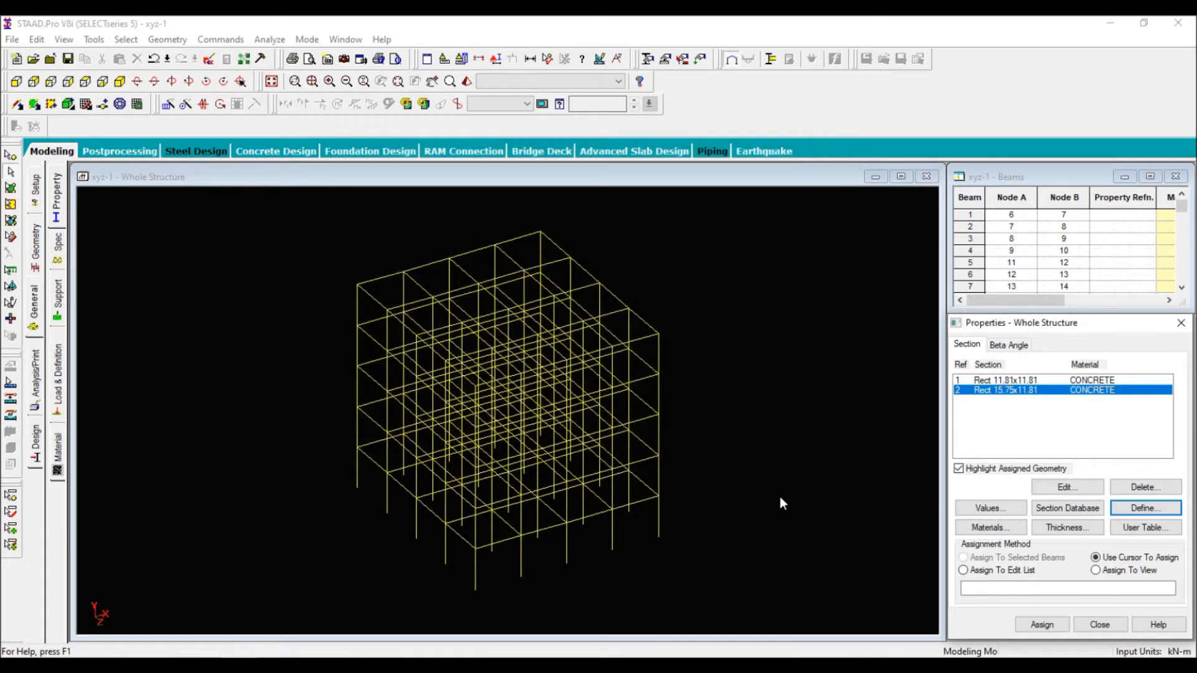
Change the ZD of the first rectangular section to 0.25 m and recheck its dimensions.
double_click(1034, 381)
double_click(641, 329)
type("0.25")
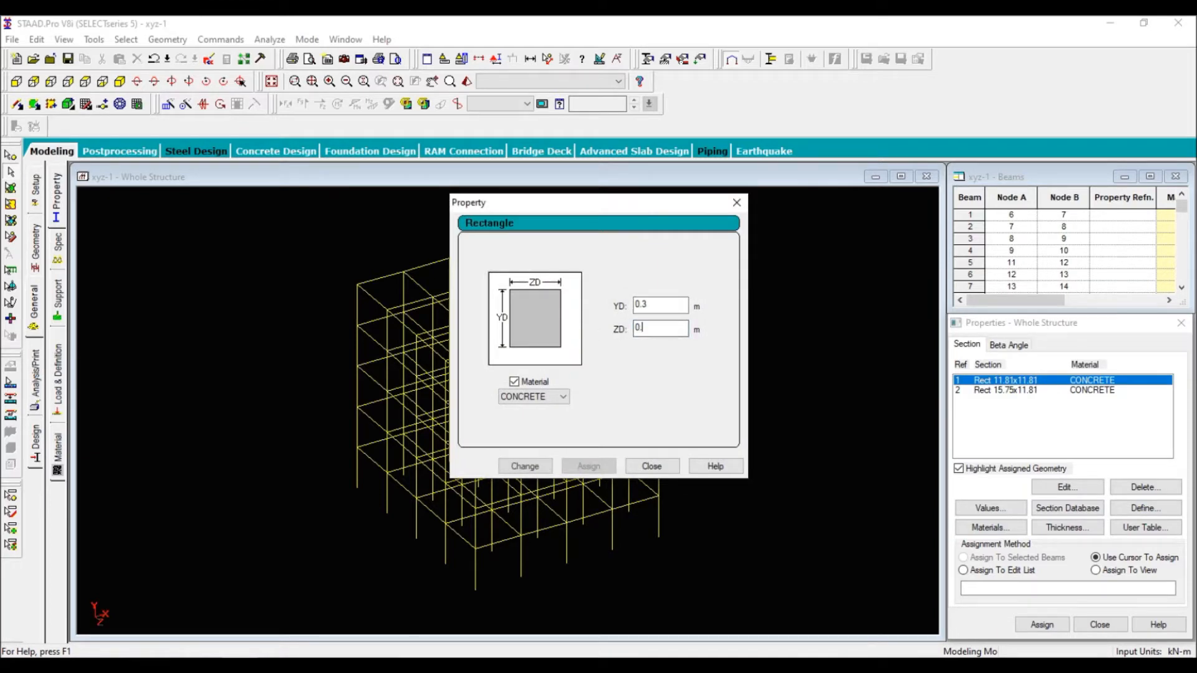
left_click(525, 467)
left_click(652, 467)
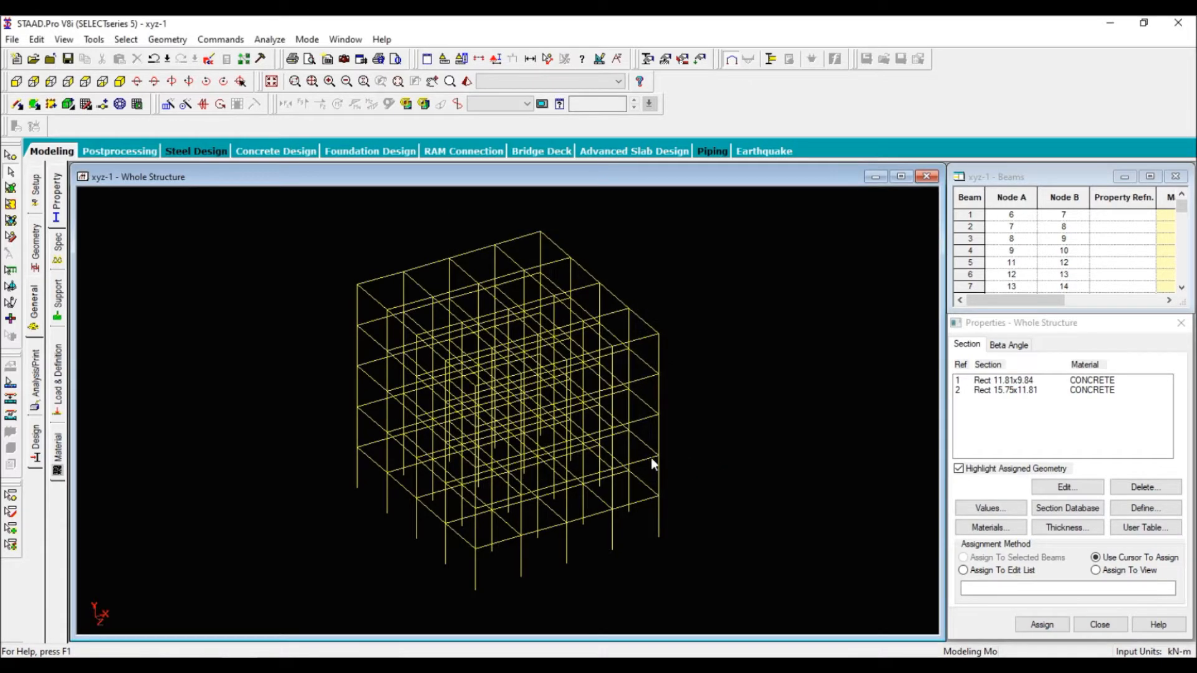
left_click(1046, 381)
double_click(1046, 382)
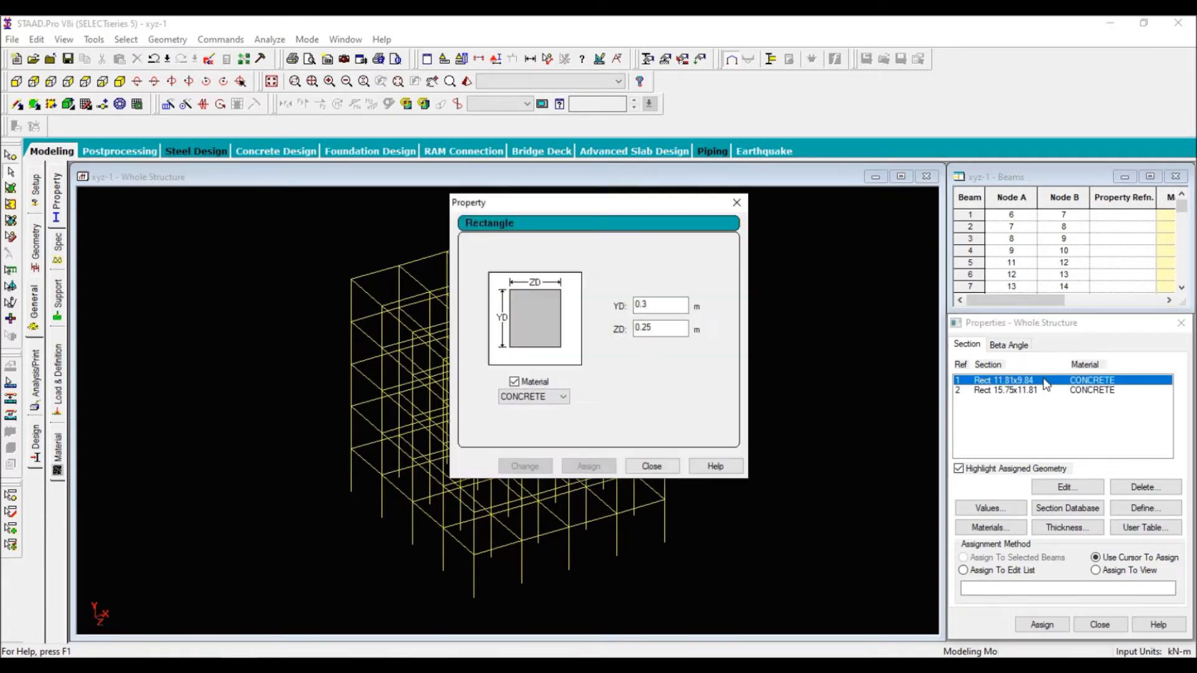
left_click(743, 198)
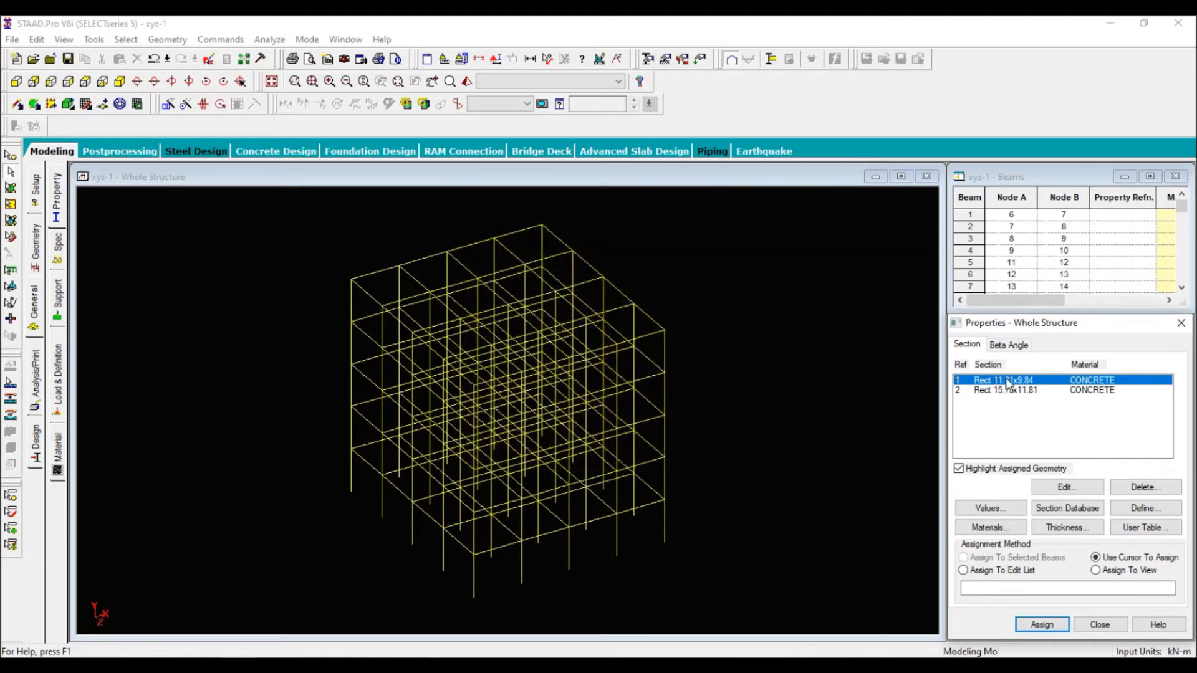
Assign the first rectangular concrete section to all beams parallel to the X and Z axes.
left_click(130, 40)
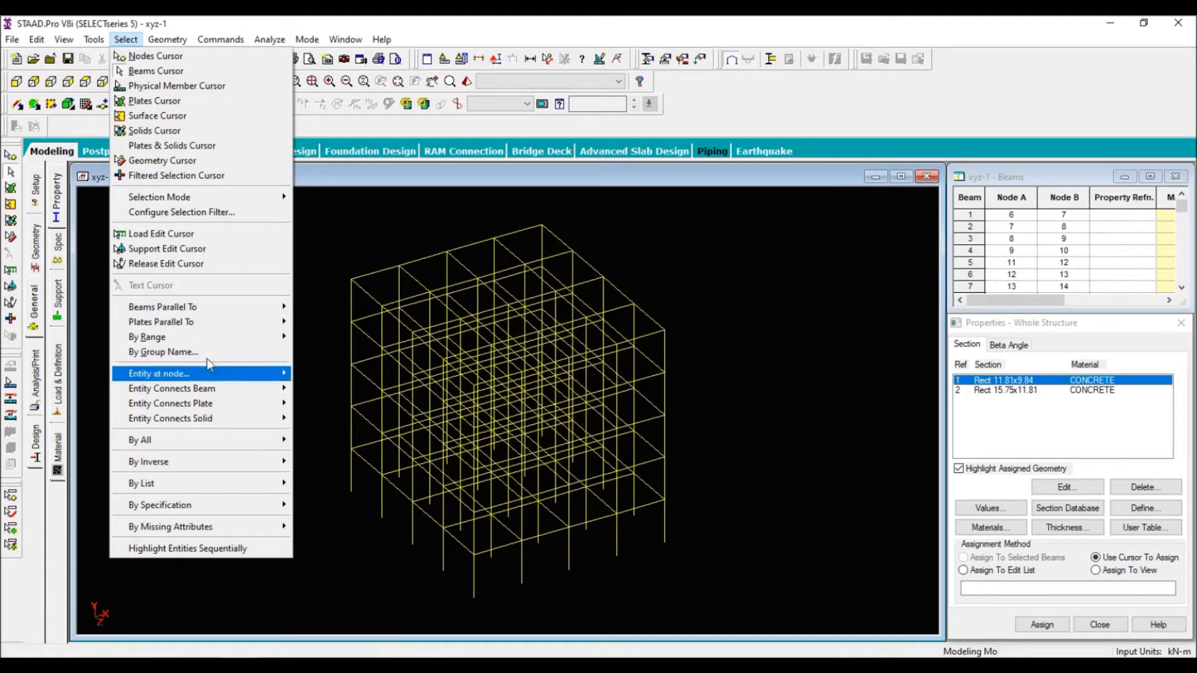
mouse_move(229, 310)
left_click(305, 307)
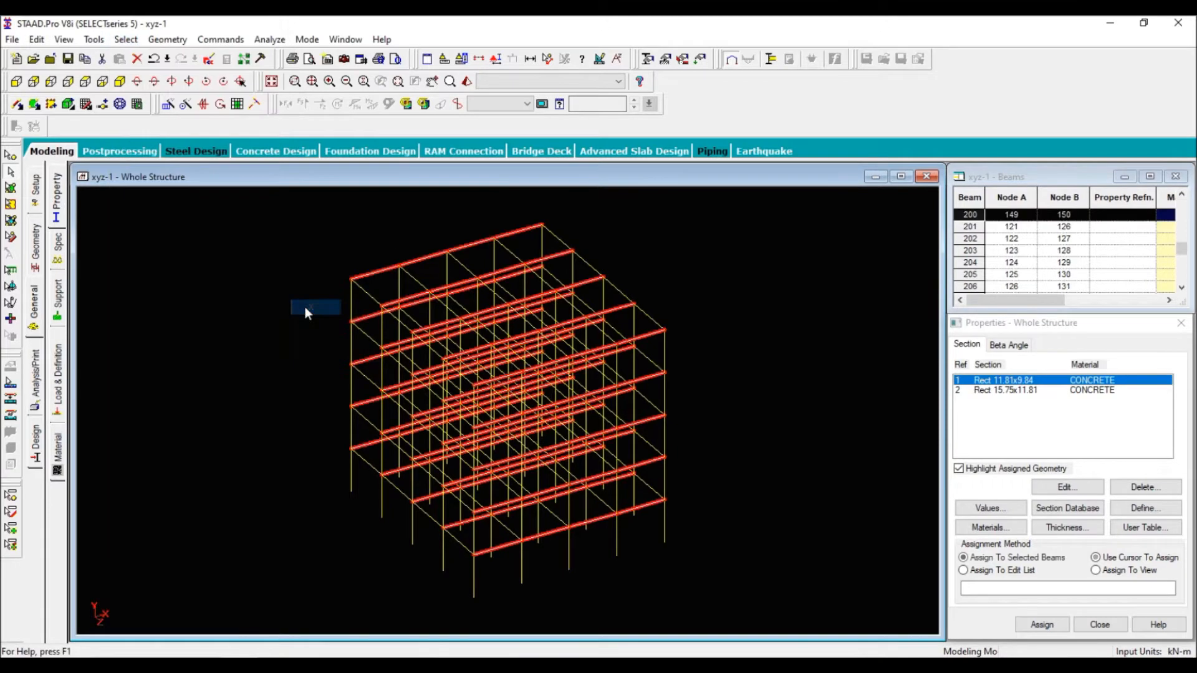
left_click(126, 40)
mouse_move(230, 312)
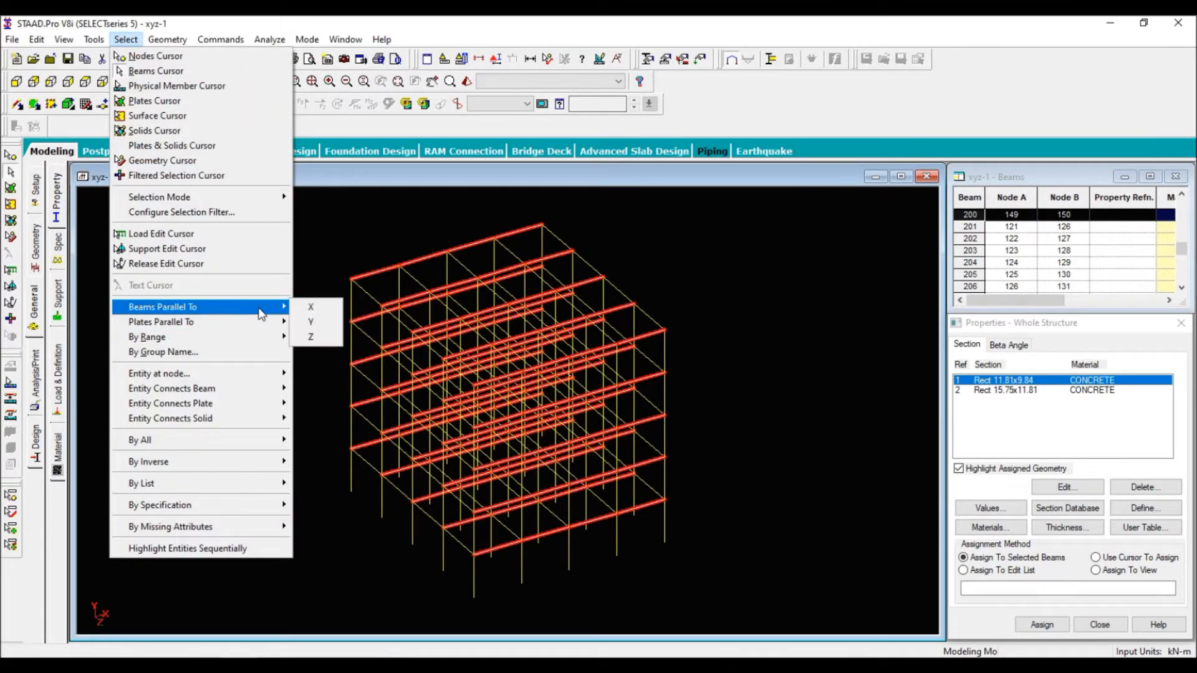
left_click(318, 337)
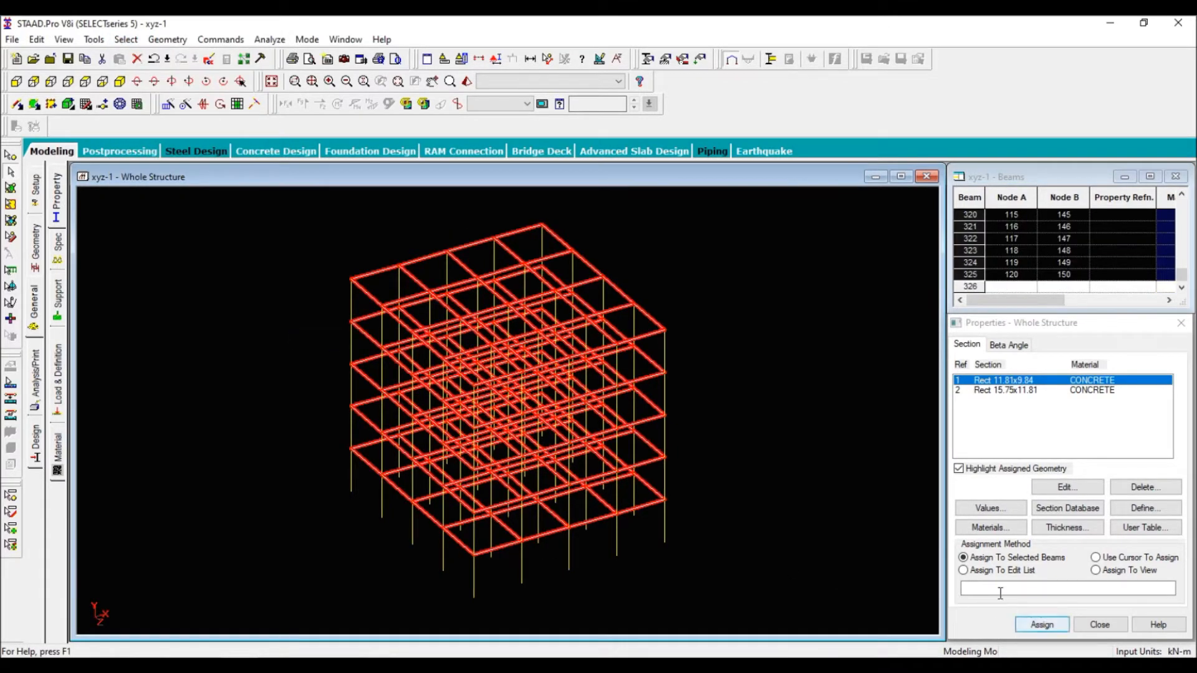
left_click(1042, 624)
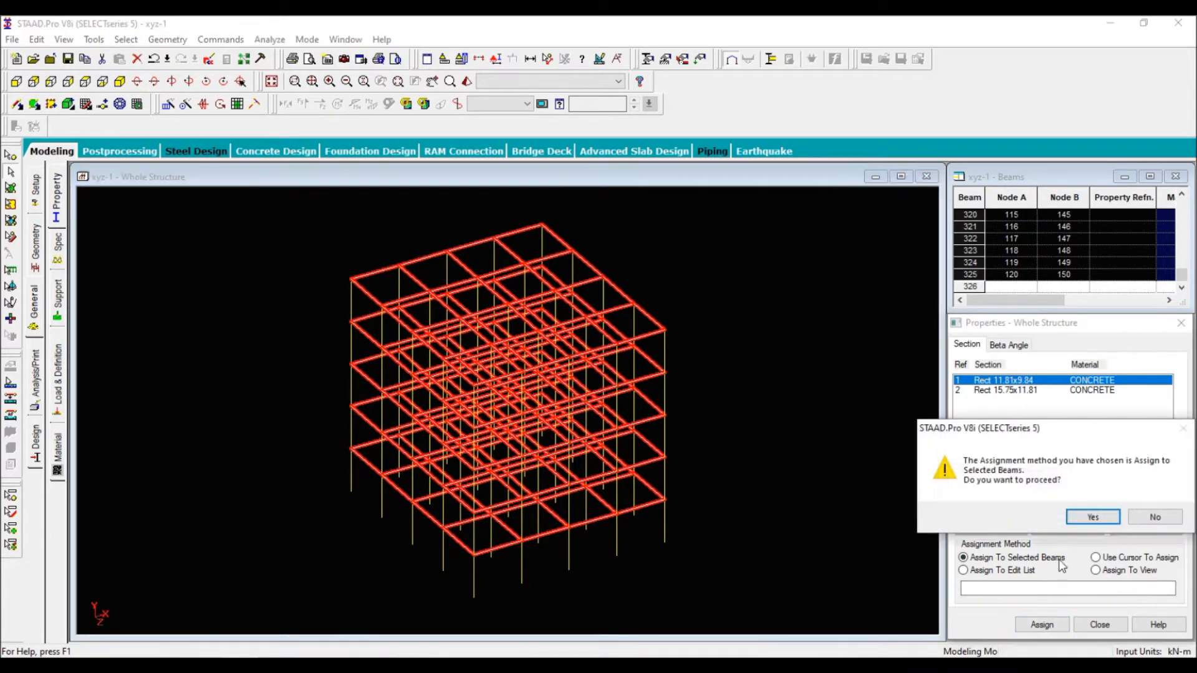
left_click(1093, 517)
Assign the second rectangular concrete section to all members parallel to the Y axis and clear the selection.
scroll(698, 487, "up", 3)
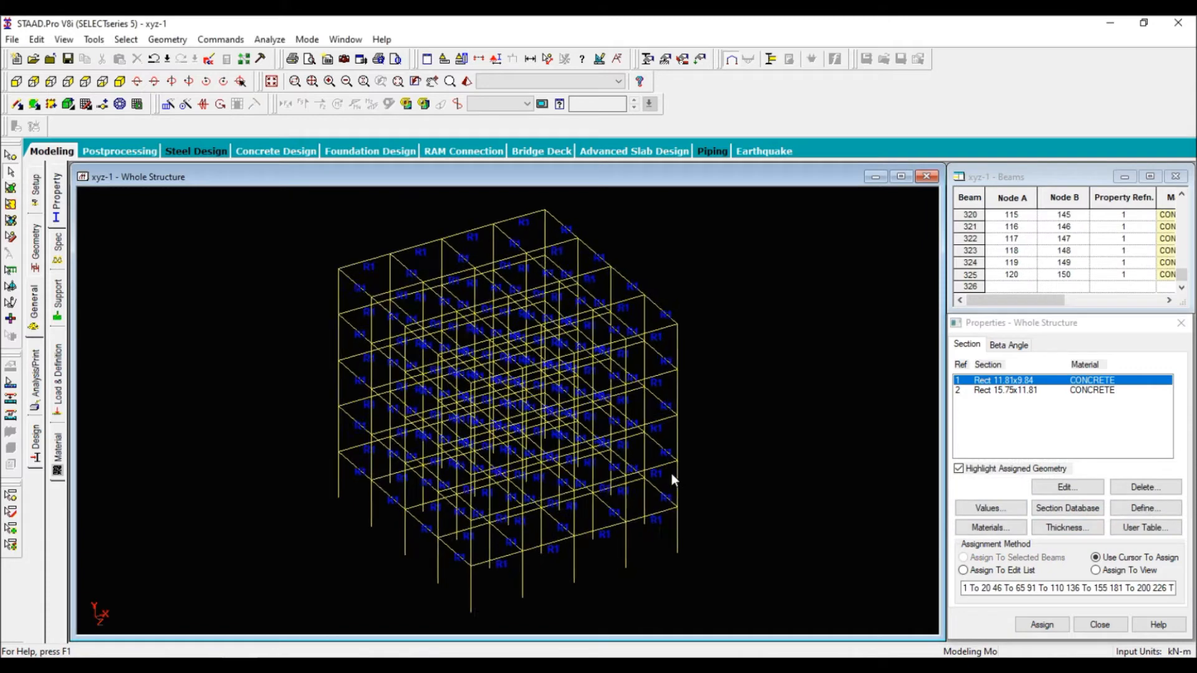
left_click(988, 394)
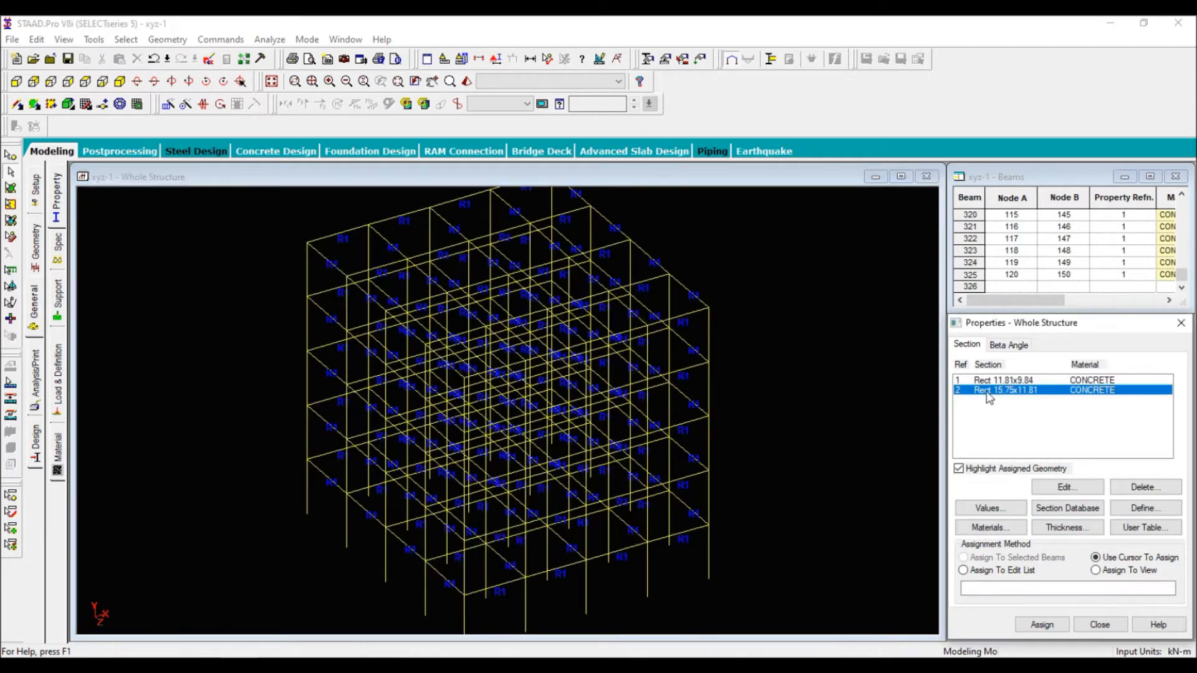
left_click(125, 39)
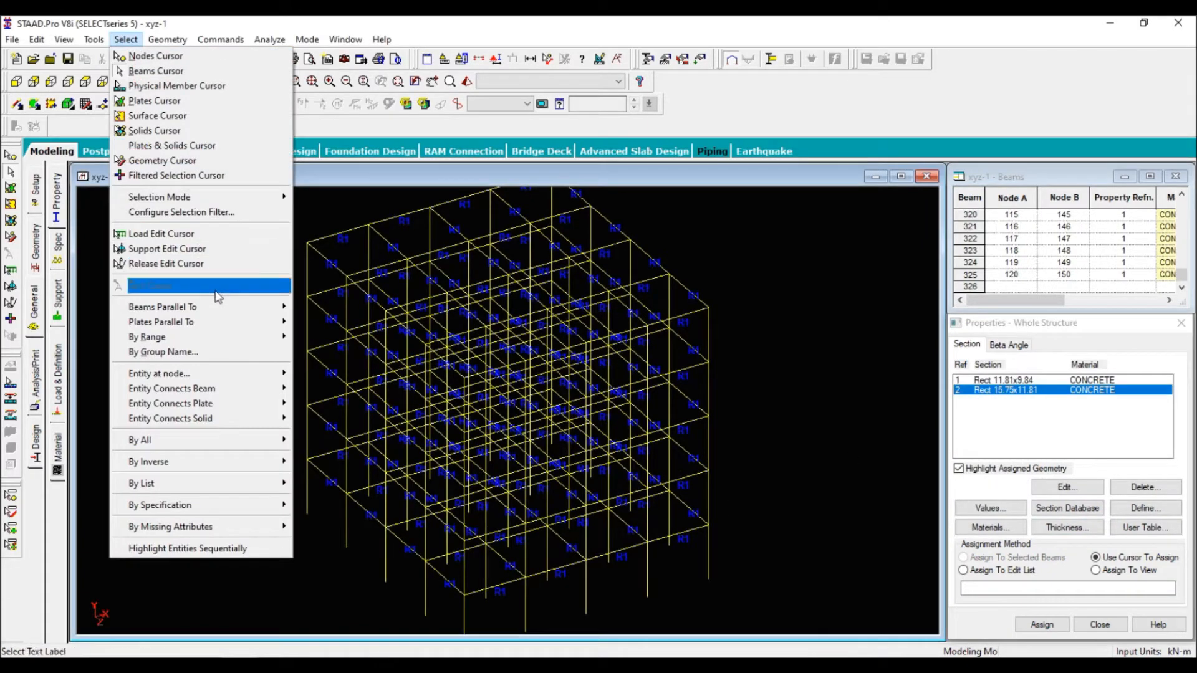
mouse_move(230, 315)
left_click(315, 323)
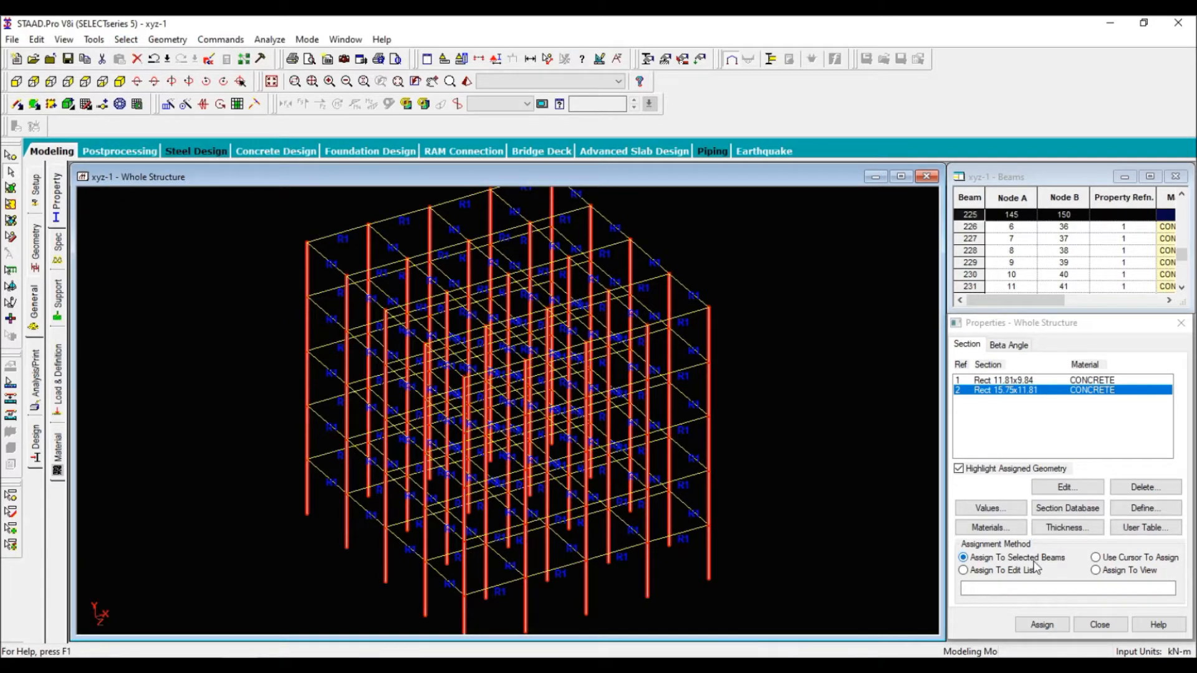
left_click(1052, 626)
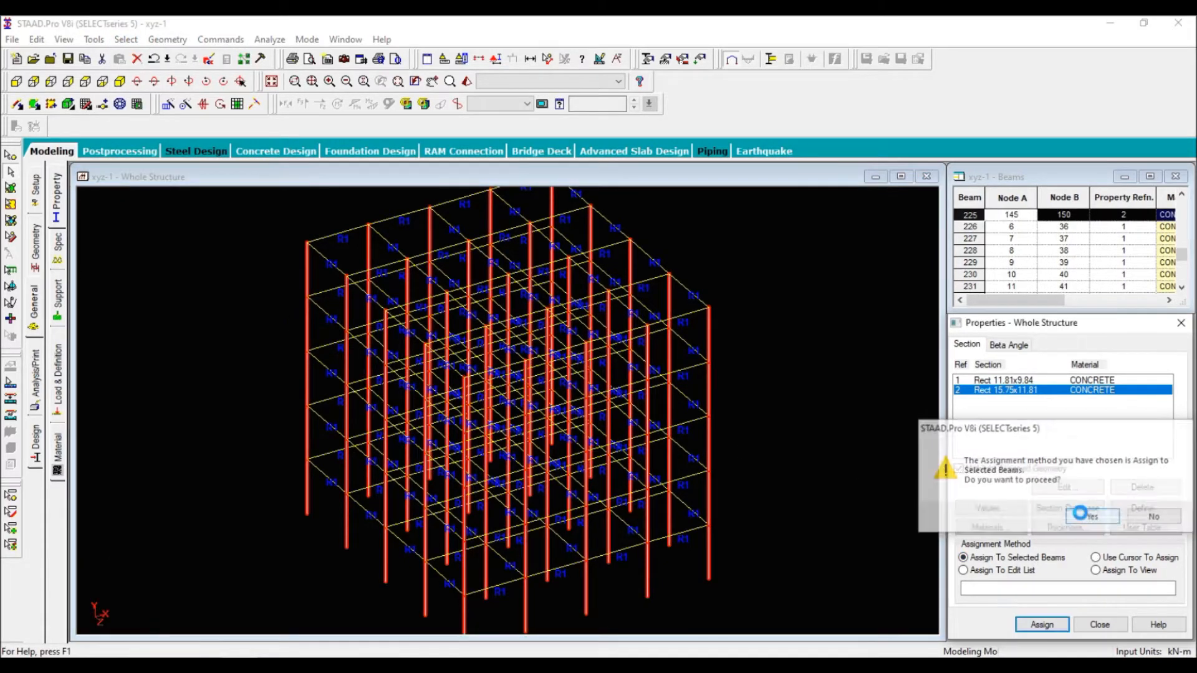
left_click(1085, 516)
left_click(772, 444)
Examine the frame's member sections up close in a 3D rendering and close the rendered view.
right_click(223, 304)
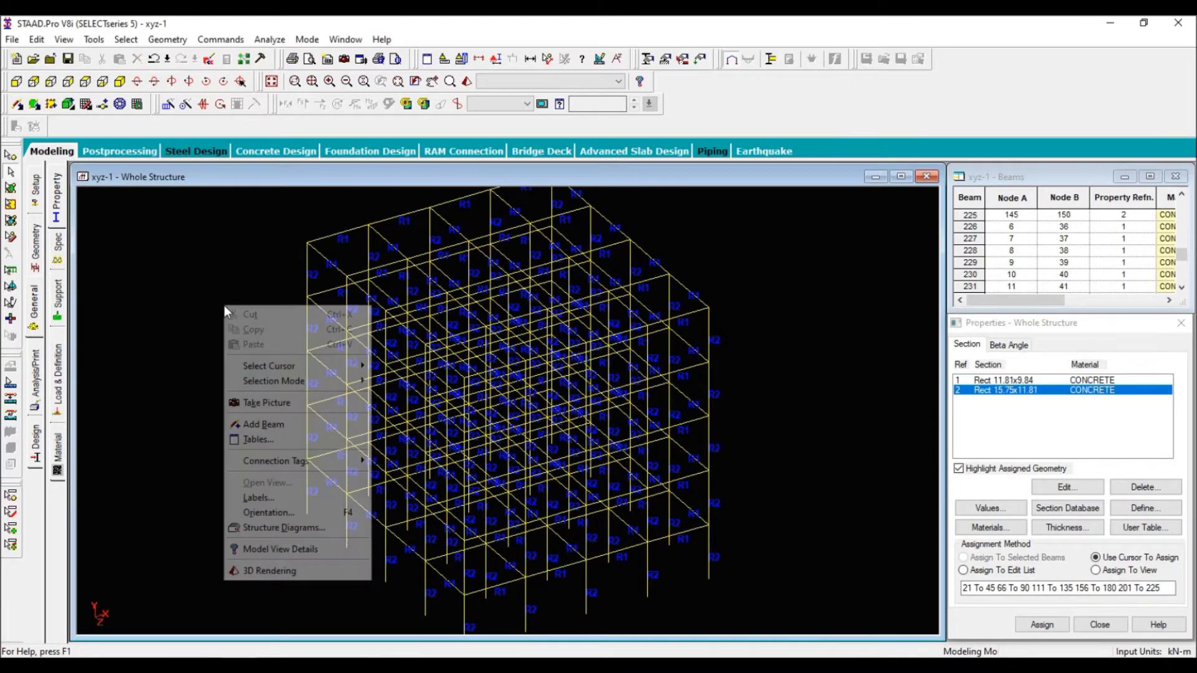
left_click(272, 570)
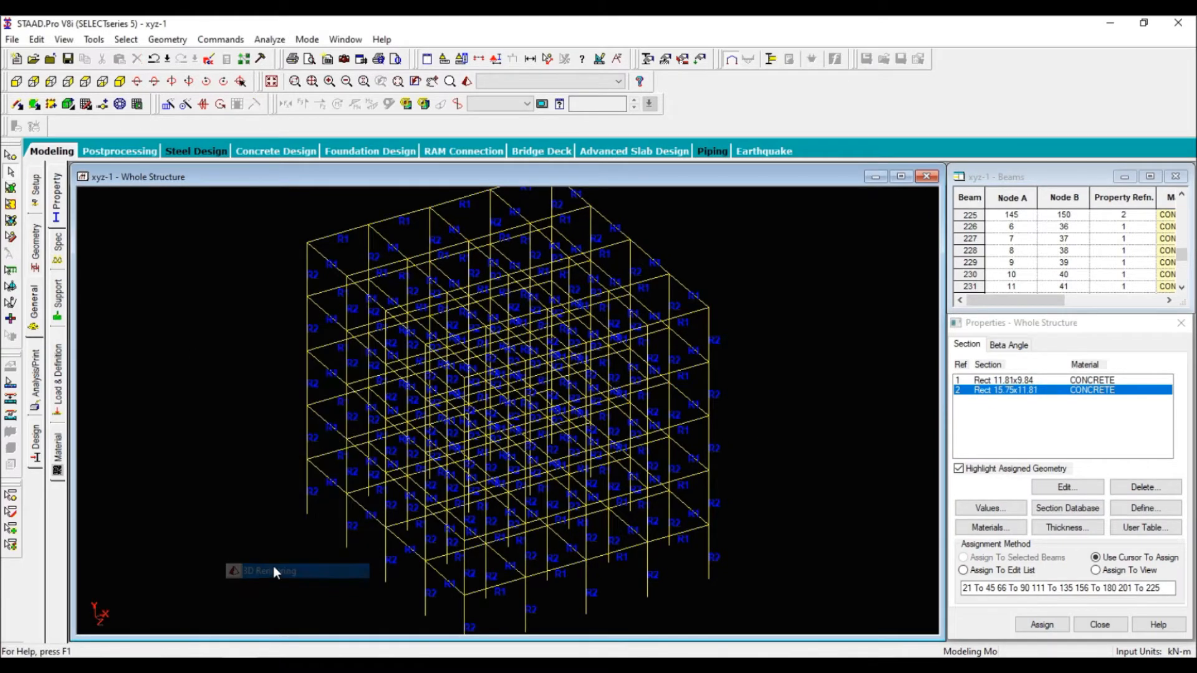
left_click_drag(365, 510, 619, 447)
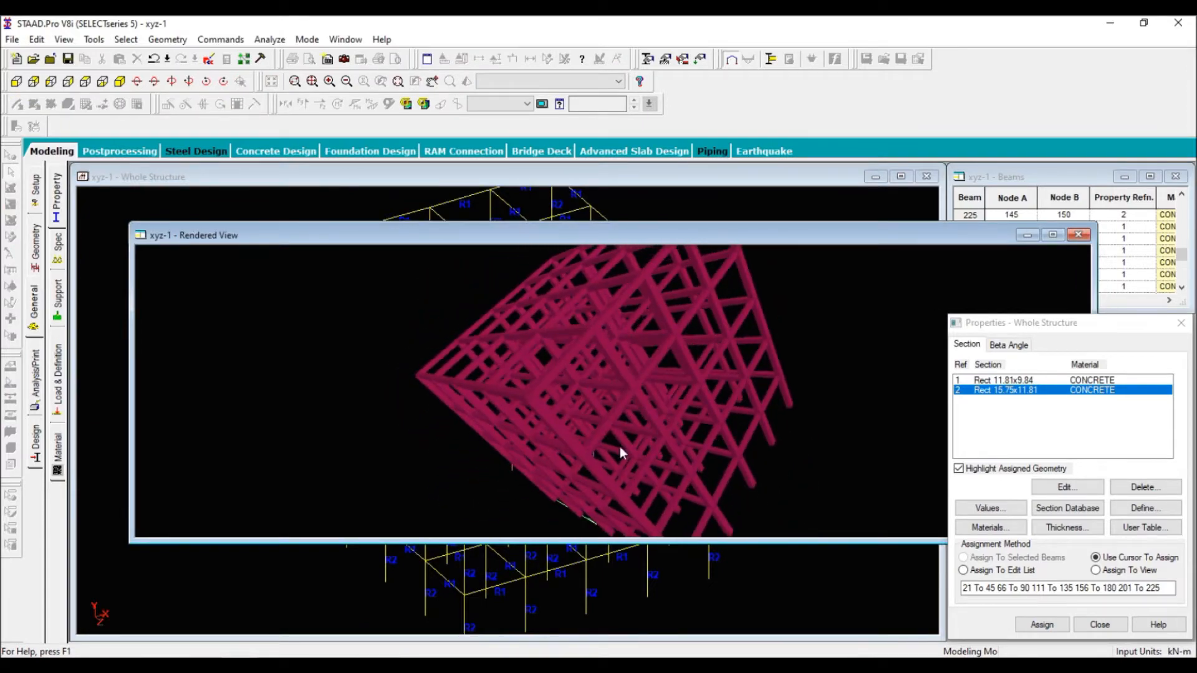
scroll(531, 357, "up", 8)
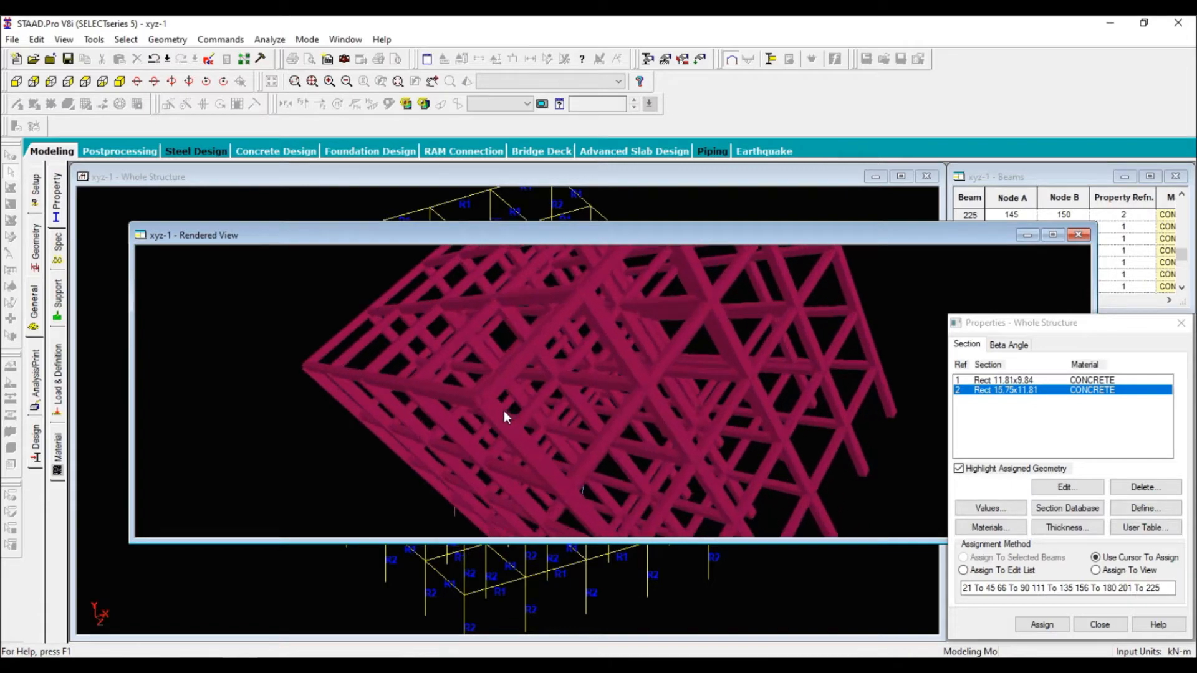
left_click_drag(499, 410, 388, 395)
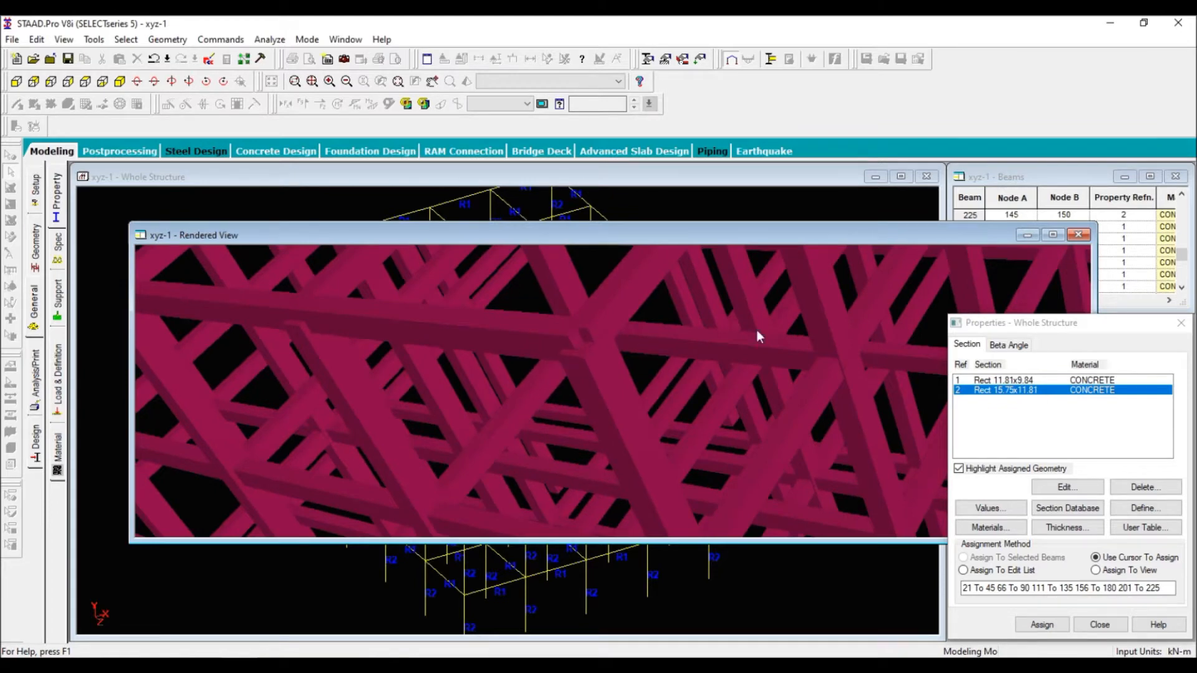
left_click_drag(814, 235, 579, 264)
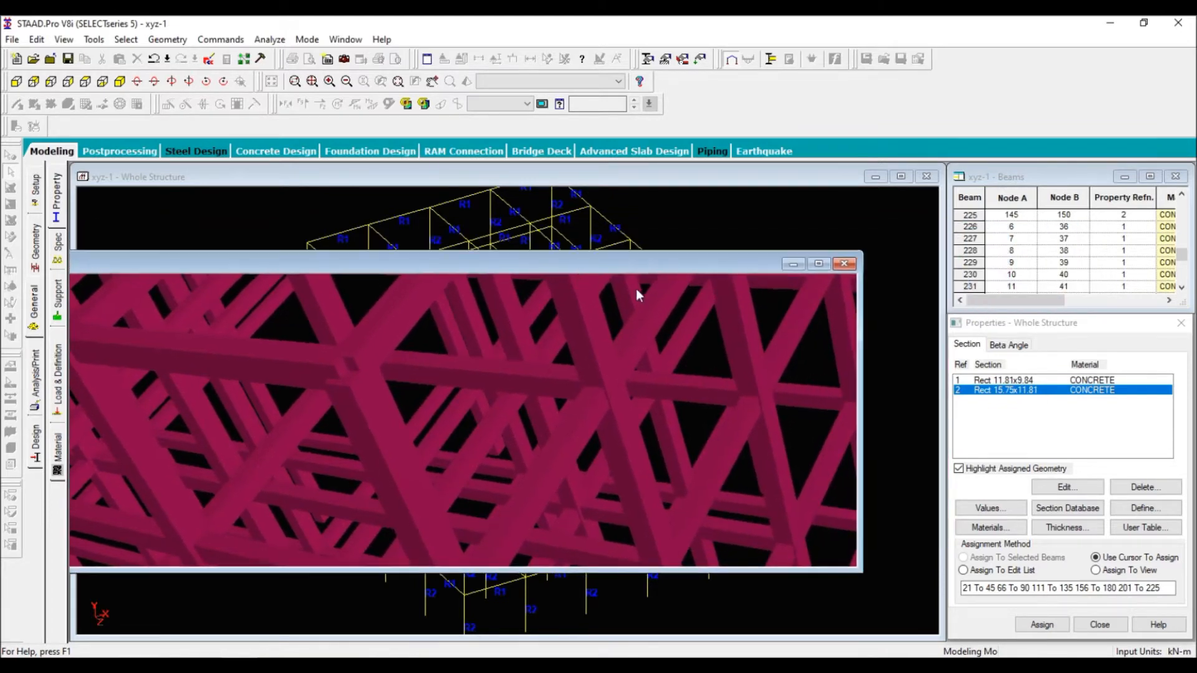
left_click(845, 265)
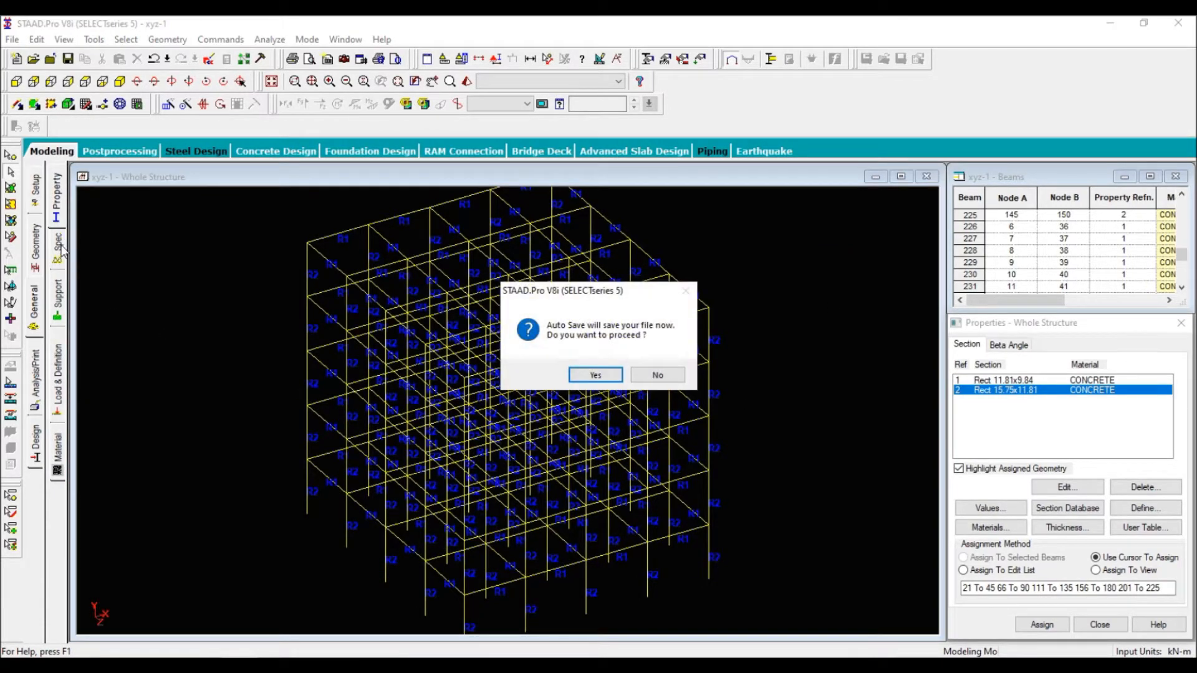
Accept the auto save, save the modified structure, and go to the member specifications.
left_click(577, 376)
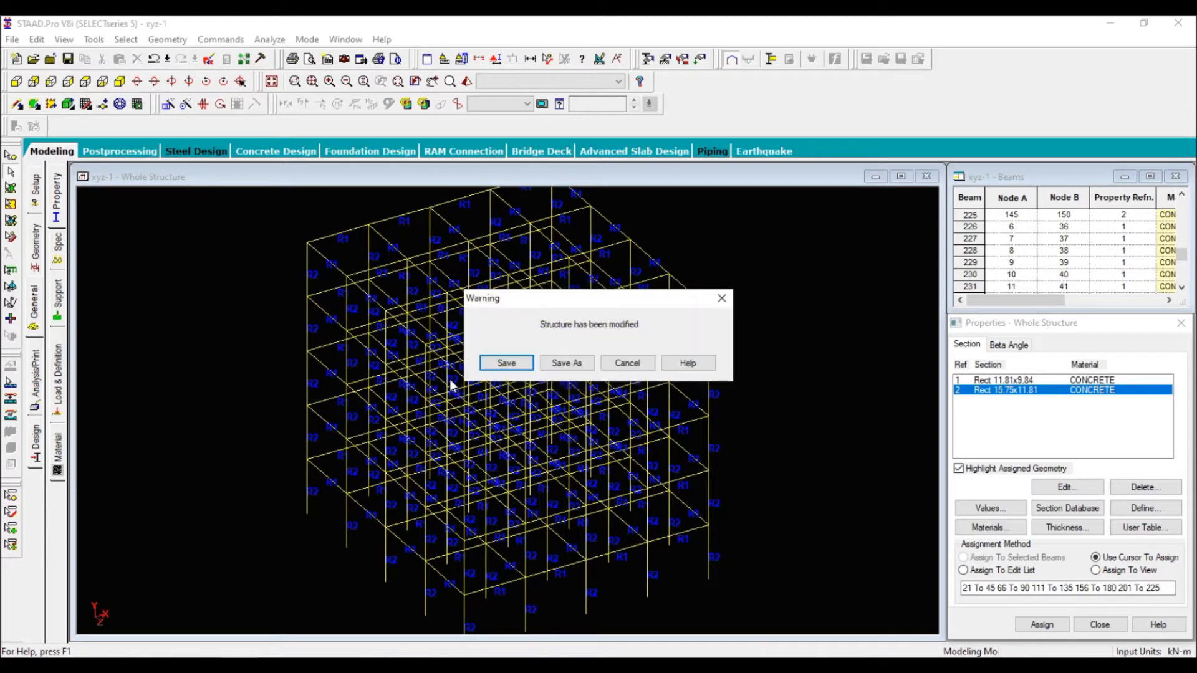
left_click(487, 368)
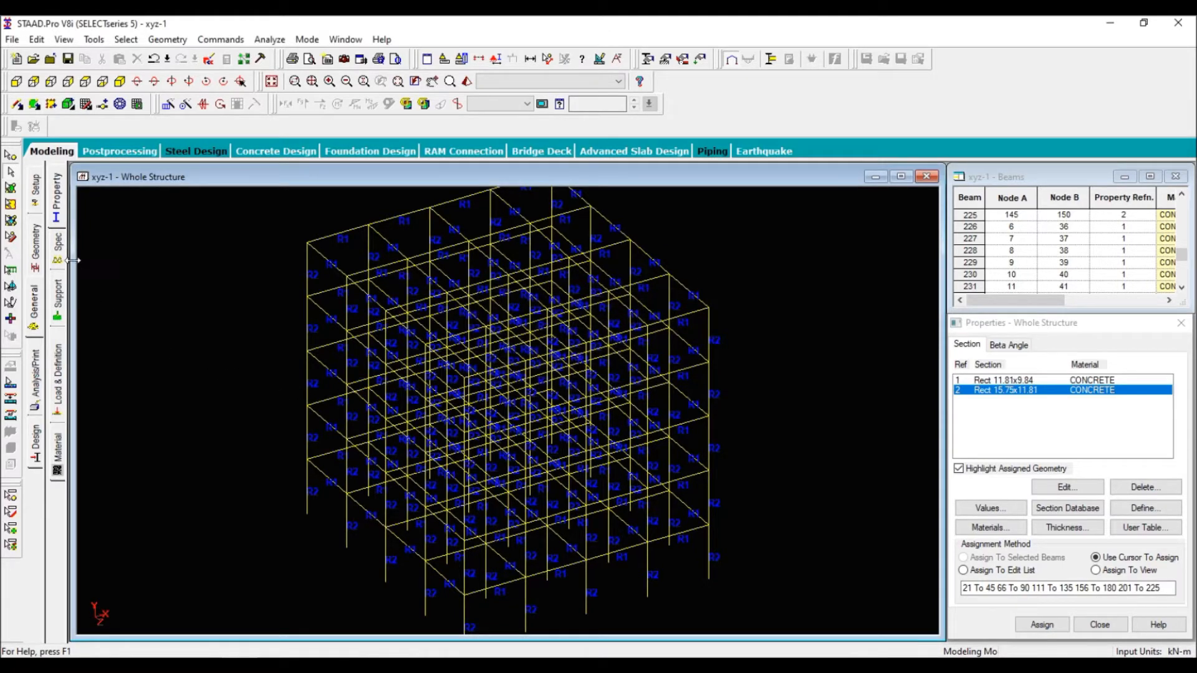
left_click(57, 249)
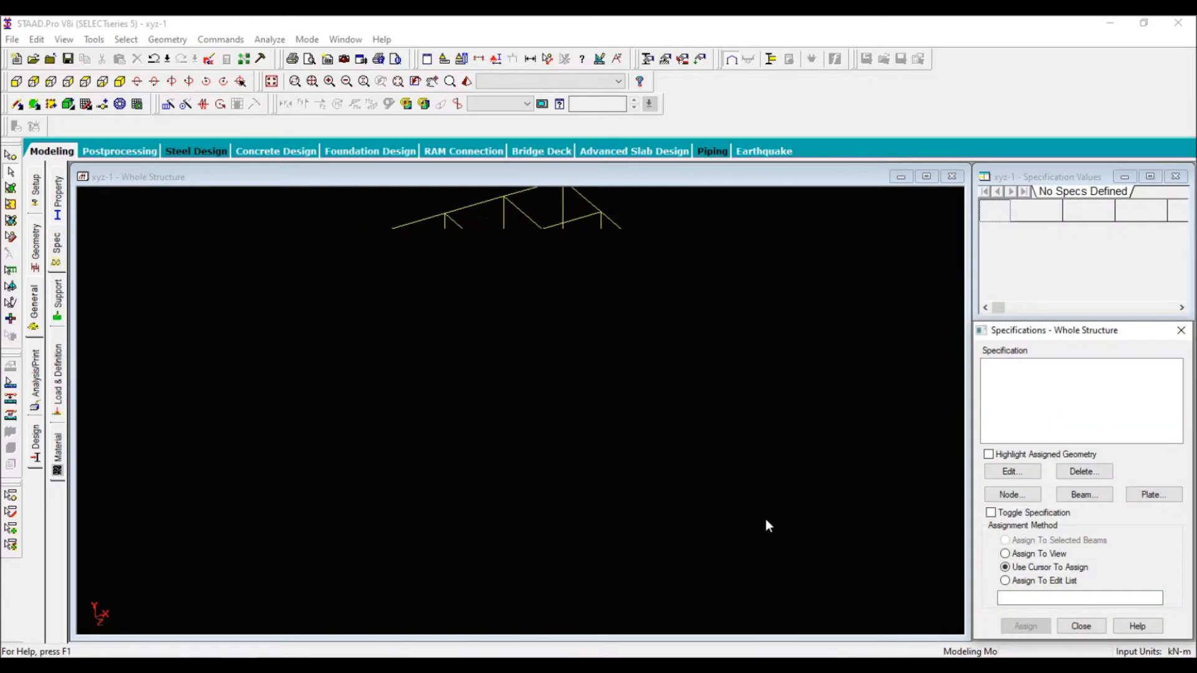
Render the structure in 3D again, inspect the beam-column joints closely, and close the rendering.
right_click(241, 402)
left_click(294, 395)
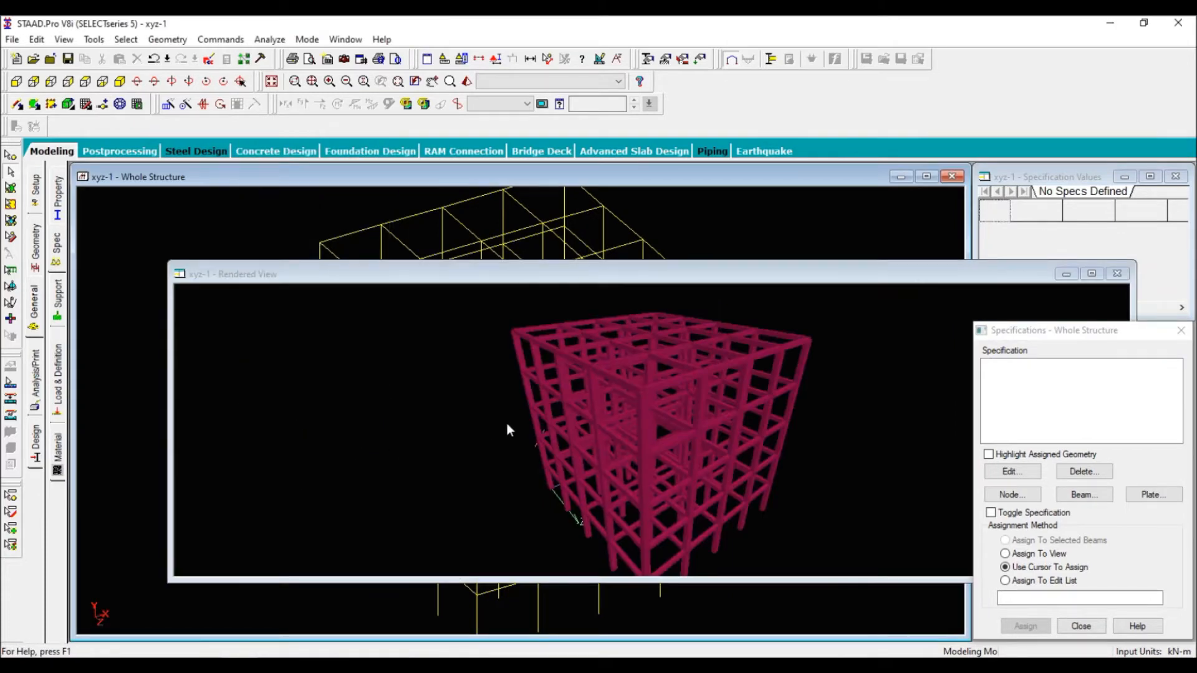
left_click_drag(507, 426, 681, 406)
scroll(681, 407, "up", 8)
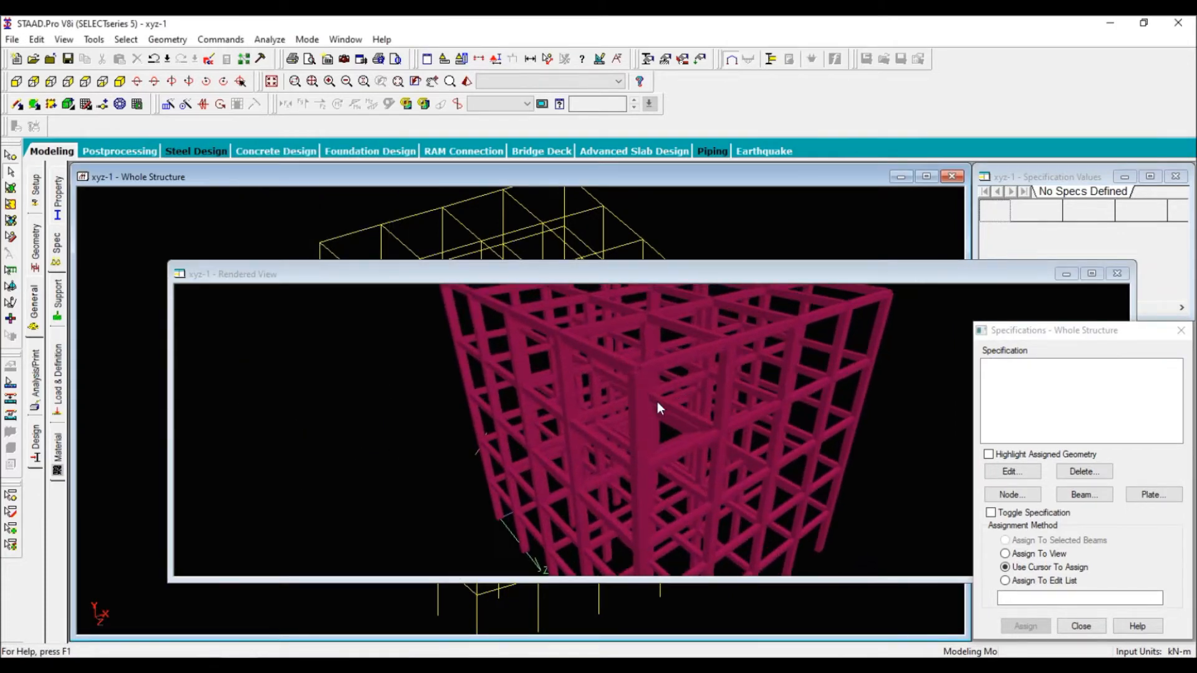
left_click_drag(651, 402, 518, 515)
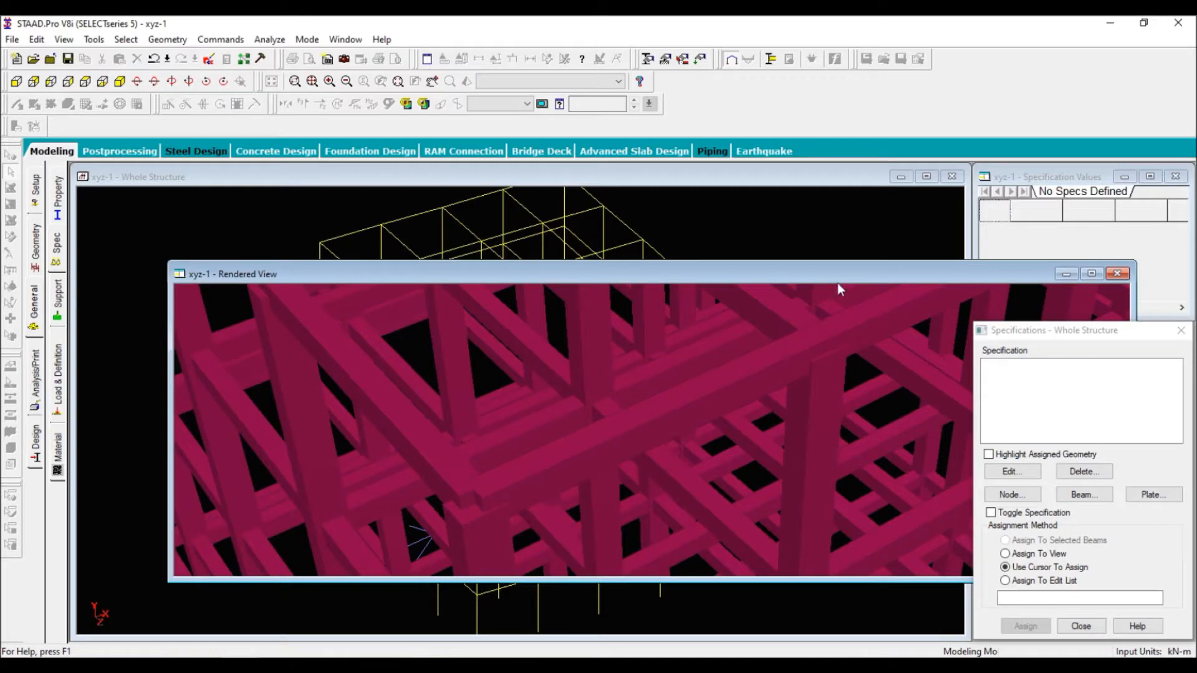
left_click_drag(837, 280, 667, 284)
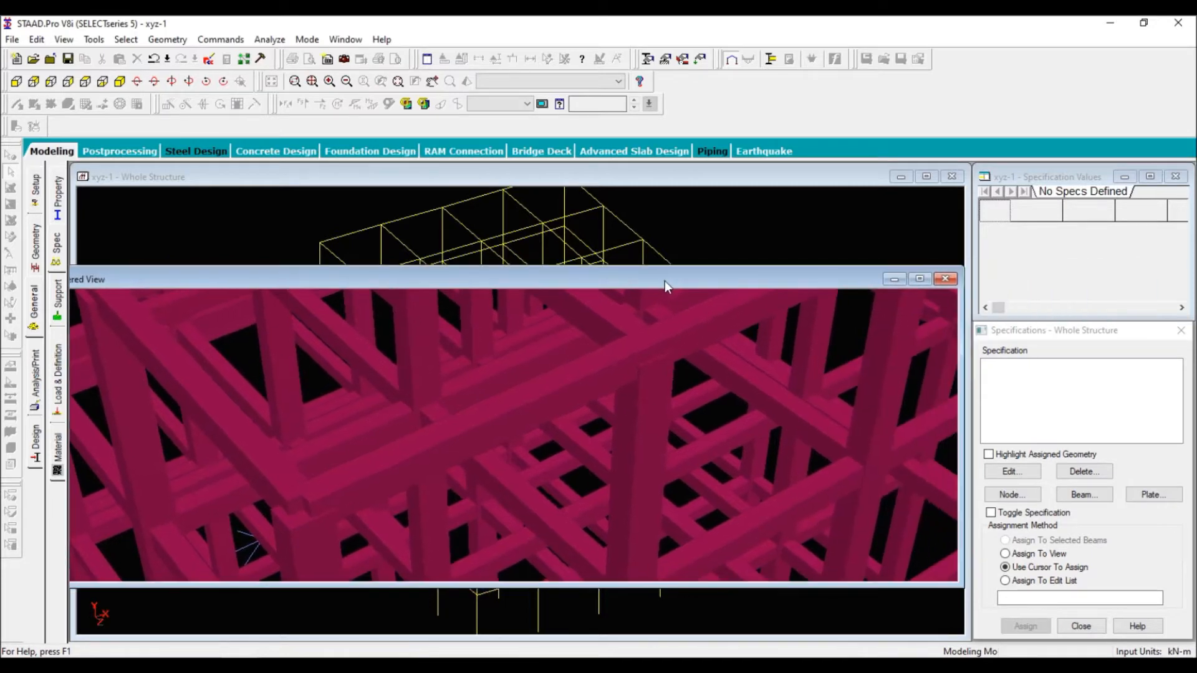
left_click(943, 275)
Review the first rectangular section's dimensions and examine the section labels along the frame's outer columns.
left_click(58, 203)
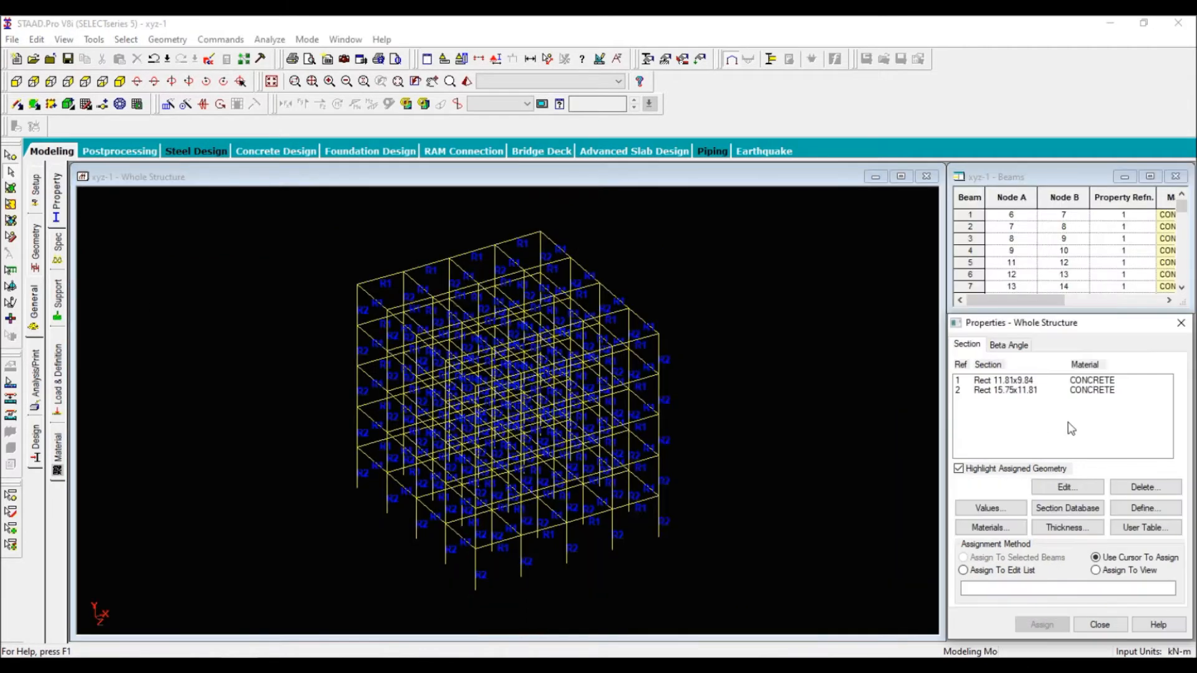
left_click(1032, 381)
double_click(1032, 382)
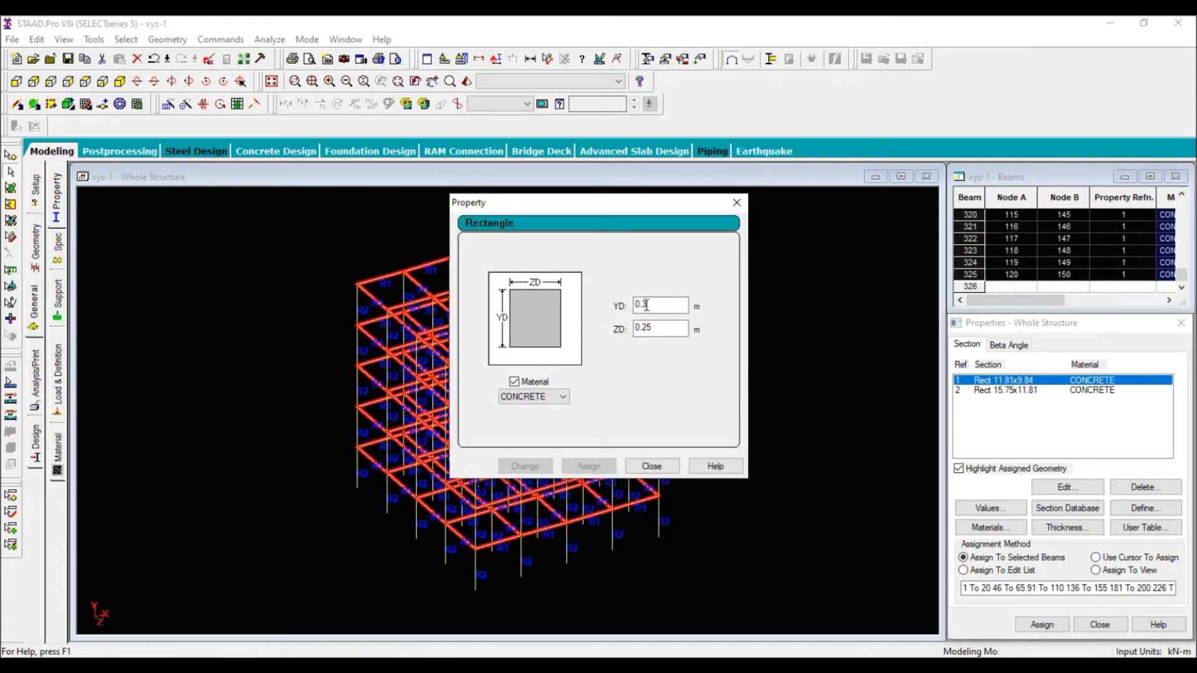
left_click(738, 204)
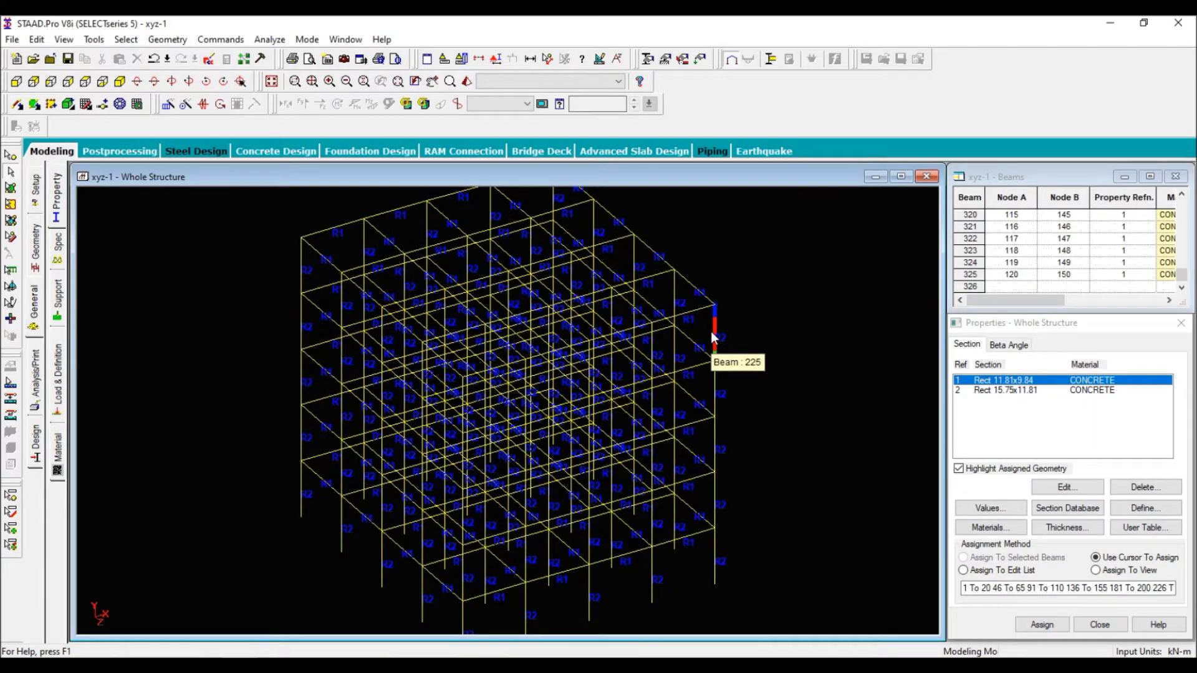
scroll(712, 332, "up", 4)
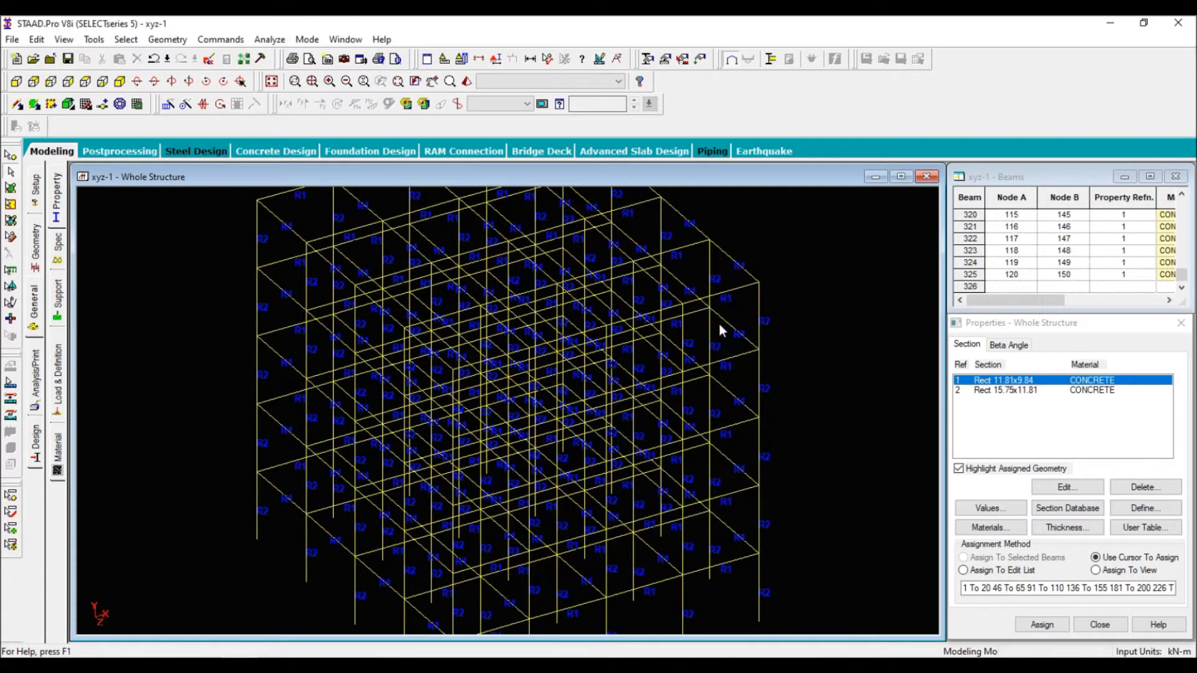
scroll(726, 321, "up", 1)
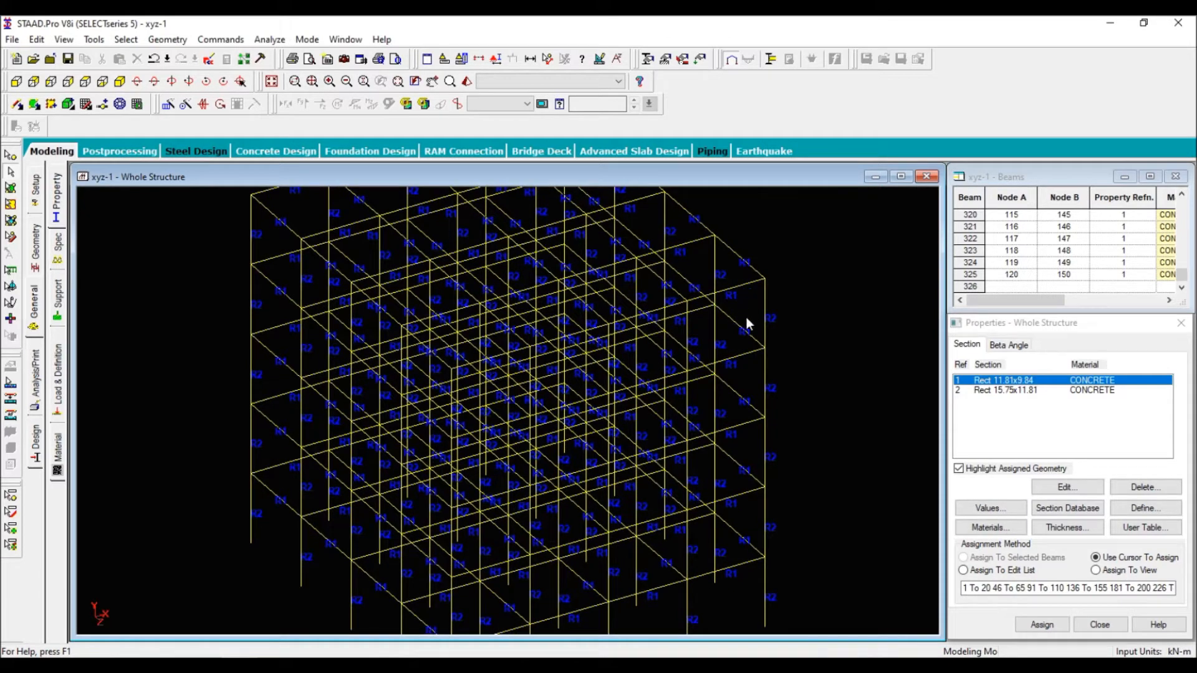
scroll(766, 284, "up", 1)
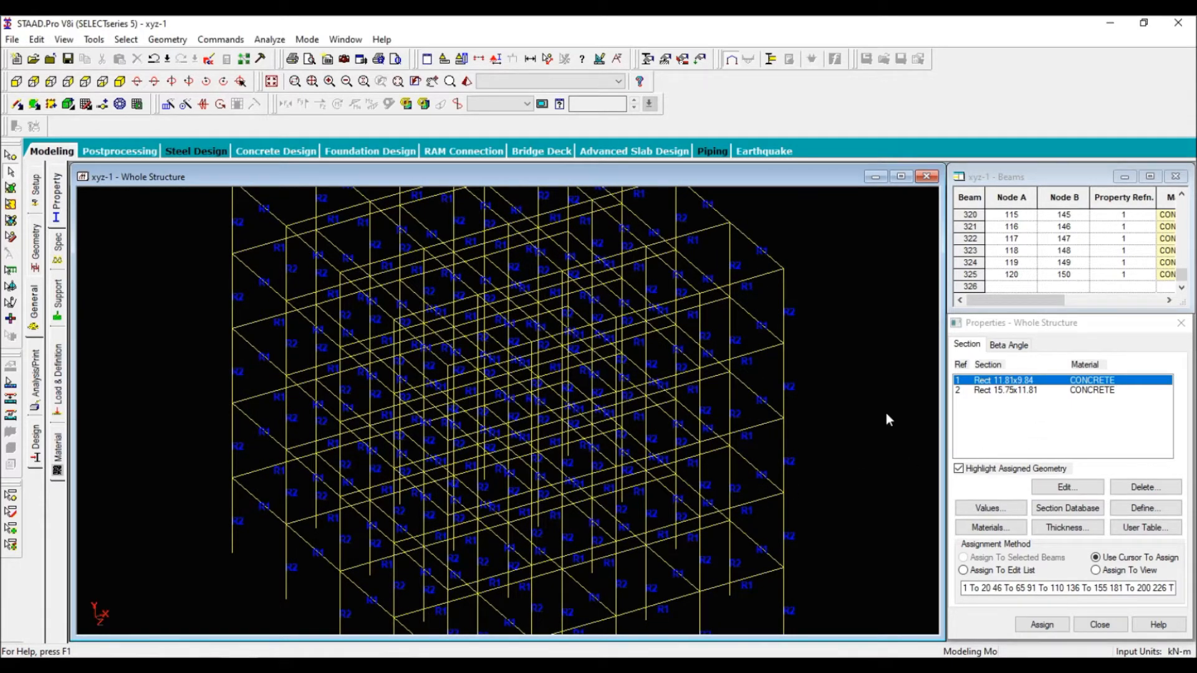
middle_click_drag(804, 454, 709, 488)
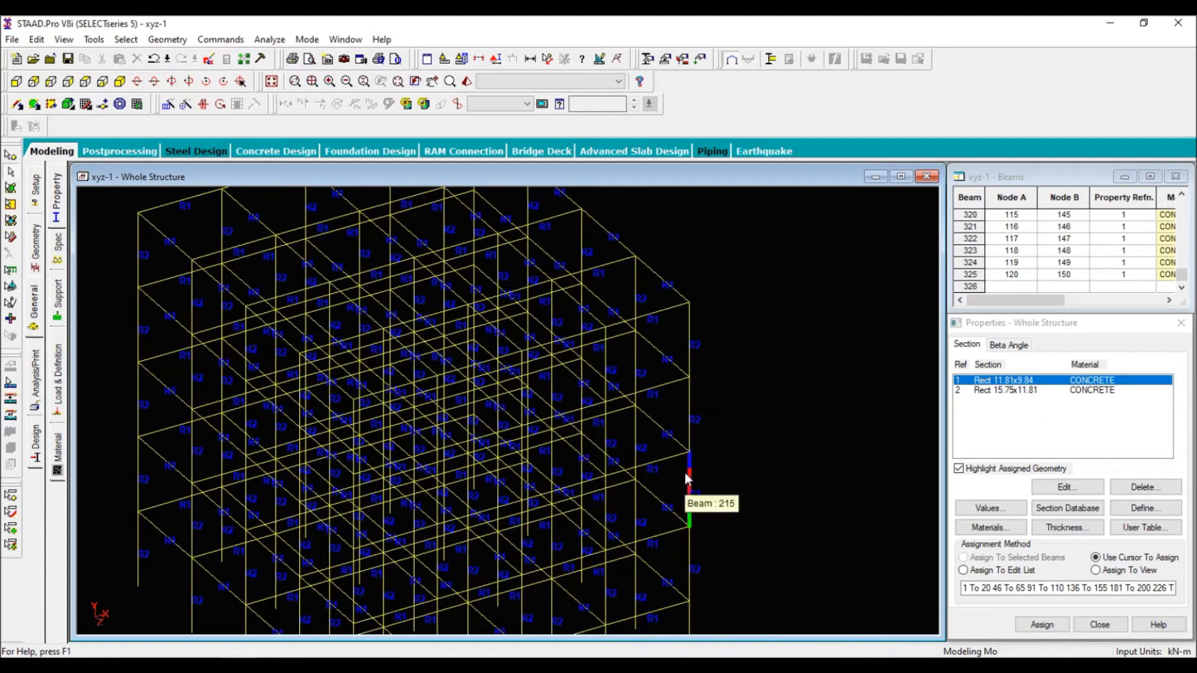
Review the offset options for a beam specification on the Spec page and close them without adding anything.
left_click(56, 249)
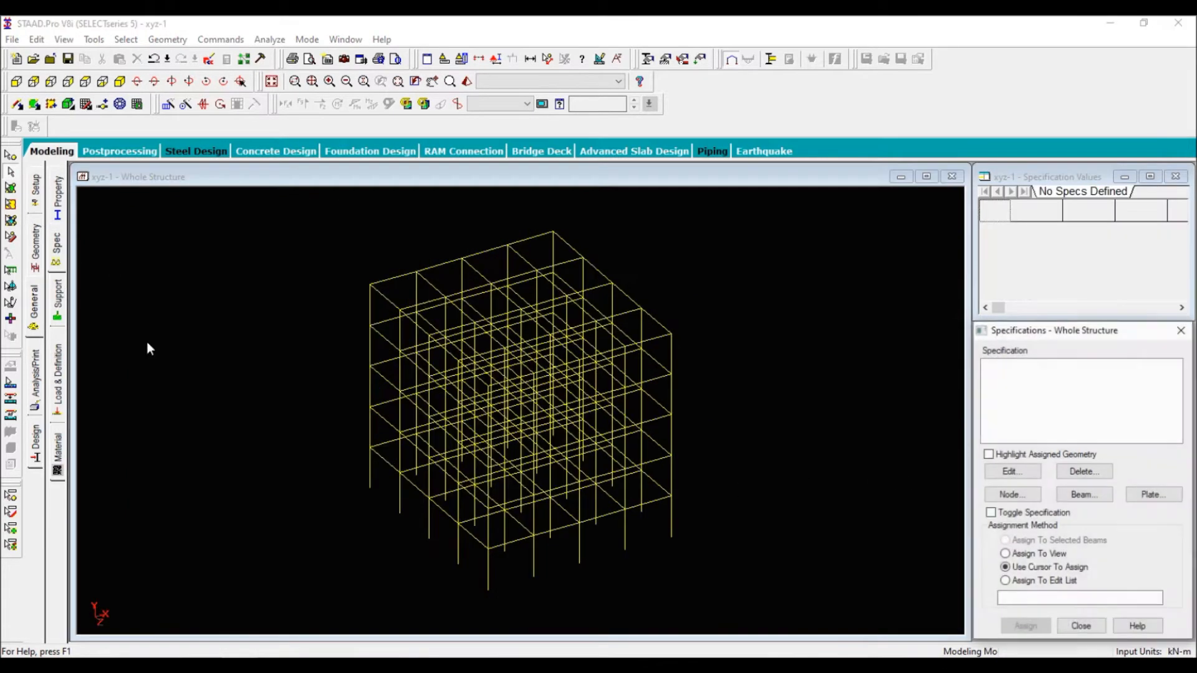
left_click(1085, 494)
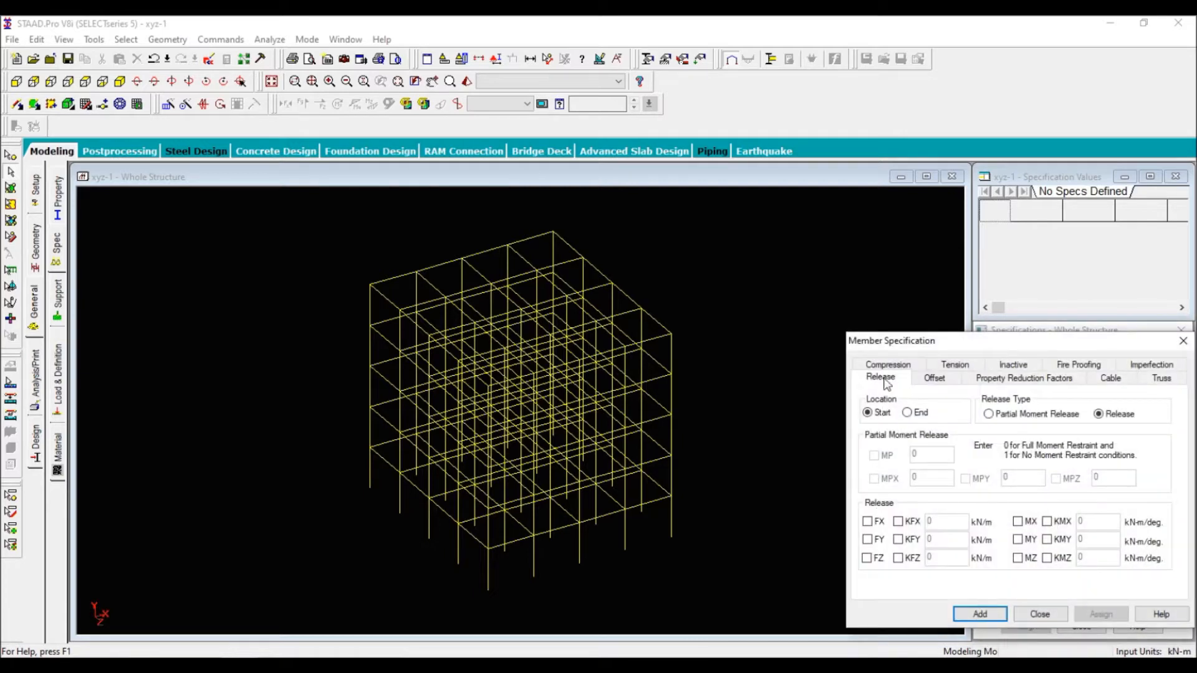
left_click(933, 378)
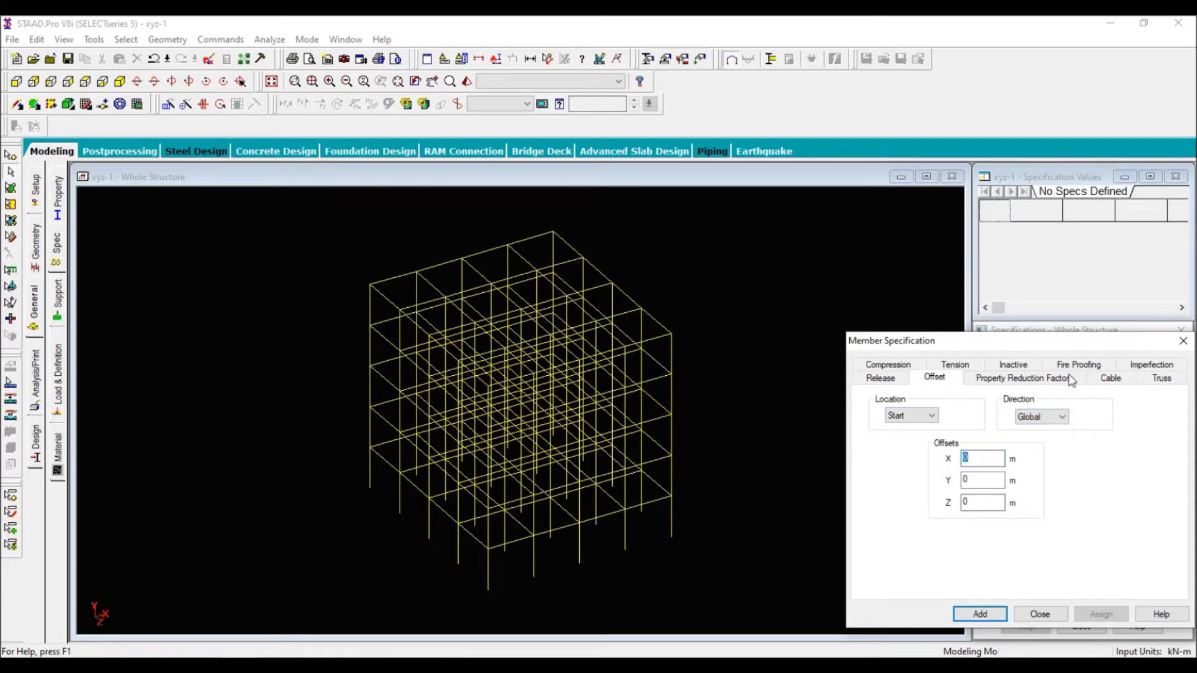
left_click_drag(1050, 343, 905, 325)
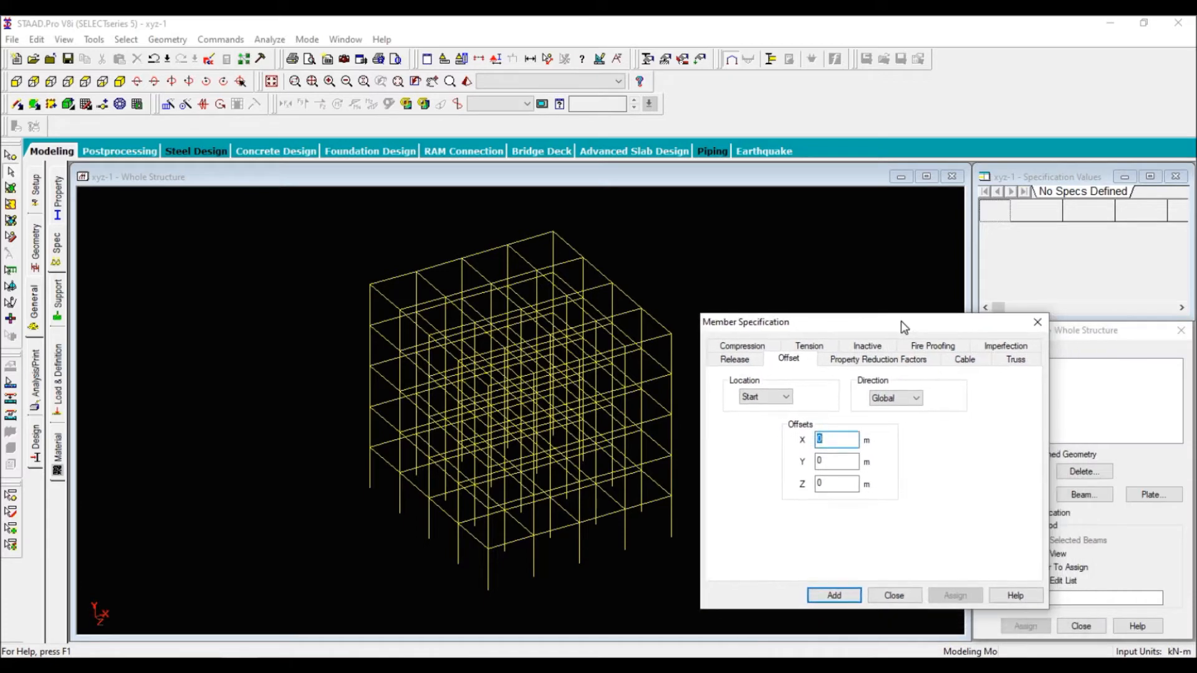
left_click(1038, 323)
Select the column and two beams meeting at a top outer corner of the frame and render them in 3D.
scroll(732, 422, "up", 2)
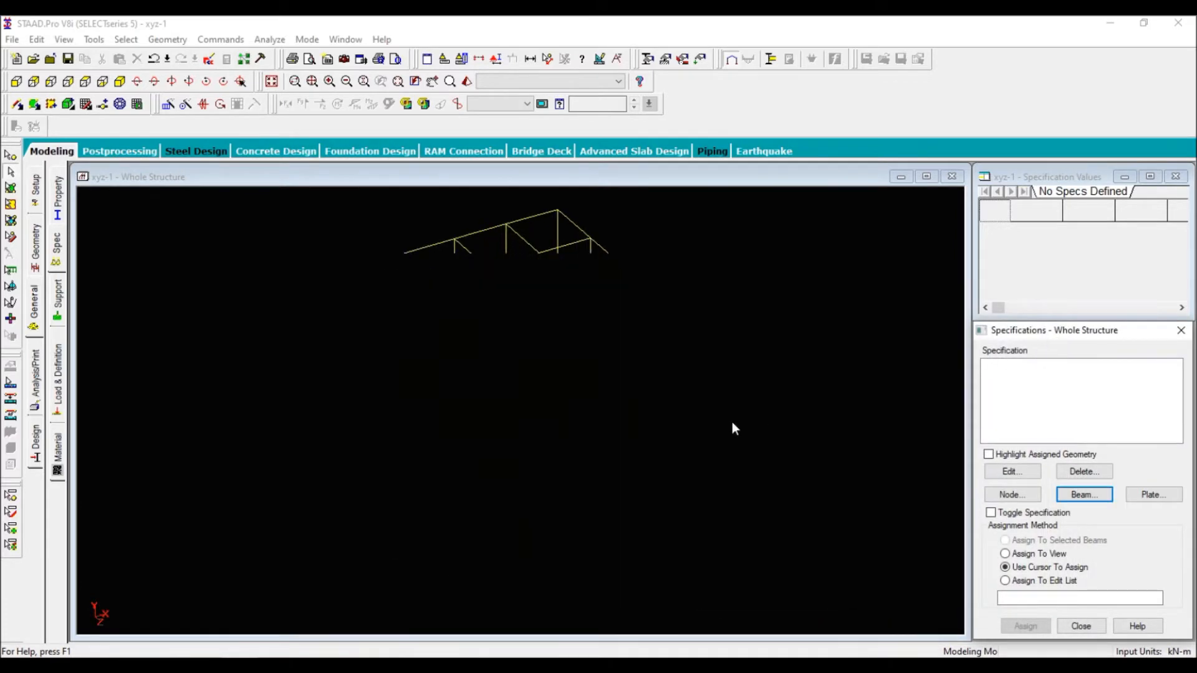
scroll(660, 421, "up", 2)
scroll(338, 409, "up", 2)
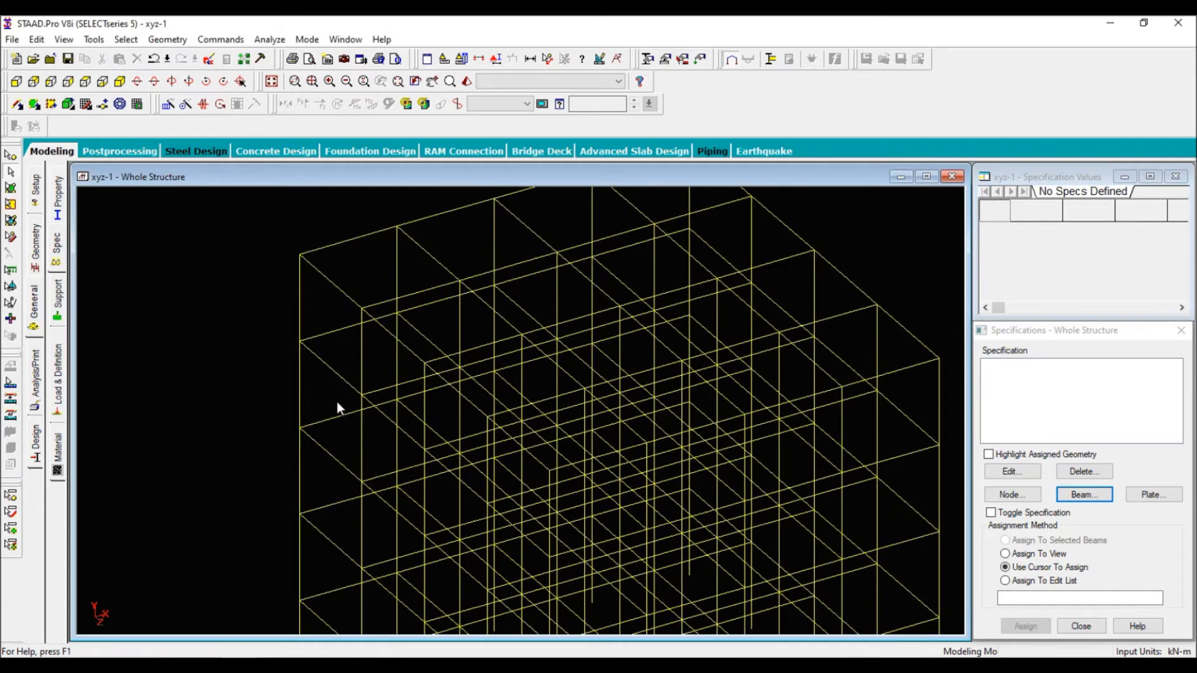
middle_click_drag(213, 305, 300, 368)
left_click(410, 341)
left_click(414, 311, "ctrl")
left_click(388, 353, "ctrl")
right_click(326, 325)
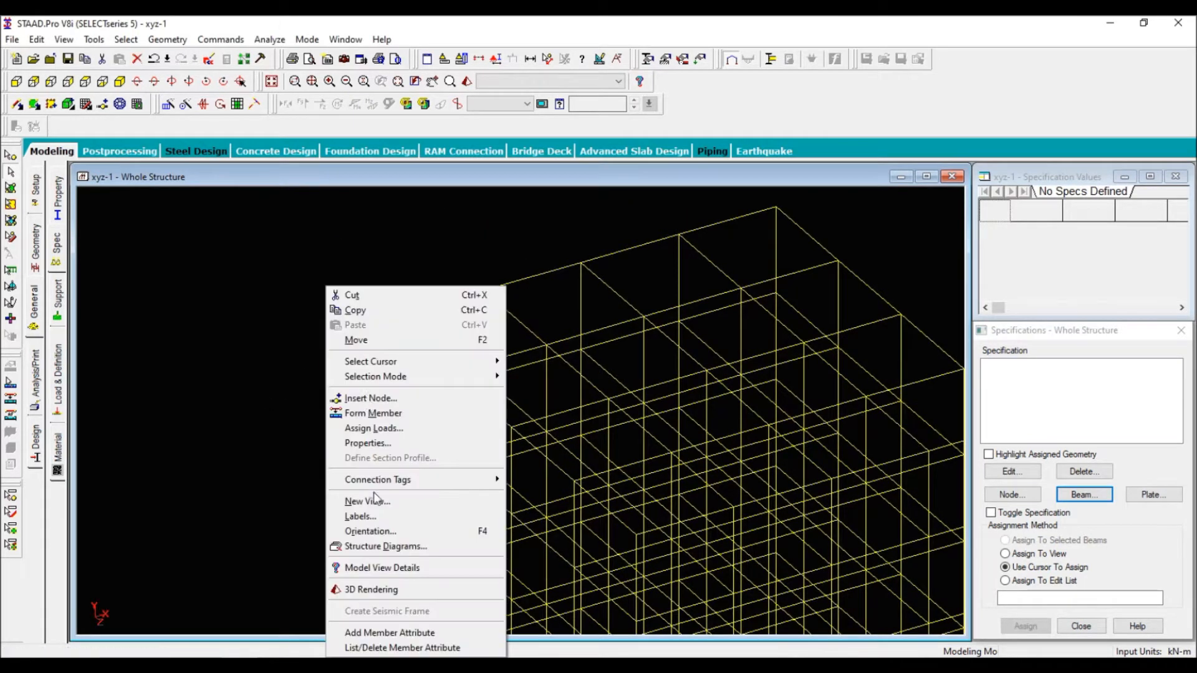
left_click(373, 590)
Orbit the rendered corner joint to inspect how the beams meet the column, and close the rendering.
left_click_drag(380, 455, 550, 450)
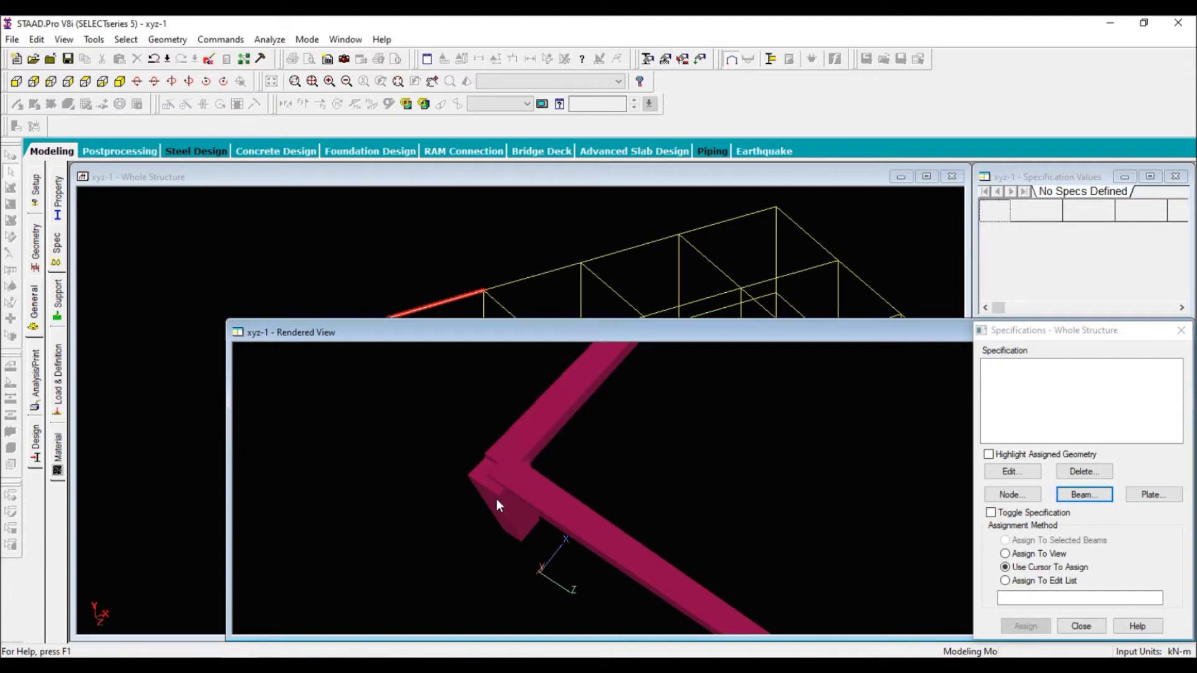
left_click_drag(557, 426, 646, 430)
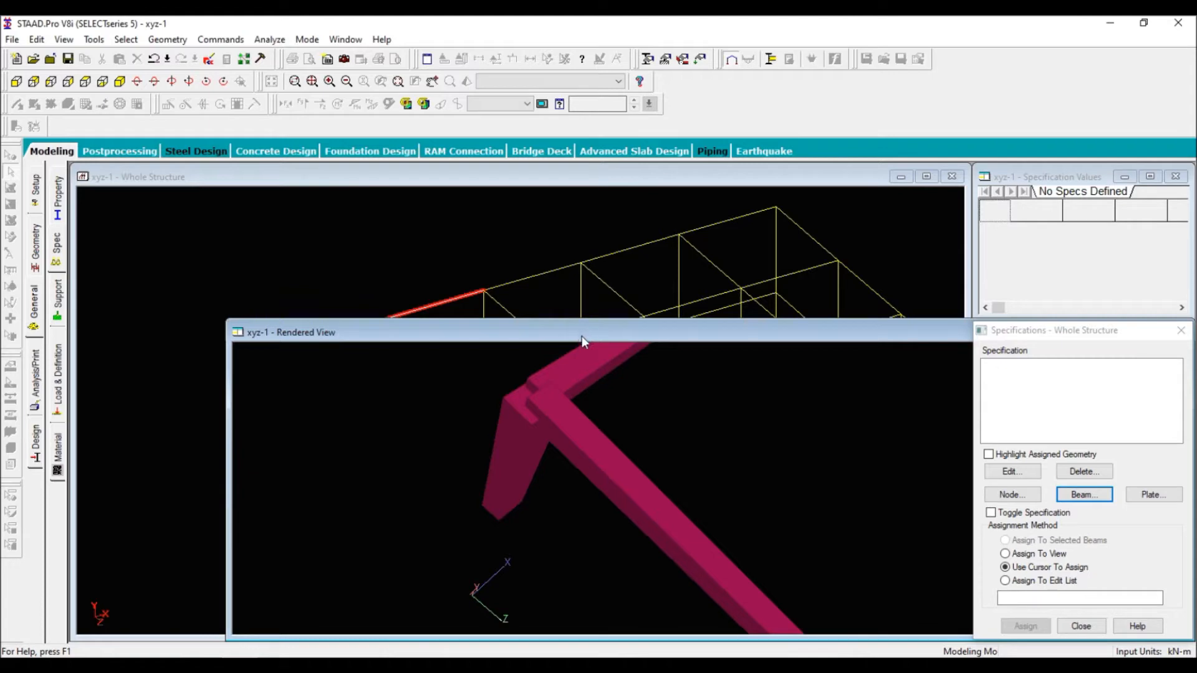
left_click_drag(567, 335, 362, 359)
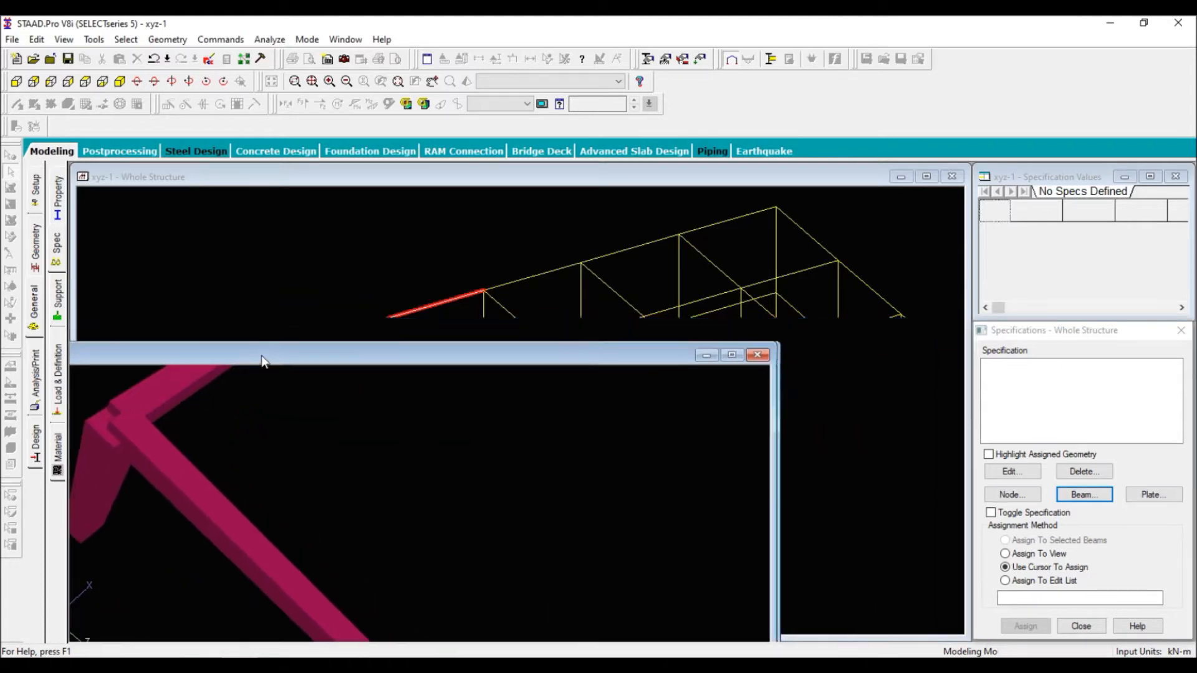
left_click(749, 358)
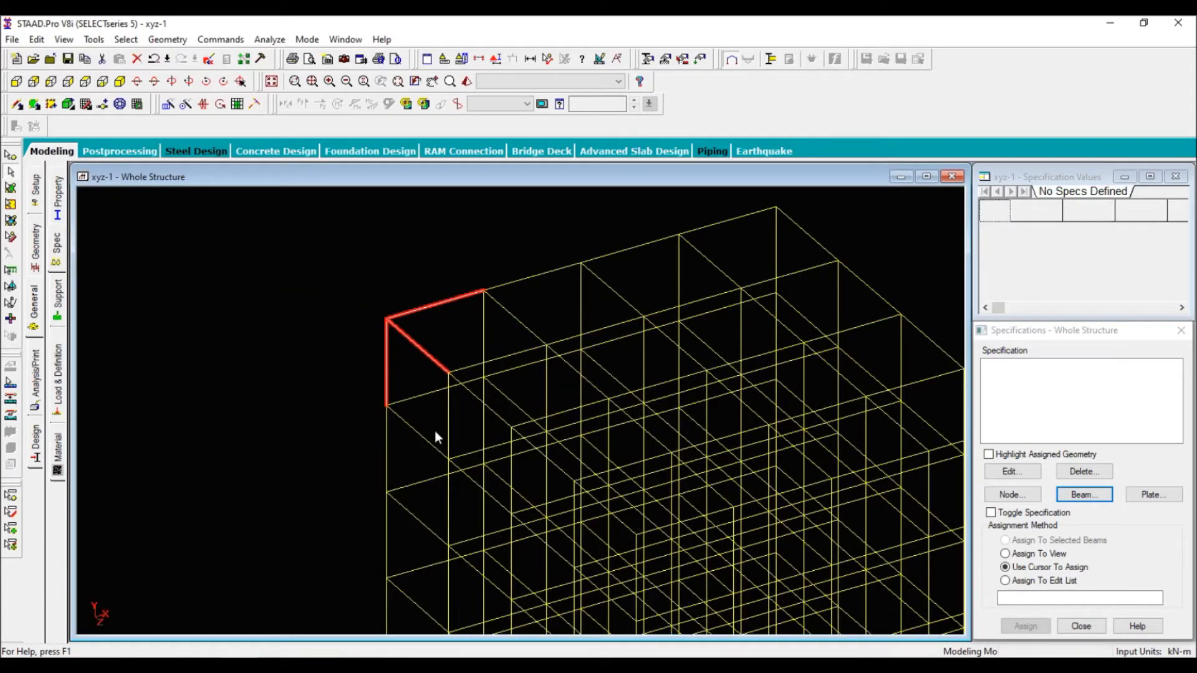
Clear the selection and check the start and end colours of beams in the diagram label settings, leaving them as they are.
left_click(341, 400)
scroll(414, 368, "up", 6)
middle_click_drag(376, 364, 417, 389)
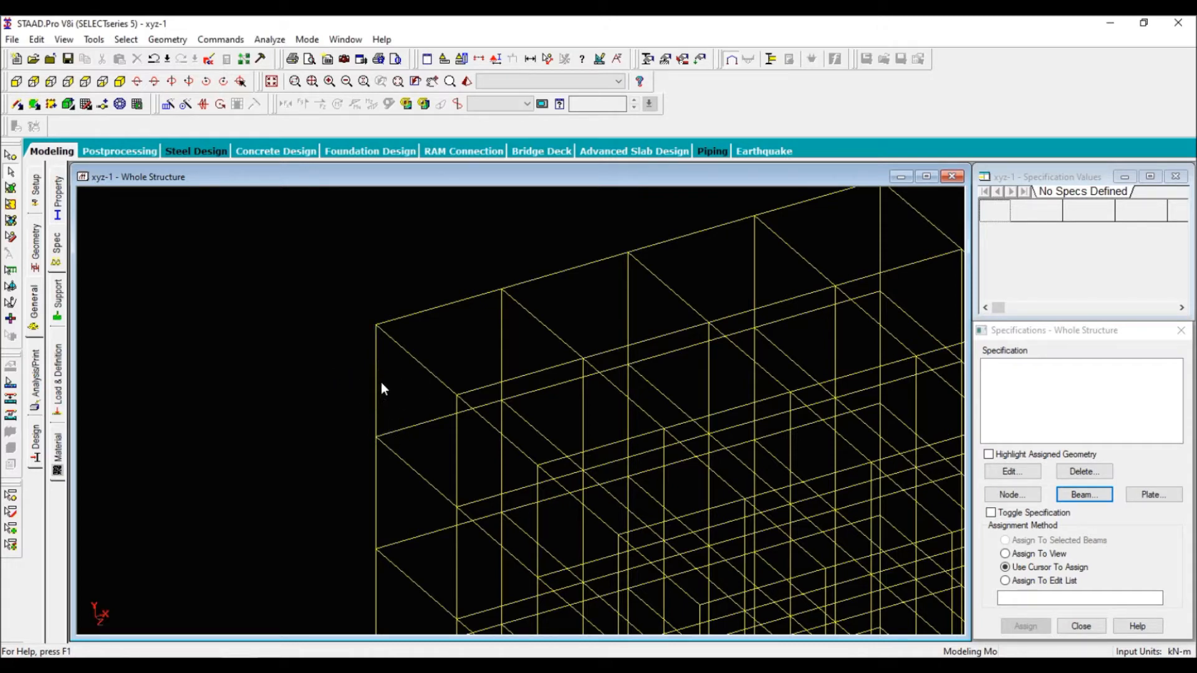
right_click(314, 369)
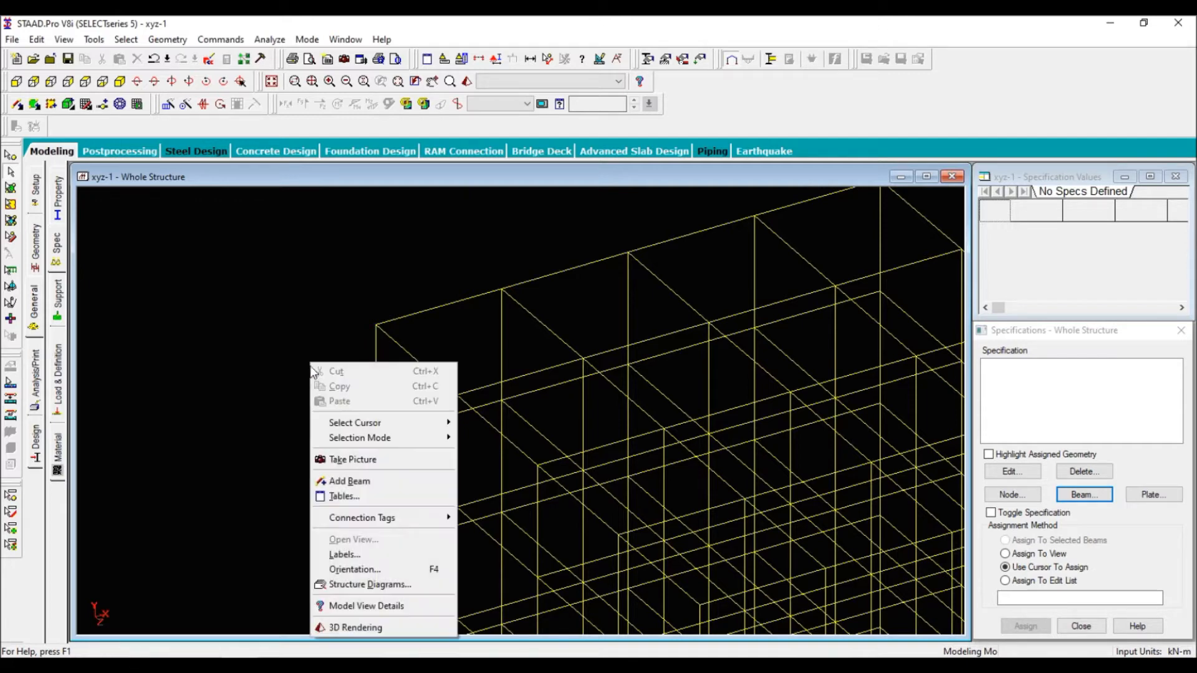
left_click(364, 552)
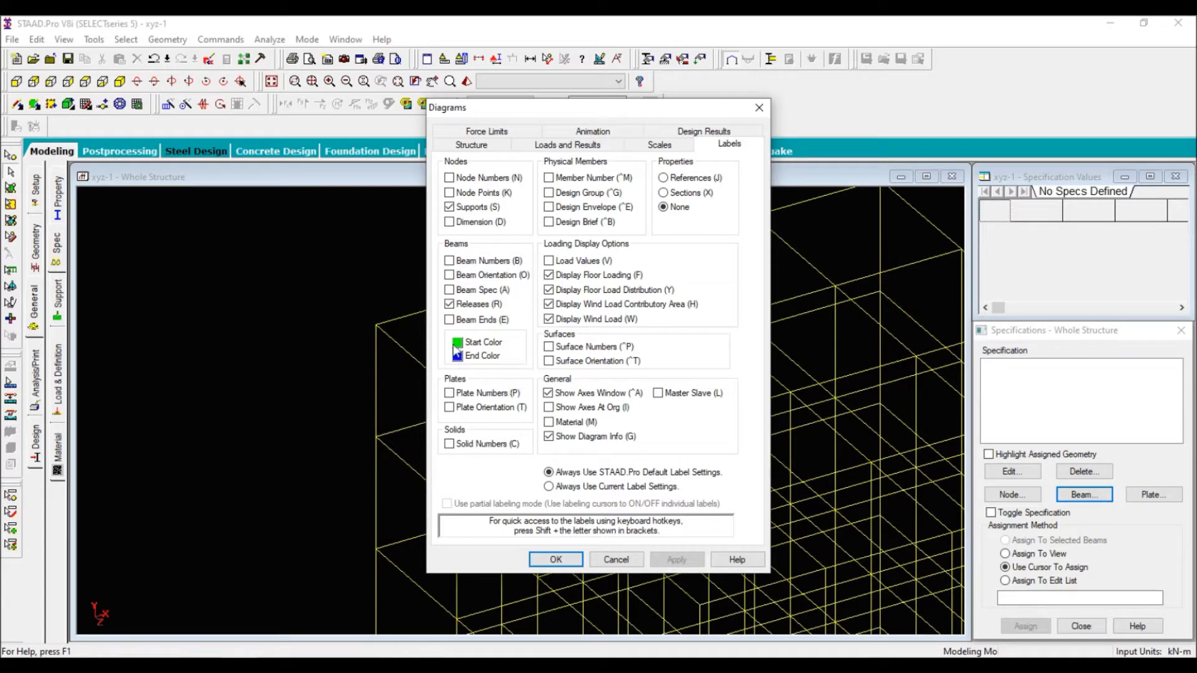
left_click(458, 343)
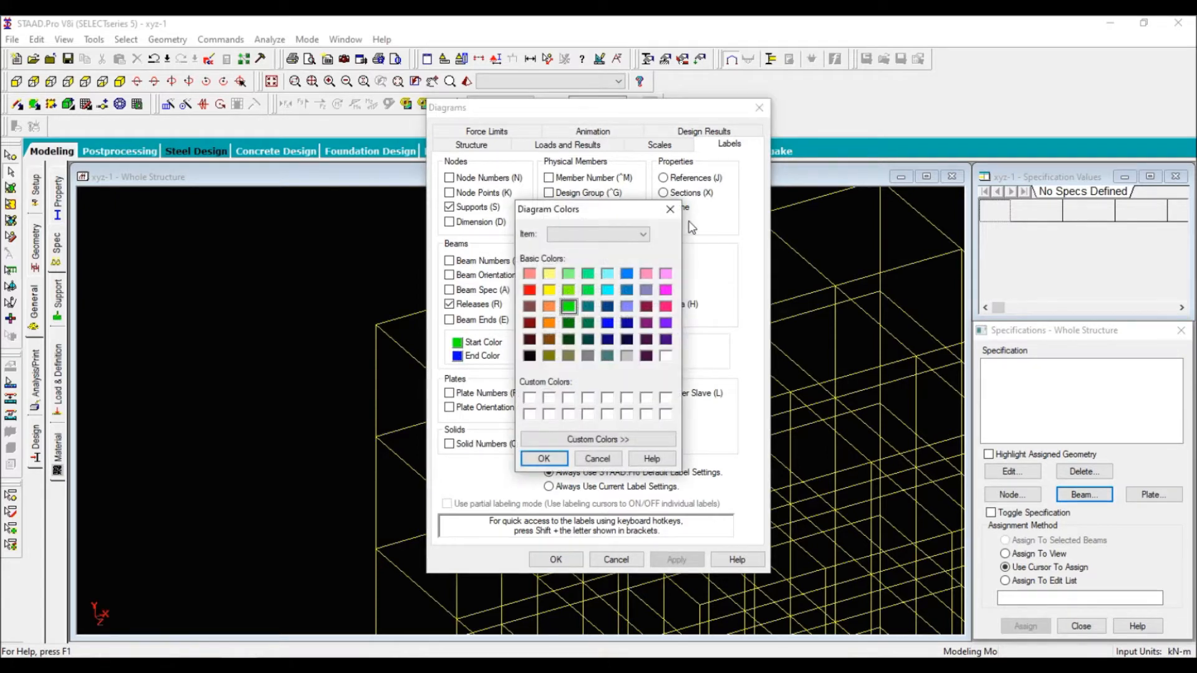
left_click(662, 211)
left_click(761, 108)
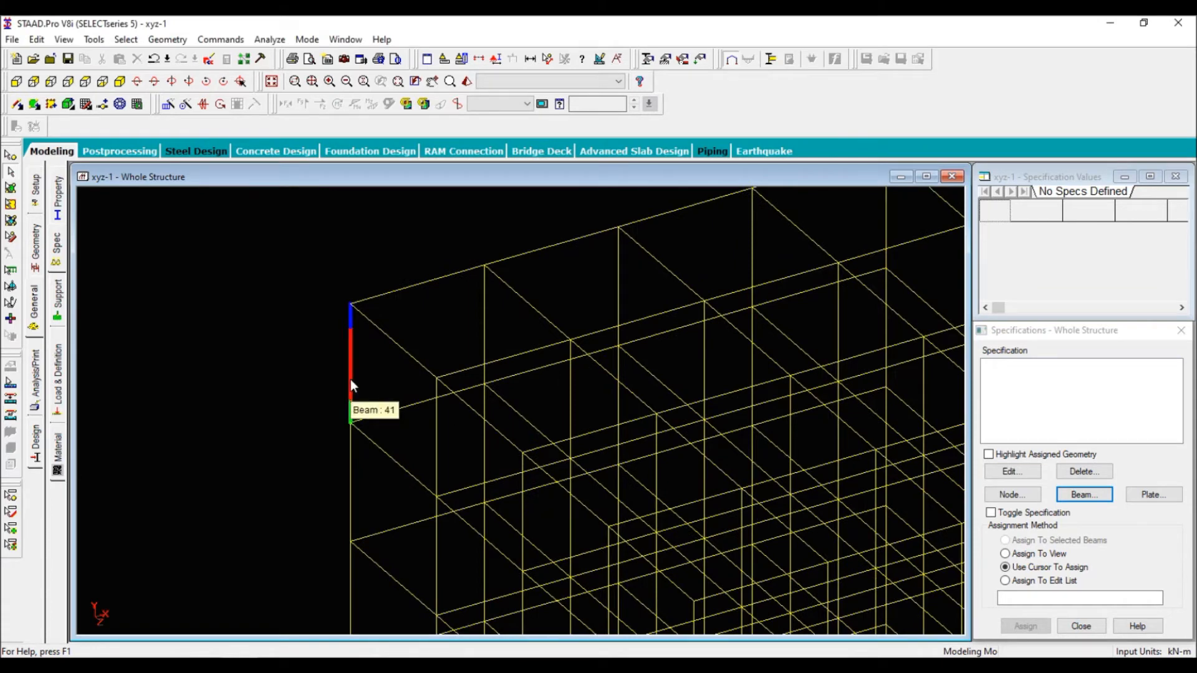
Start a beam offset specification at the End location with a Y offset of 0.15 m.
left_click(1085, 495)
left_click(934, 377)
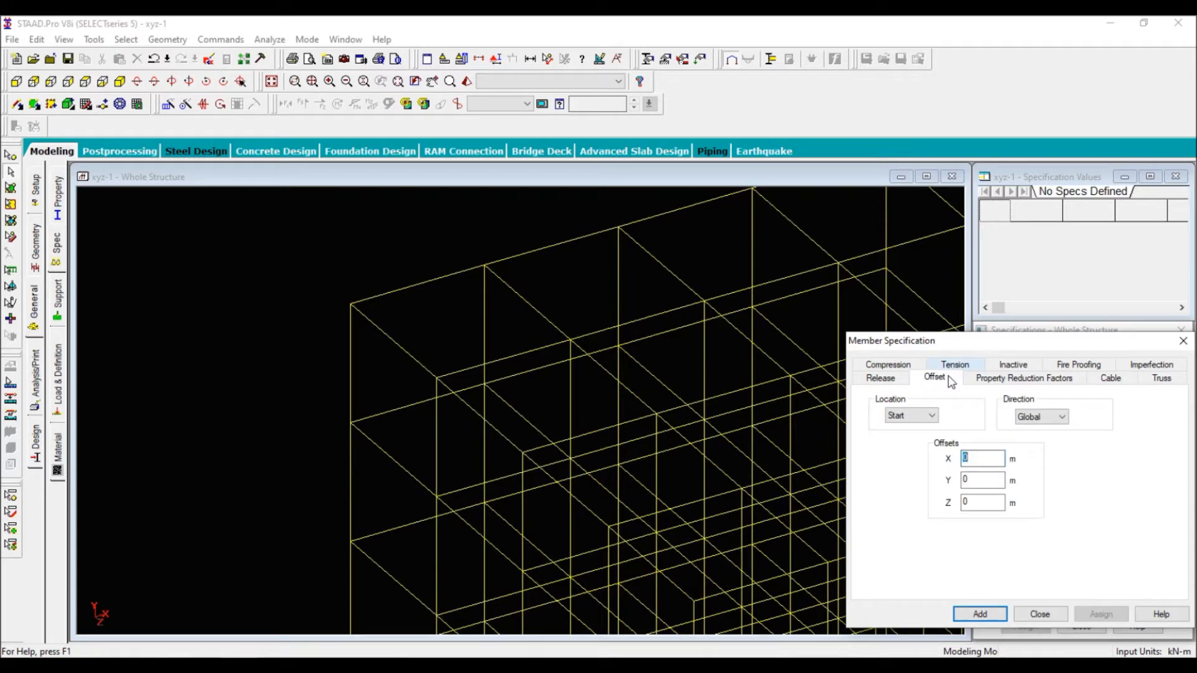
left_click(917, 416)
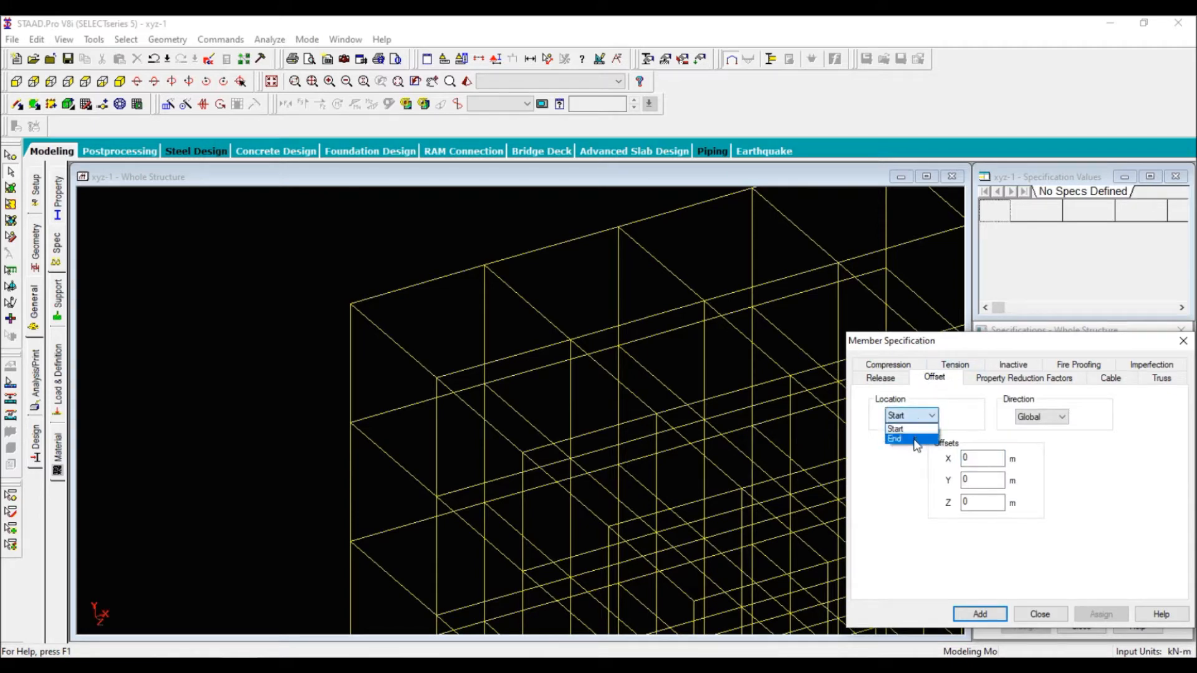
left_click(911, 431)
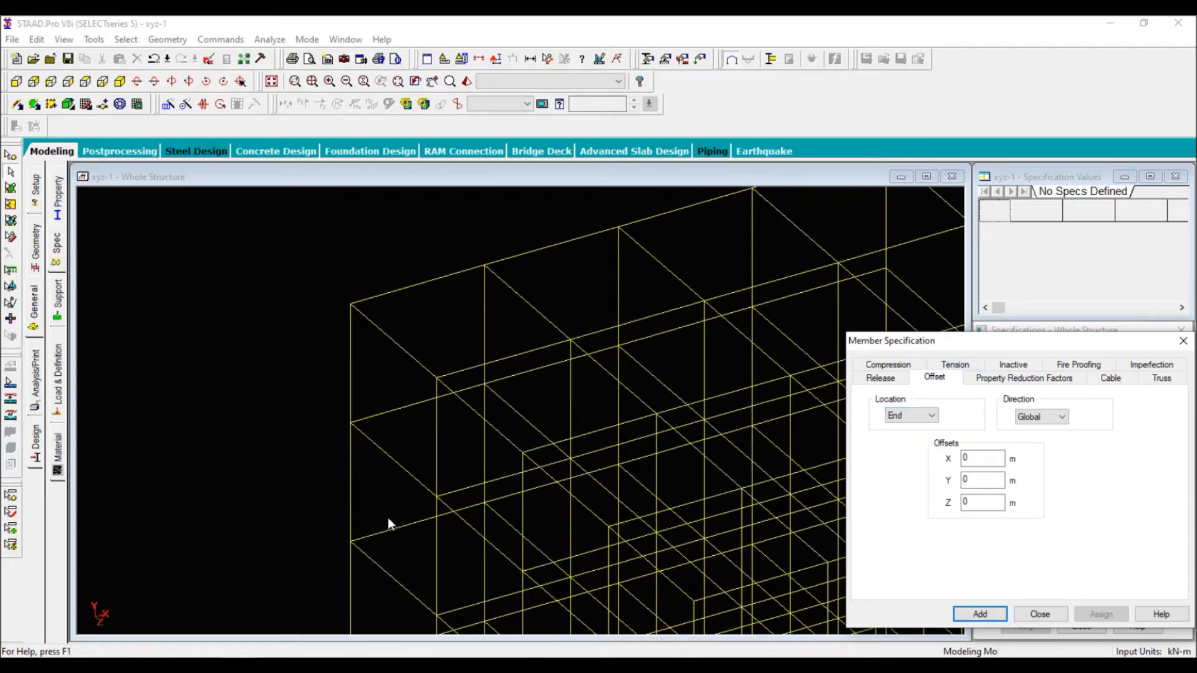
left_click_drag(997, 483, 903, 491)
type("0")
left_click_drag(982, 340, 786, 233)
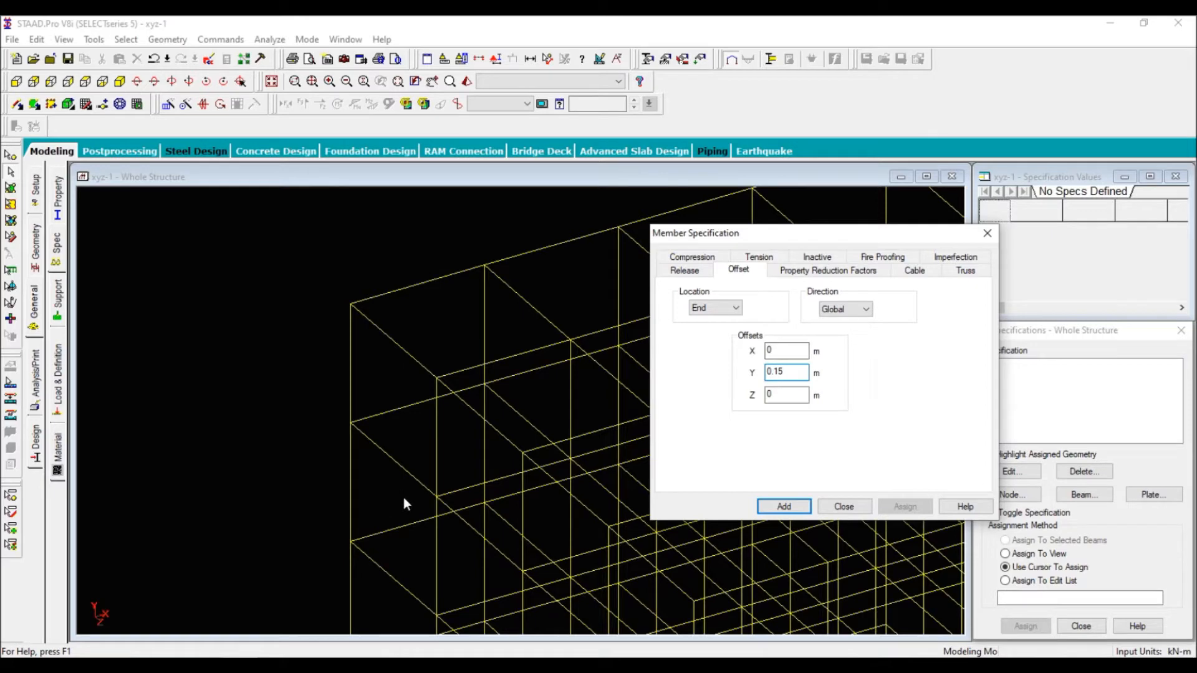
Check the direction choices, keep the offset direction Global, and add the specification.
left_click(846, 309)
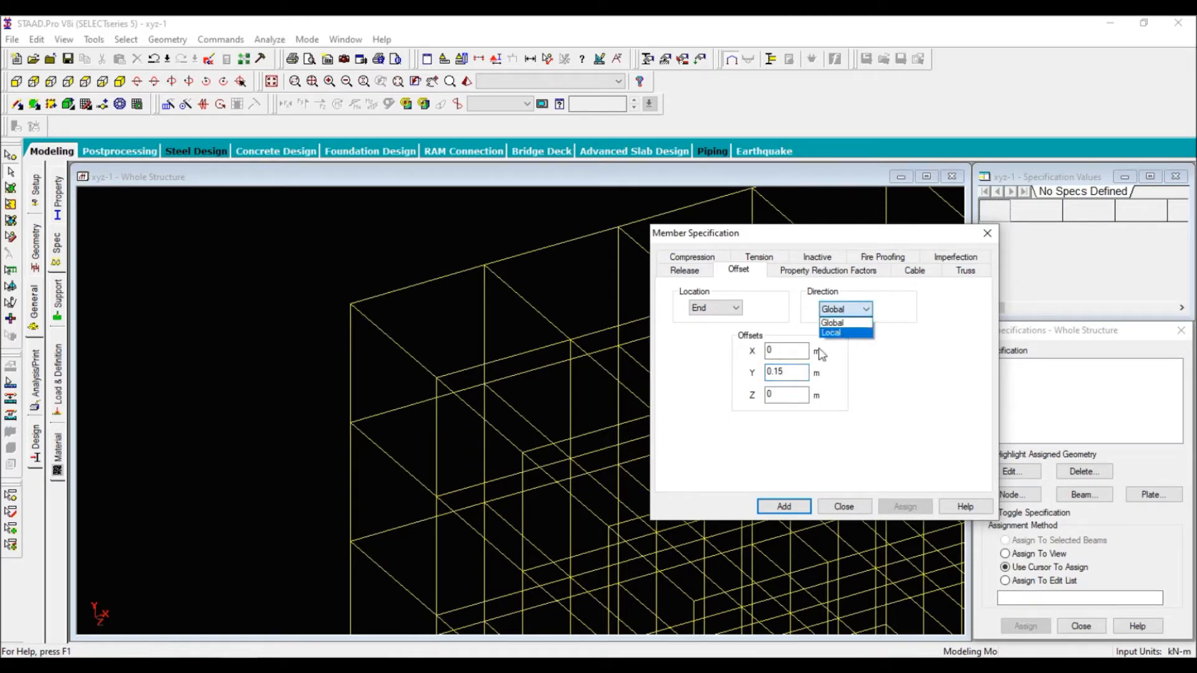
left_click(125, 605)
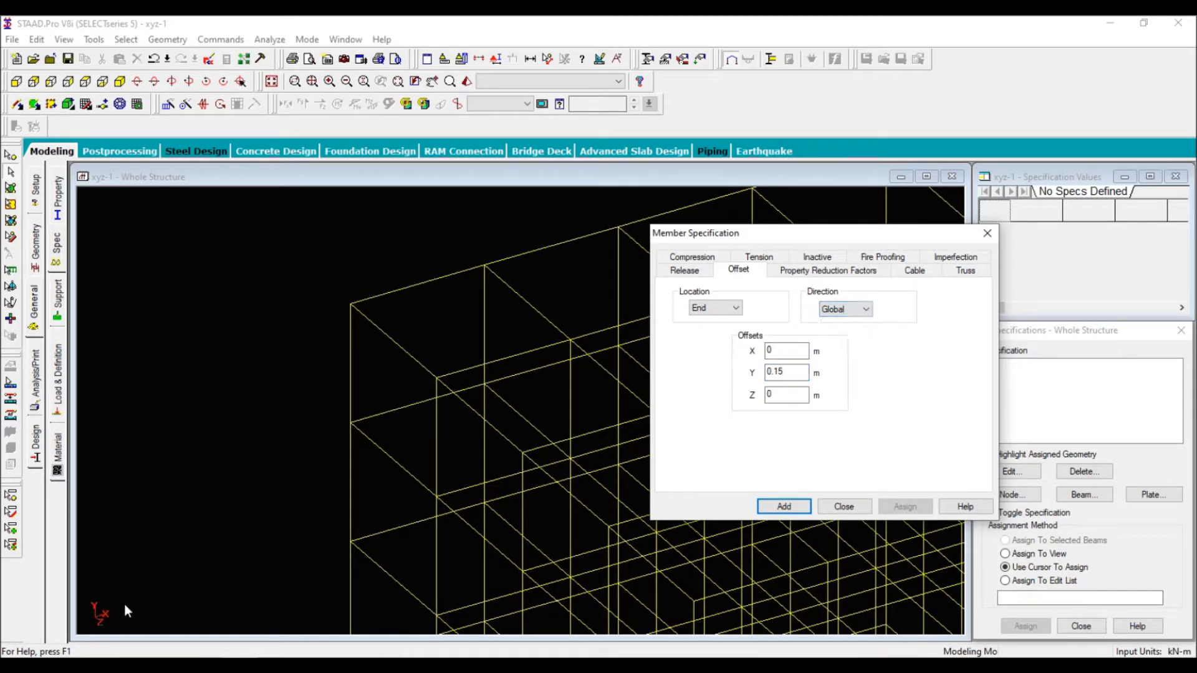
left_click(851, 314)
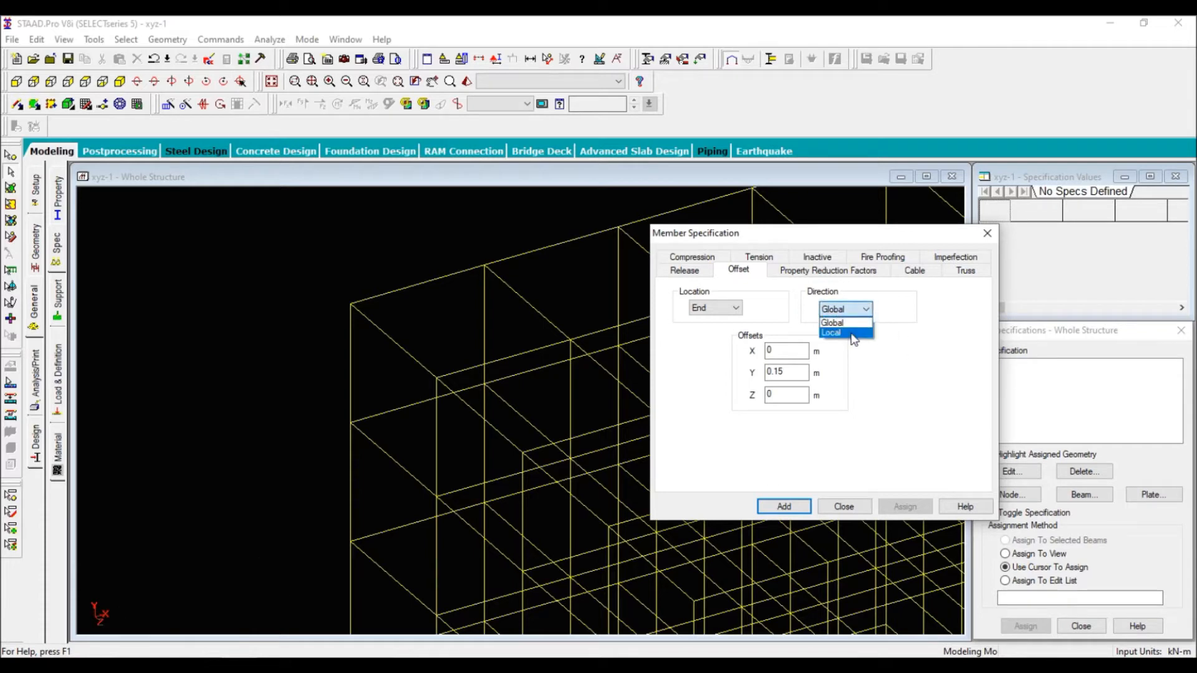
left_click(202, 363)
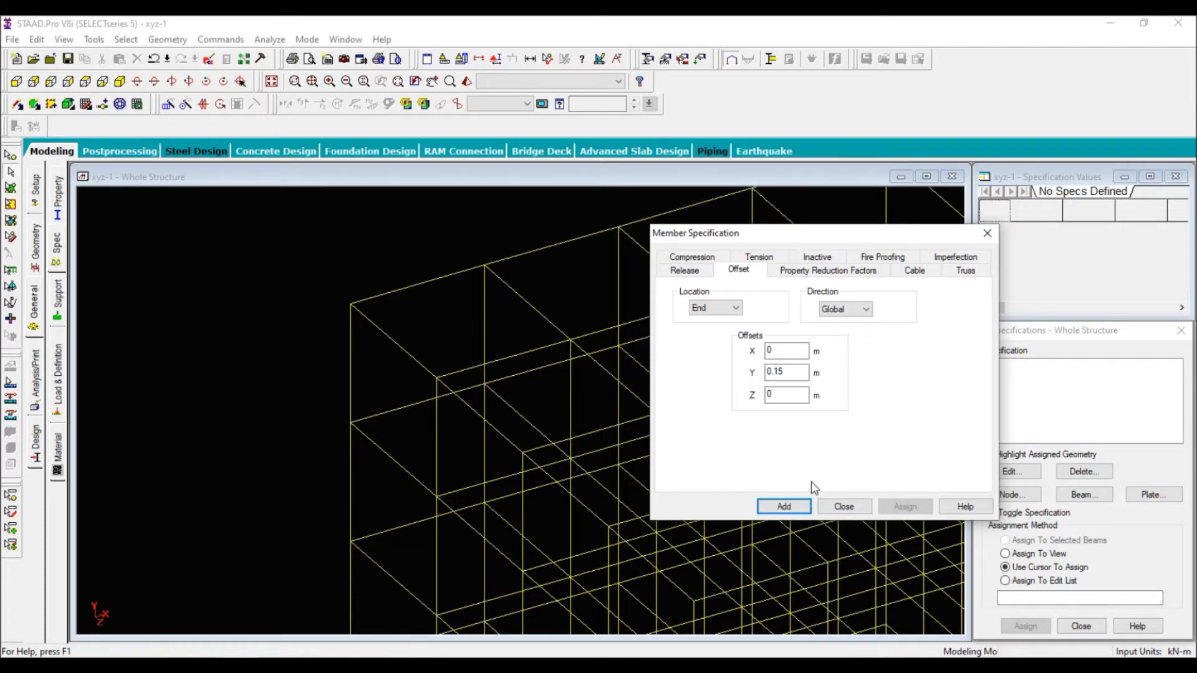
left_click(784, 507)
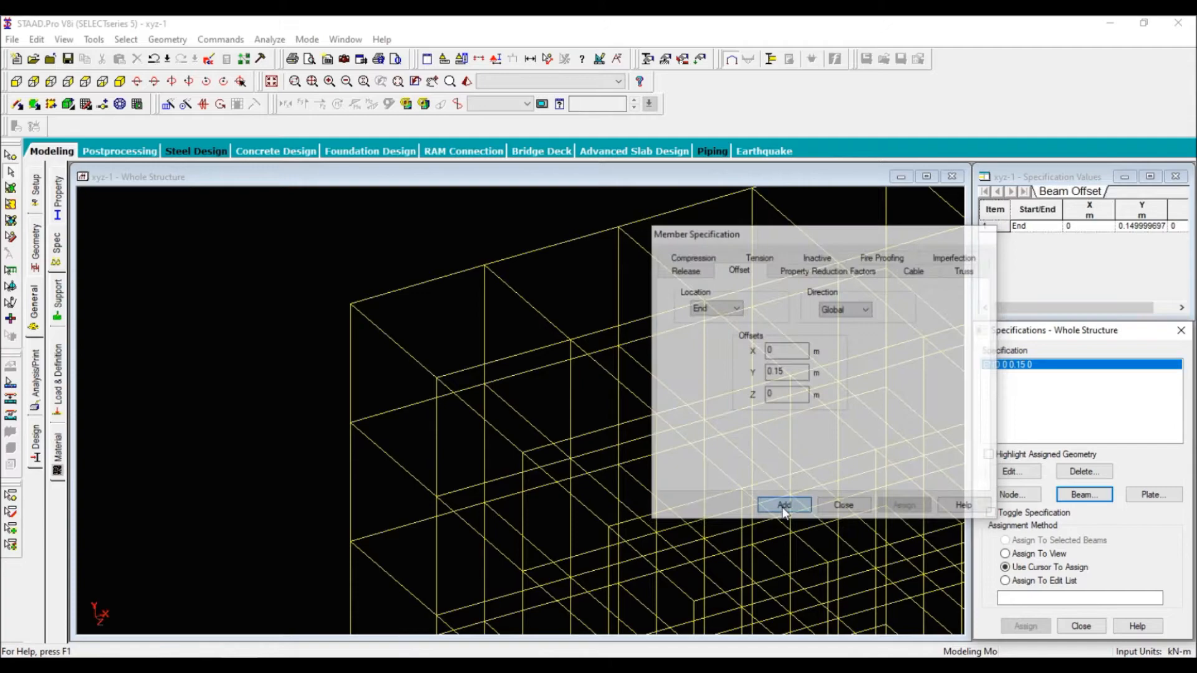
Select the top-storey columns at the four outer corners of the frame.
left_click(302, 384)
middle_click_drag(705, 447, 555, 416)
scroll(555, 417, "down", 3)
scroll(599, 437, "down", 5)
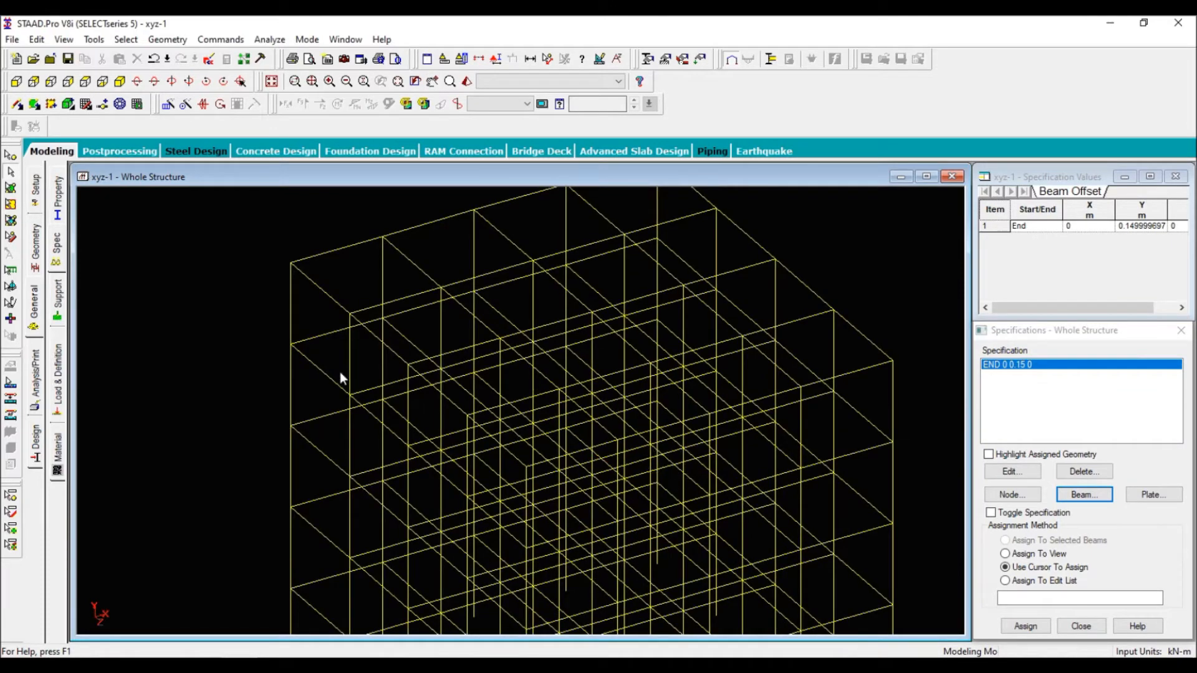
left_click(290, 306)
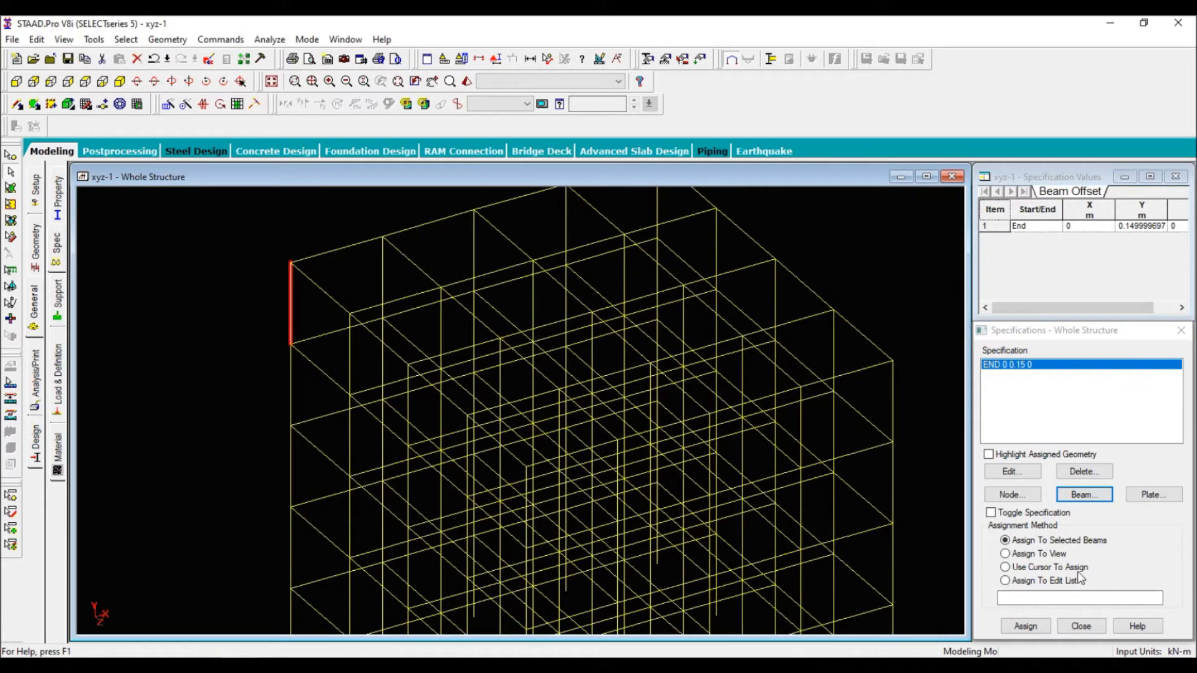
middle_click_drag(637, 435, 545, 463)
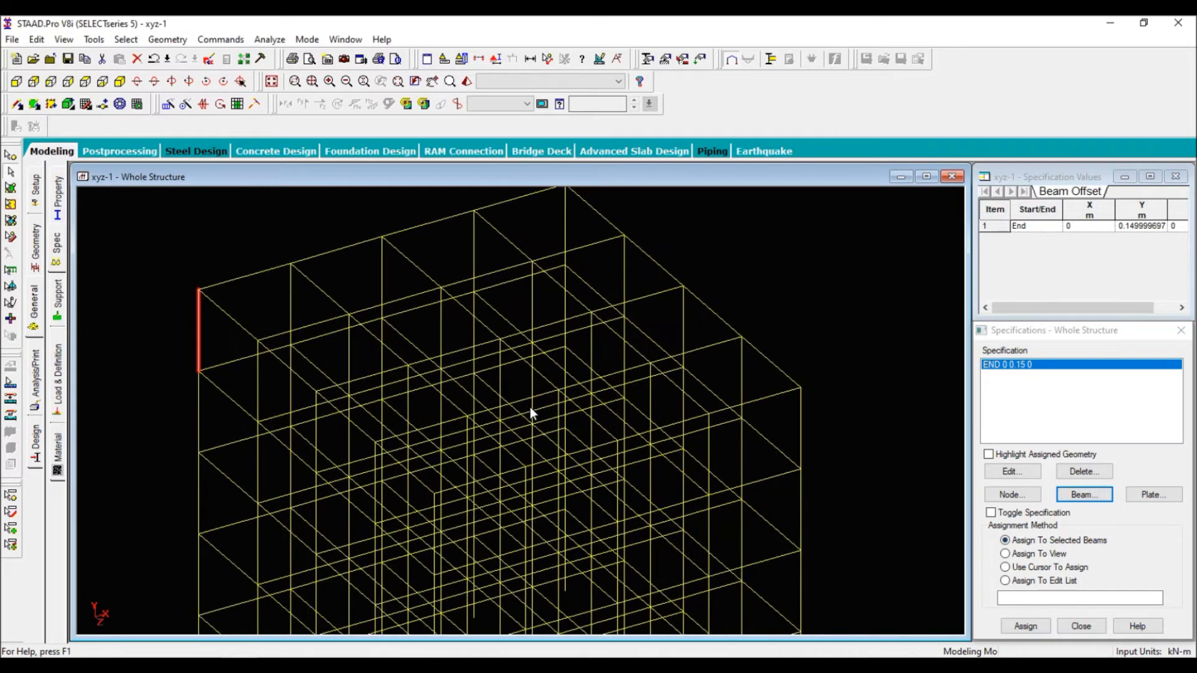
left_click(567, 226, "ctrl")
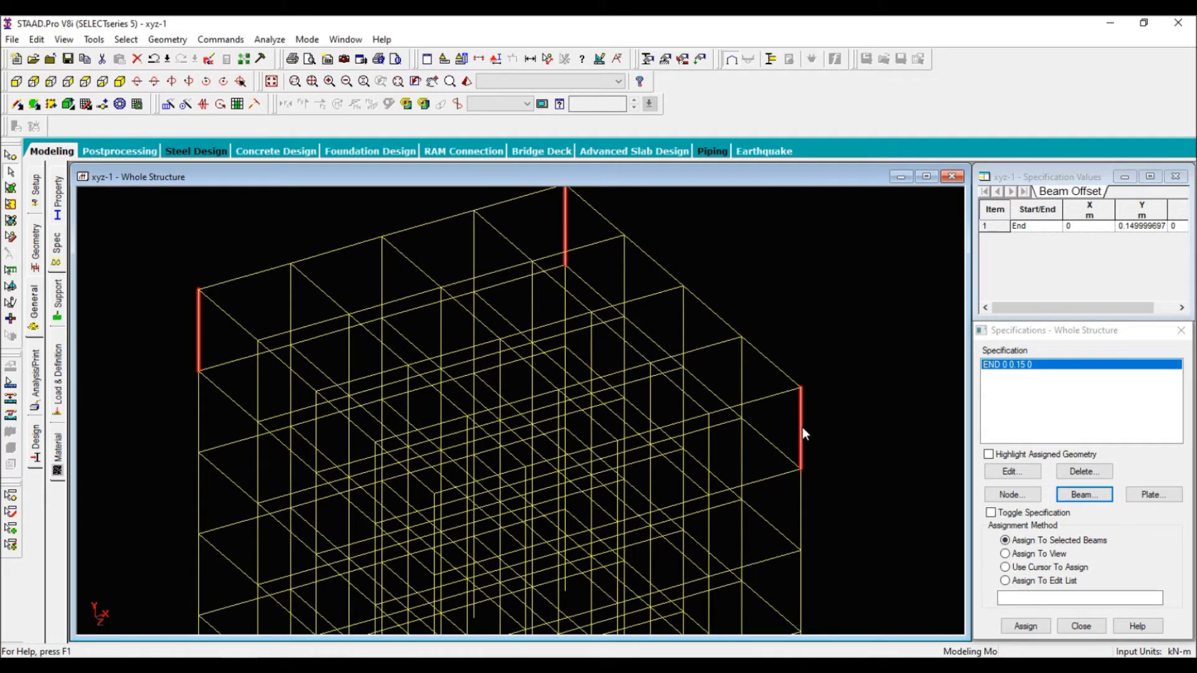
key("Left")
key("Left")
key("Left")
key("Left")
key("Left")
key("Left")
key("Left")
key("Left")
key("Left")
key("Left")
key("Left")
key("Left")
key("Left")
key("Left")
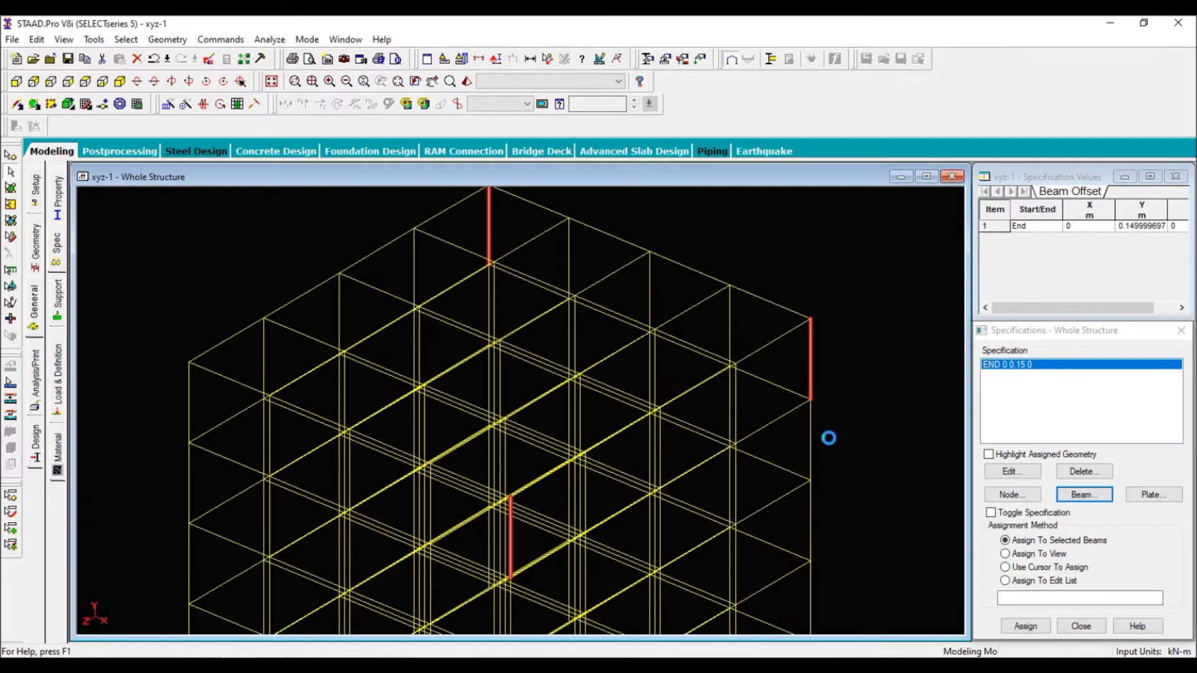
left_click(190, 396, "ctrl")
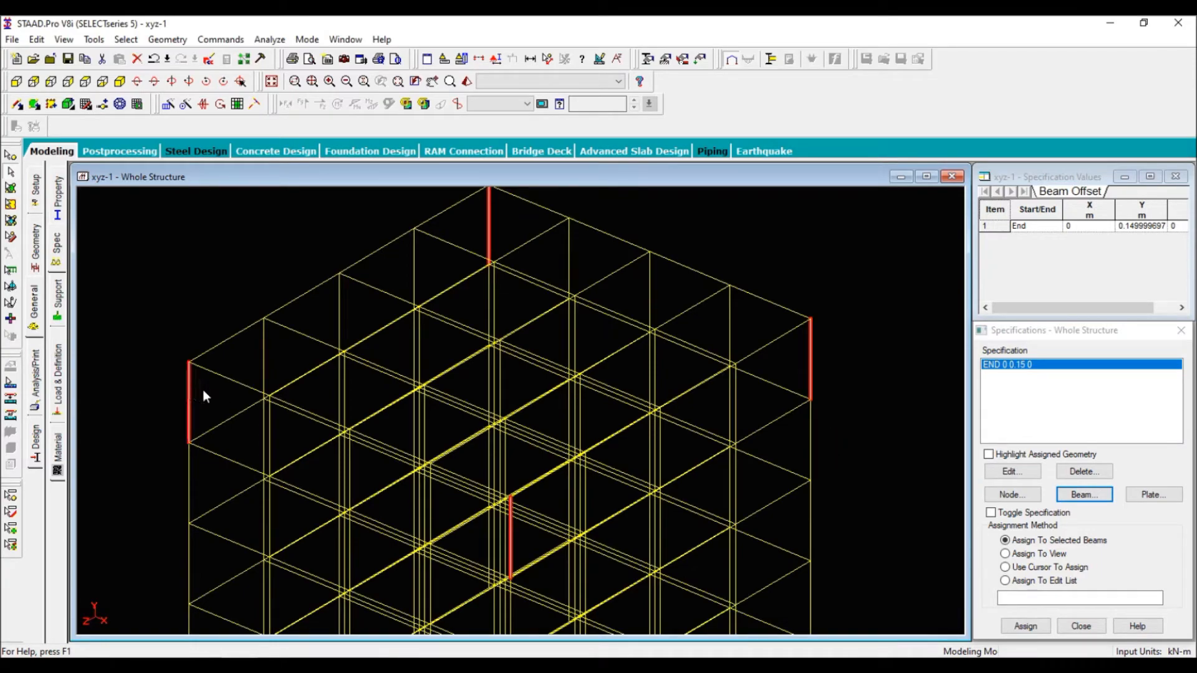
Assign the END 0 0.15 0 offset to the four selected corner columns and confirm the assignment.
key("Left")
key("Left")
key("Left")
key("Left")
key("Left")
key("Left")
key("Left")
key("Left")
key("Left")
key("Left")
key("Left")
key("Left")
key("Left")
key("Left")
key("Left")
key("Left")
key("Left")
key("Left")
key("Left")
key("Left")
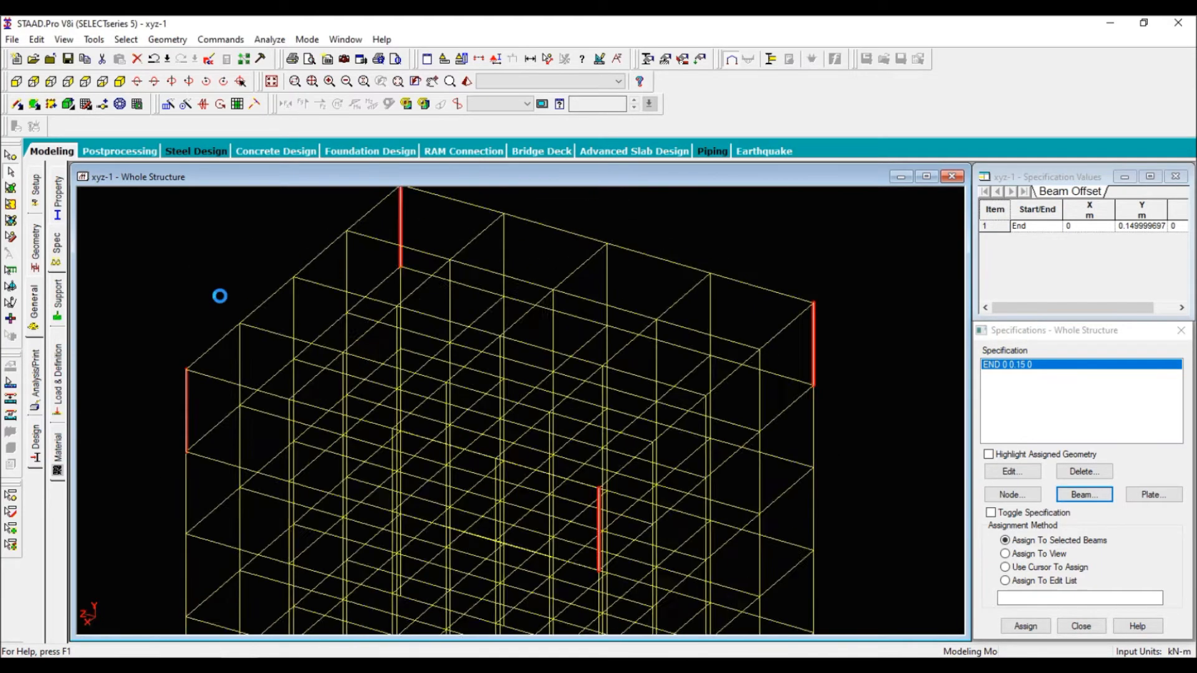
key("Left")
key("Left")
key("Left")
key("Left")
key("Left")
key("Left")
key("Left")
key("Left")
key("Left")
key("Left")
key("Left")
key("Left")
key("Left")
key("Left")
key("Left")
key("Left")
key("Left")
key("Left")
key("Left")
key("Left")
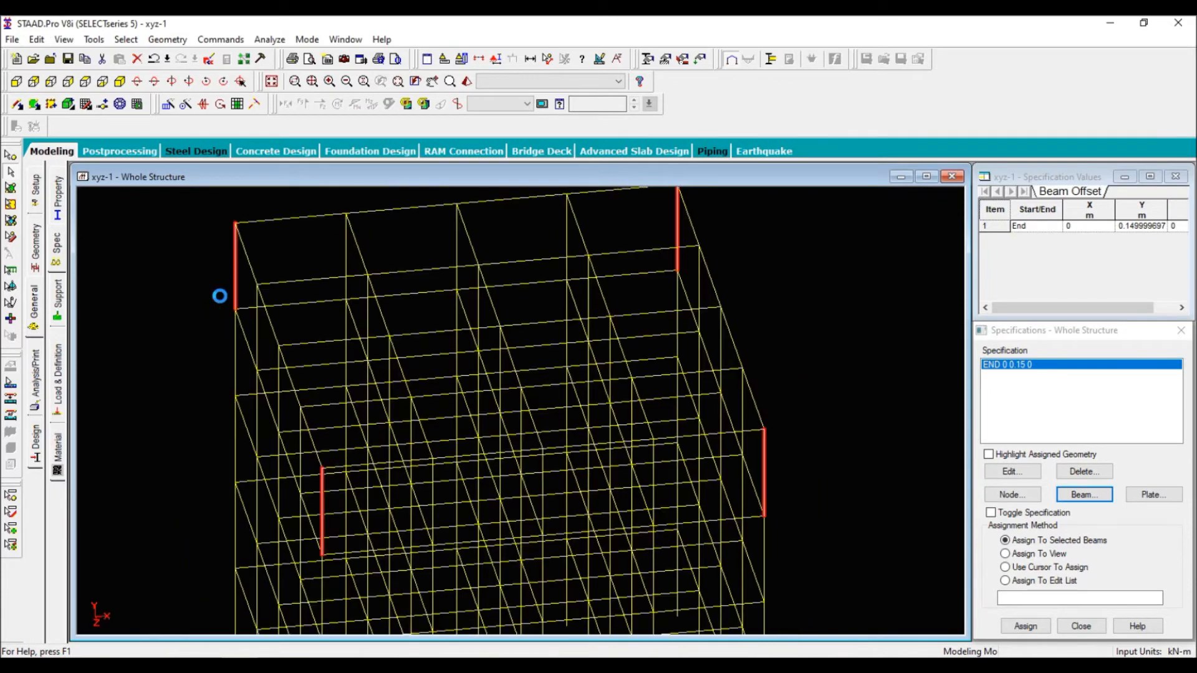
left_click(1025, 626)
left_click(1092, 521)
Show a 3D rendering of only the two roof beams and the column meeting at the frame's back top corner.
scroll(708, 446, "up", 3)
left_click(708, 447)
left_click(594, 353)
scroll(644, 376, "up", 2)
middle_click_drag(729, 363, 667, 435)
scroll(667, 435, "up", 2)
left_click(721, 383)
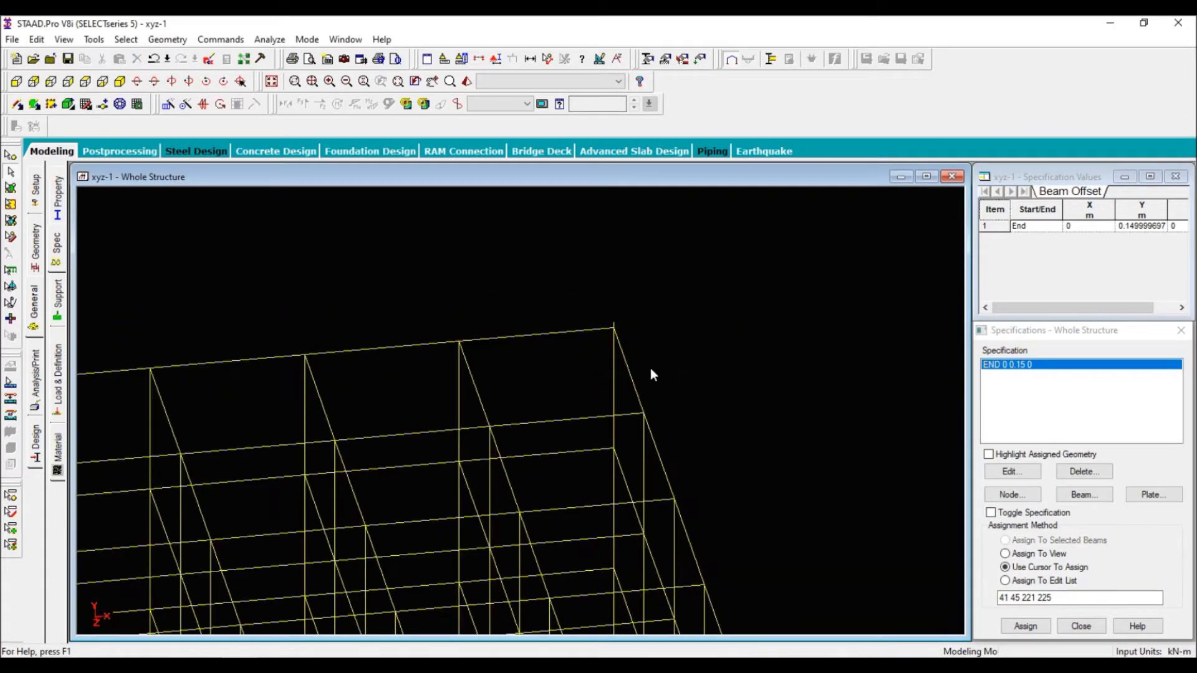
left_click(575, 331)
left_click(626, 362, "ctrl")
left_click(615, 368, "ctrl")
scroll(614, 361, "up", 1)
right_click(597, 365)
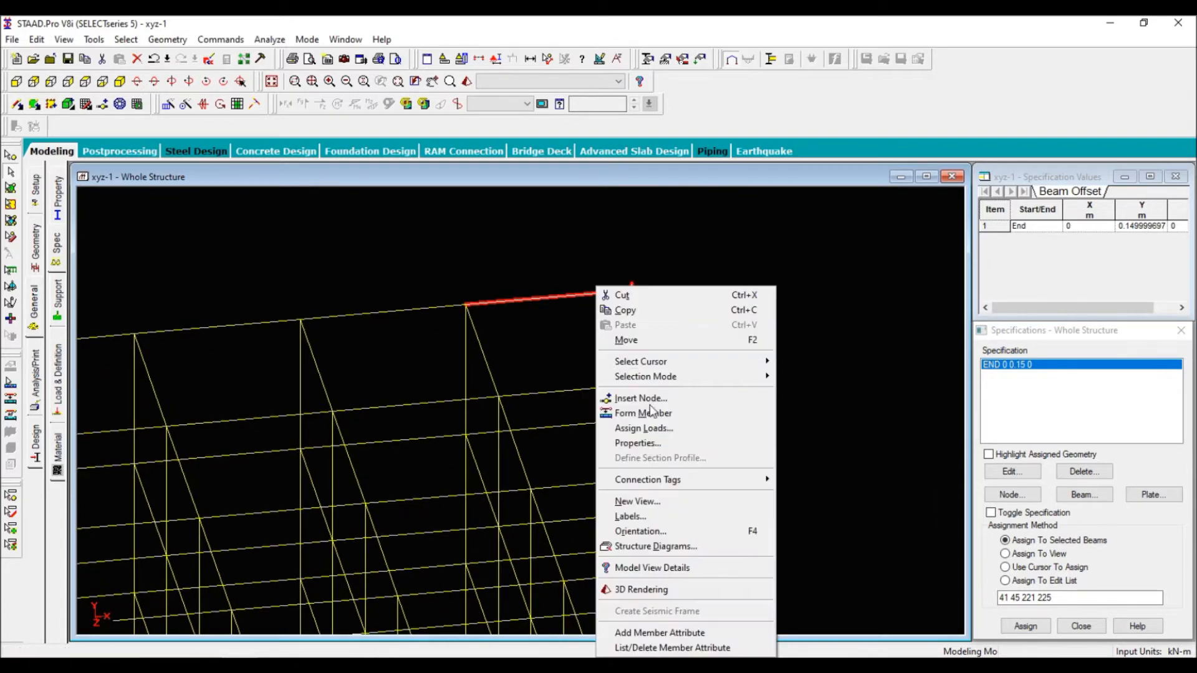
left_click(643, 594)
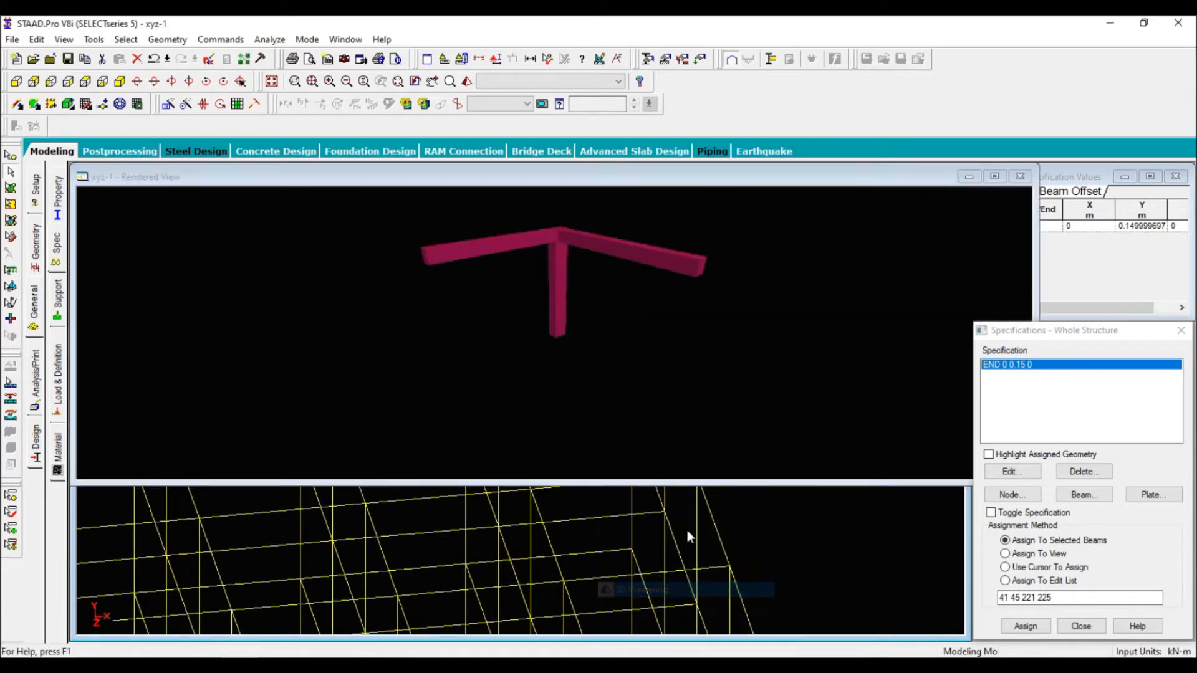
Examine the rendered beam-column joint from several angles and close the rendered view.
left_click_drag(657, 372, 684, 313)
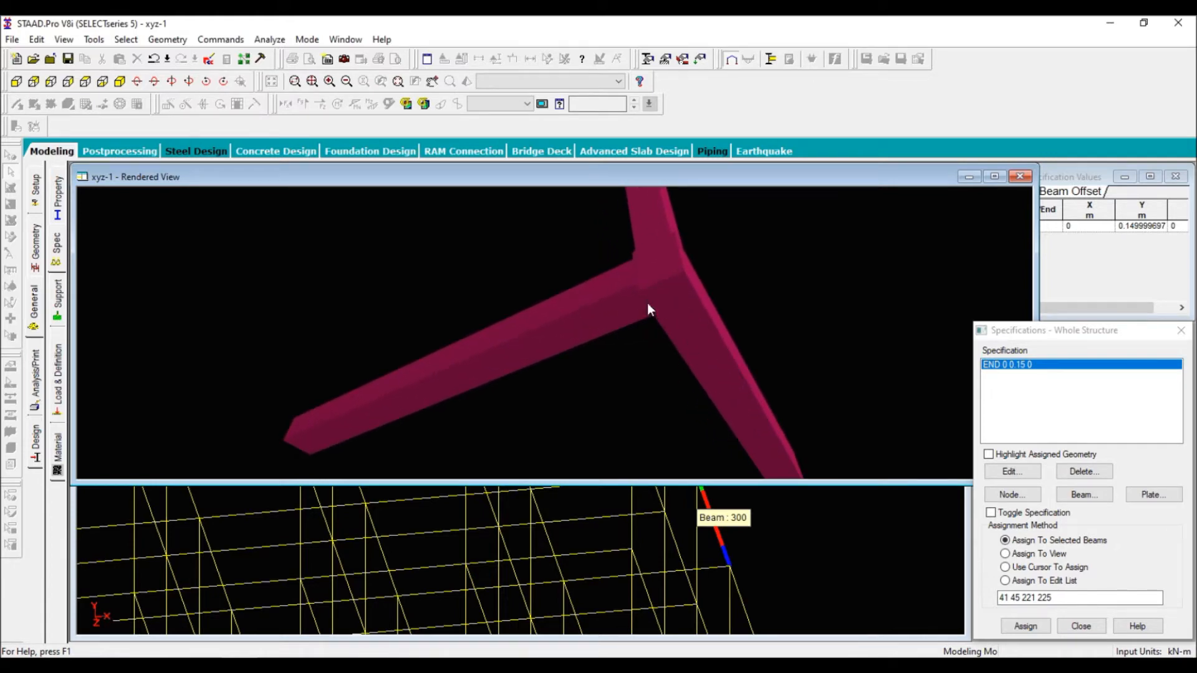
left_click_drag(661, 280, 753, 351)
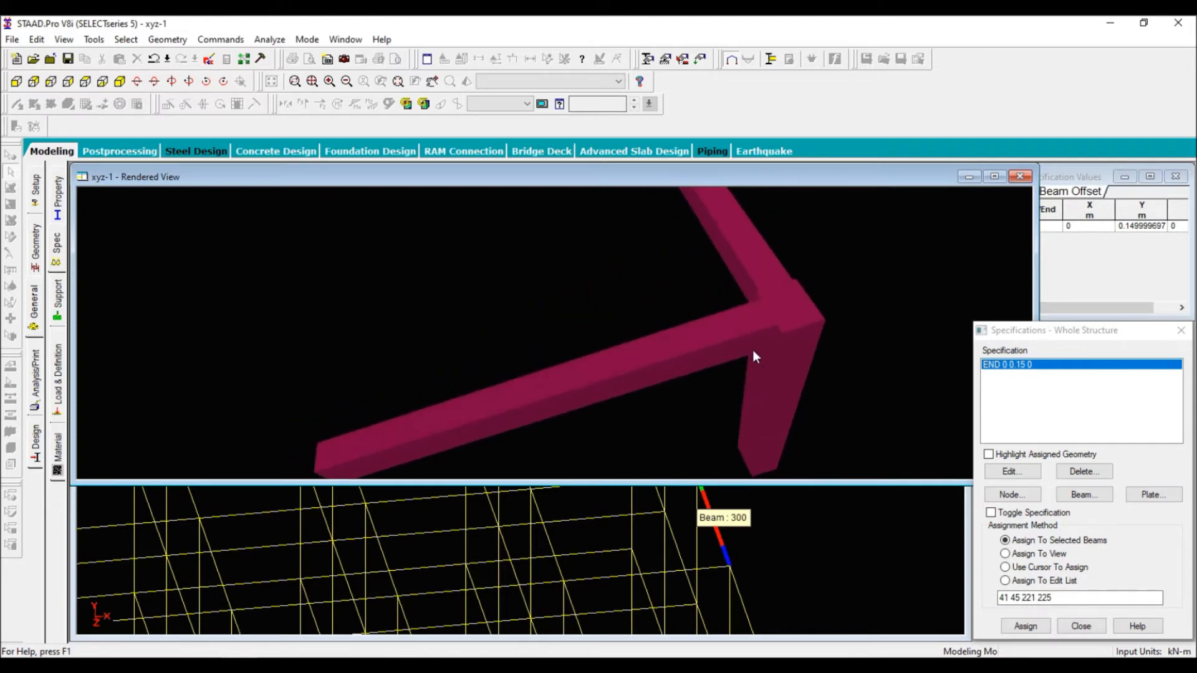
double_click(797, 179)
left_click_drag(677, 326, 656, 319)
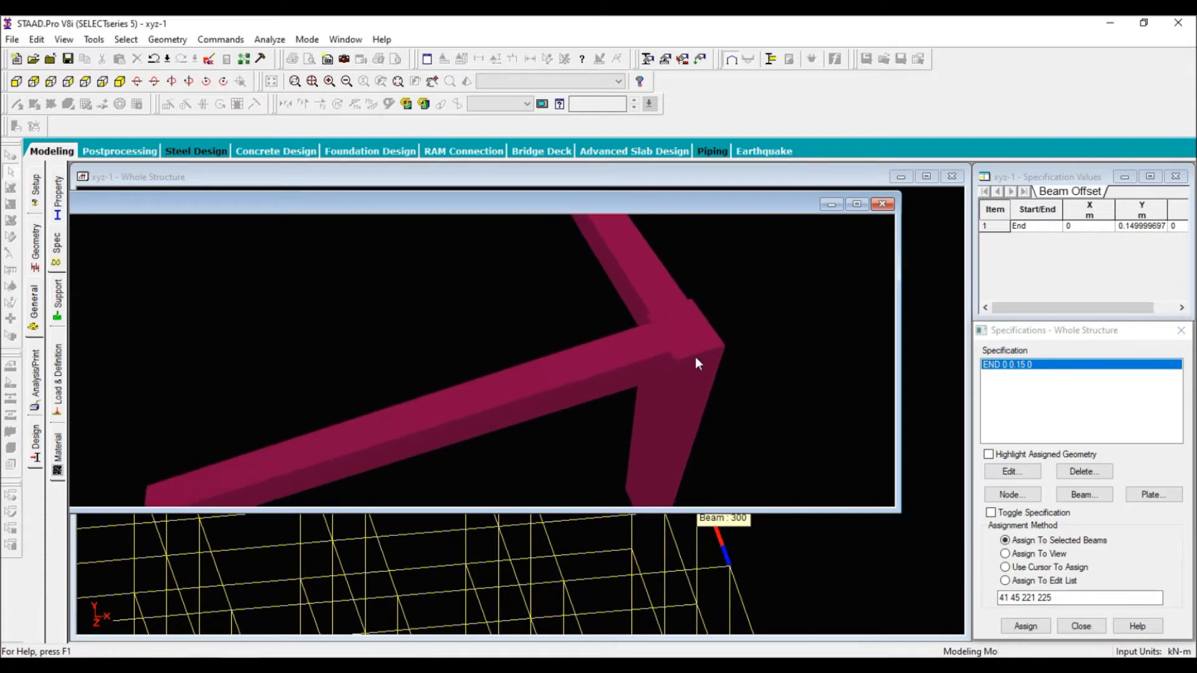
left_click(888, 207)
left_click(816, 382)
scroll(828, 377, "down", 3)
middle_click_drag(549, 524, 748, 363)
scroll(721, 363, "down", 2)
middle_click_drag(623, 451, 643, 357)
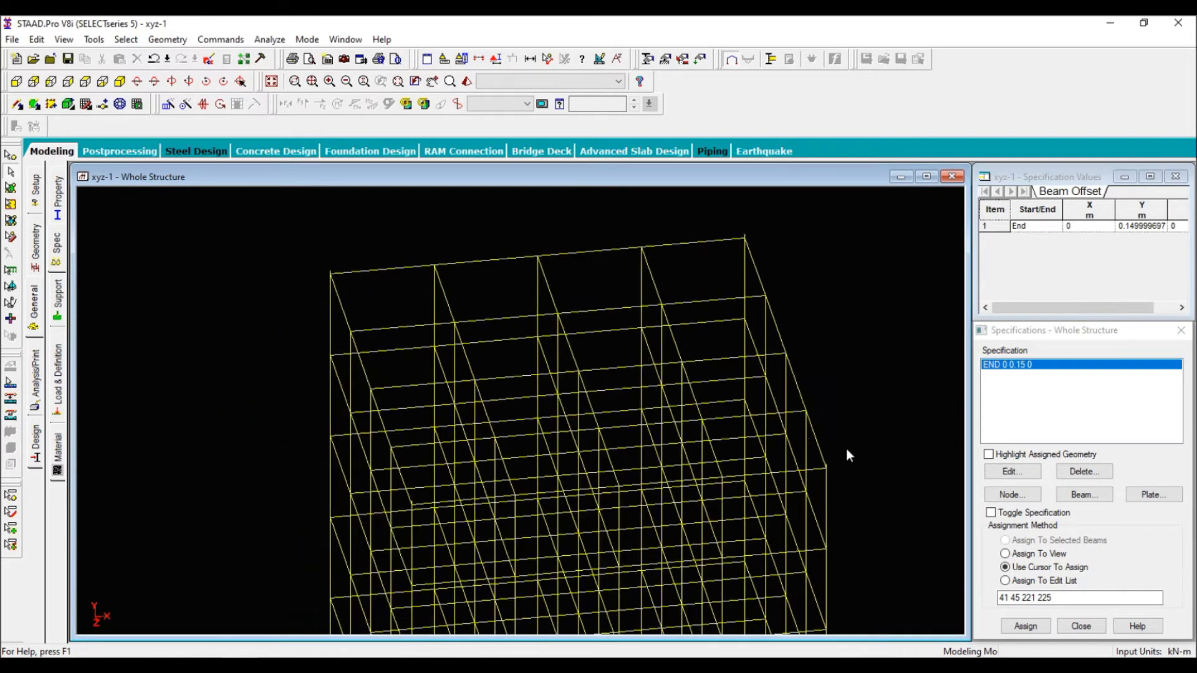
Review the Pinned, Fixed But and Enforced support types, and add a Fixed support definition.
left_click(57, 298)
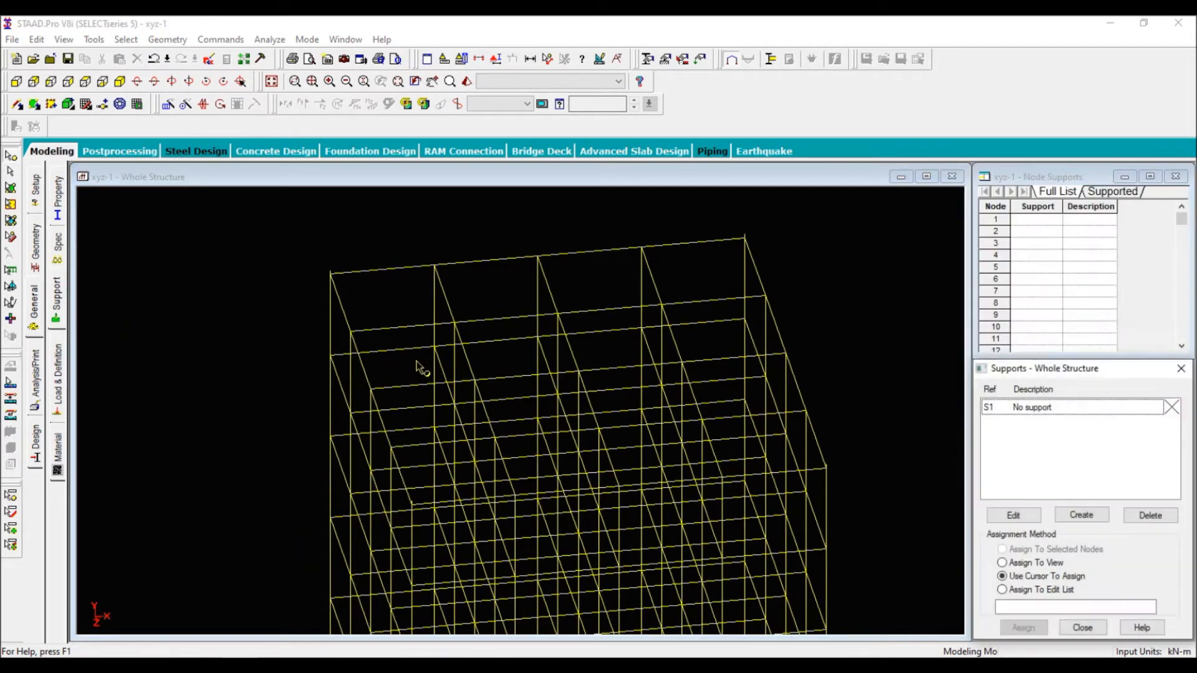
left_click(527, 431)
scroll(521, 402, "down", 3)
scroll(559, 479, "down", 1)
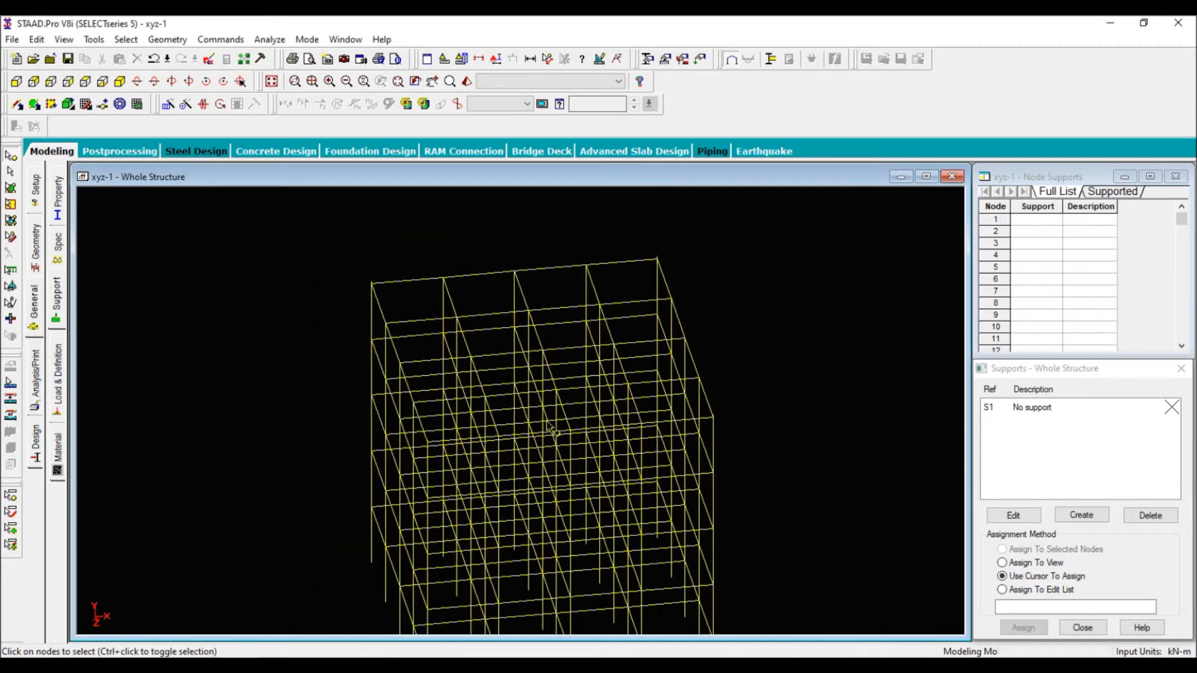
left_click(1081, 515)
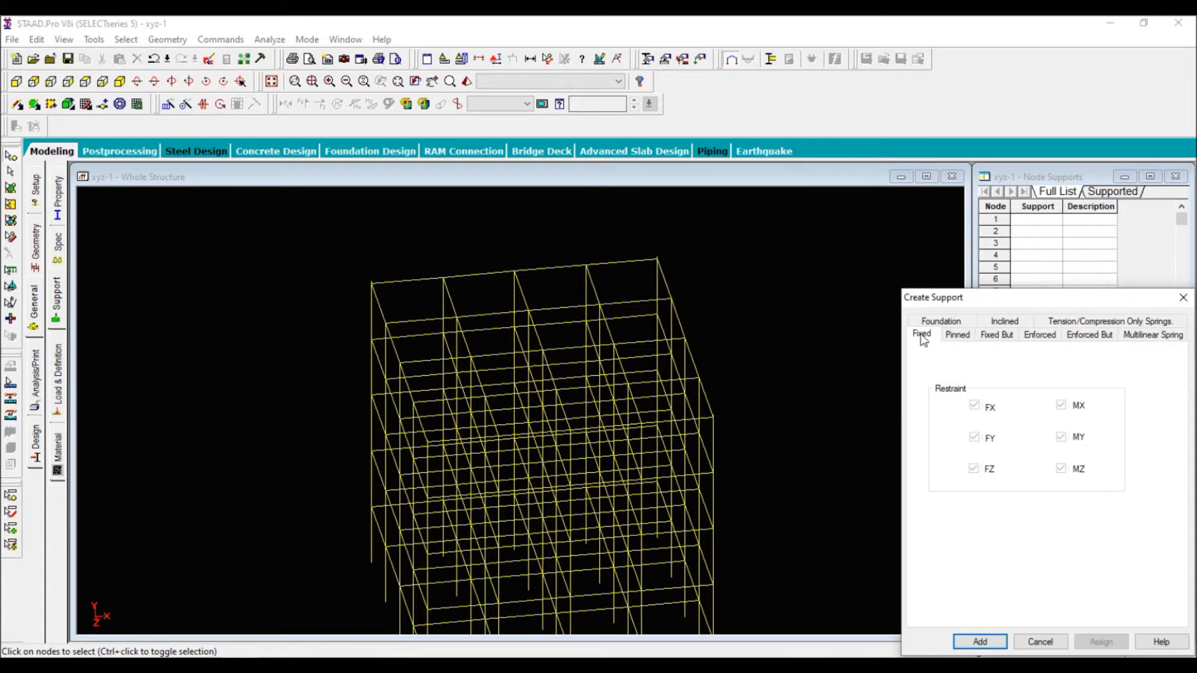
left_click(956, 338)
left_click(996, 335)
left_click(1040, 336)
left_click(922, 335)
left_click_drag(998, 298, 979, 183)
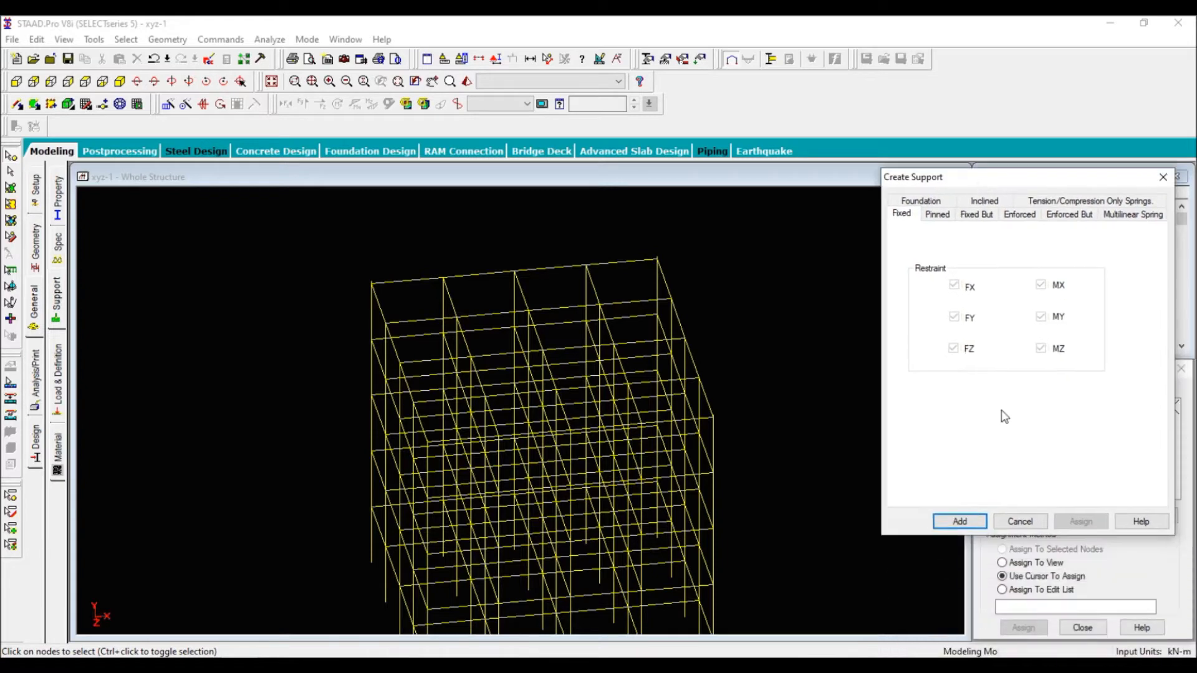
left_click(962, 528)
left_click(880, 486)
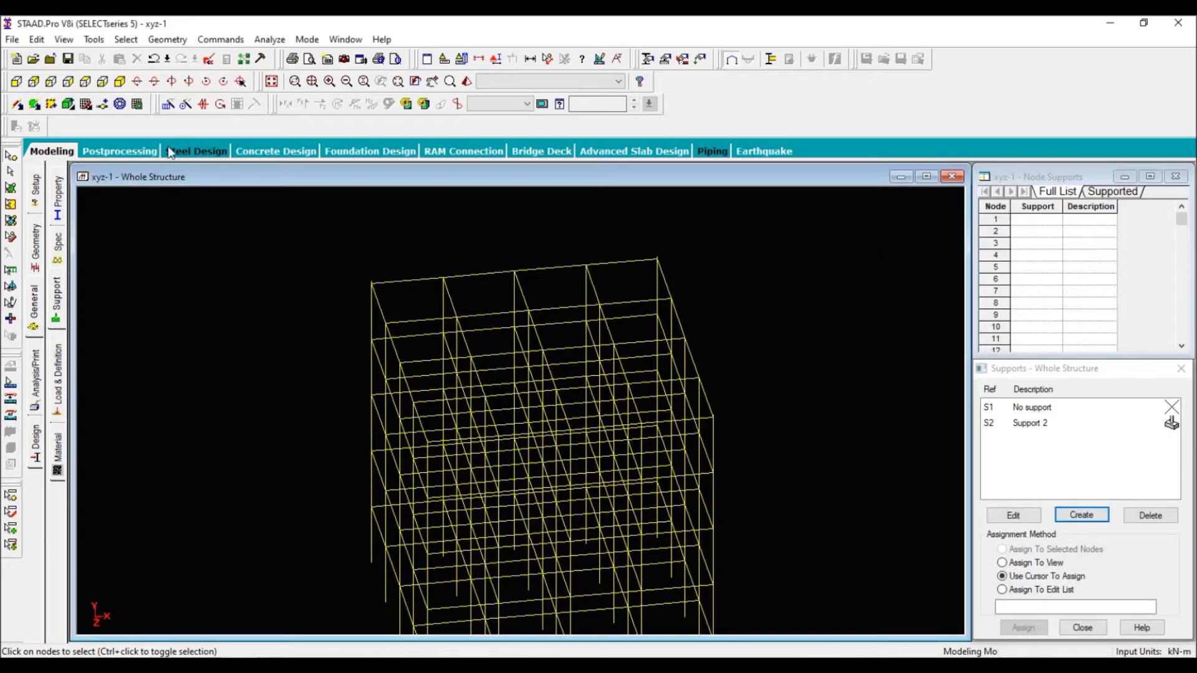
Show the frame in front view and select all the column base nodes.
left_click(16, 82)
middle_click_drag(508, 470, 489, 368)
scroll(489, 367, "down", 3)
middle_click_drag(547, 508, 549, 492)
scroll(491, 524, "up", 1)
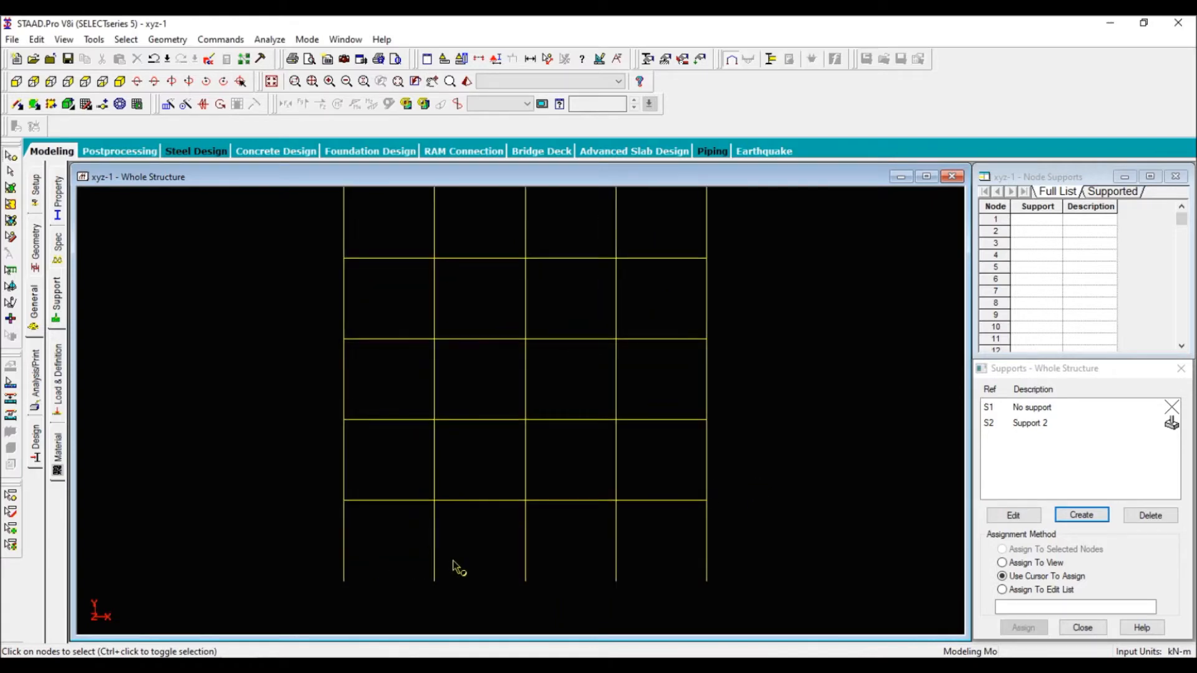
middle_click_drag(459, 567, 477, 552)
left_click_drag(321, 546, 740, 588)
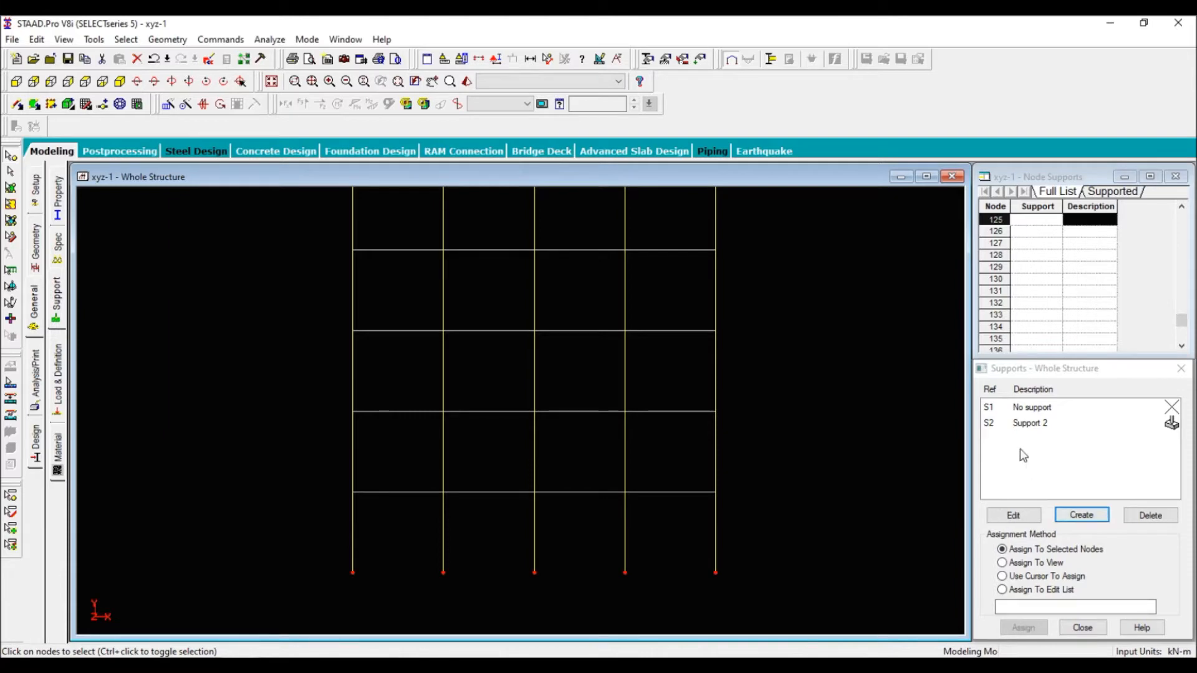
Assign the fixed support to the whole view and confirm the assignment.
left_click(1021, 429)
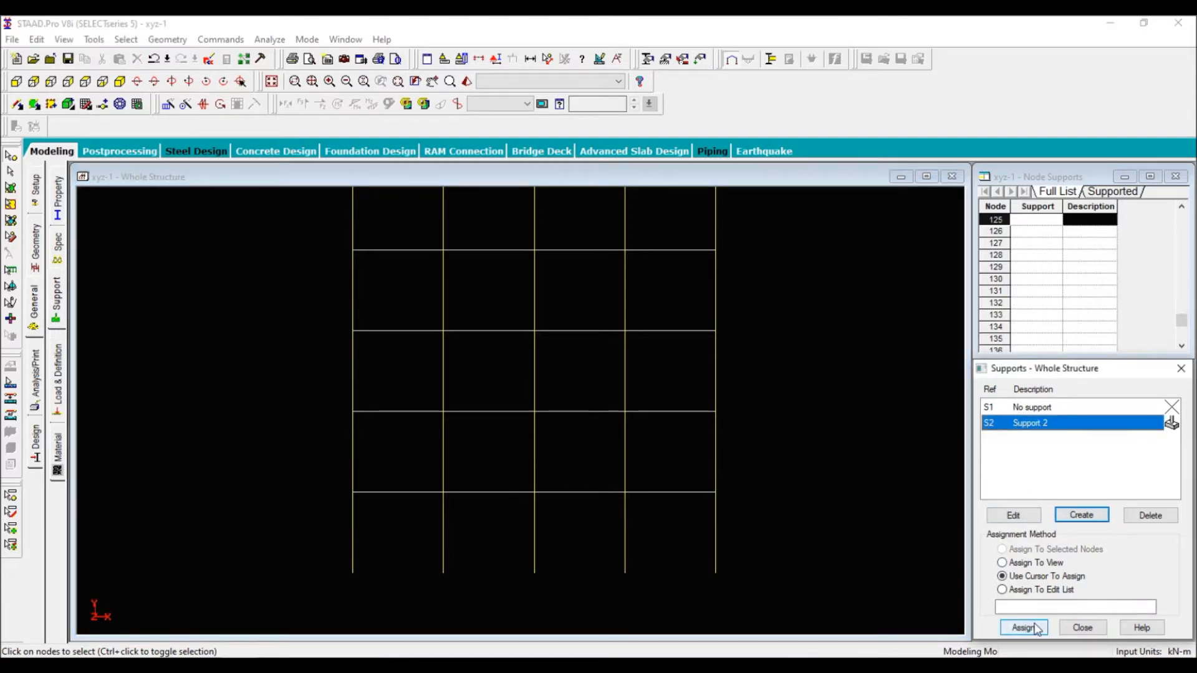
left_click(1029, 564)
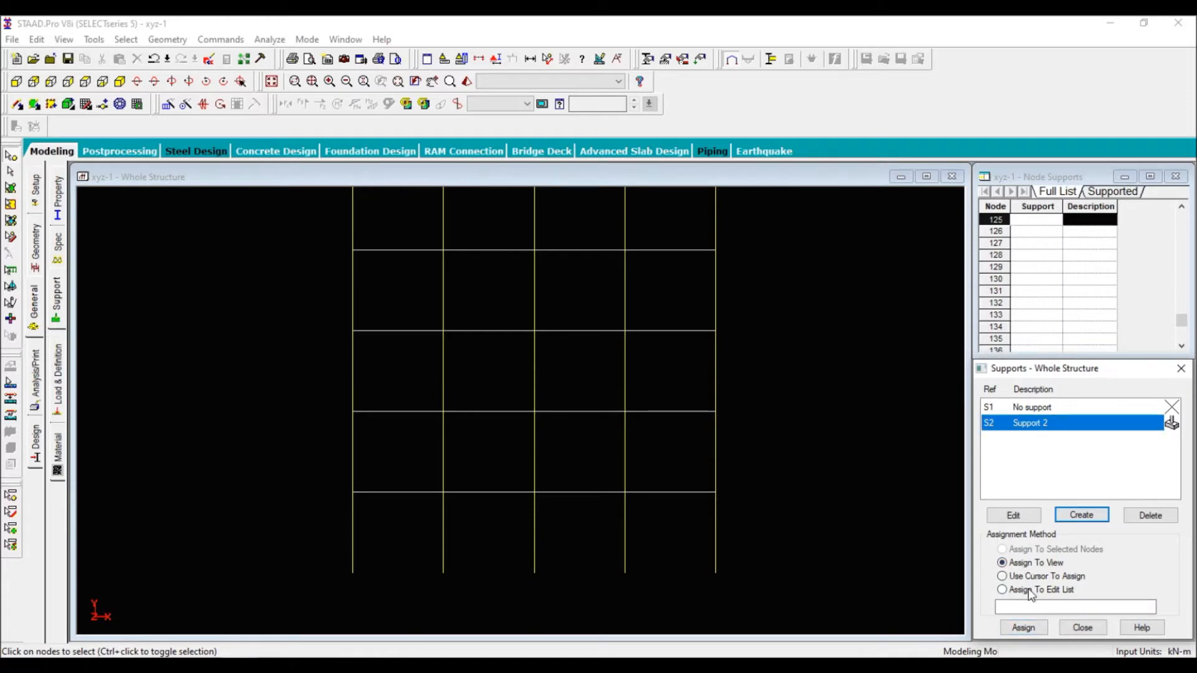
left_click(869, 567)
left_click_drag(284, 544, 804, 597)
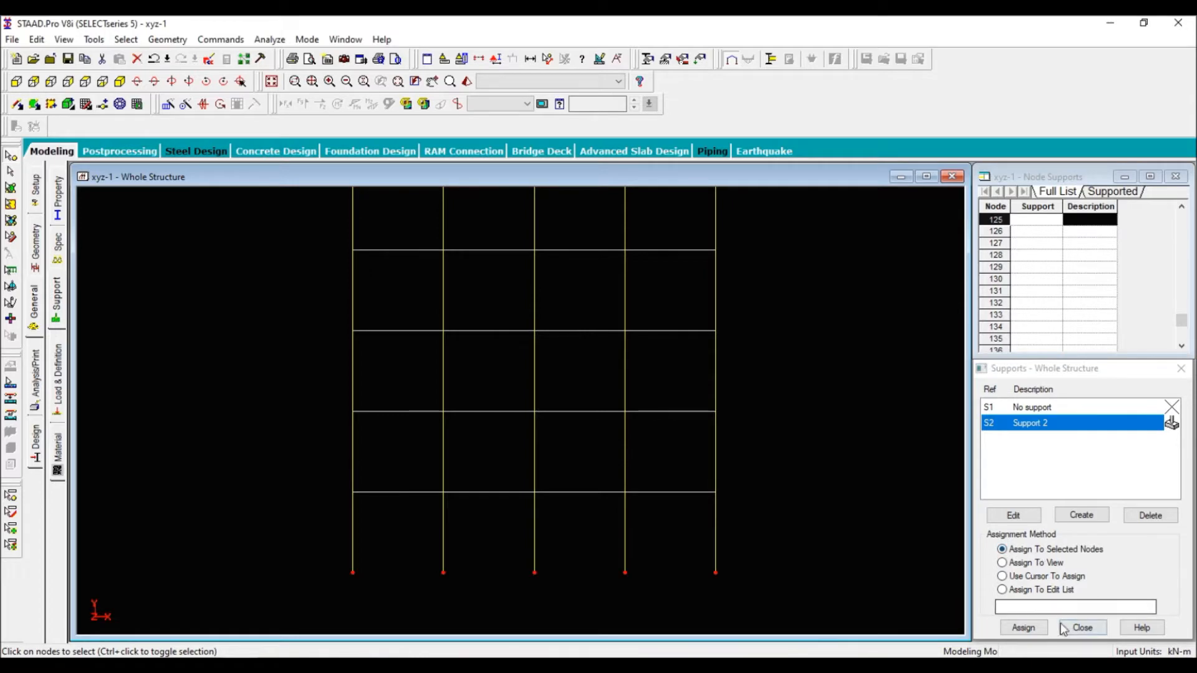
left_click(1023, 628)
left_click(1088, 536)
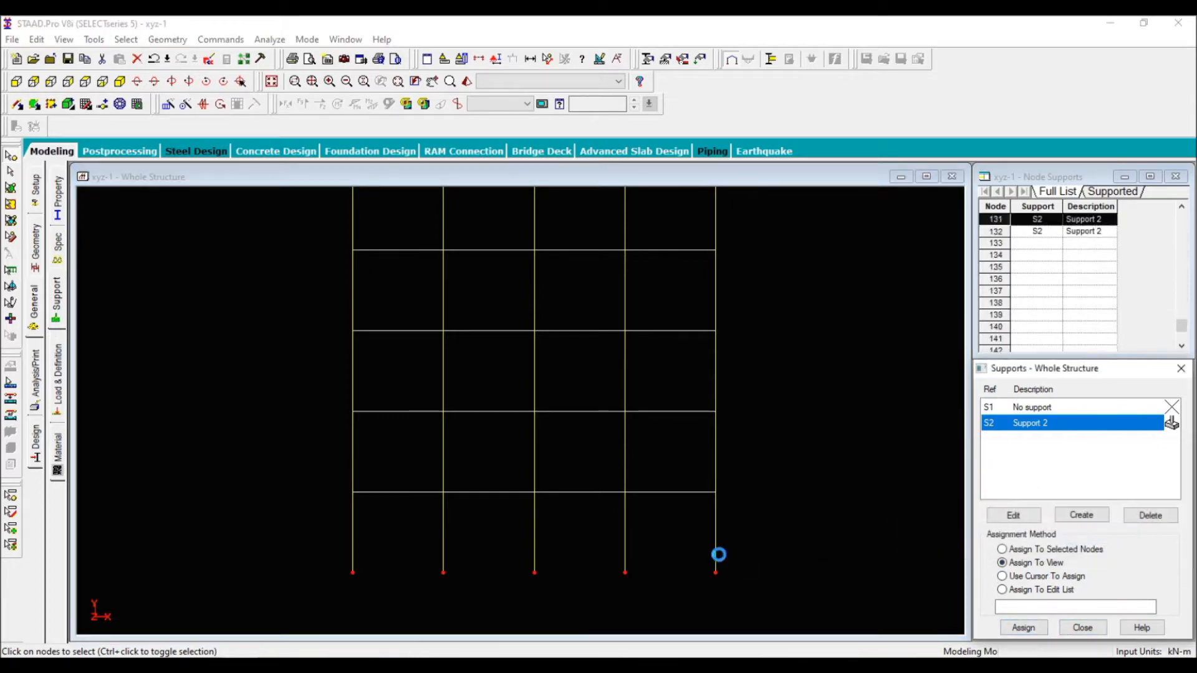
scroll(782, 569, "down", 2)
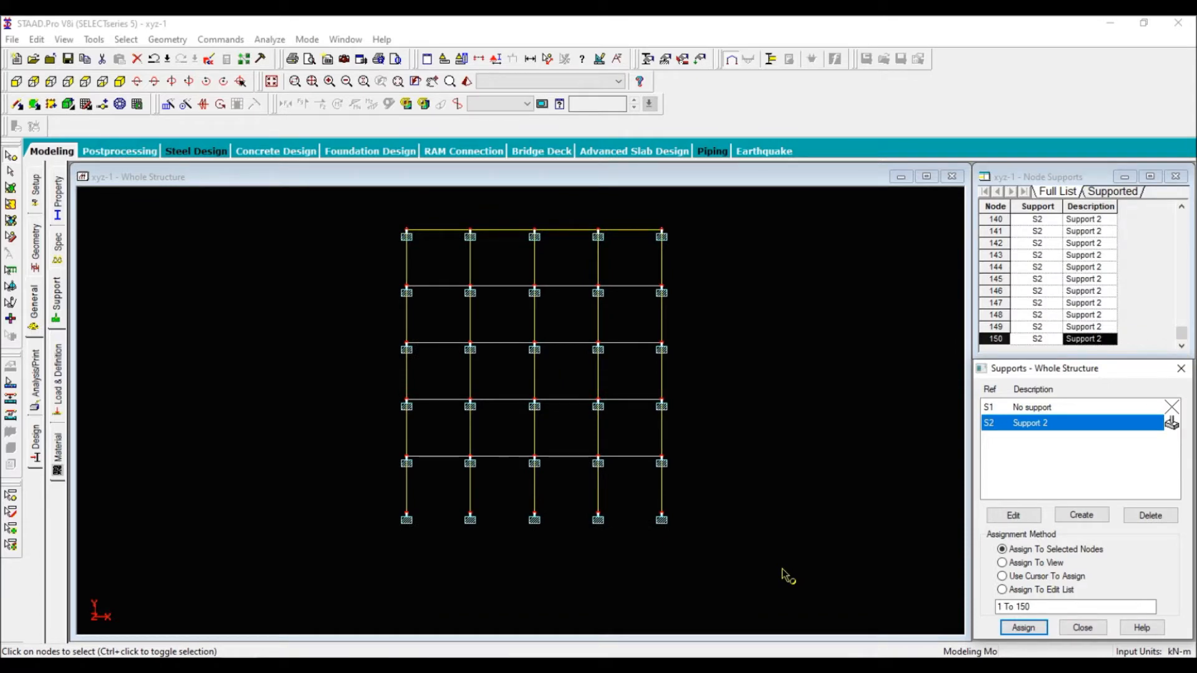
Clear the supports from all nodes by assigning No support to the whole view.
left_click(1029, 408)
left_click_drag(371, 212, 710, 569)
left_click(601, 375)
left_click(508, 362)
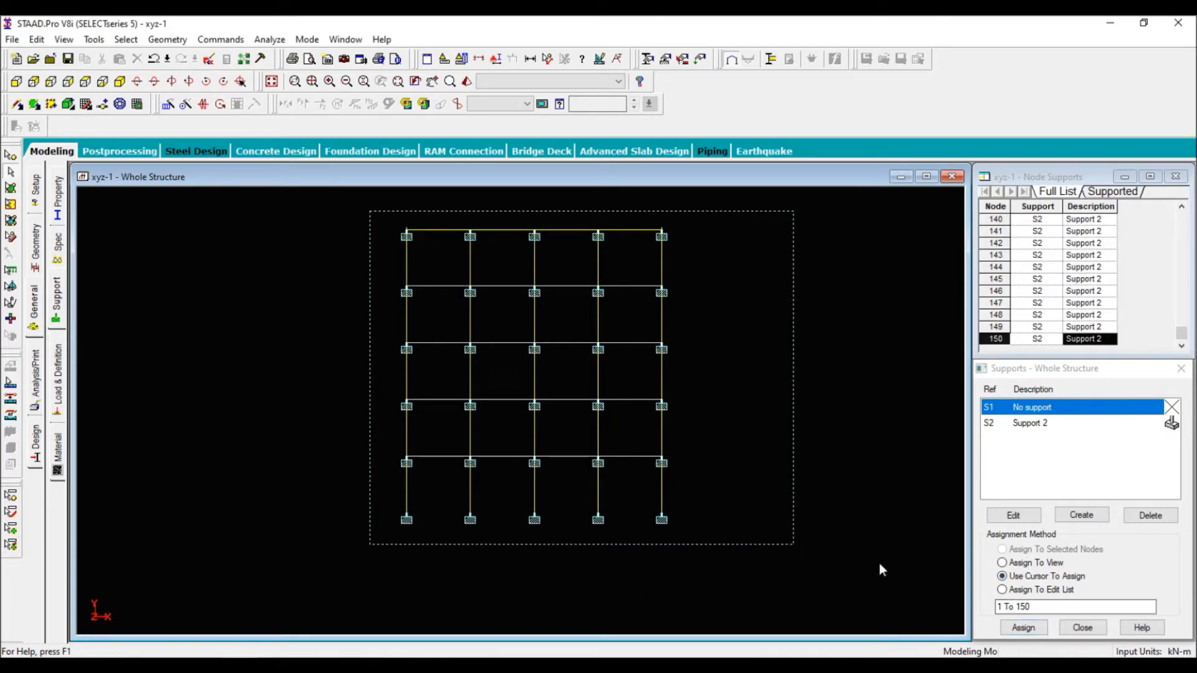
scroll(758, 492, "down", 2)
scroll(682, 485, "up", 1)
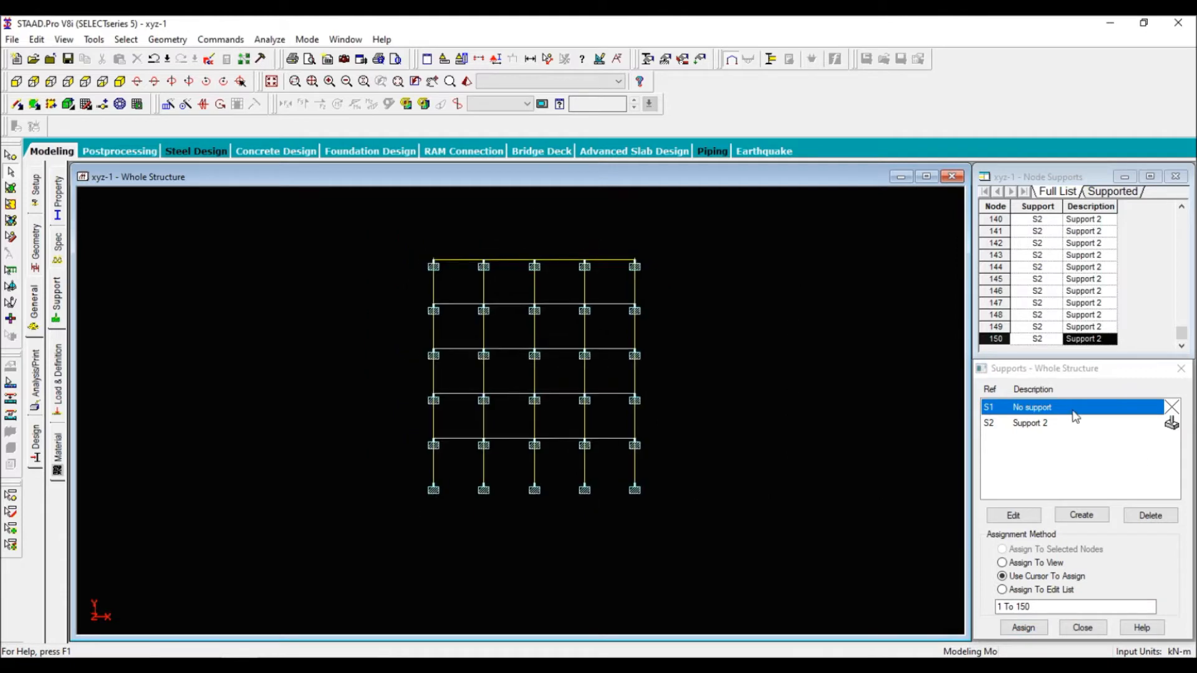
left_click(1038, 563)
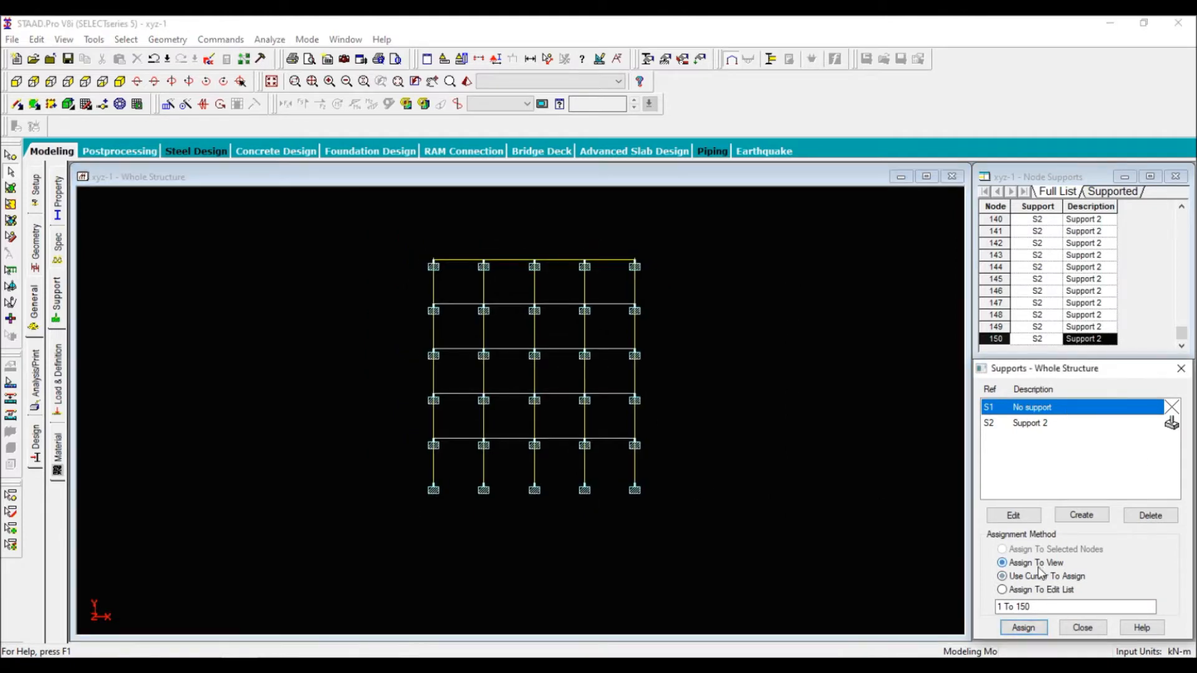
left_click(1024, 628)
left_click(1083, 543)
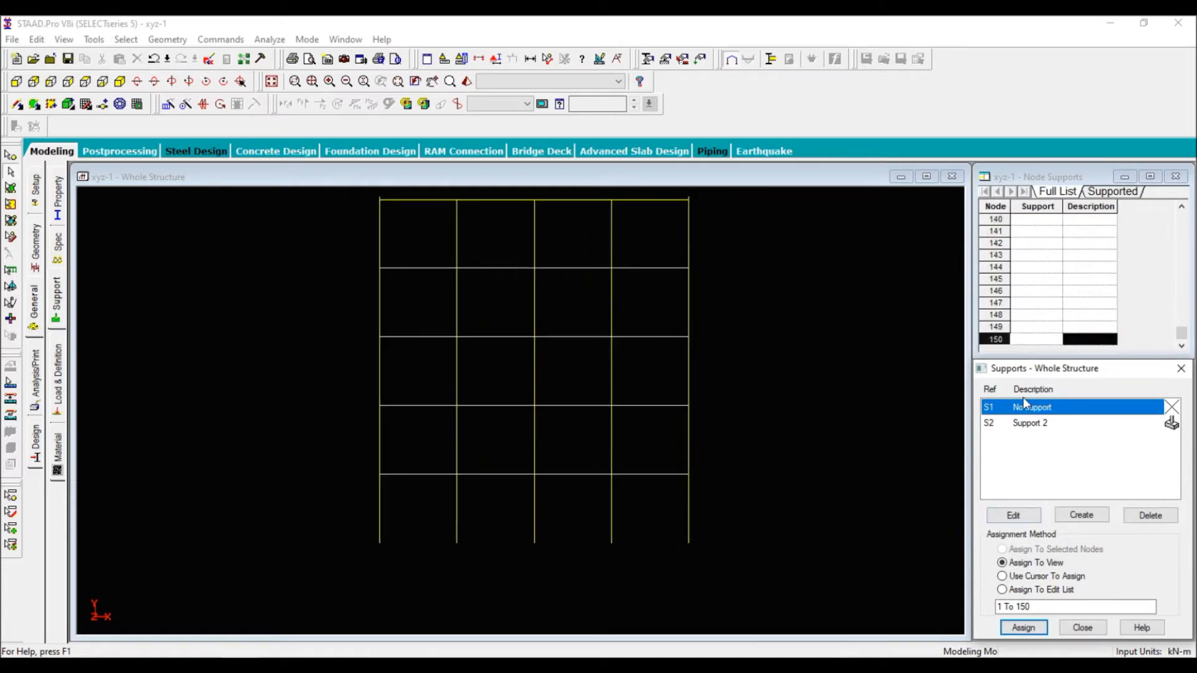
Assign the fixed support Support 2 to all the selected column base nodes and confirm the assignment.
left_click(1029, 423)
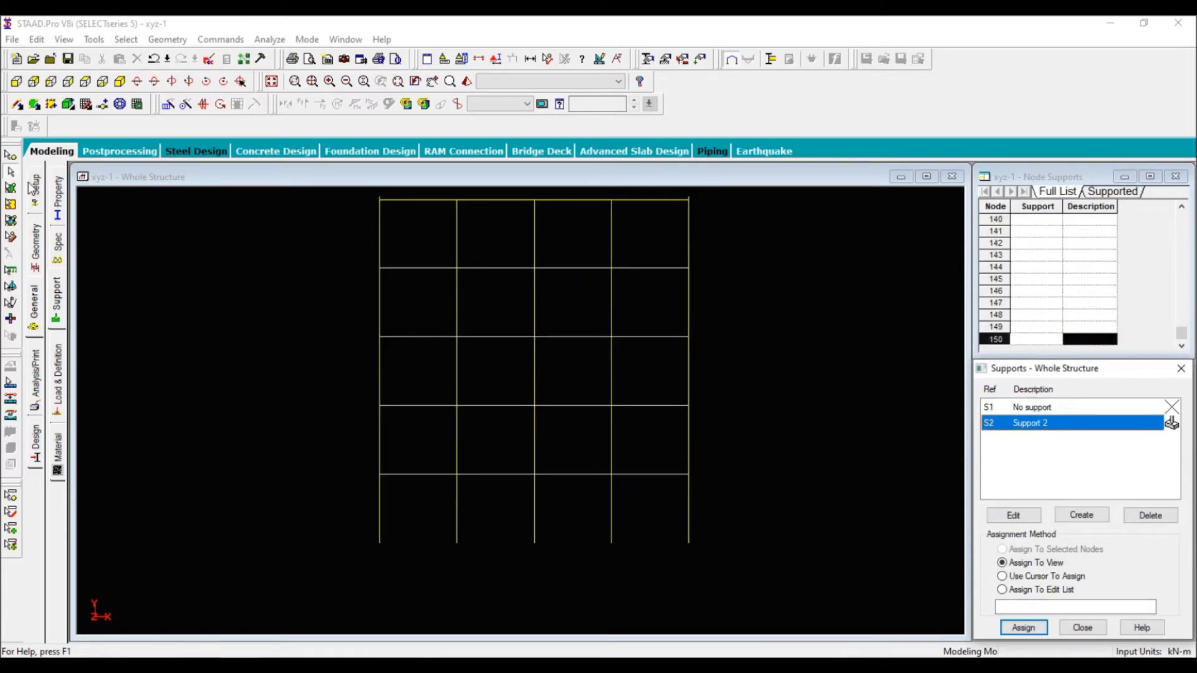
left_click(10, 171)
left_click_drag(351, 532, 762, 560)
left_click(1030, 629)
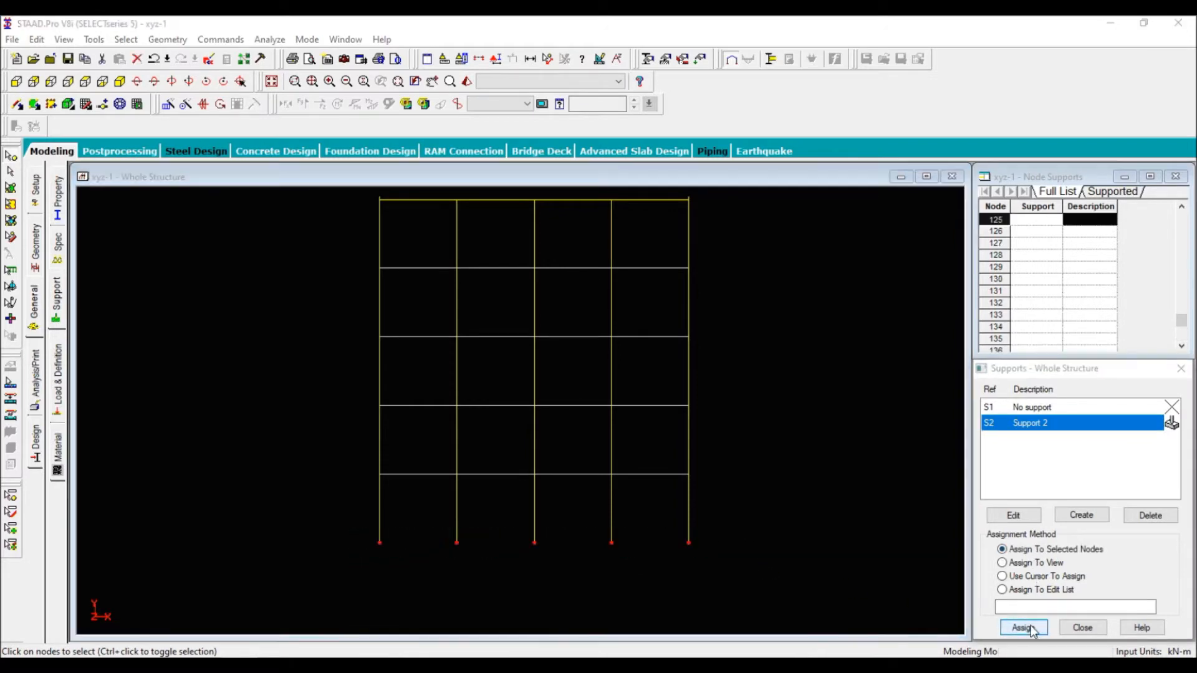
left_click(1091, 538)
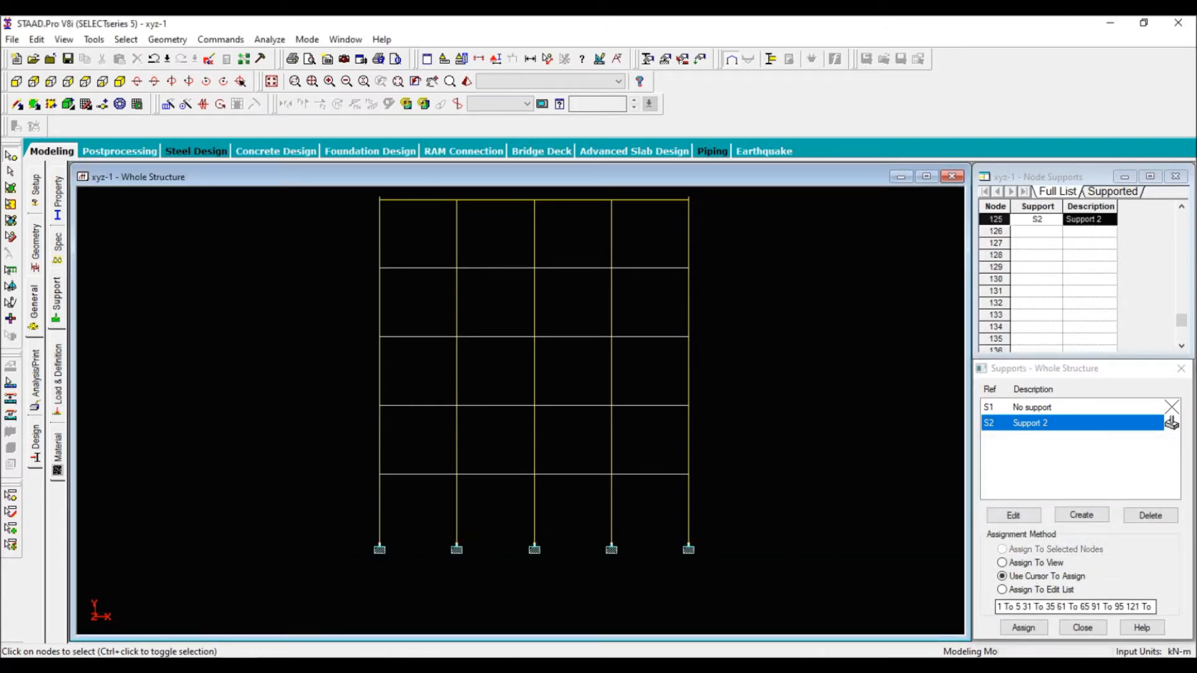
Check the fixed supports under the column bases in isometric view.
left_click(119, 81)
scroll(475, 424, "up", 5)
scroll(472, 431, "down", 3)
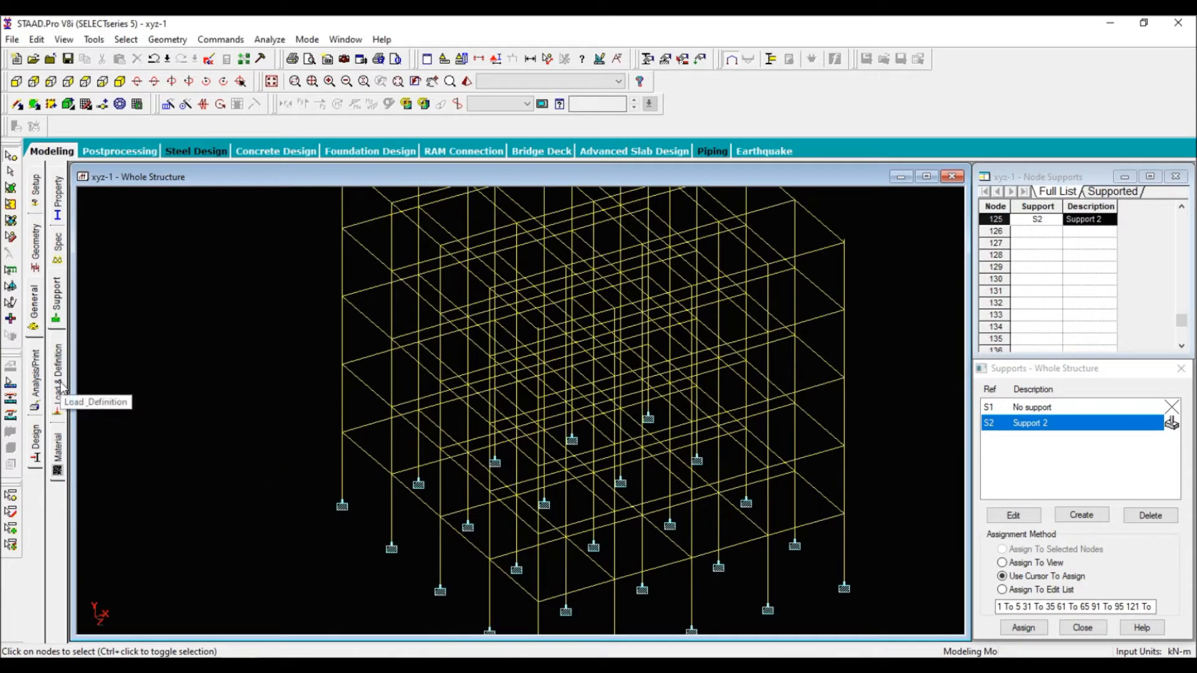
right_click(209, 322)
left_click(132, 295)
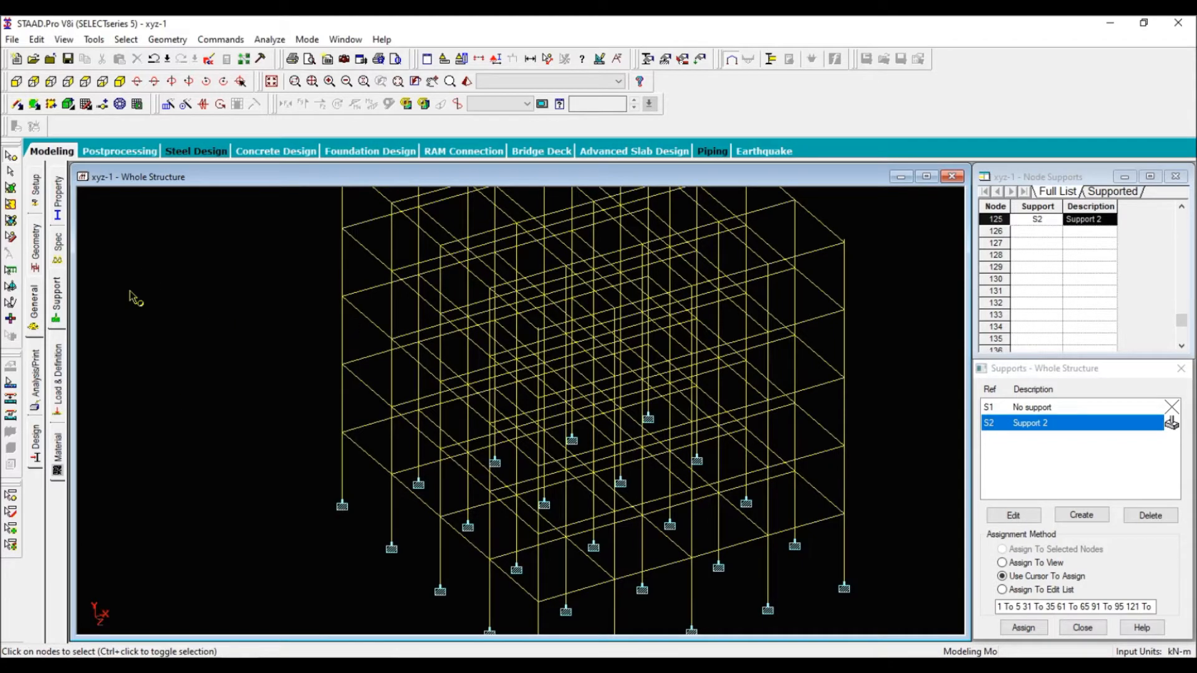
Measure the height of an outer ground-storey column in front view between its end nodes, and clear the dimension.
left_click(37, 261)
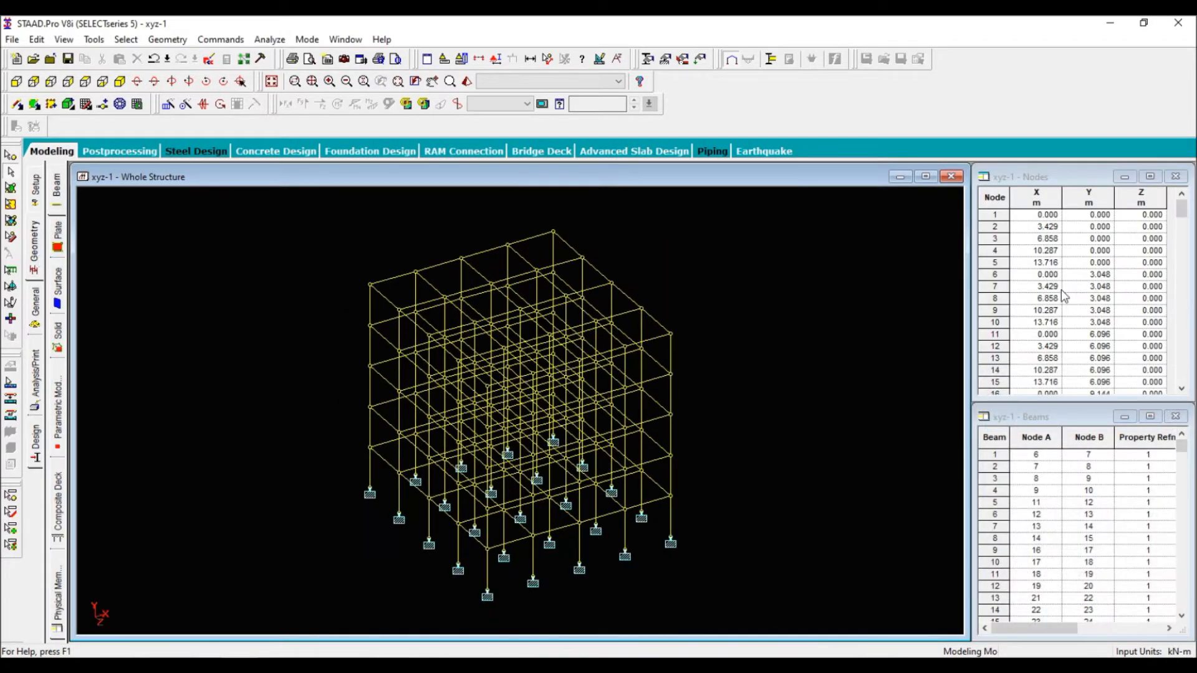
scroll(1077, 315, "down", 2)
scroll(1082, 350, "up", 2)
left_click(16, 81)
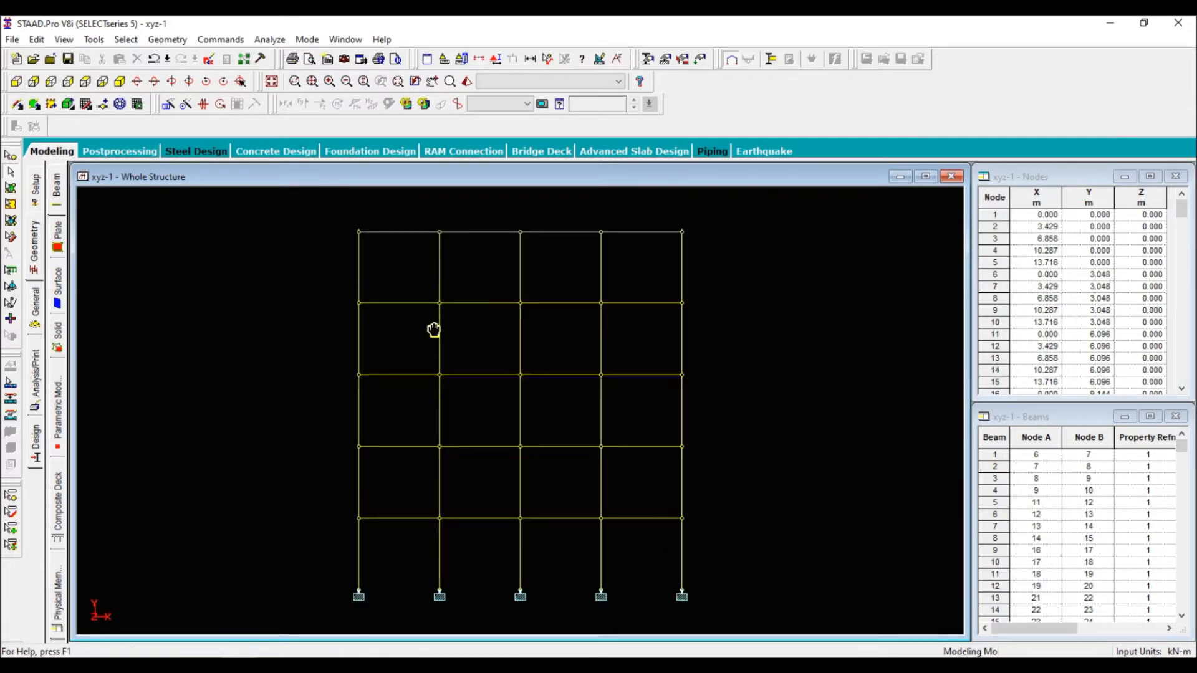
left_click(549, 59)
scroll(405, 397, "up", 3)
middle_click_drag(390, 620, 413, 466)
left_click(358, 503)
left_click(359, 419)
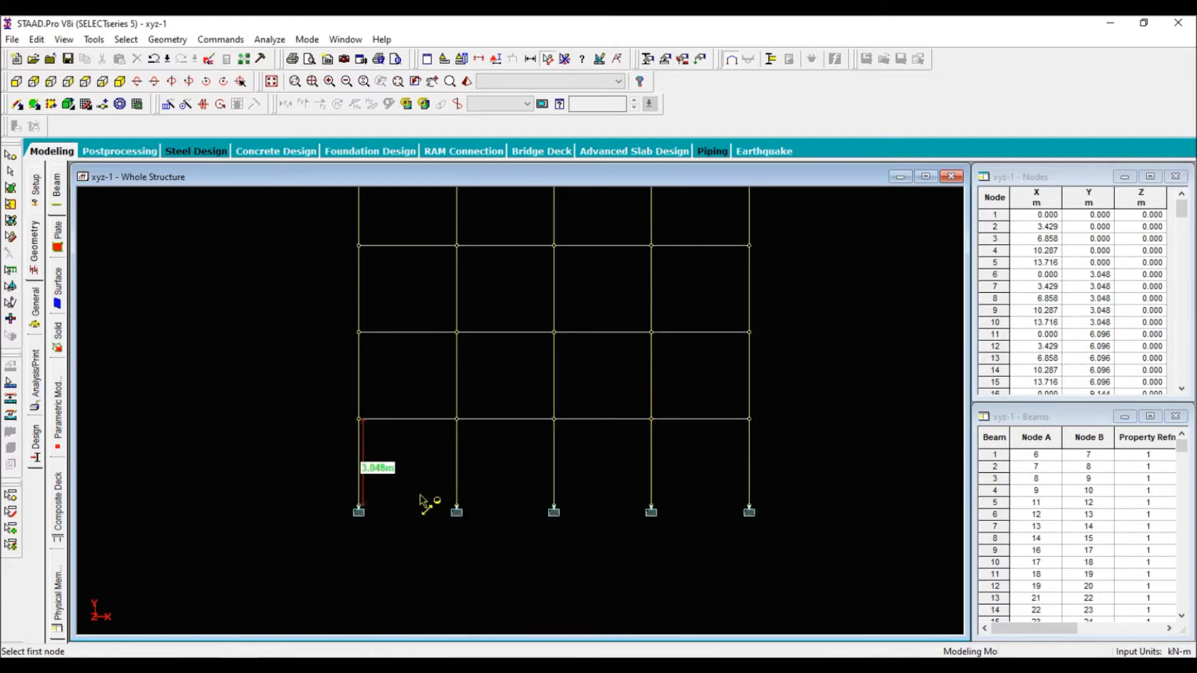
left_click(565, 59)
scroll(475, 493, "up", 1)
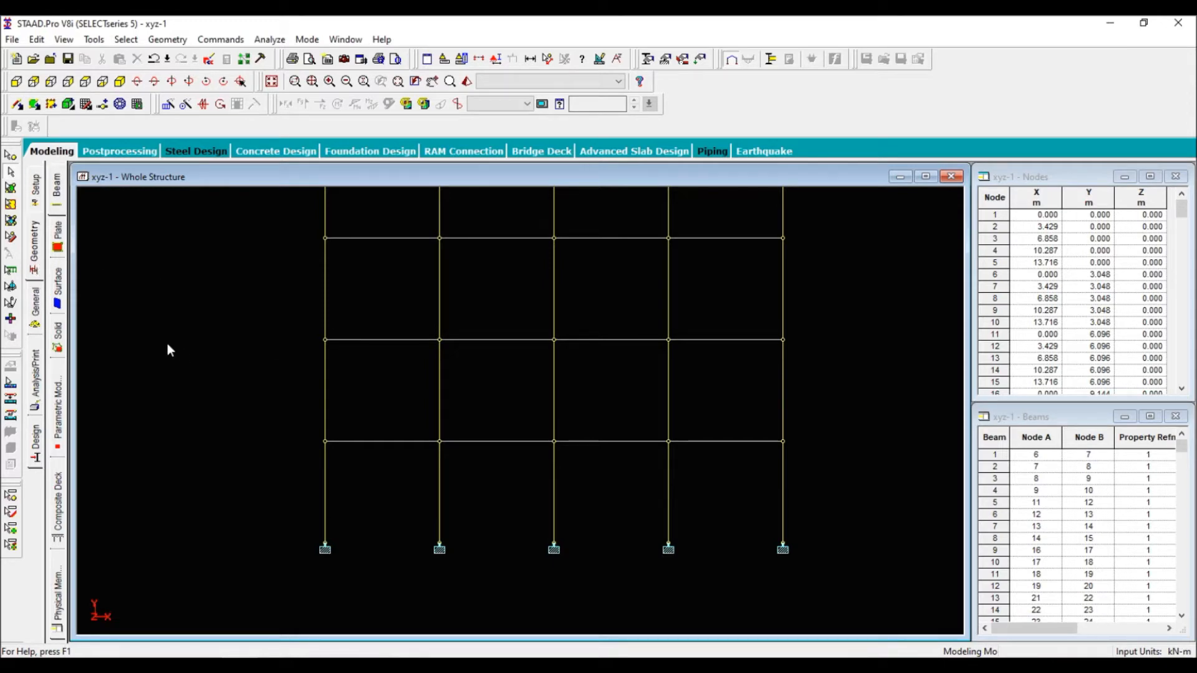
Review the model's assigned section properties, beam offset specification and node supports.
left_click(35, 306)
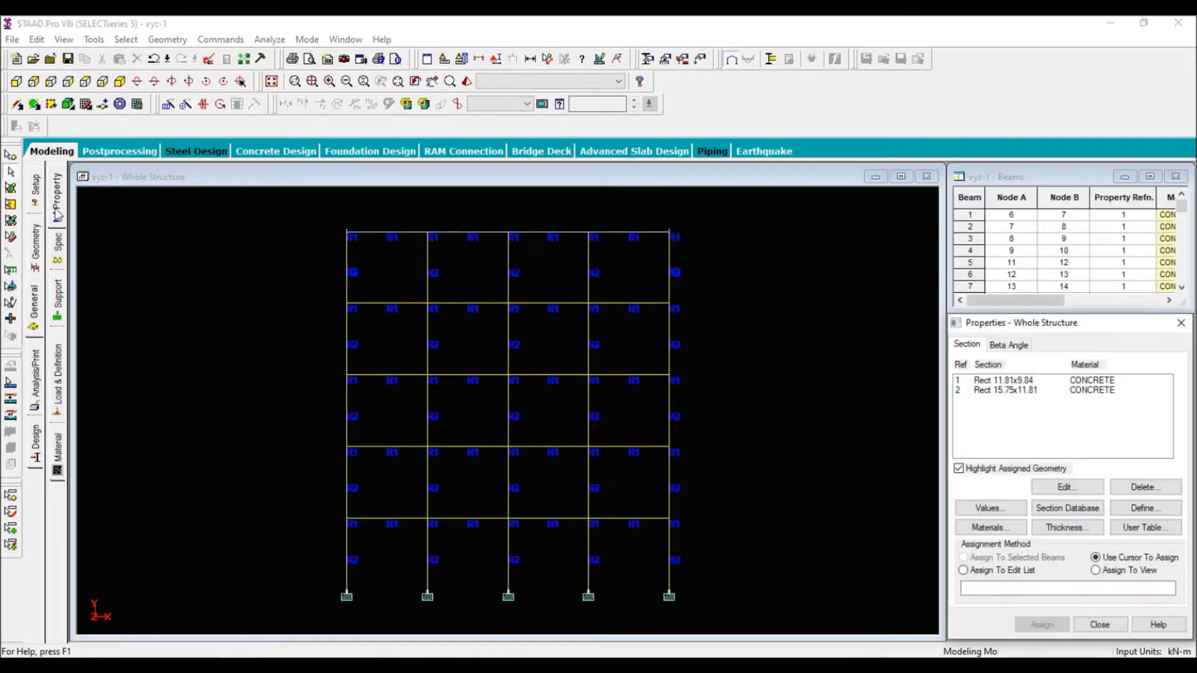
left_click(58, 257)
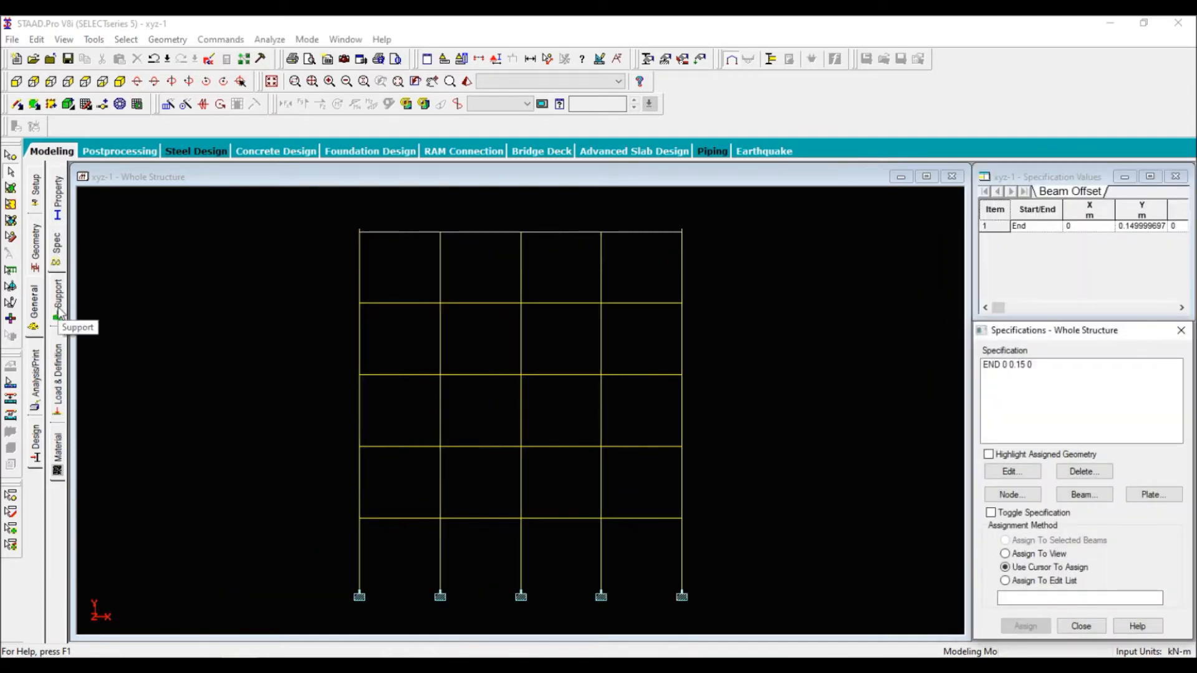
left_click(58, 309)
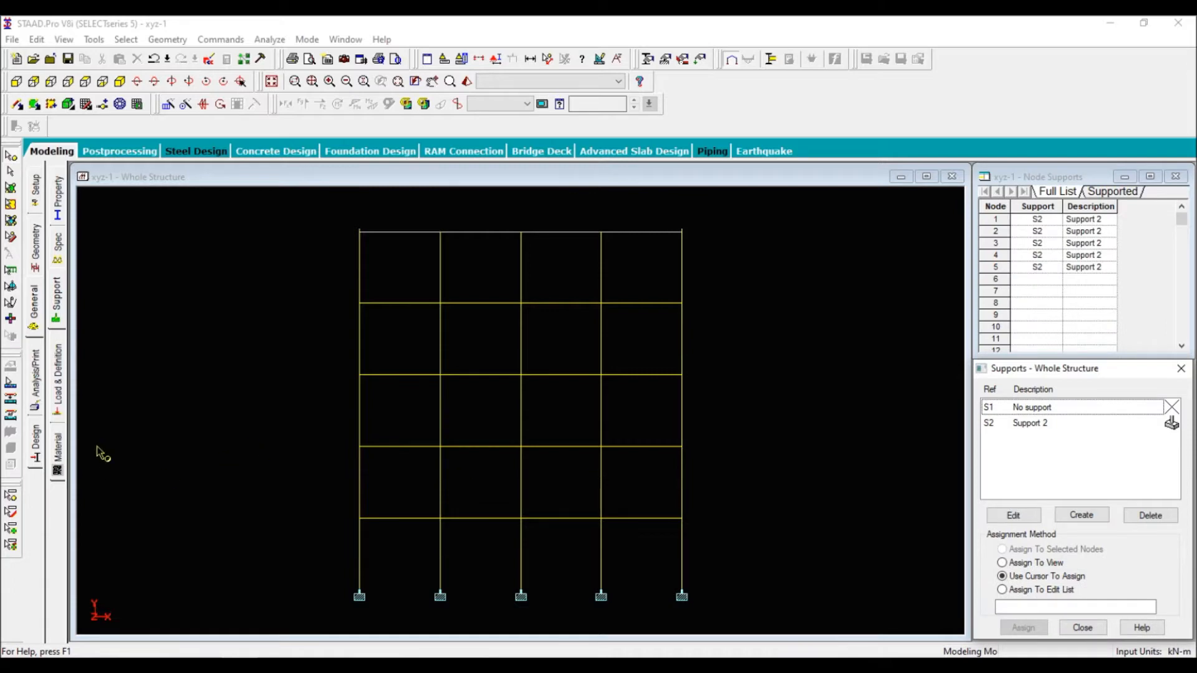
Create primary load case 1 with loading type Dead and the title DL.
left_click(65, 392)
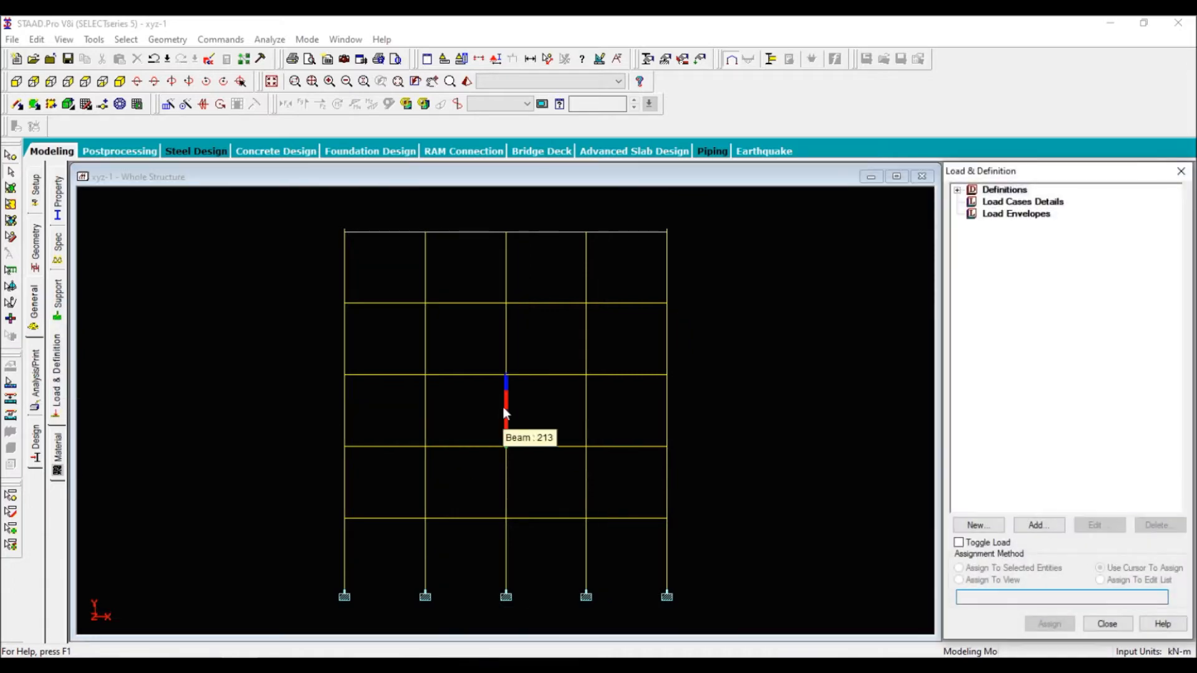
left_click(1021, 203)
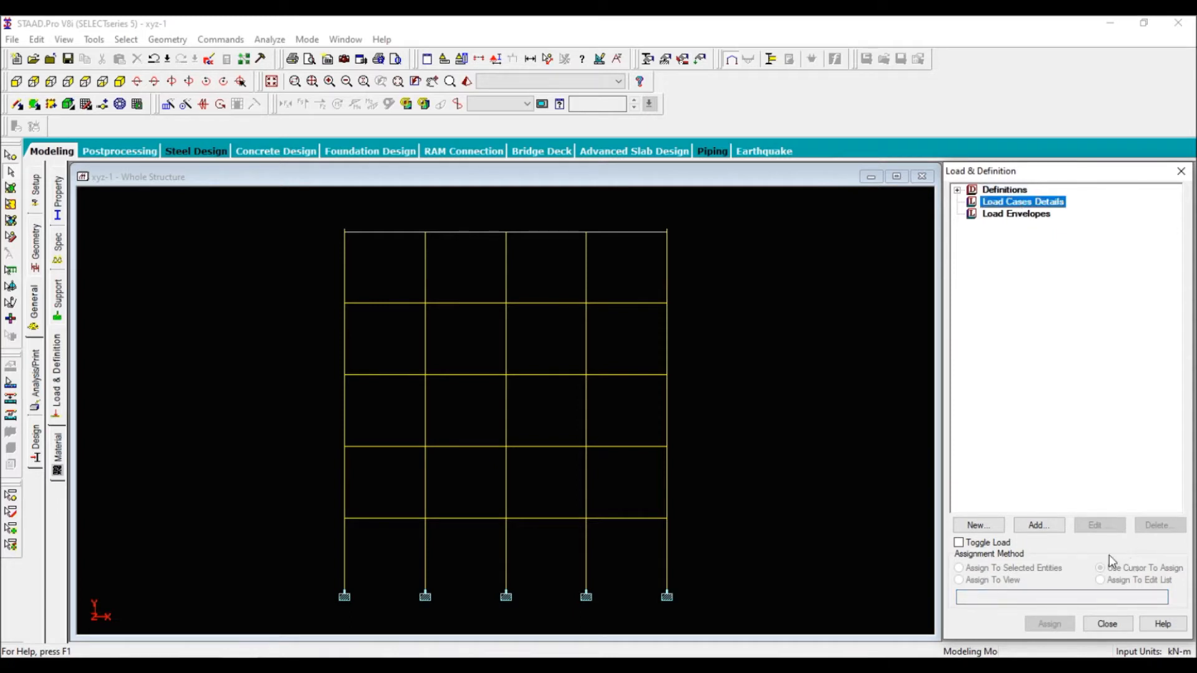
left_click(1038, 526)
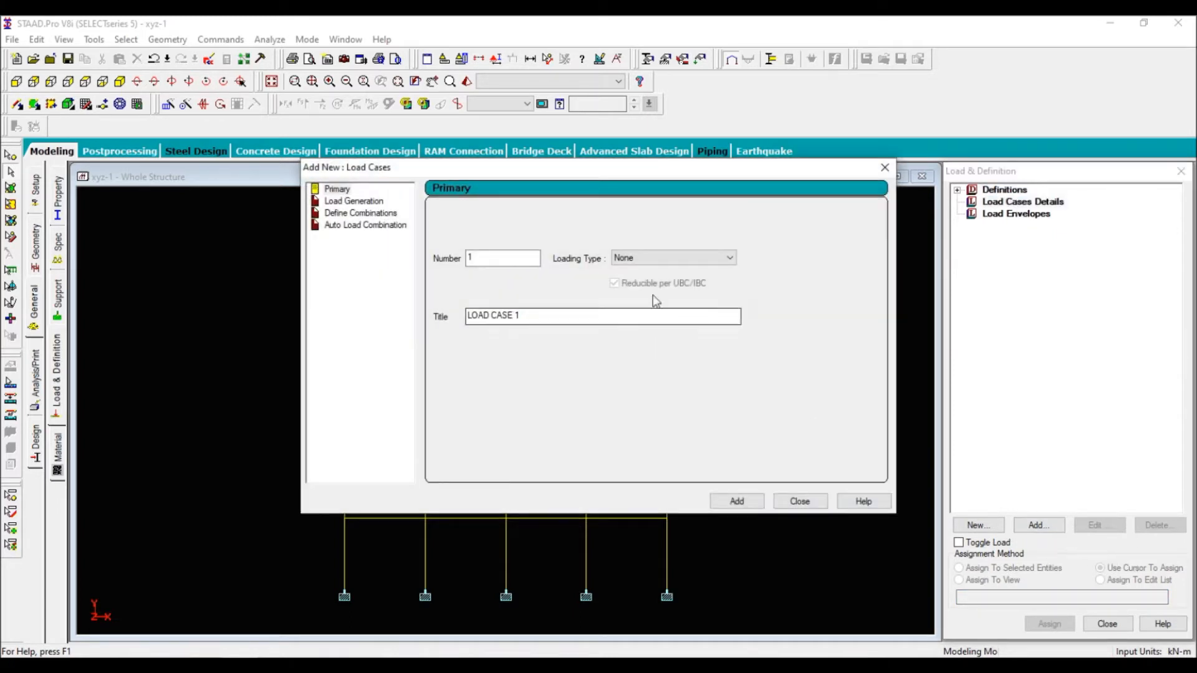
left_click(660, 258)
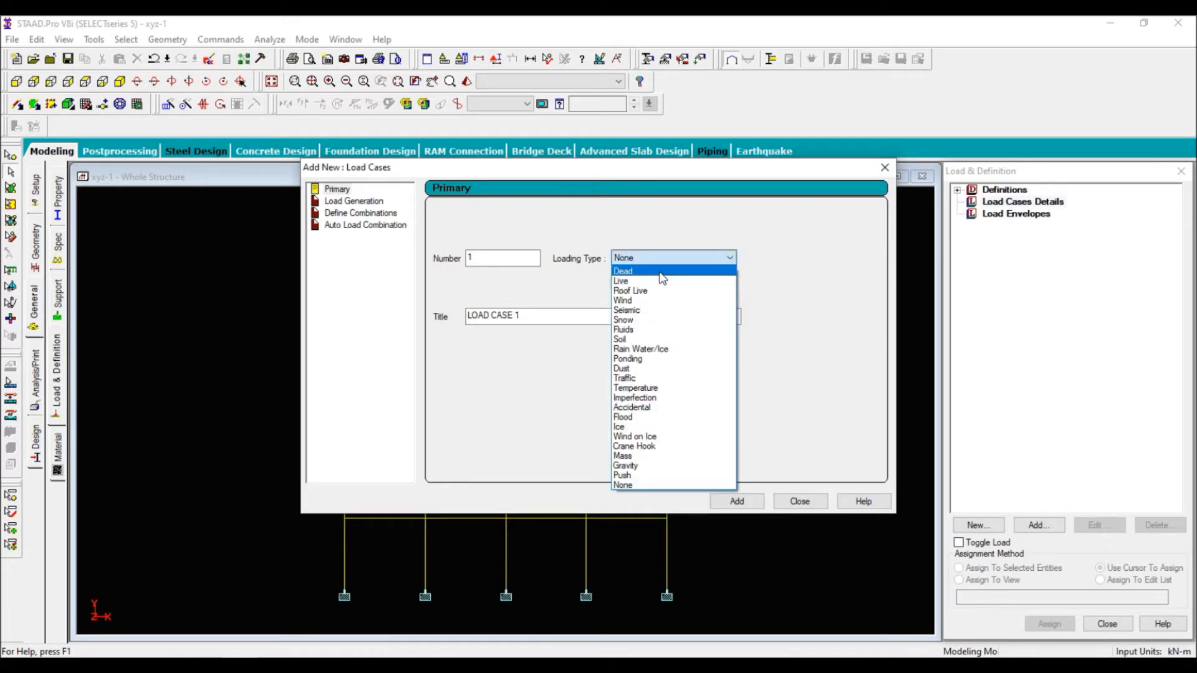
left_click(661, 272)
left_click_drag(587, 315, 439, 321)
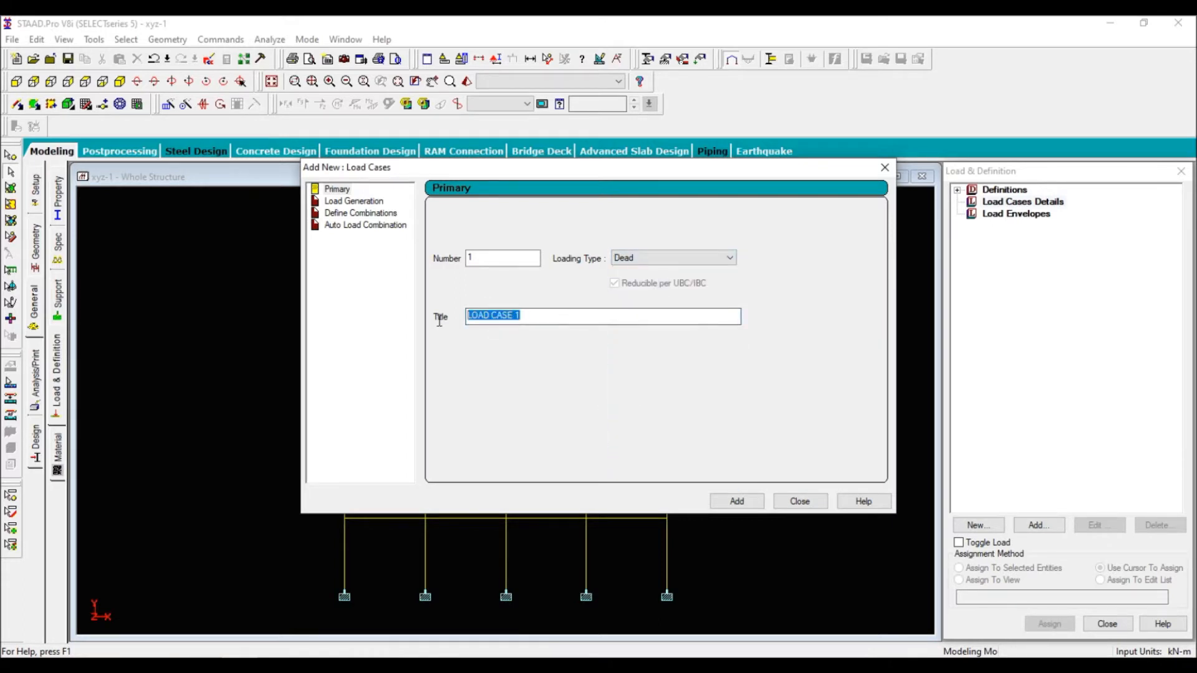
type("d")
left_click(728, 500)
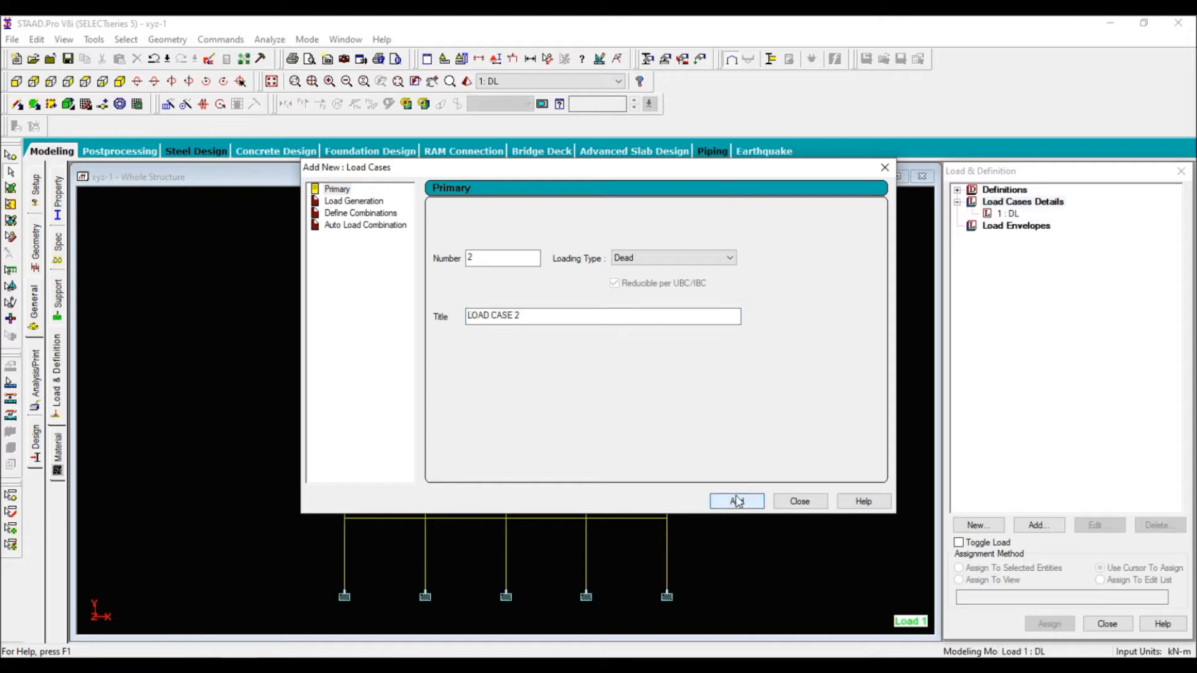
Add primary load case 2 with loading type Live and the title LL, and finish adding load cases.
left_click(662, 260)
left_click(621, 281)
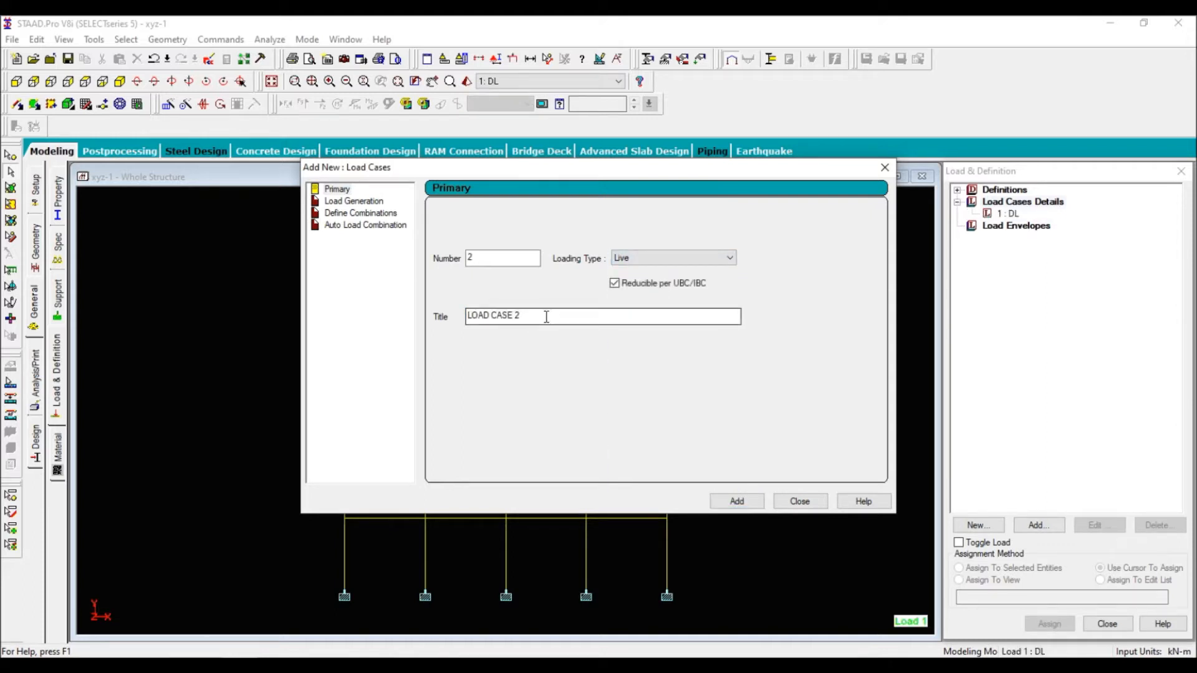
key("Tab")
type("LL")
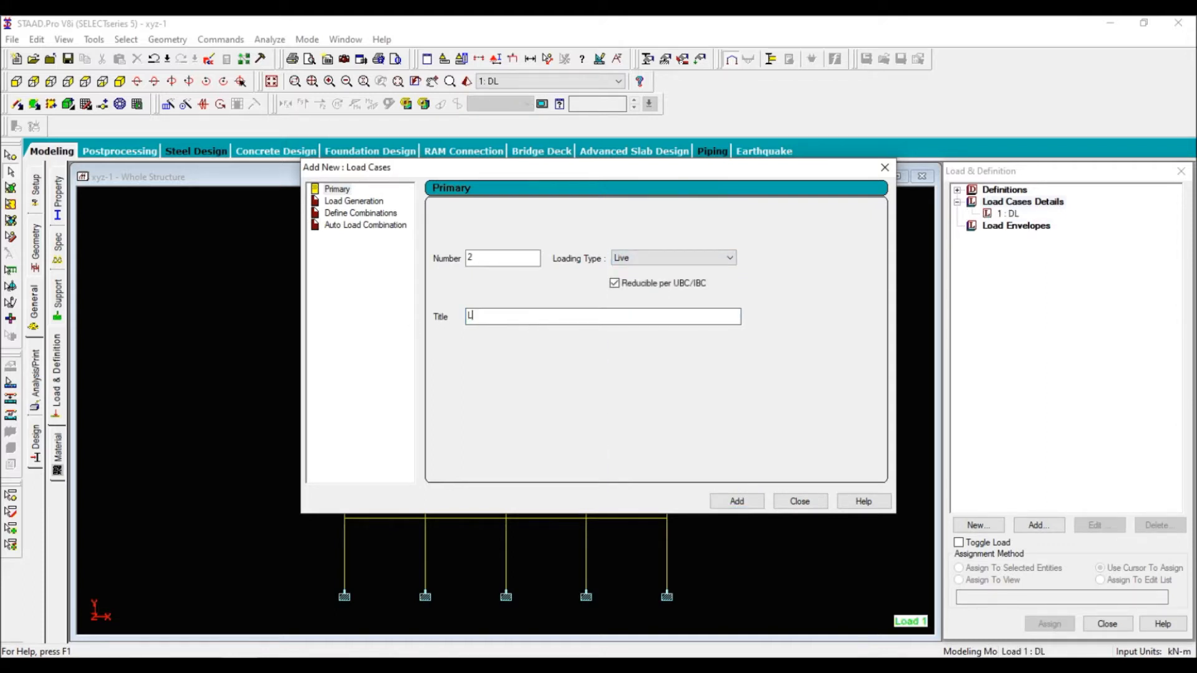
left_click(736, 501)
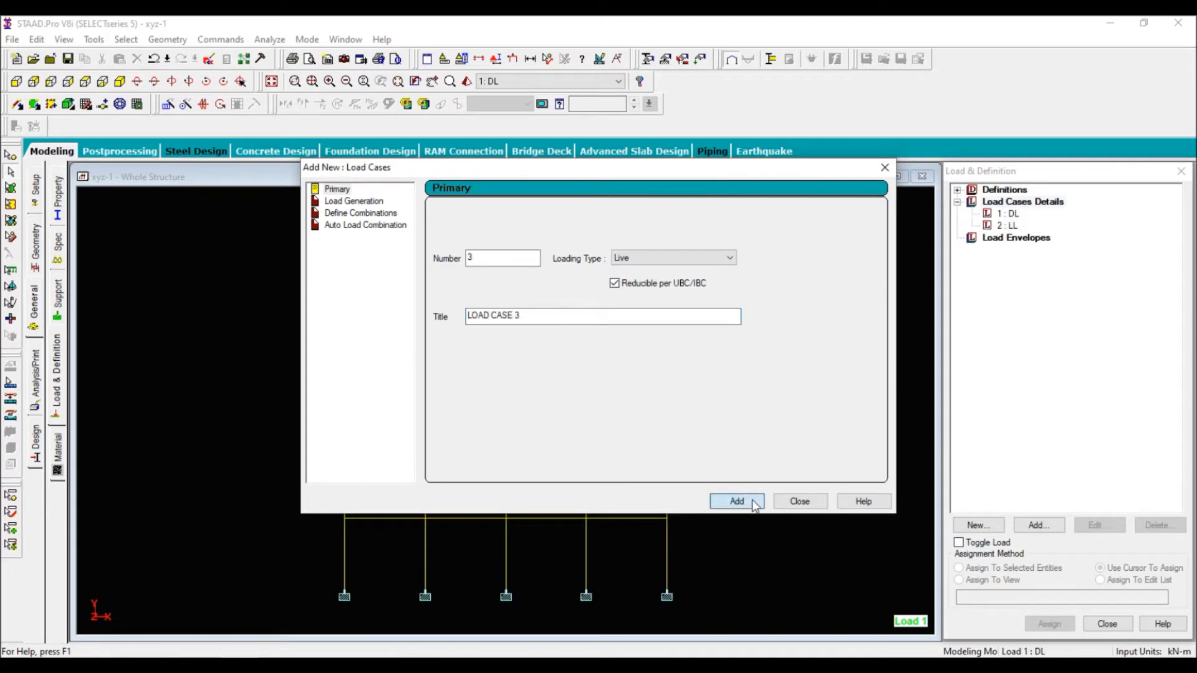
left_click(798, 501)
Add a selfweight load in the Y direction with factor -1 to the DL load case.
left_click(1008, 214)
left_click(1031, 526)
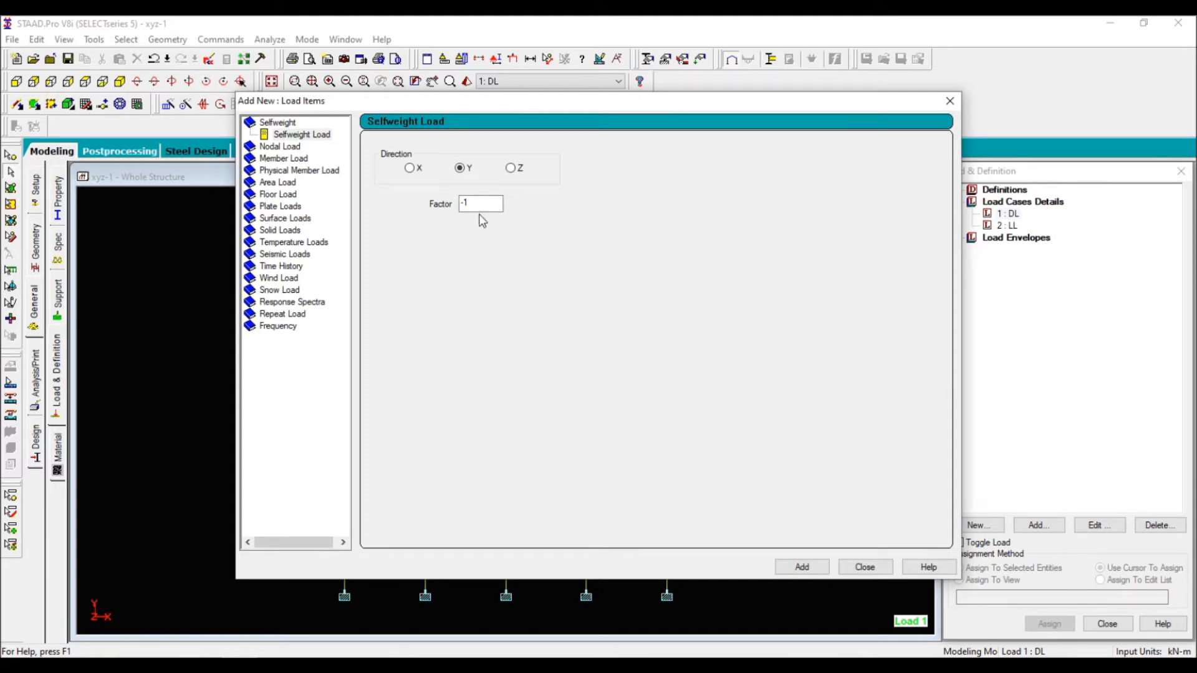
left_click(796, 567)
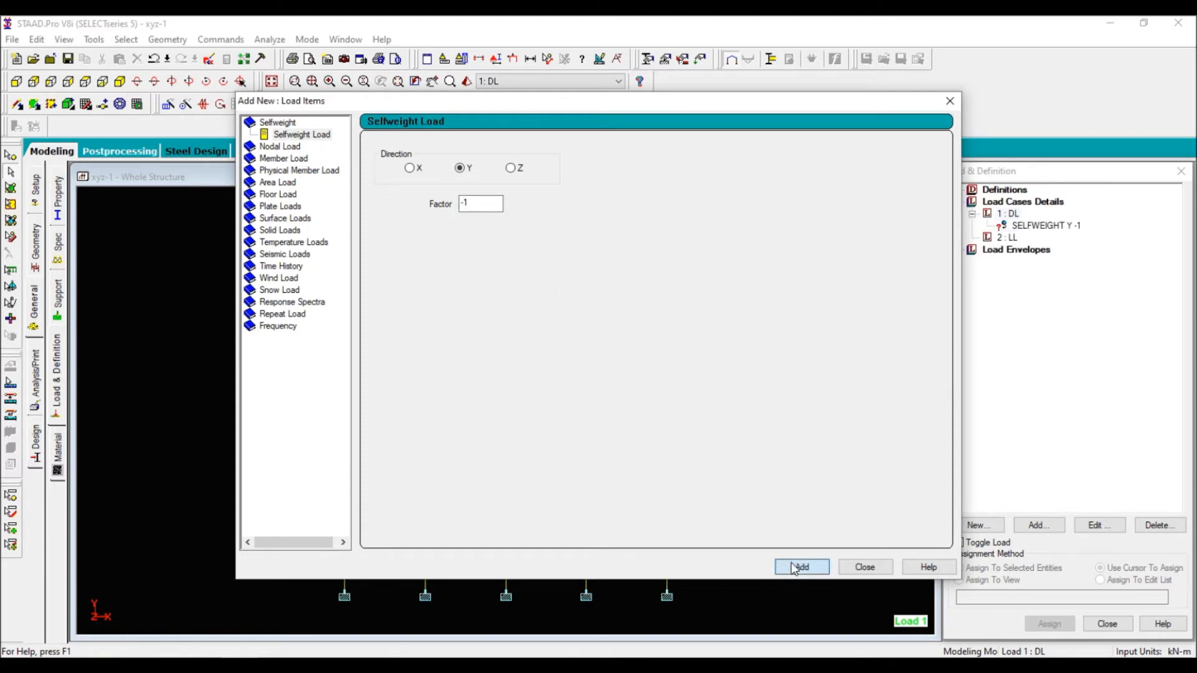
left_click(279, 160)
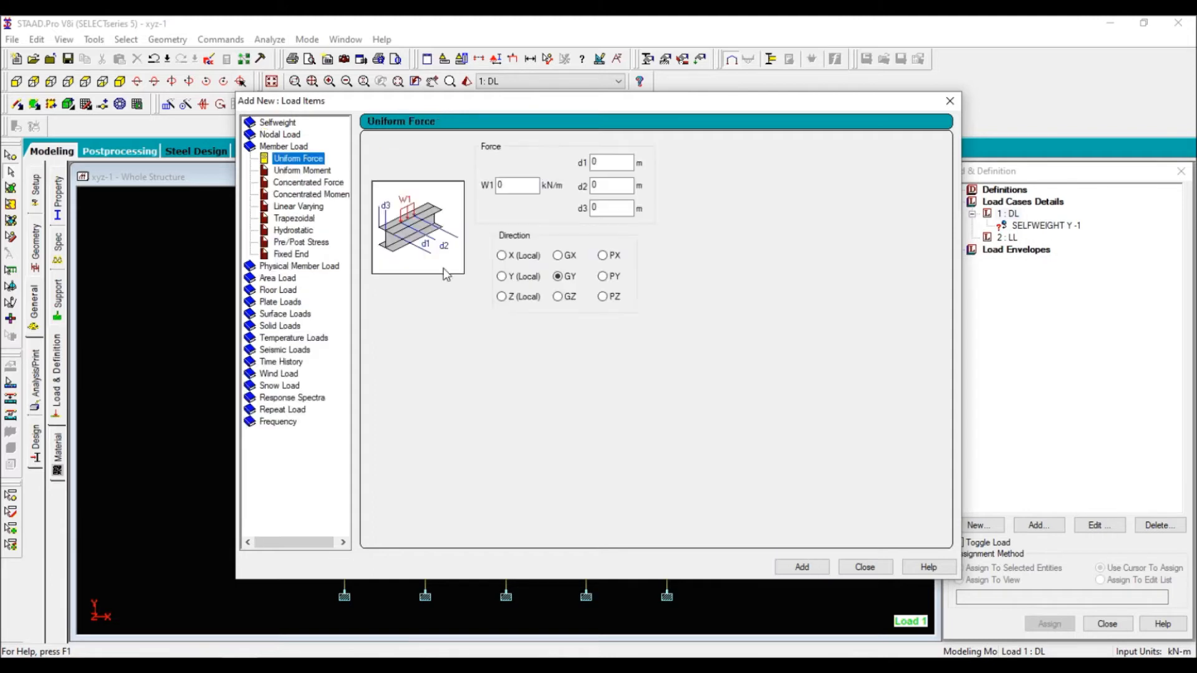
double_click(524, 186)
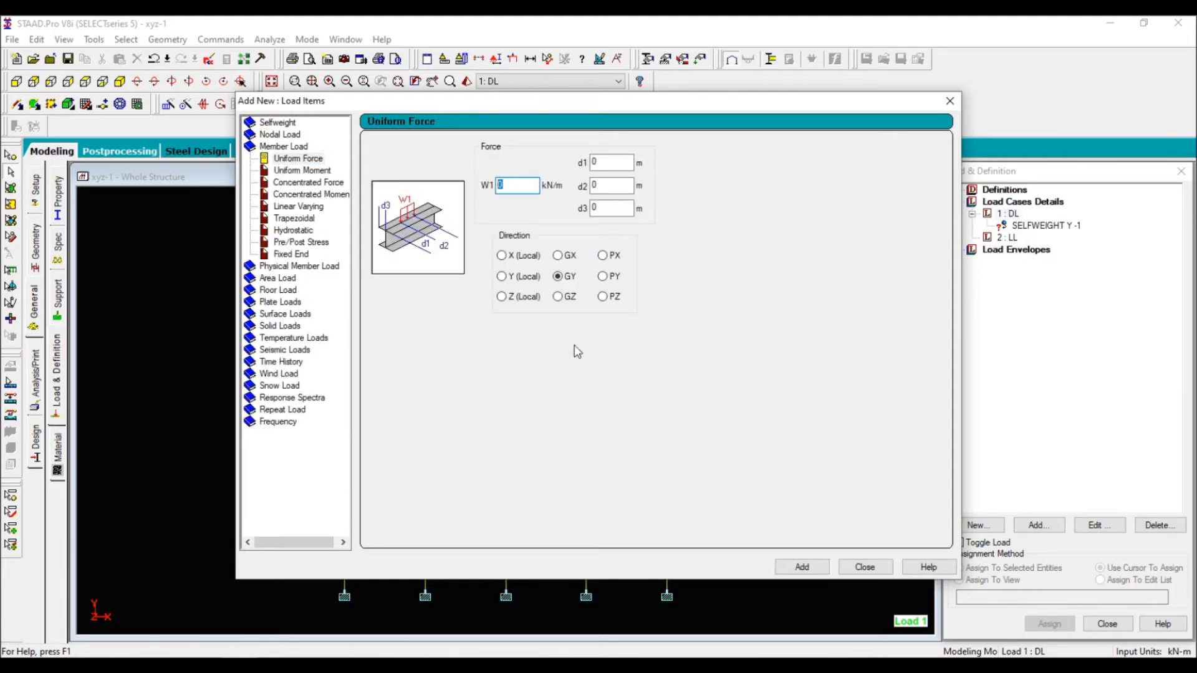
left_click_drag(483, 109, 490, 153)
left_click(268, 313)
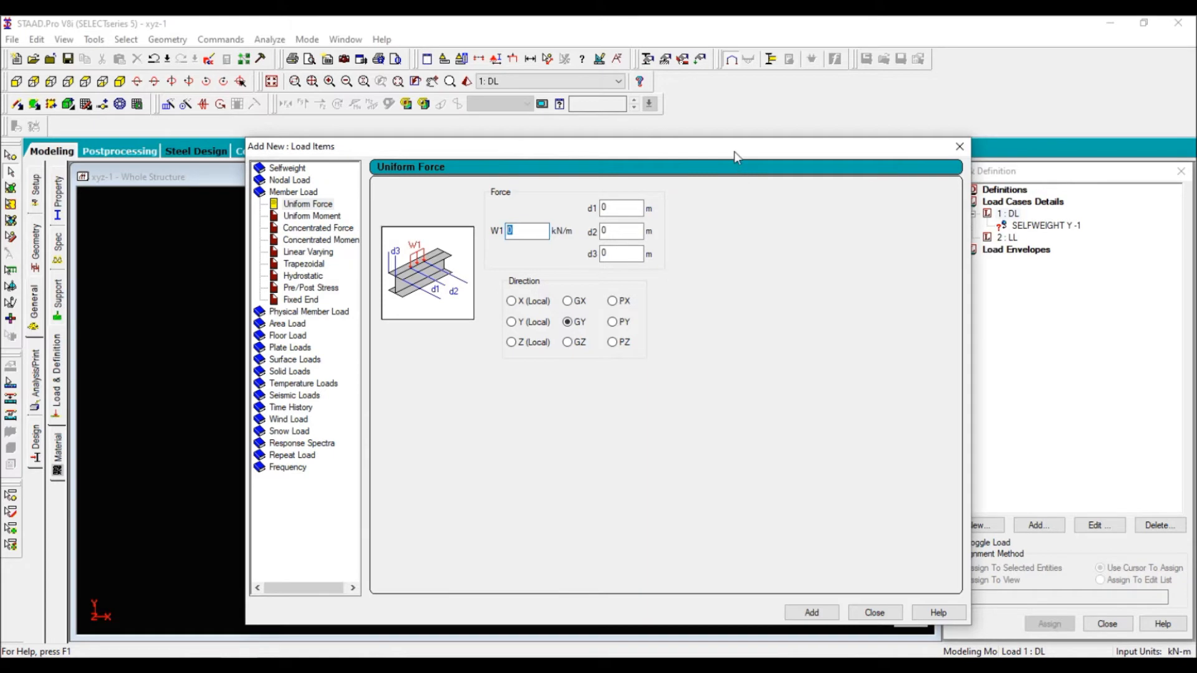
left_click(960, 146)
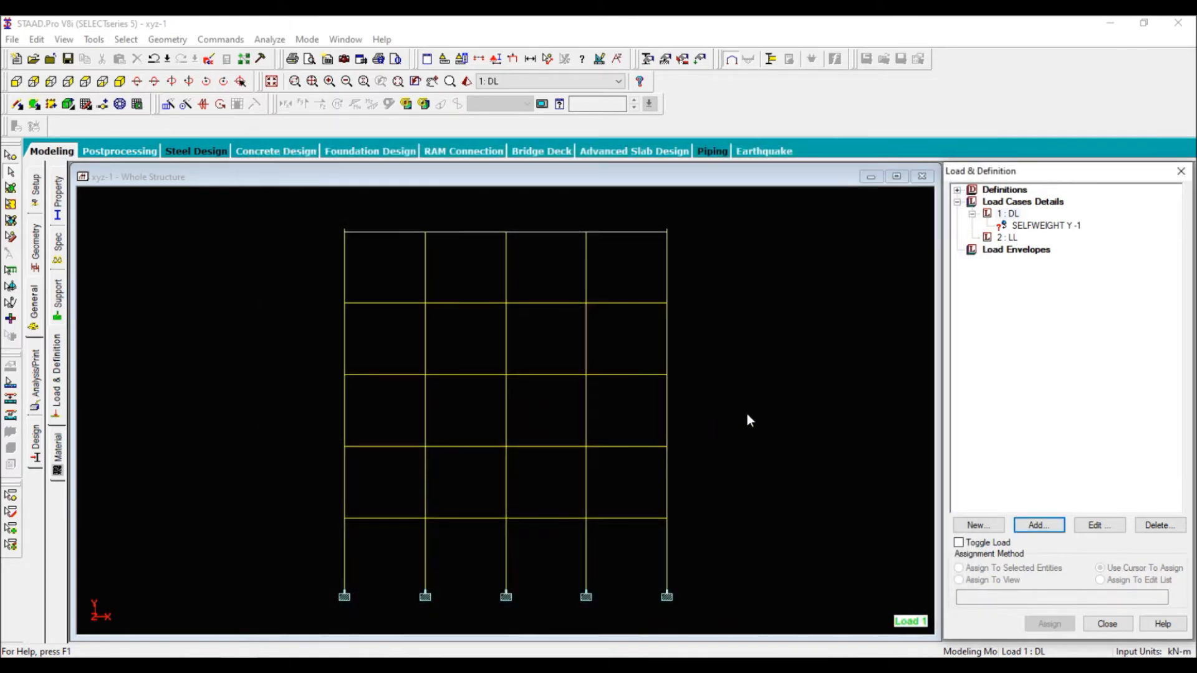
Measure the storey height of the outer corner column just above the first floor level, between its end nodes in isometric view.
left_click(119, 81)
scroll(335, 422, "up", 1)
middle_click_drag(282, 447, 332, 450)
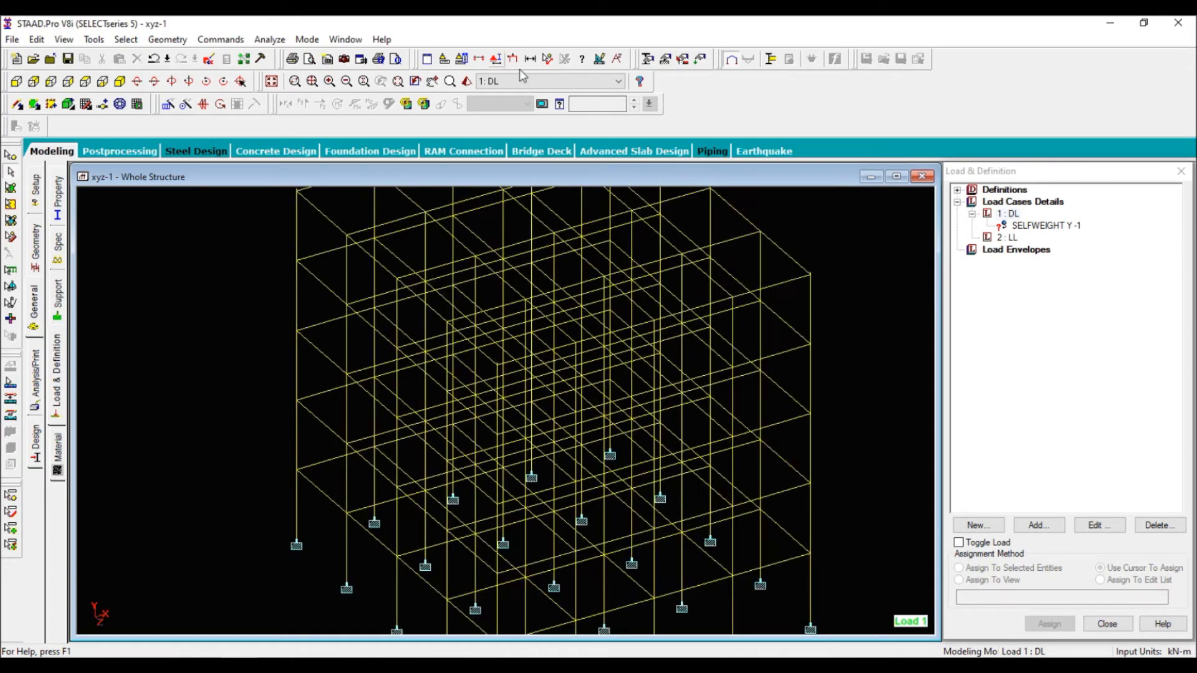
left_click(547, 58)
left_click(297, 470)
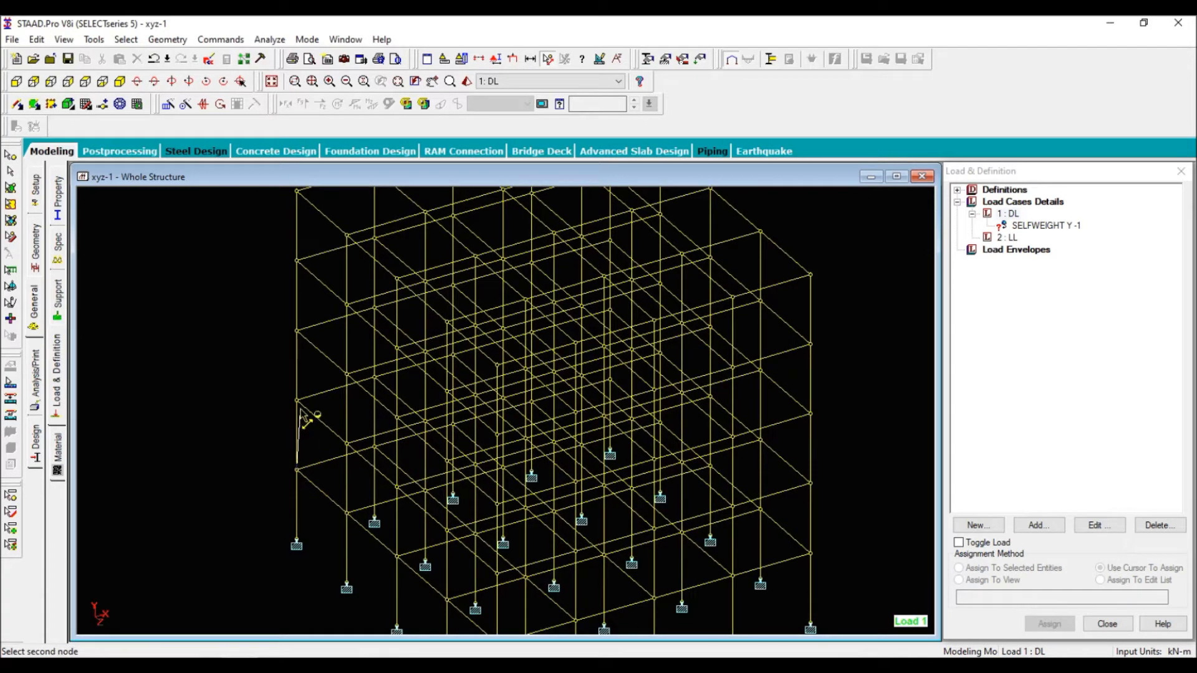
left_click(298, 402)
scroll(278, 477, "up", 4)
middle_click_drag(261, 490, 347, 488)
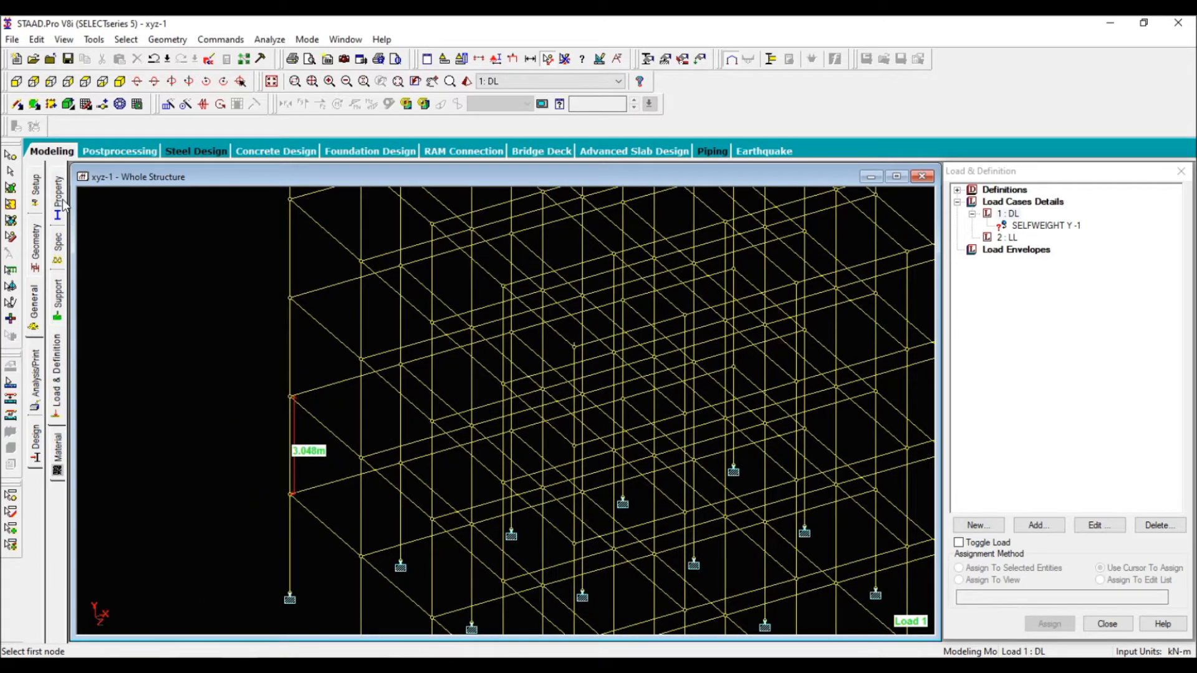
scroll(186, 474, "up", 2)
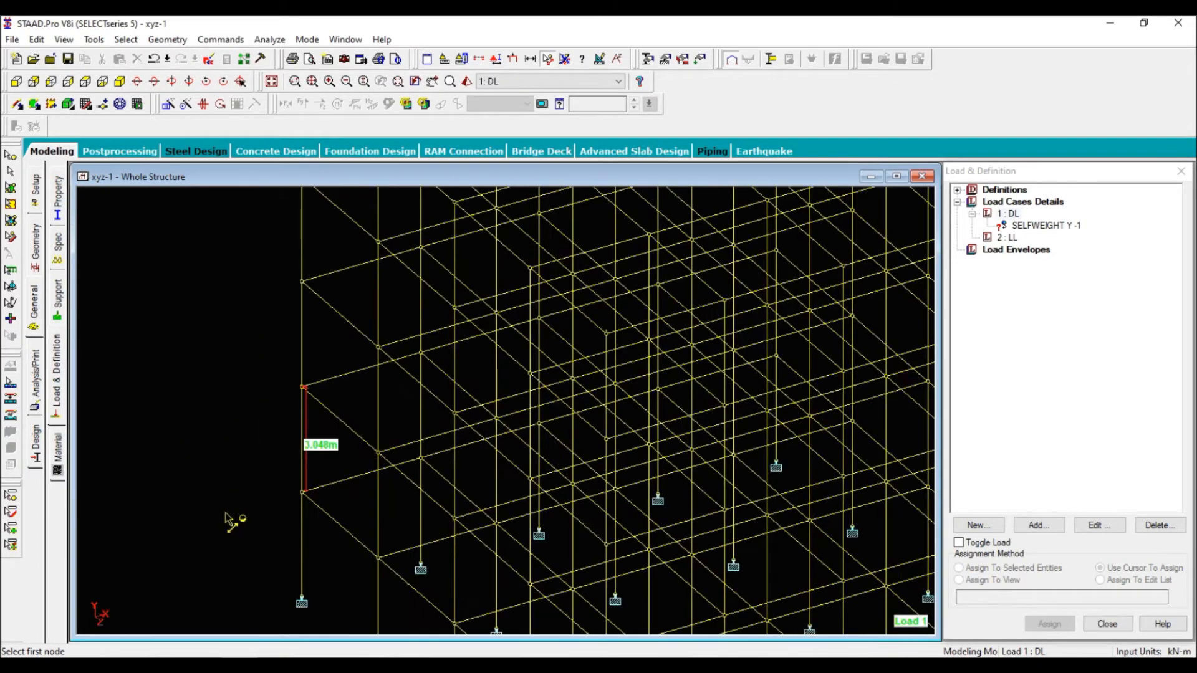
Switch to Calculator and subtract 0.3 from the 3.048 m storey height to get the clear wall height.
key("super")
type("c")
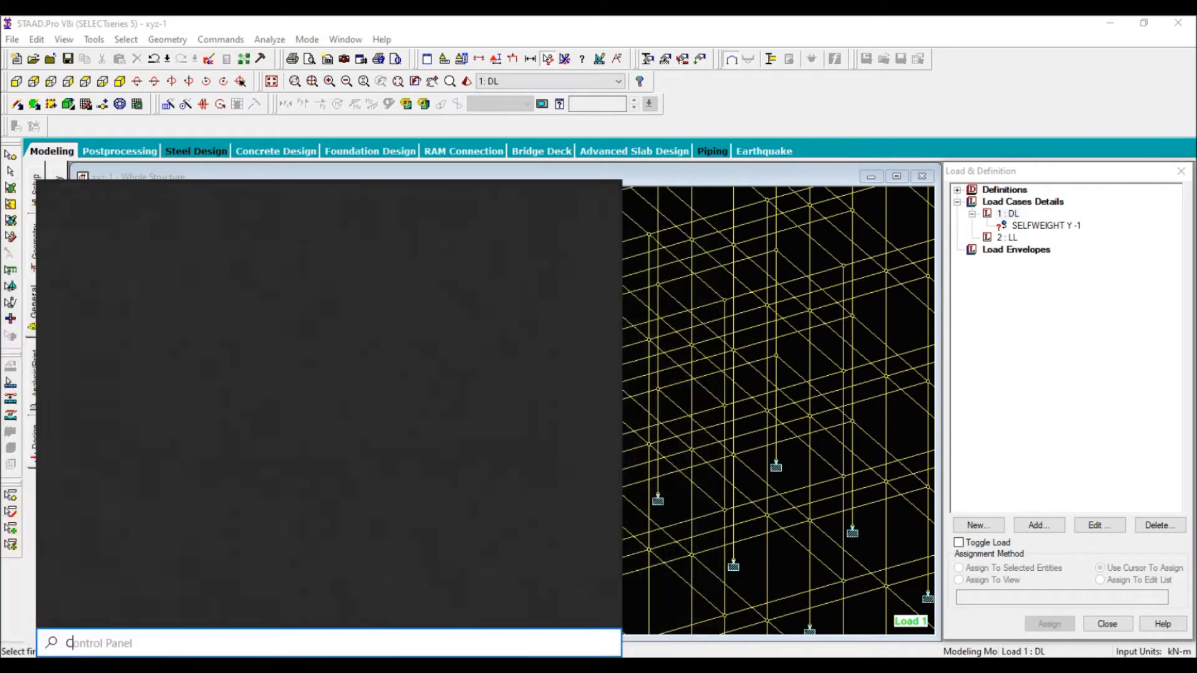
type("AL")
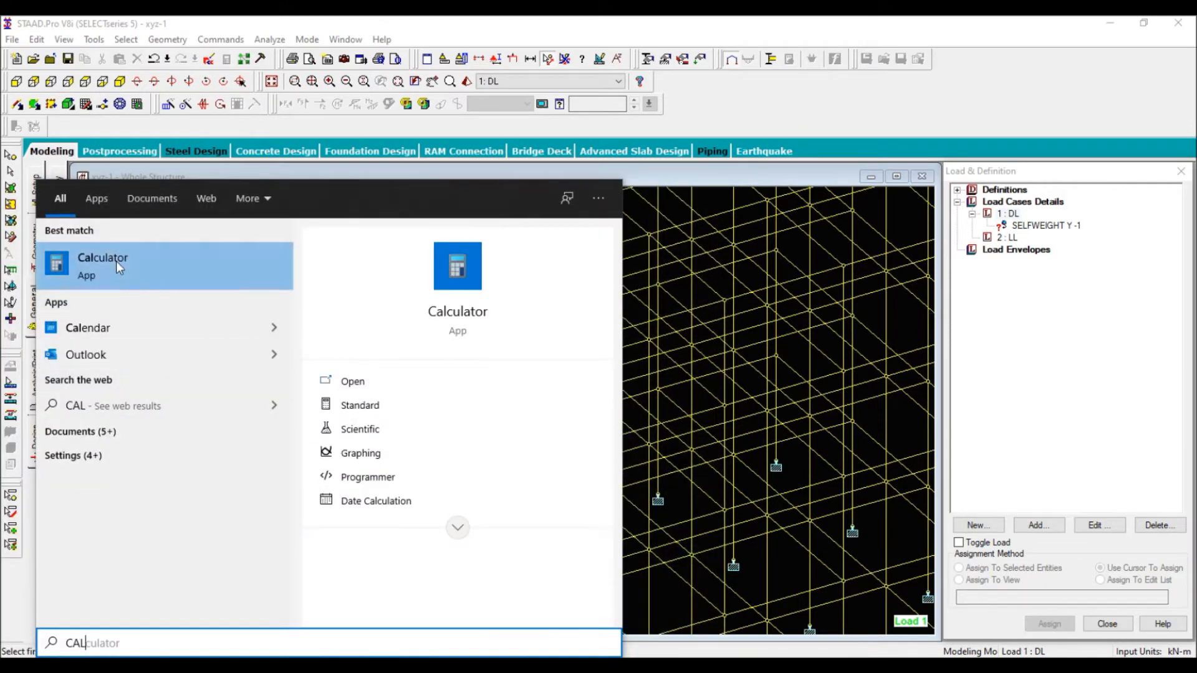
left_click(116, 260)
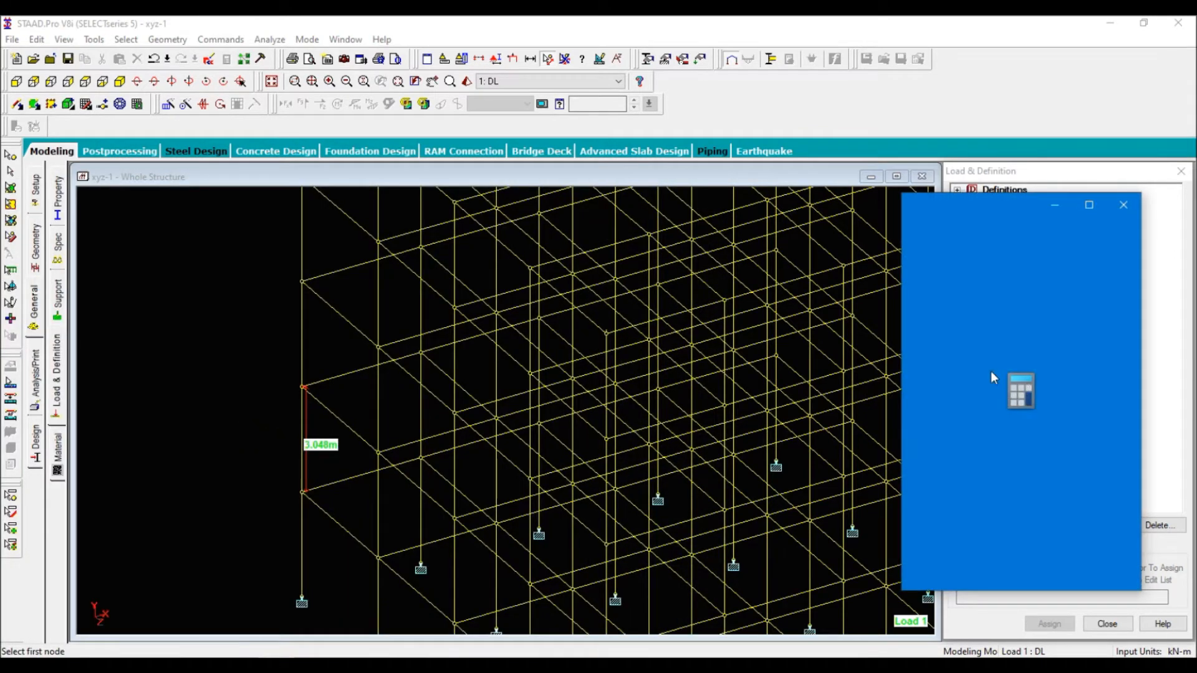
left_click(1050, 531)
left_click(1050, 562)
left_click(991, 566)
left_click(938, 491)
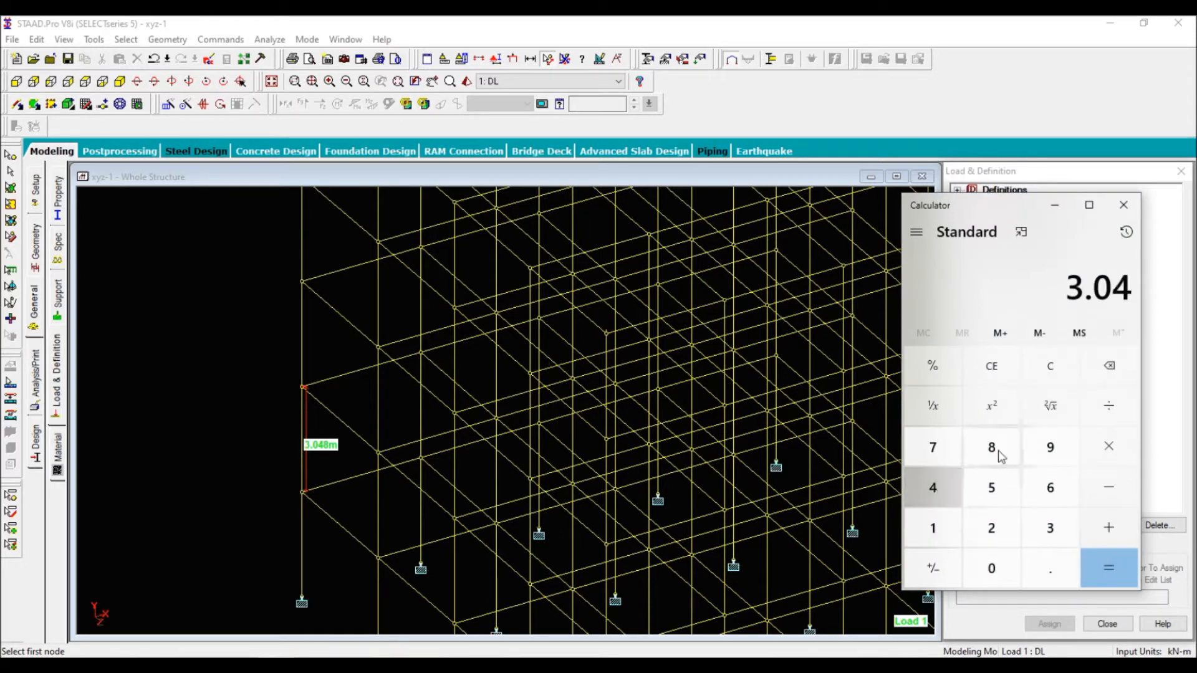
left_click(998, 450)
left_click(1108, 490)
left_click(994, 567)
left_click(1038, 568)
left_click(1050, 528)
left_click(1109, 567)
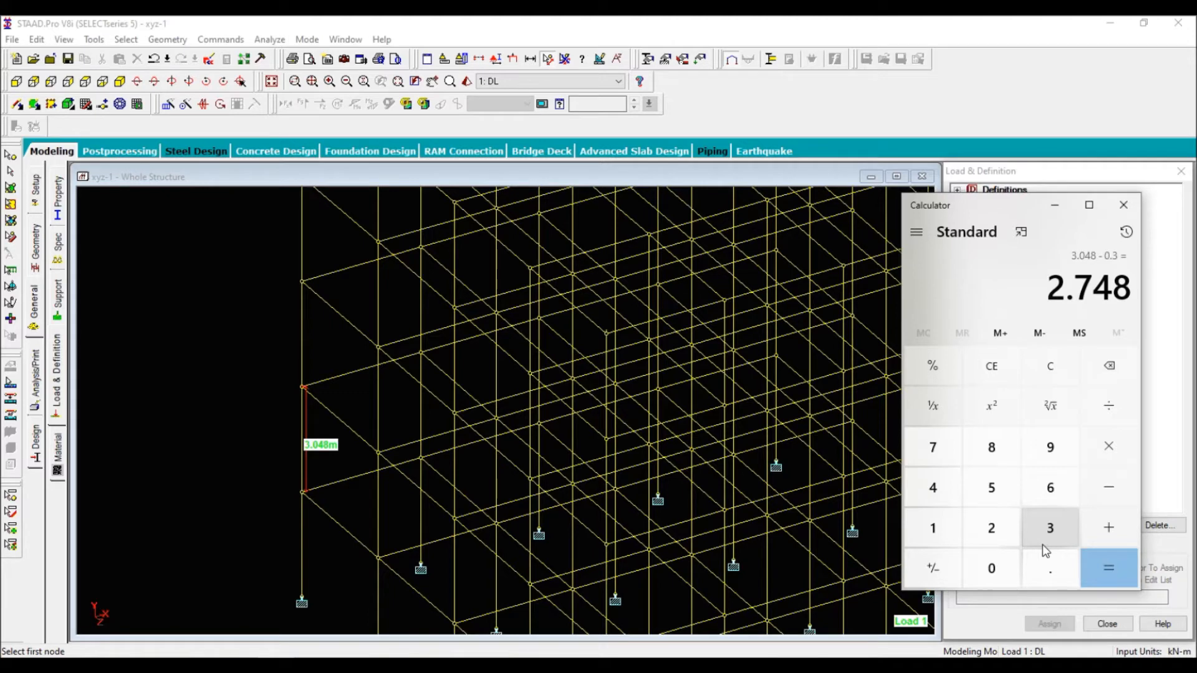
Multiply the clear wall height by 0.25 and then by 20 to calculate the wall load per metre.
left_click(1108, 449)
left_click(992, 568)
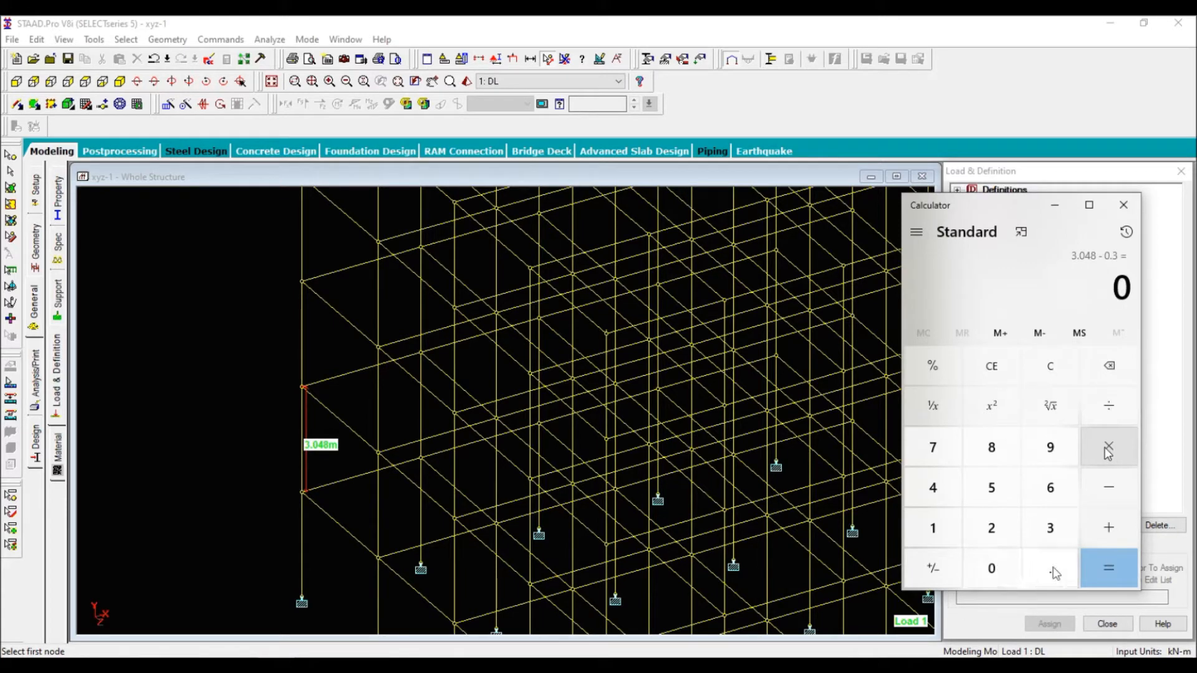
left_click(1051, 568)
left_click(992, 528)
left_click(1090, 566)
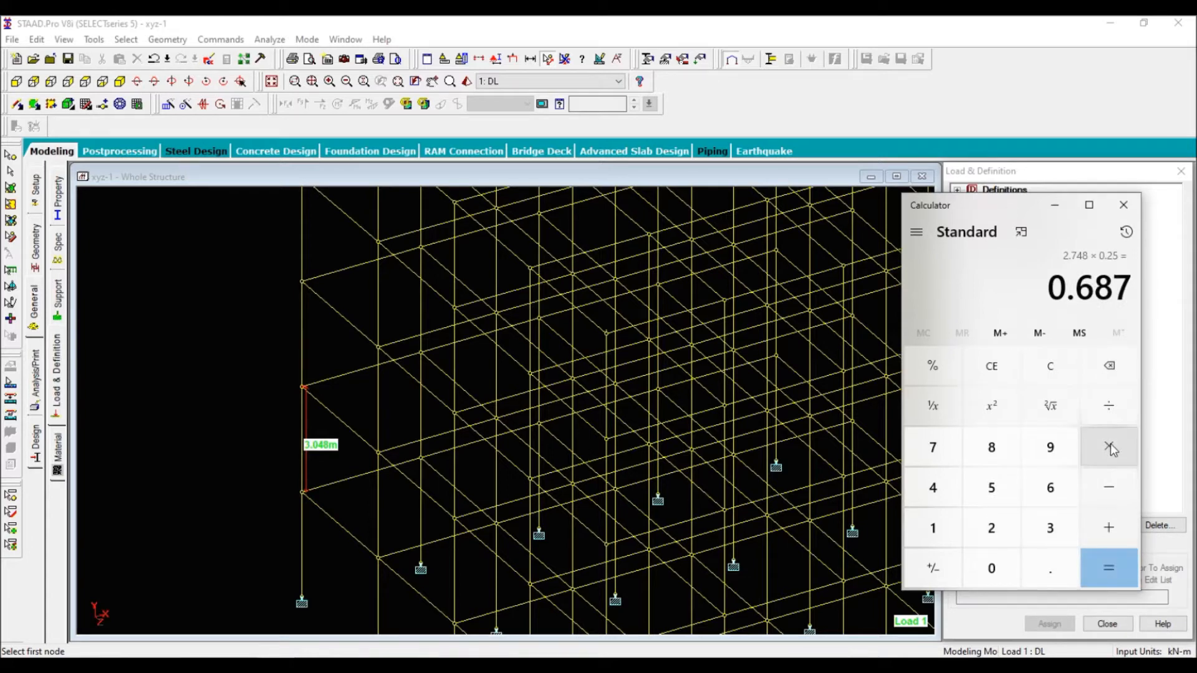
left_click(1110, 453)
left_click(1007, 529)
left_click(990, 569)
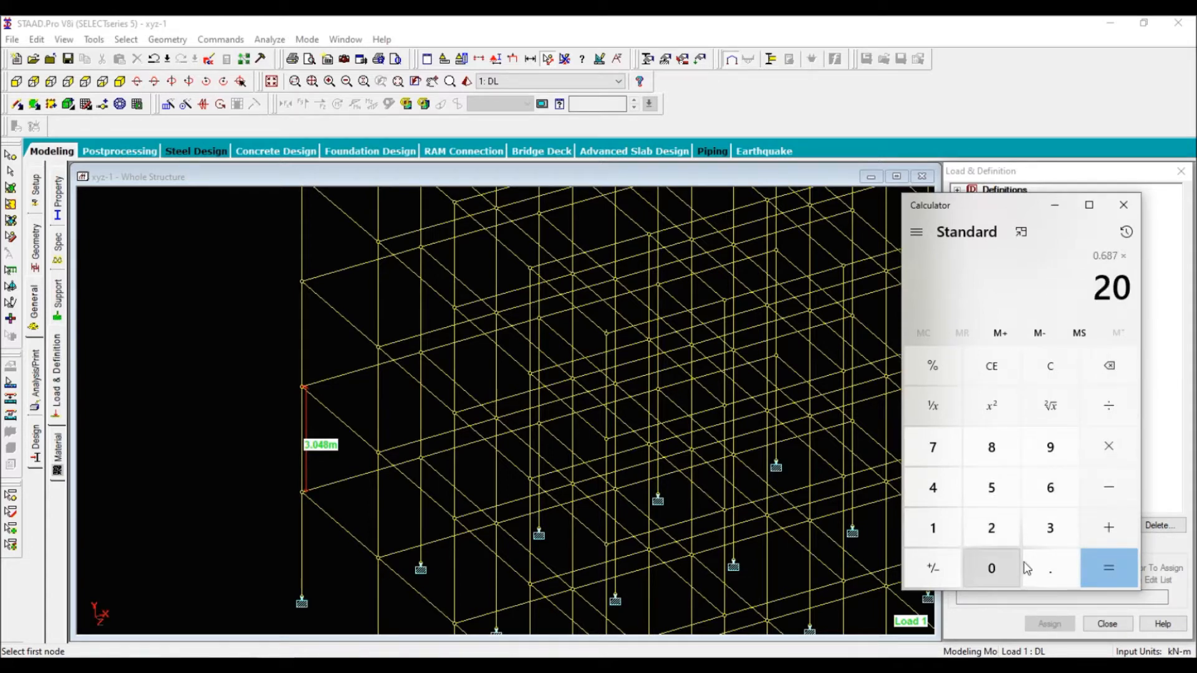
left_click(1111, 567)
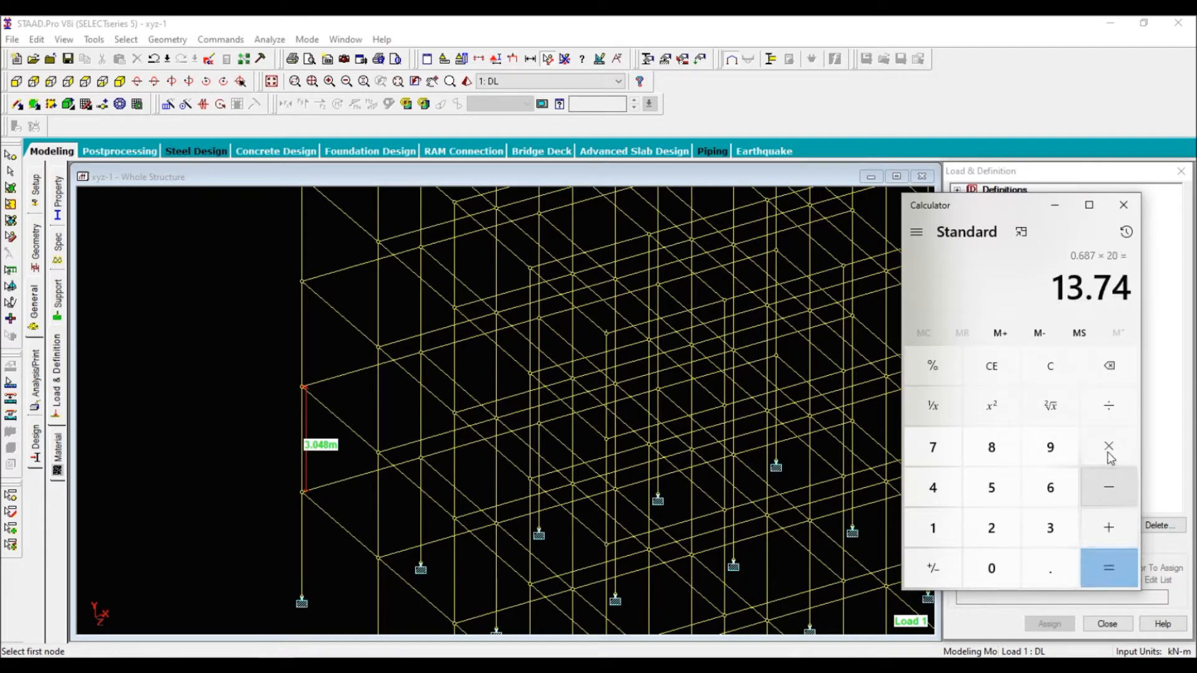
Divide the calculated wall load by 2 and close Calculator.
left_click_drag(970, 207, 351, 128)
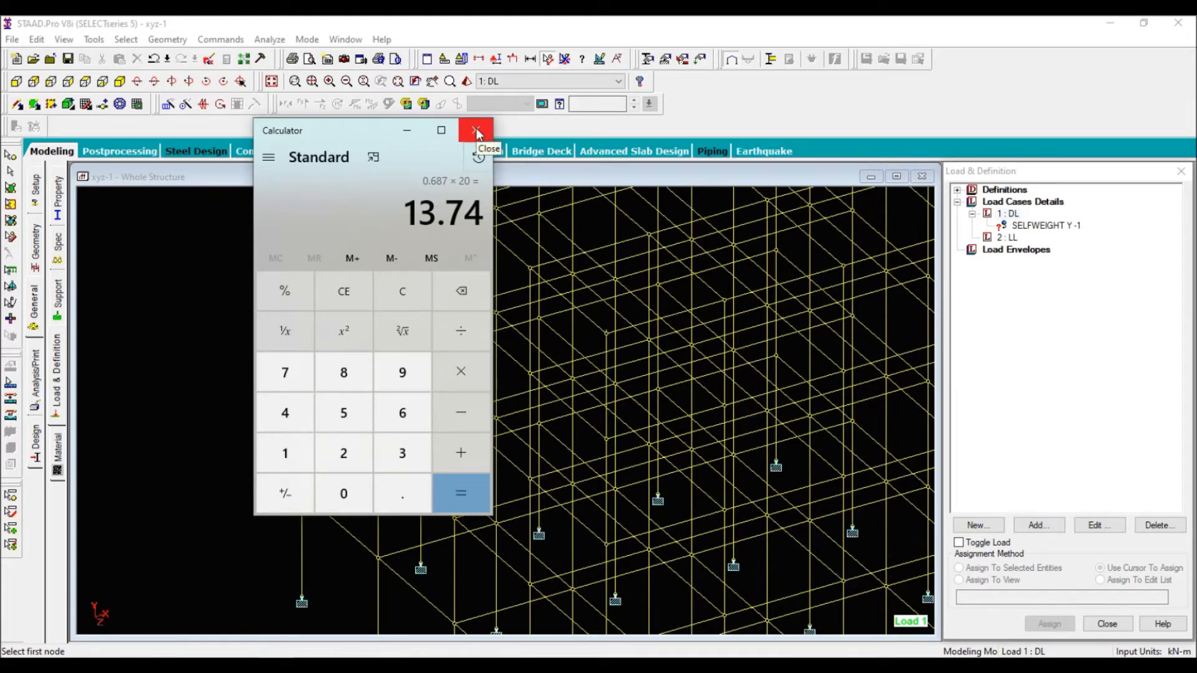
left_click(458, 328)
left_click(346, 462)
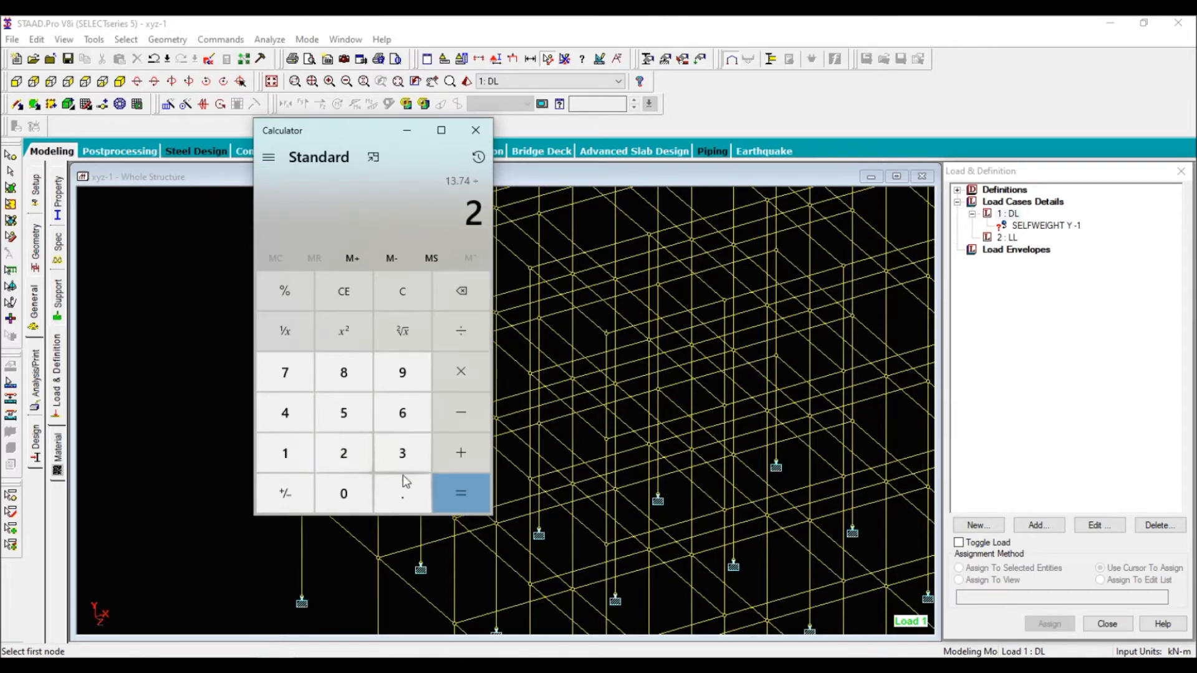
left_click(460, 491)
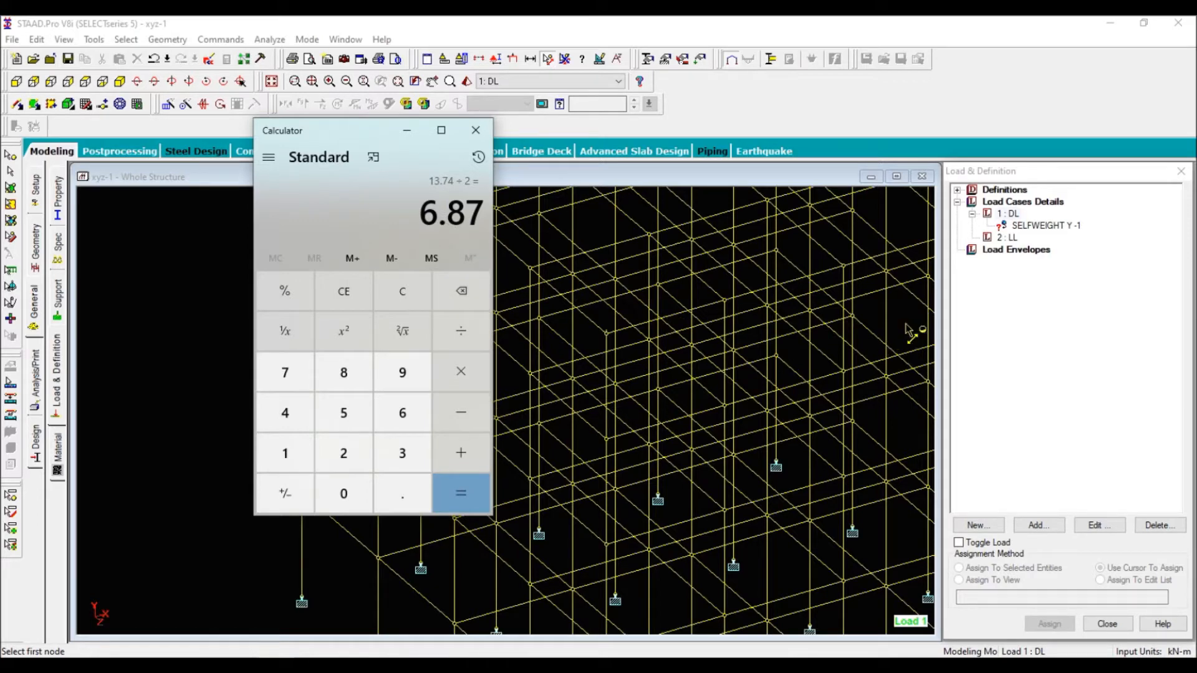
left_click_drag(365, 129, 250, 191)
left_click(304, 196)
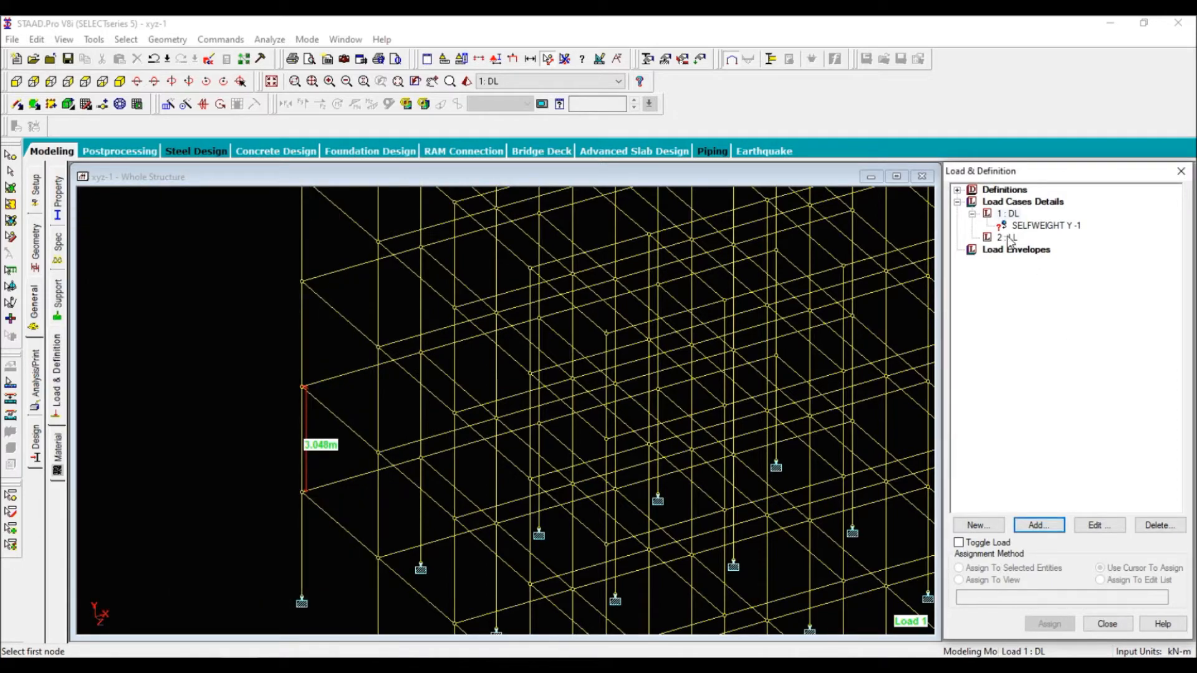
Add a uniform member force of -13.75 kN/m in the GY direction to the DL load case.
left_click(1008, 214)
left_click(1058, 530)
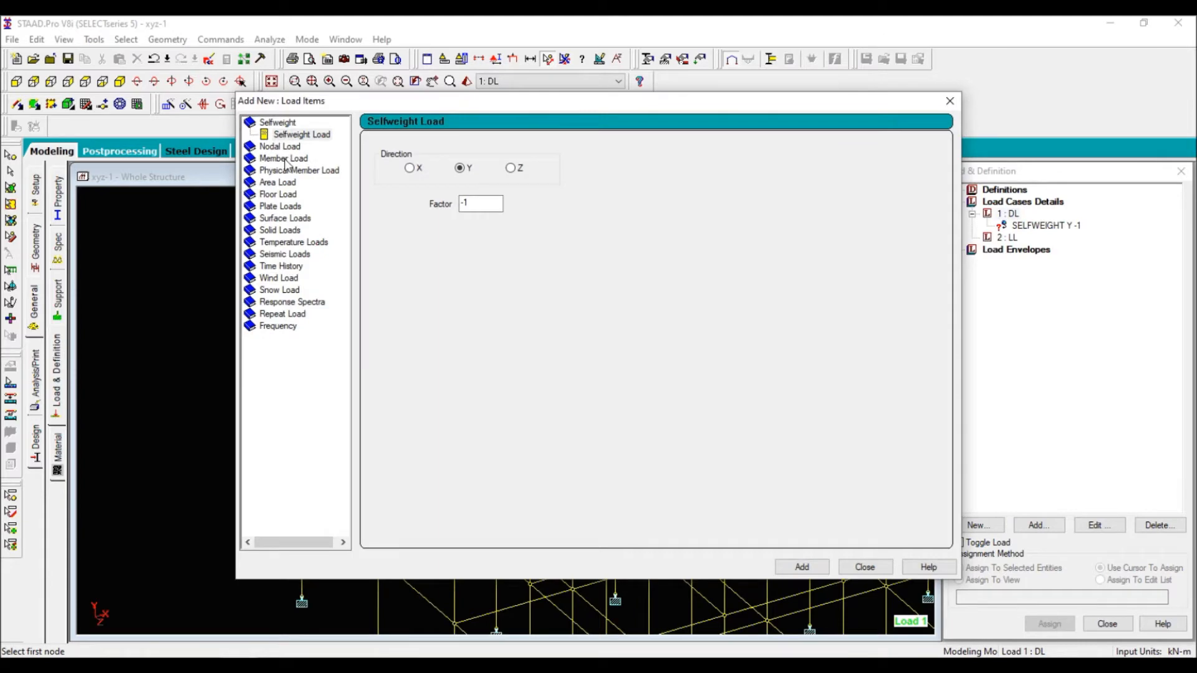
left_click(284, 159)
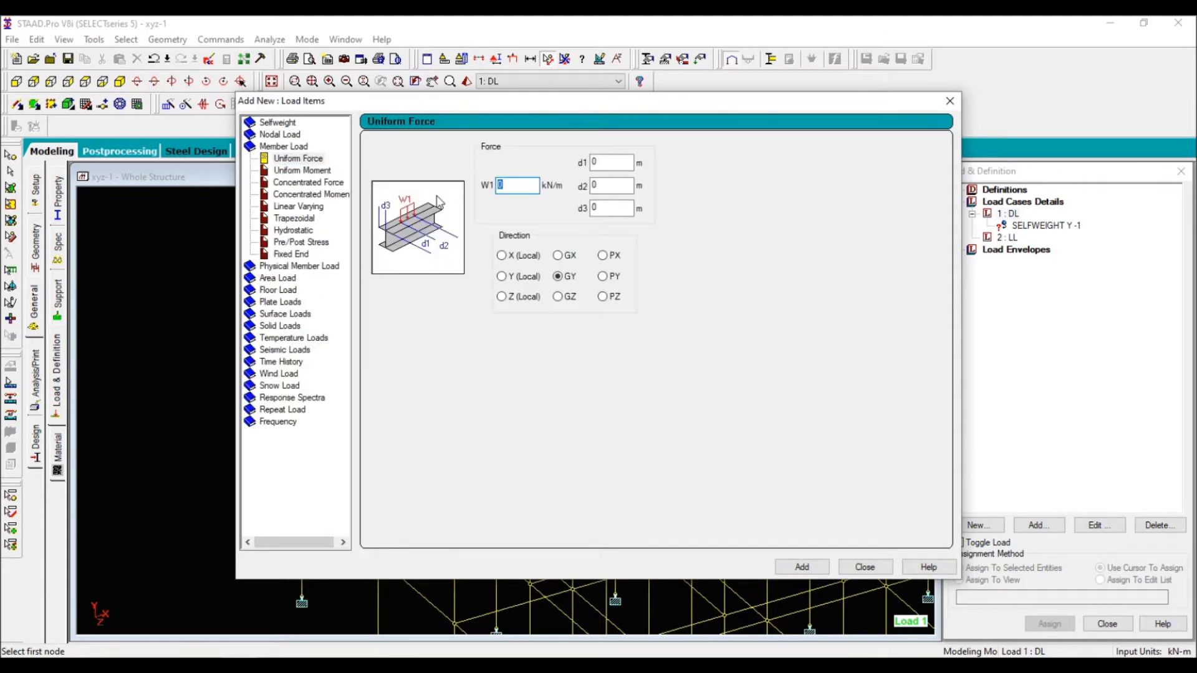
type("-13.75")
left_click(798, 567)
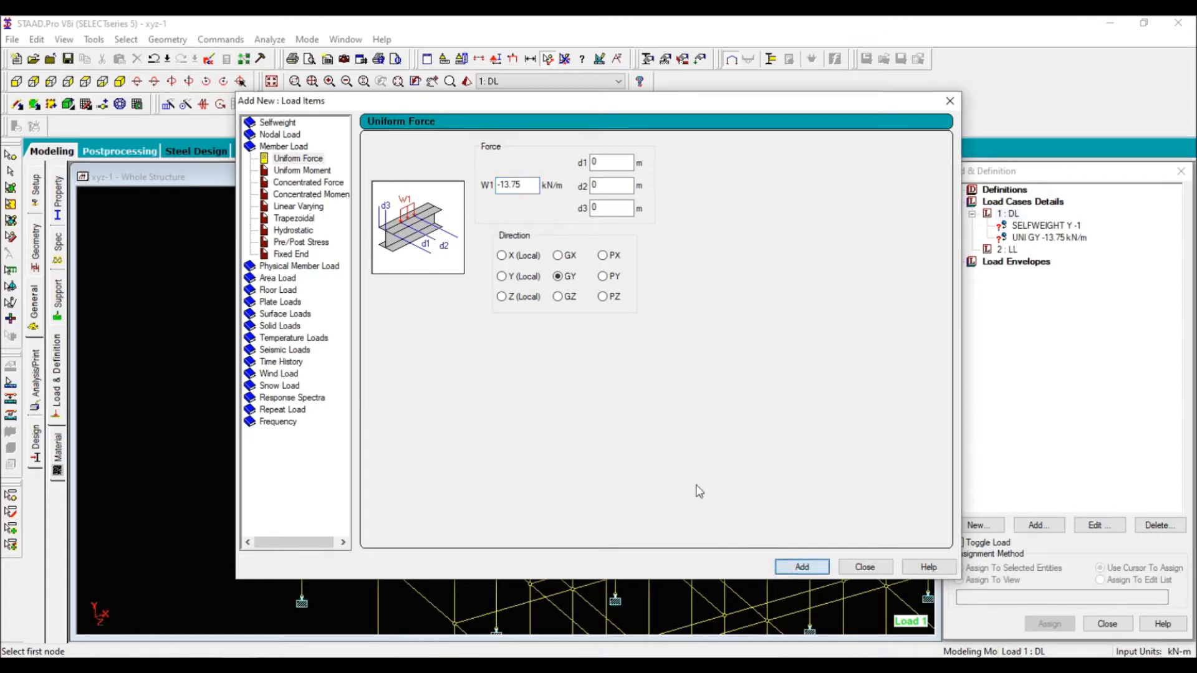
Add a second uniform member force of -6.9 kN/m in the GY direction to the DL load case.
left_click_drag(532, 186, 494, 186)
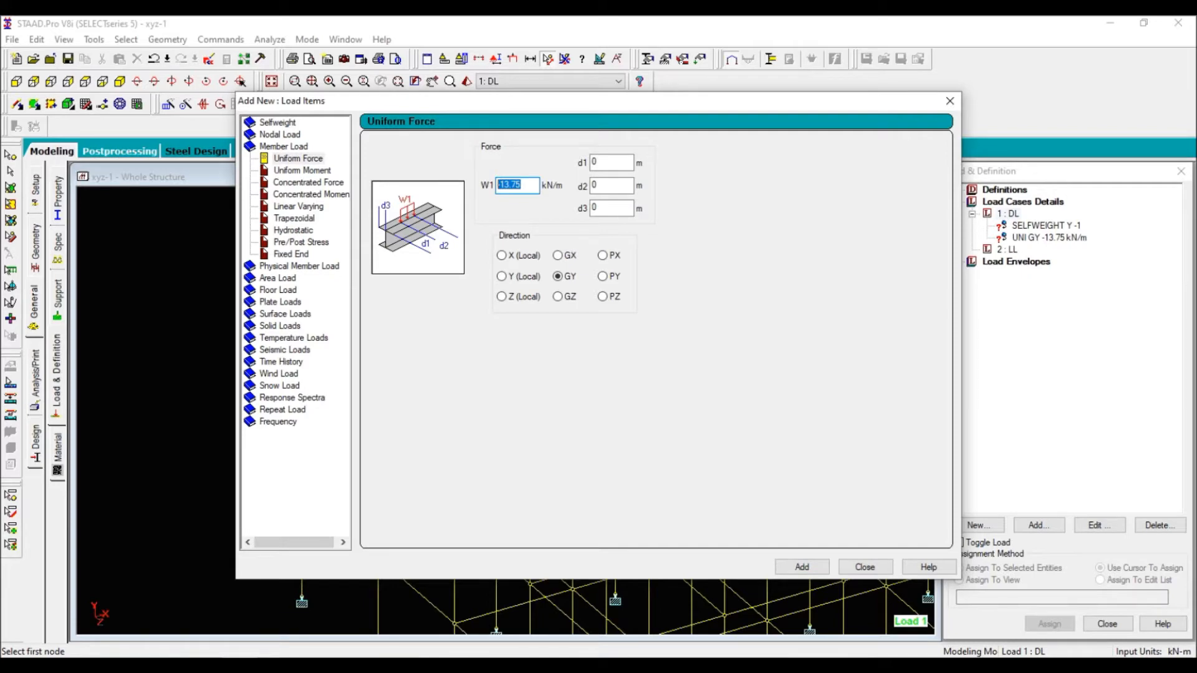
left_click(272, 665)
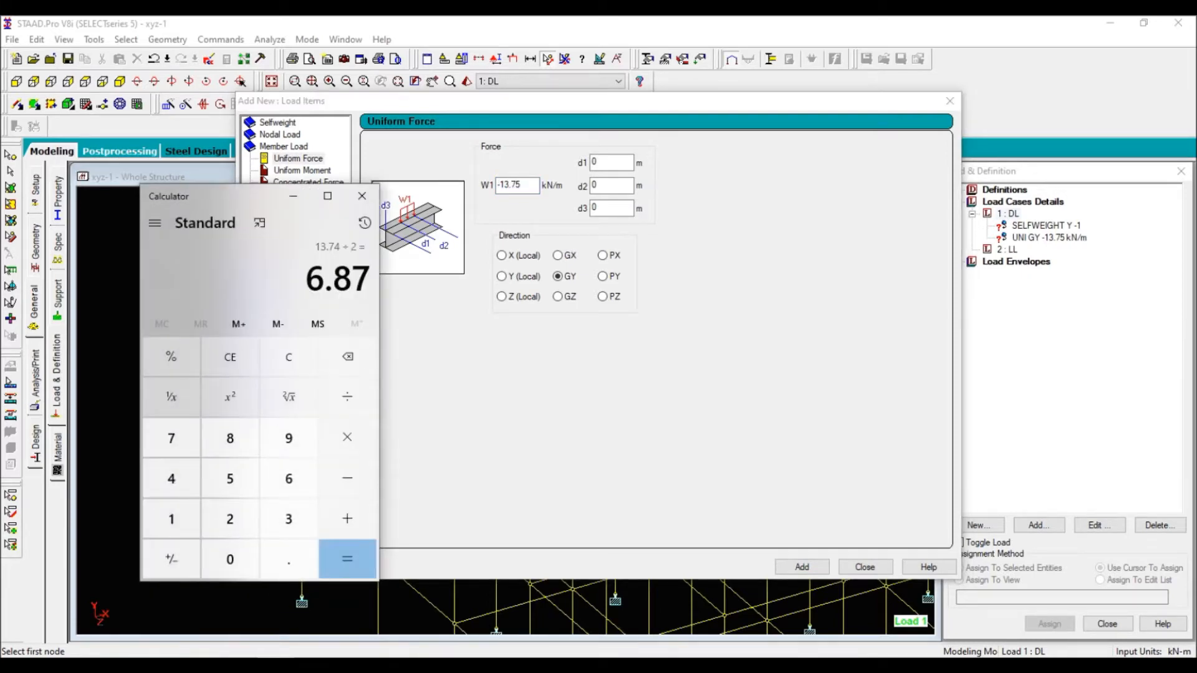
left_click(272, 665)
type("-6.9")
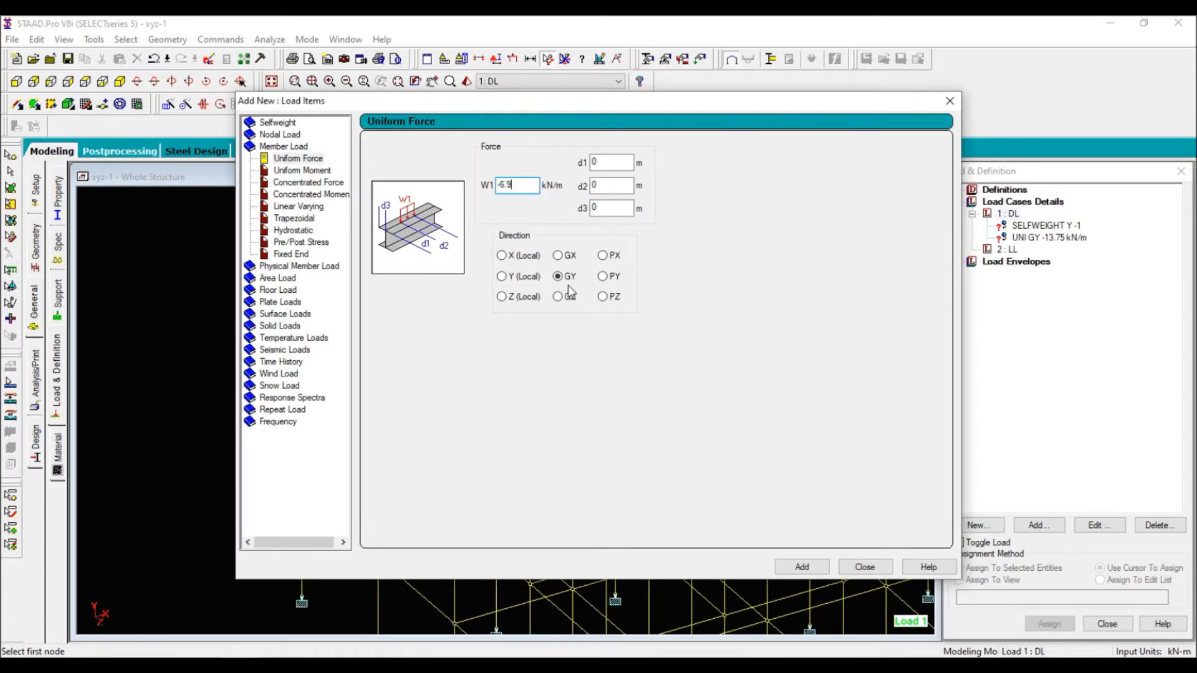
left_click(803, 567)
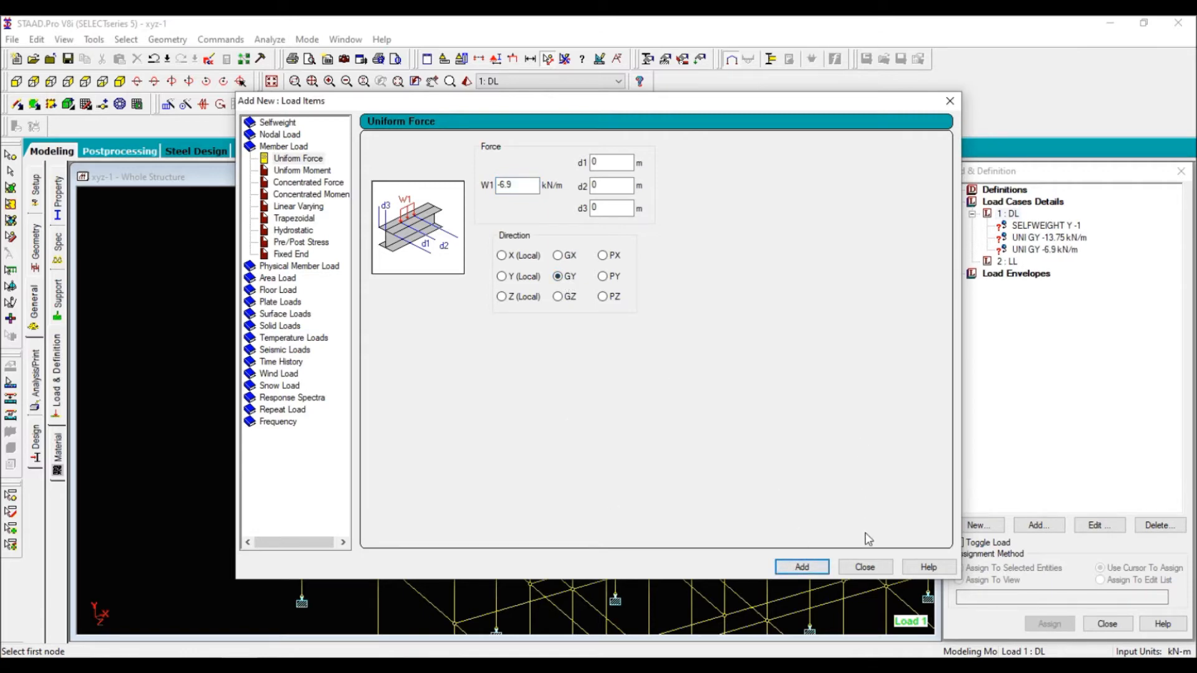
Open the floor load definition for the DL load case with its pressure ready for entry.
double_click(282, 147)
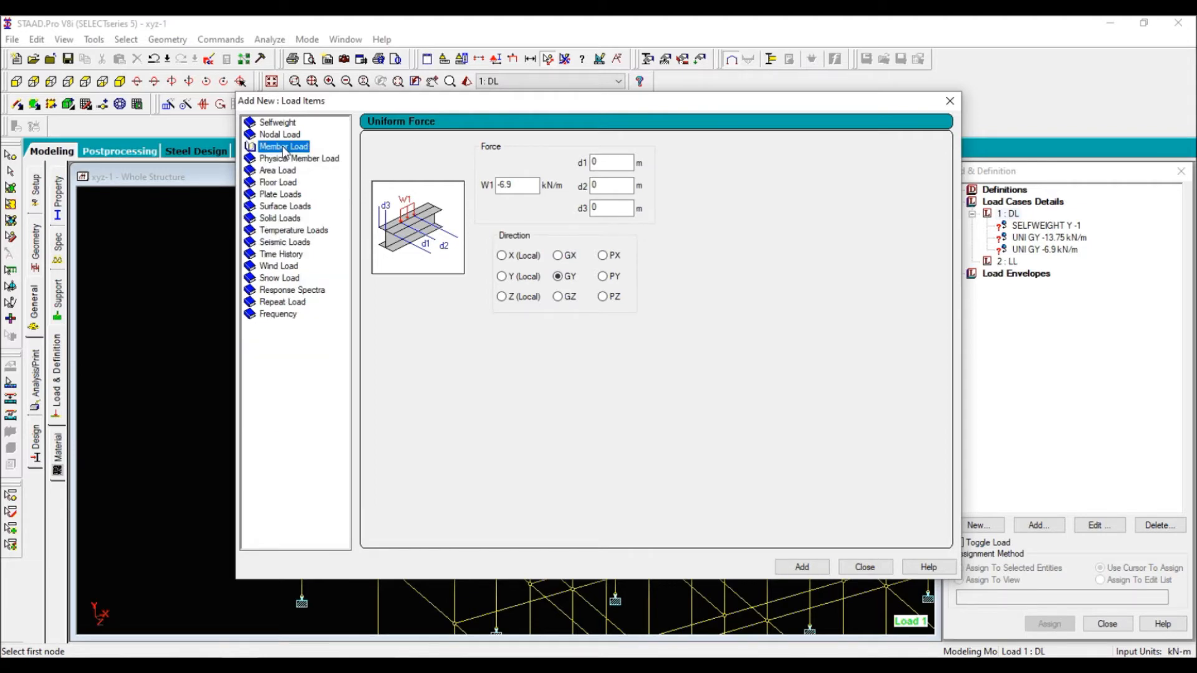
double_click(280, 182)
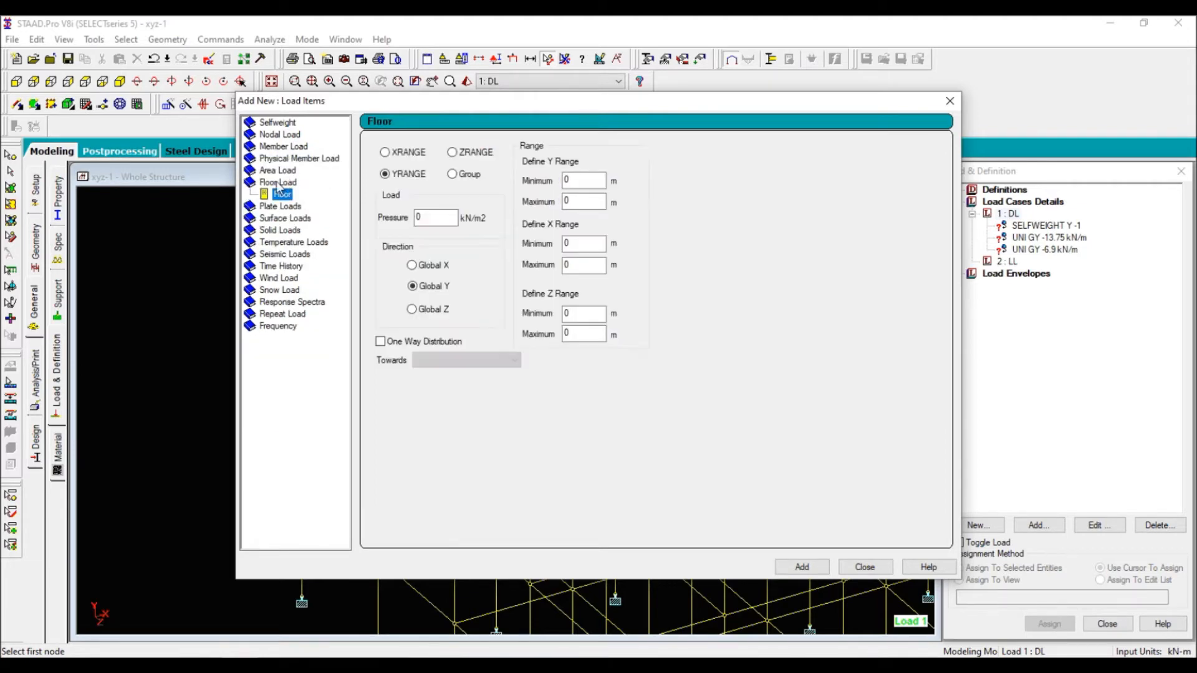
double_click(419, 217)
Switch to Calculator and multiply the slab thickness of 0.125 by 25 to get the floor pressure.
key("alt+Tab")
left_click_drag(235, 198, 614, 151)
left_click(661, 316)
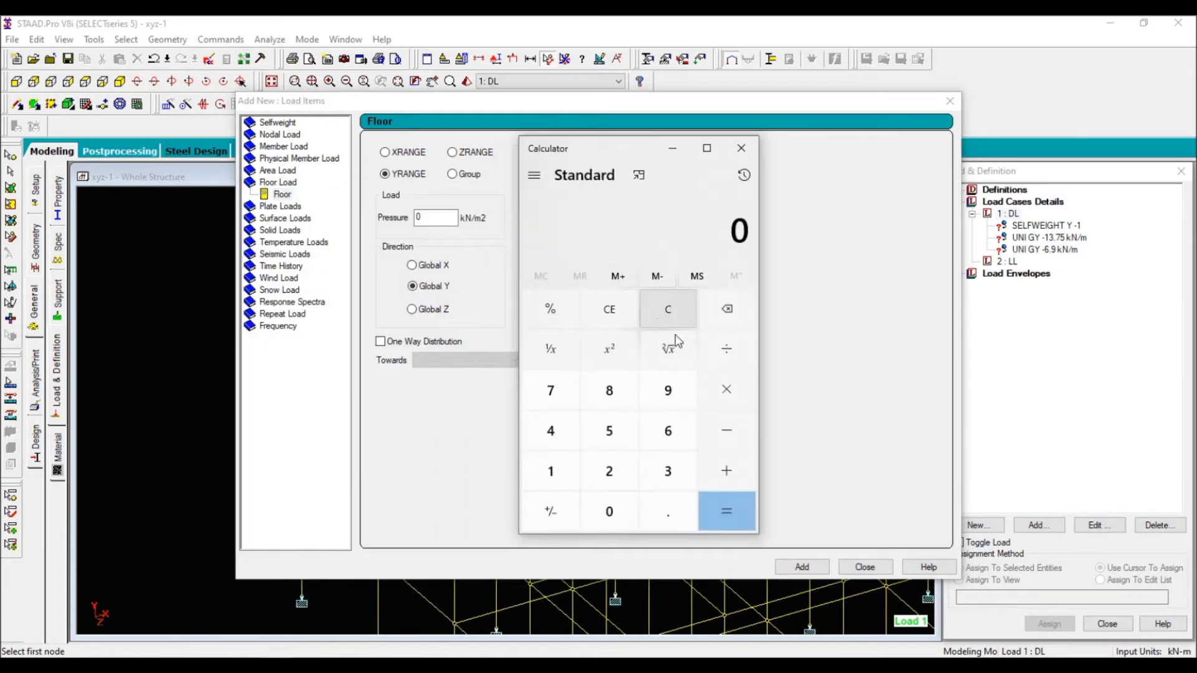
left_click(666, 515)
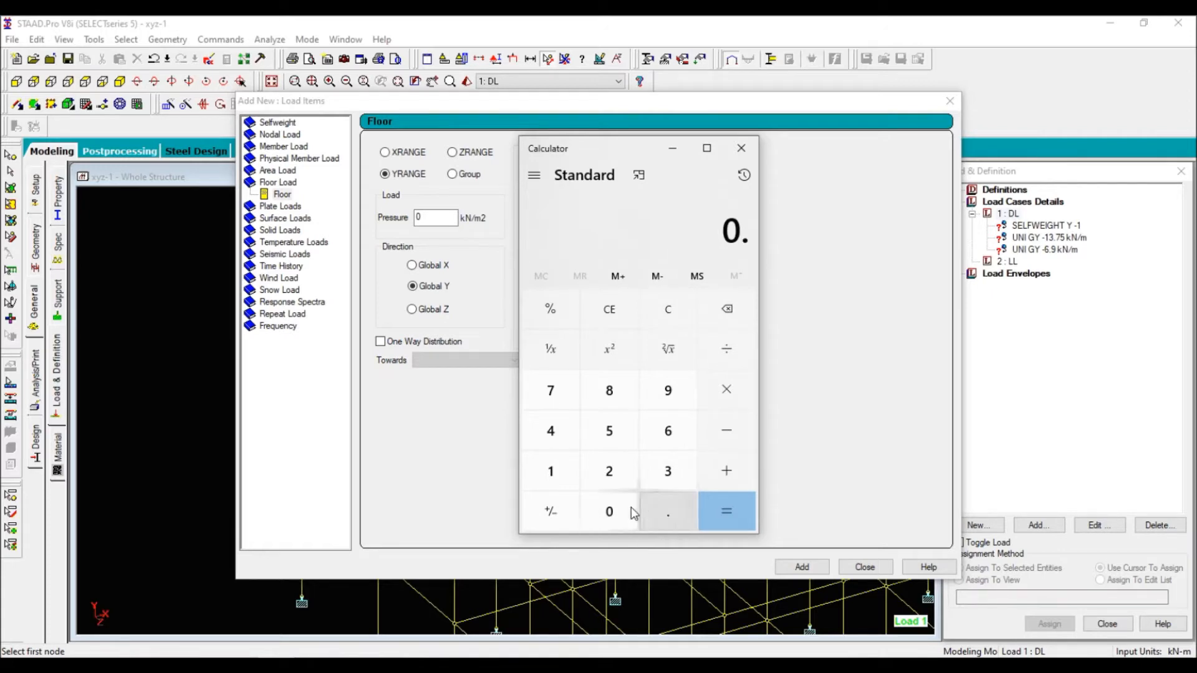
left_click(551, 473)
left_click(608, 474)
left_click(616, 433)
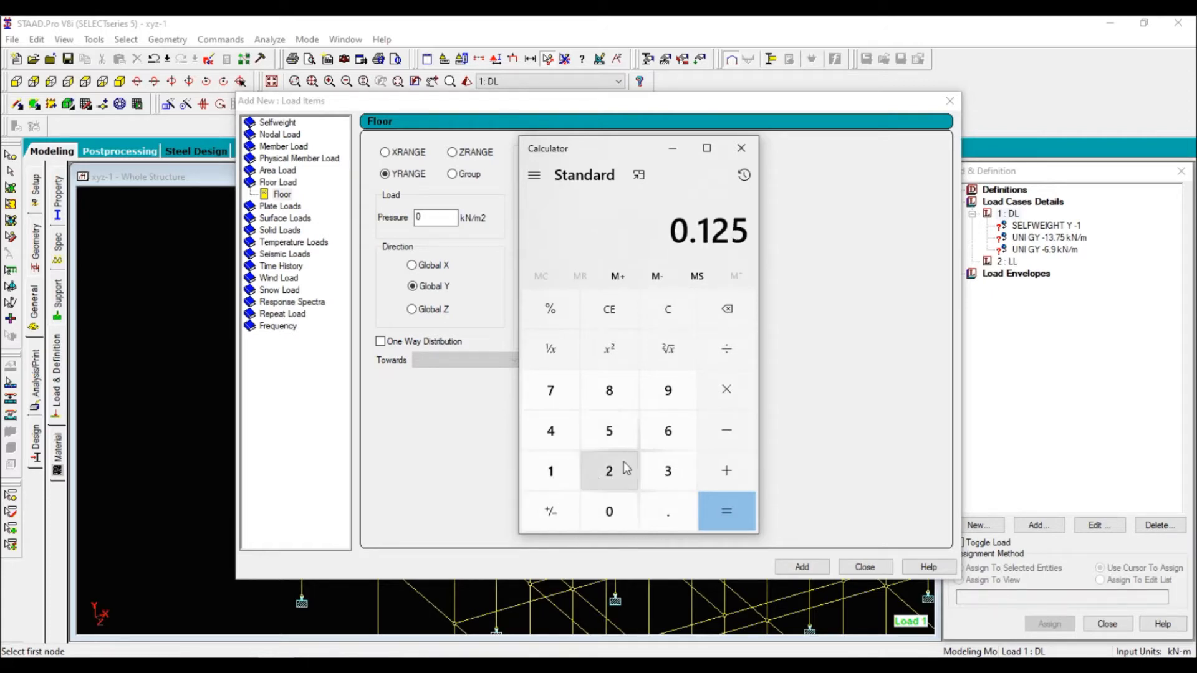
left_click(729, 388)
left_click(633, 465)
left_click(627, 439)
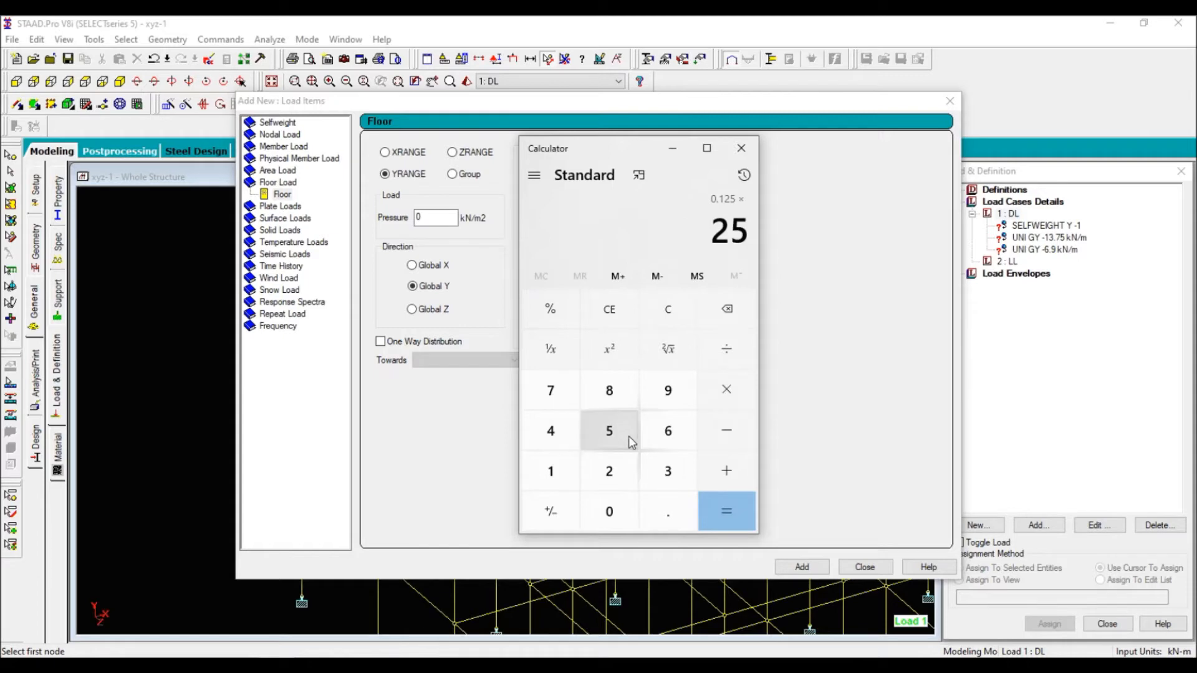
left_click(729, 510)
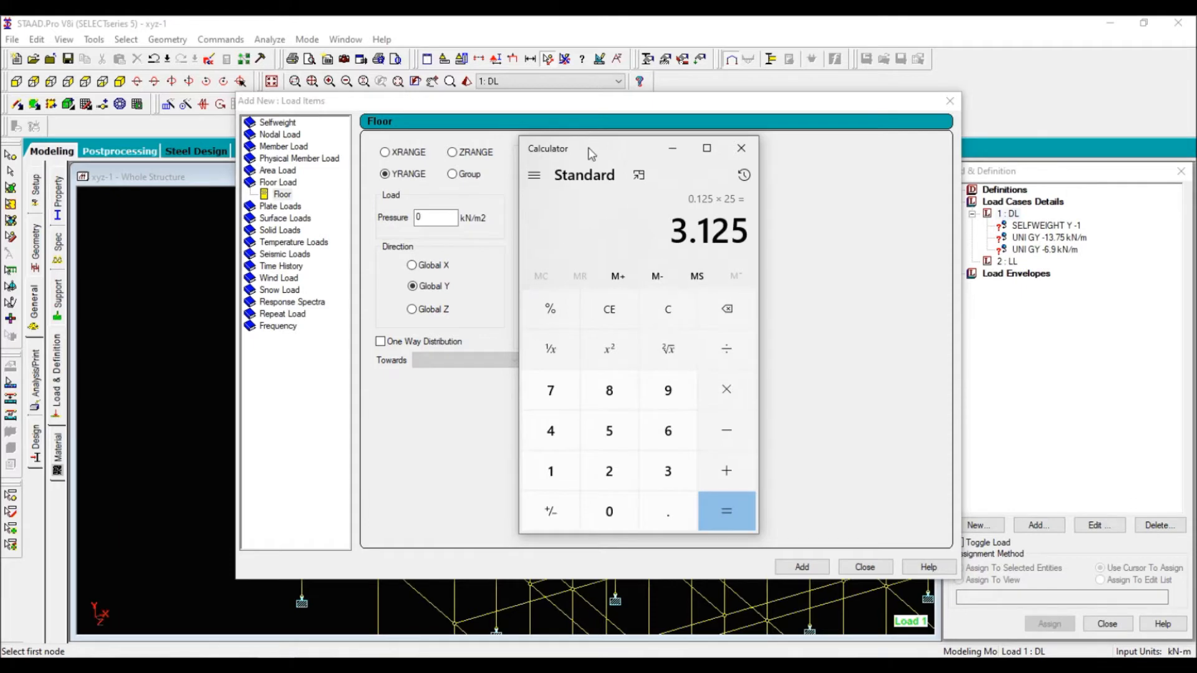
left_click_drag(591, 154, 825, 147)
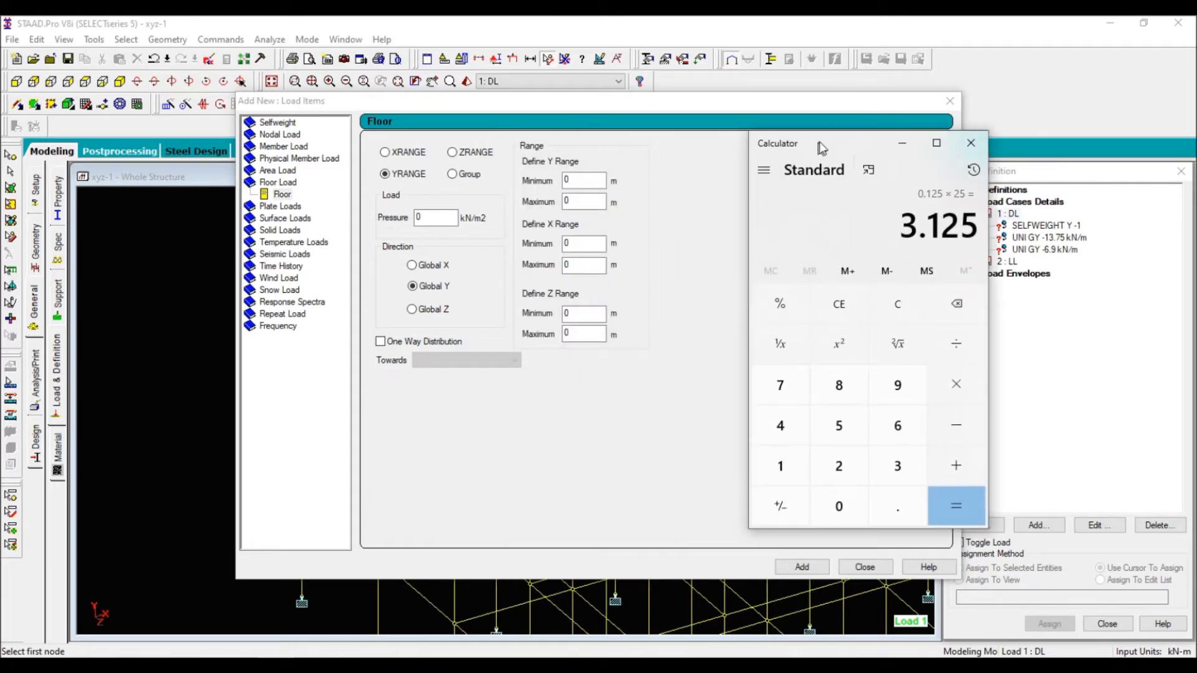
Accept the auto save and set the floor load pressure to -3.125 kN/m2.
double_click(435, 220)
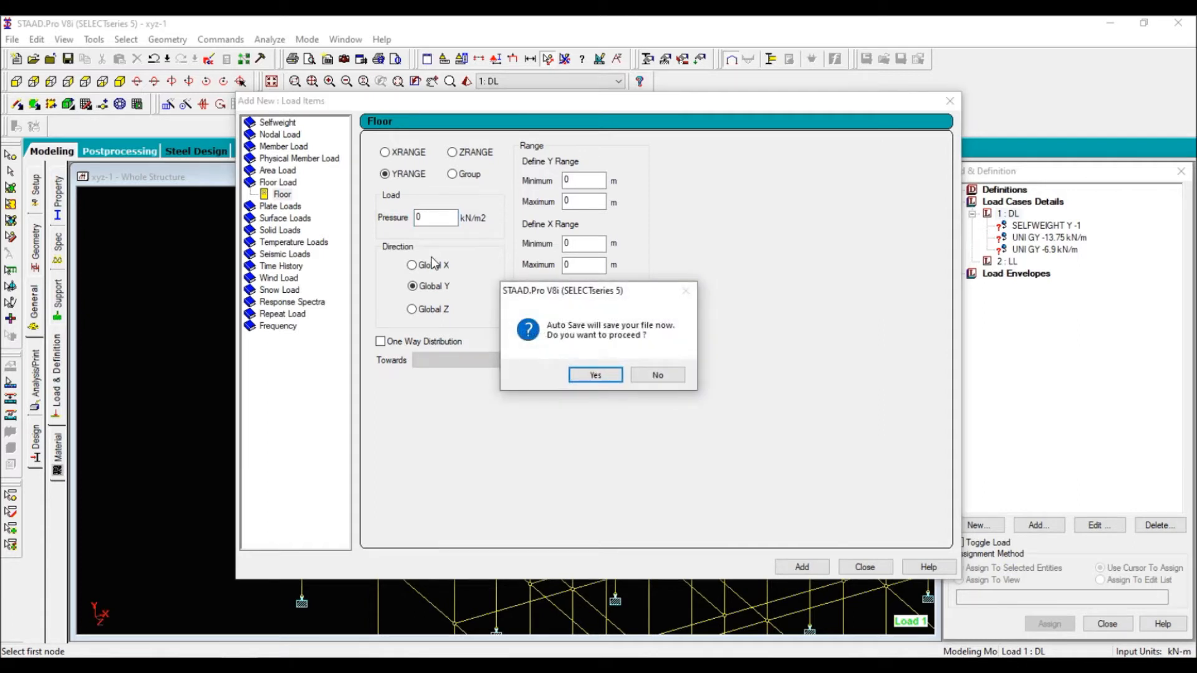
left_click(585, 374)
left_click(510, 368)
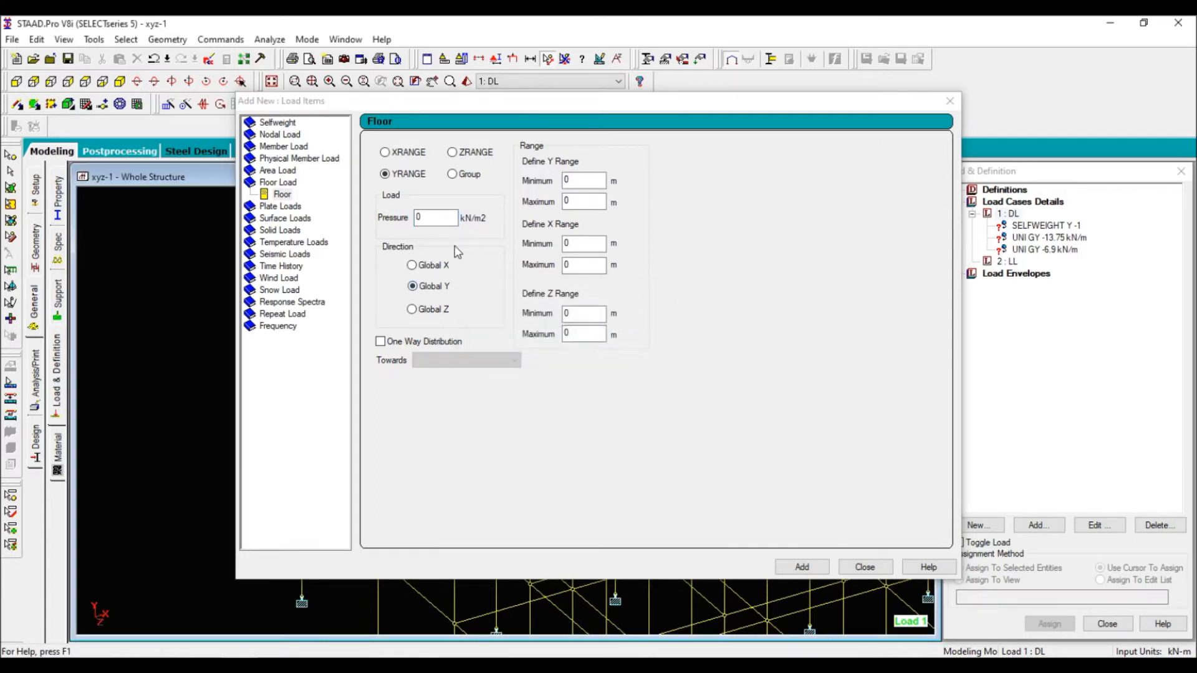
type("-3.125")
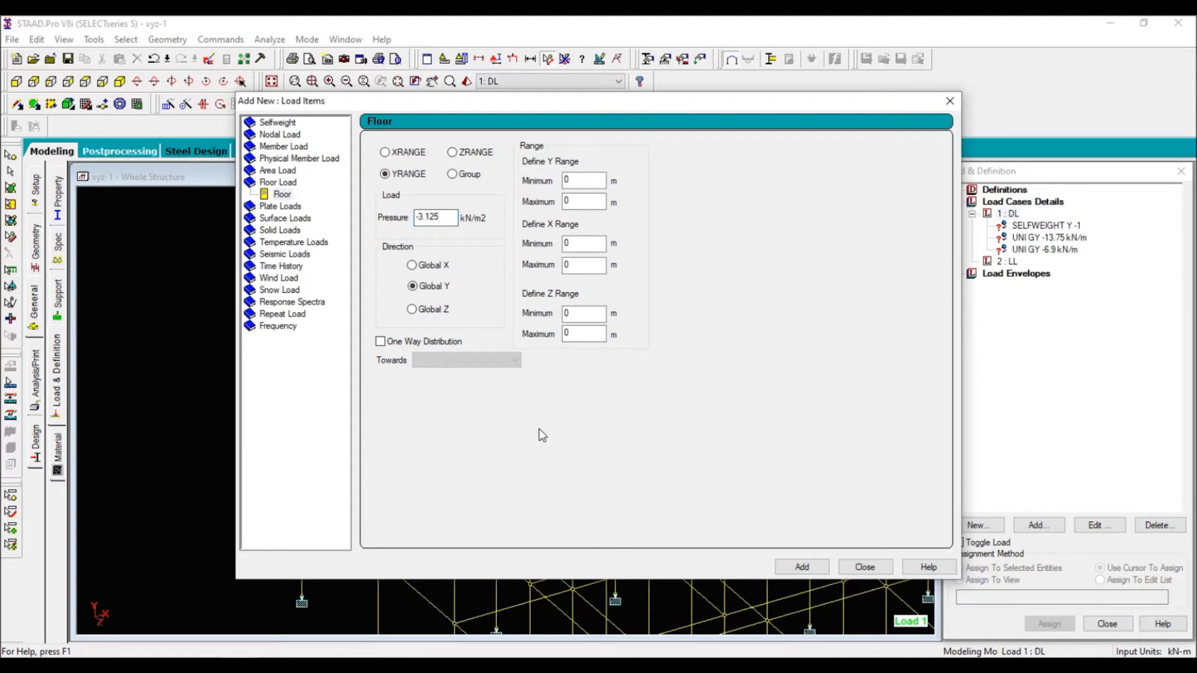
Uncover the frame, leave the distance measuring tool, and look up the coordinates of the top corner node.
left_click_drag(433, 105, 504, 70)
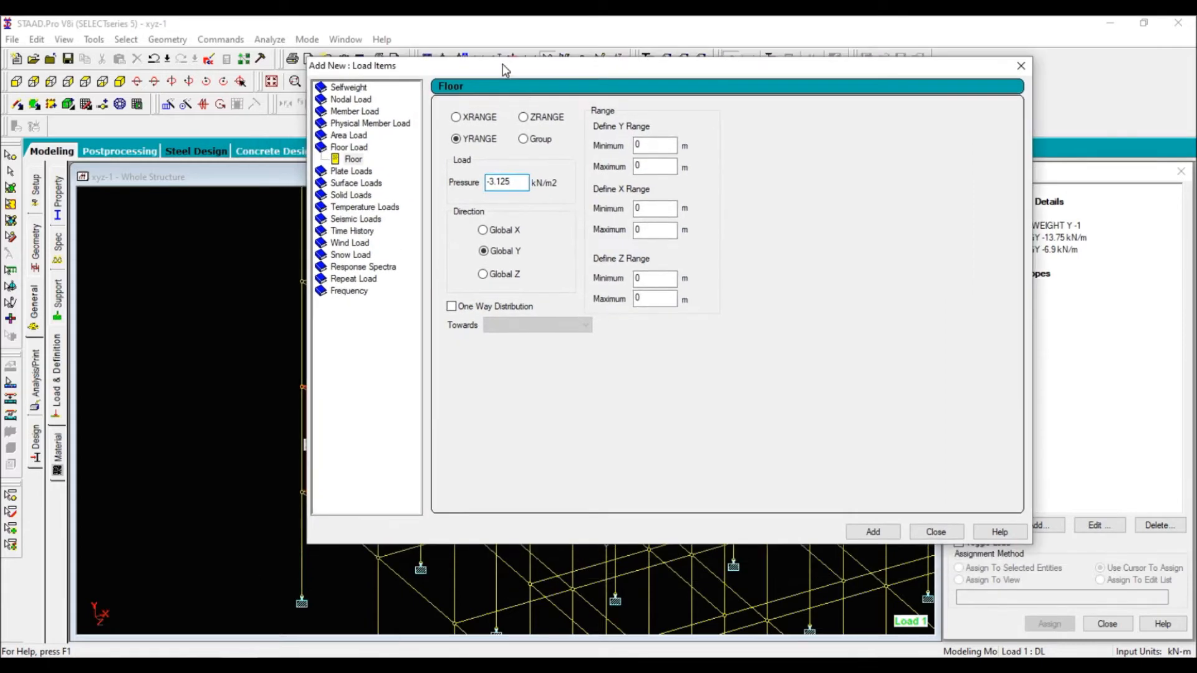
left_click_drag(622, 67, 466, 98)
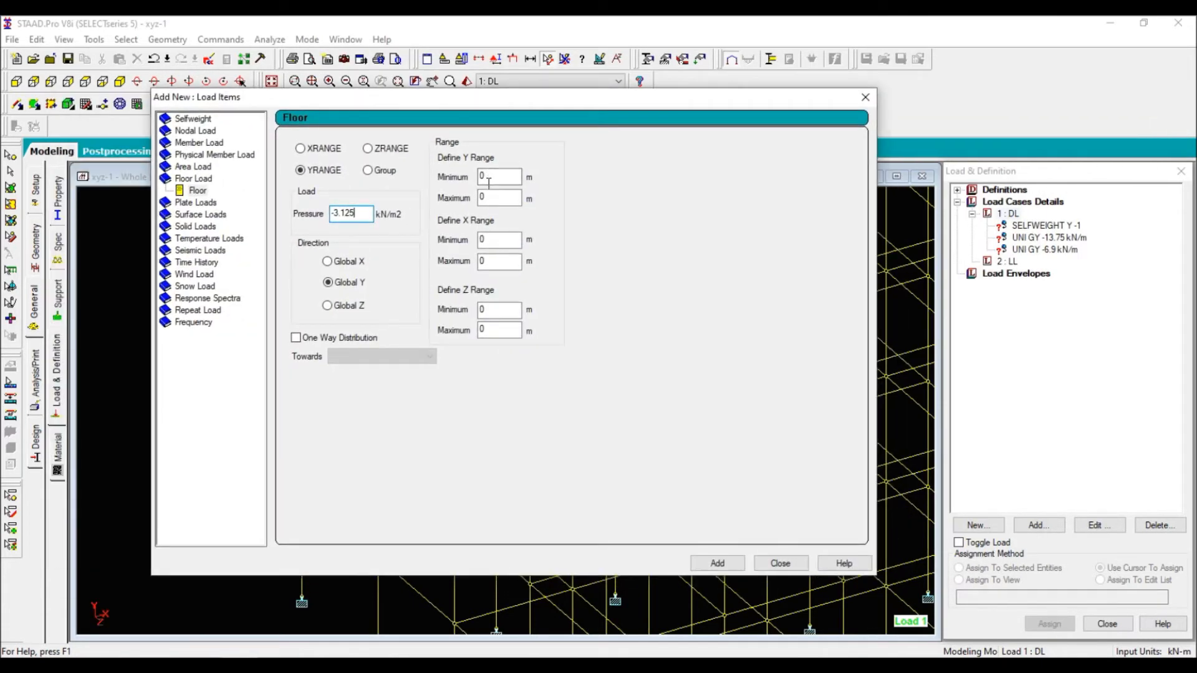
left_click_drag(550, 101, 956, 109)
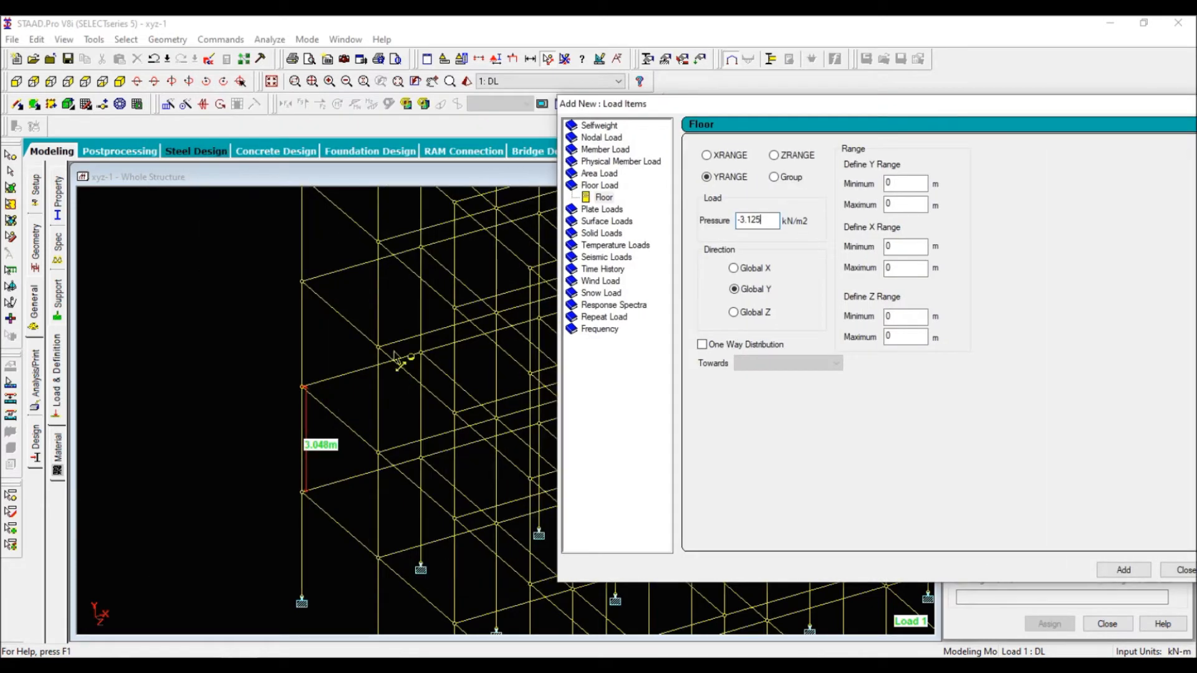
left_click_drag(798, 110, 705, 118)
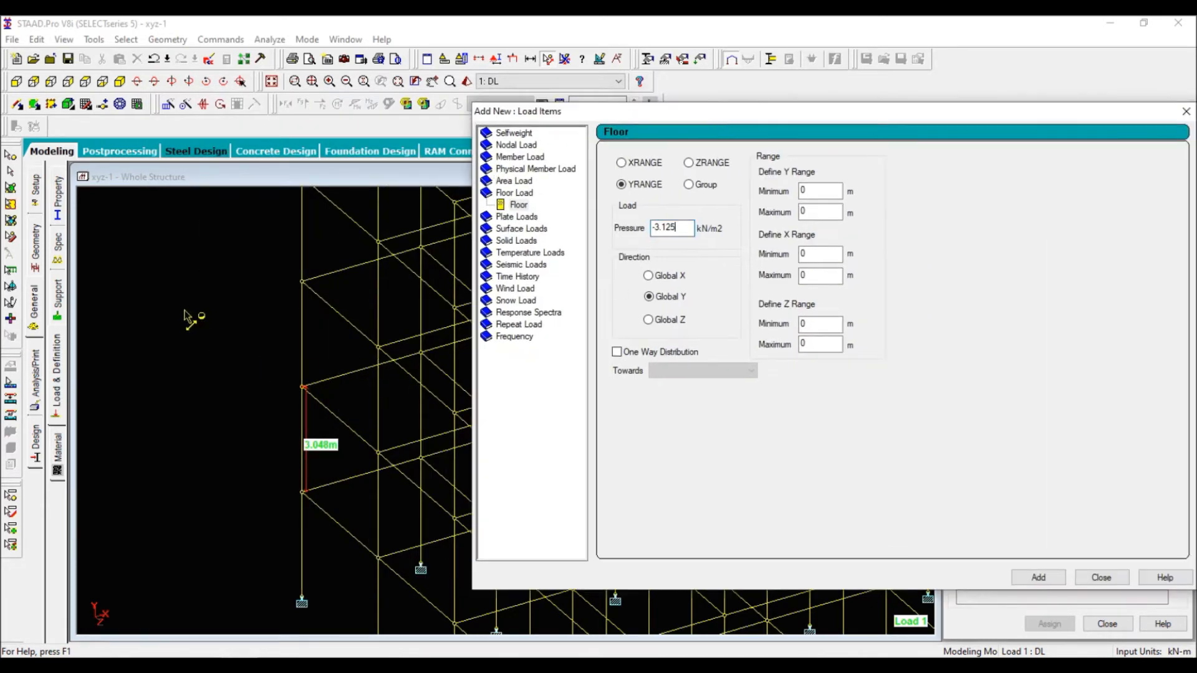
right_click(185, 311)
key("Escape")
scroll(257, 497, "down", 2)
middle_click_drag(277, 464, 192, 462)
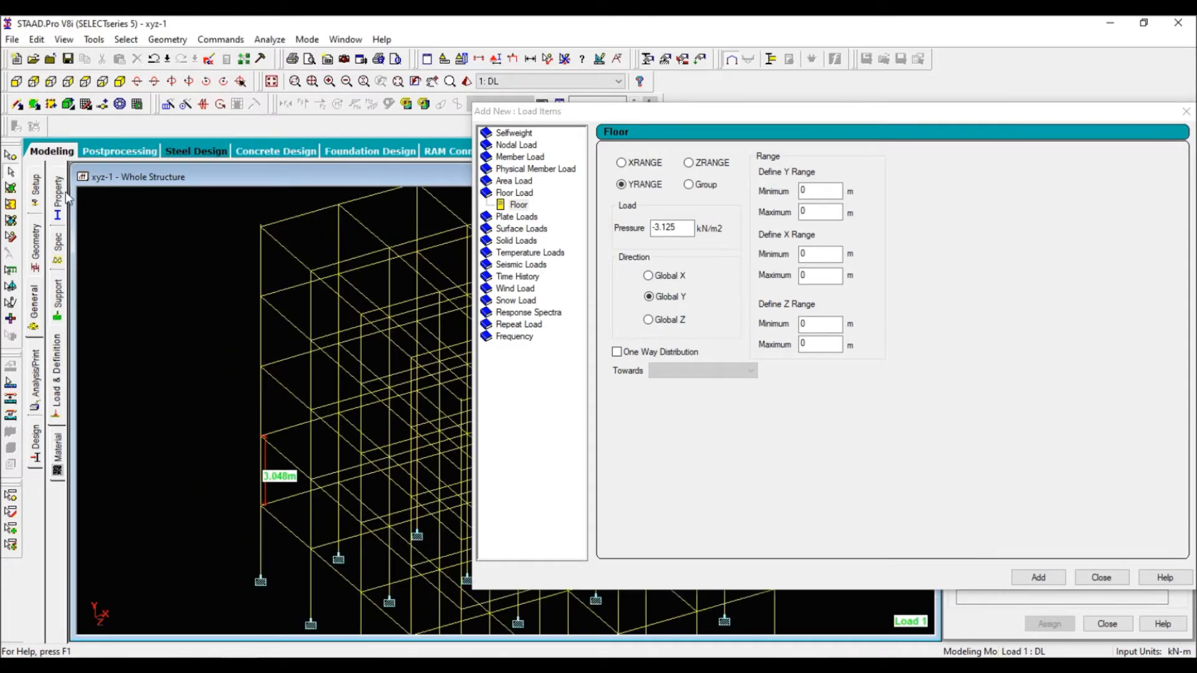
left_click(10, 155)
double_click(261, 227)
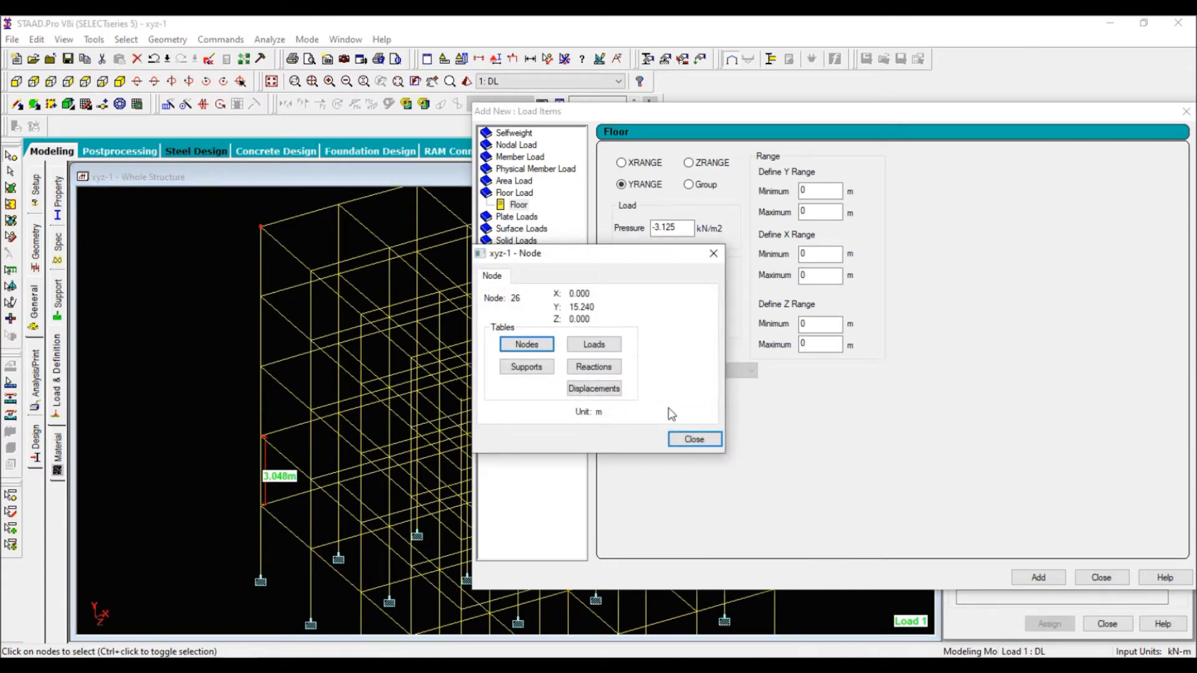
left_click(693, 440)
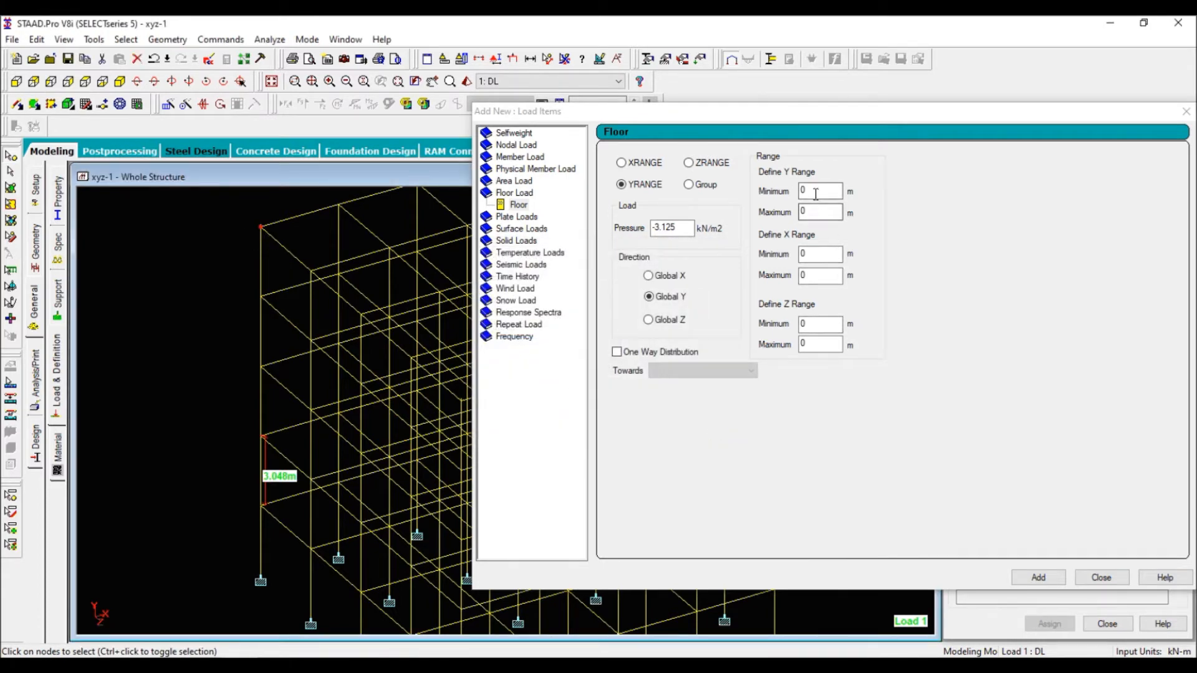
Compare the coordinates of the corner column's base node with those of its top node.
double_click(260, 577)
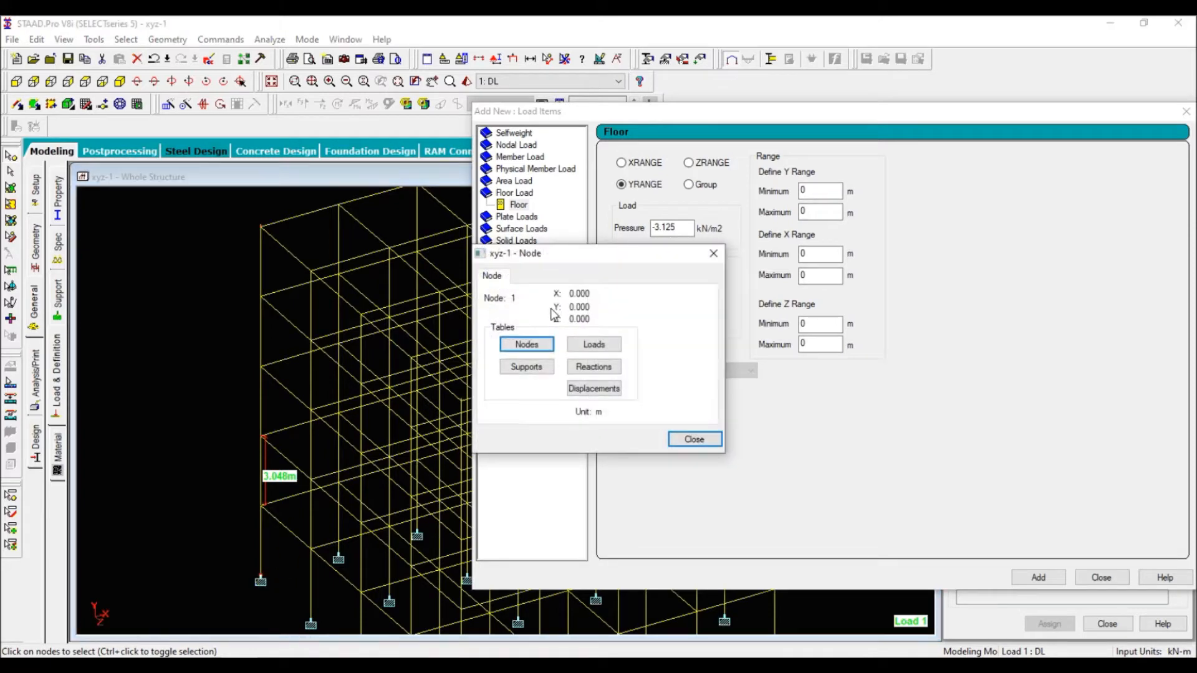
left_click(699, 440)
double_click(261, 226)
left_click(690, 440)
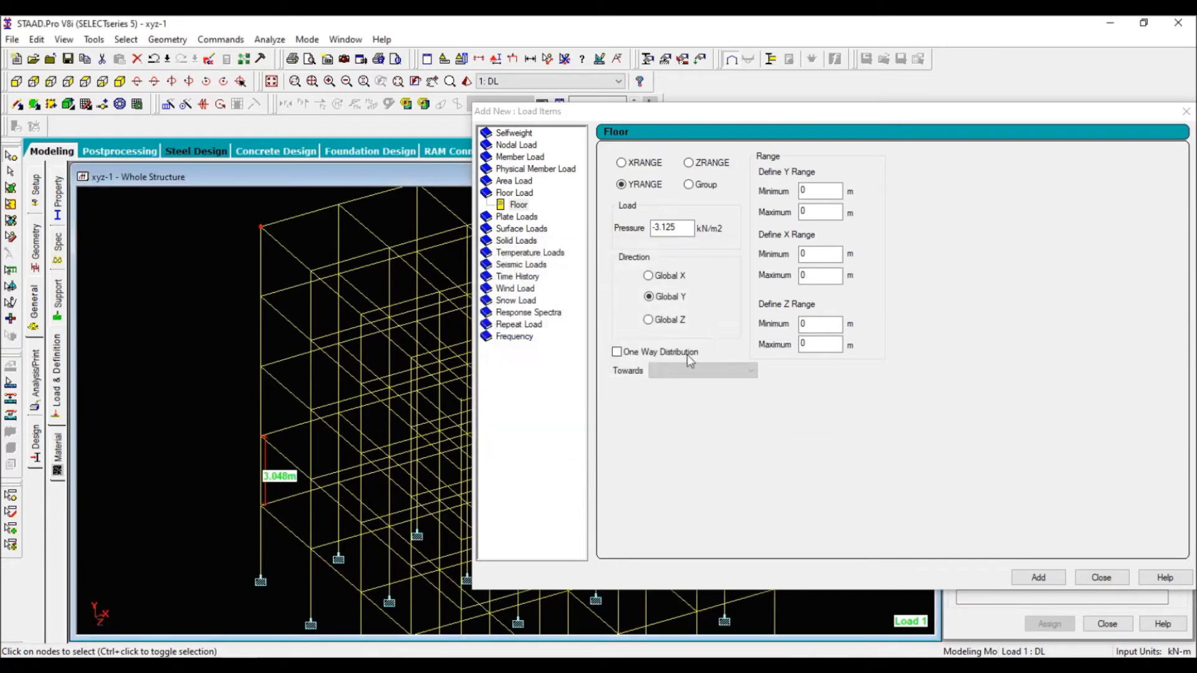
double_click(262, 230)
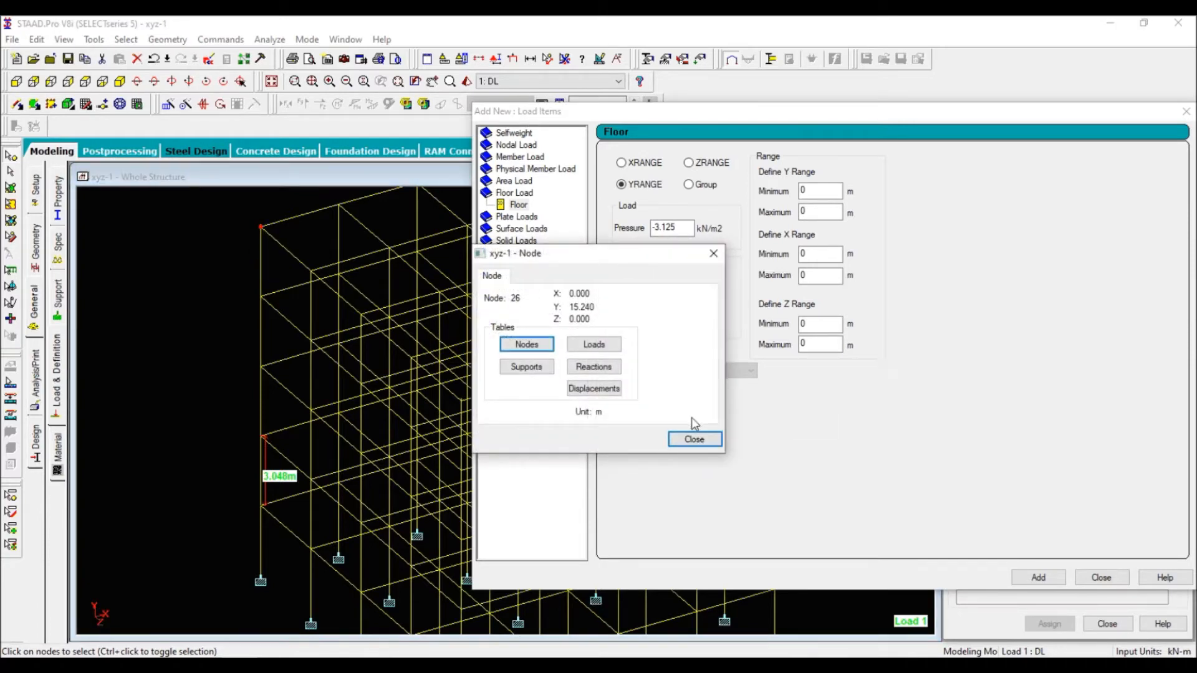
left_click(694, 439)
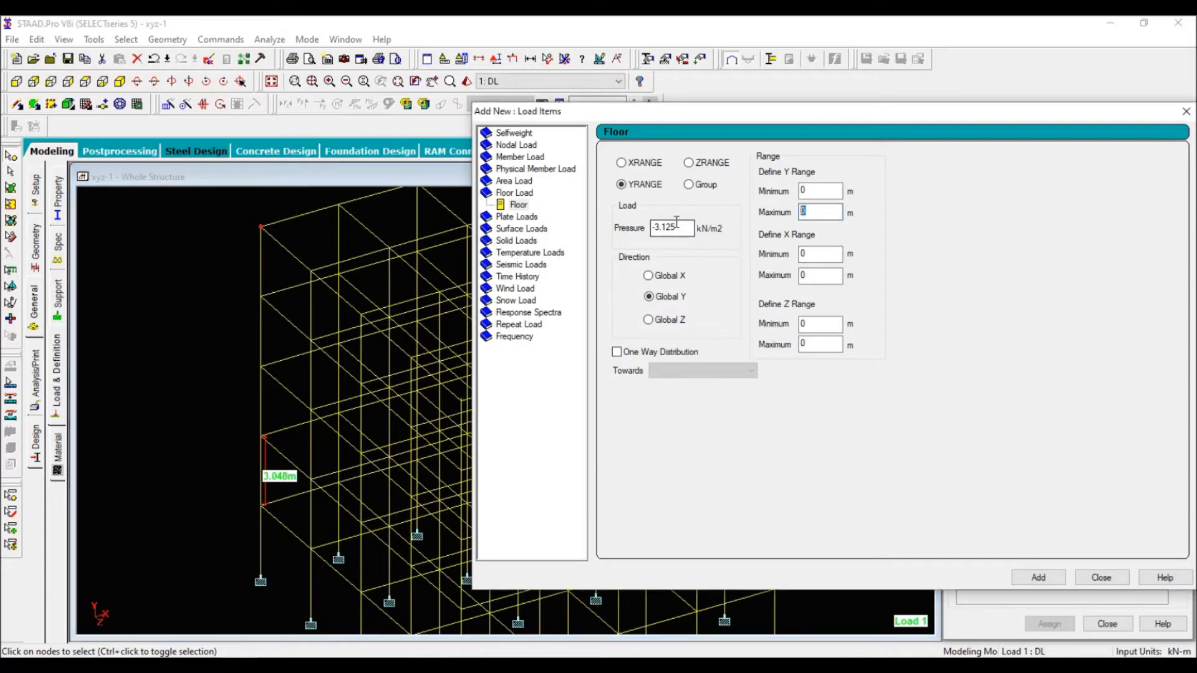
Set the floor load's maximum Y range to 15.240 m, add it to the DL case and close the load items dialog.
type("15.24")
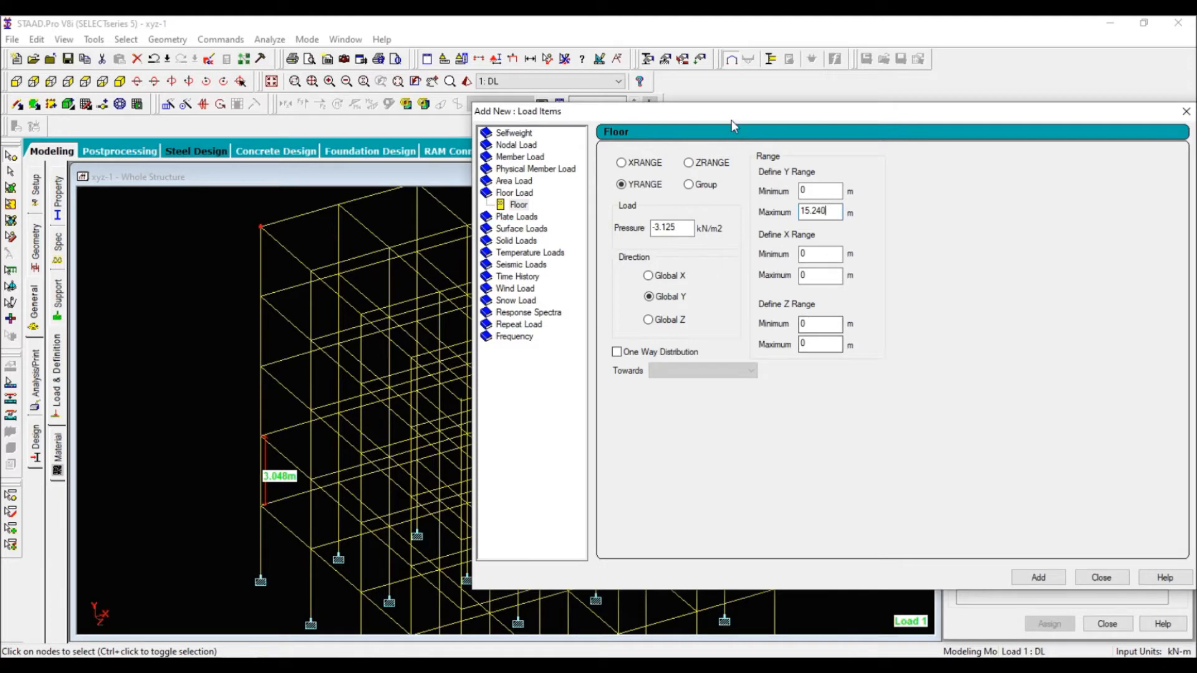
left_click_drag(731, 119, 693, 115)
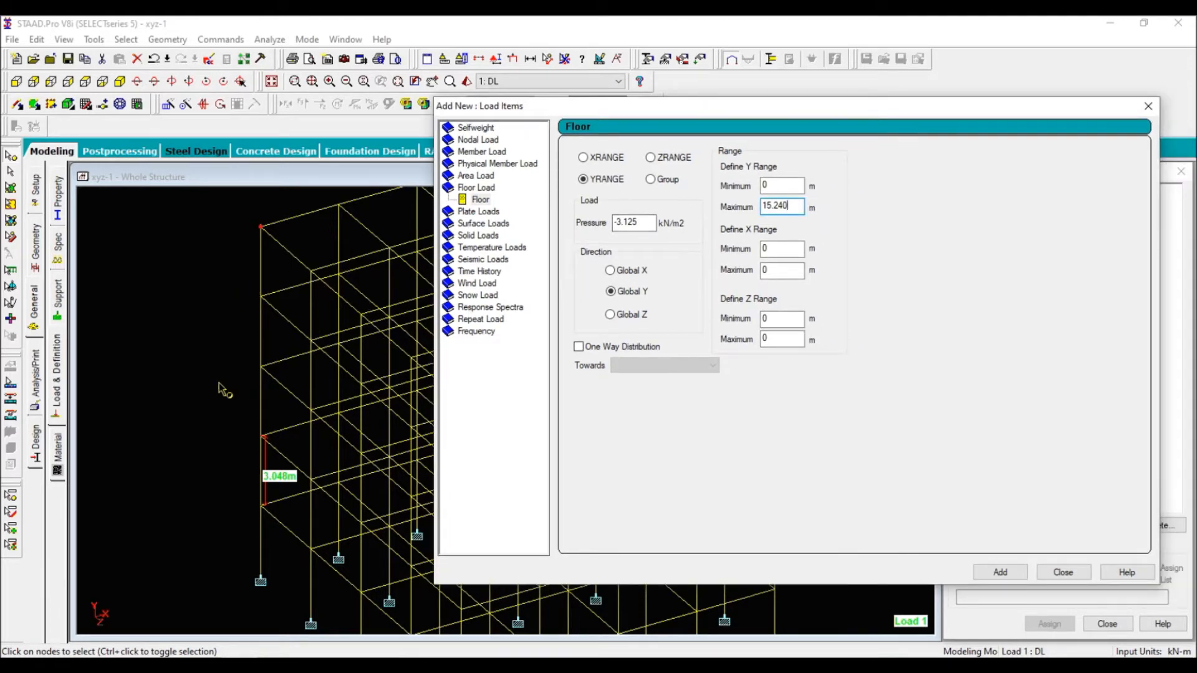
scroll(219, 383, "down", 4)
middle_click_drag(292, 419, 110, 368)
scroll(156, 454, "down", 3)
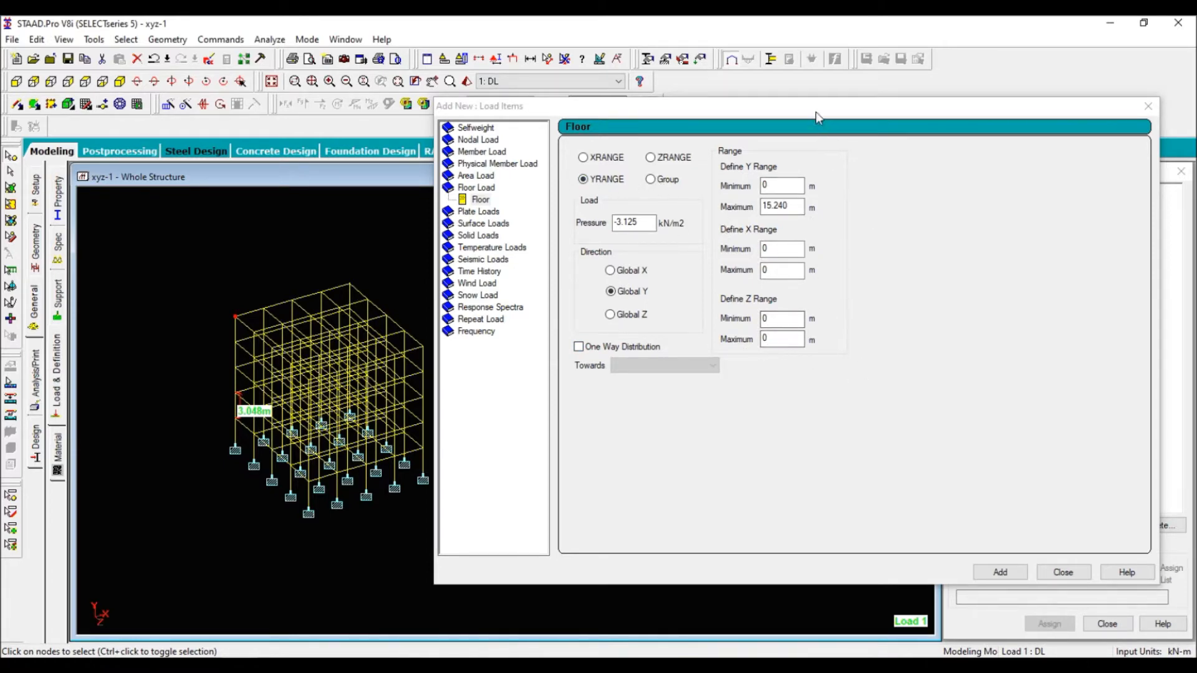
left_click_drag(816, 111, 763, 71)
left_click(946, 532)
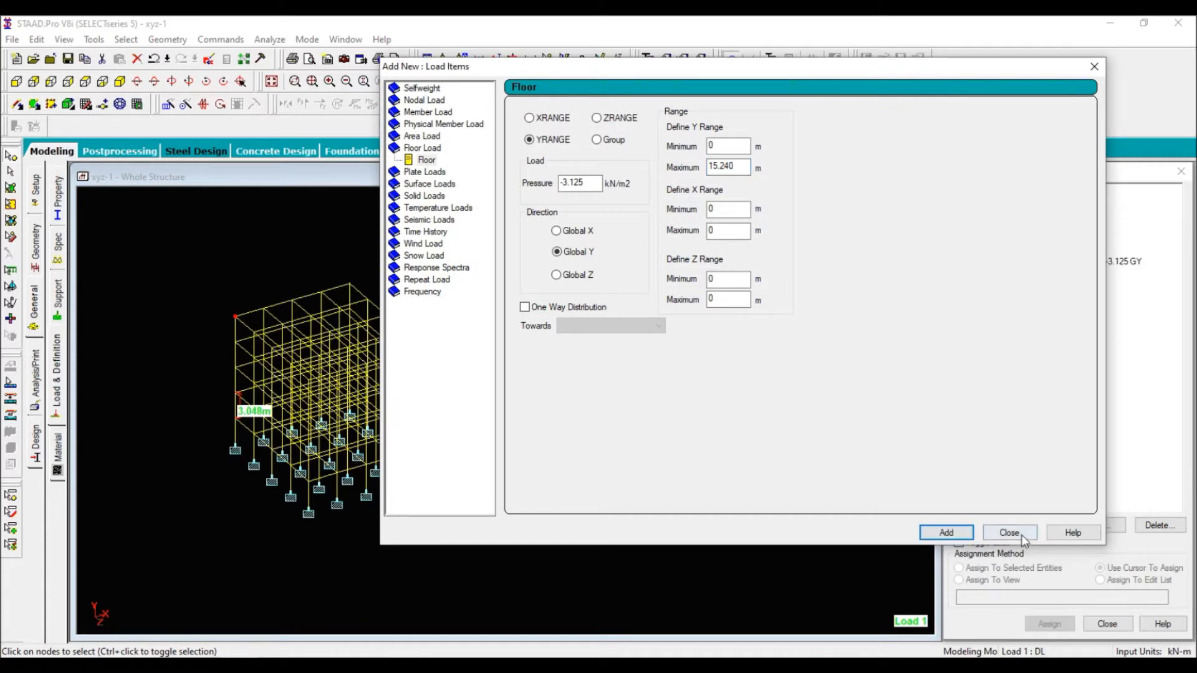
left_click(1017, 535)
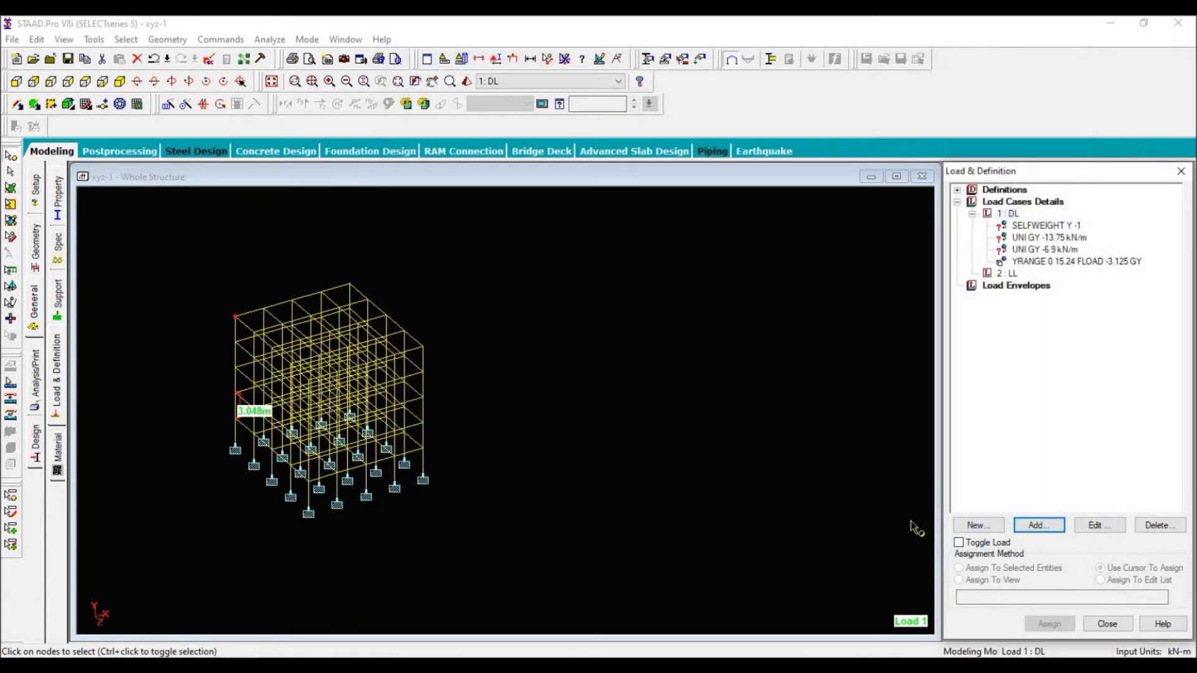
Display the new floor load on the model and examine its distribution across all storeys.
left_click(1054, 262)
scroll(414, 454, "up", 3)
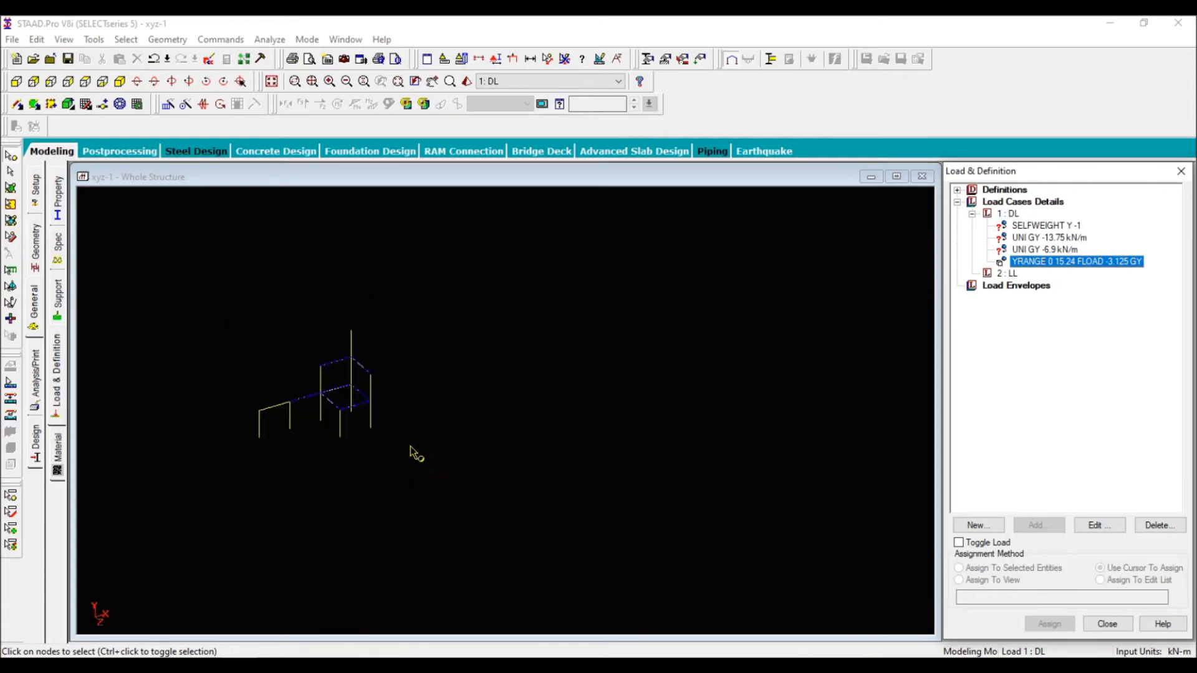
middle_click_drag(374, 454, 523, 469)
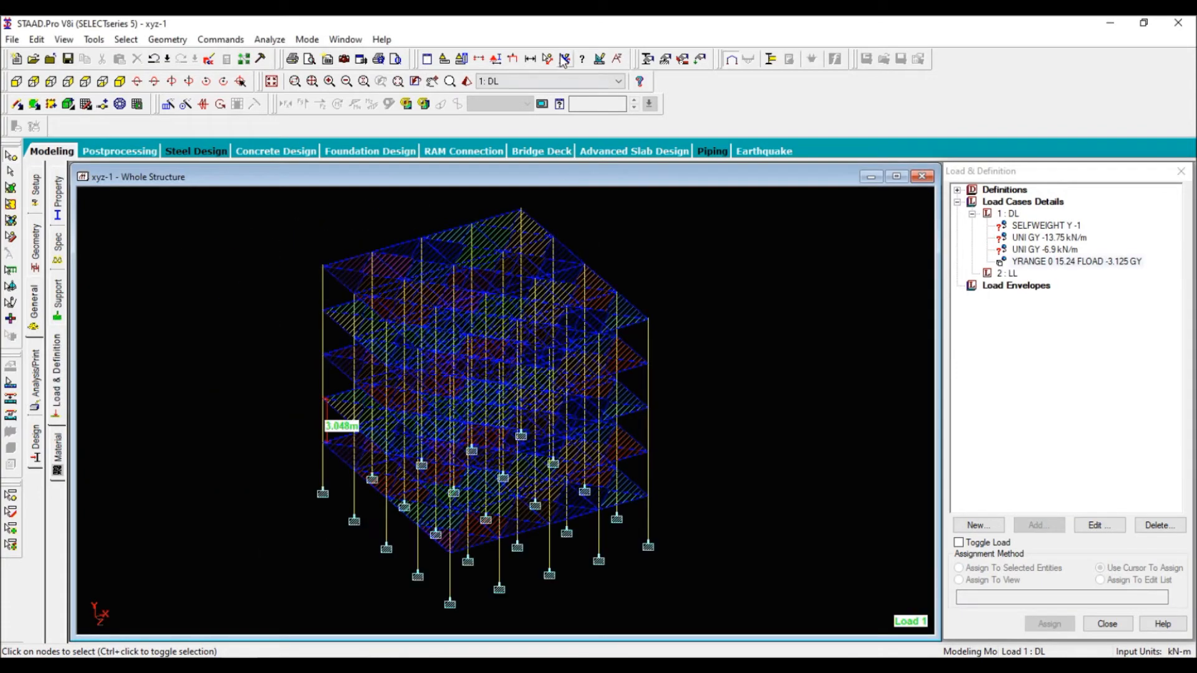
scroll(499, 458, "up", 3)
middle_click_drag(705, 452, 673, 451)
Assign the SELFWEIGHT Y -1 load item of the DL case to every member in the view.
left_click(1060, 227)
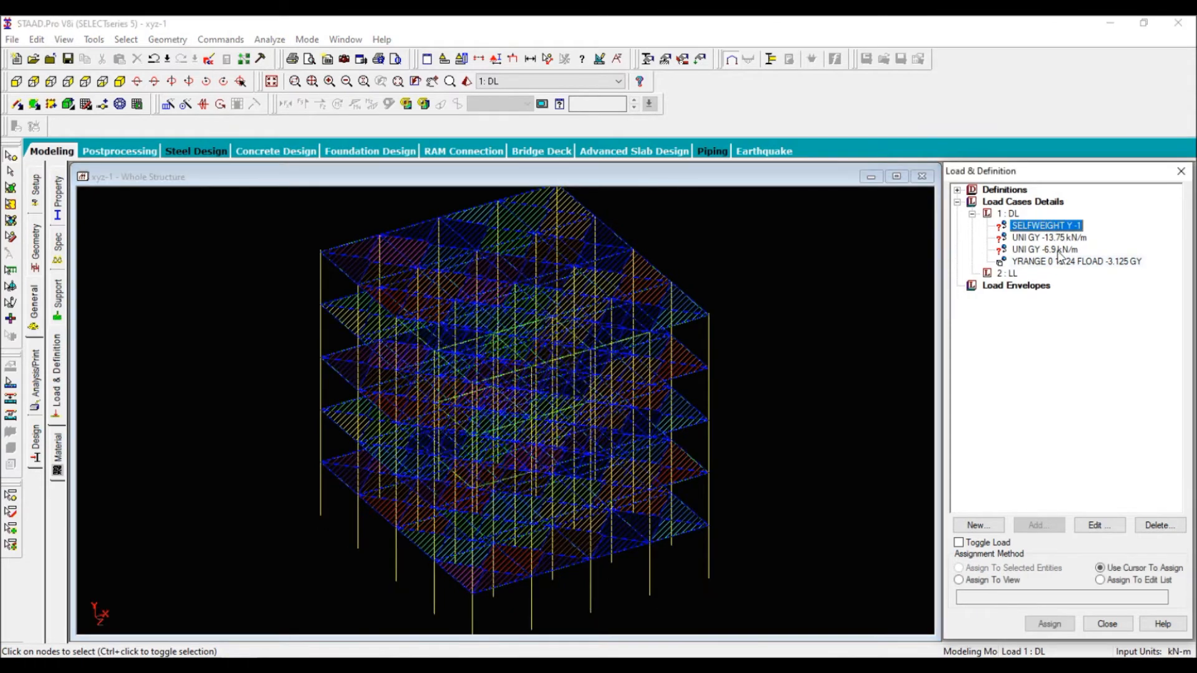
left_click(1000, 584)
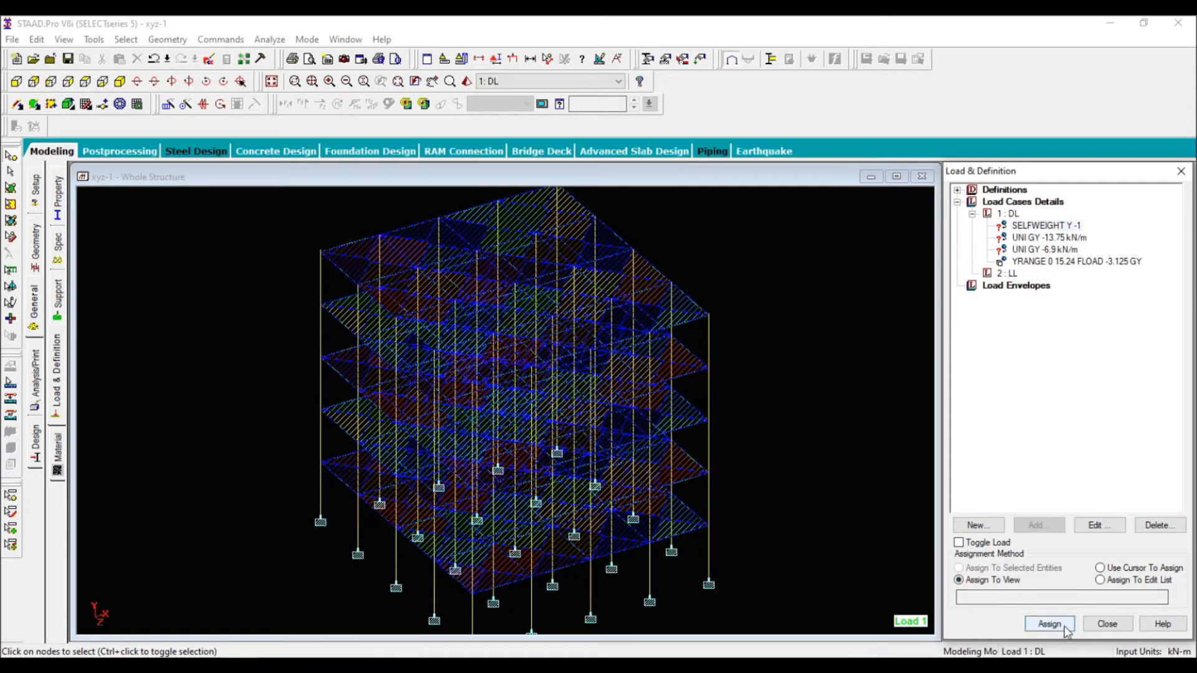
left_click(1049, 624)
left_click(1114, 446)
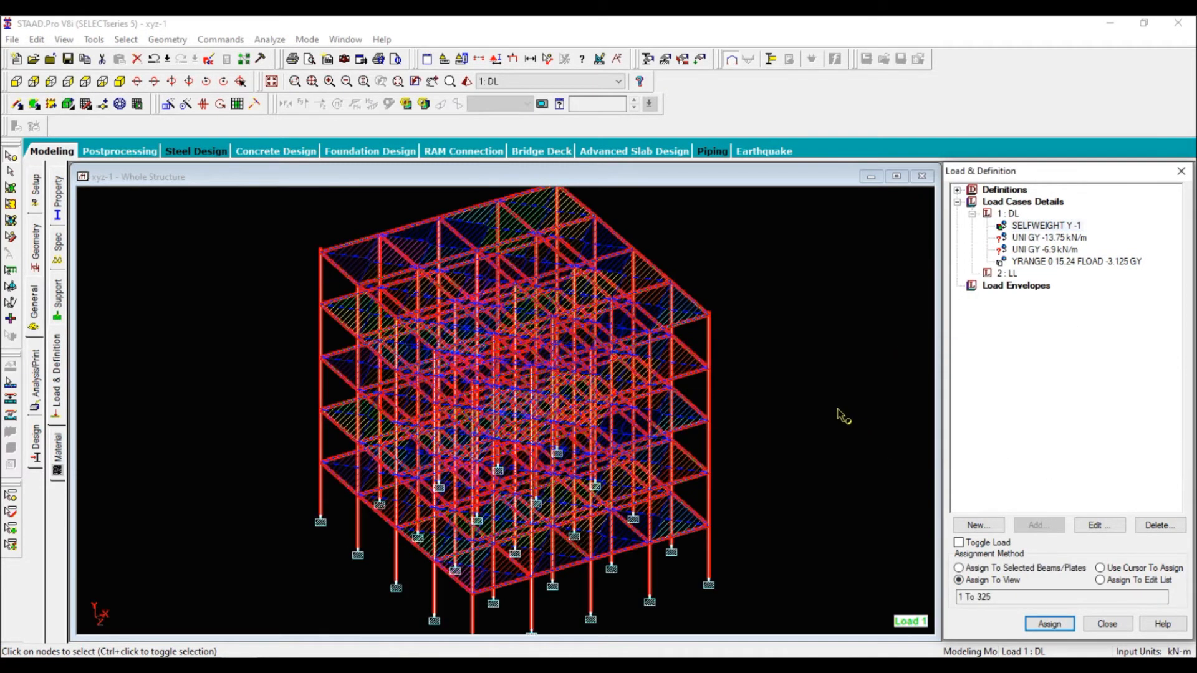
scroll(621, 446, "up", 2)
scroll(615, 440, "up", 1)
middle_click_drag(592, 452, 643, 475)
scroll(605, 450, "down", 2)
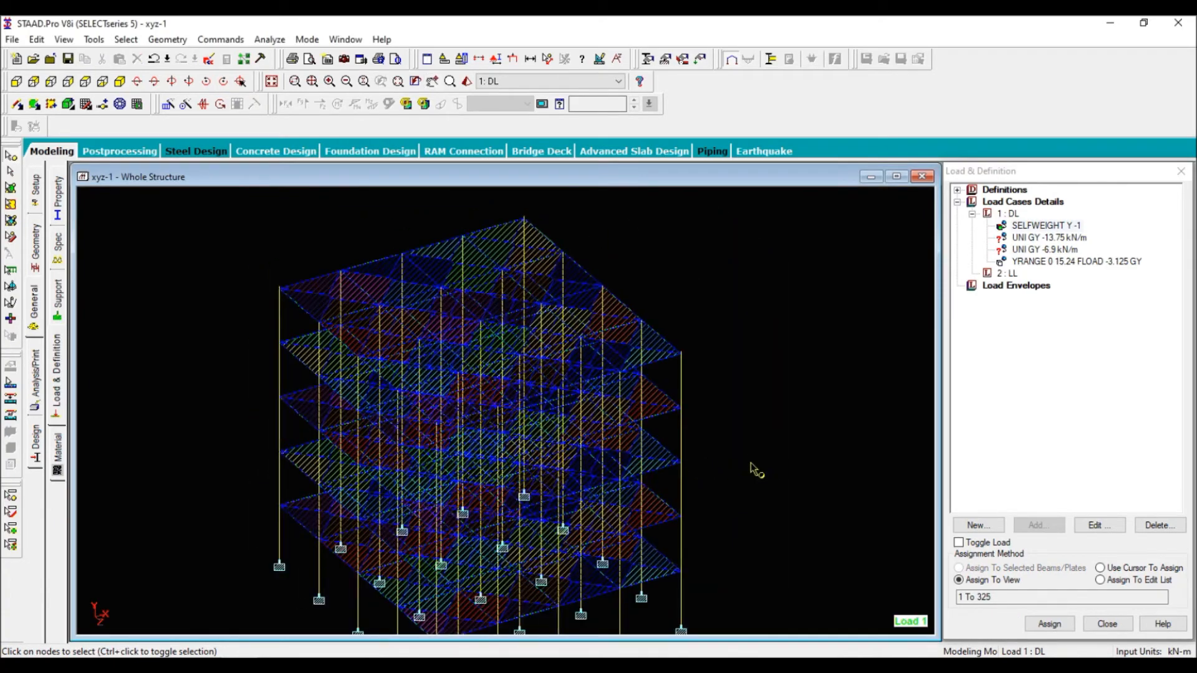
Choose the UNI GY -13.75 kN/m wall load and, in plan view, select the perimeter beams along the frame's upper edge.
left_click(1036, 239)
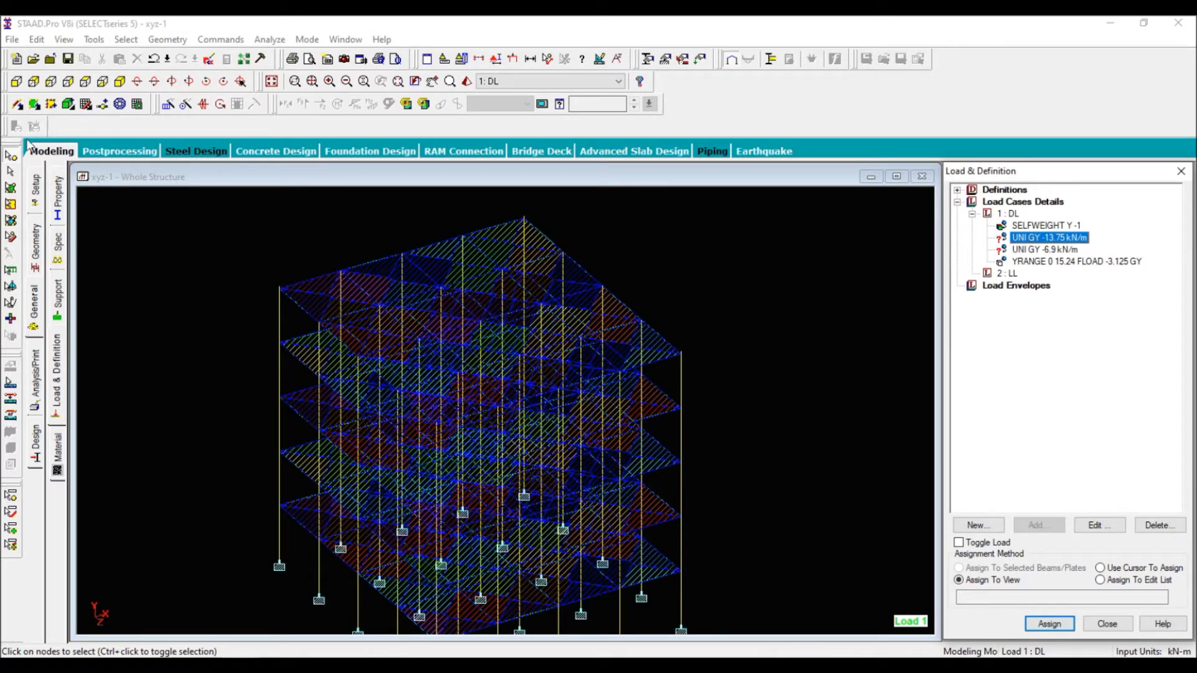
left_click(85, 81)
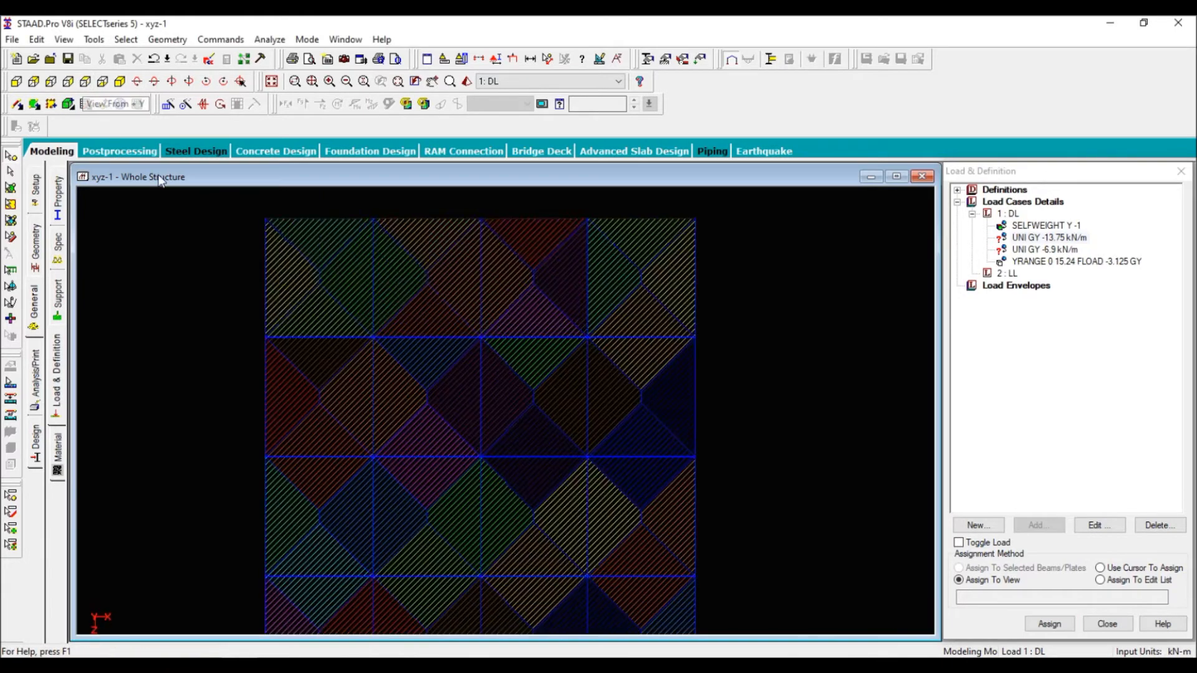
key("ctrl+b")
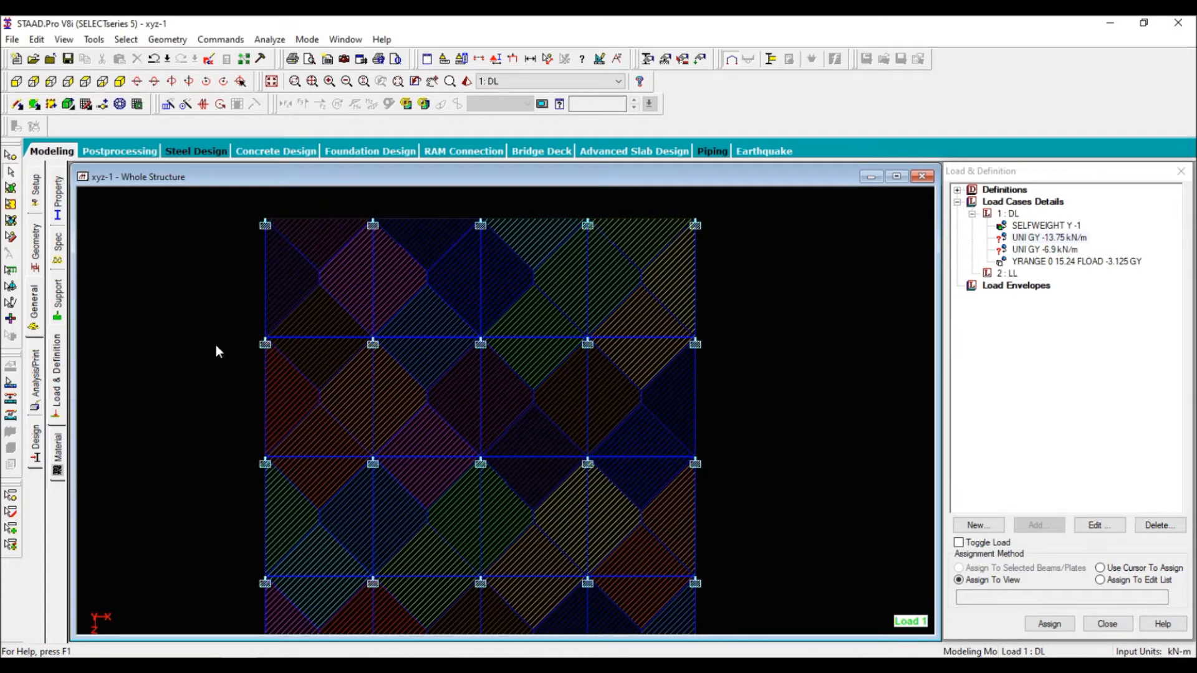
left_click(310, 218)
left_click_drag(417, 217, 413, 209, "ctrl")
left_click(531, 218, "ctrl")
left_click(643, 218, "ctrl")
Add all perimeter beams along the plan's right-hand edge to the selection, down to the lower corner.
left_click(694, 278, "ctrl")
middle_click_drag(775, 409, 780, 366)
left_click_drag(761, 326, 679, 358, "ctrl")
middle_click_drag(778, 477, 794, 401)
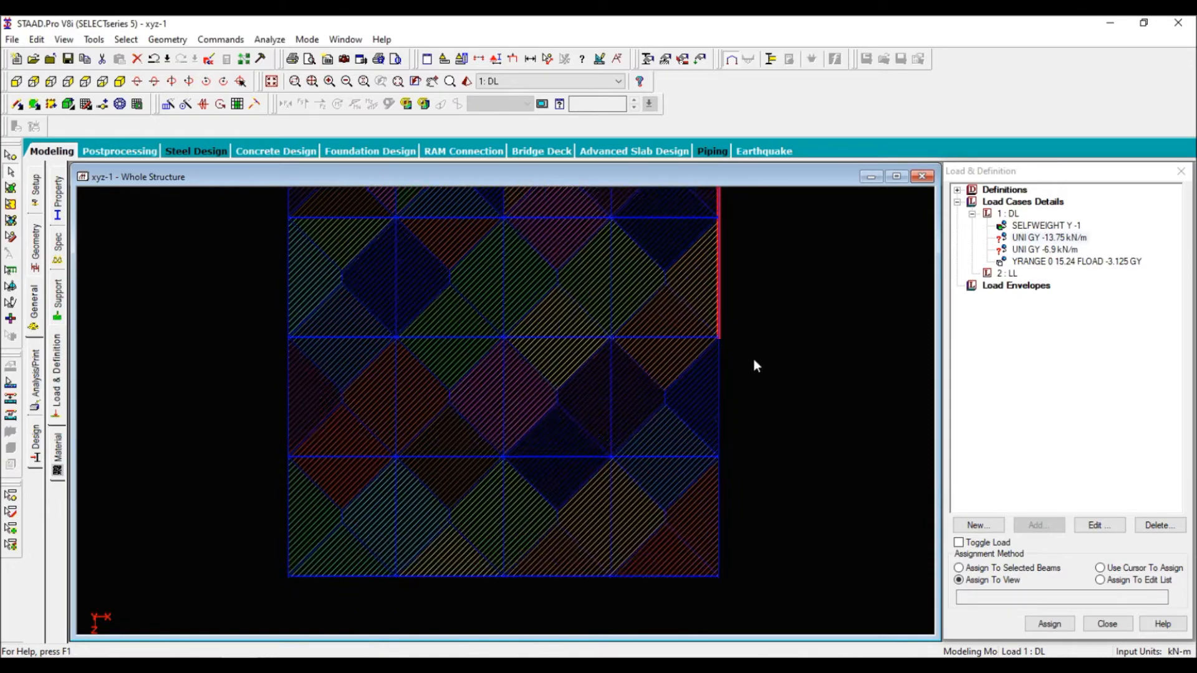
left_click_drag(756, 384, 690, 403, "ctrl")
middle_click_drag(788, 494, 793, 419)
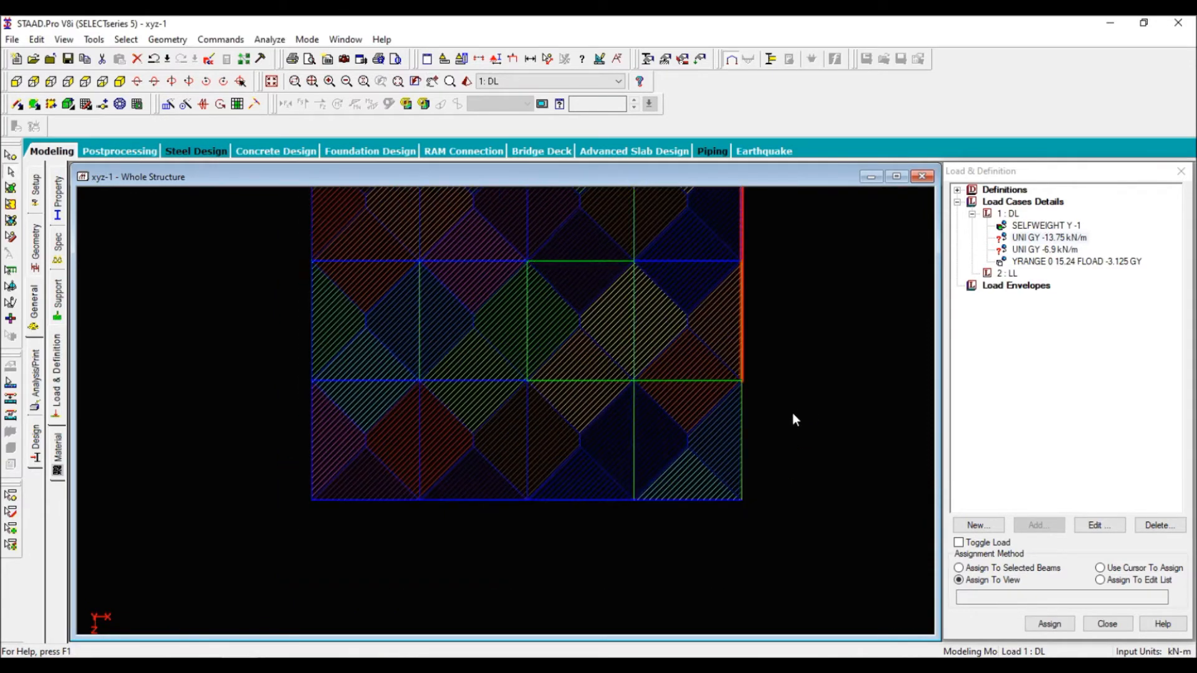
left_click_drag(724, 438, 711, 444, "ctrl")
Extend the beam selection along the plan's lower and left-hand edges so that it covers the whole perimeter.
left_click_drag(709, 524, 682, 461, "ctrl")
left_click_drag(582, 524, 553, 468, "ctrl")
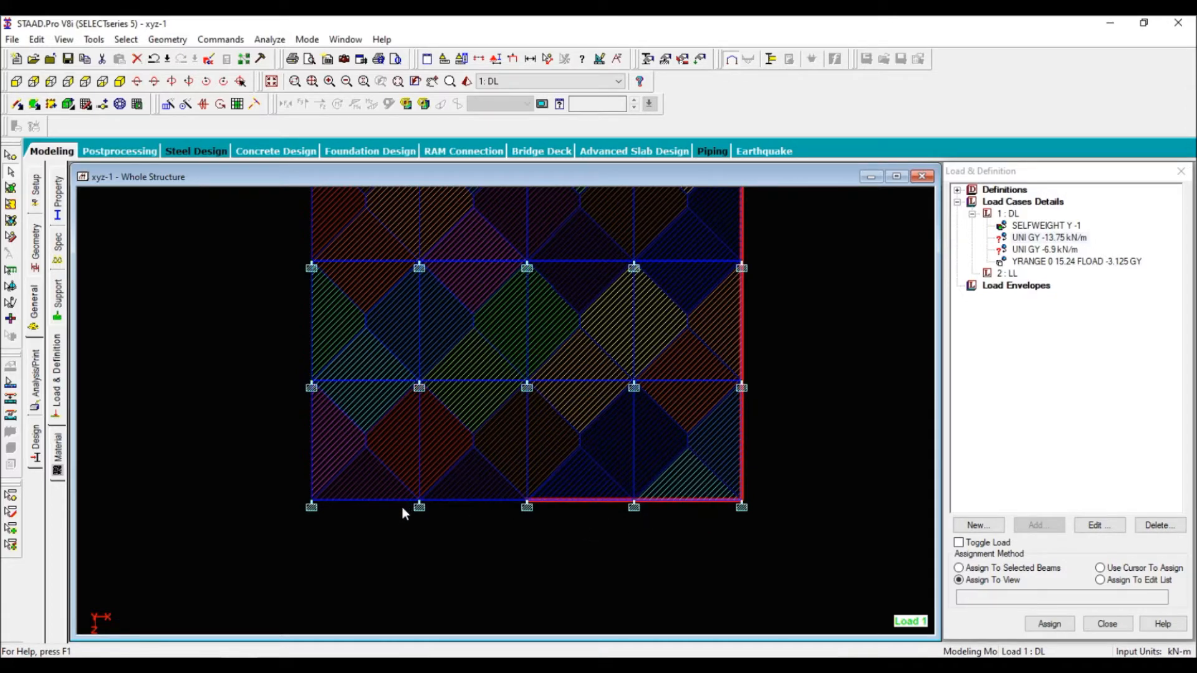
left_click_drag(371, 499, 290, 455, "ctrl")
middle_click_drag(368, 467, 382, 546)
left_click_drag(361, 387, 307, 414, "ctrl")
middle_click_drag(363, 408, 392, 554)
left_click_drag(392, 398, 339, 431, "ctrl")
left_click_drag(387, 280, 332, 316, "ctrl")
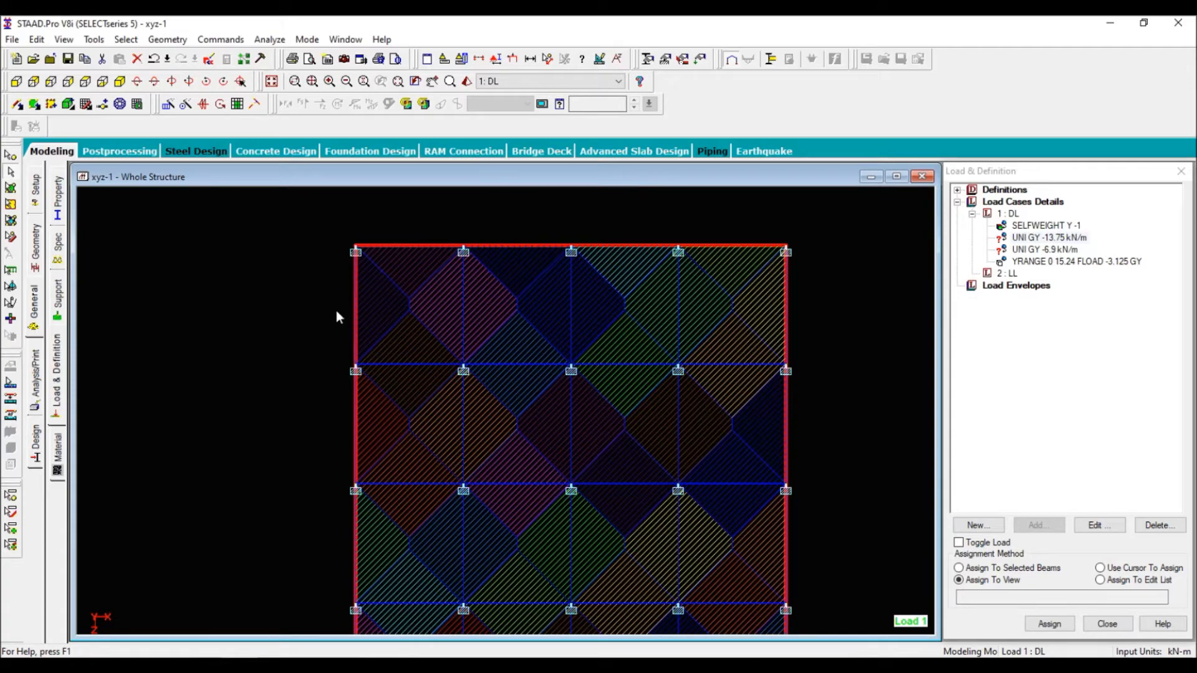
Examine the selected perimeter beams on all storeys in an isometric view, rotating the frame about its vertical axis.
left_click(121, 82)
middle_click_drag(577, 385, 536, 294)
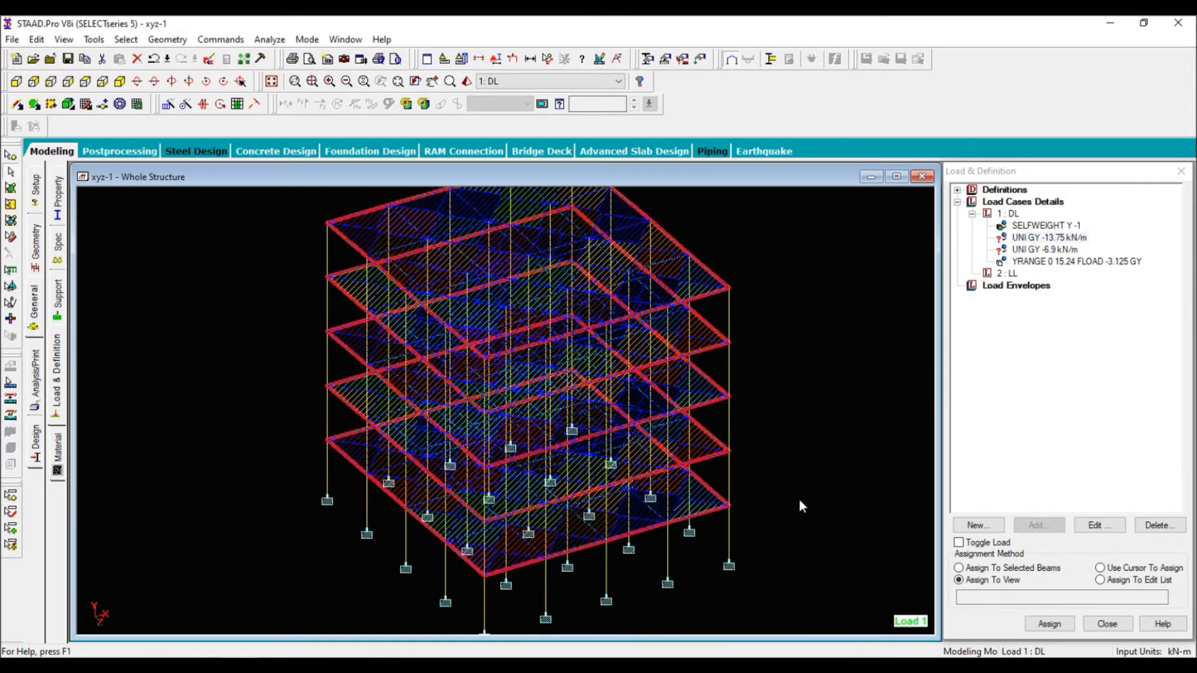
key("Left")
key("Left")
key("Left")
key("Left")
key("Left")
key("Left")
key("Left")
key("Left")
key("Left")
key("Left")
key("Left")
key("Left")
key("Left")
key("Left")
key("Left")
key("Left")
key("Left")
key("Left")
key("Left")
key("Left")
key("Left")
key("Left")
key("Left")
key("Left")
key("Left")
key("Left")
key("Left")
key("Left")
key("Left")
key("Left")
key("Left")
key("Left")
key("Left")
key("Left")
key("Left")
key("Left")
key("Left")
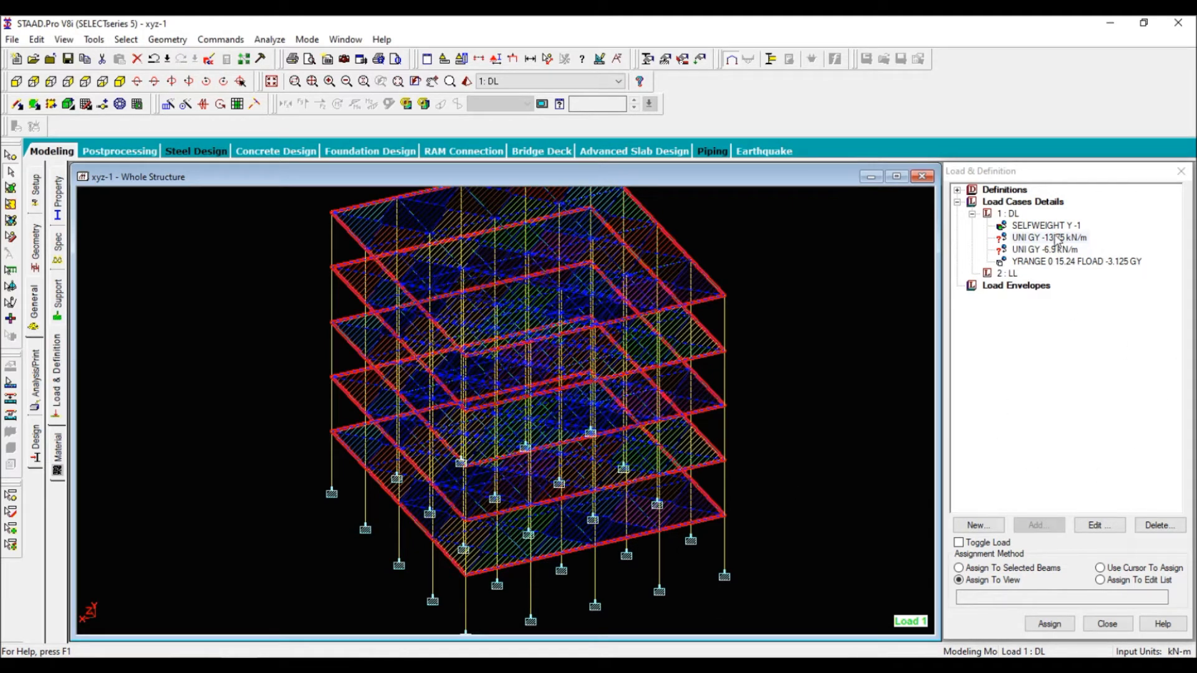
Assign the UNI GY -13.75 kN/m wall load to the selected perimeter beams and clear the selection.
left_click(1018, 569)
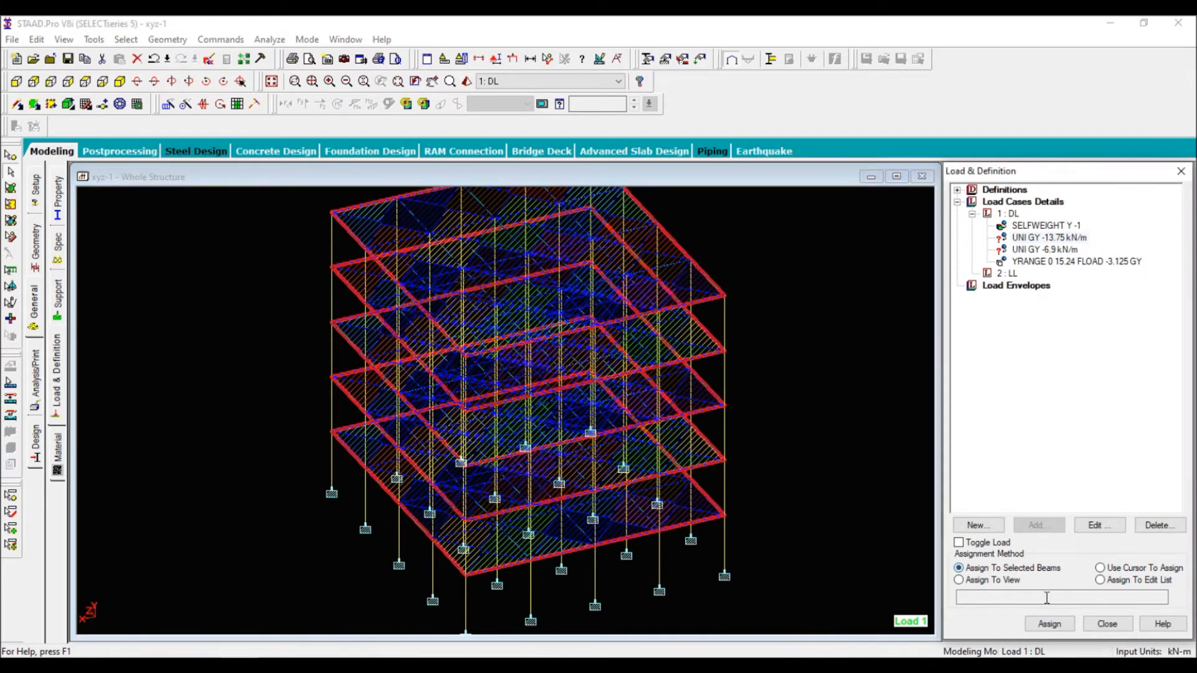
left_click(1050, 624)
left_click(1095, 440)
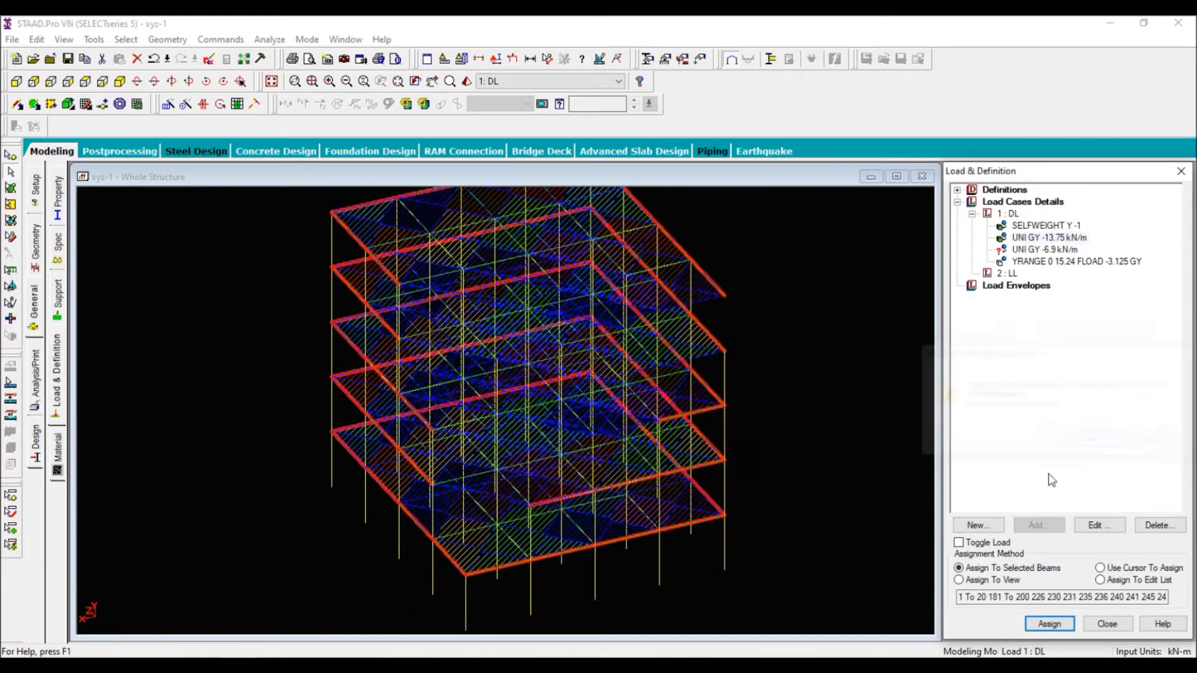
left_click(732, 306)
View the frame from the front, open the diagram scale settings and have scale changes apply immediately.
left_click(16, 81)
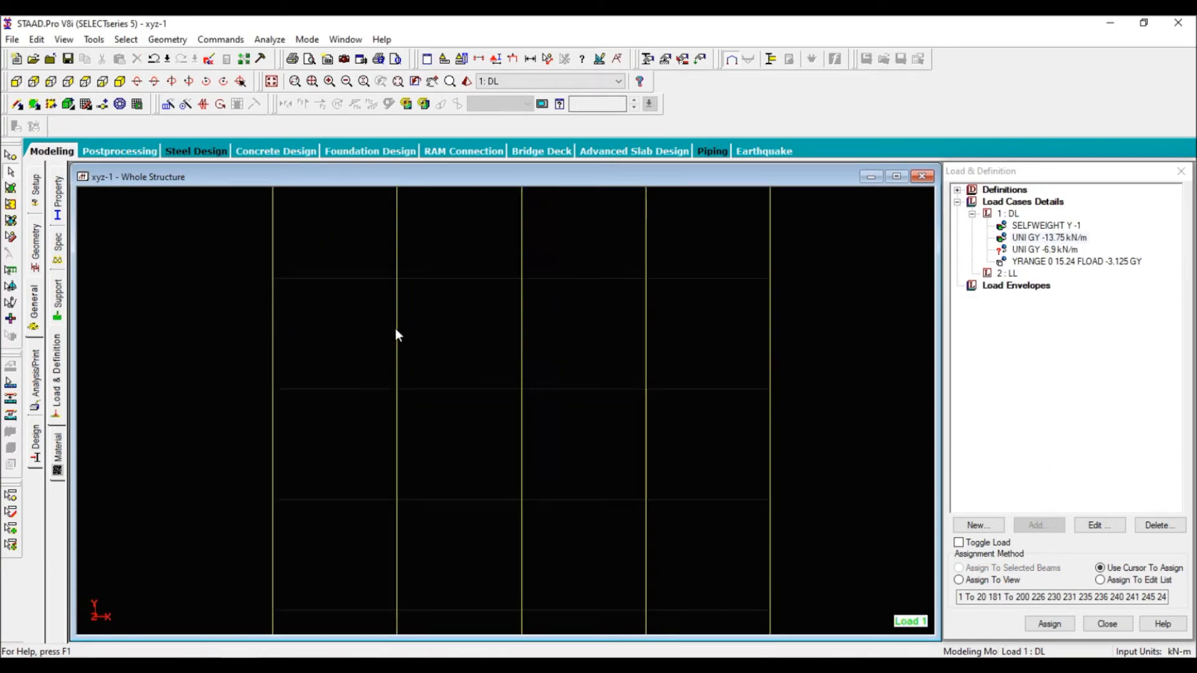
right_click(419, 268)
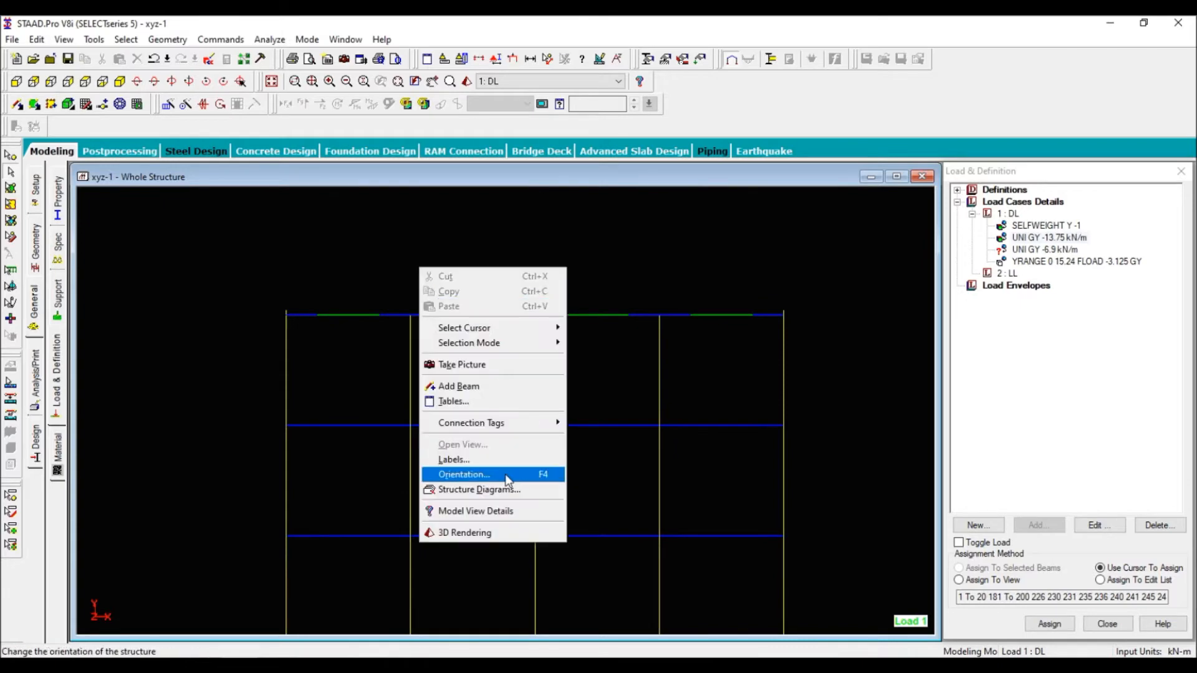
left_click(502, 460)
left_click_drag(579, 111, 745, 108)
left_click(829, 136)
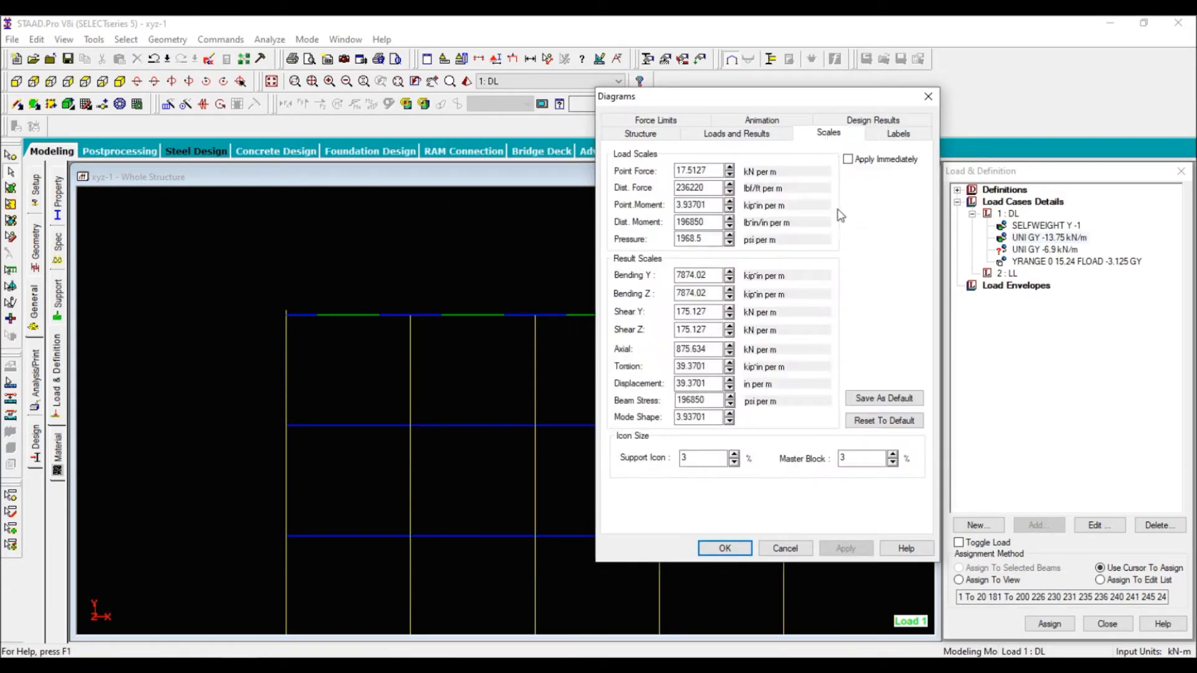
left_click(848, 160)
Set the distributed force load scale to 1000 lbf/ft per m and accept the diagram settings.
left_click(729, 192)
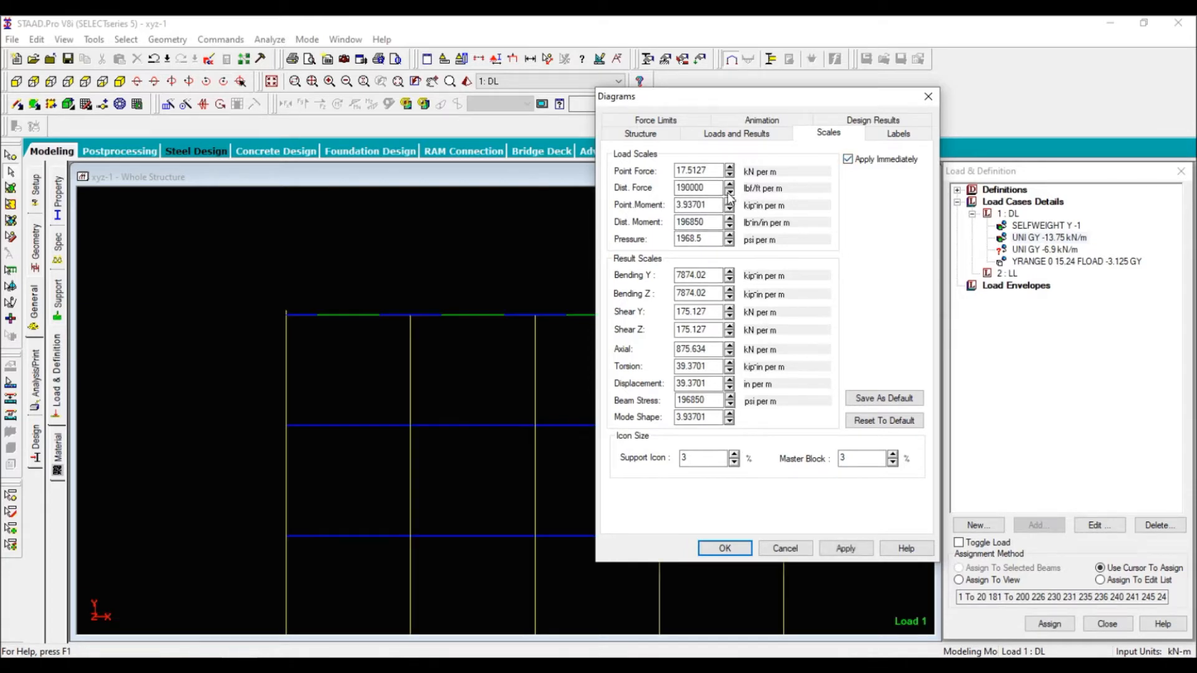
left_click(730, 192)
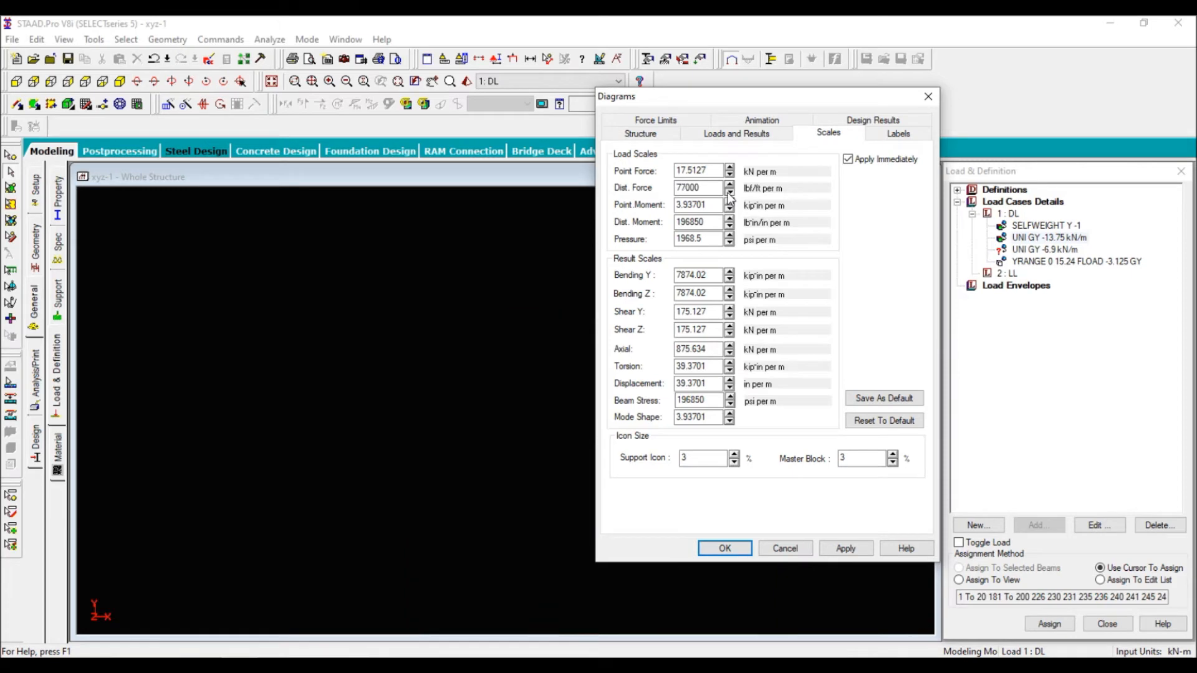
left_click(729, 192)
left_click(730, 192)
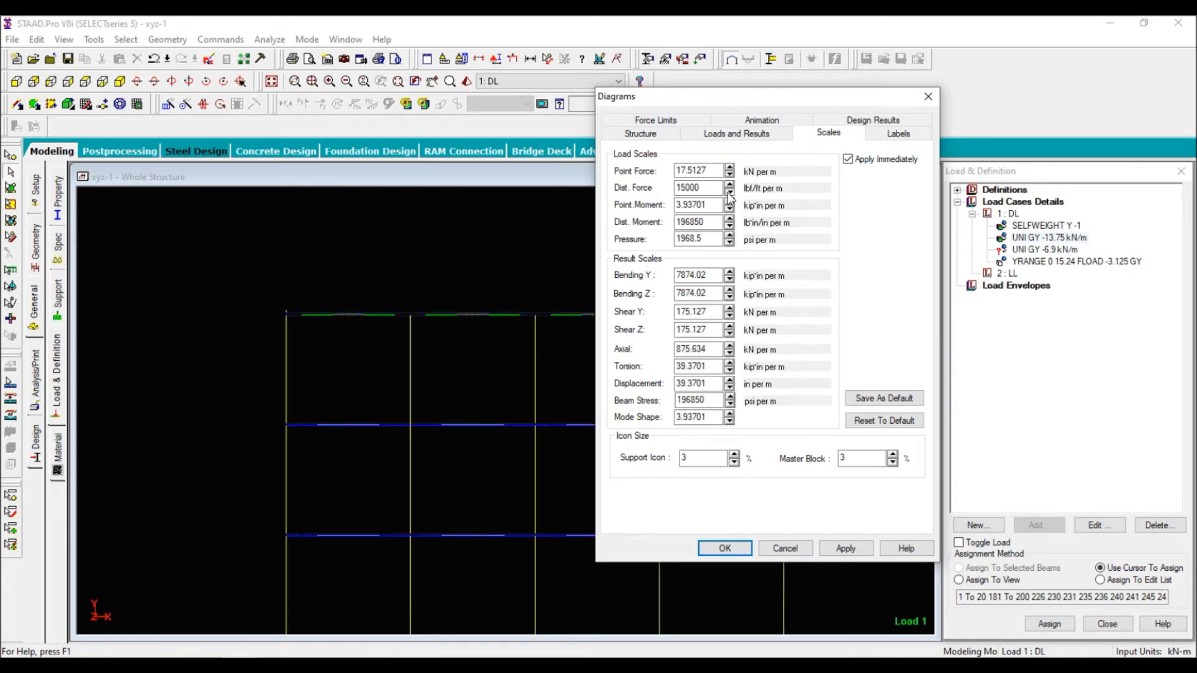
left_click(730, 192)
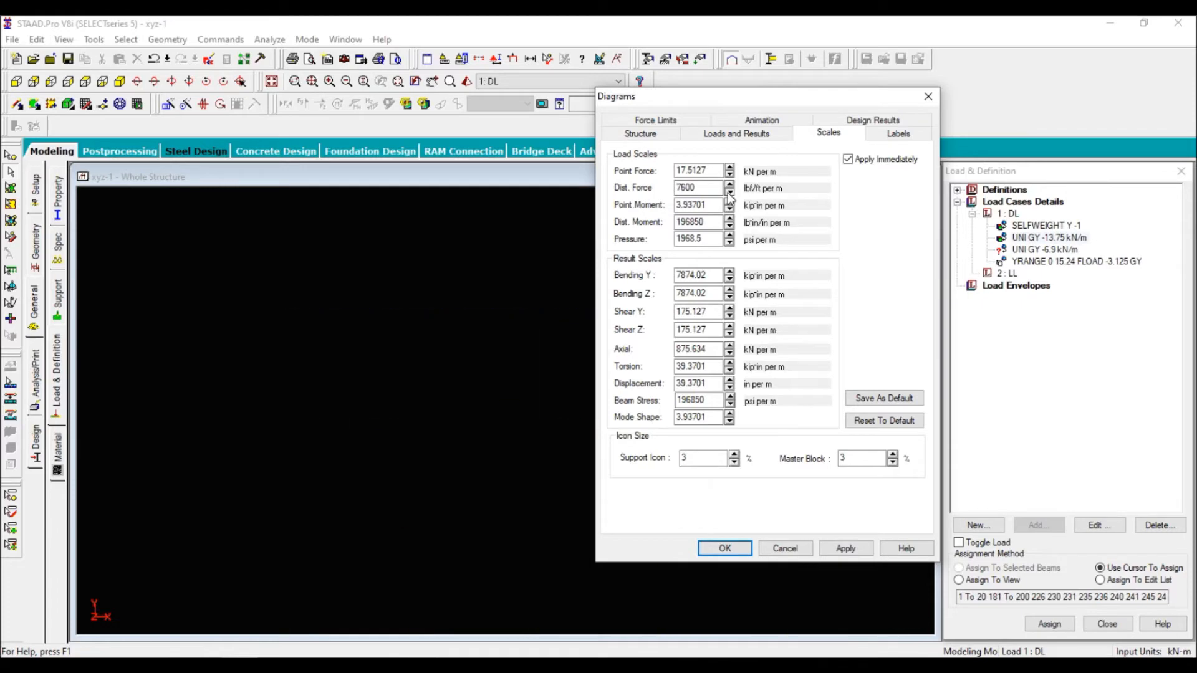
left_click(729, 192)
left_click(729, 192)
double_click(686, 187)
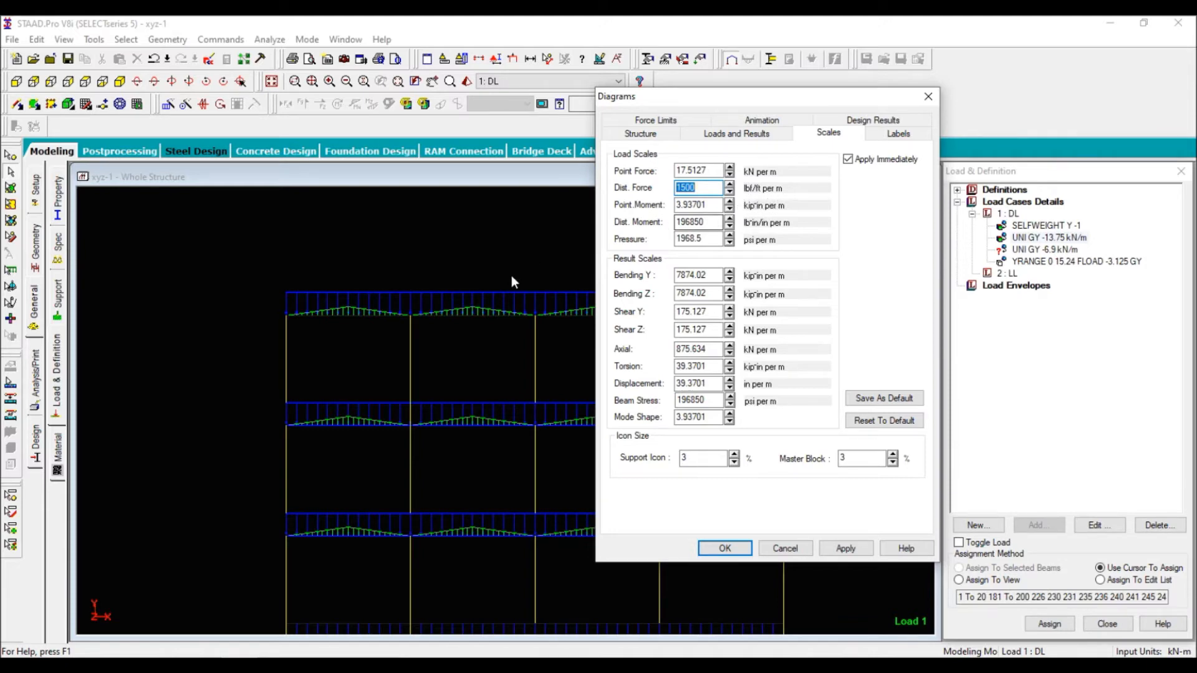
type("1000")
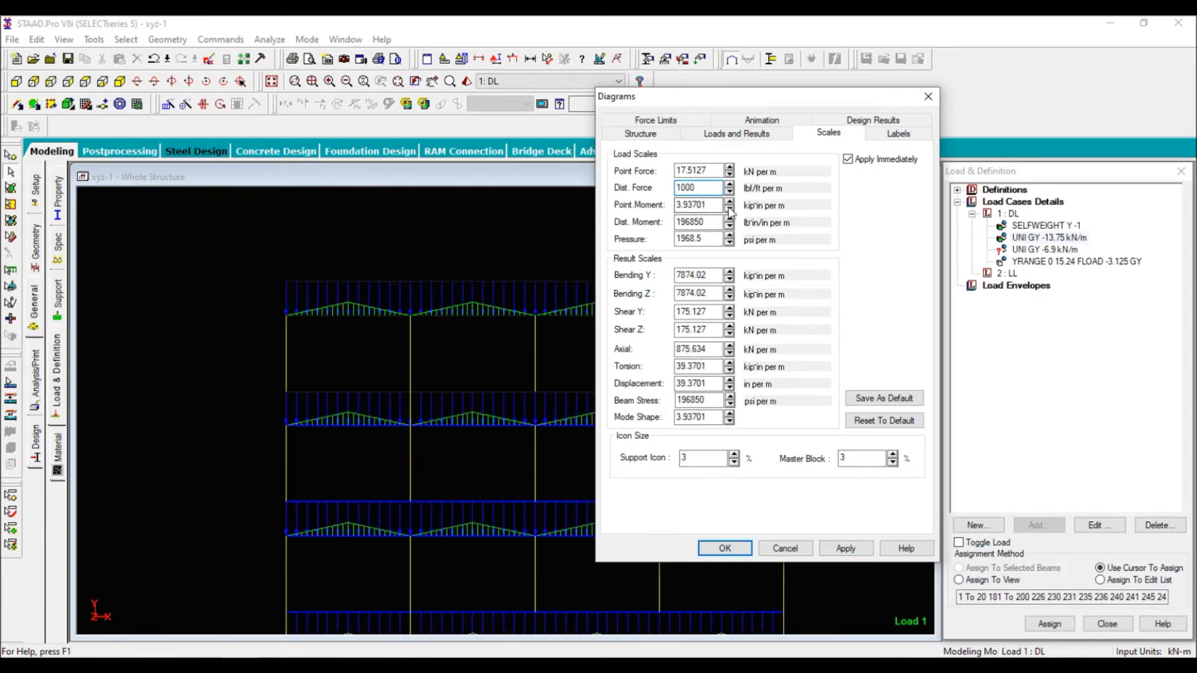
left_click(725, 548)
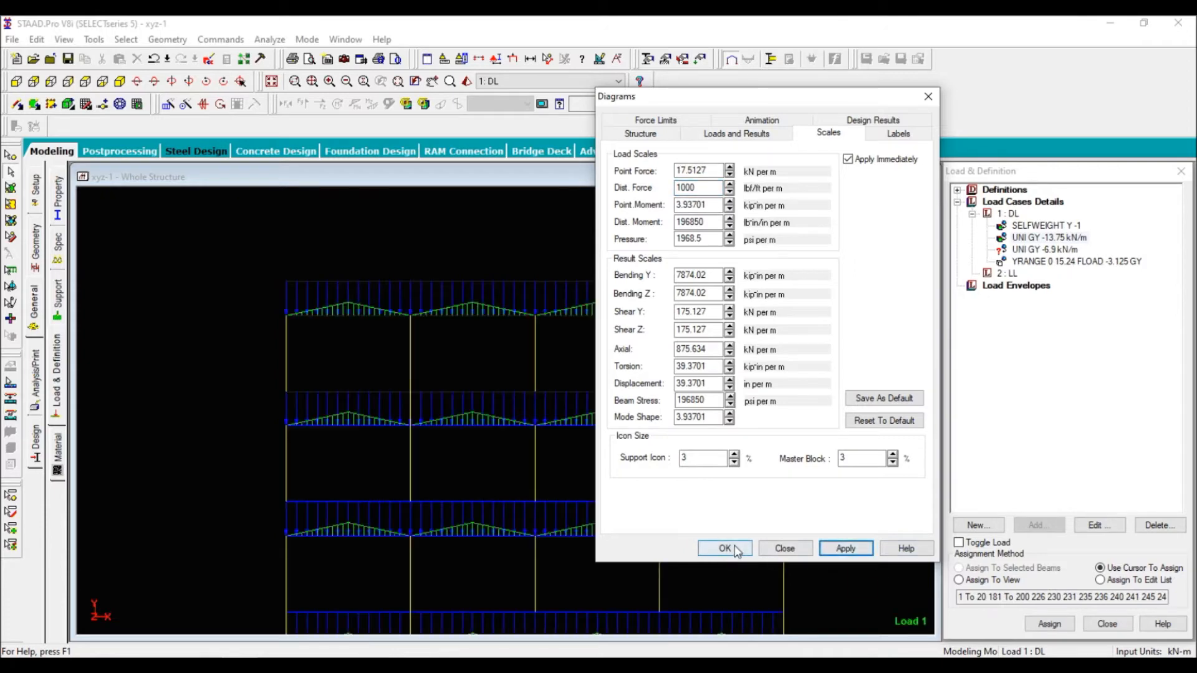
Inspect the enlarged load diagrams on the whole frame in isometric view and highlight the floor load item.
scroll(527, 464, "down", 5)
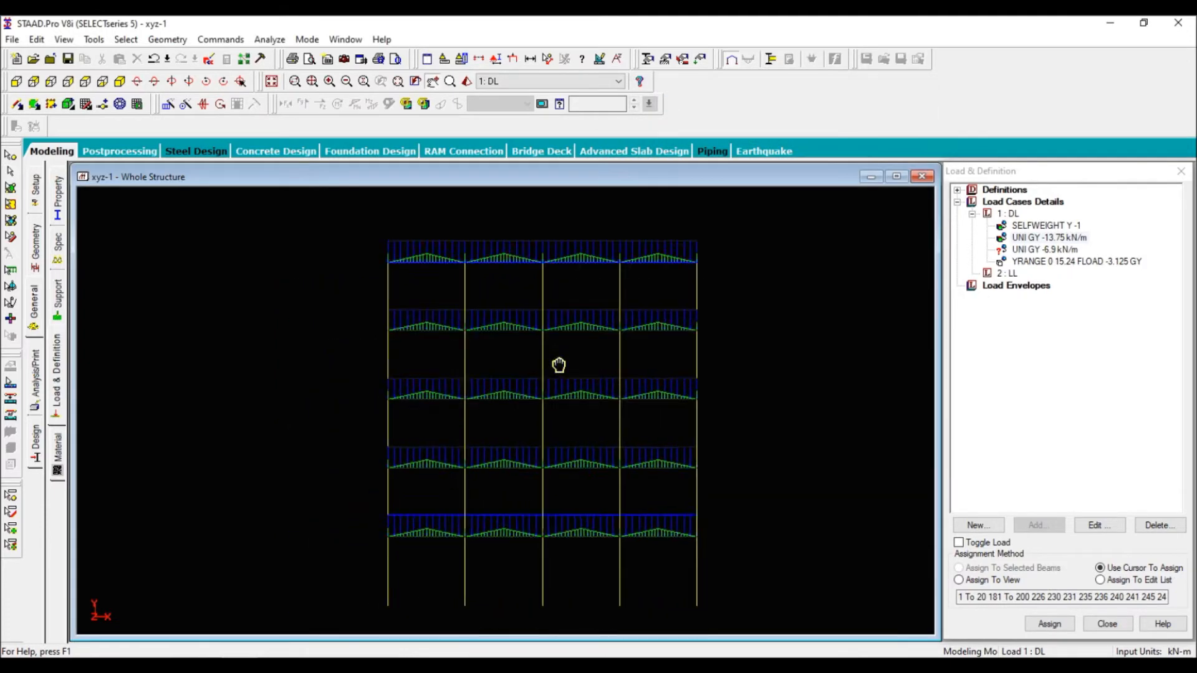
left_click(120, 81)
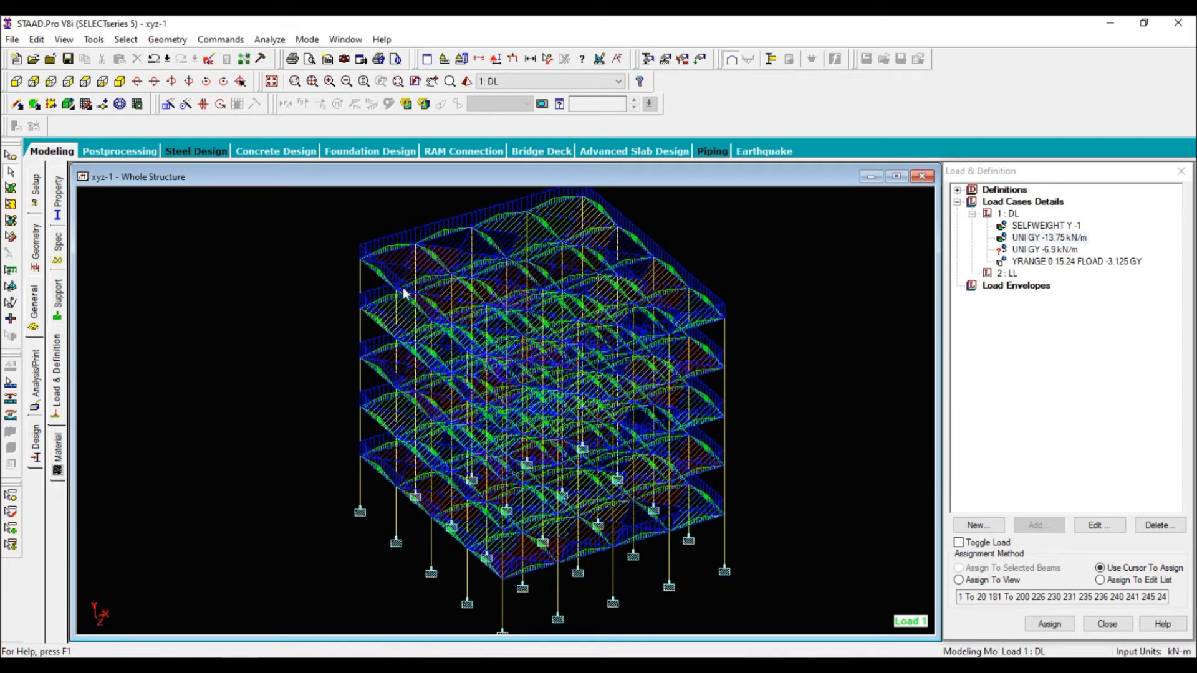
left_click(1052, 262)
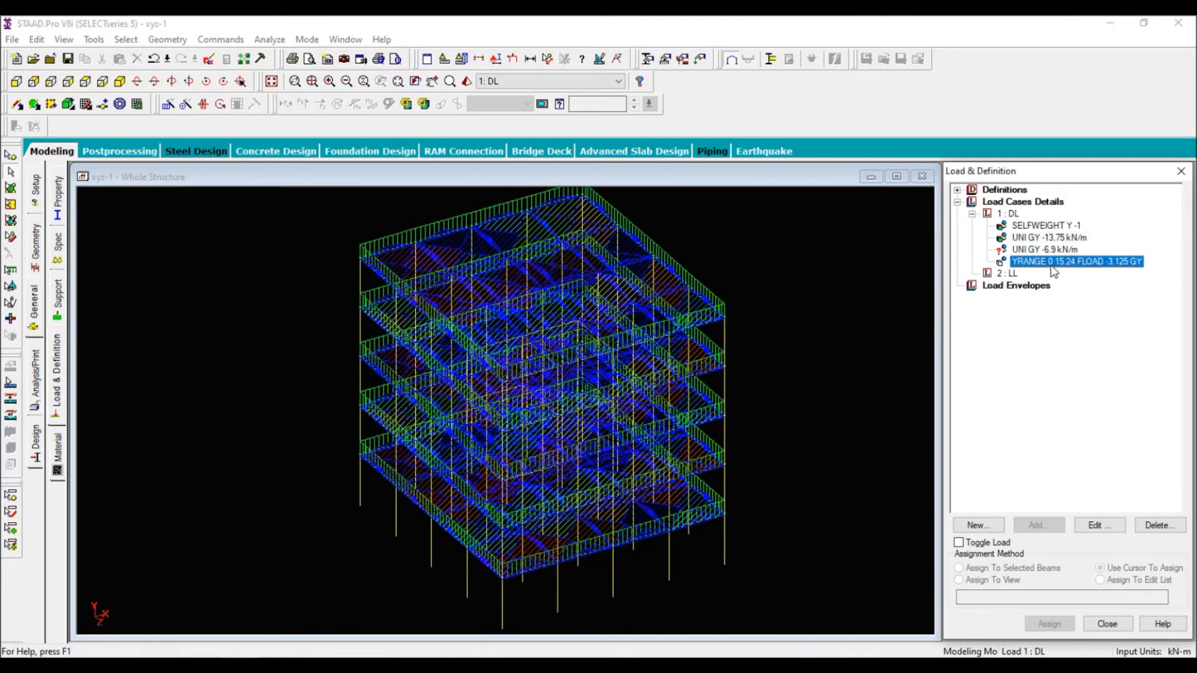
Choose the UNI GY -6.9 kN/m load and, in plan view, select all Z-direction beams on the three interior grid lines.
left_click(1046, 250)
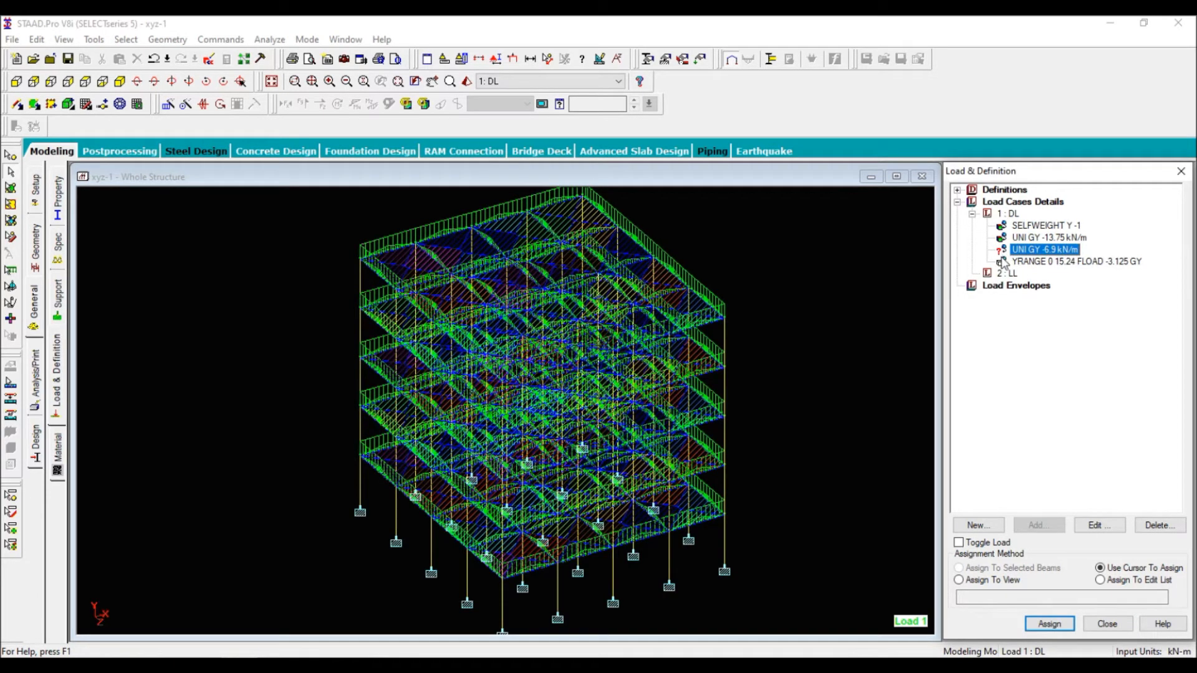
scroll(780, 390, "up", 1)
middle_click_drag(804, 359, 834, 392)
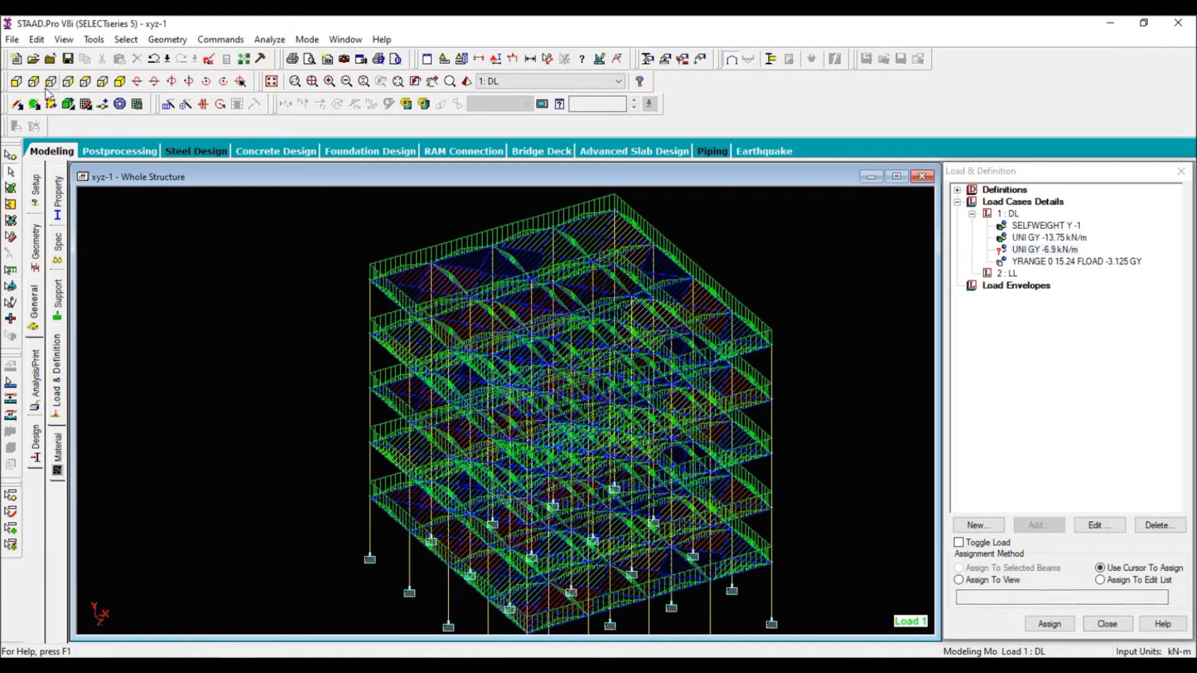
left_click(74, 83)
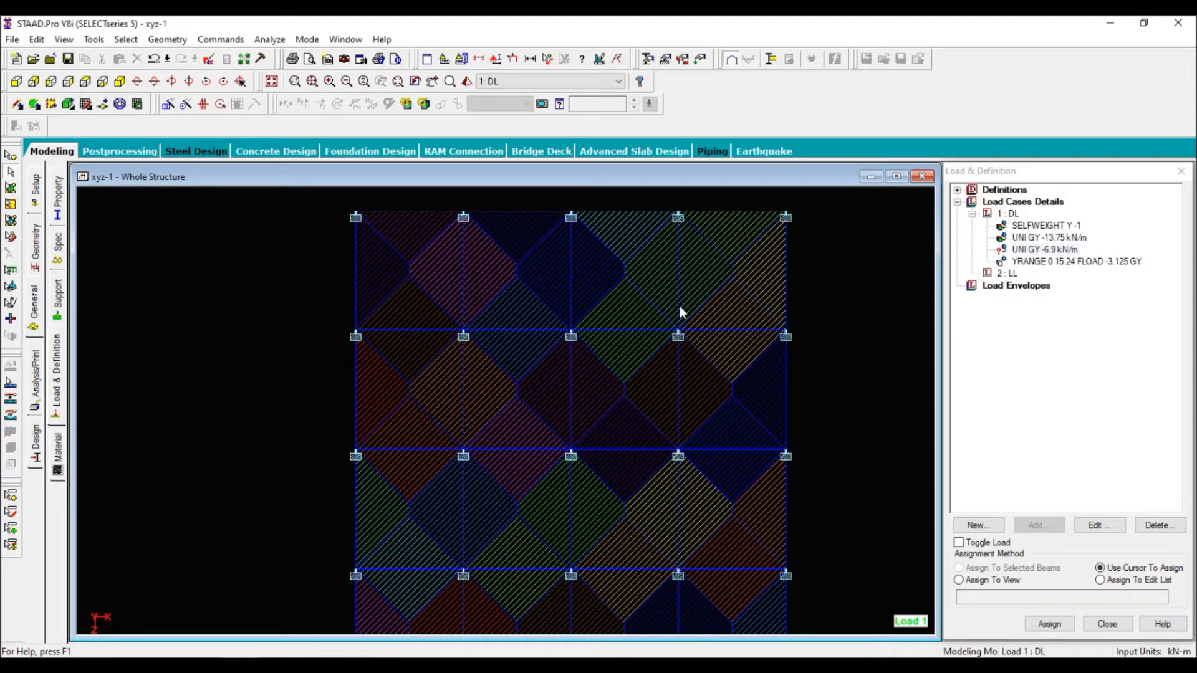
left_click_drag(695, 268, 428, 295)
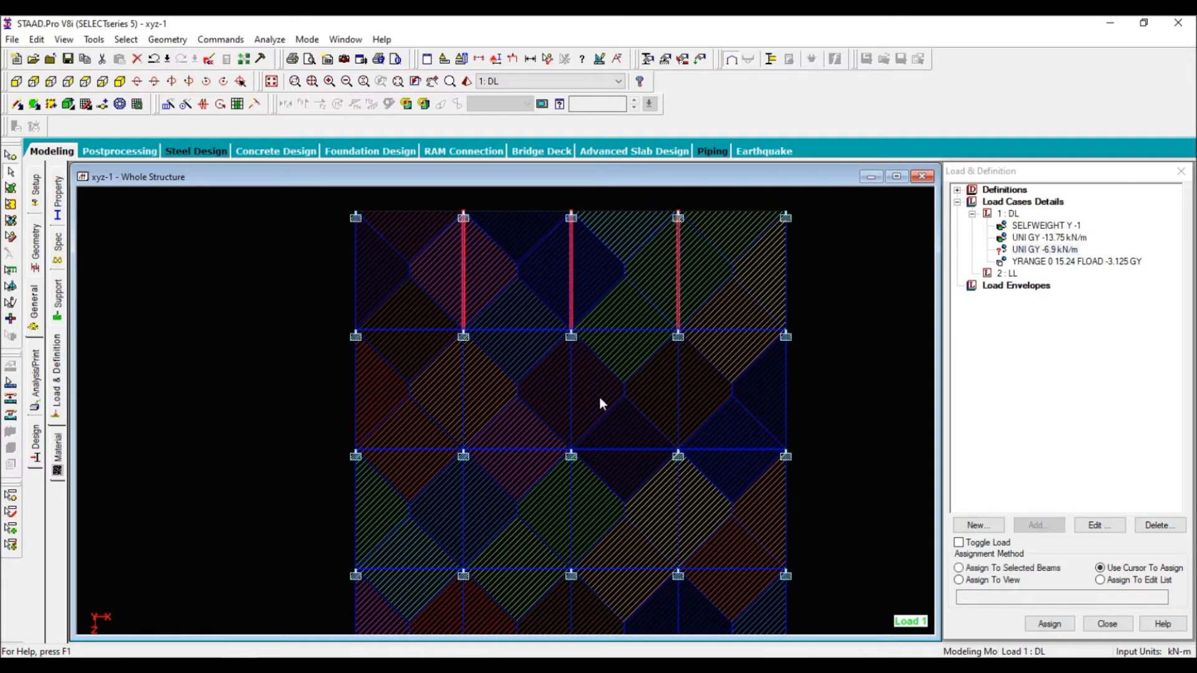
left_click_drag(736, 381, 395, 417)
middle_click_drag(569, 523, 573, 428)
left_click_drag(713, 403, 441, 454)
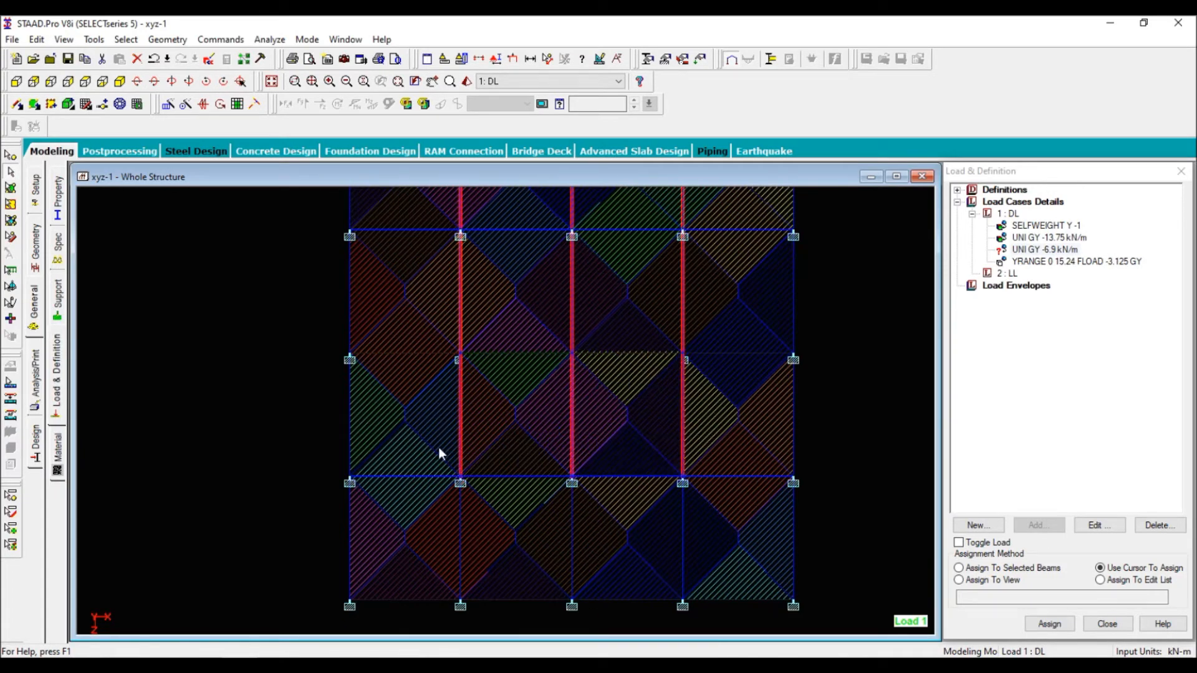
left_click_drag(714, 520, 435, 558)
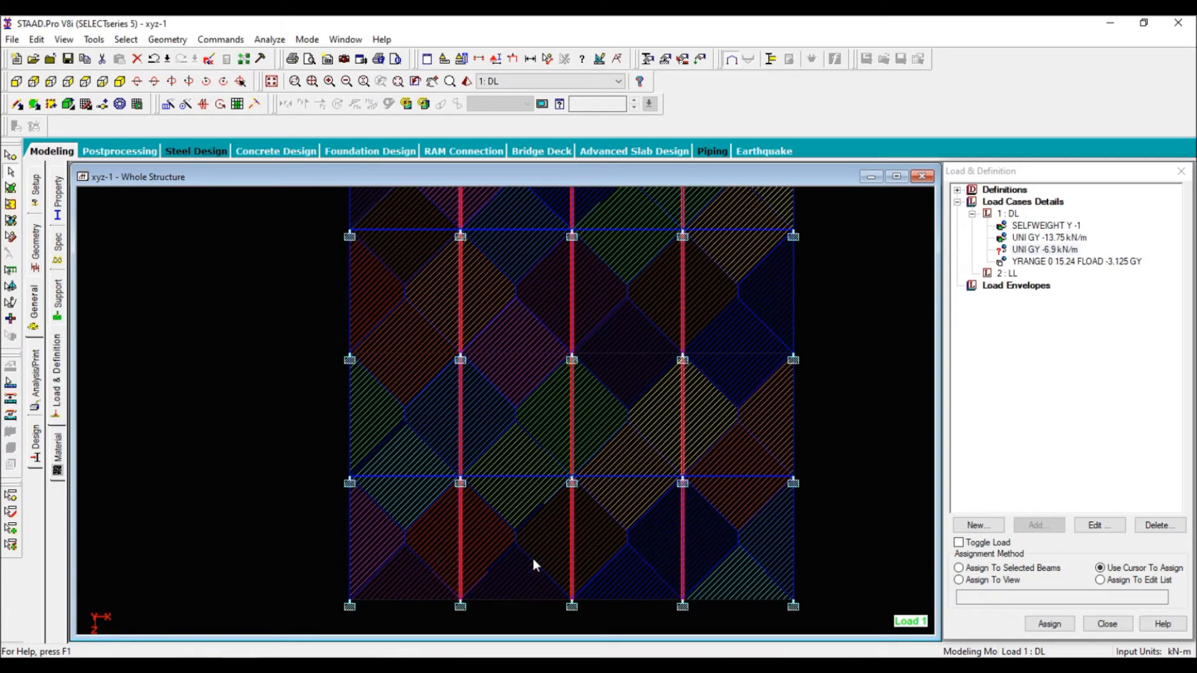
Add all X-direction beams on the three interior grid lines to the plan-view selection, bay by bay.
scroll(635, 536, "down", 1)
middle_click_drag(643, 428, 633, 522)
middle_click_drag(637, 462, 627, 524)
left_click_drag(627, 554, 605, 269)
middle_click_drag(587, 421, 595, 449)
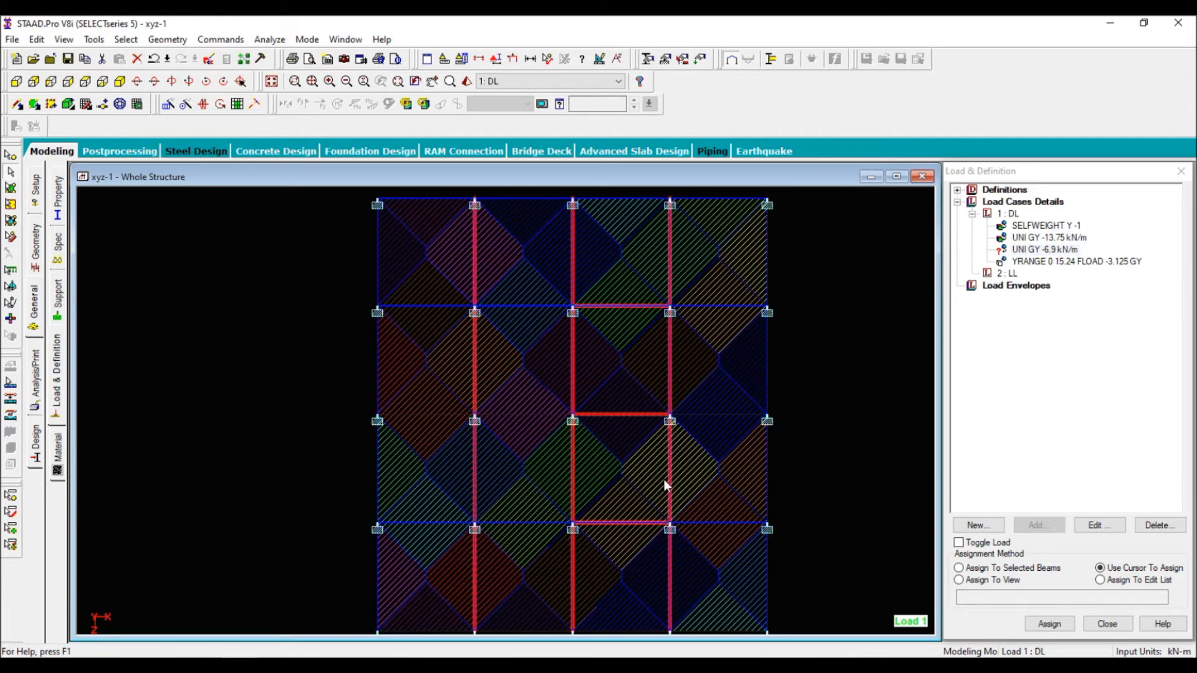
left_click_drag(721, 557, 709, 286, "ctrl")
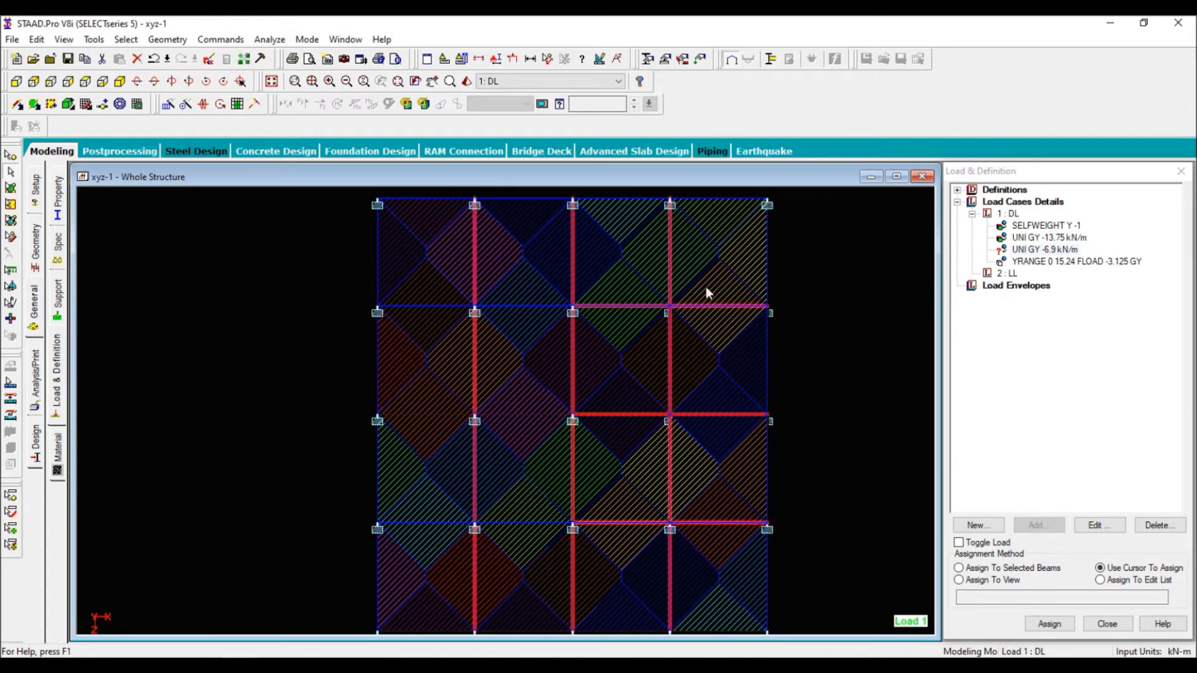
left_click_drag(413, 462, 414, 290, "ctrl")
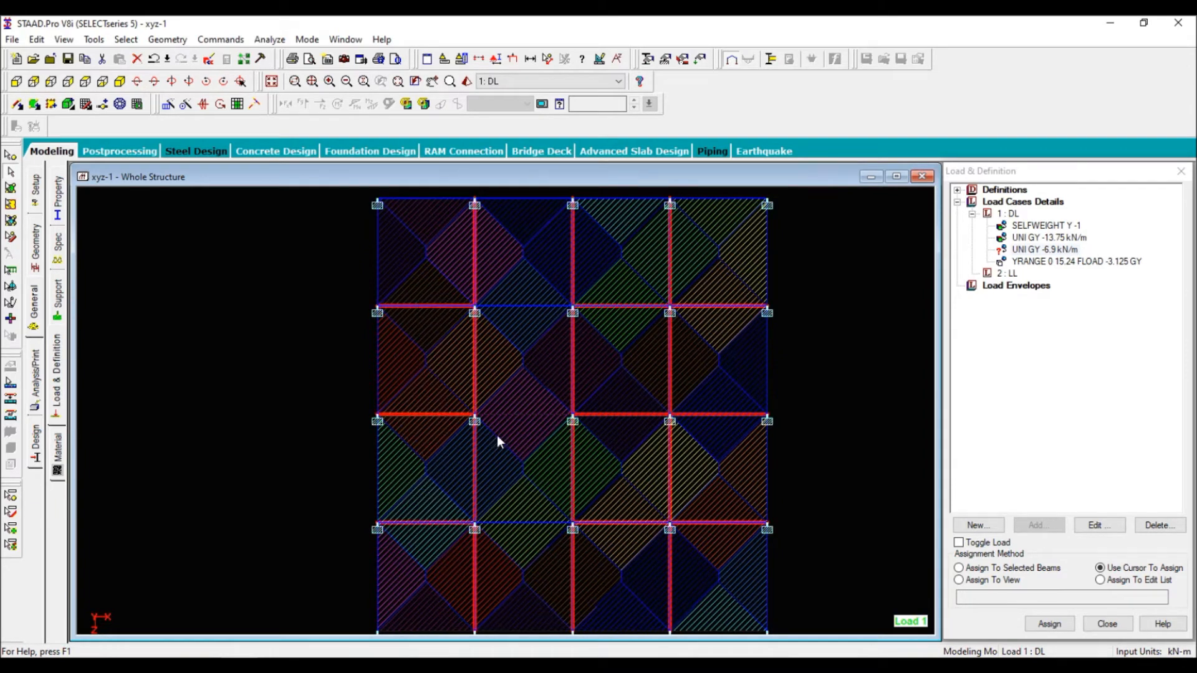
left_click_drag(540, 576, 518, 287, "ctrl")
middle_click_drag(600, 459, 603, 534)
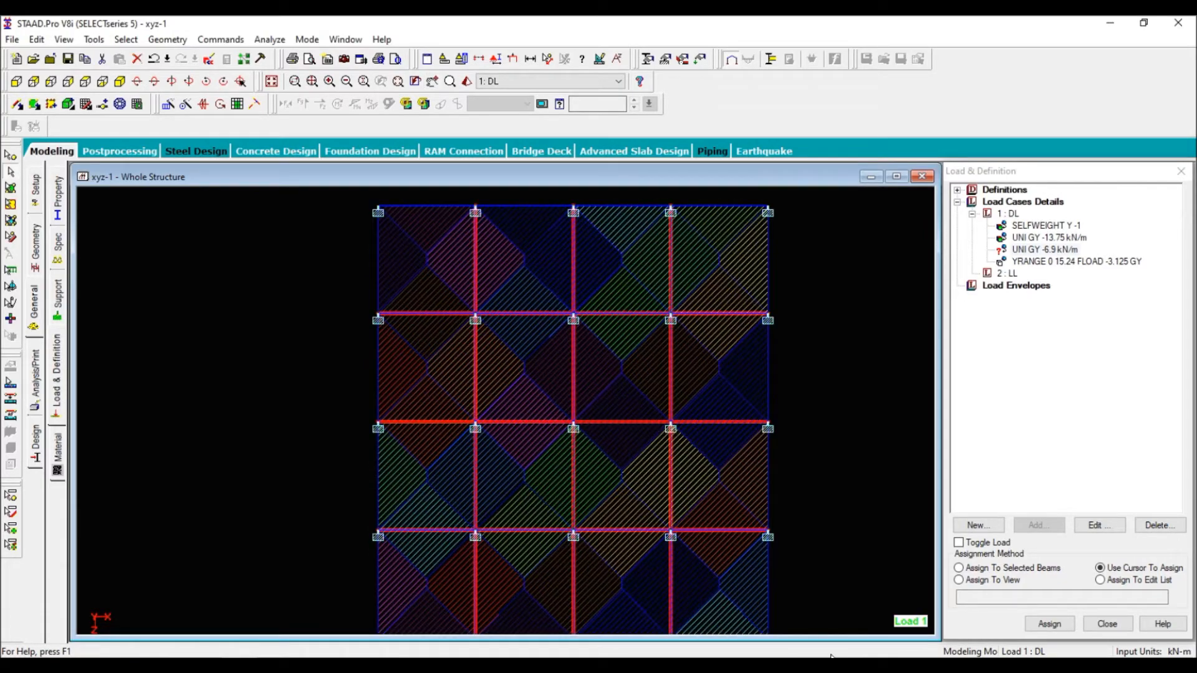
Show the frame in isometric view and assign the UNI GY -6.9 kN/m load to the selected interior beams.
left_click(120, 81)
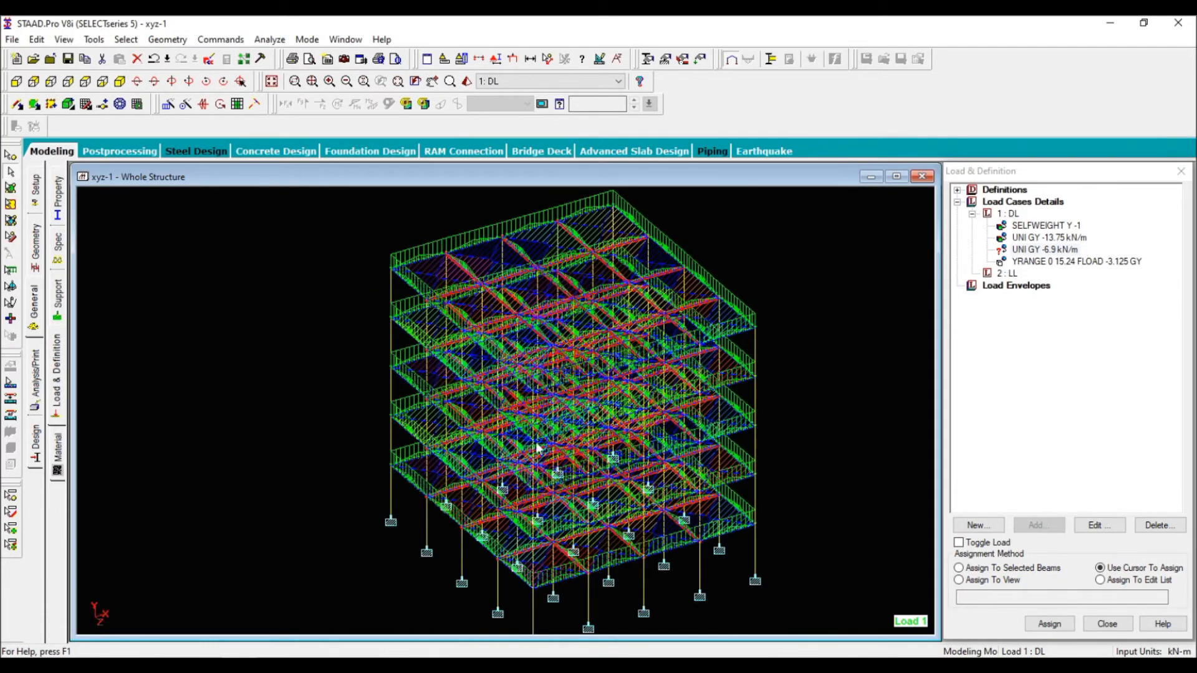
scroll(558, 386, "up", 1)
middle_click_drag(598, 390, 540, 418)
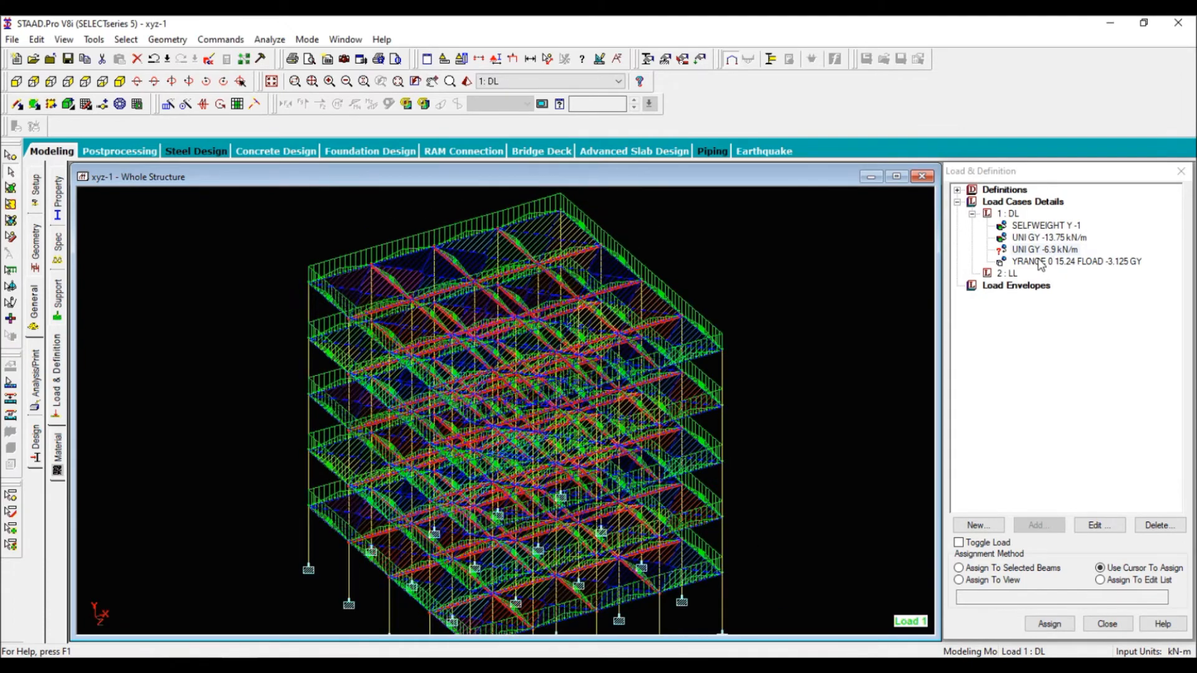
left_click(1030, 568)
left_click(1050, 624)
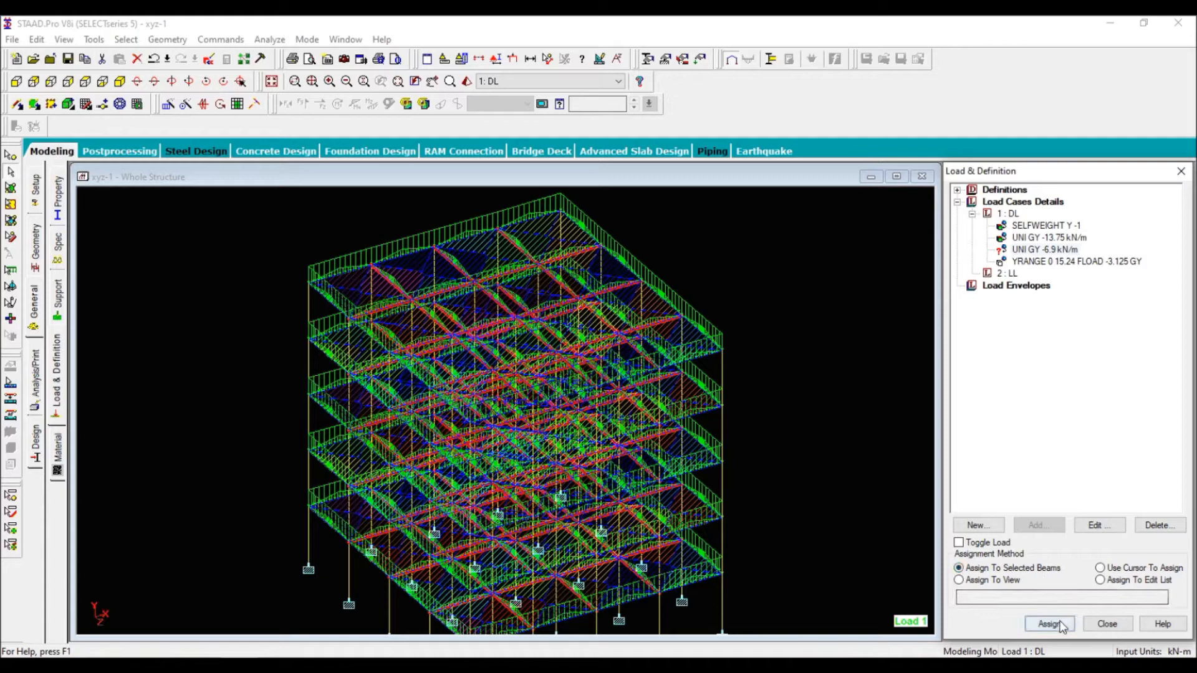
left_click(1094, 444)
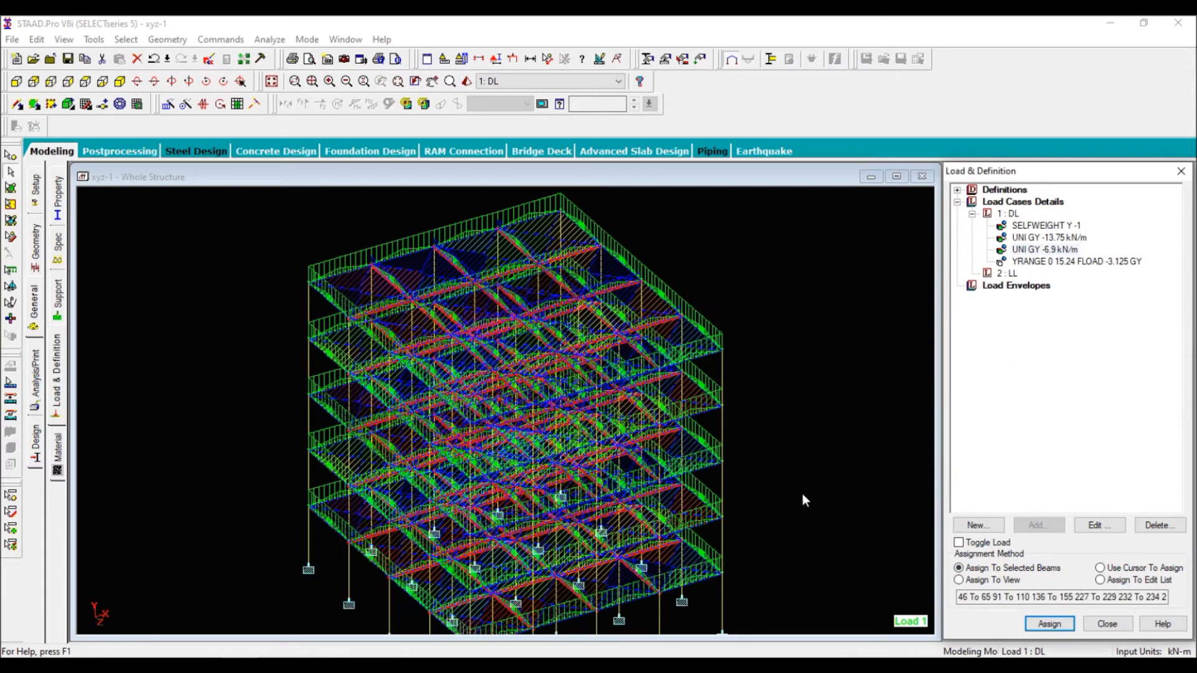
Clear the selection and inspect the UNI GY -6.9 and -13.75 kN/m loads on the frame from the front.
left_click(16, 81)
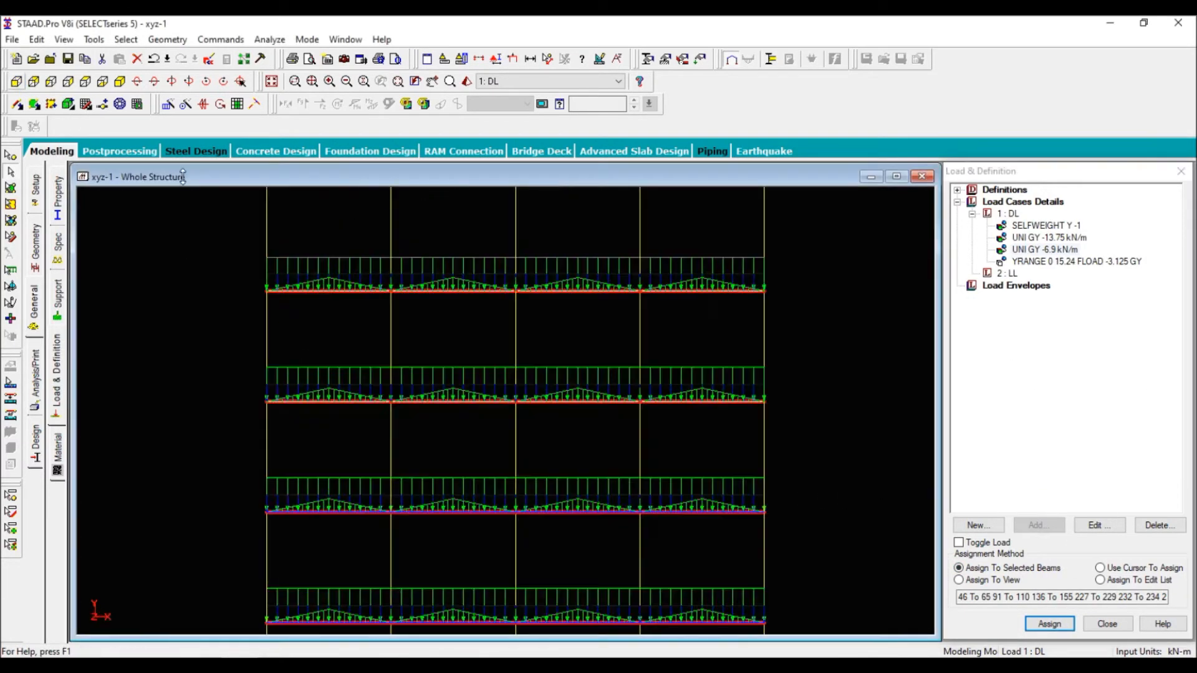
left_click(466, 304)
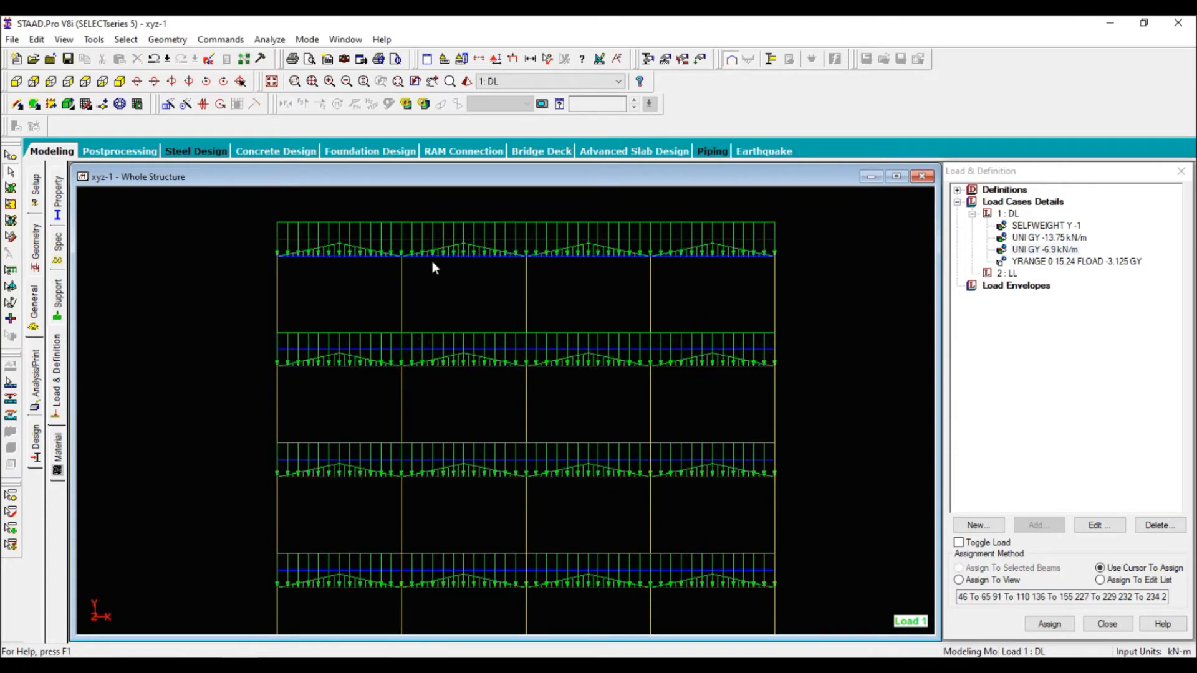
left_click(1046, 250)
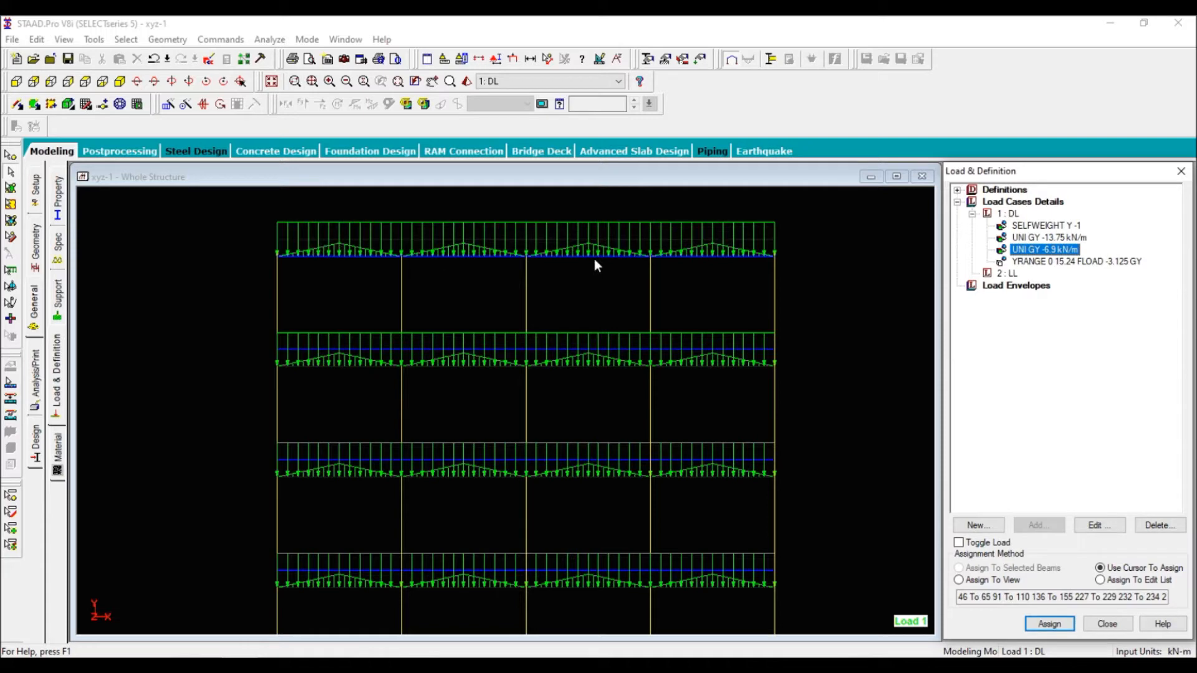
left_click(1019, 238)
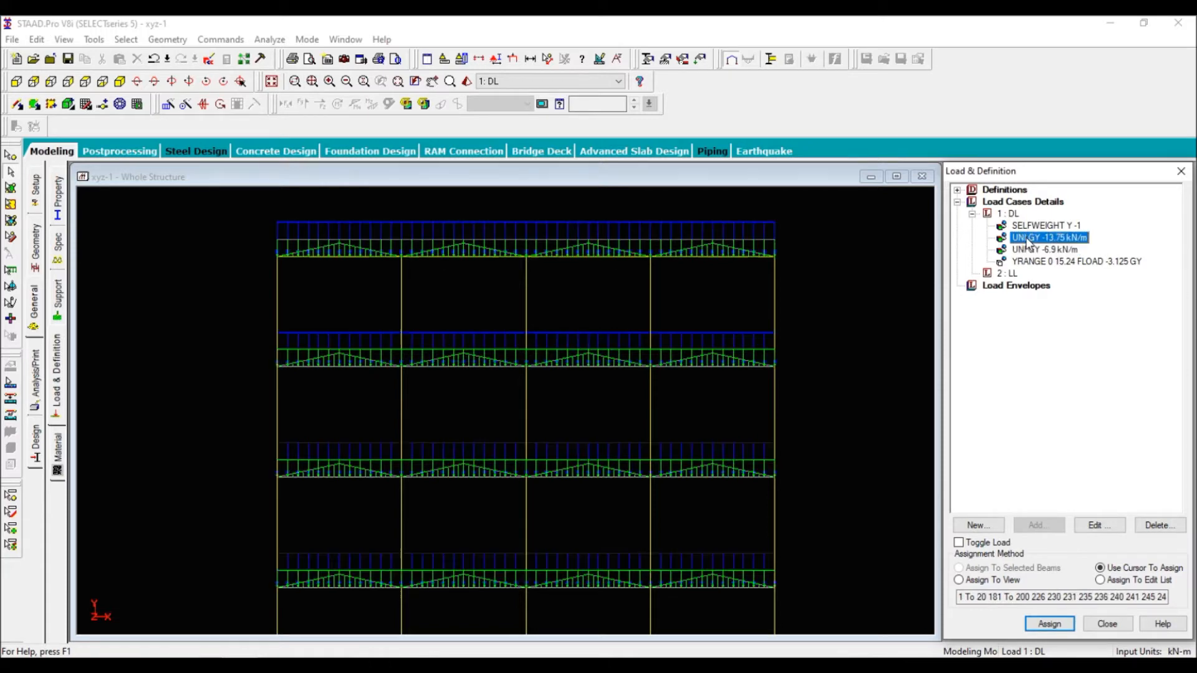
left_click(814, 412)
scroll(754, 400, "down", 2)
scroll(753, 398, "down", 1)
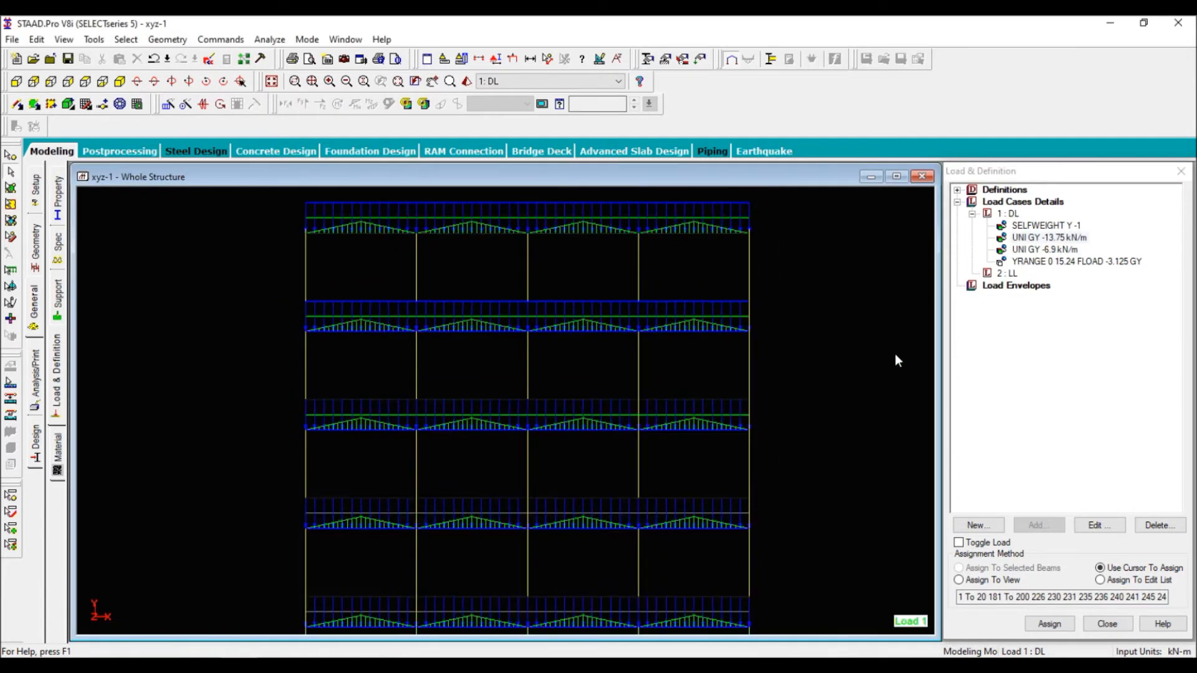
middle_click_drag(636, 517, 660, 567)
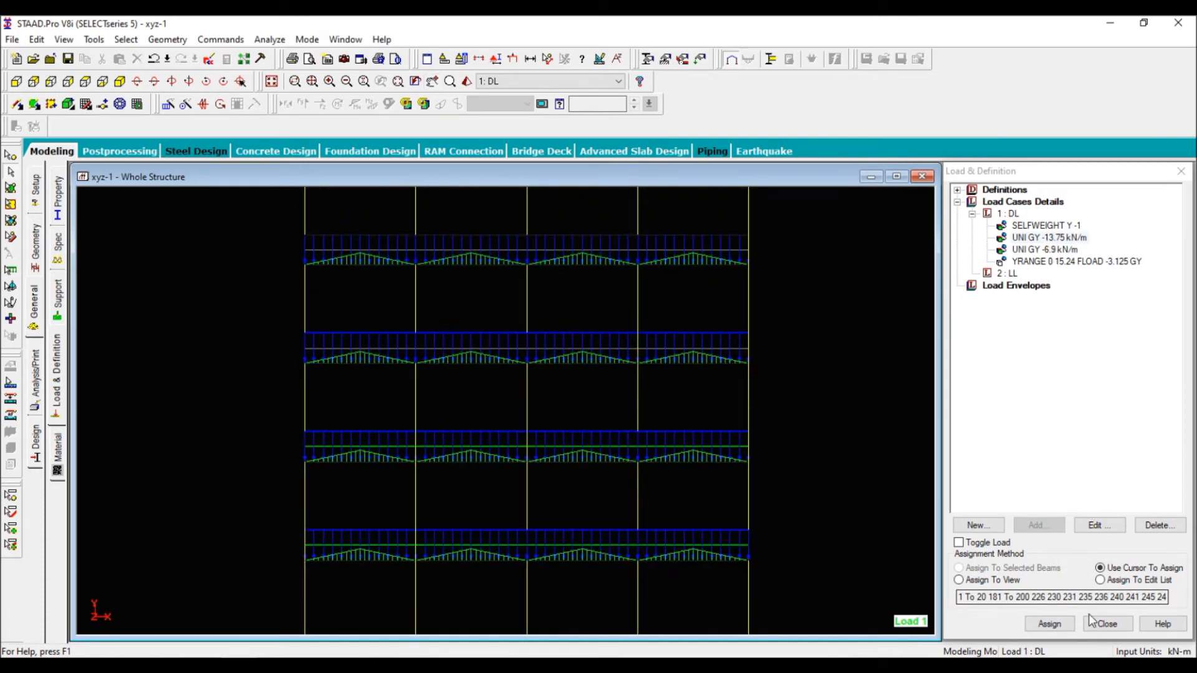
left_click(1012, 274)
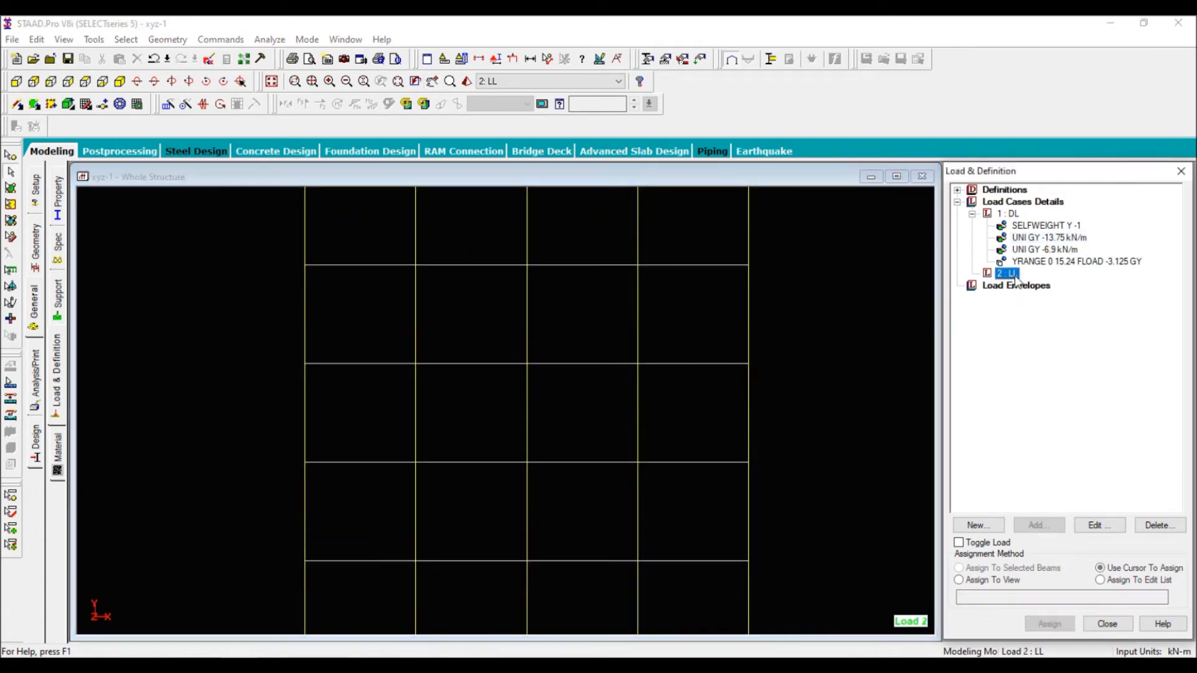
left_click(1035, 525)
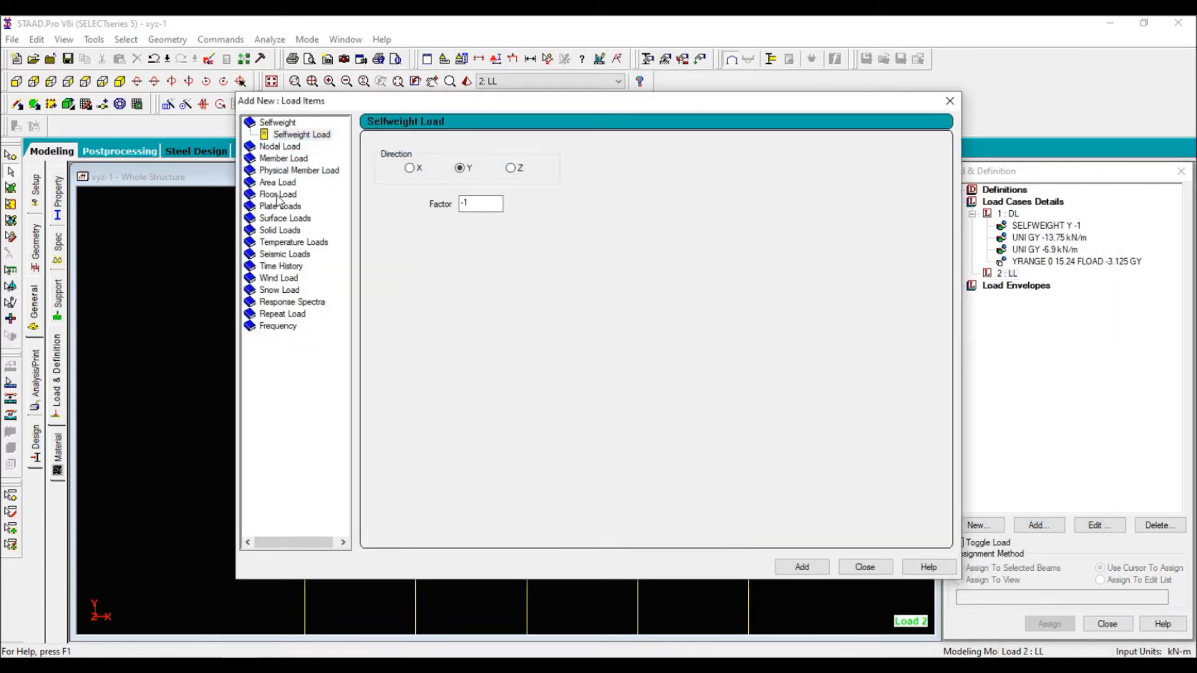
left_click(278, 194)
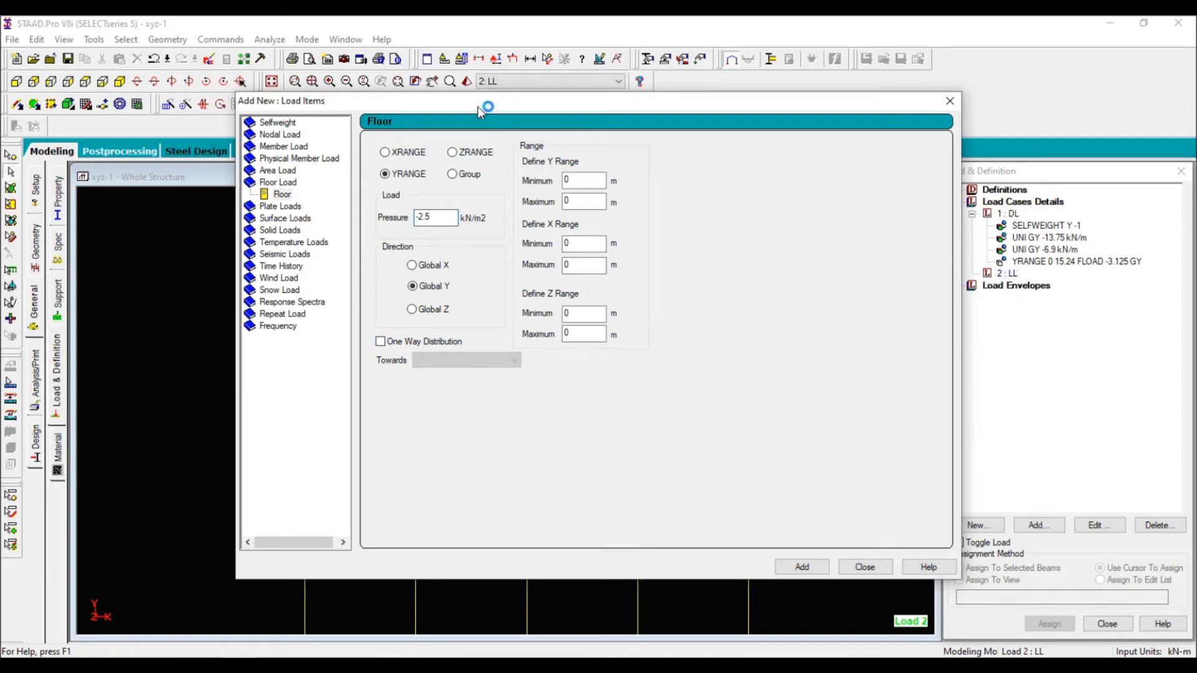
left_click_drag(478, 107, 798, 105)
scroll(280, 447, "down", 3)
middle_click_drag(422, 420, 257, 430)
scroll(313, 428, "up", 1)
mouse_move(351, 432)
middle_mouse_down()
mouse_move(321, 439)
mouse_move(306, 424)
mouse_move(319, 452)
mouse_move(339, 449)
middle_mouse_up()
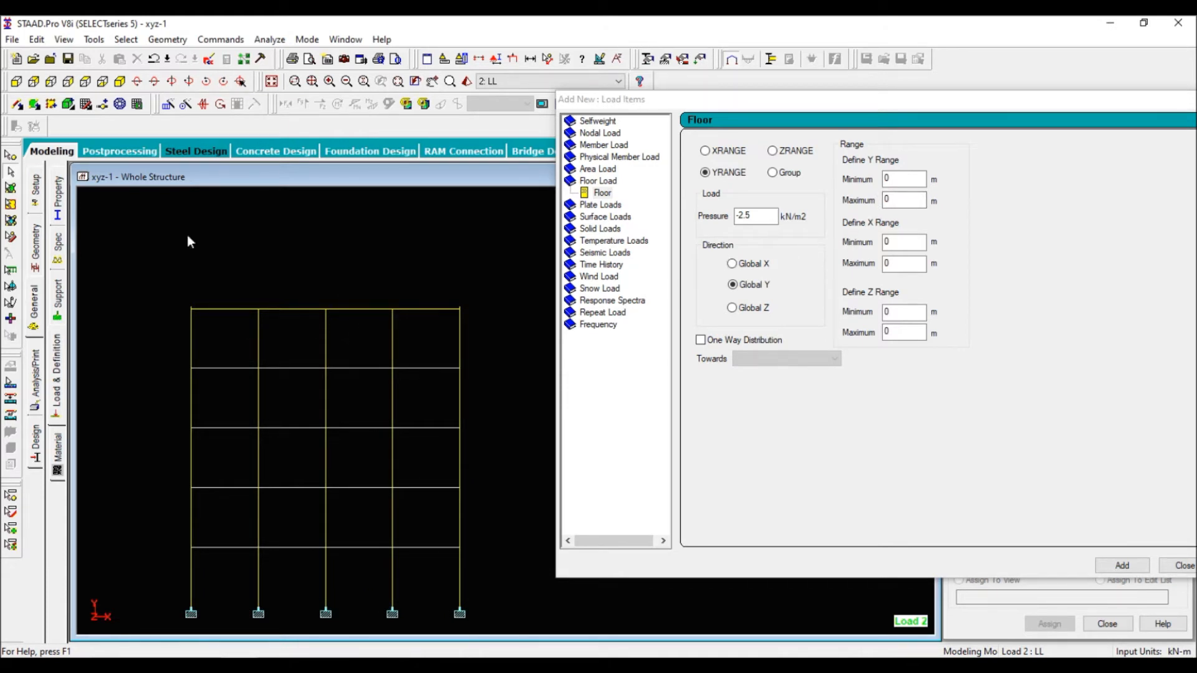
Look up the coordinates of the top corner node in isometric view.
left_click(120, 82)
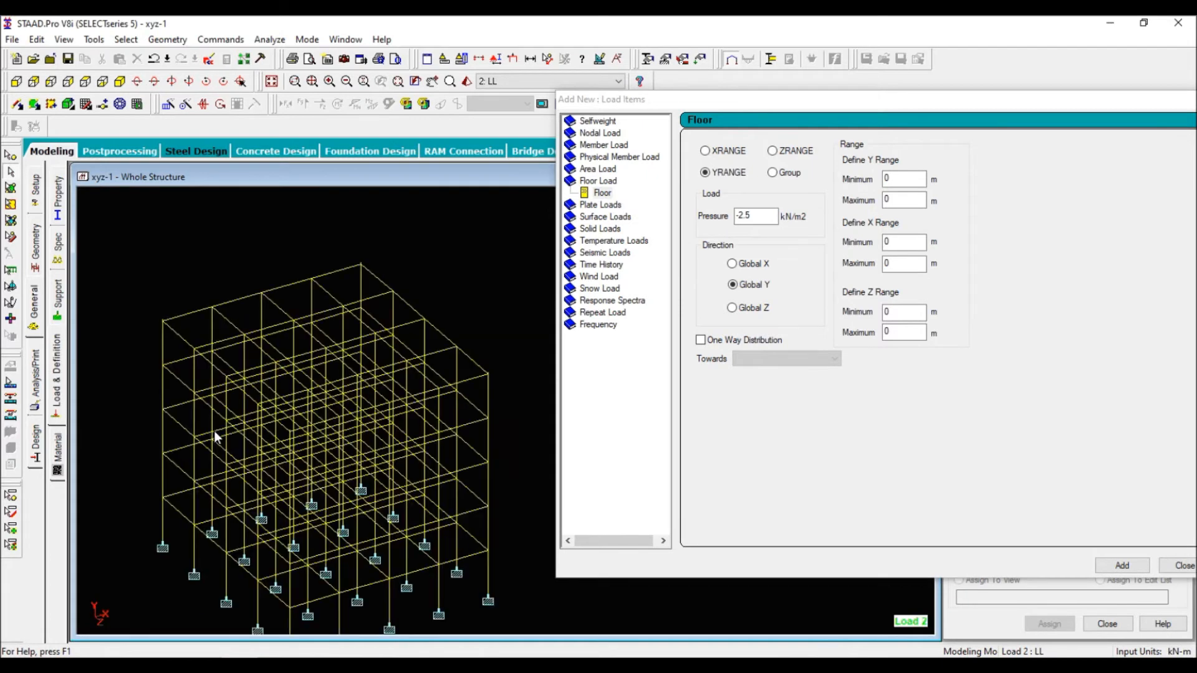
left_click(11, 156)
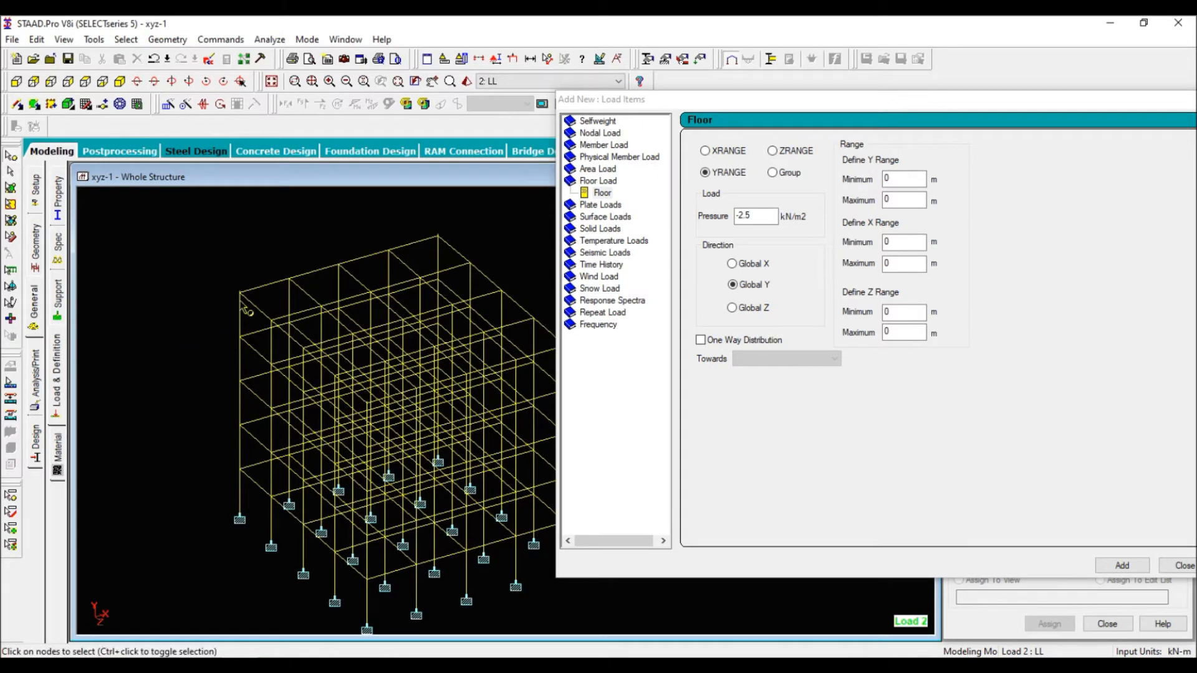
double_click(240, 292)
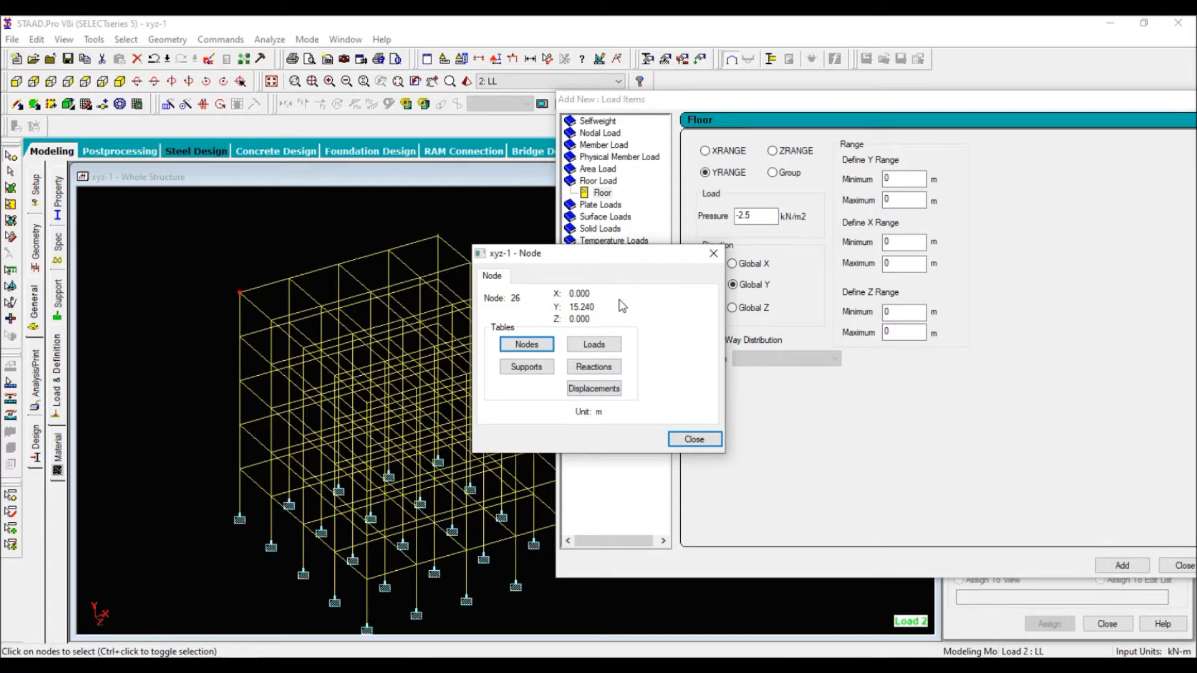
left_click(713, 261)
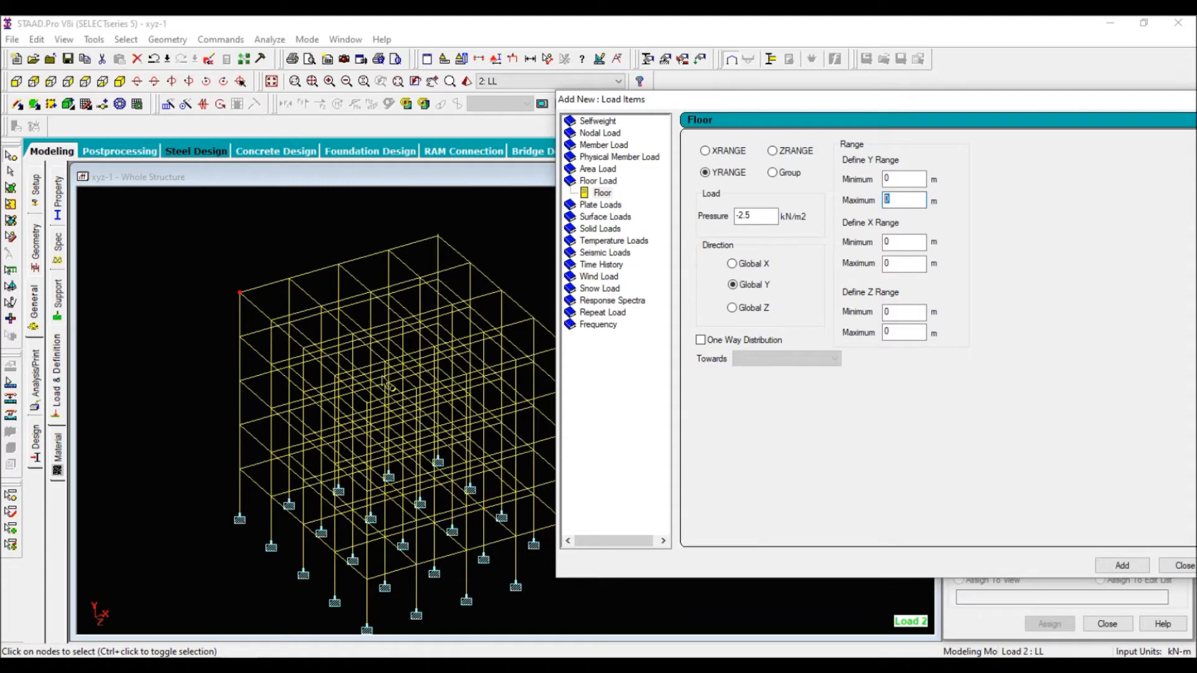
Discard the unfinished floor load item and let Auto Save save the model file.
left_click_drag(879, 103, 666, 151)
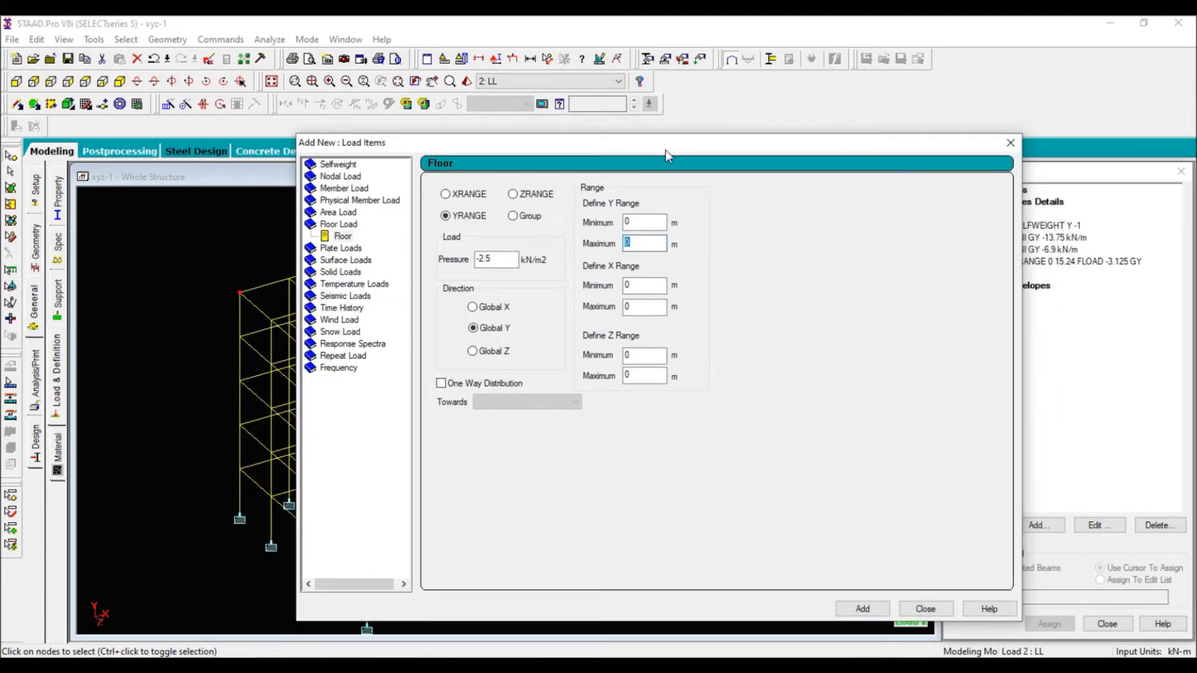
left_click(1010, 143)
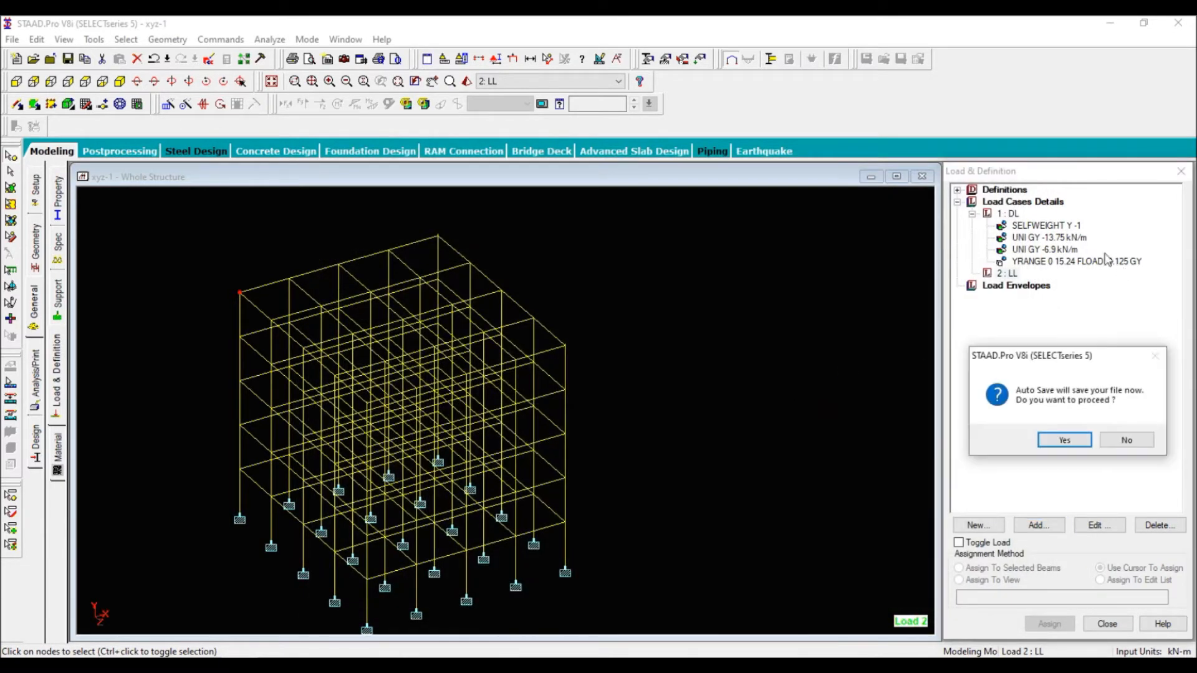
left_click(1062, 440)
left_click(515, 366)
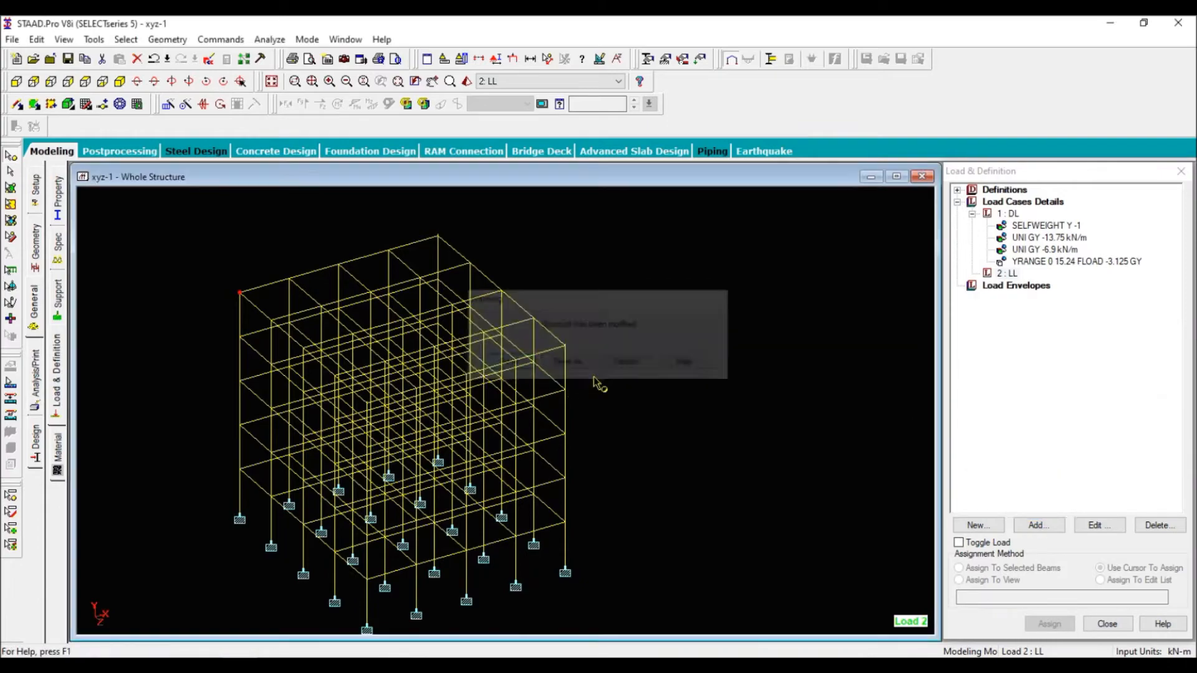
Highlight the UNI GY -13.75 kN/m load and examine it on the frame in isometric and front views.
left_click(1048, 240)
scroll(404, 374, "up", 4)
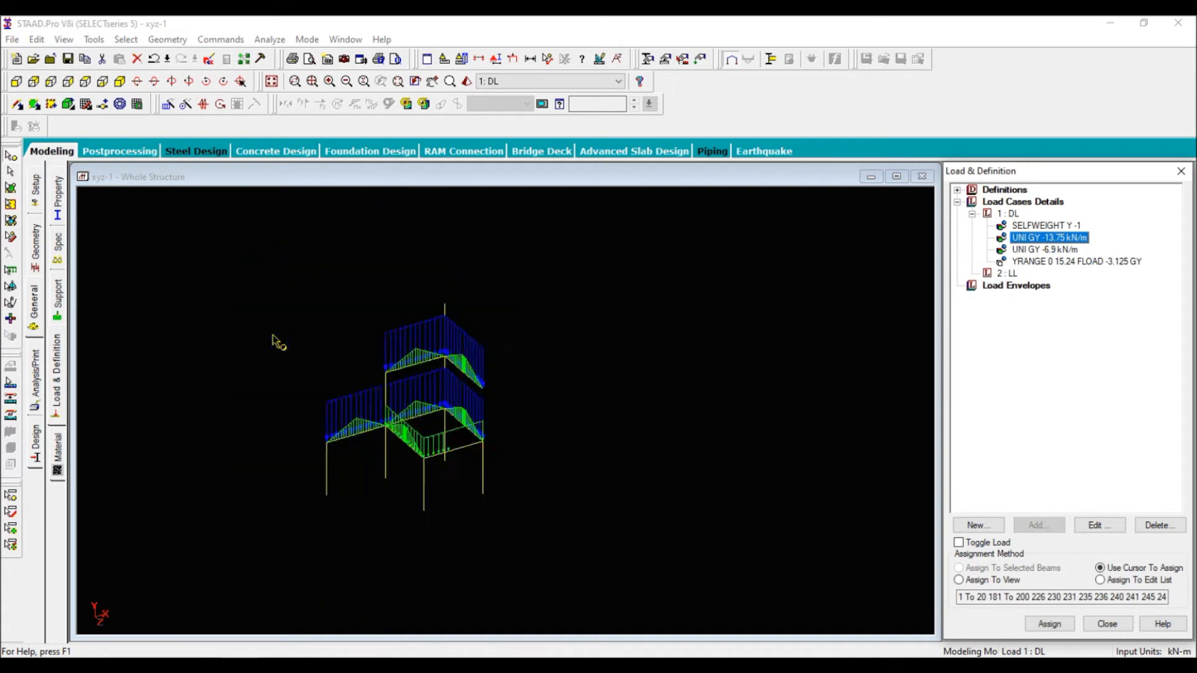
middle_click_drag(167, 272, 278, 338)
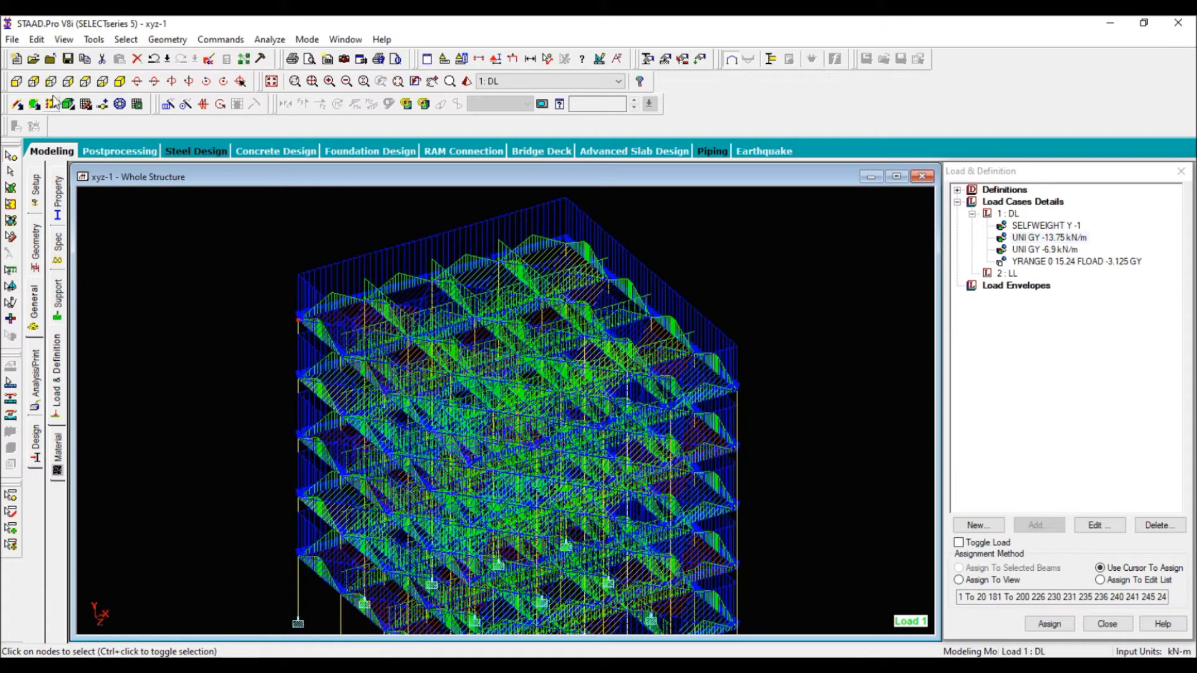
left_click(16, 81)
middle_click_drag(399, 404, 400, 498)
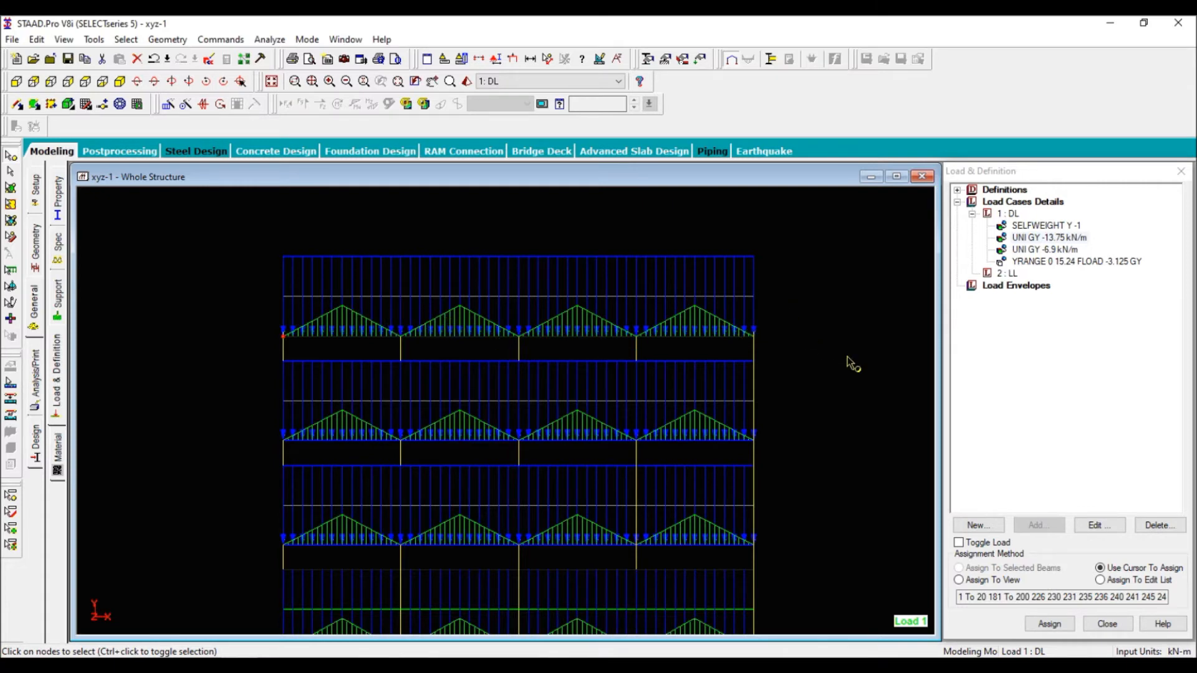
Start a floor load item under load case 2 : LL and set its pressure to -2.5 kN/m2.
left_click(1005, 275)
left_click(1042, 525)
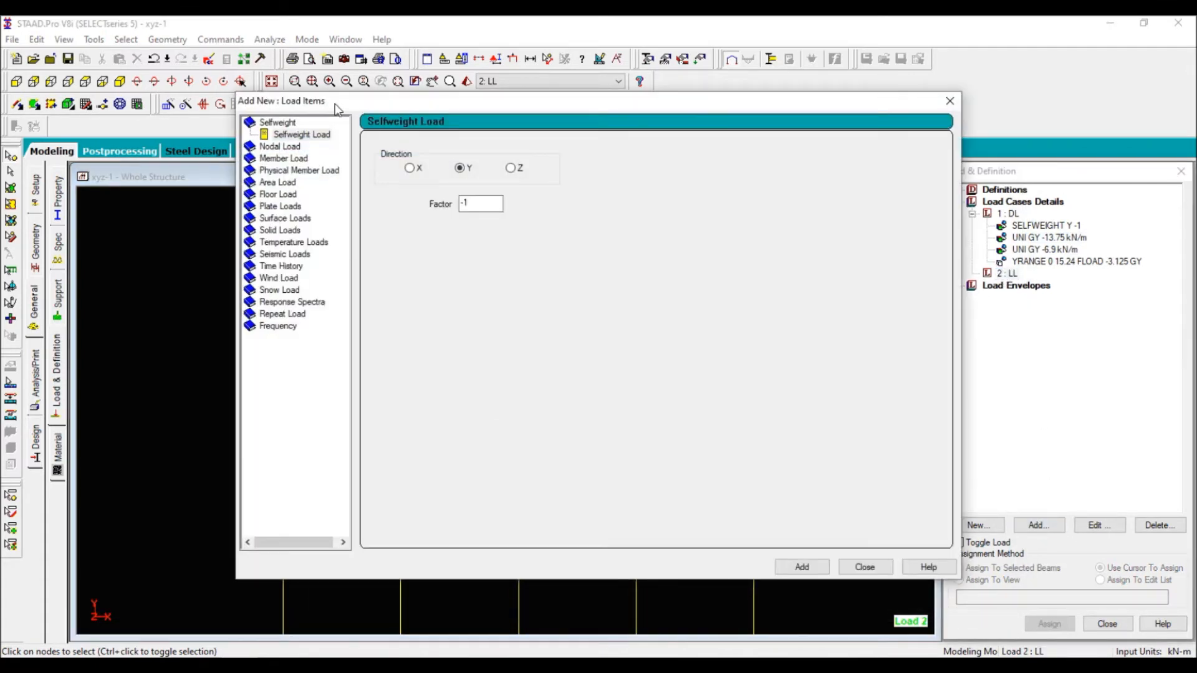
left_click_drag(338, 105, 456, 105)
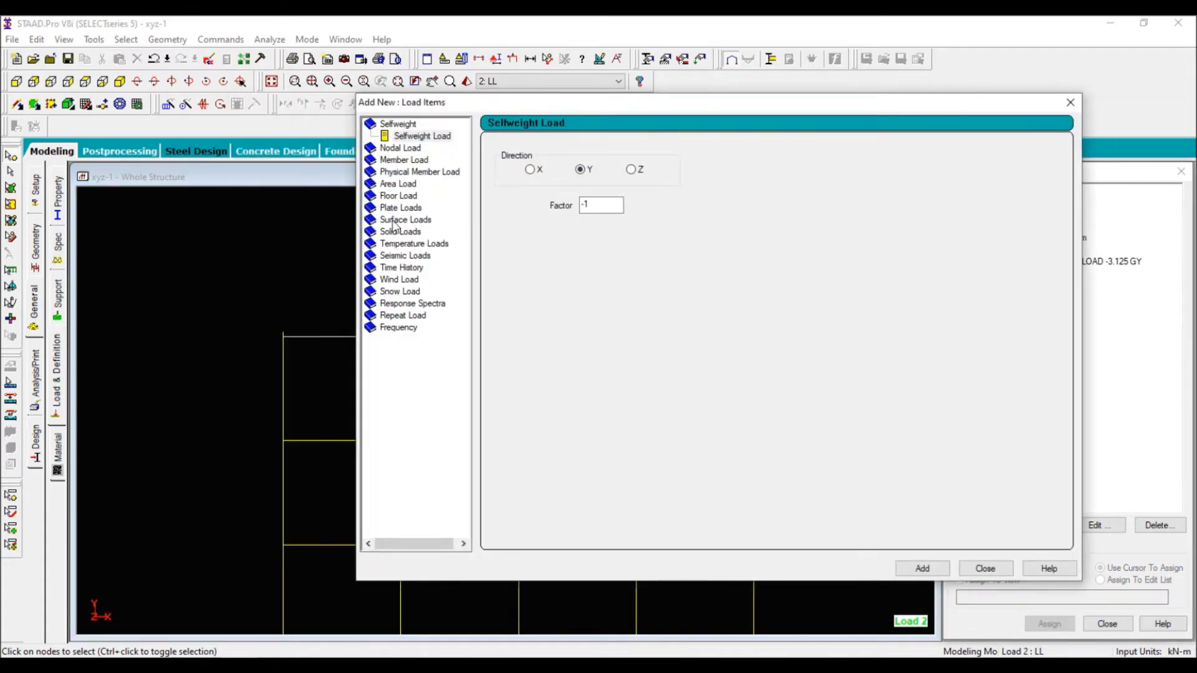
left_click(399, 196)
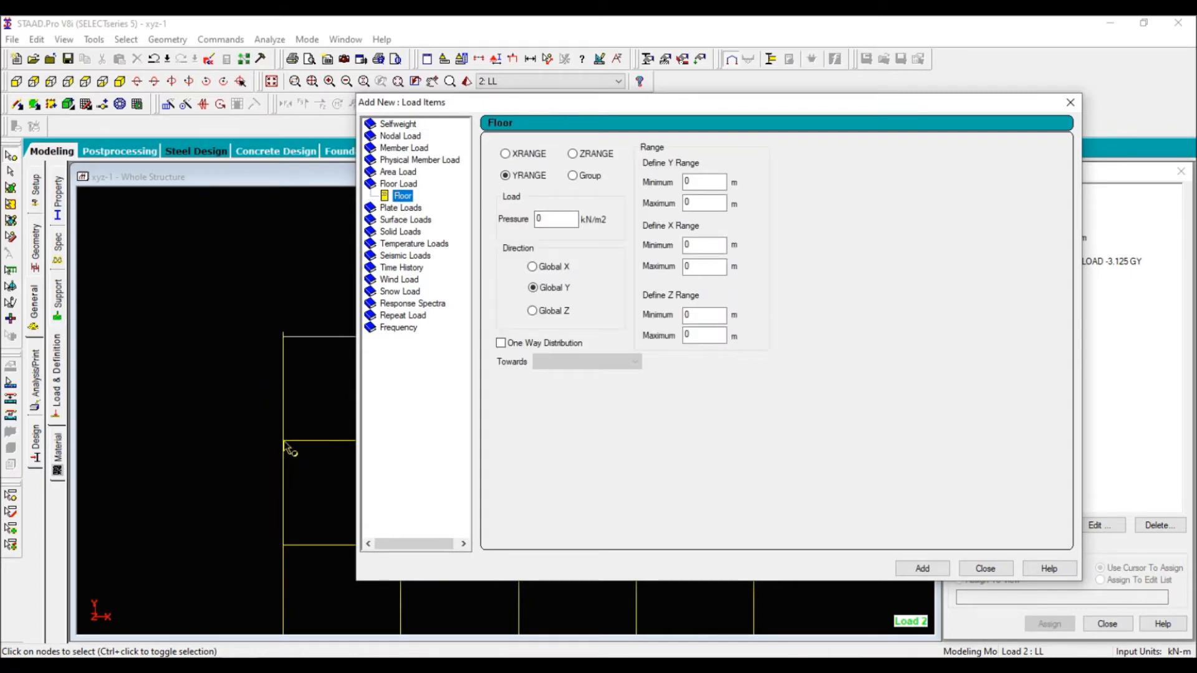
left_click(564, 222)
left_click(120, 81)
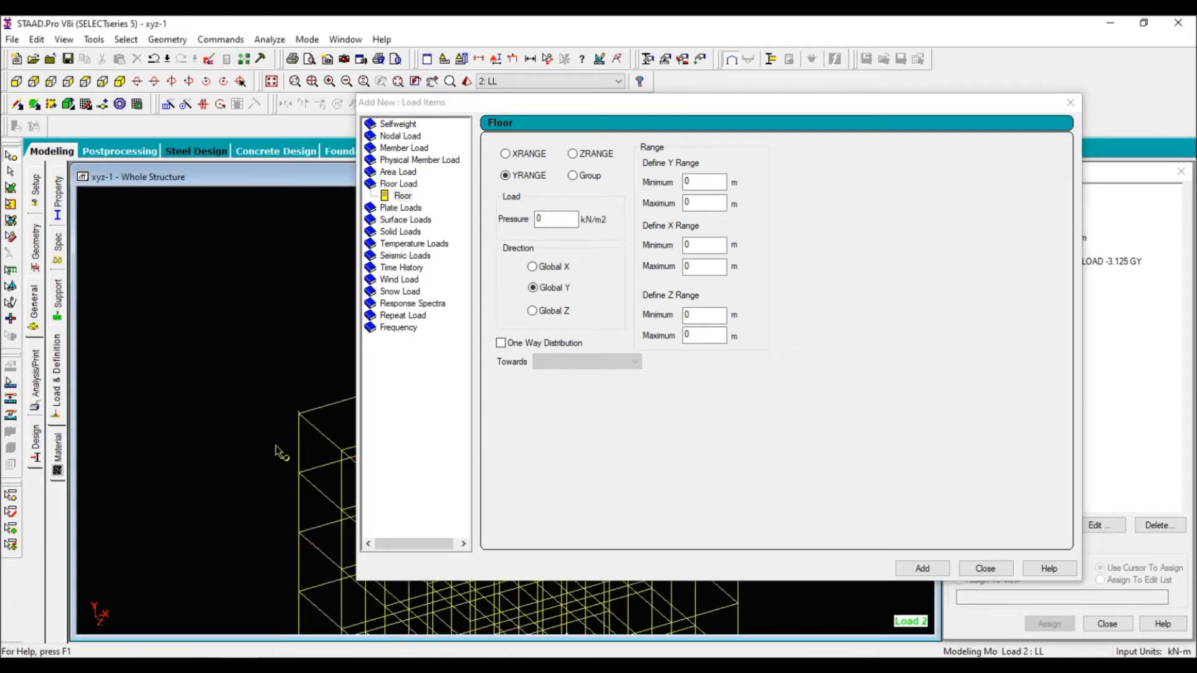
middle_click_drag(249, 437, 163, 367)
scroll(163, 367, "down", 5)
middle_click_drag(201, 413, 113, 381)
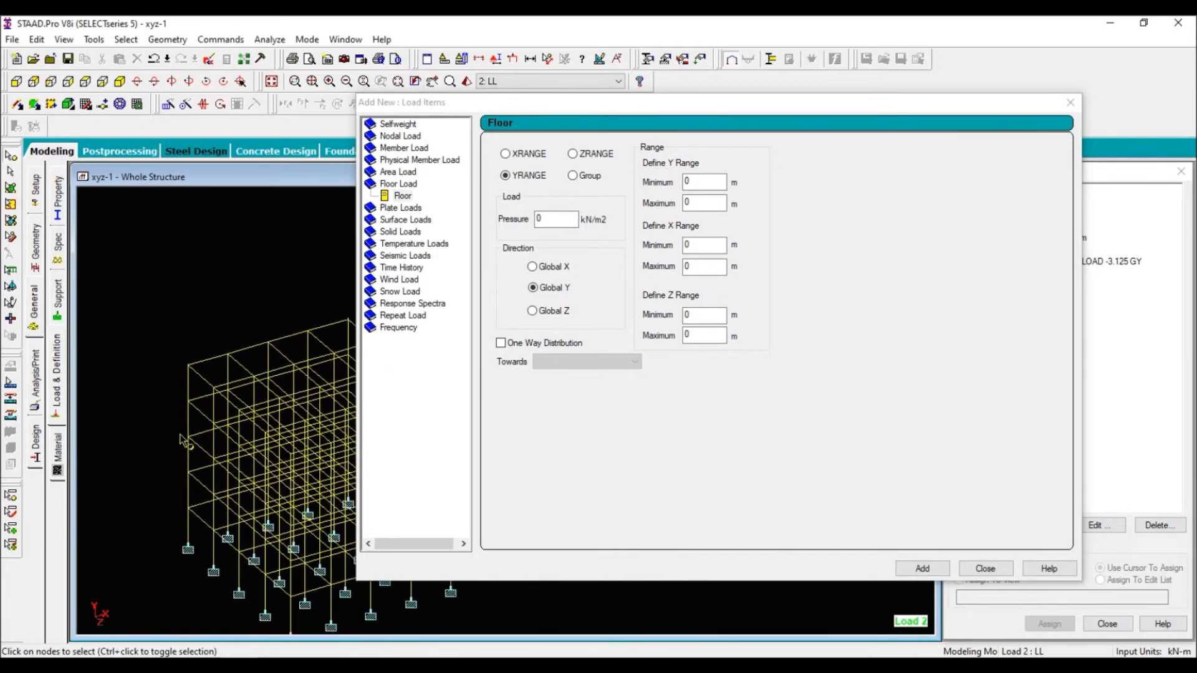
middle_click_drag(260, 437, 210, 421)
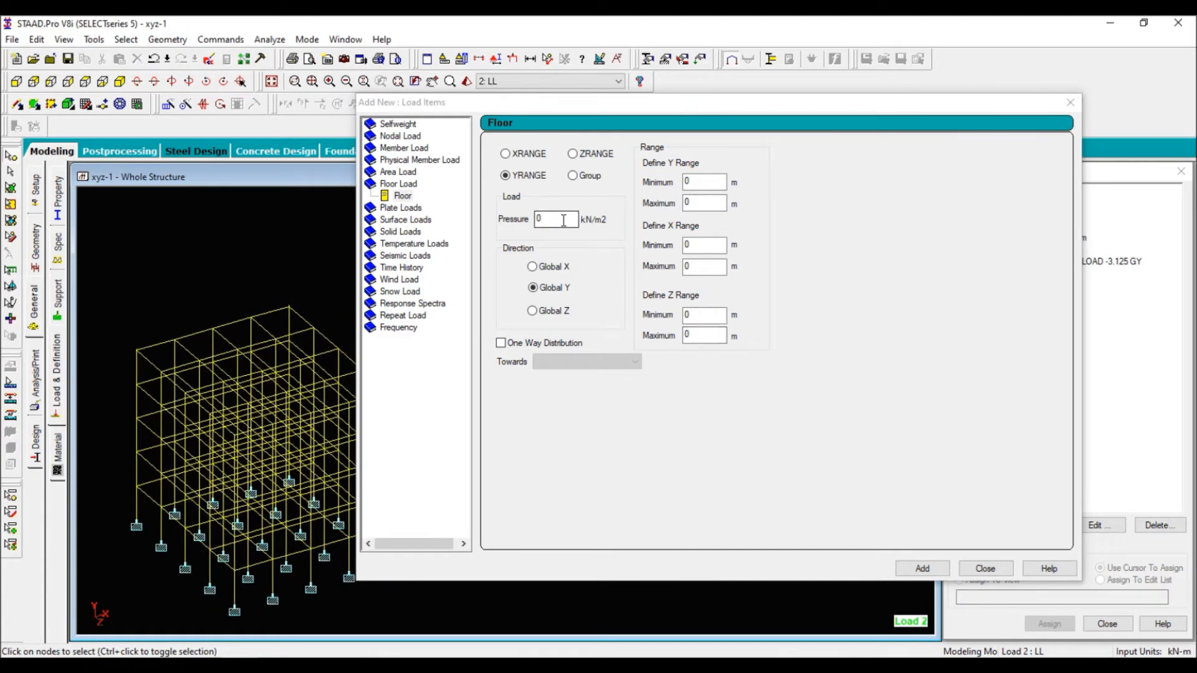
left_click_drag(562, 219, 439, 232)
type("-2.5")
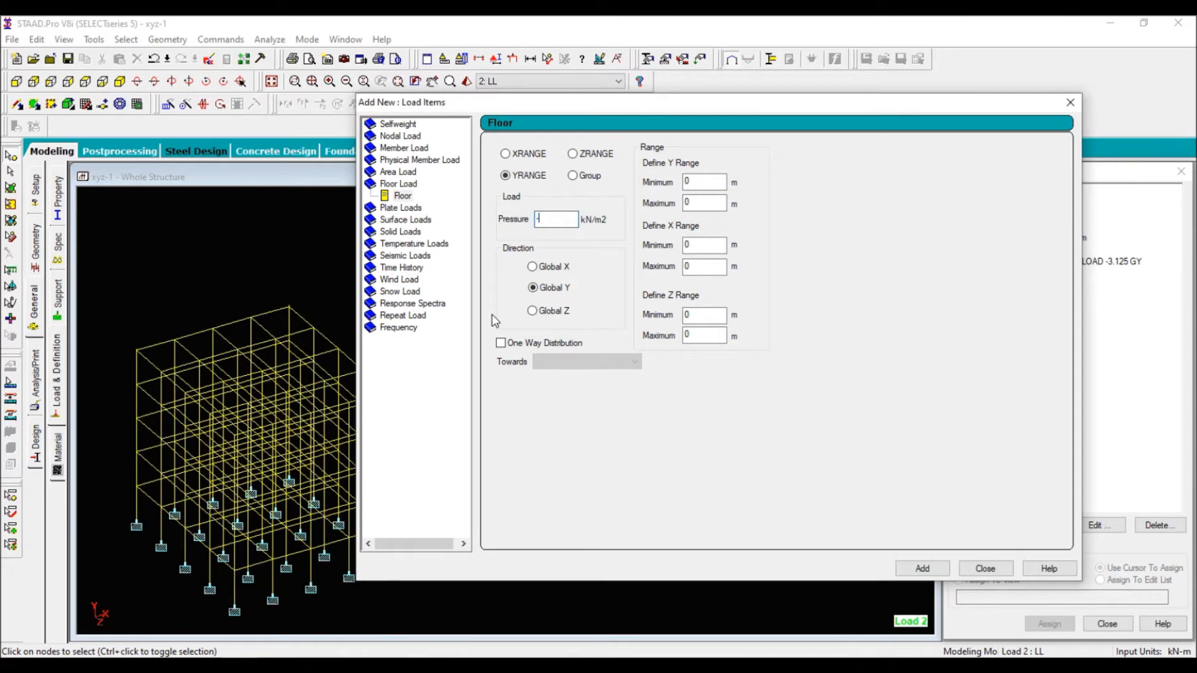
Look up the top corner node's coordinates, set the floor load's maximum Y range to 15.240 m, and add the load item.
left_click(280, 291)
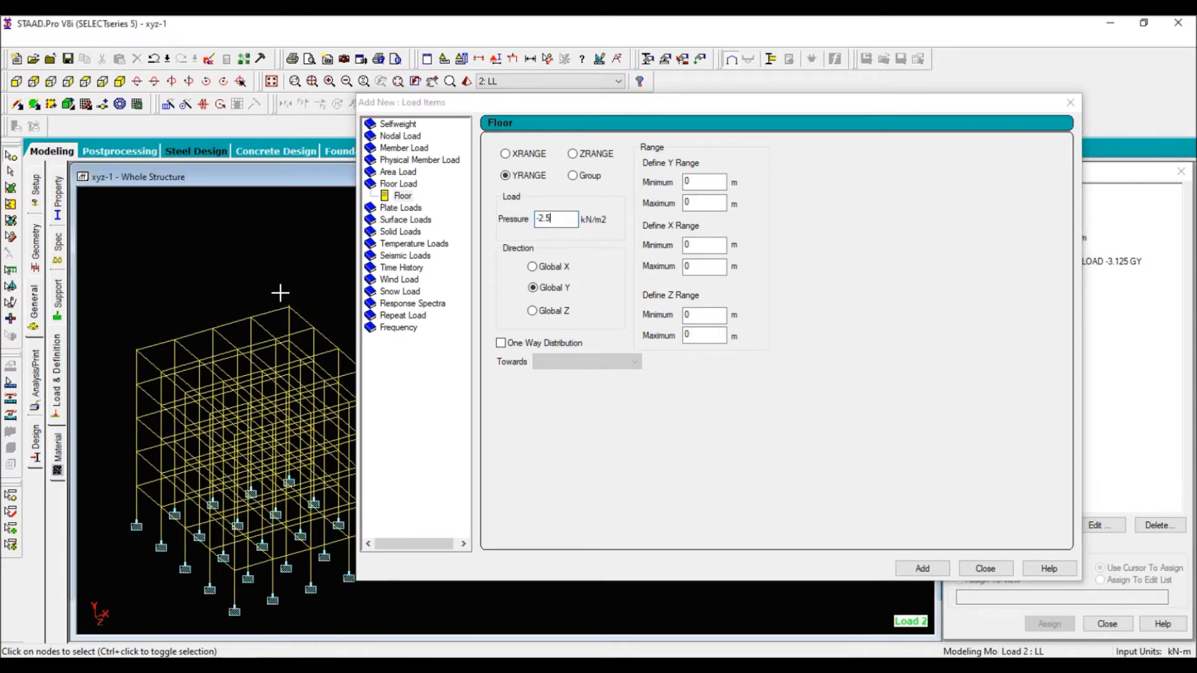
scroll(178, 385, "up", 1)
middle_click_drag(177, 384, 211, 391)
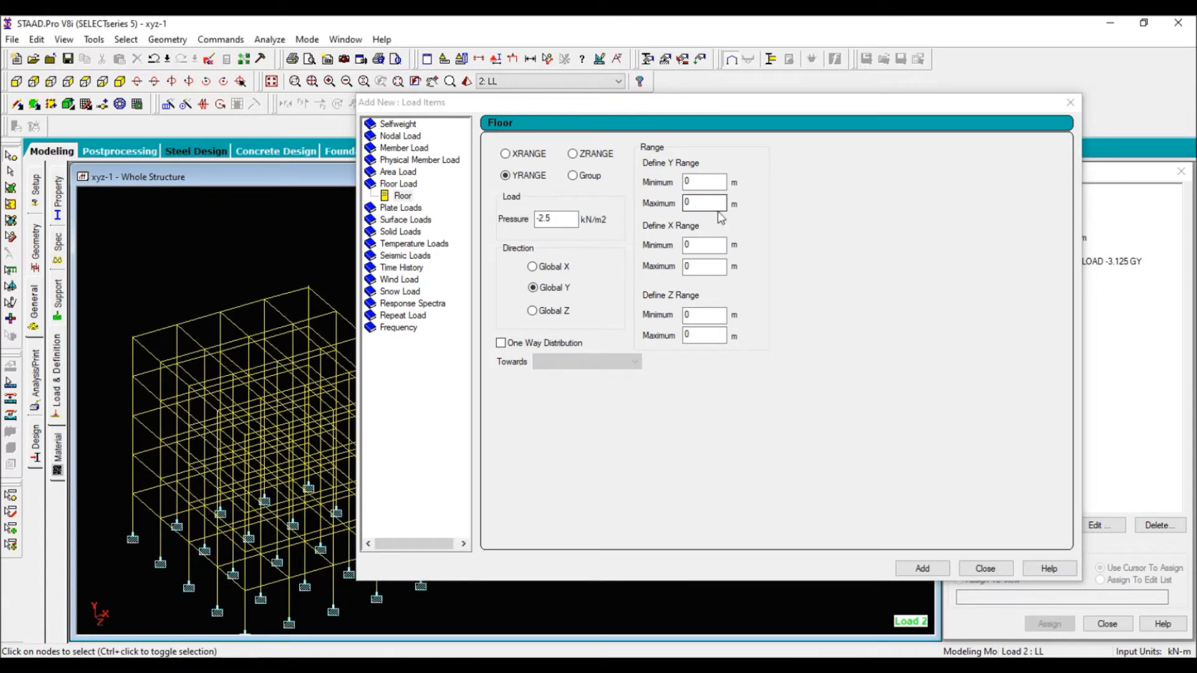
left_click(305, 339)
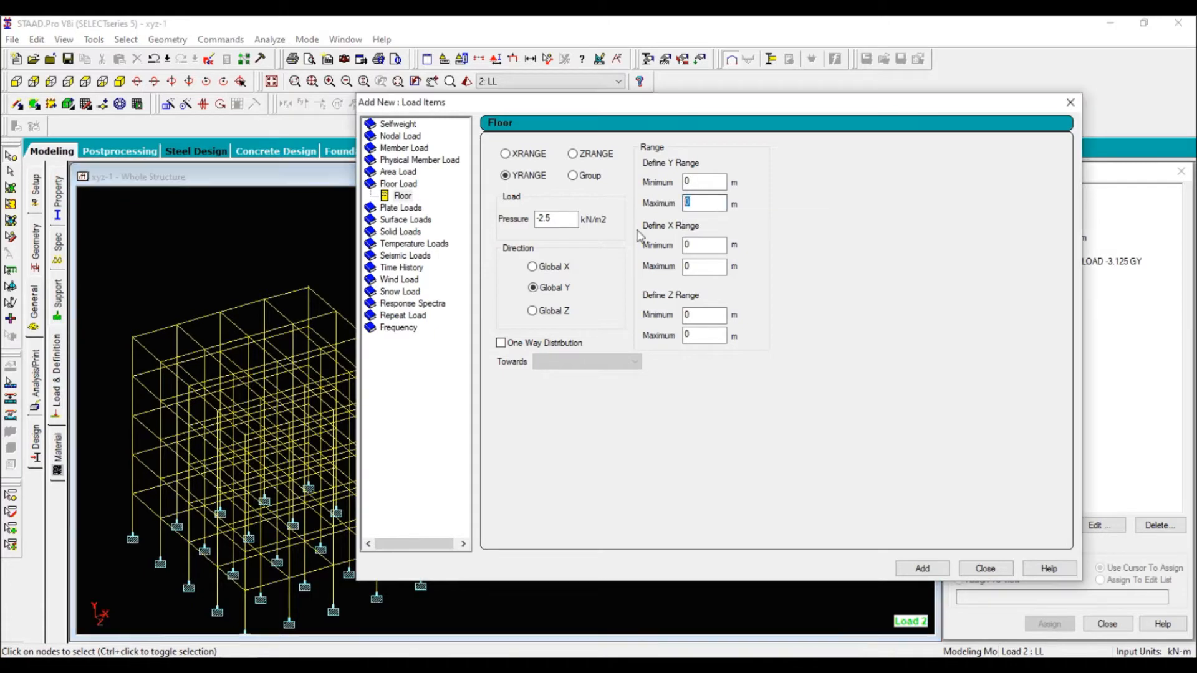
double_click(132, 338)
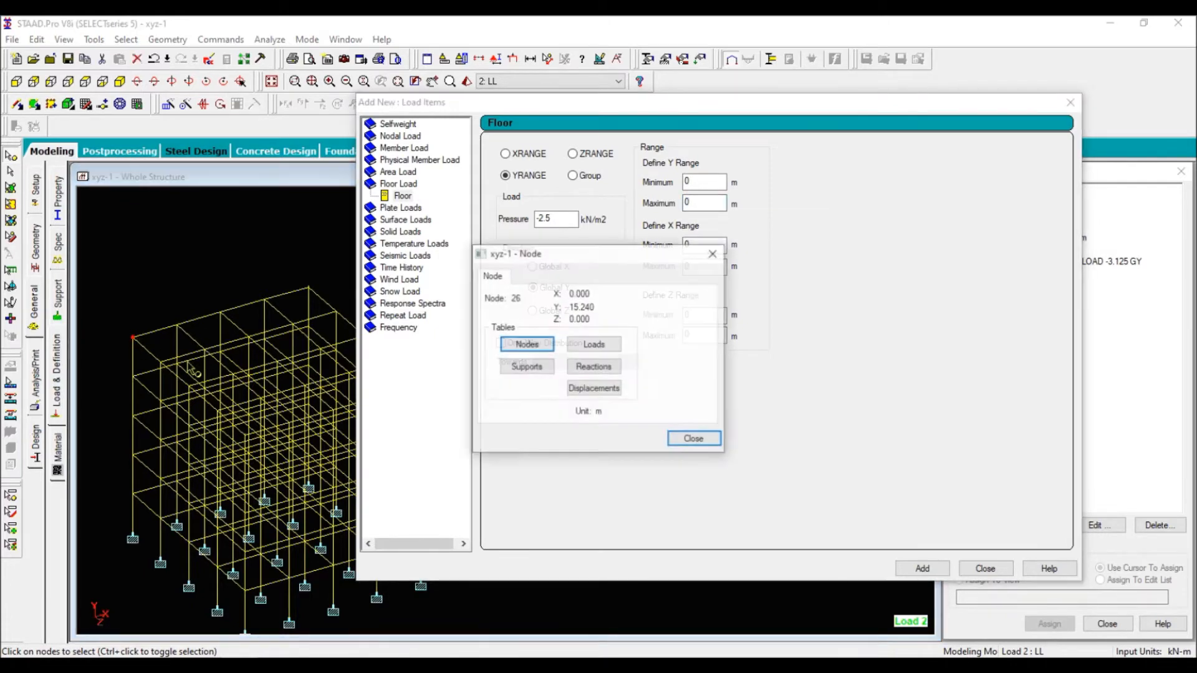
left_click(693, 438)
double_click(703, 203)
type("15.24")
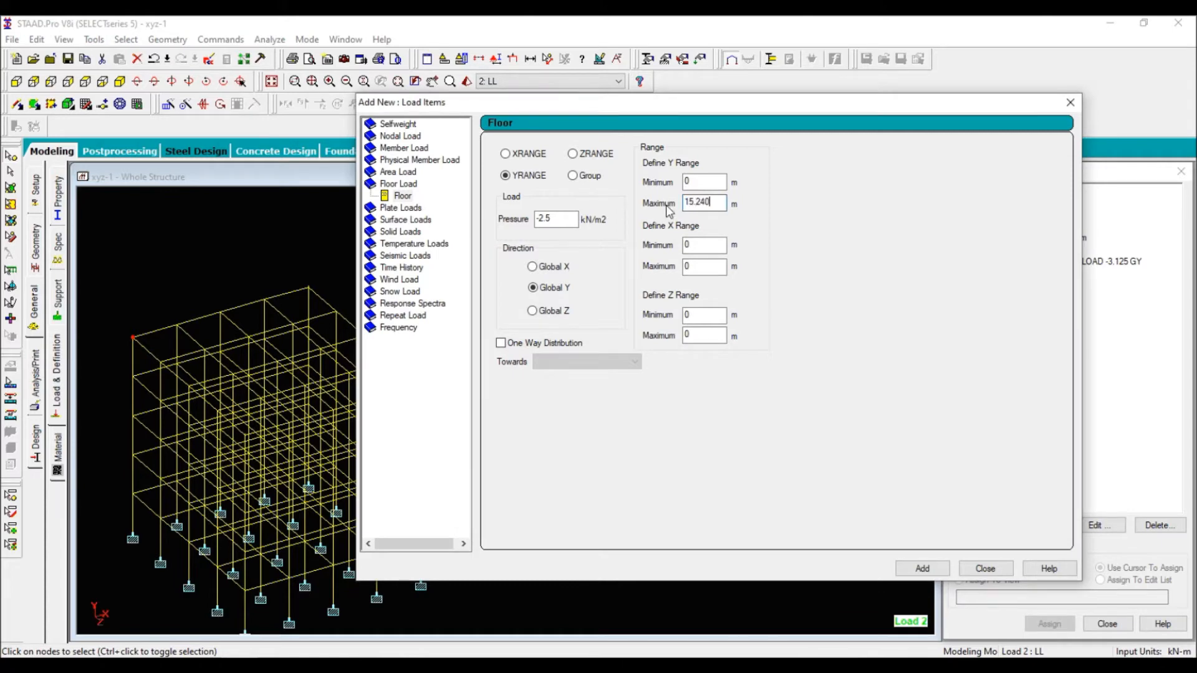
left_click_drag(659, 105, 569, 82)
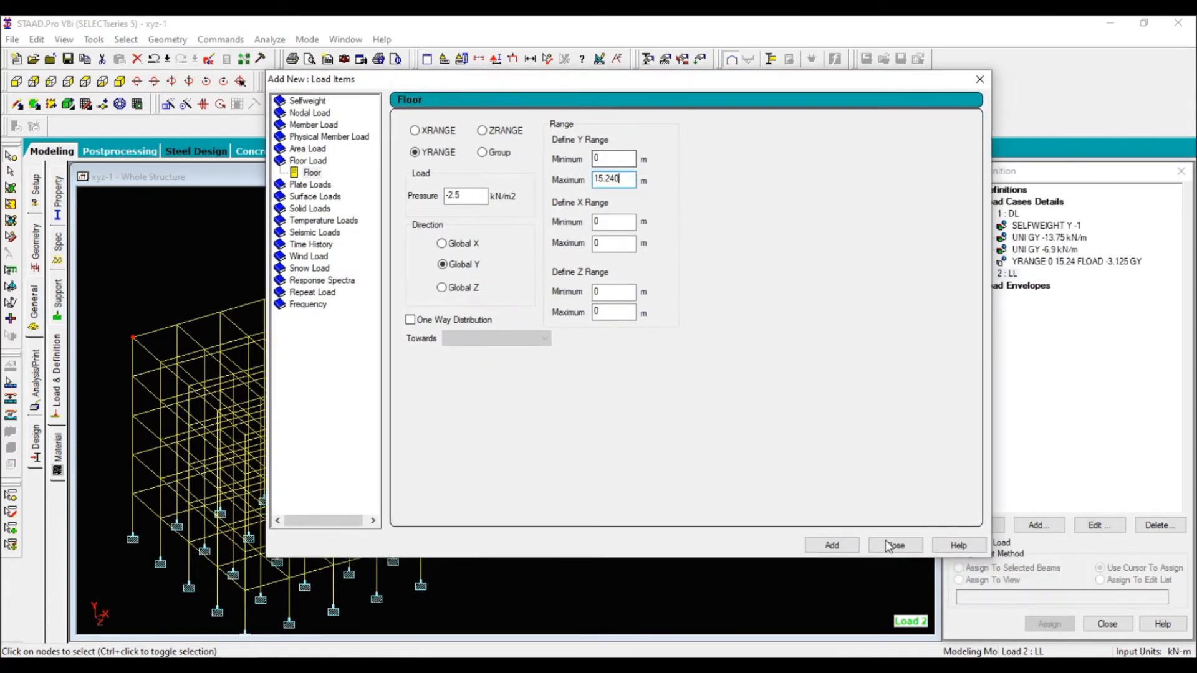
left_click(842, 548)
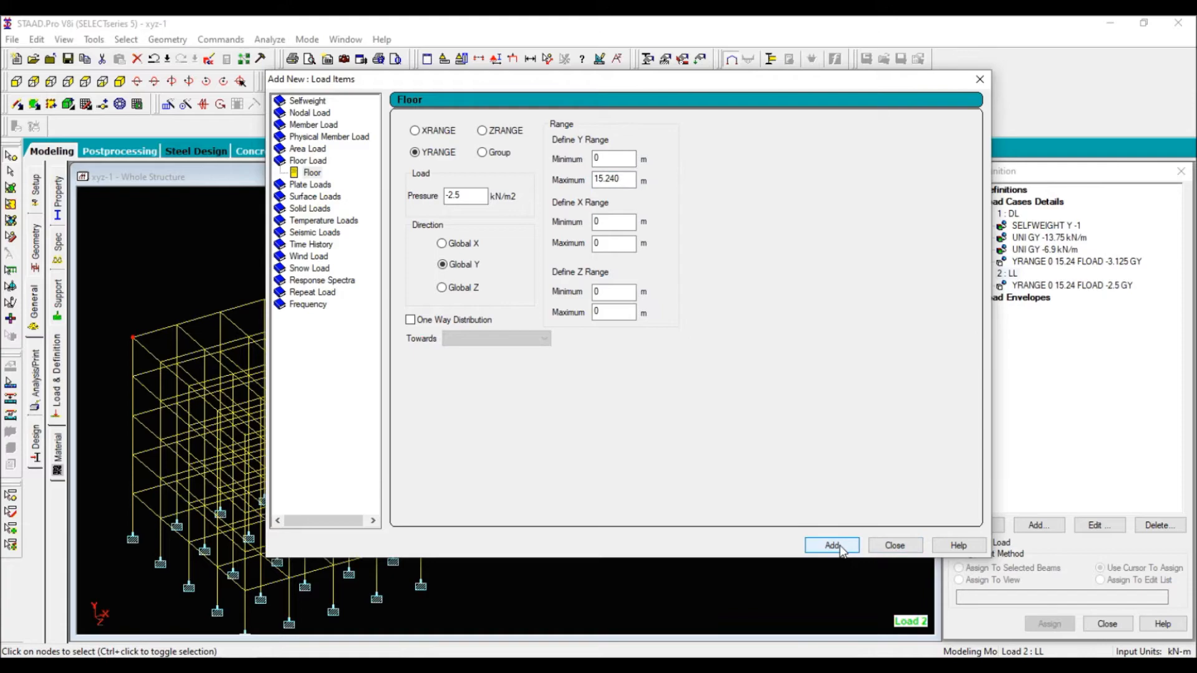
left_click(894, 546)
Inspect the live floor load on the frame and compare it with the UNI GY -13.75, UNI GY -6.9 and FLOAD -3.125 dead loads.
middle_click_drag(504, 456, 636, 441)
scroll(467, 469, "up", 4)
middle_click_drag(393, 489, 444, 495)
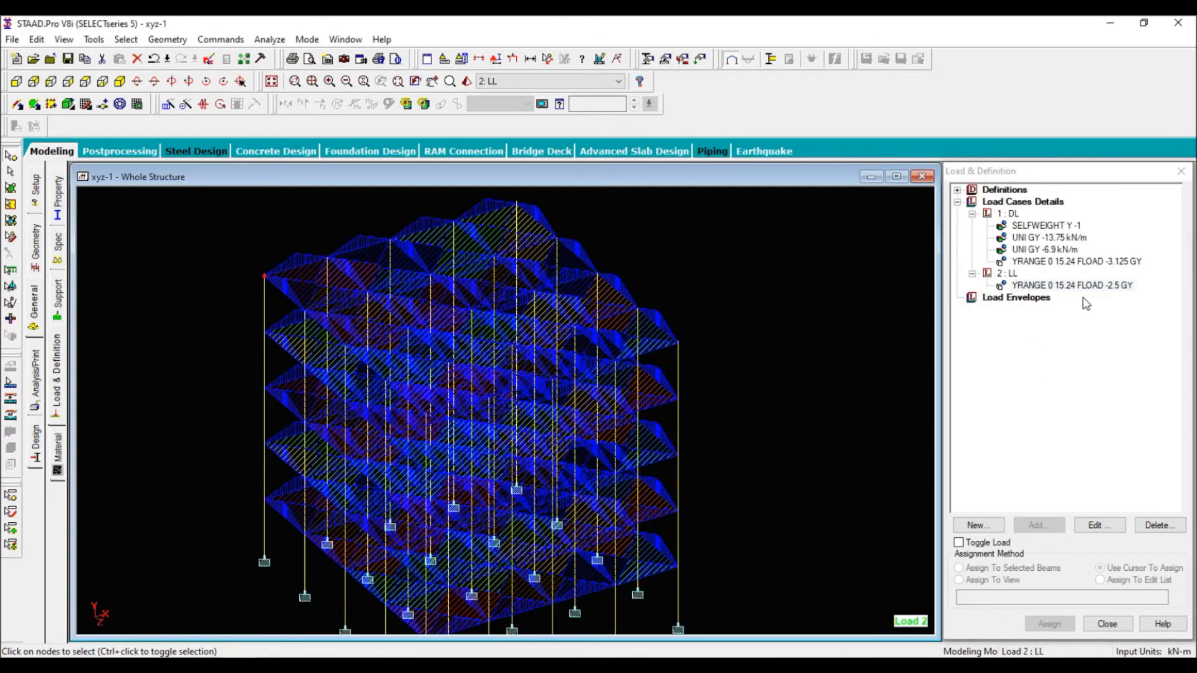
middle_click_drag(565, 457, 624, 439)
scroll(682, 489, "up", 2)
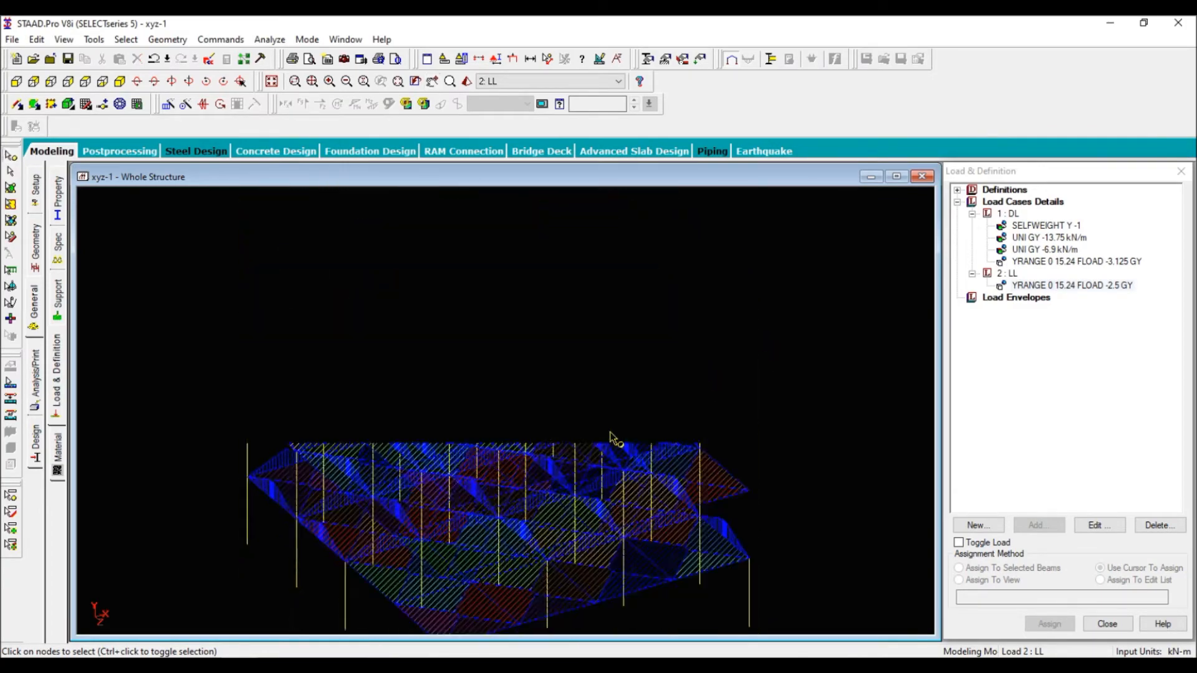
scroll(615, 440, "down", 1)
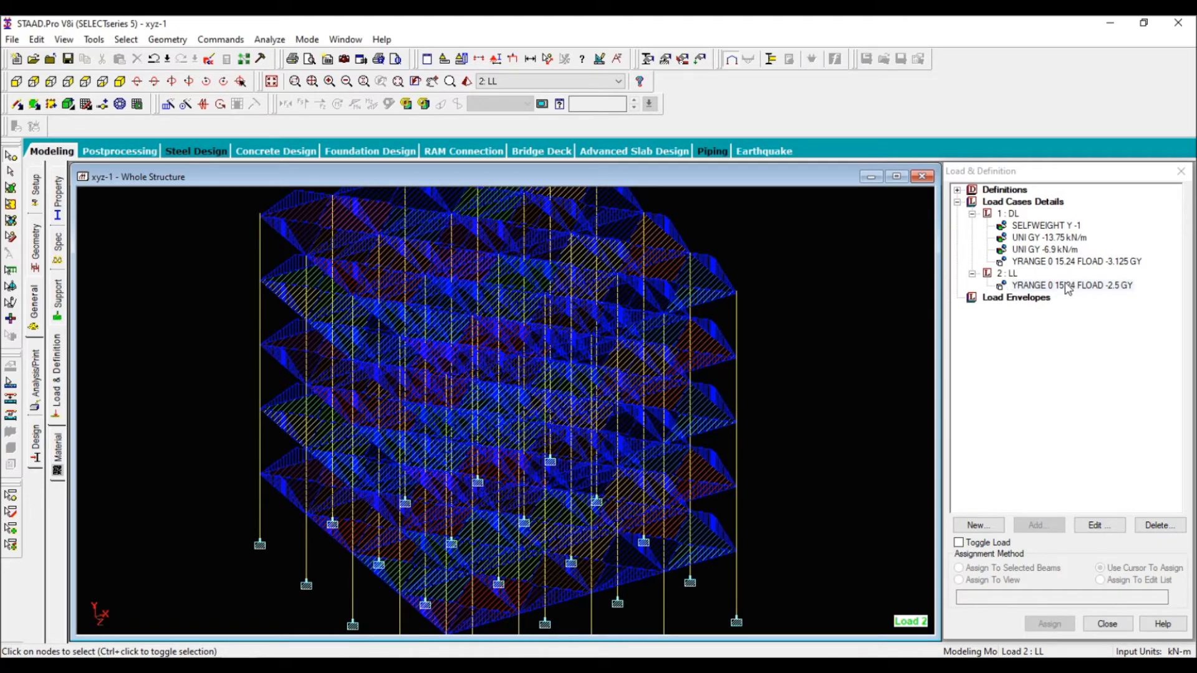
left_click(1045, 239)
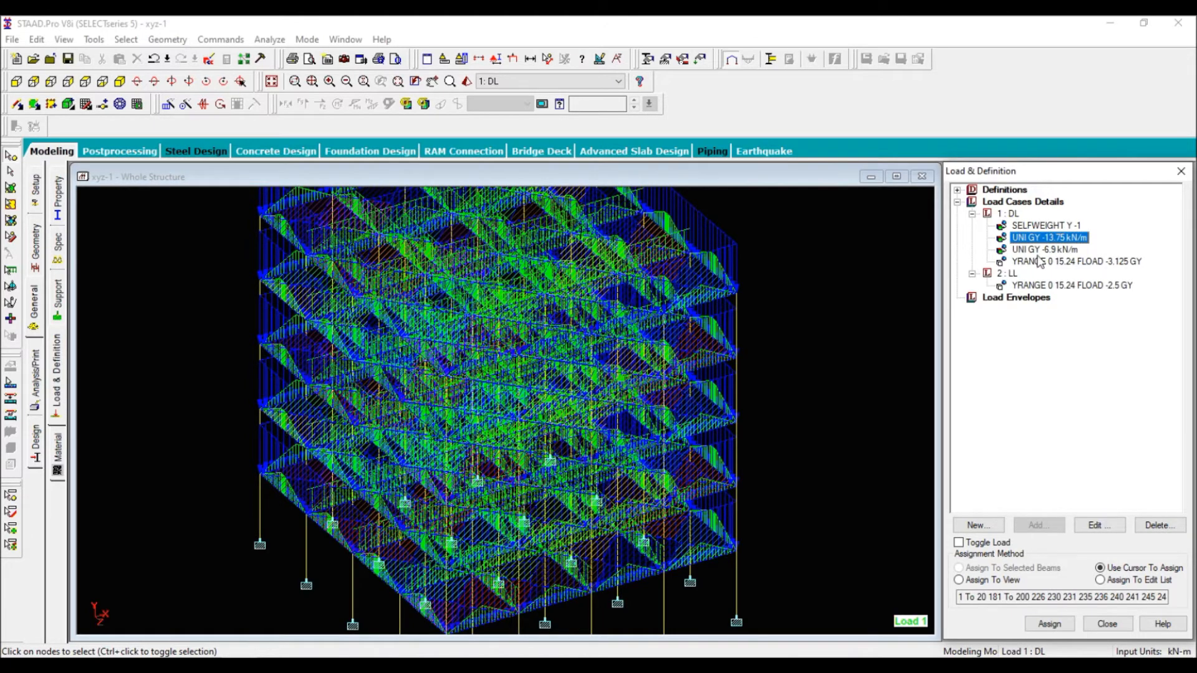
left_click(1037, 250)
left_click(1035, 262)
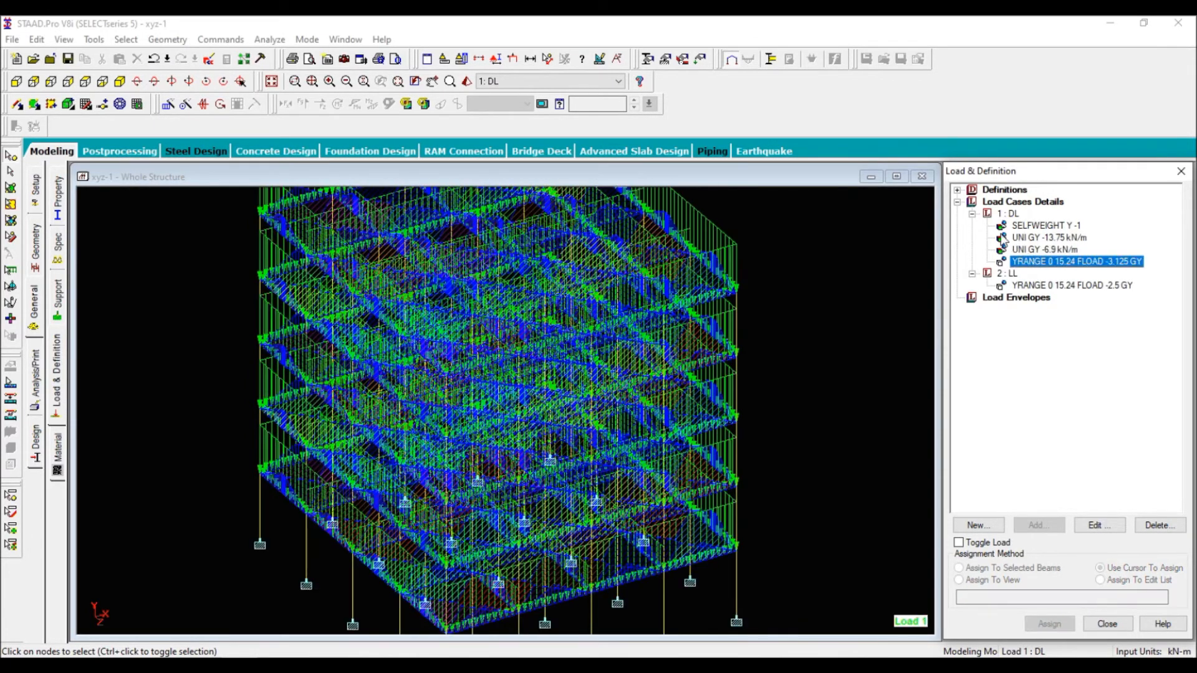
left_click(1037, 287)
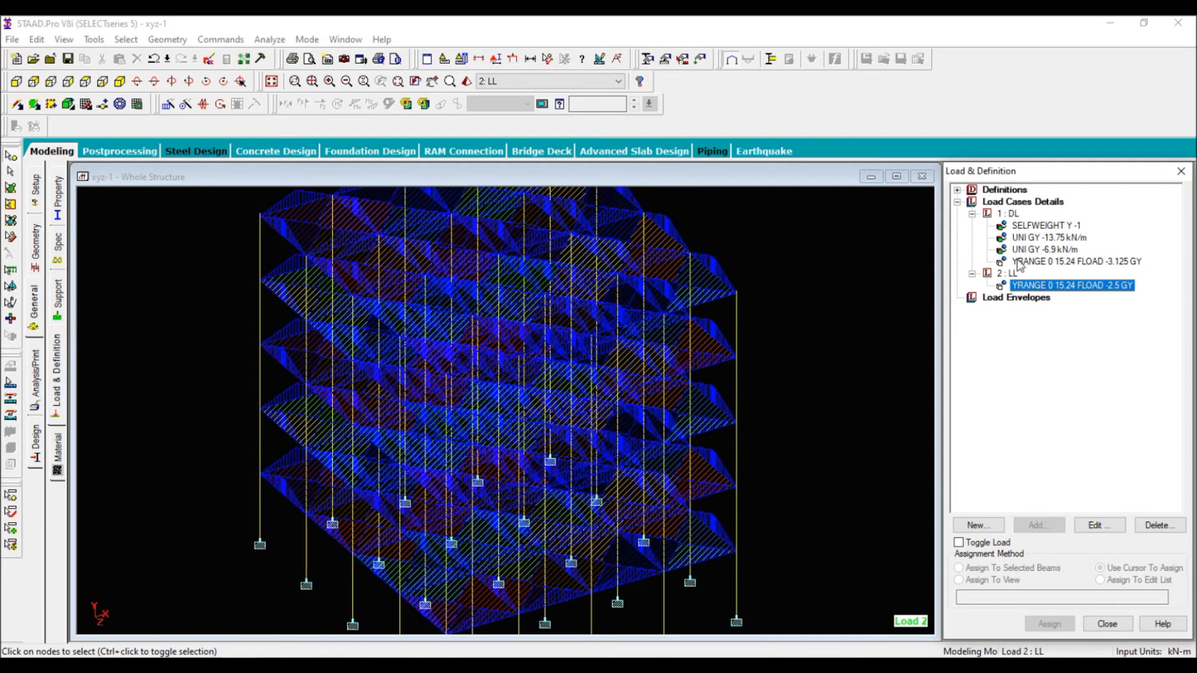
left_click(1037, 240)
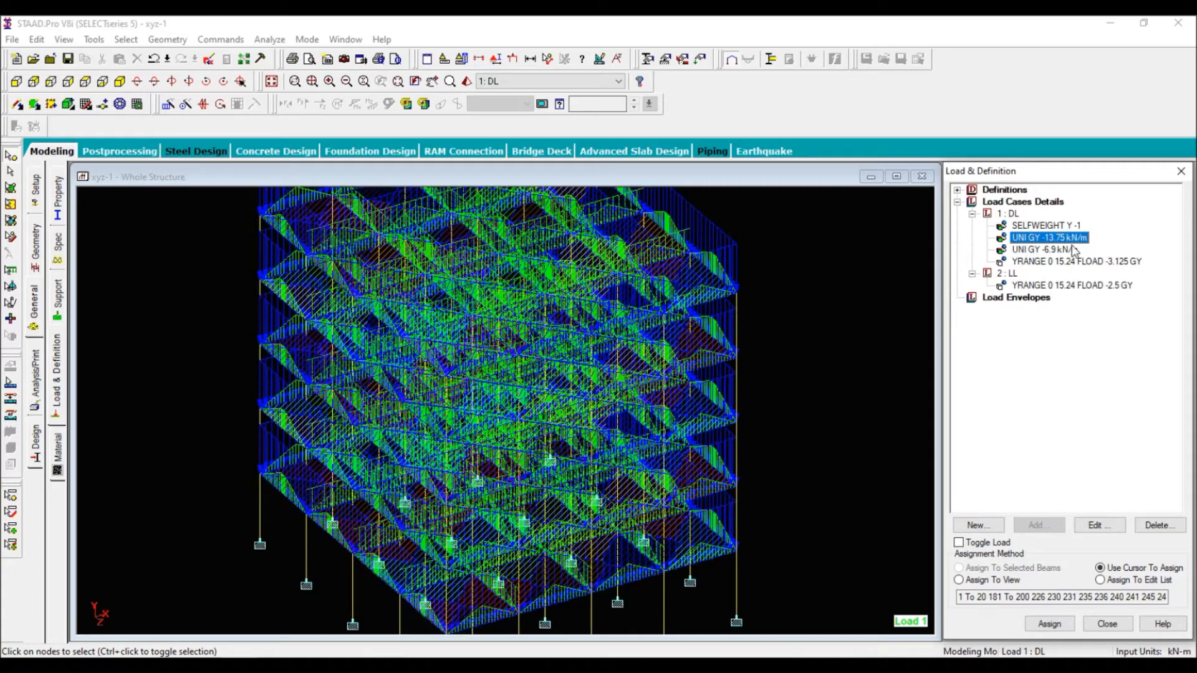
left_click(1053, 249)
left_click(1050, 239)
left_click(1049, 249)
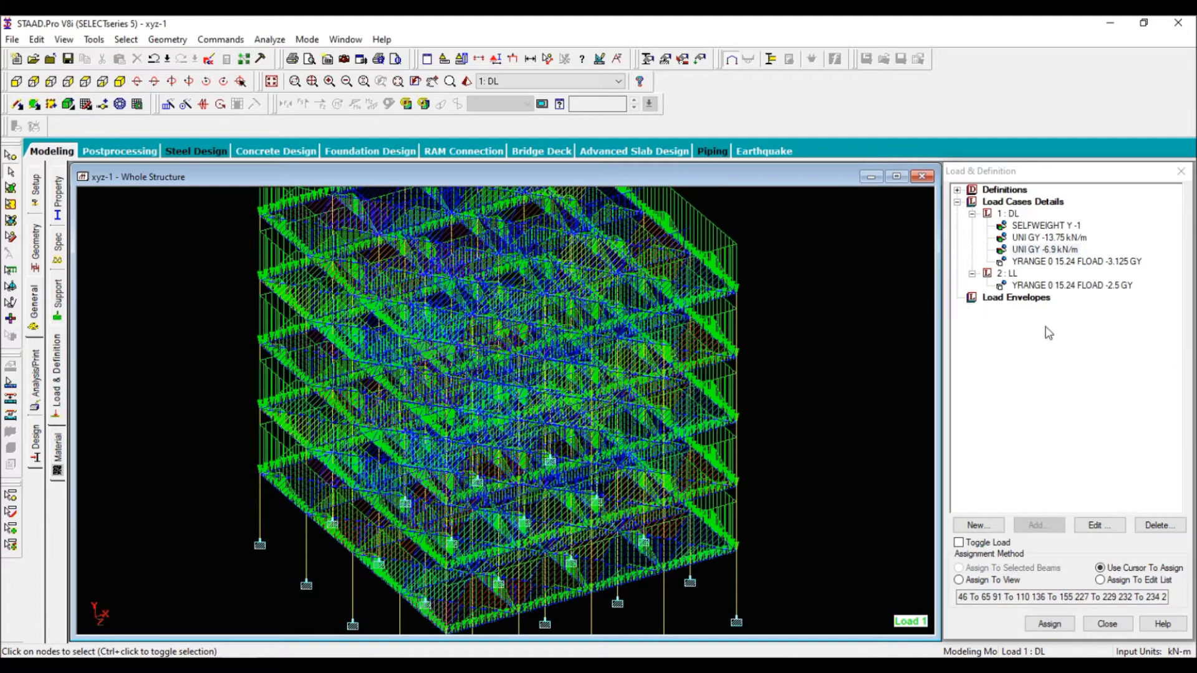
Review the Define Combinations and Auto Load Combination options for new load cases without adding any.
left_click(1027, 202)
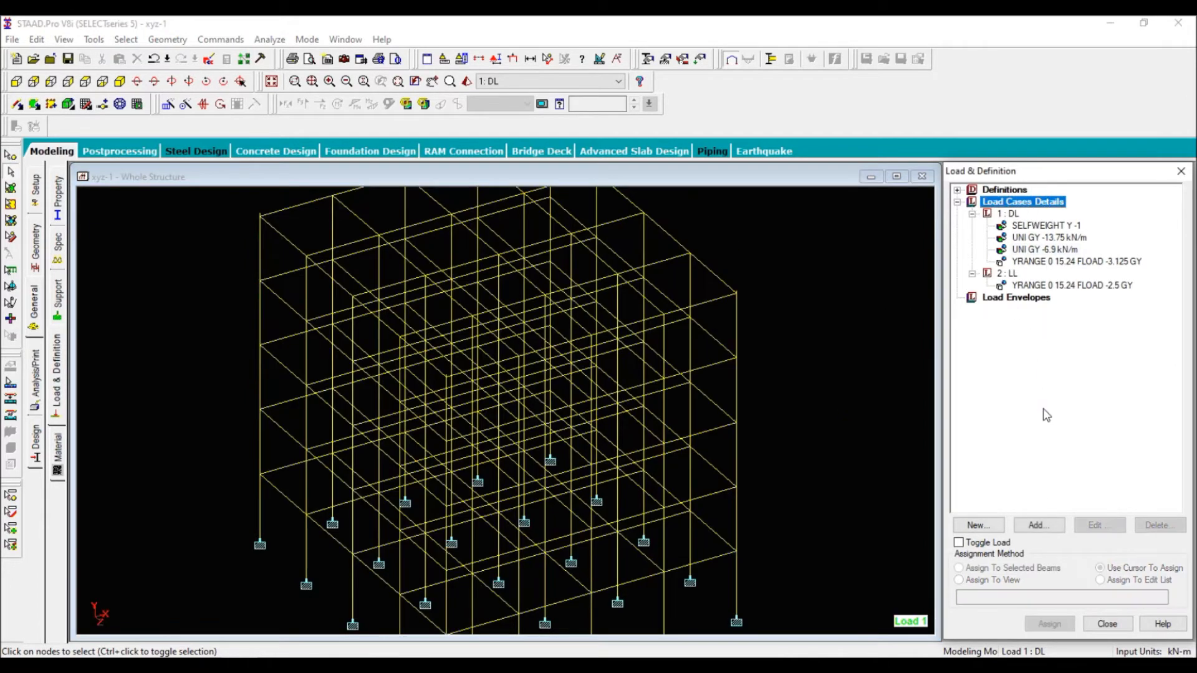
left_click(1038, 525)
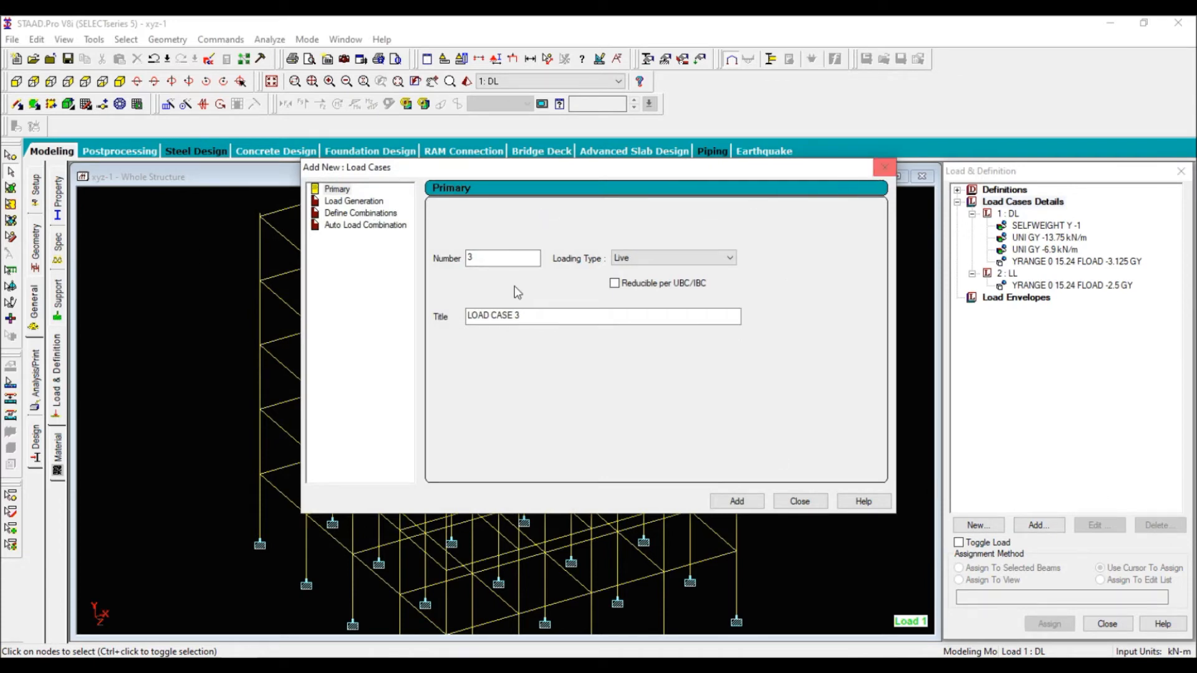
left_click(357, 215)
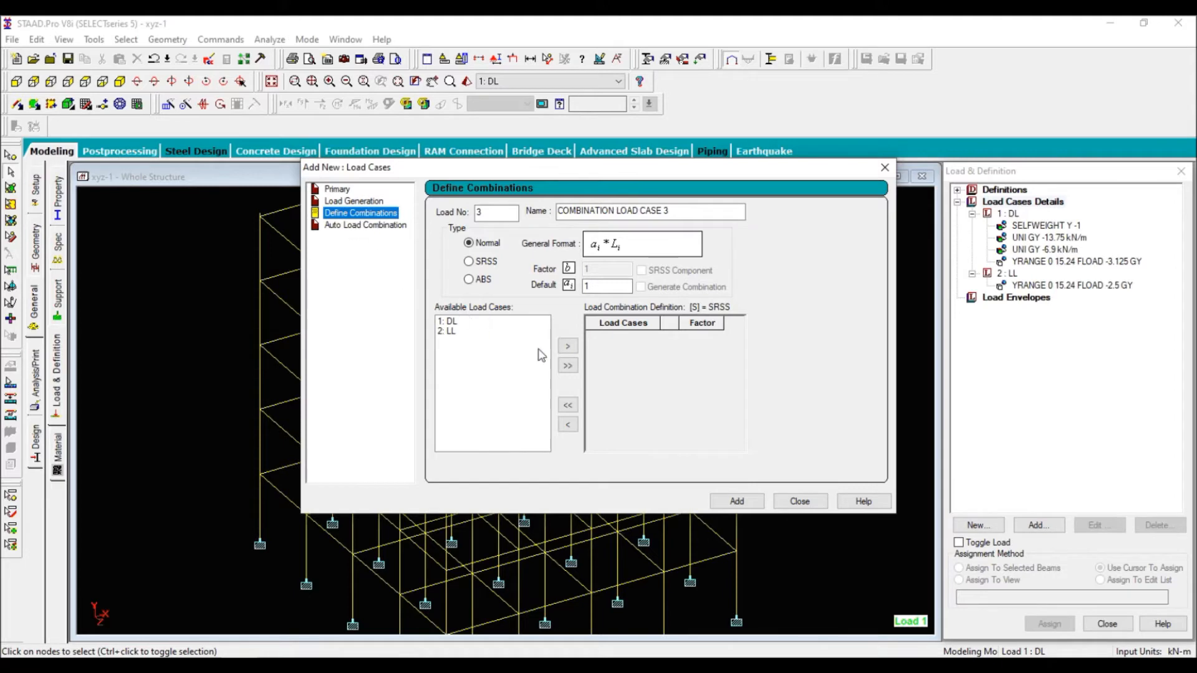
left_click(359, 226)
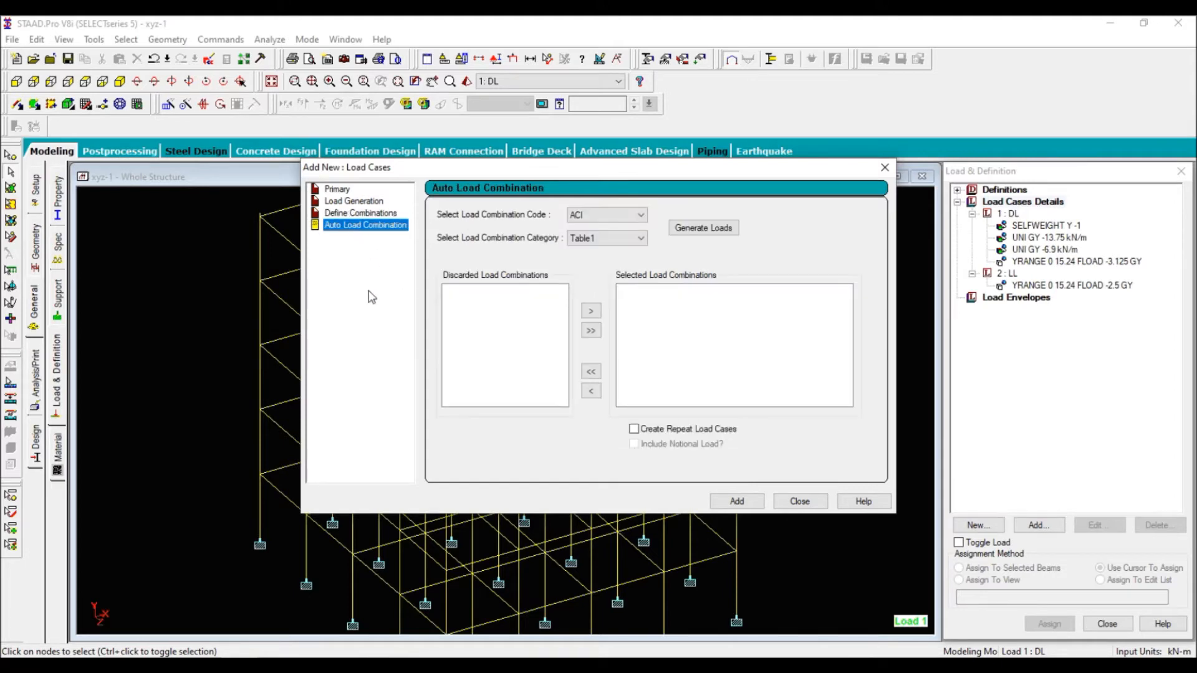
left_click(885, 168)
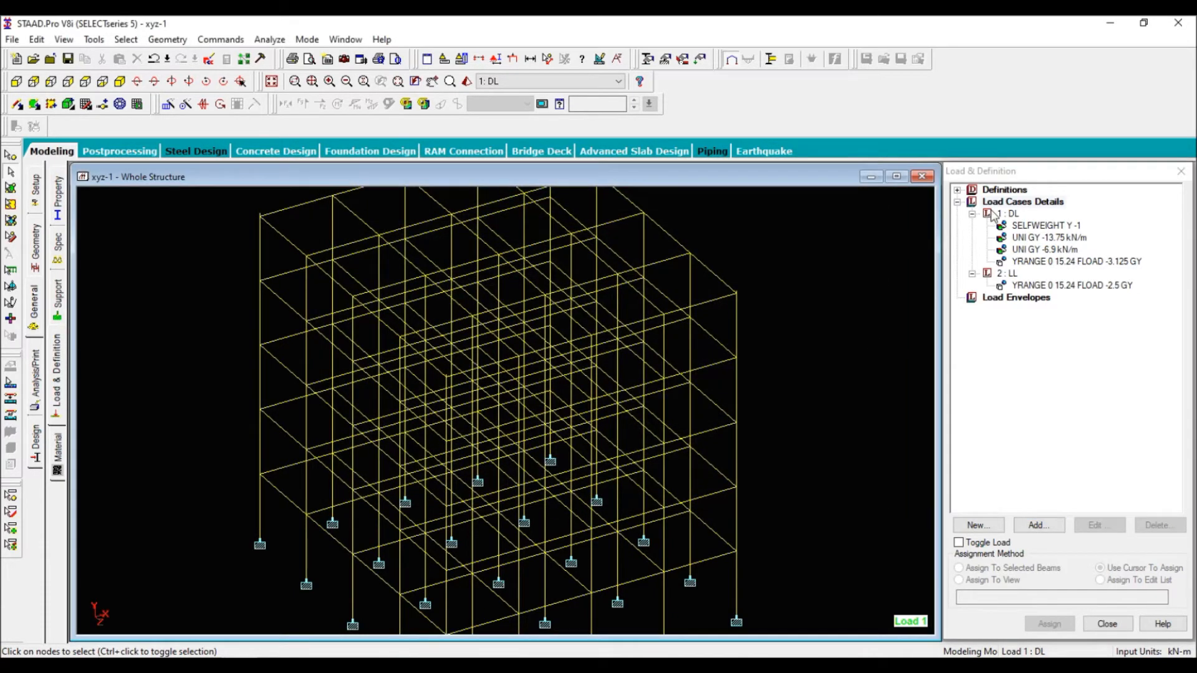
Expand the load definitions and measure the building's base along X between the front corner supports.
left_click(957, 190)
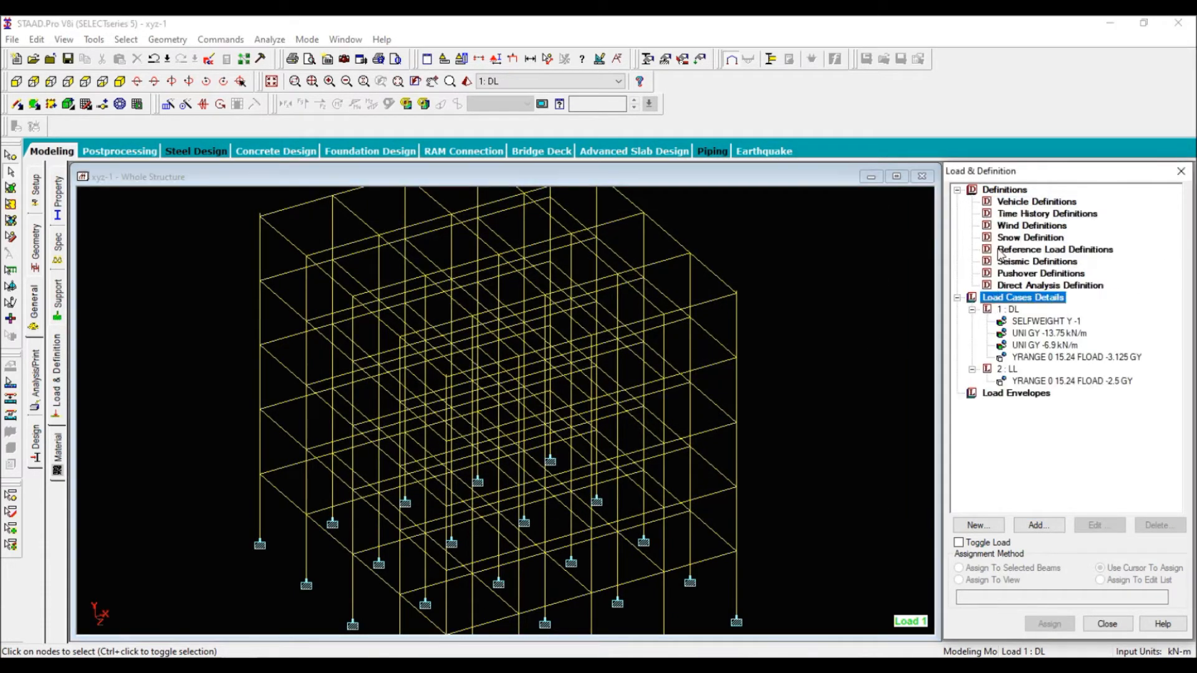
left_click(1016, 226)
left_click(780, 380)
scroll(584, 396, "down", 2)
middle_click_drag(597, 447, 582, 454)
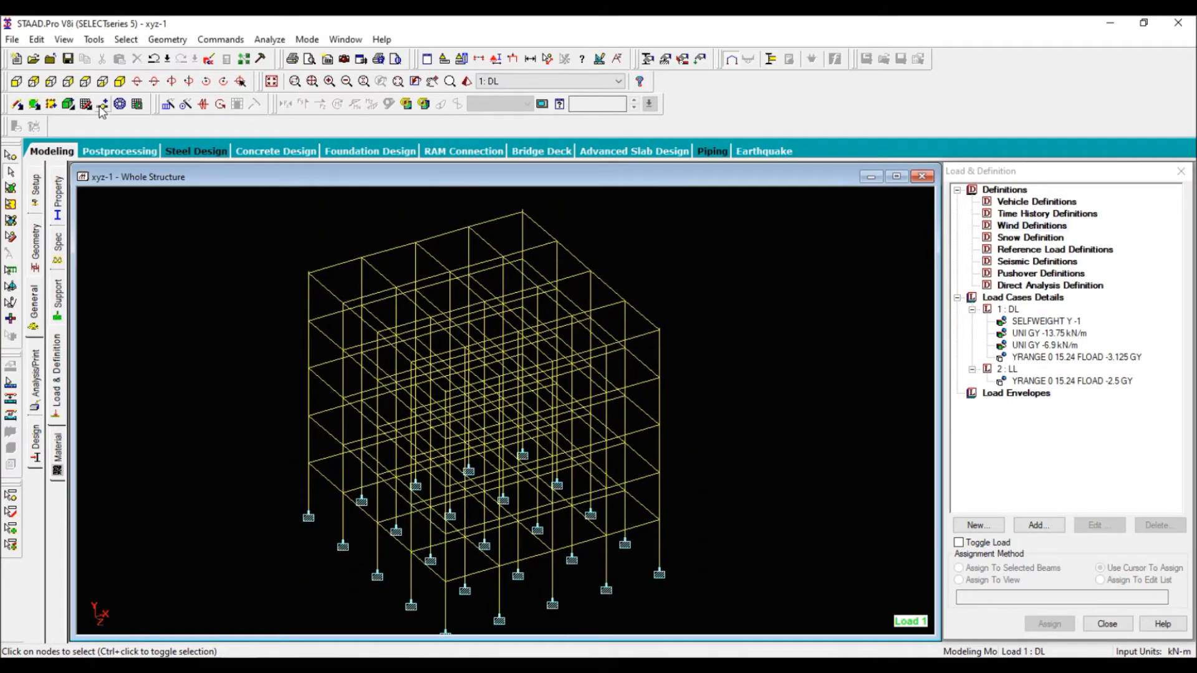
left_click(548, 63)
left_click(449, 597)
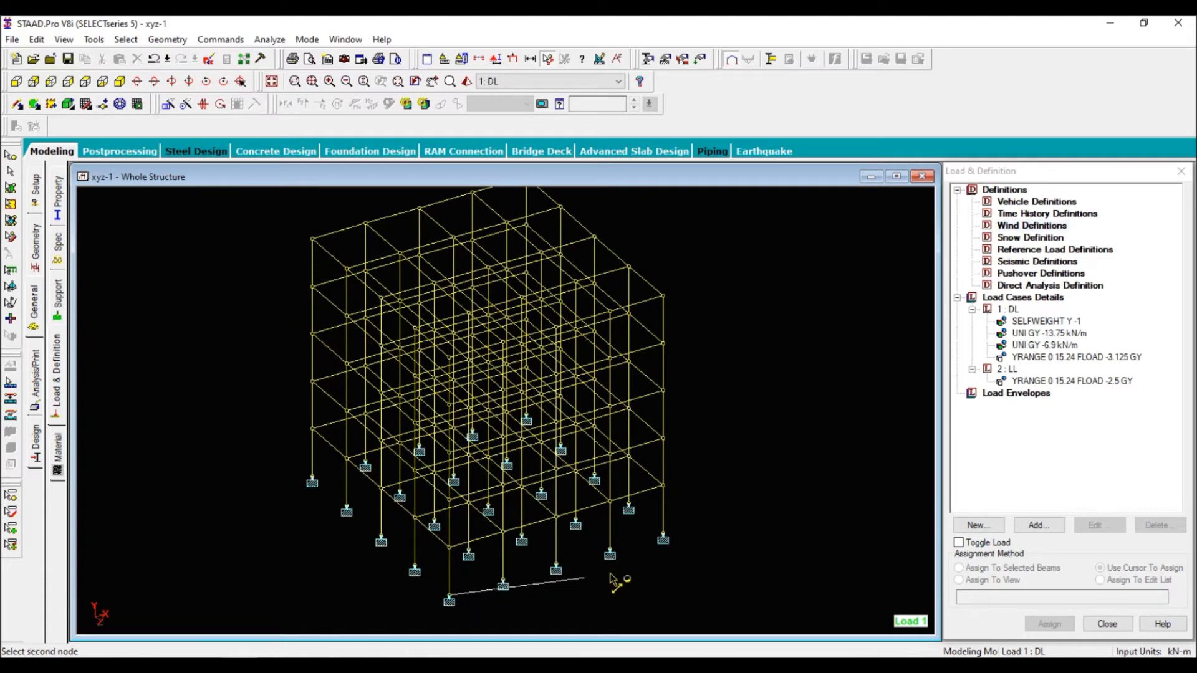
left_click(662, 538)
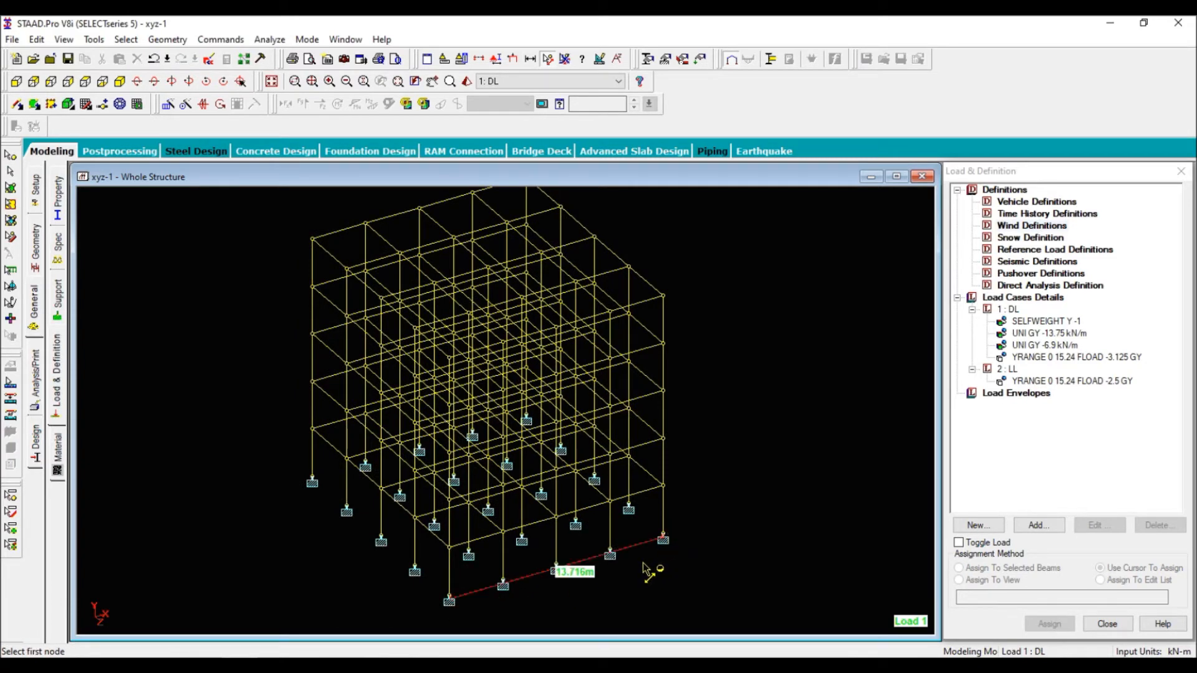
Measure the base depth along the adjacent side and the building height at the far front corner.
left_click(449, 597)
left_click(312, 481)
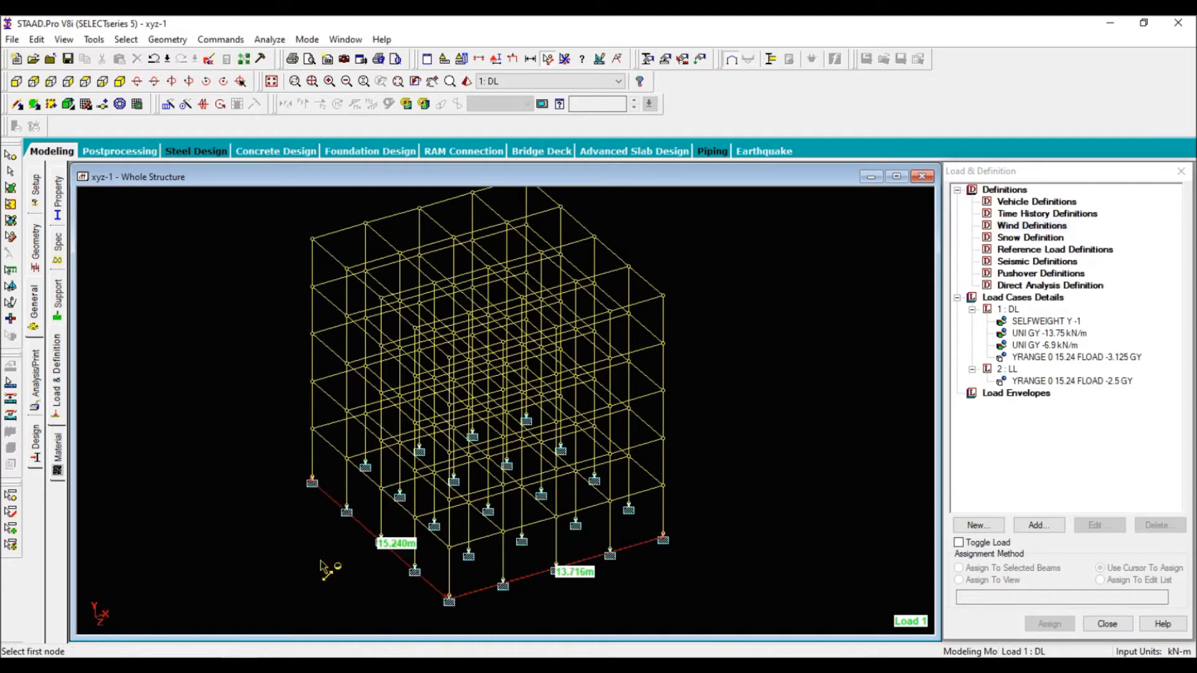
middle_click_drag(676, 481, 499, 477)
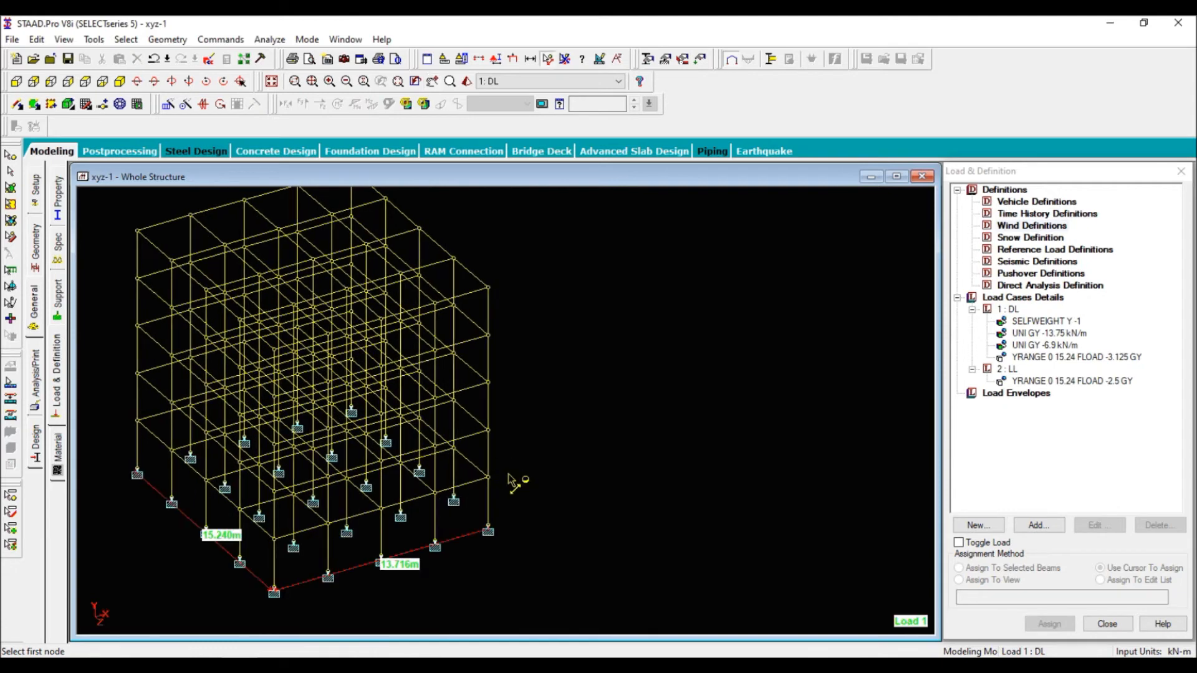
left_click(489, 531)
left_click(490, 290)
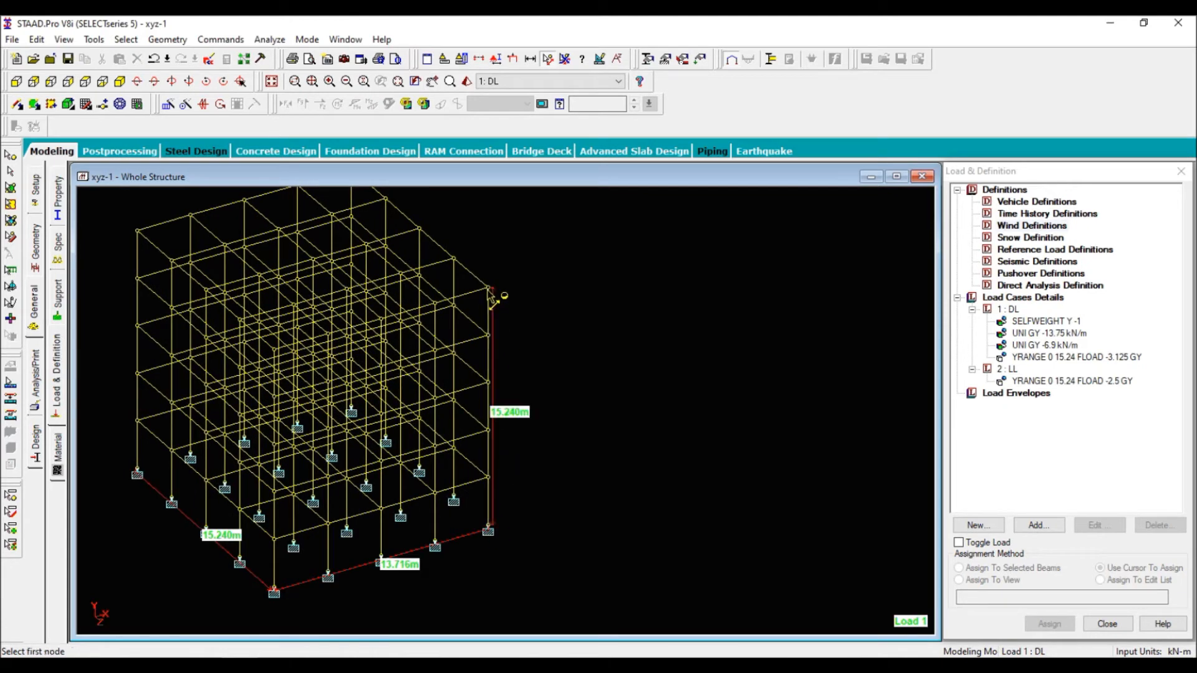
Add a wind definition of type 1 with the comment WIND 1.
left_click(1038, 226)
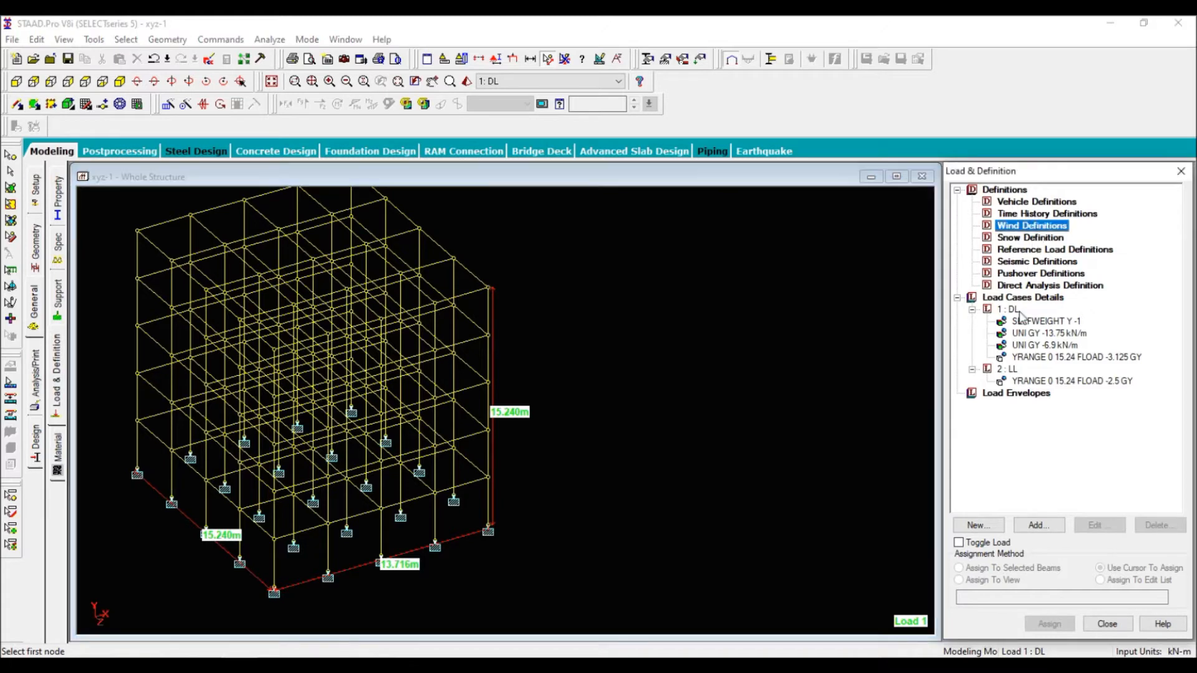
left_click(1039, 525)
left_click_drag(677, 232, 972, 146)
left_click(905, 358)
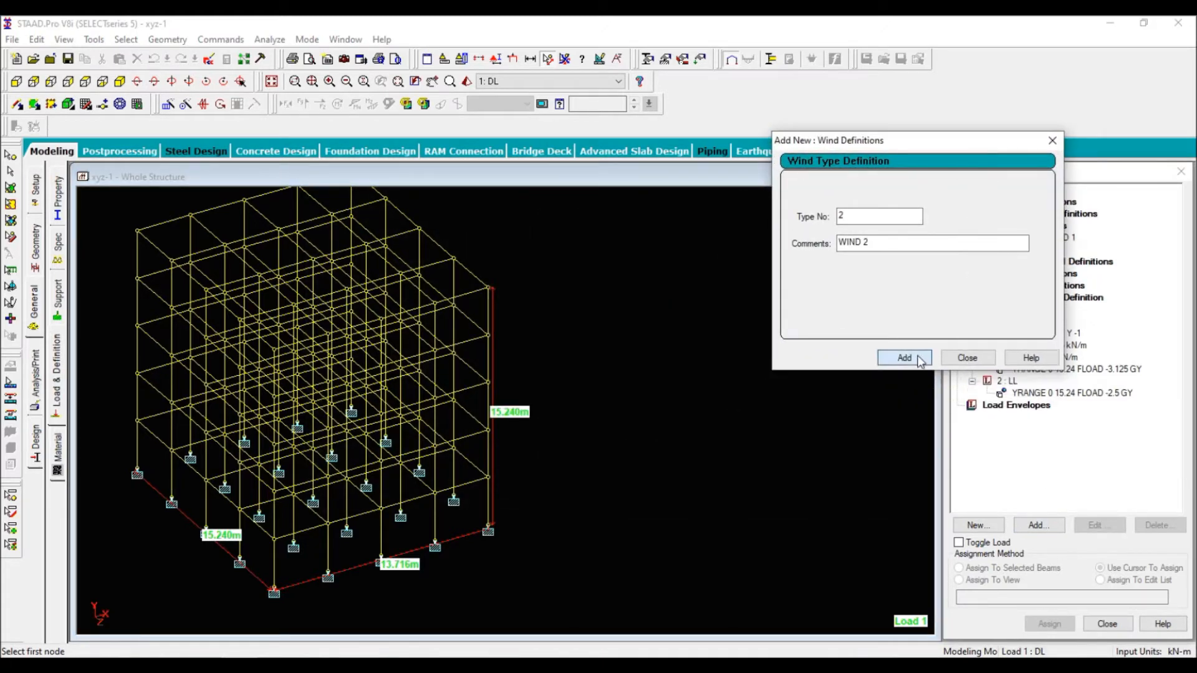
left_click(1052, 141)
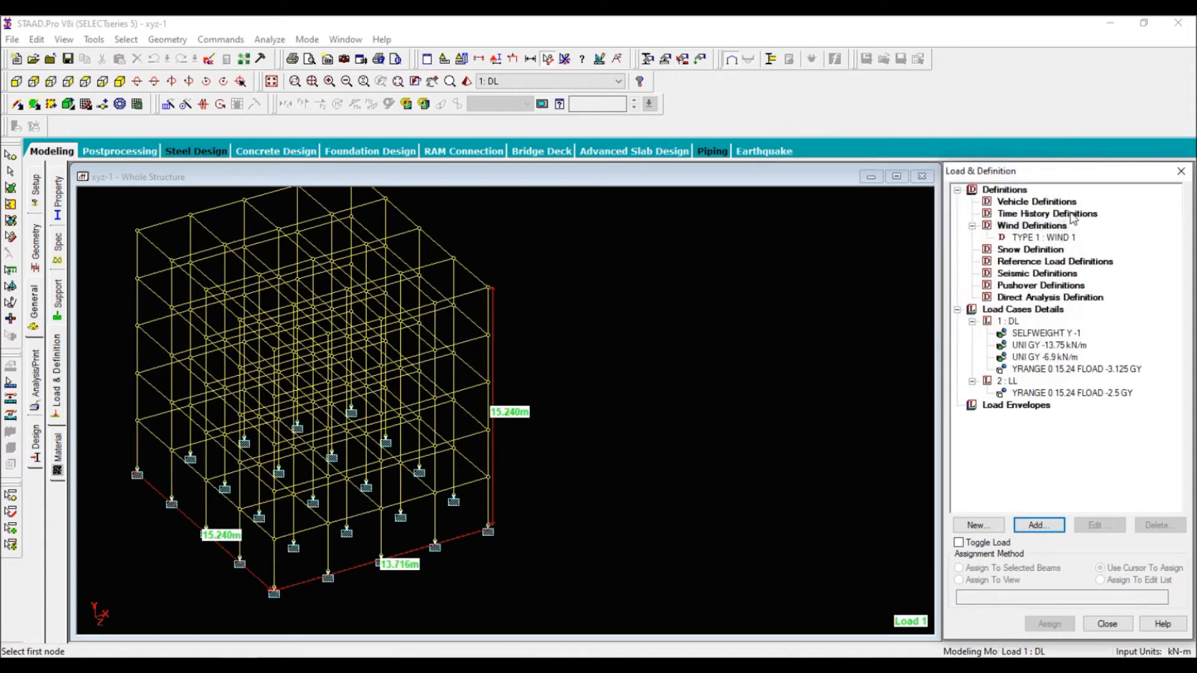
Start an ASCE-7 intensity calculation for WIND 1 using the 2010 edition and building classification Category III.
left_click(1047, 239)
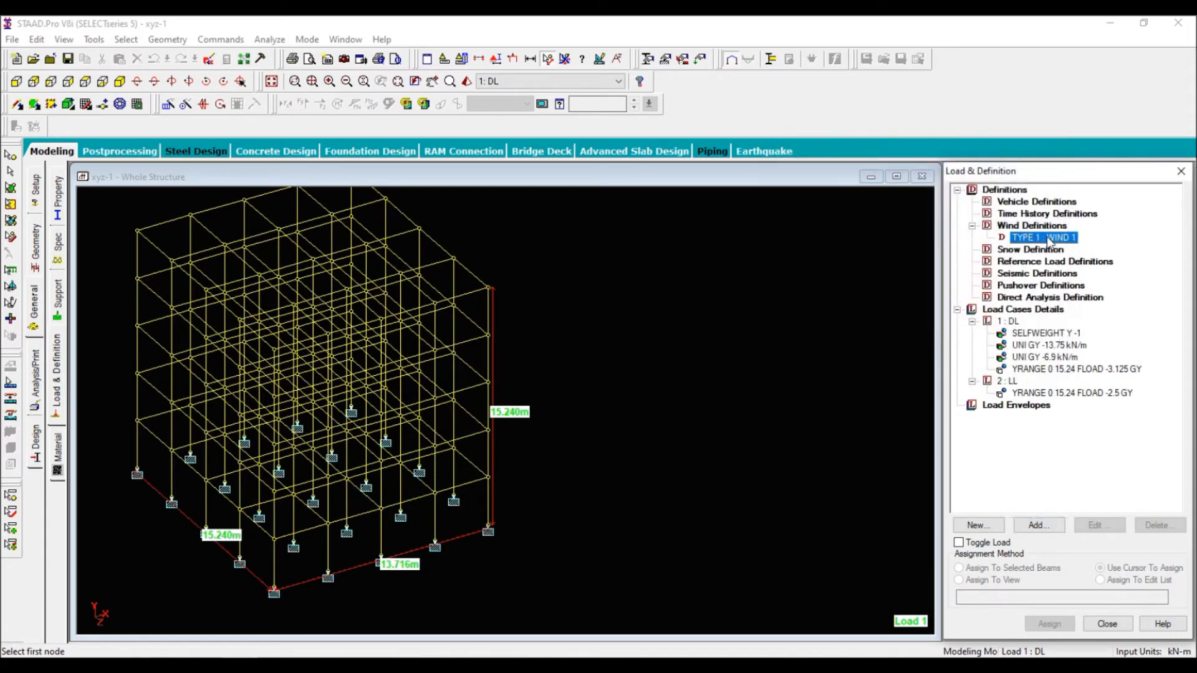
left_click(1045, 527)
left_click_drag(648, 174, 942, 62)
left_click(942, 326)
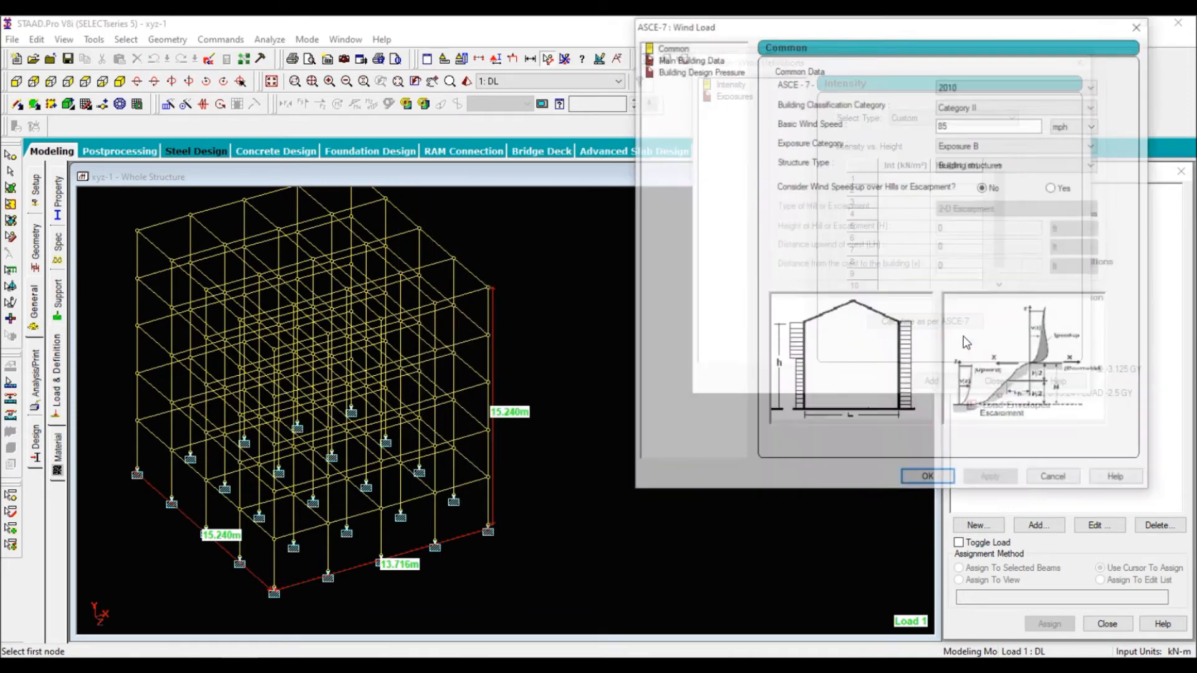
left_click(1001, 92)
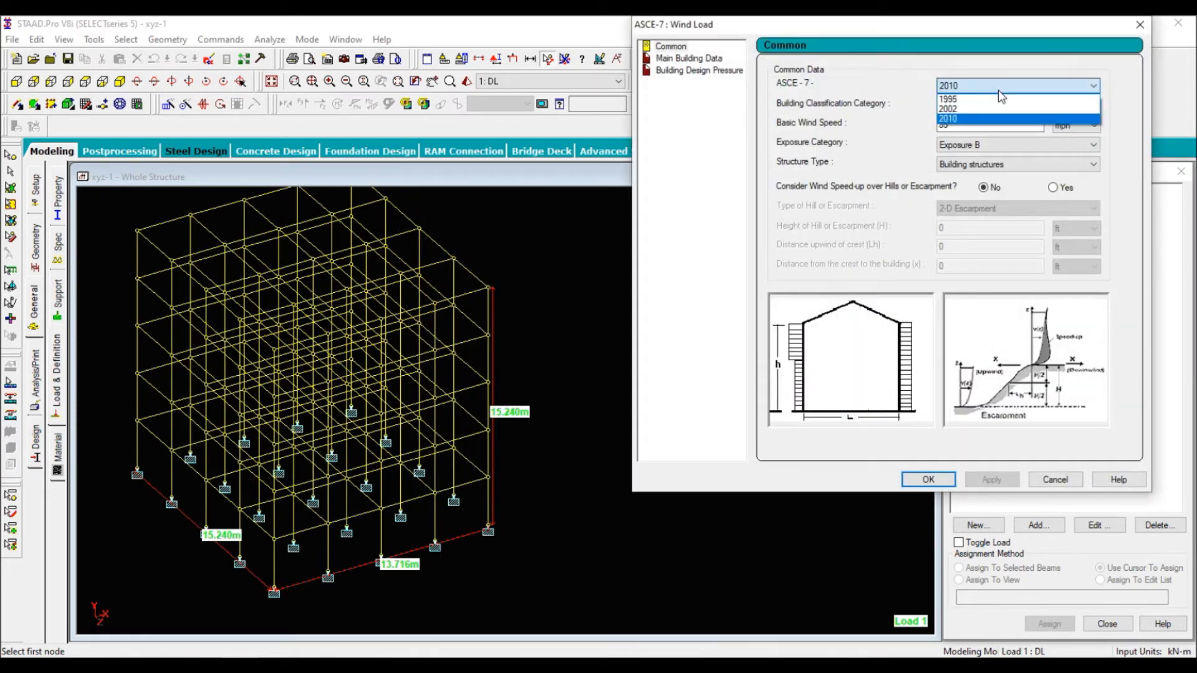
left_click(980, 119)
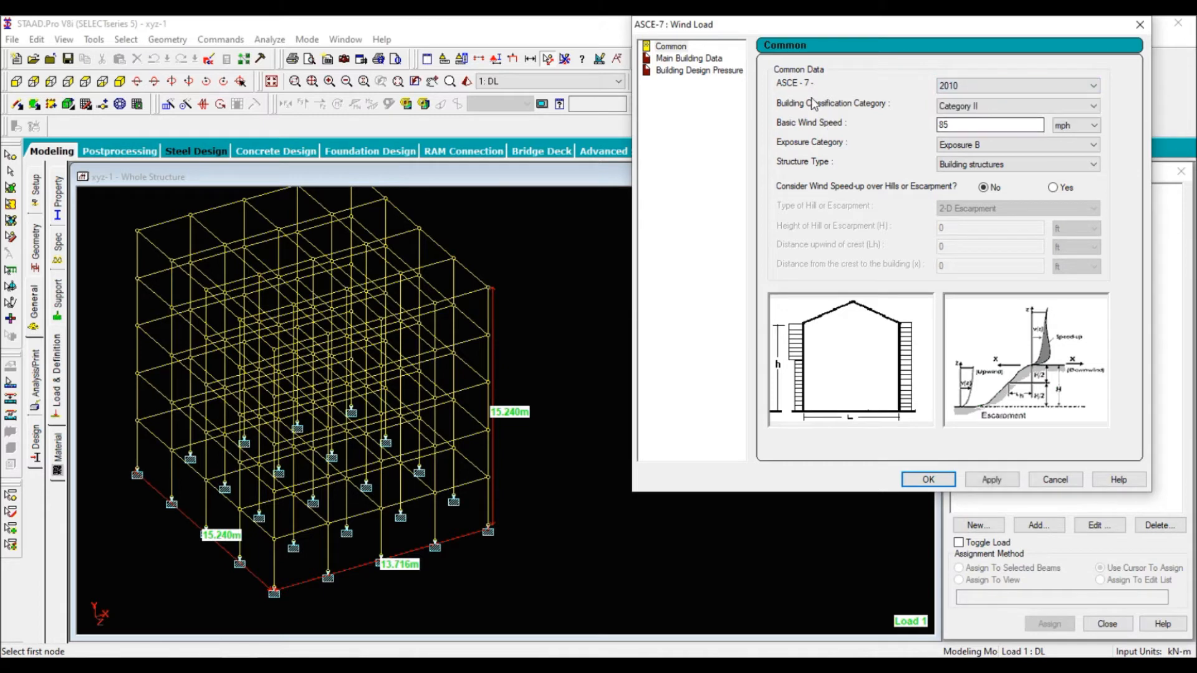
left_click(991, 106)
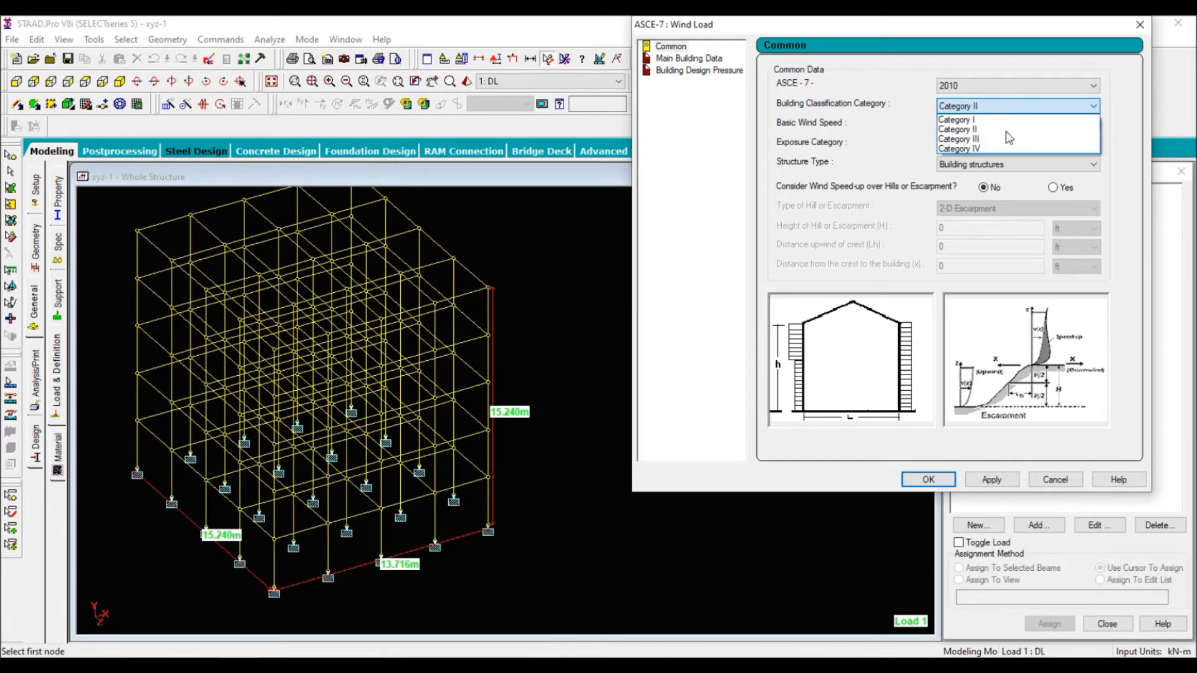
left_click(1009, 139)
left_click(1017, 128)
Set the basic wind speed to 50 m/sec and the exposure category to Exposure C, and apply the common data.
double_click(1029, 123)
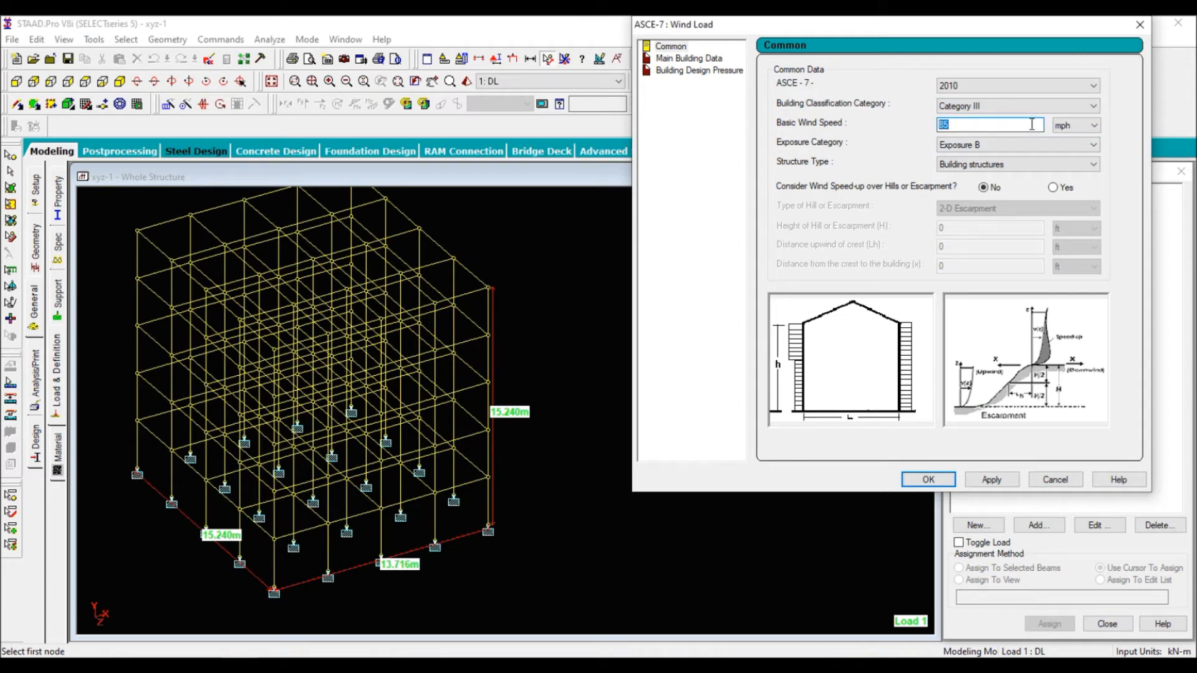
type("50")
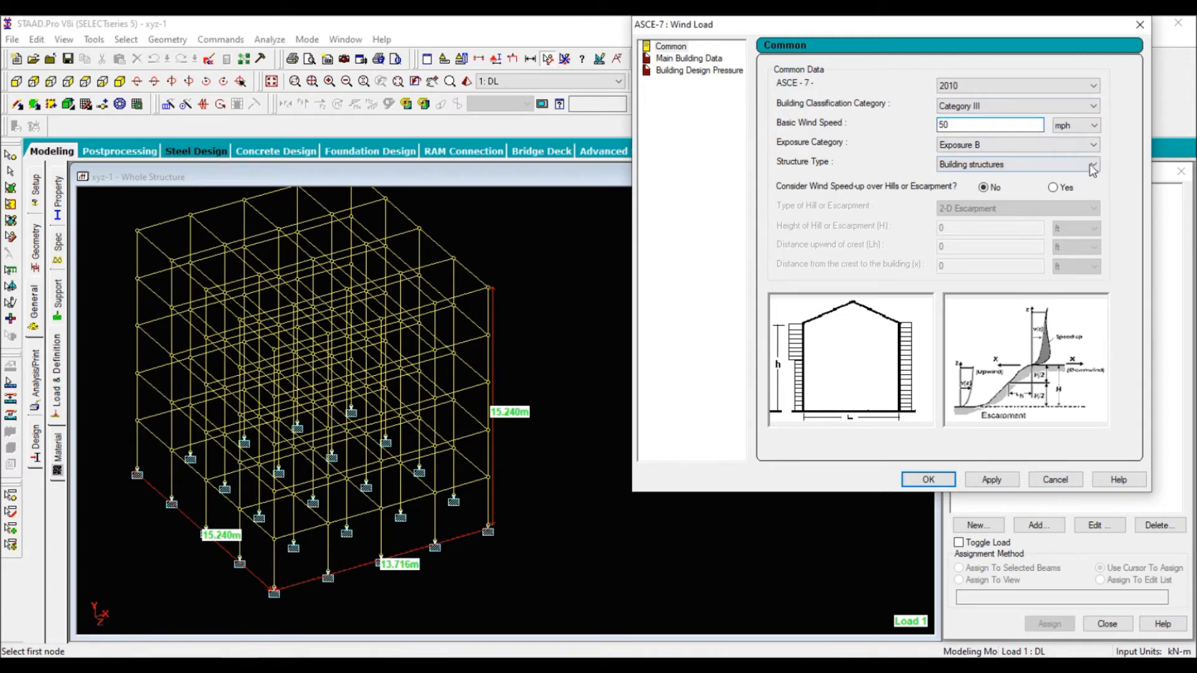
left_click(1086, 126)
left_click(1067, 149)
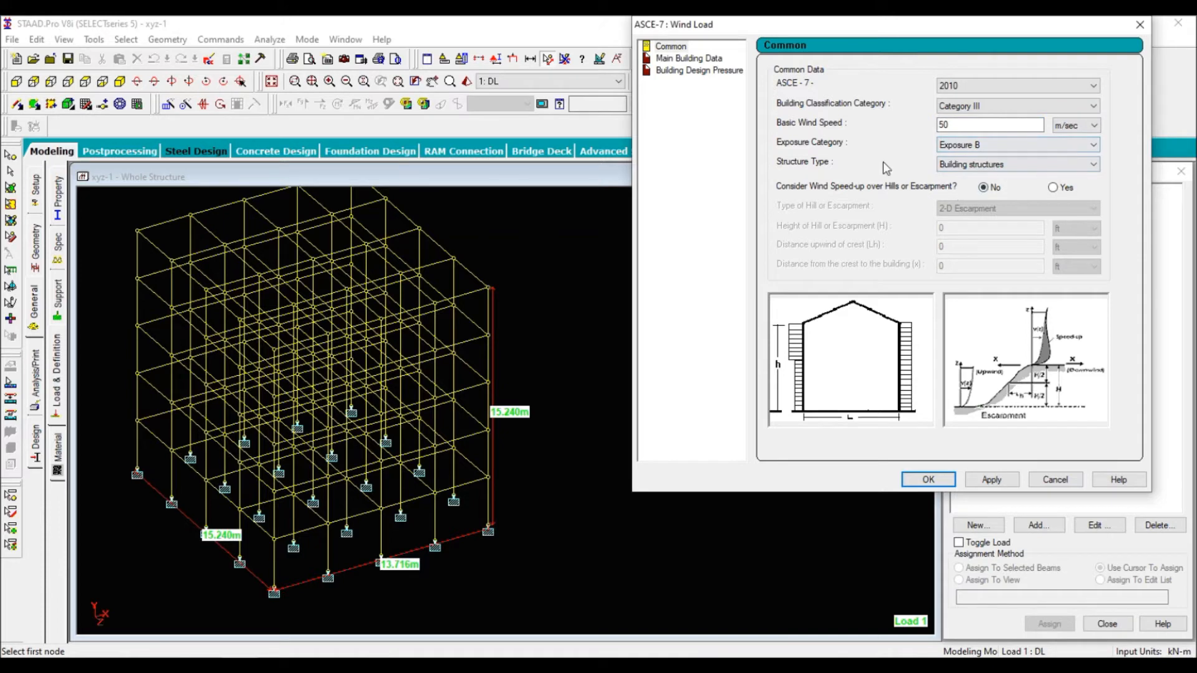
left_click(1004, 152)
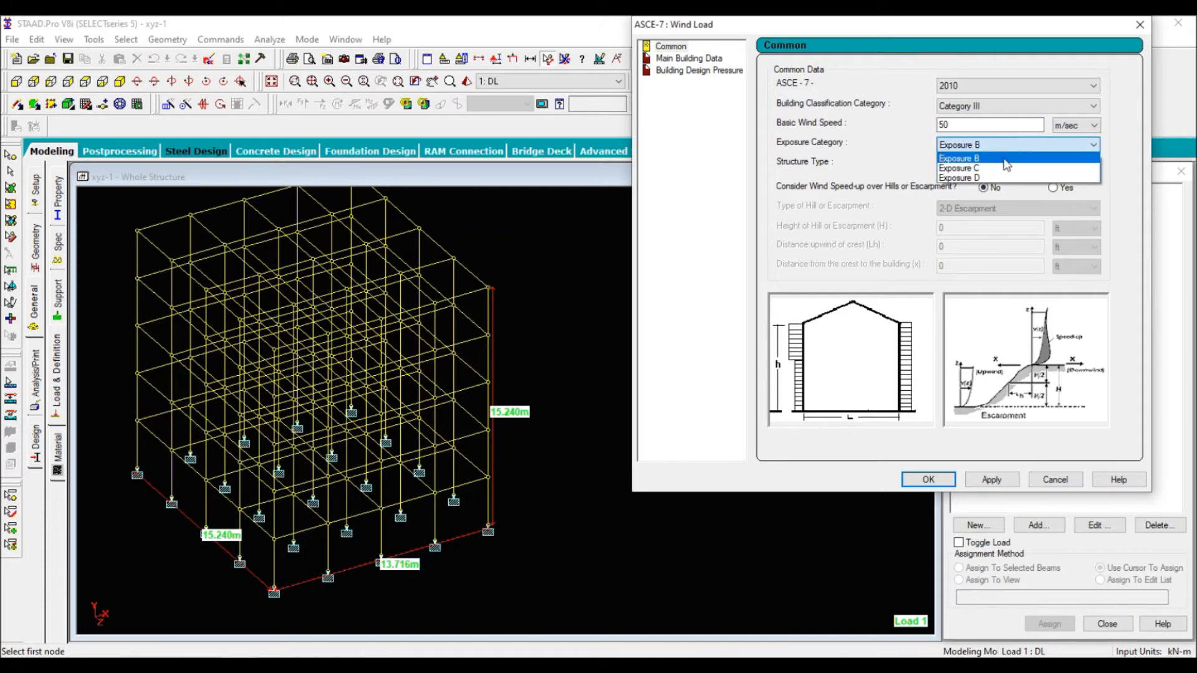
left_click(1003, 167)
left_click(1005, 165)
left_click(1004, 175)
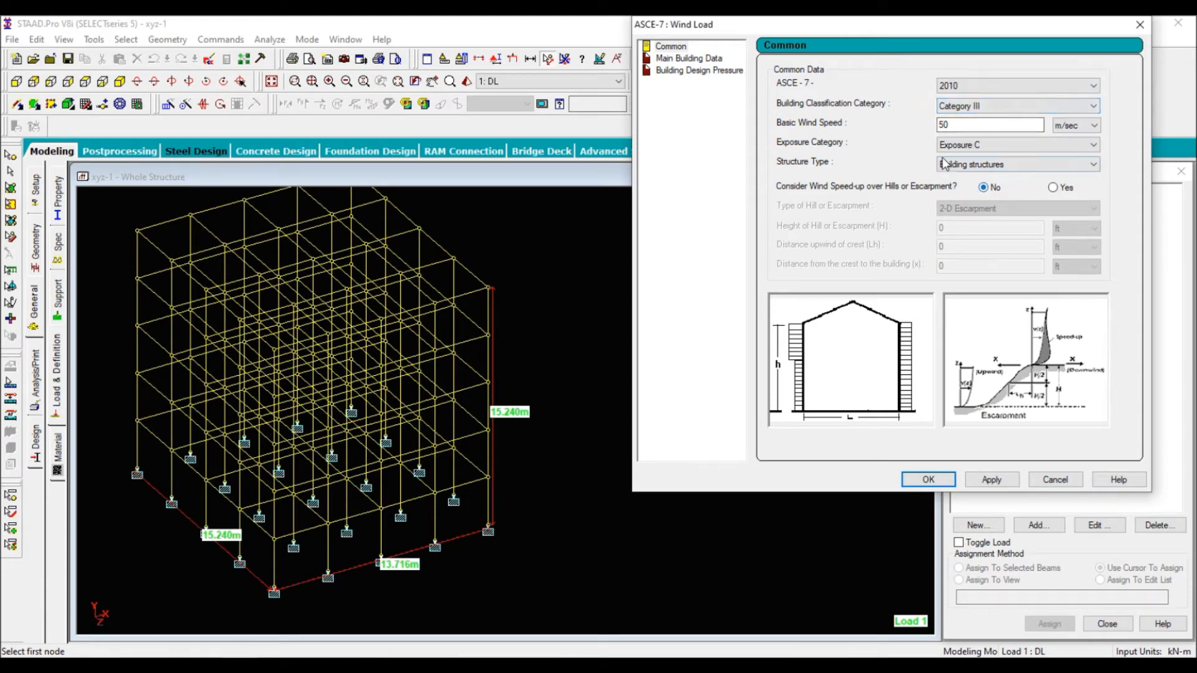
left_click(991, 480)
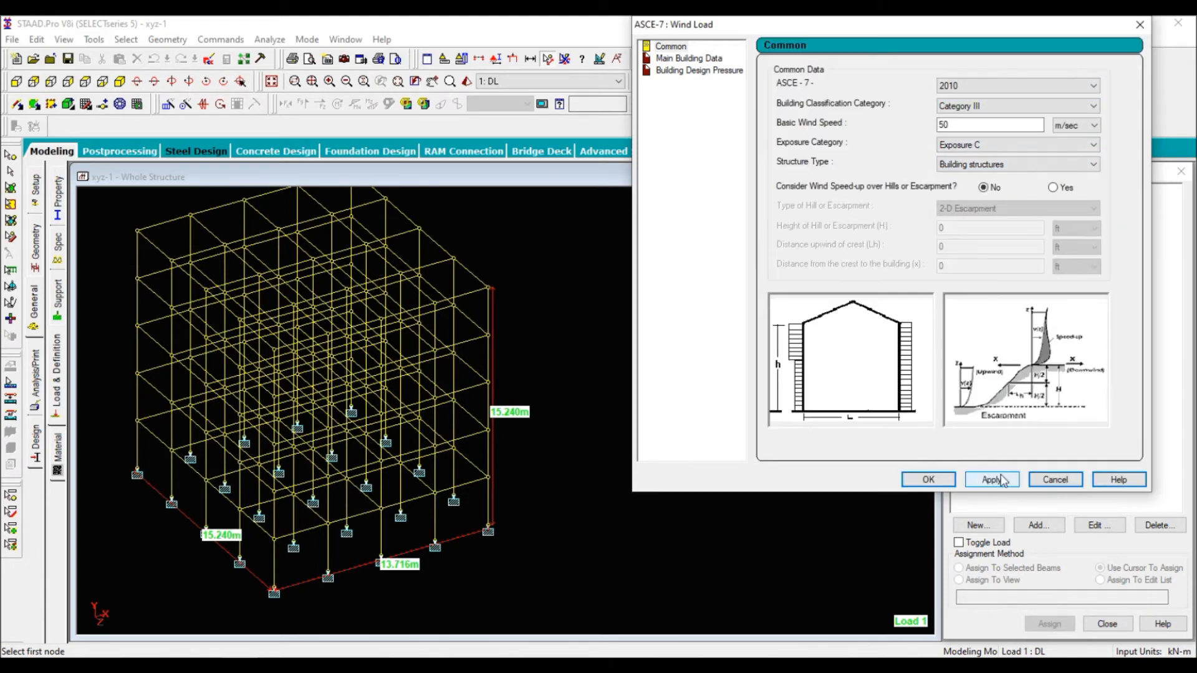
Set the building height to 15.24 m in the main building data.
left_click(709, 60)
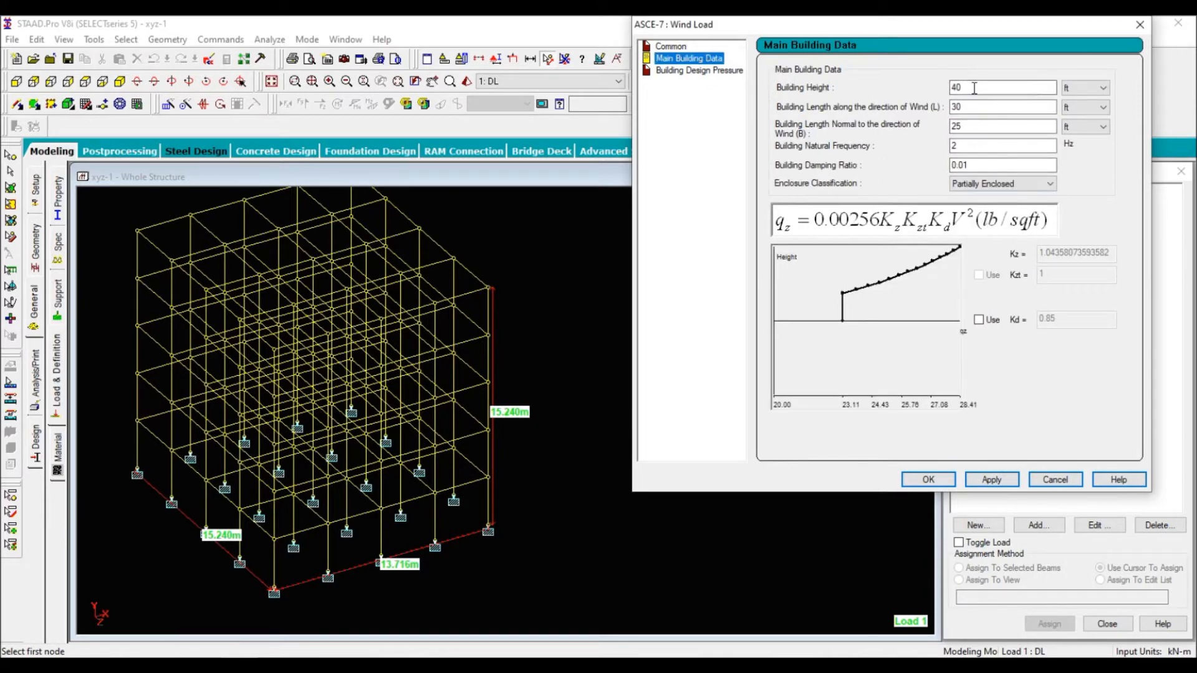
double_click(998, 93)
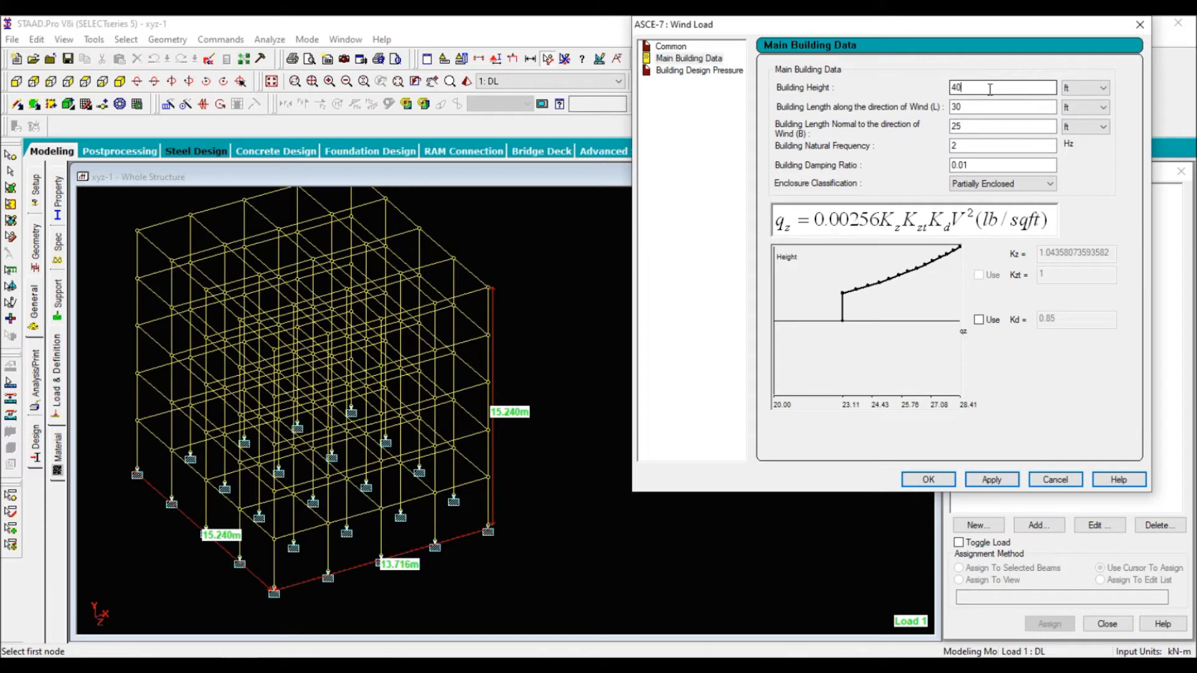
type("15")
left_click(1086, 89)
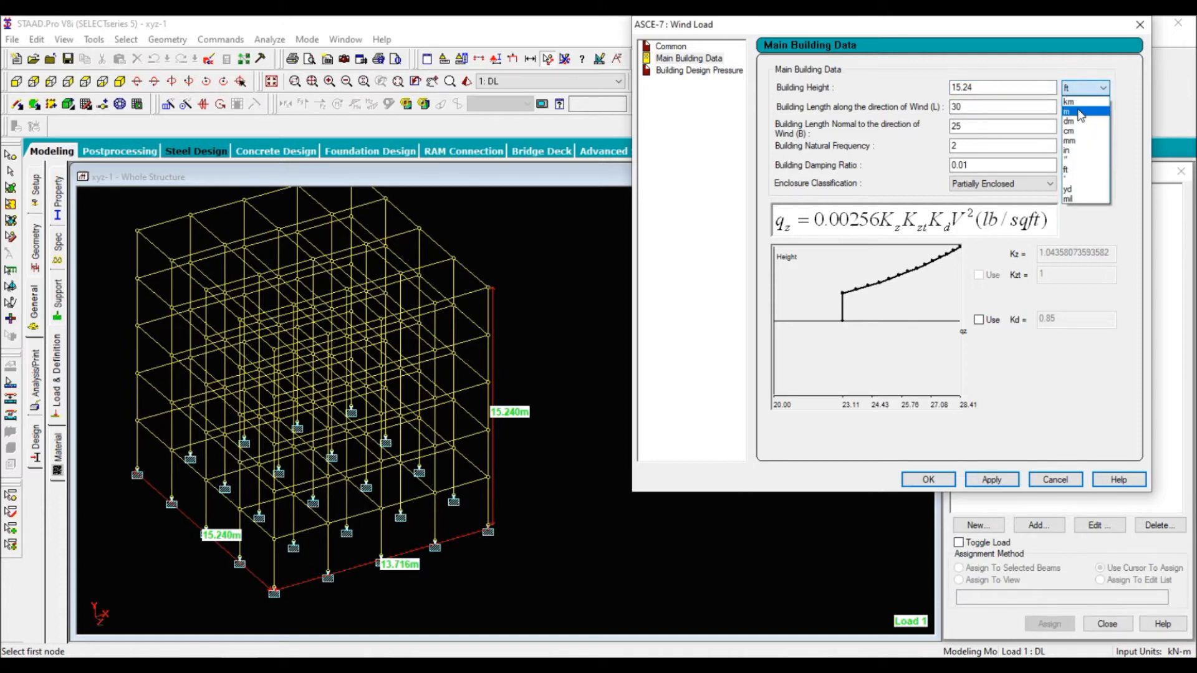
left_click(1069, 112)
Set the building length along the wind direction to 15.24 m and the length normal to it to 13.716 m.
left_click_drag(986, 108, 896, 106)
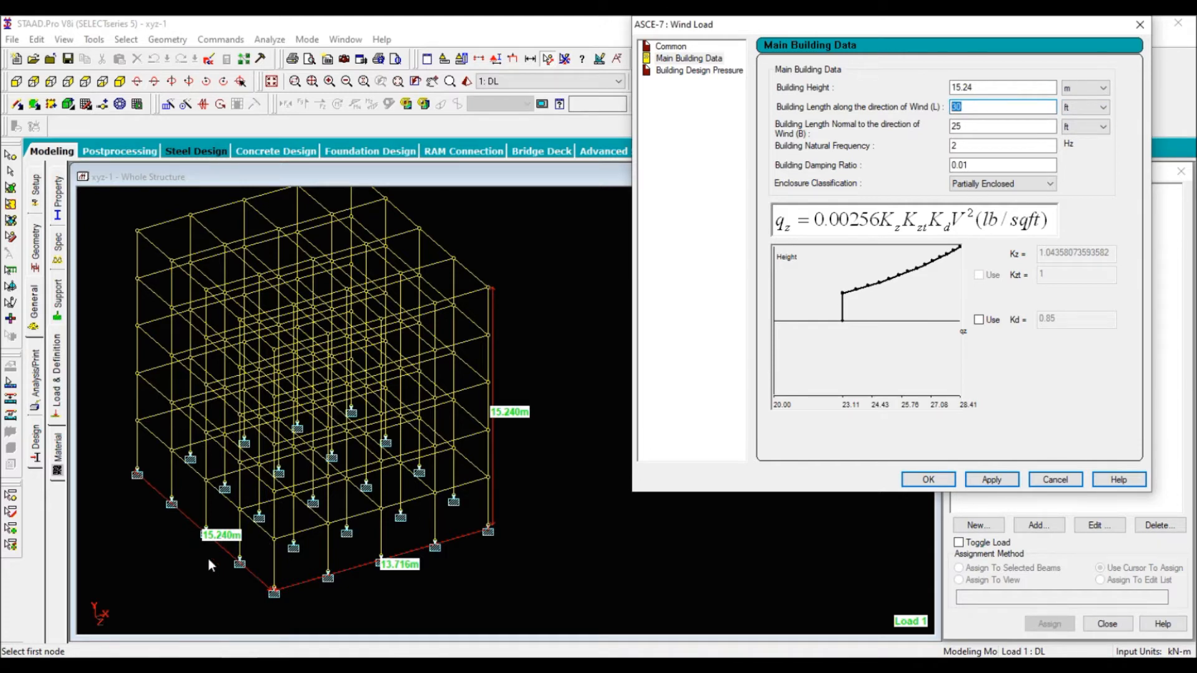
left_click(954, 146)
type("24")
key("Tab")
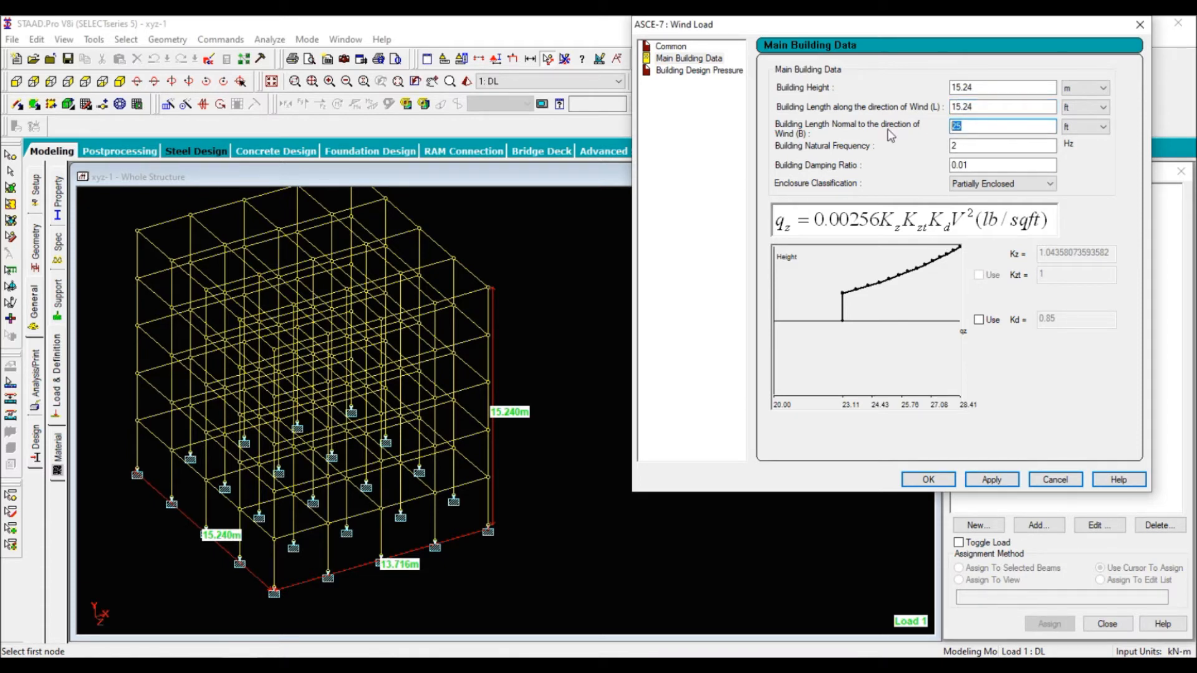
type("1")
left_click(1085, 108)
left_click(1070, 131)
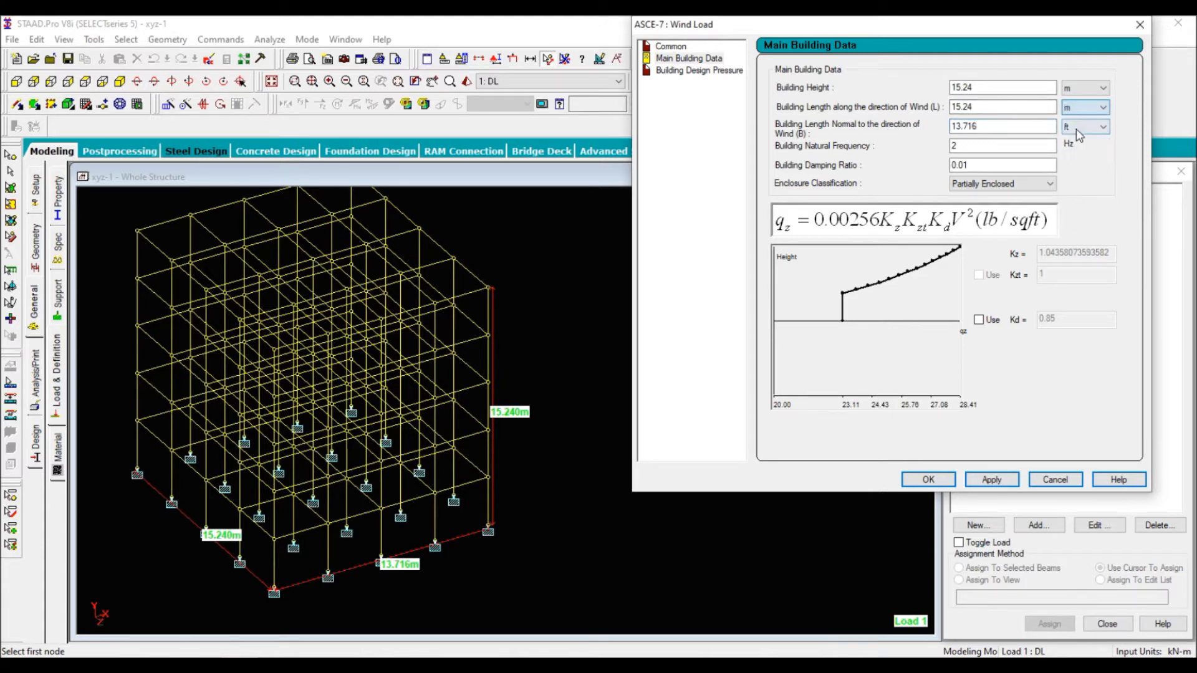
left_click(1085, 127)
left_click(1077, 151)
Set the natural frequency to 1 Hz, damping ratio to 0.05 and enclosure classification to Enclosed Building, and apply the building data.
double_click(968, 145)
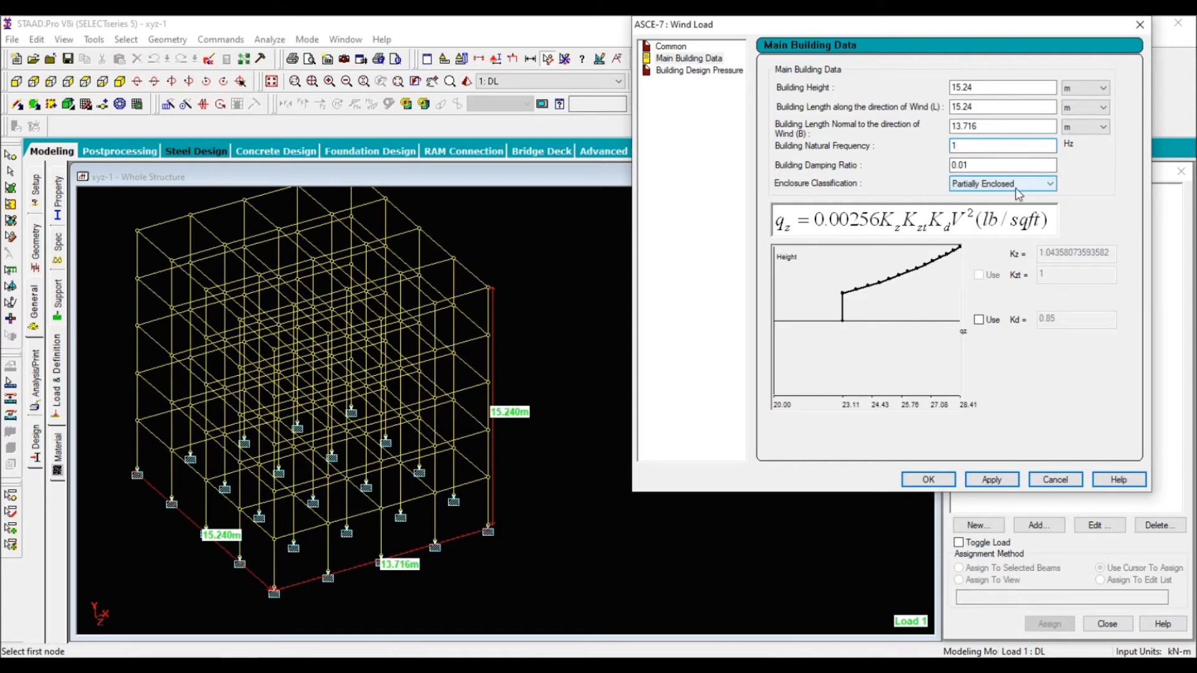
left_click(993, 183)
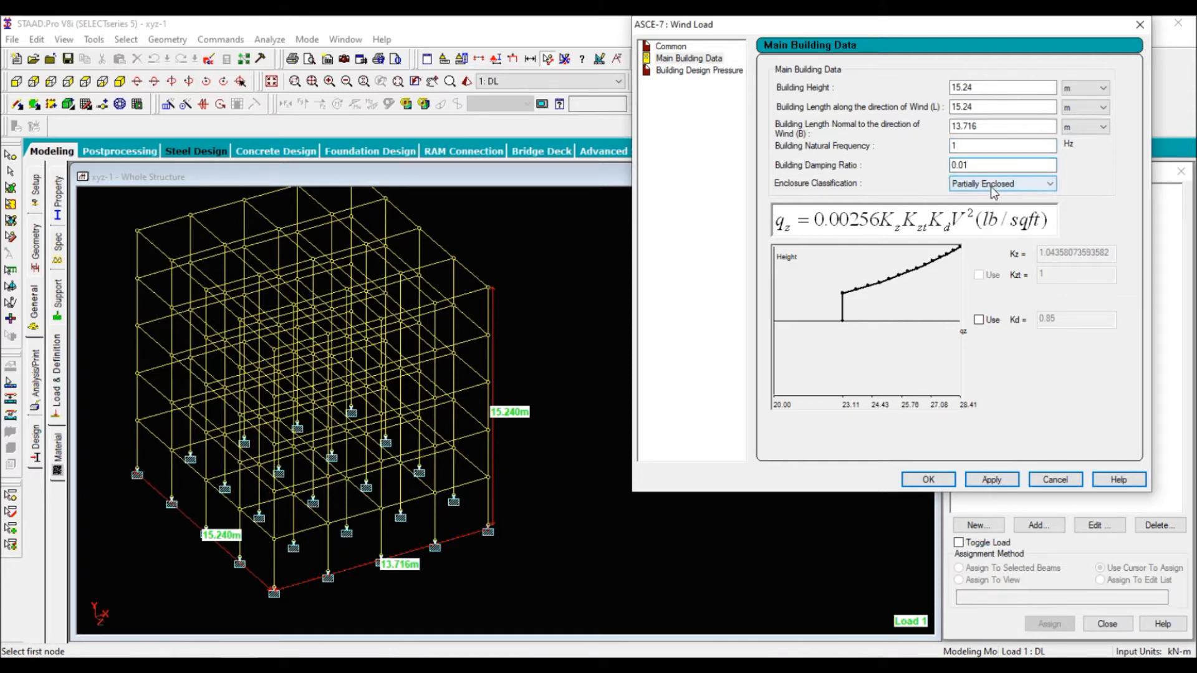
left_click(993, 181)
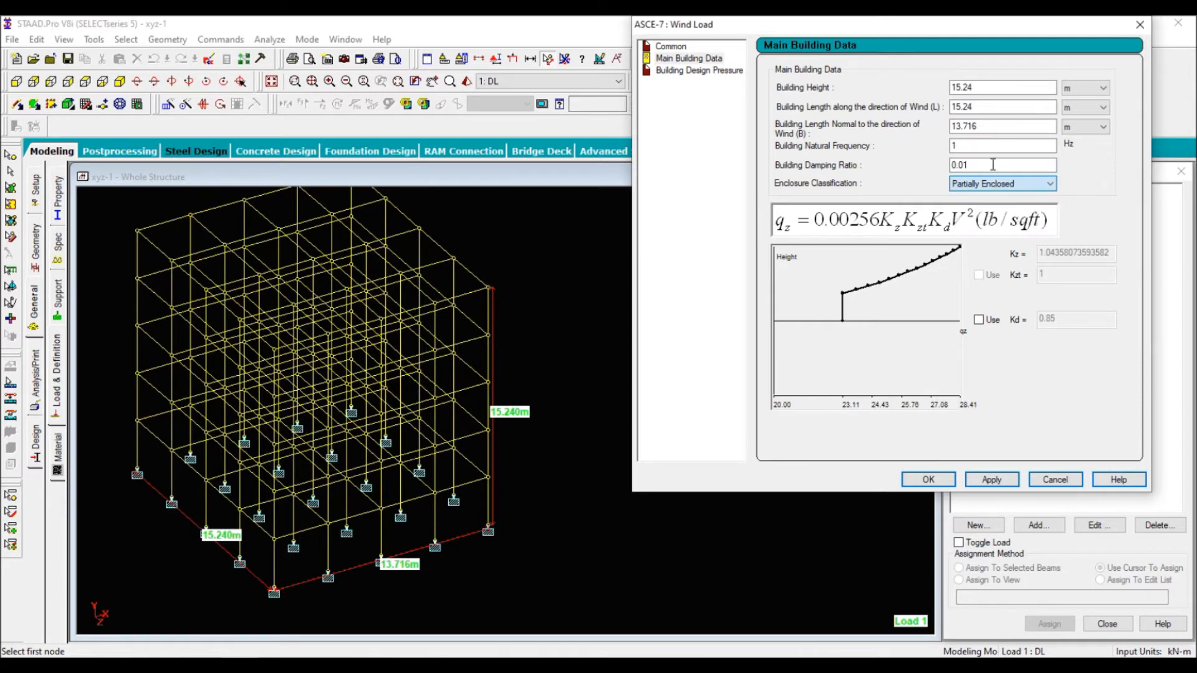
left_click(988, 165)
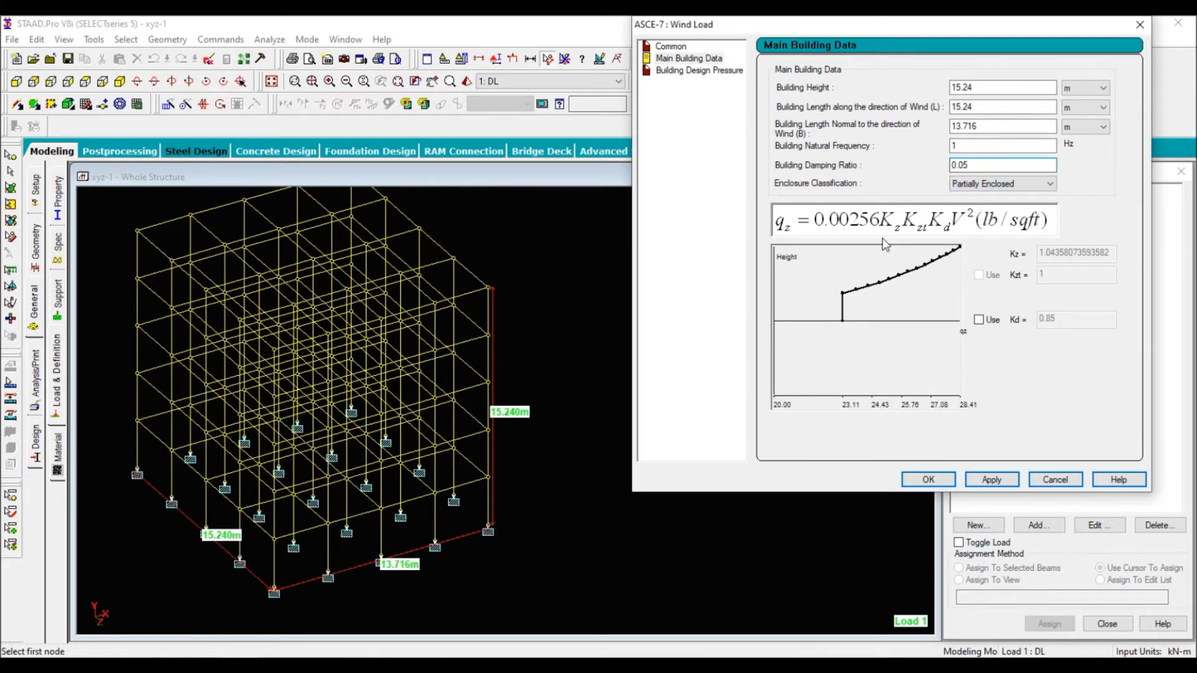
left_click(985, 184)
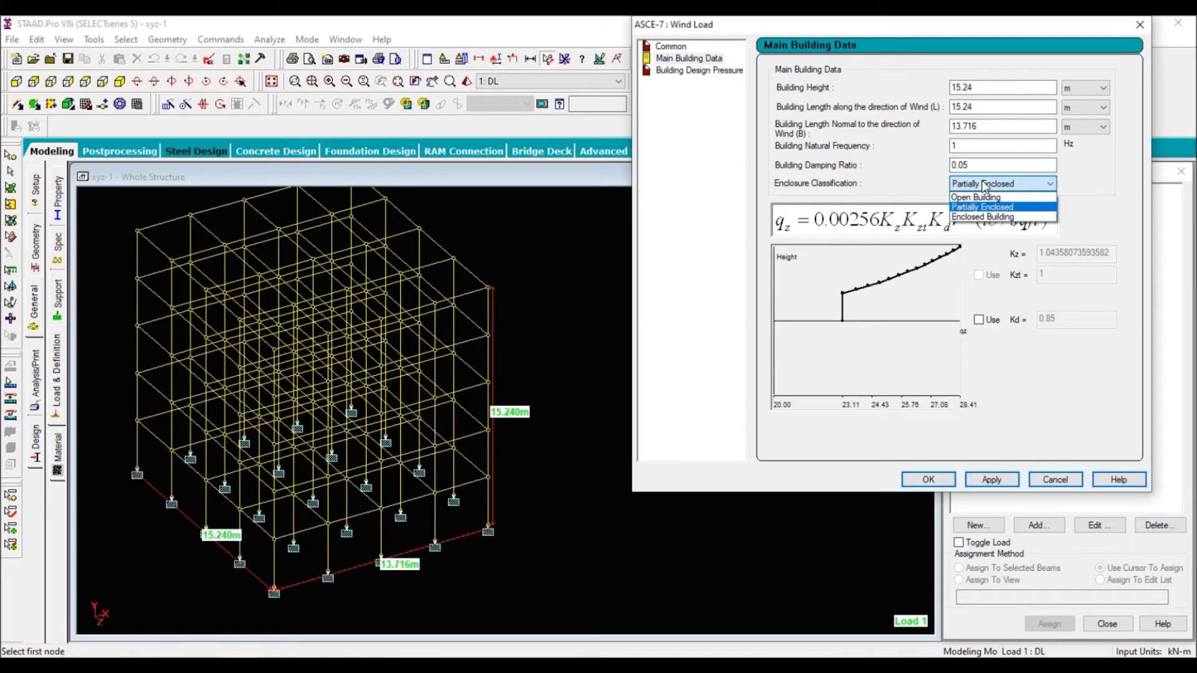
left_click(988, 217)
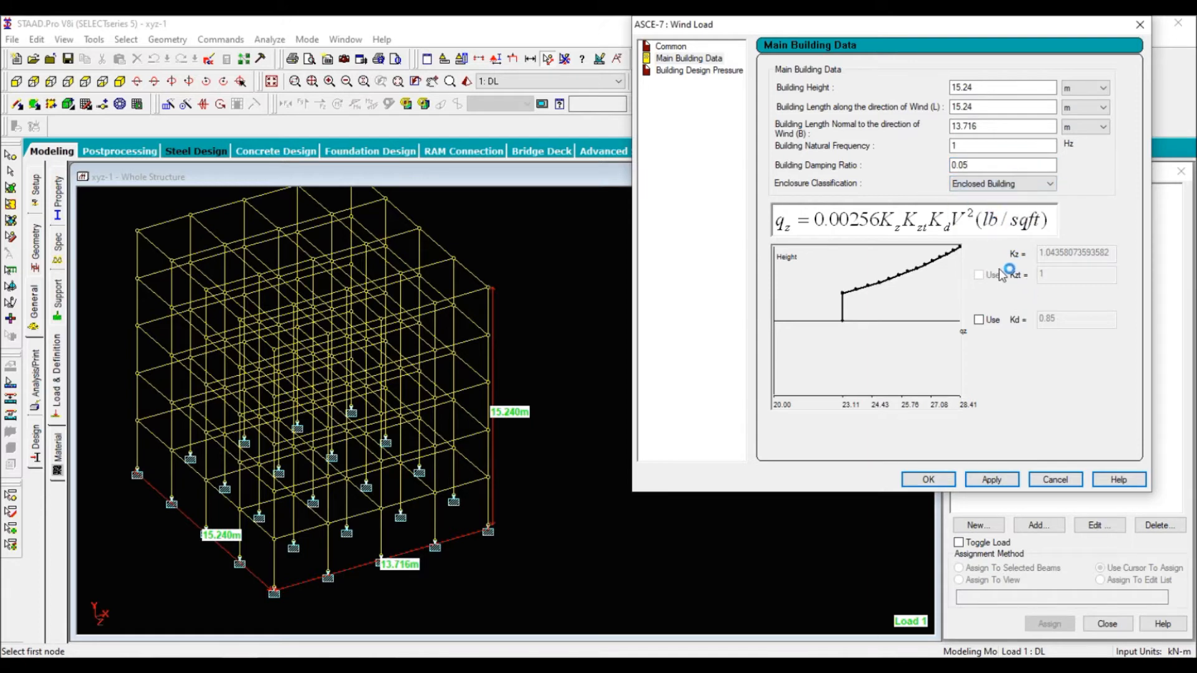
left_click(998, 481)
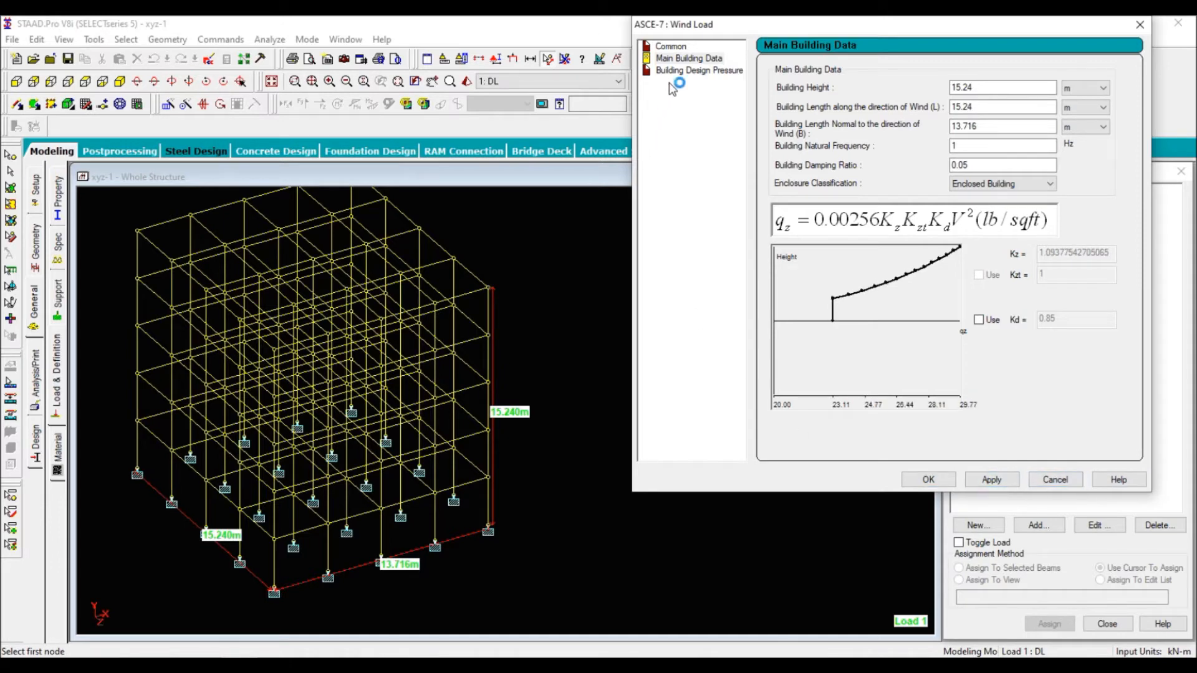
Generate the design pressure for the windward wall and add the calculated intensity table to the WIND 1 definition.
left_click(688, 72)
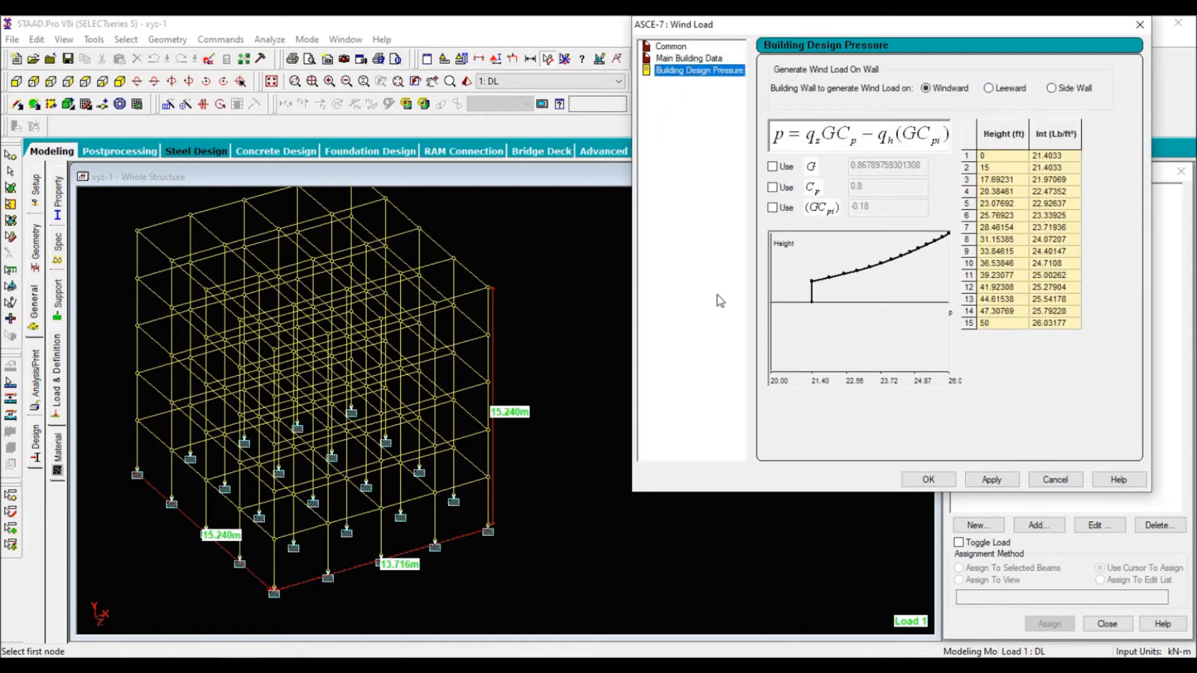
left_click(990, 89)
left_click(947, 91)
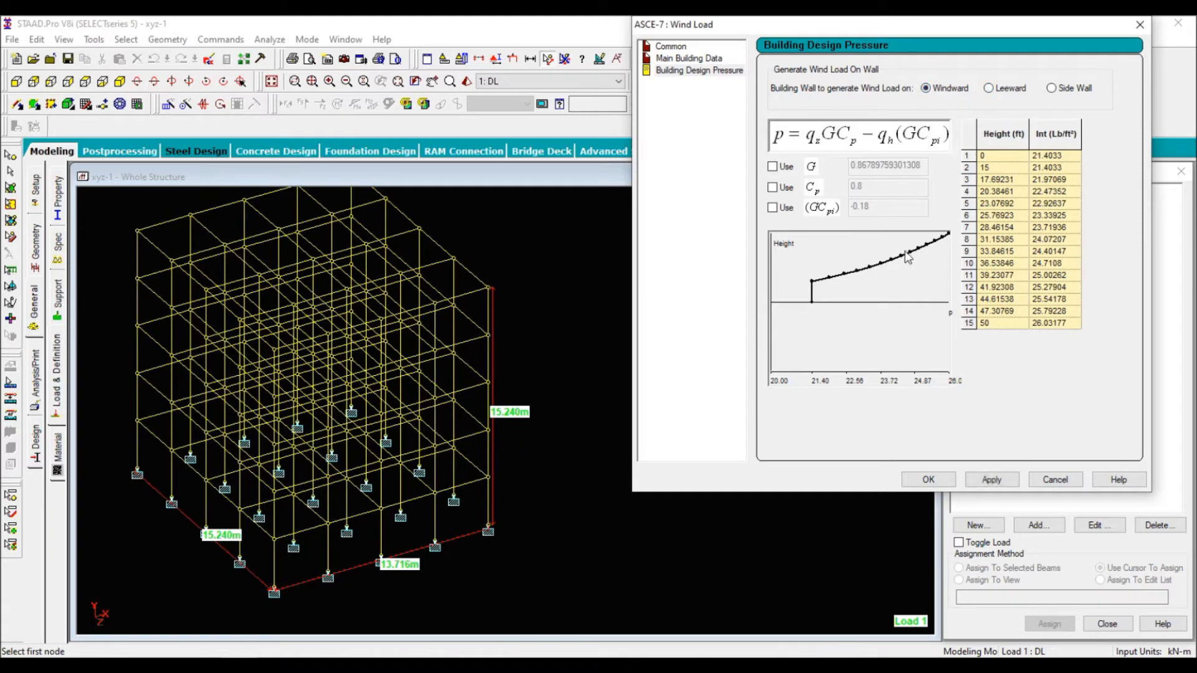
left_click(992, 480)
left_click(915, 483)
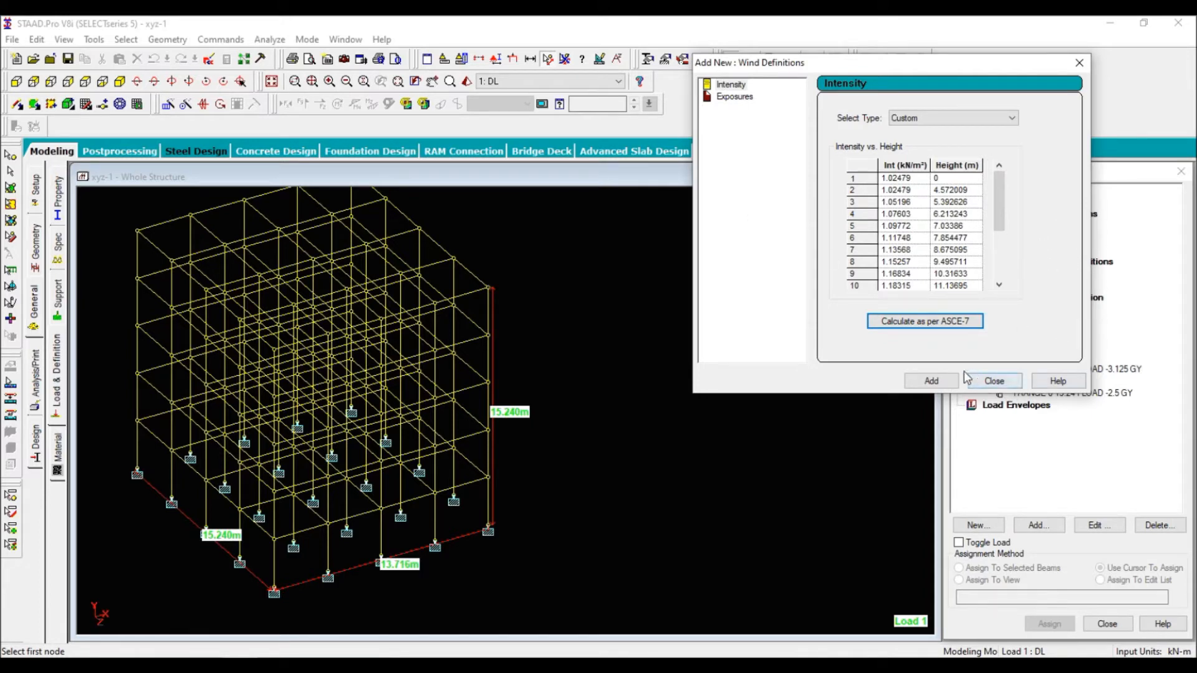
left_click(932, 381)
Add an exposure with factor 1 to the WIND 1 definition.
left_click_drag(863, 166, 631, 167)
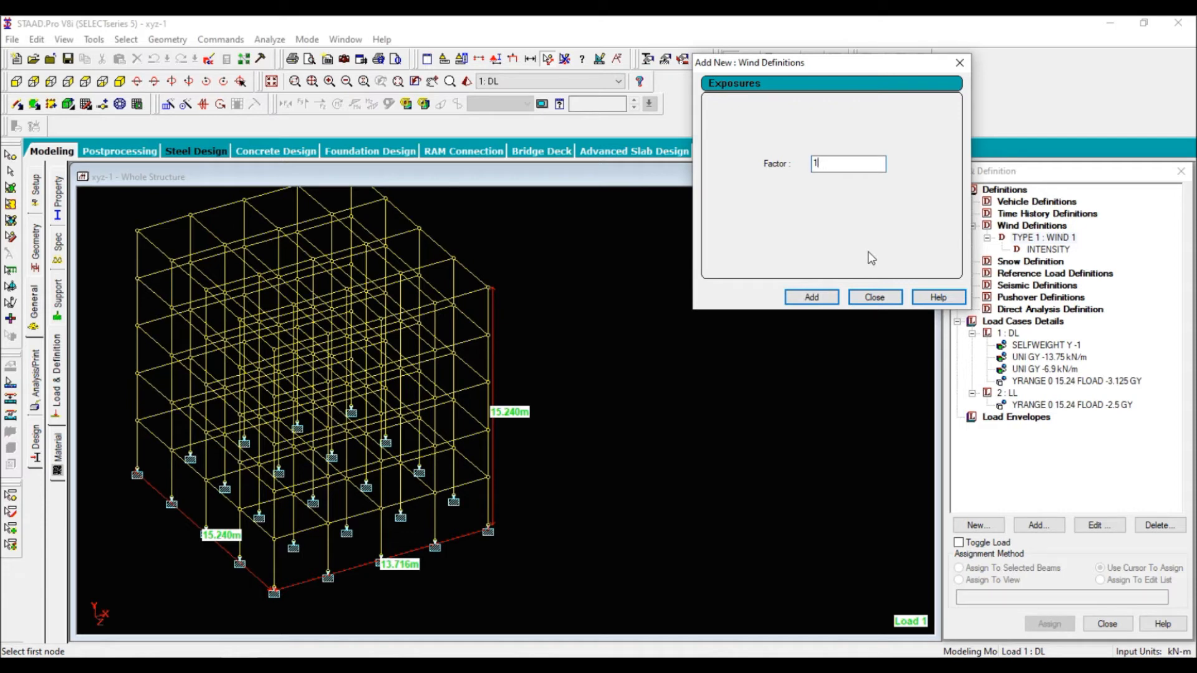
left_click(812, 297)
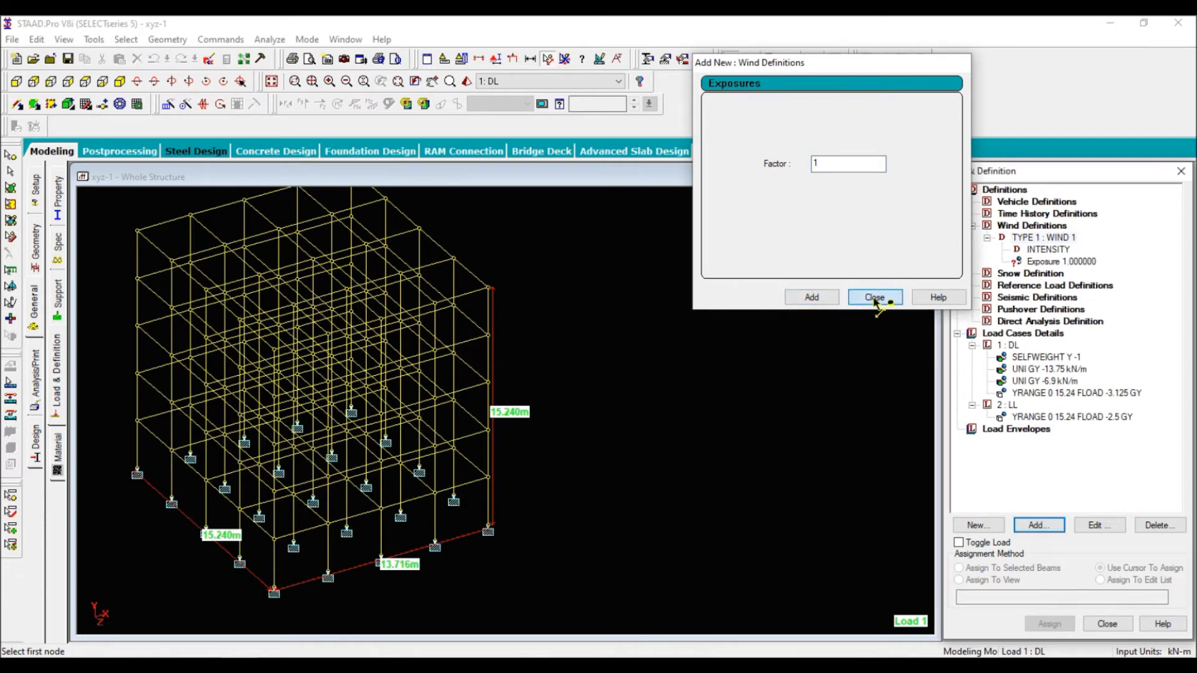
left_click(873, 297)
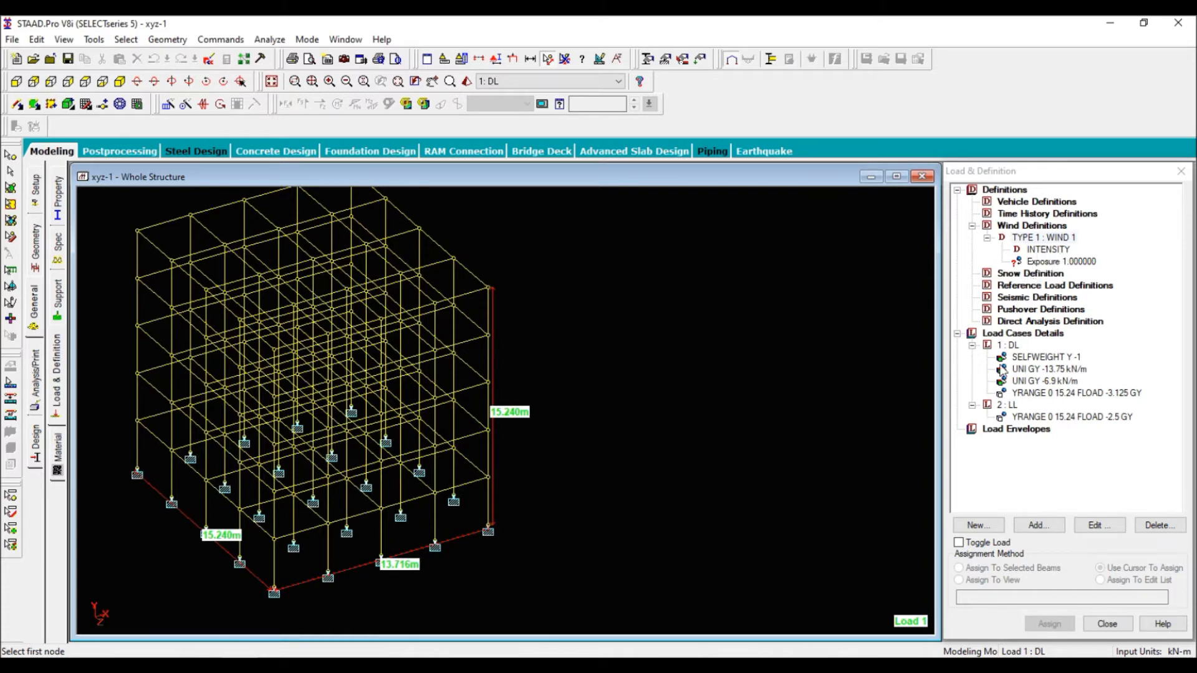
Assign the WIND 1 exposure with factor 1 to the entire structure in view.
left_click(1047, 263)
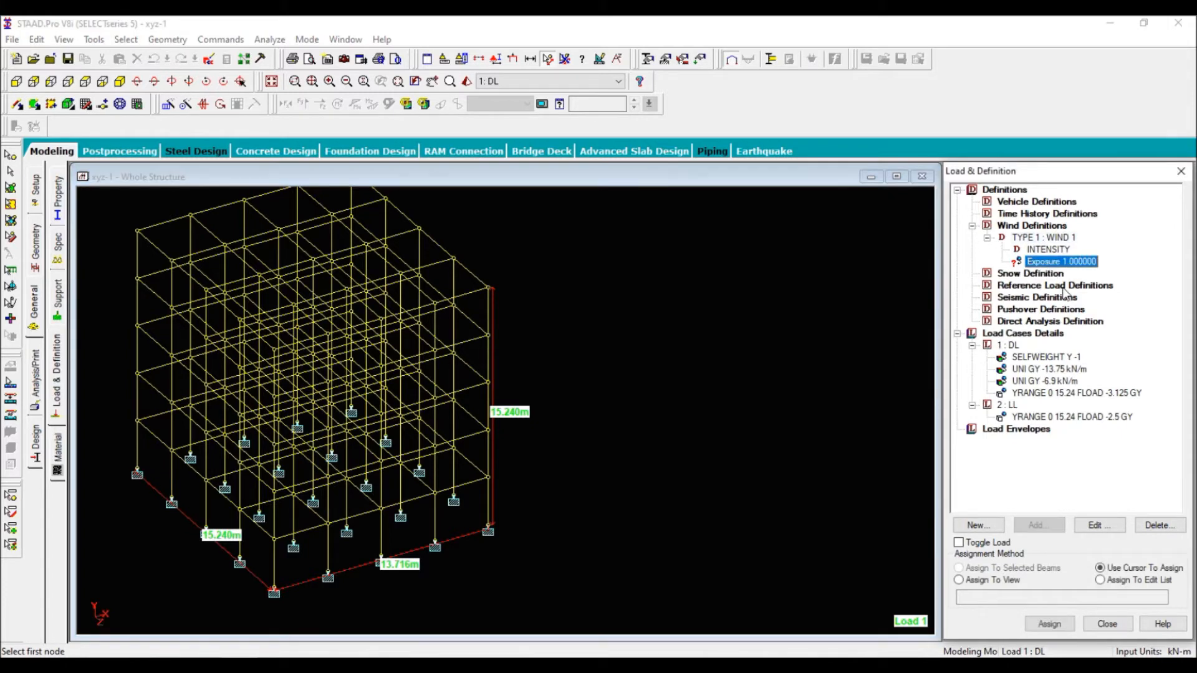
left_click(989, 580)
left_click(1050, 624)
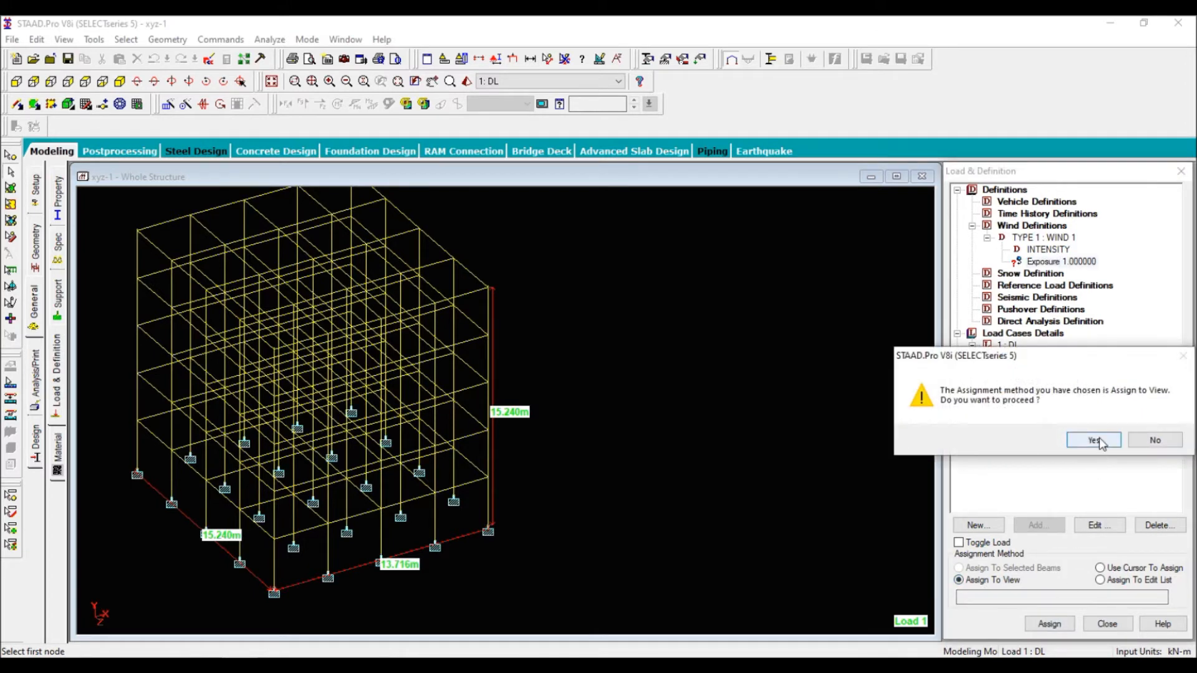
left_click(1092, 443)
left_click(837, 422)
middle_click_drag(665, 464, 724, 476)
scroll(731, 456, "down", 2)
Highlight the nodes assigned to the exposure, clear the highlight, and remove the dimension lines from the structure view.
left_click(1047, 263)
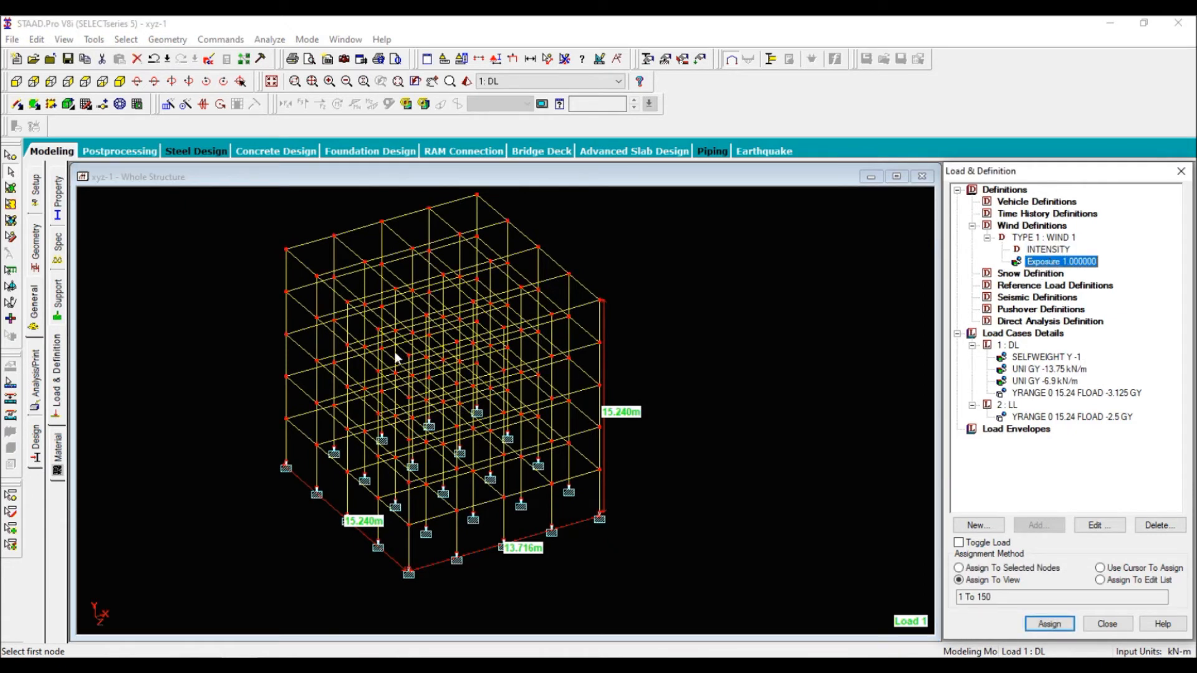
left_click(672, 449)
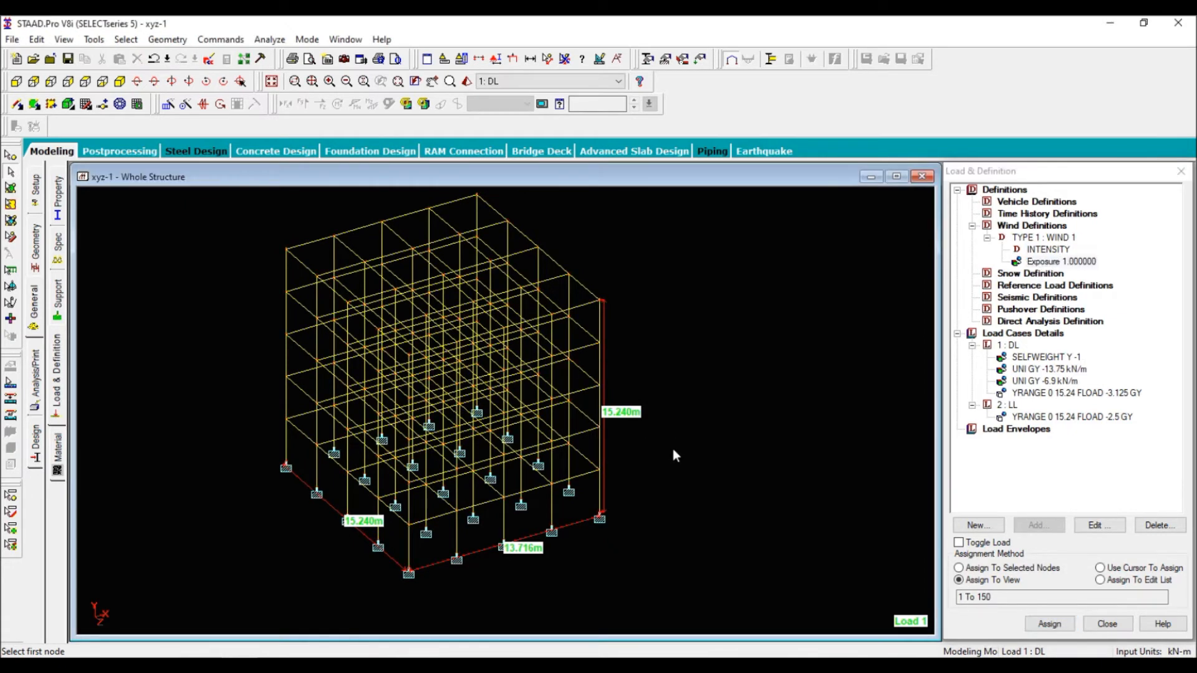
left_click(561, 60)
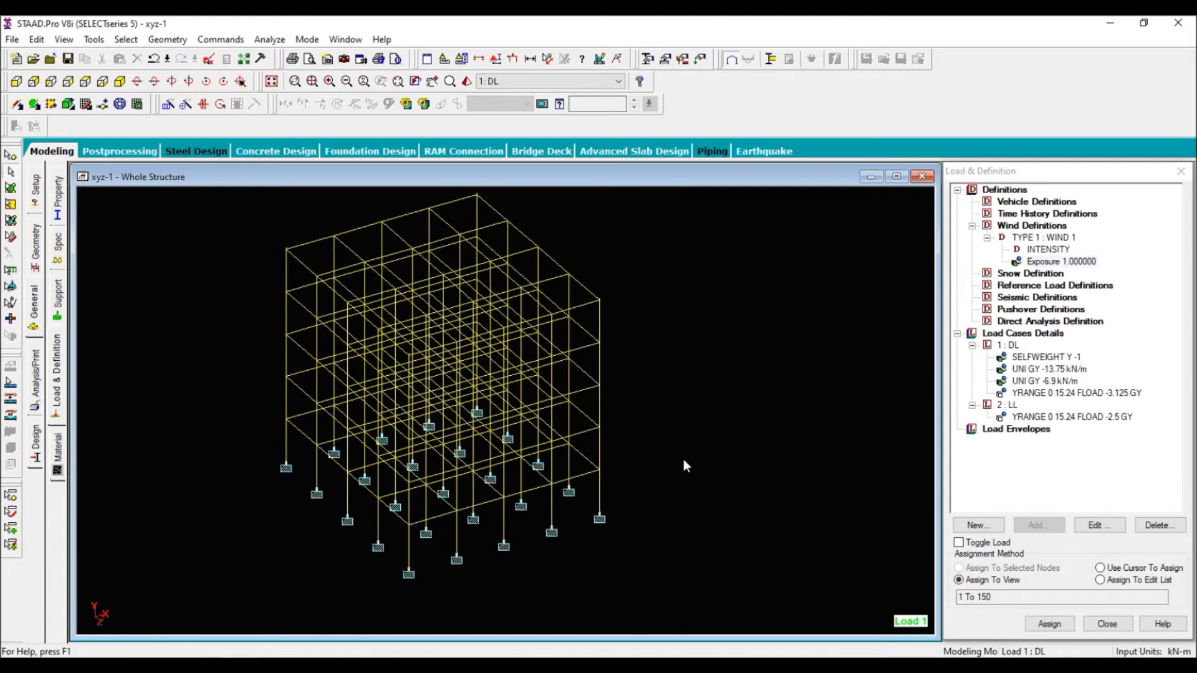
scroll(686, 466, "up", 3)
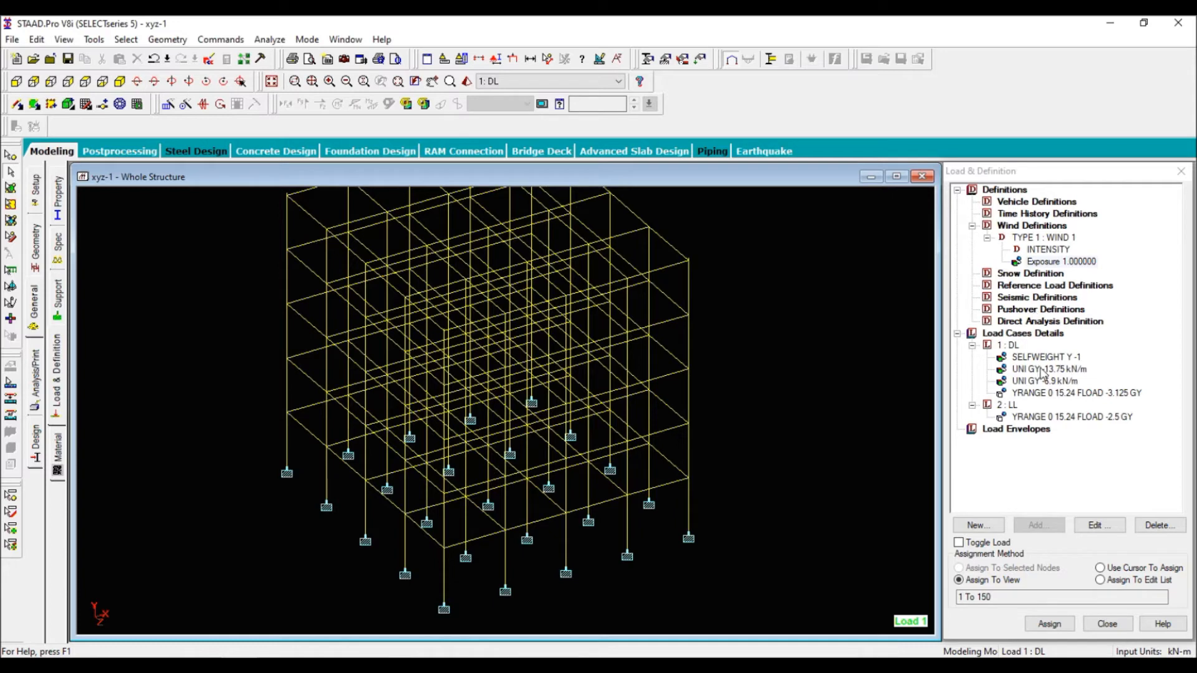
Add primary load case 3 with loading type Wind and the title WX+.
left_click(1029, 334)
left_click(1039, 525)
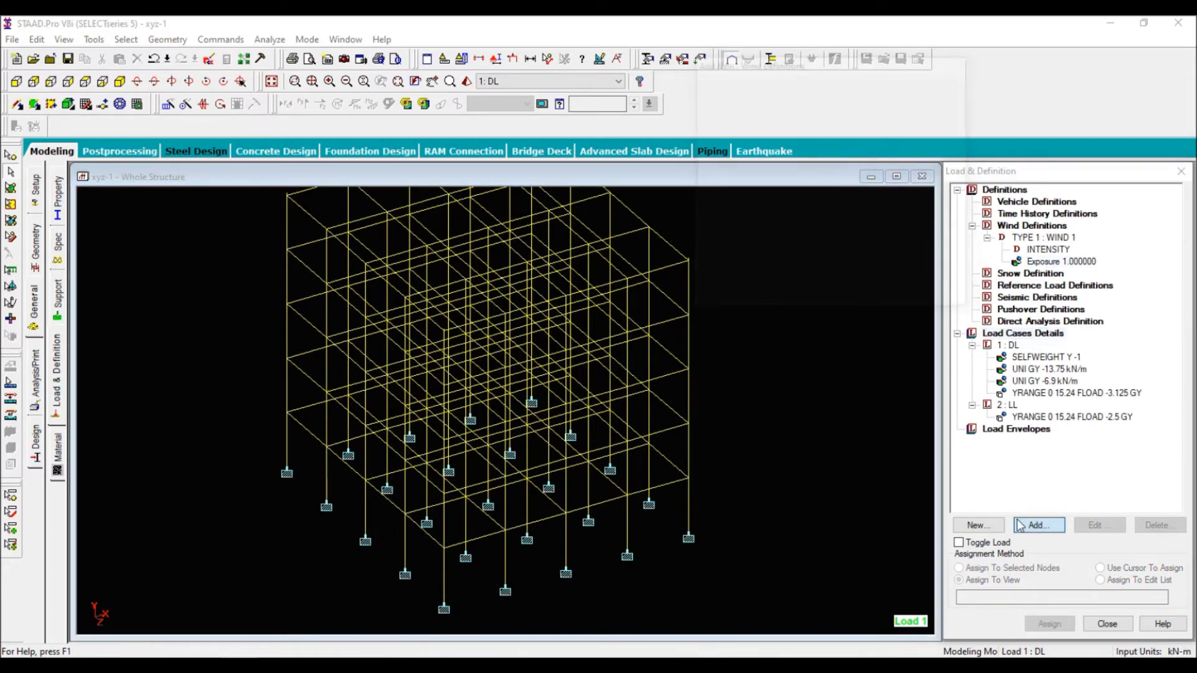
left_click(627, 259)
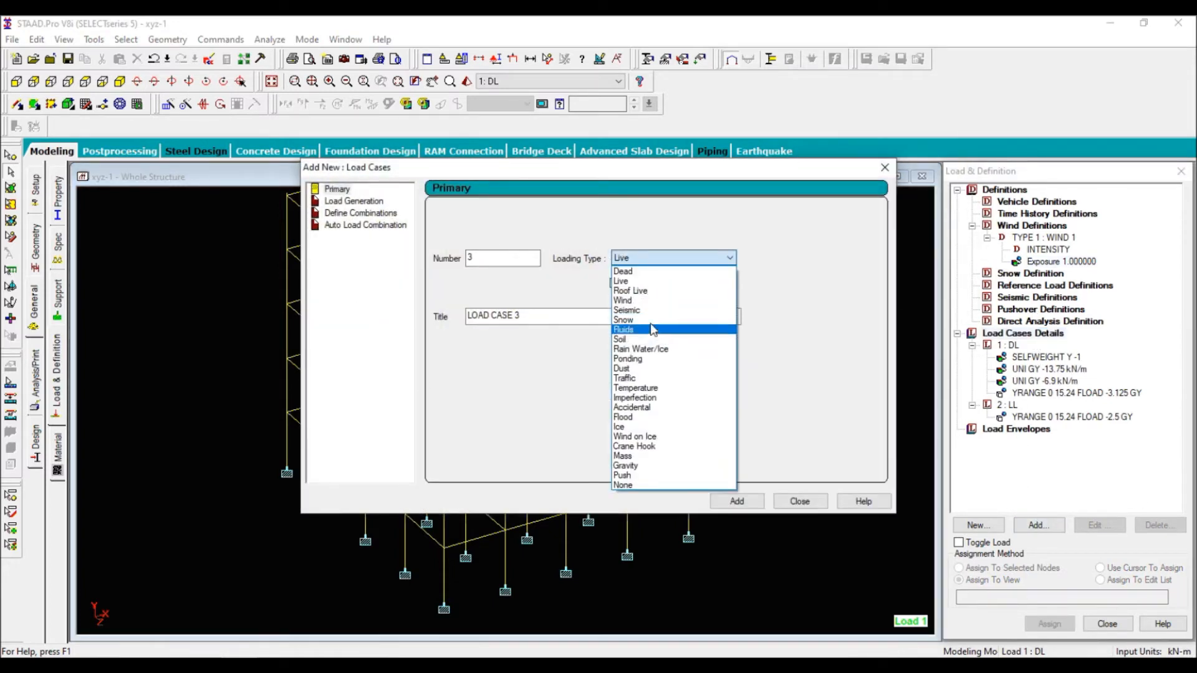
left_click(623, 300)
left_click_drag(534, 311, 404, 313)
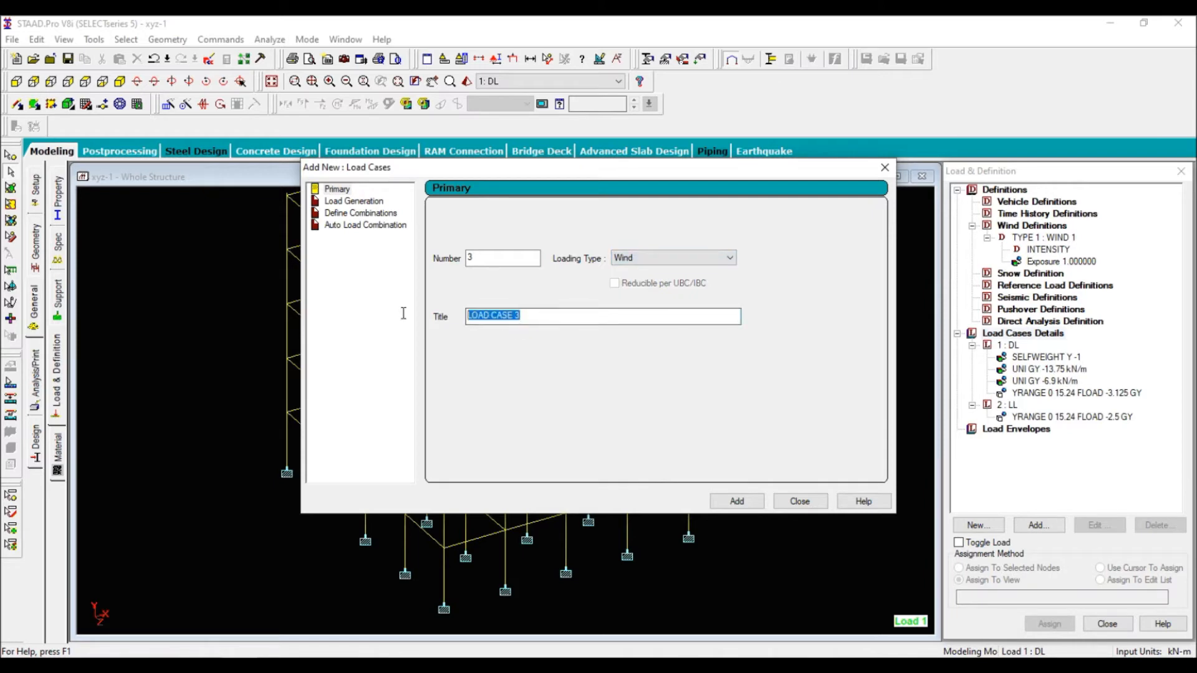
type("WX+")
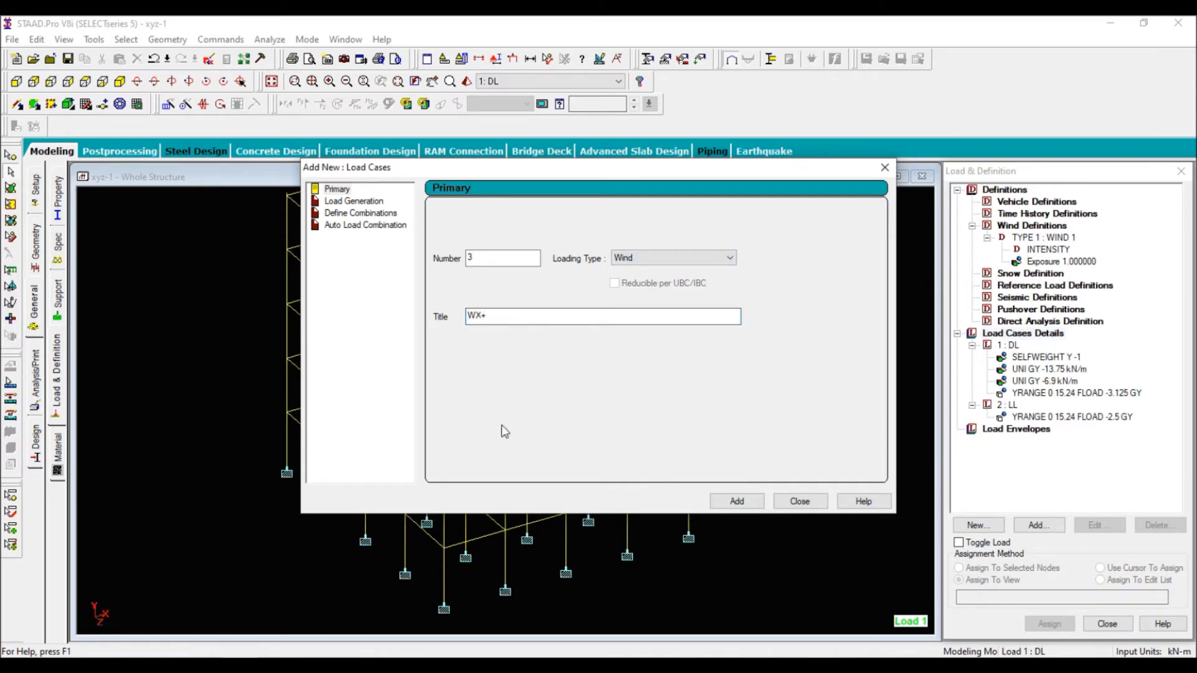
left_click(742, 504)
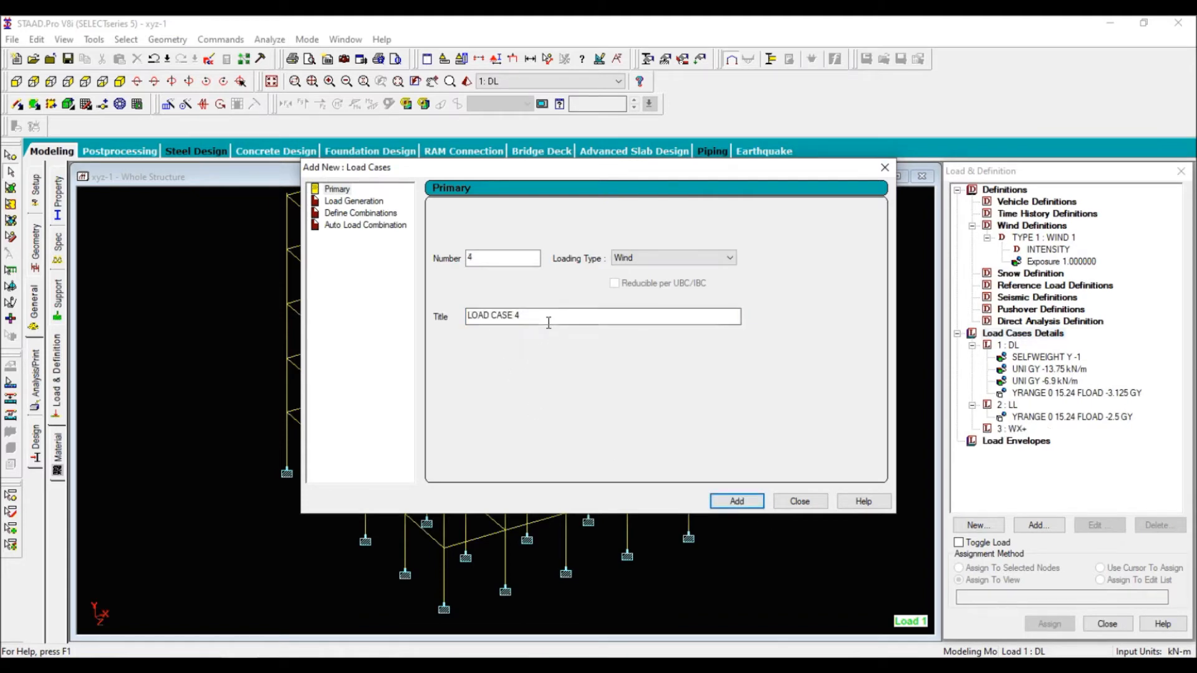
Add two primary load cases of type Wind, number 4 titled WX- and number 5 titled WZ+.
left_click_drag(549, 323, 438, 314)
type("WX-")
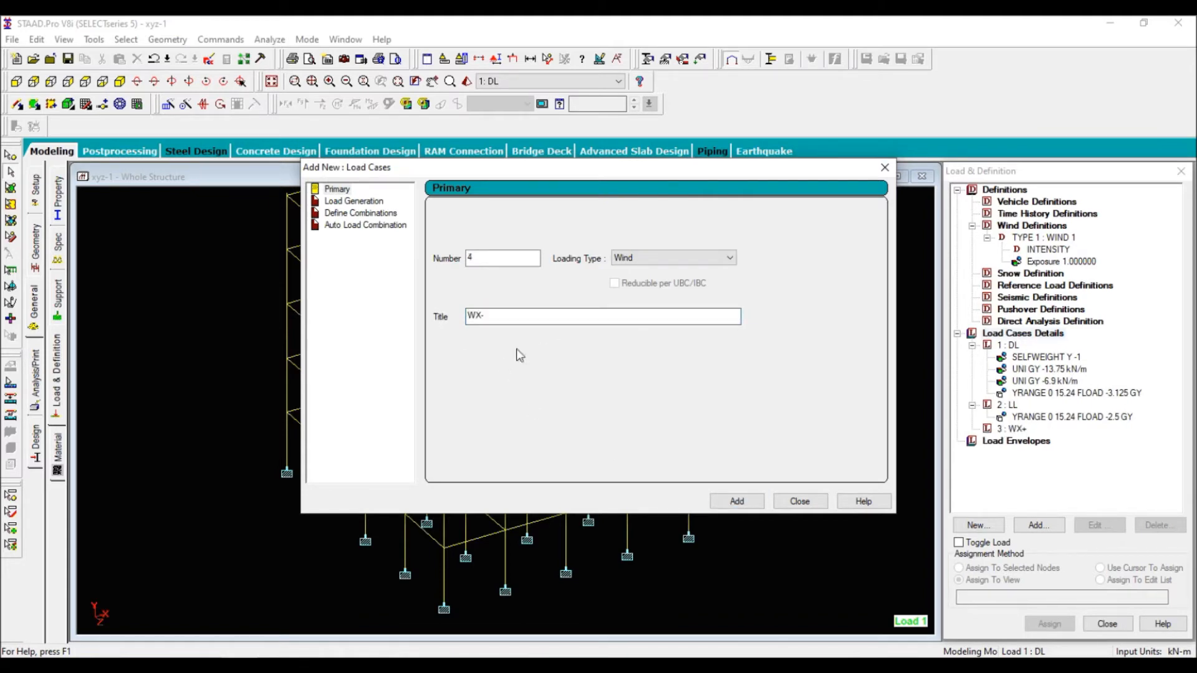
left_click(737, 502)
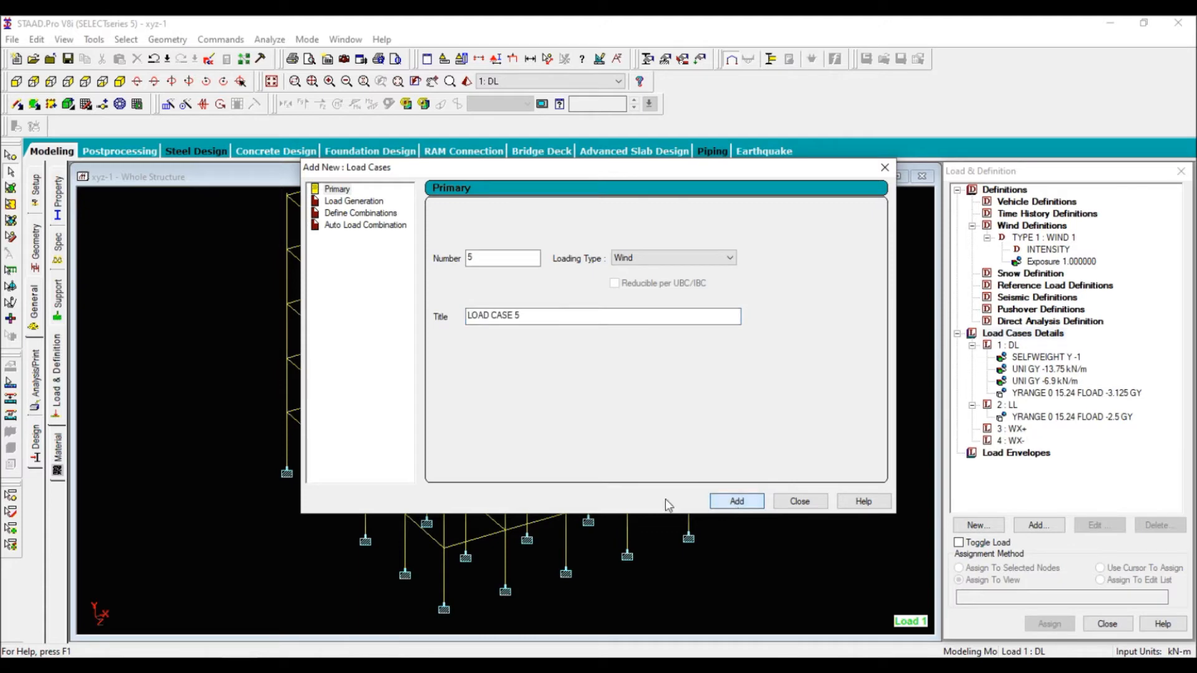
left_click_drag(537, 318, 436, 324)
type("W")
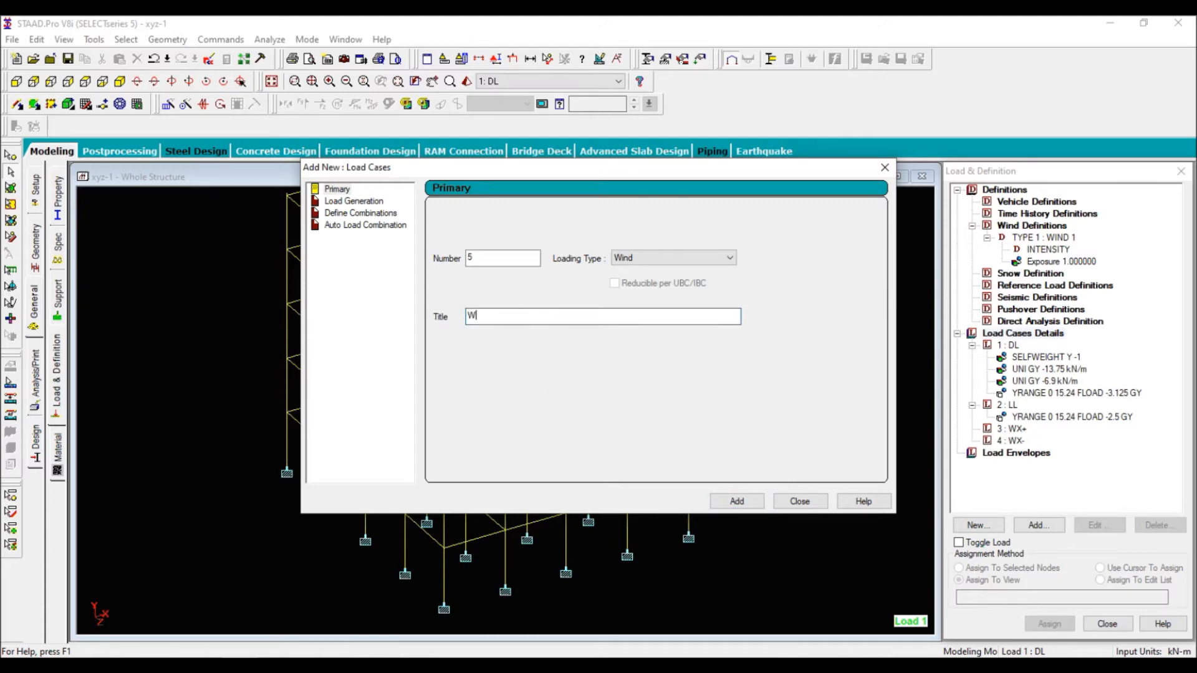
type("Z+")
key("Return")
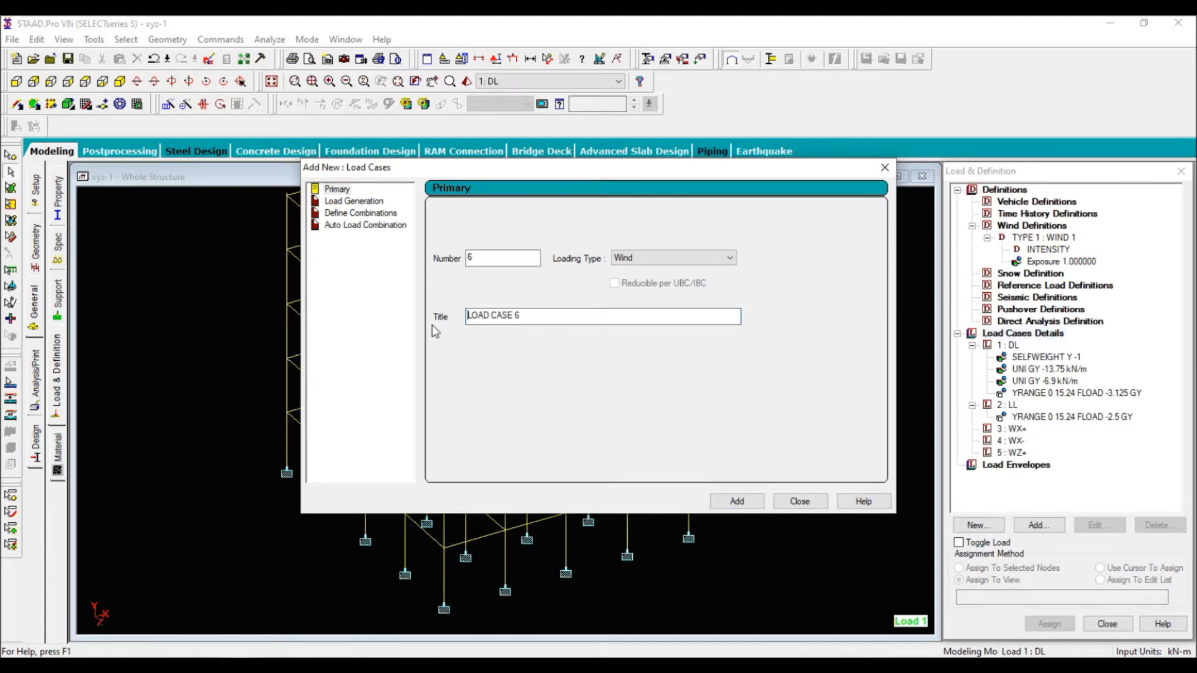
Add primary wind load case 6 titled WZ- and finish adding load cases.
left_click_drag(528, 315, 253, 316)
type("WZ-")
key("Return")
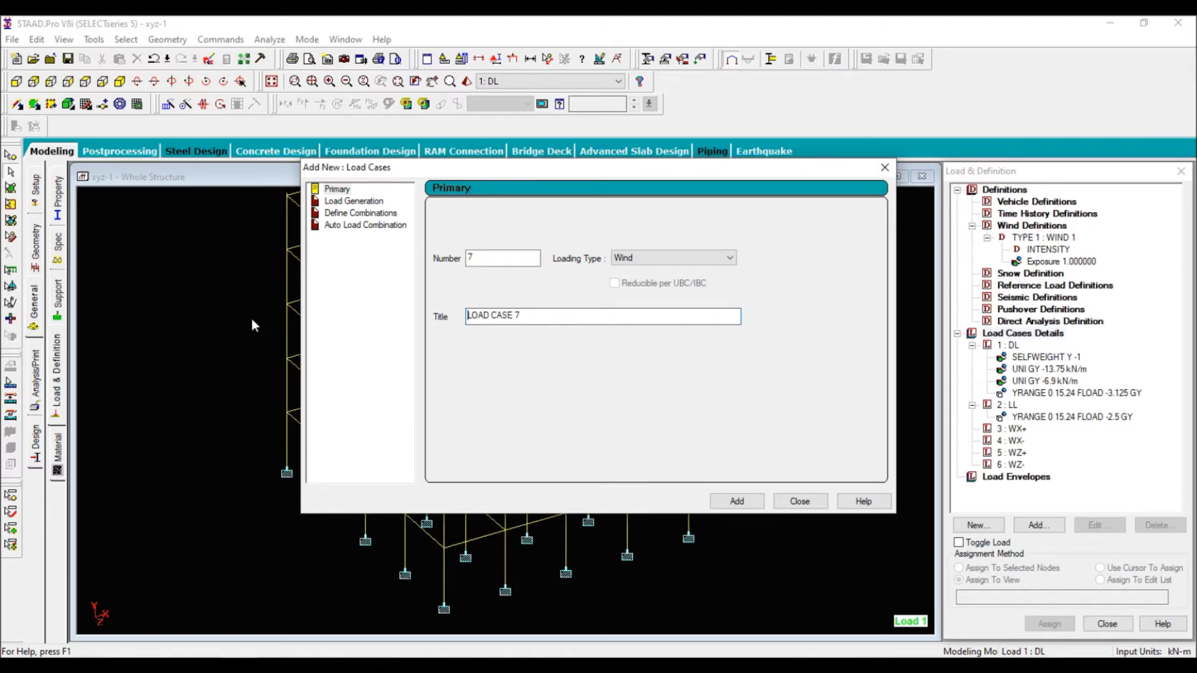
left_click(806, 504)
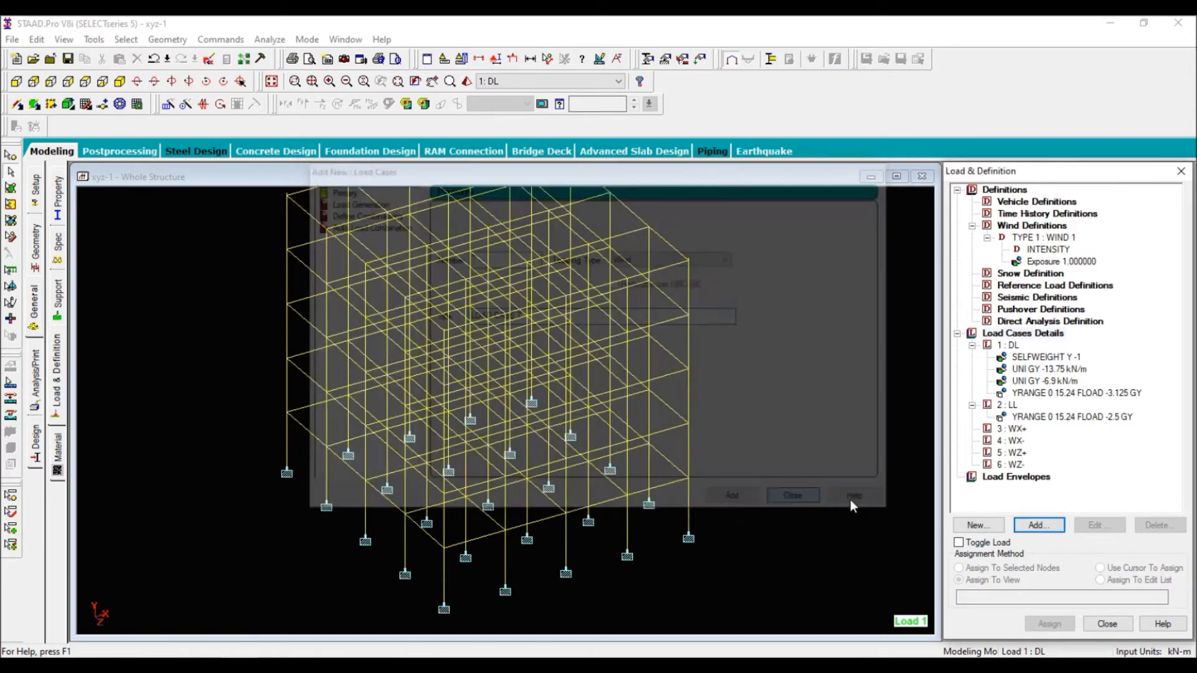
Add a wind load to case WX+ on the X windward face with factor 1 and a Y range of 0 to 15.24 m.
left_click(1011, 429)
left_click(1039, 525)
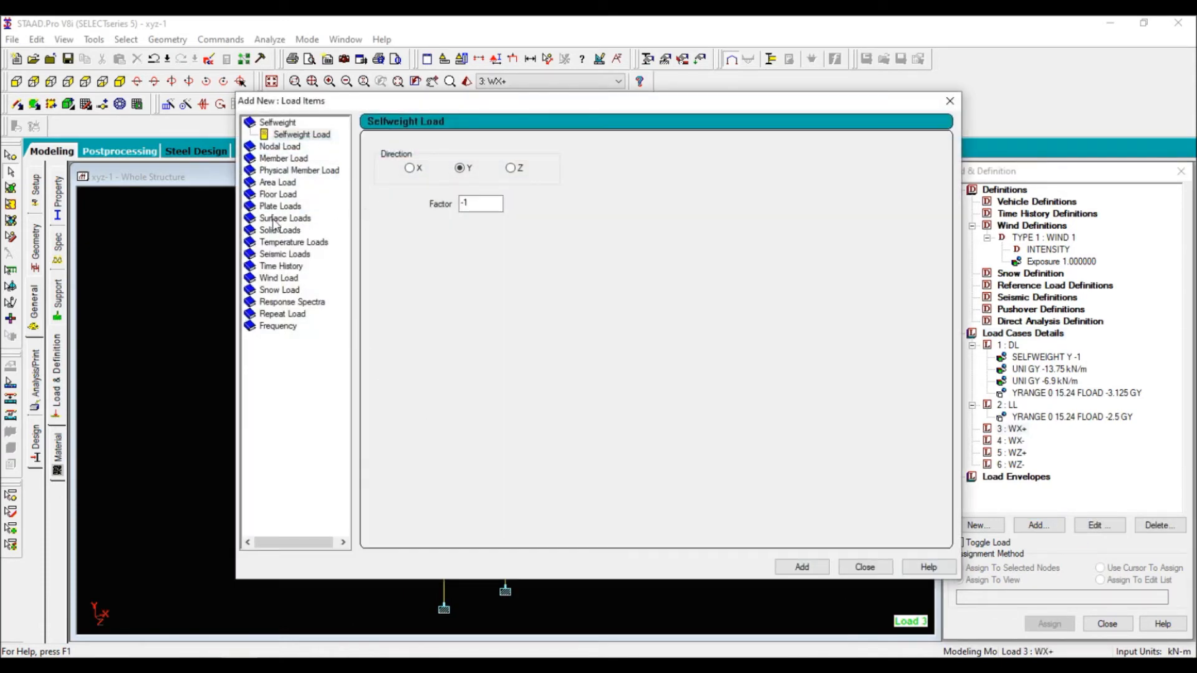
left_click(284, 279)
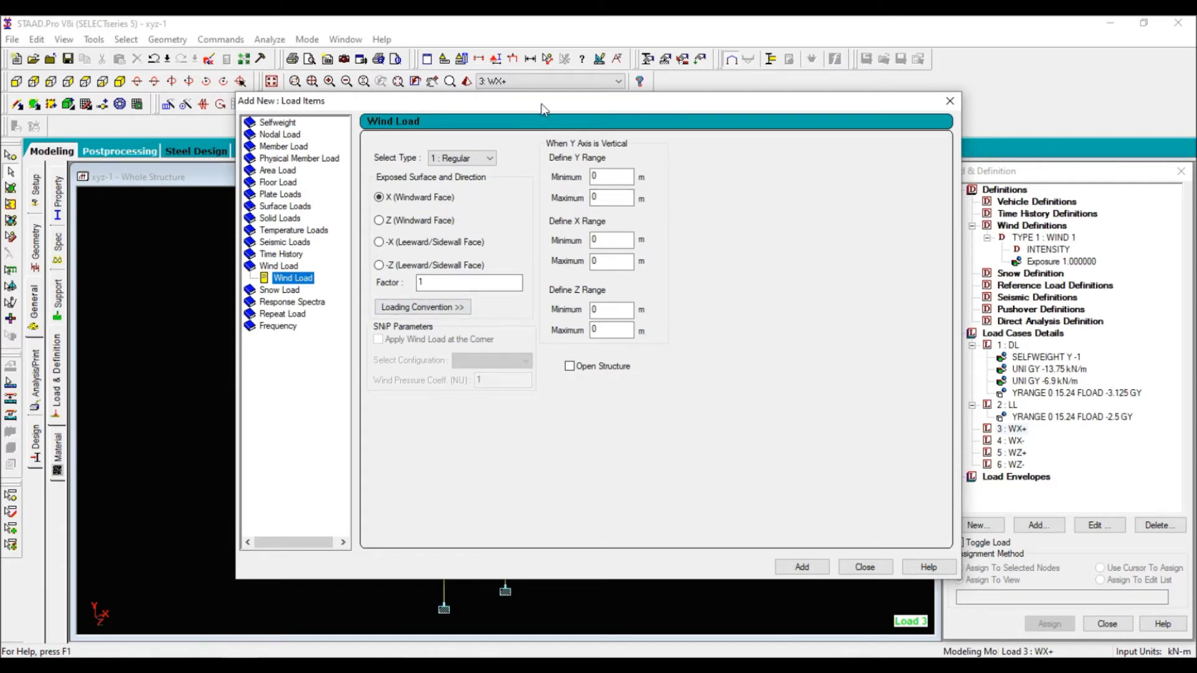
double_click(600, 197)
type("15.24")
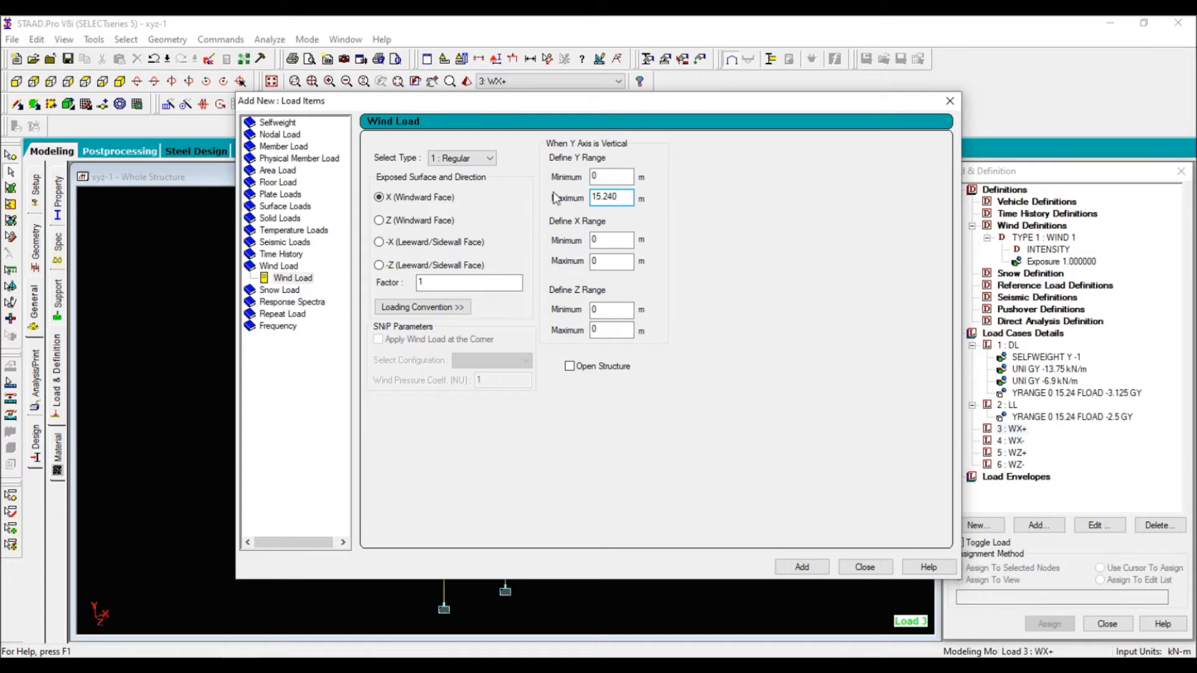
left_click_drag(493, 110, 587, 113)
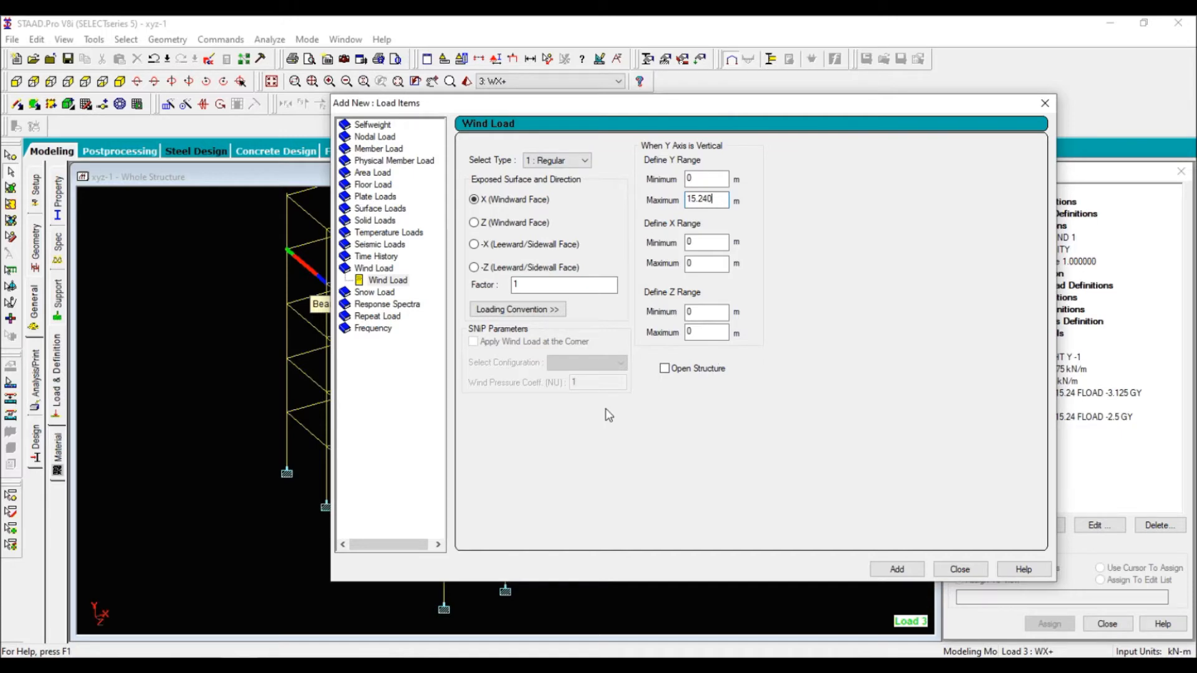
left_click(897, 569)
left_click(961, 569)
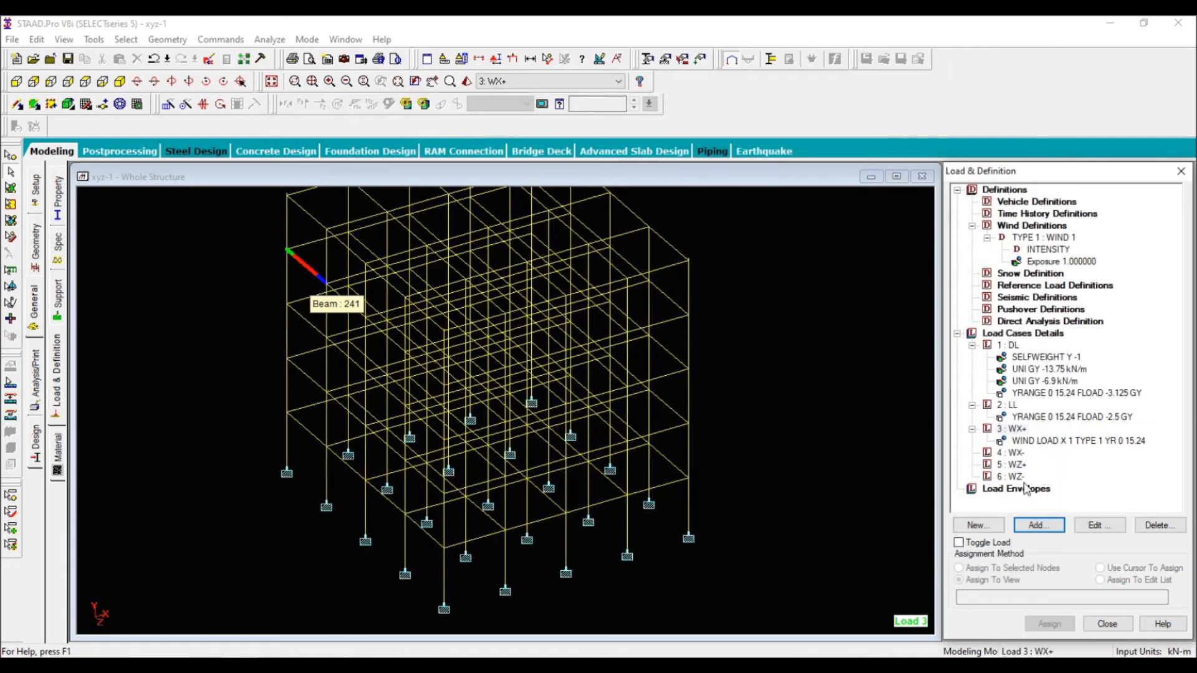
Examine the WX+ wind load's direction and loaded face on the structure in the front view.
left_click(1047, 441)
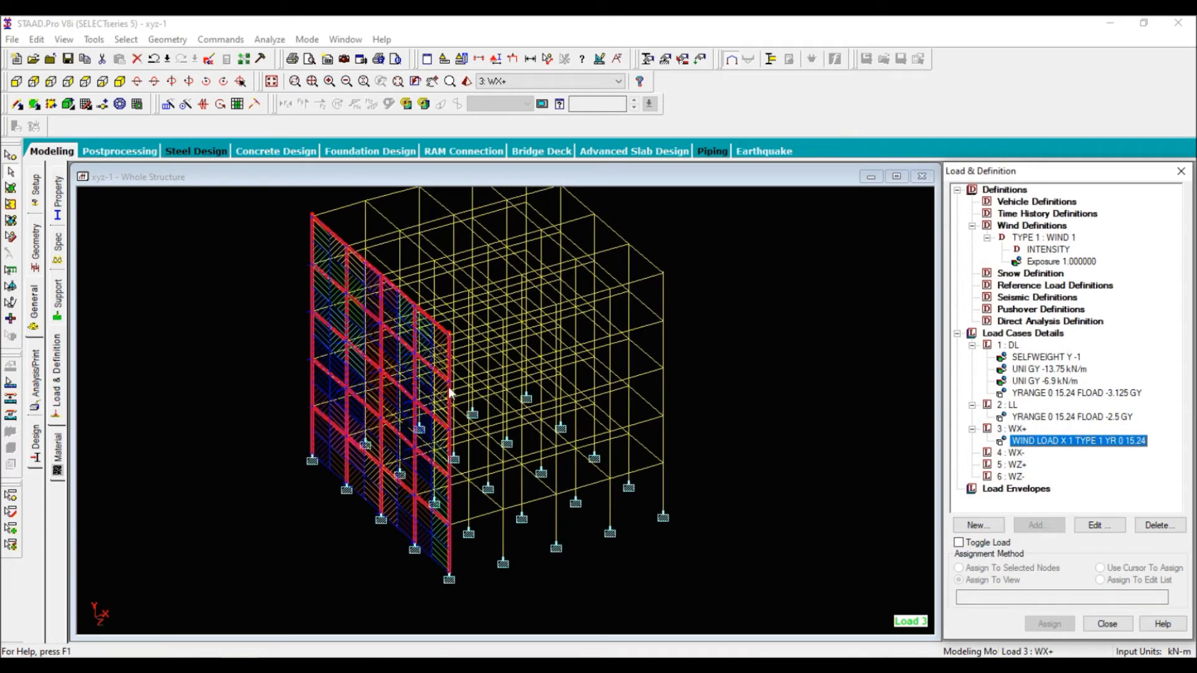
left_click(17, 81)
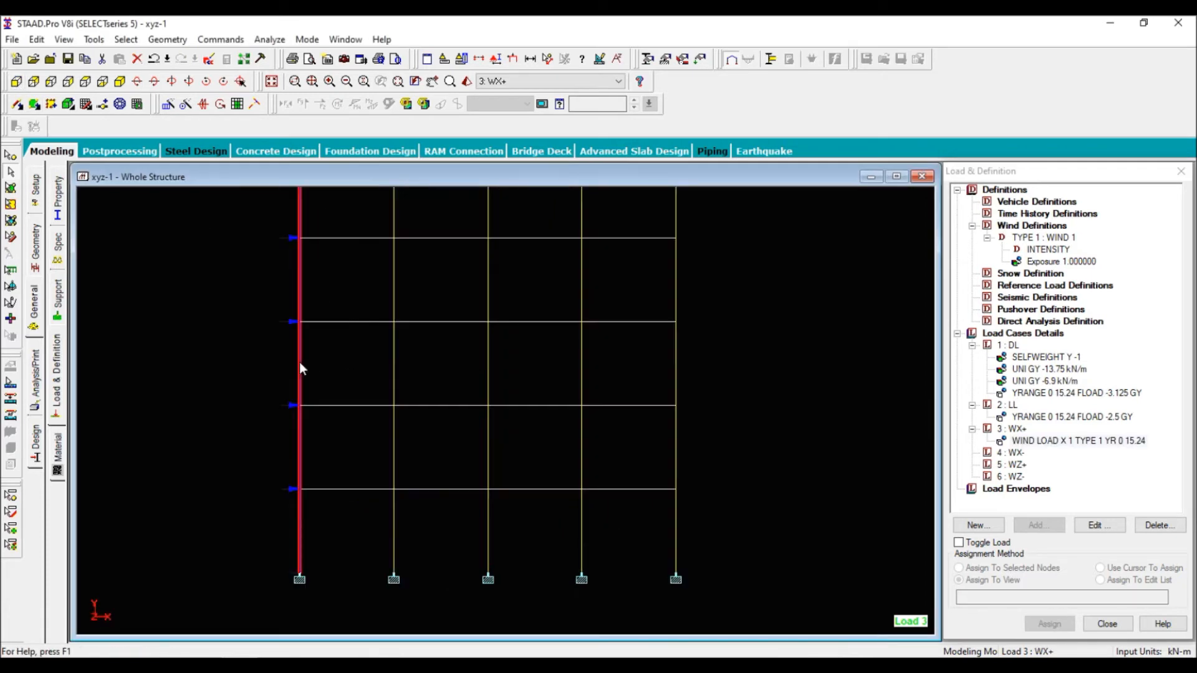
scroll(316, 413, "down", 3)
middle_click_drag(385, 364, 388, 375)
scroll(376, 515, "up", 1)
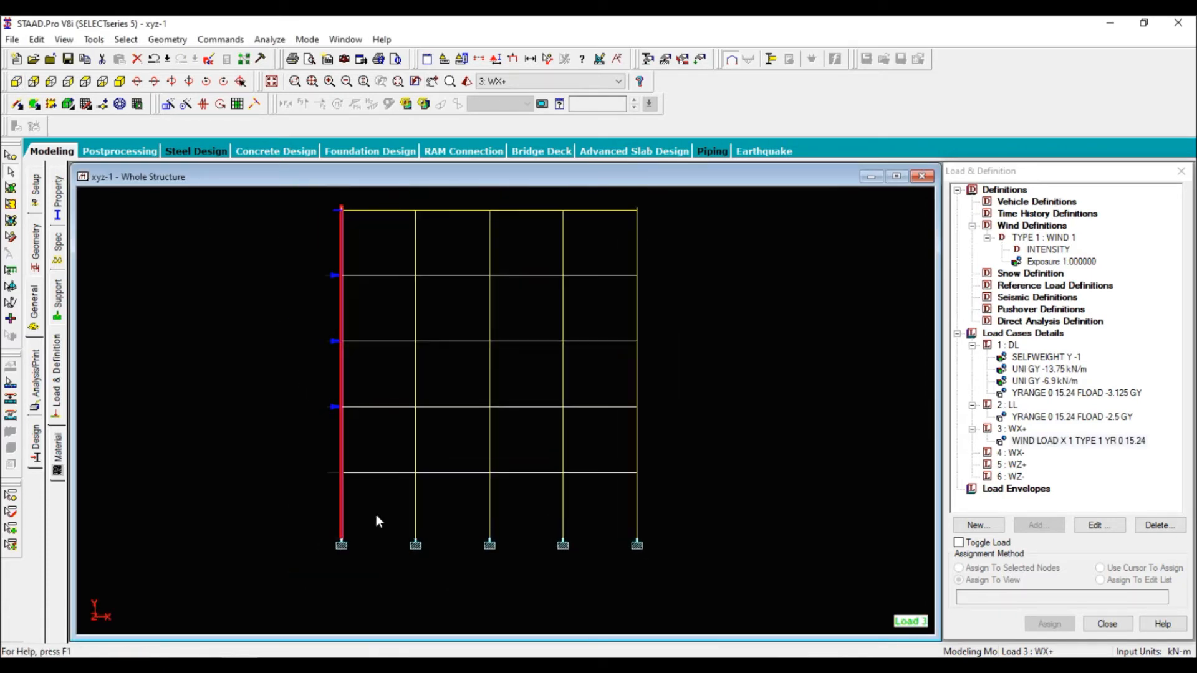
Add a wind load to case WX- on the X windward face with factor -1 and a Y range of 0 to 15.24 m.
left_click(1014, 453)
left_click(1039, 525)
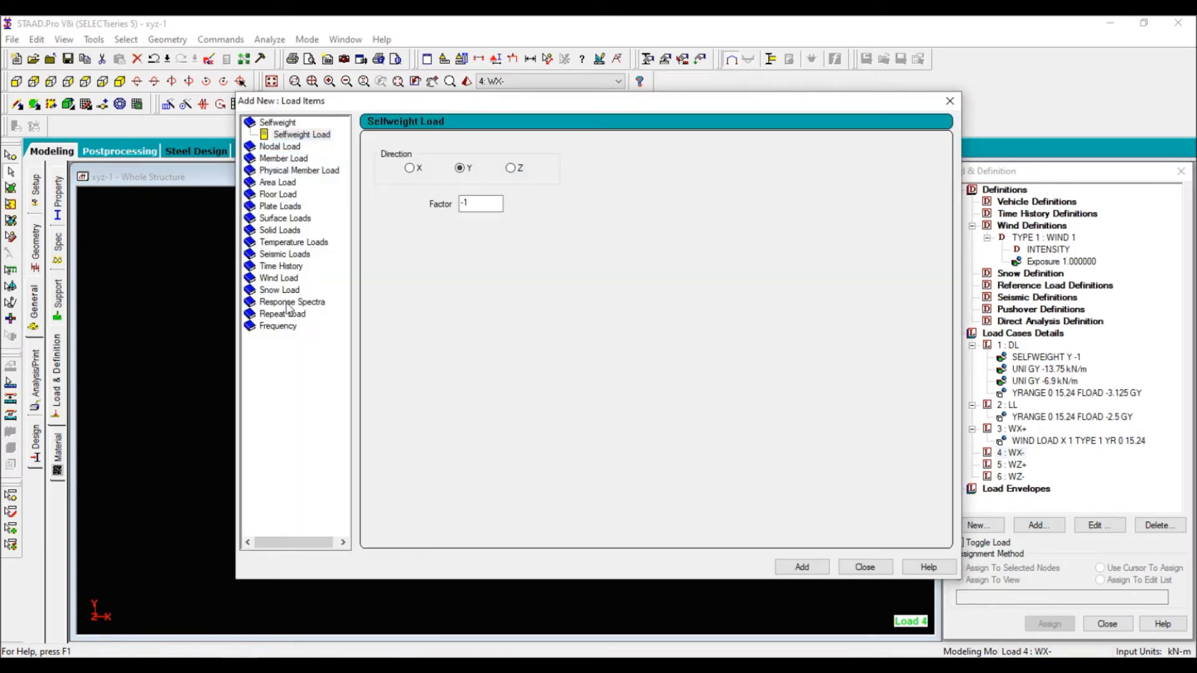
left_click(281, 281)
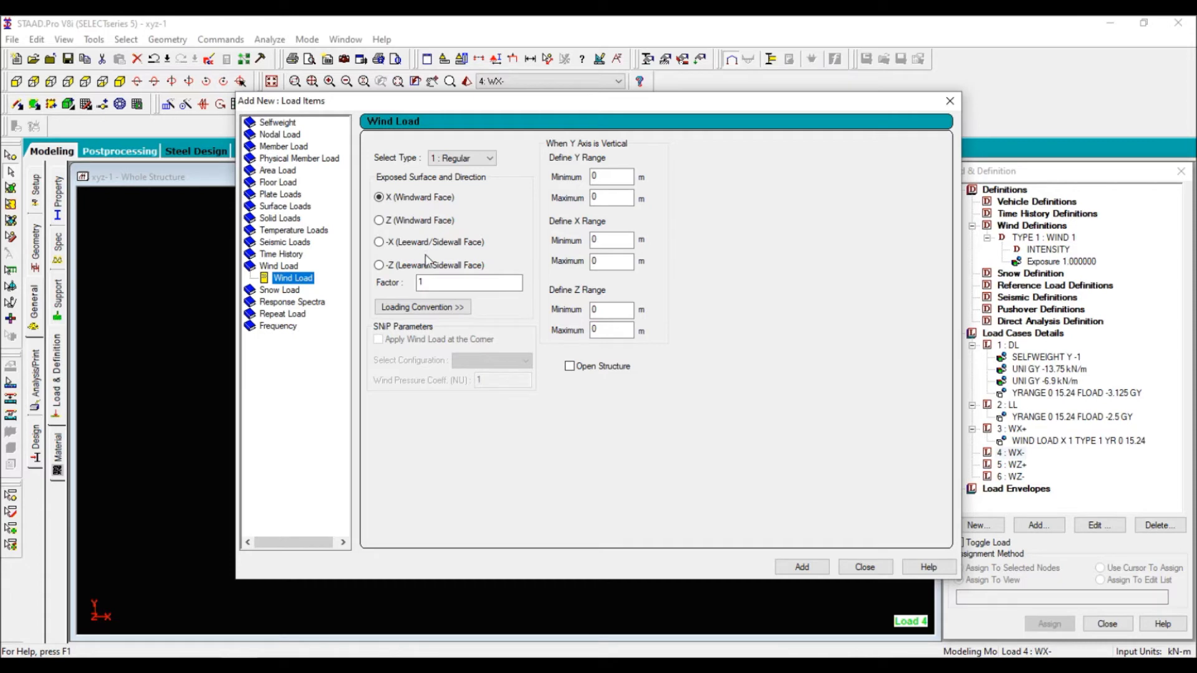
left_click(419, 283)
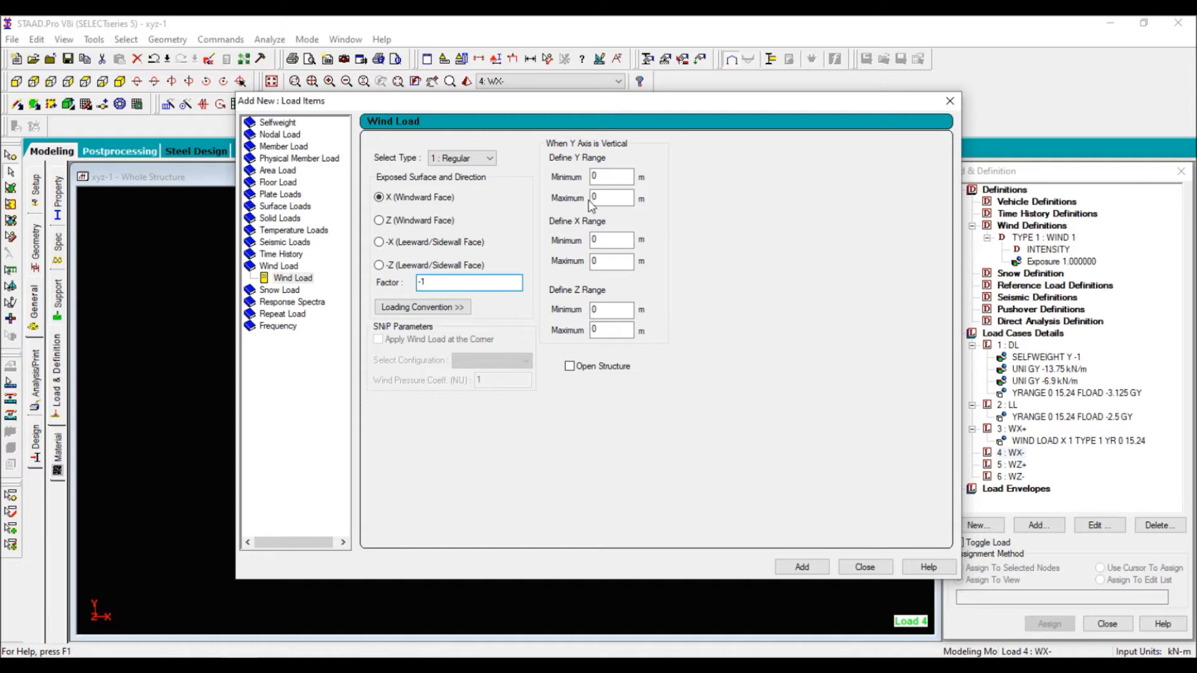
double_click(601, 198)
type("15.24")
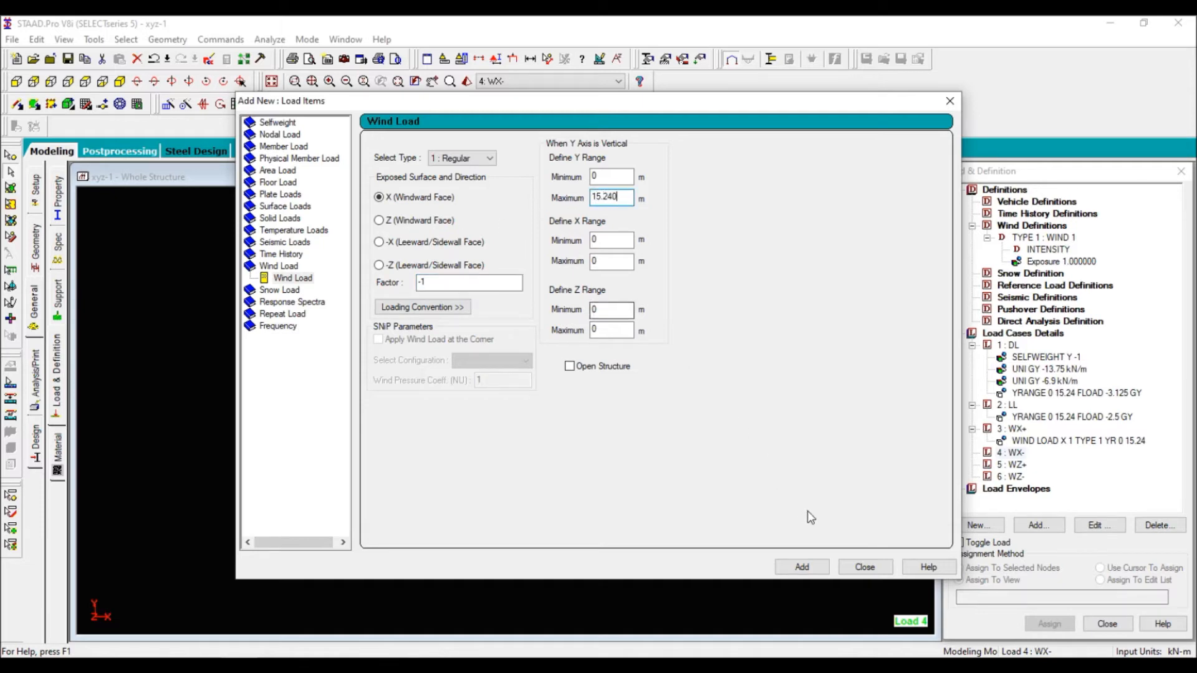
left_click(802, 567)
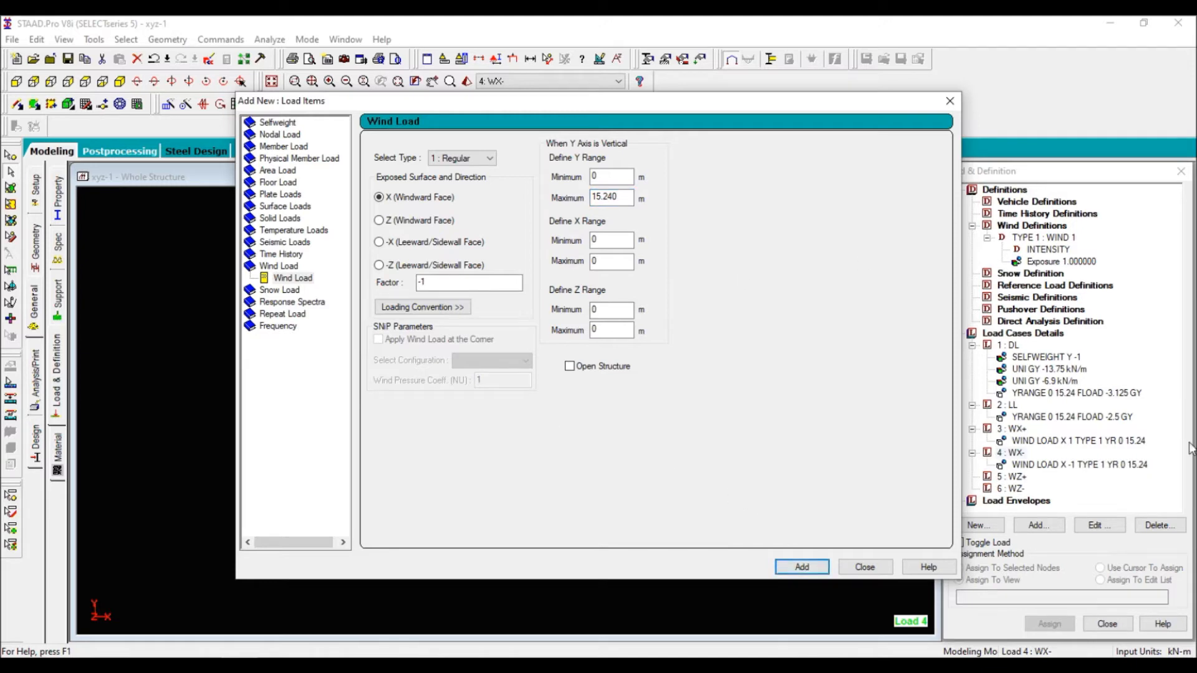
Add a wind load to case WZ+ on the Z windward face with factor 1 and a Y range of 0 to 15.24 m.
left_click(1011, 476)
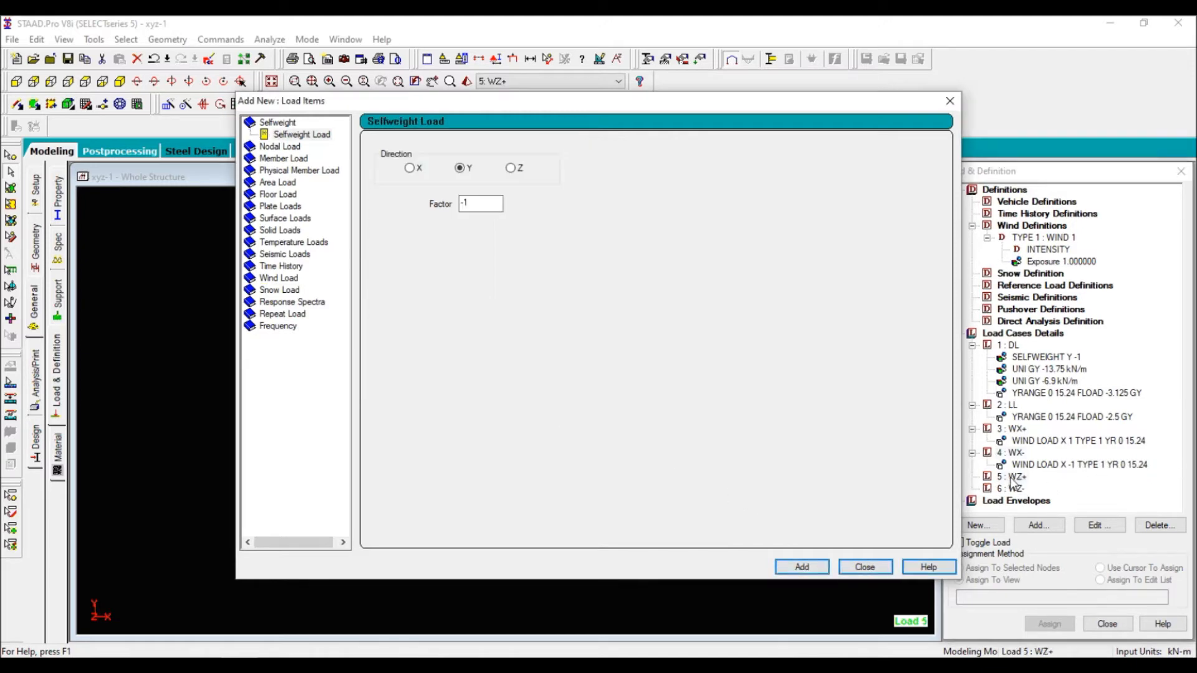
left_click(278, 278)
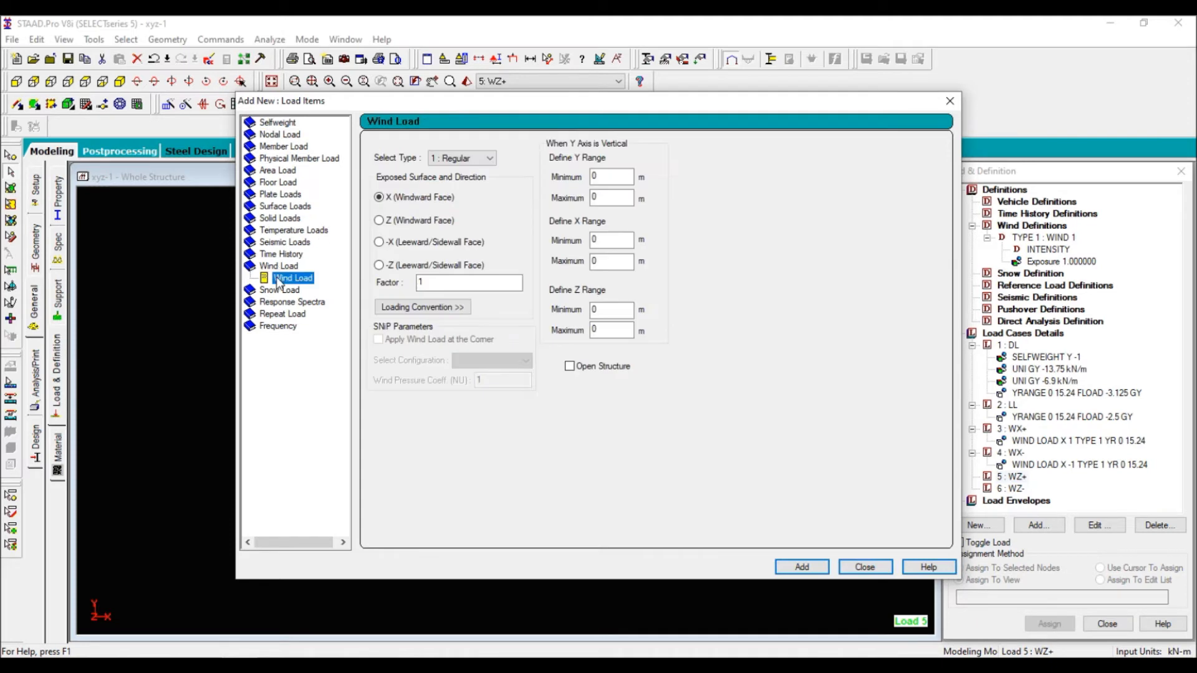
left_click(401, 221)
left_click_drag(614, 199, 558, 203)
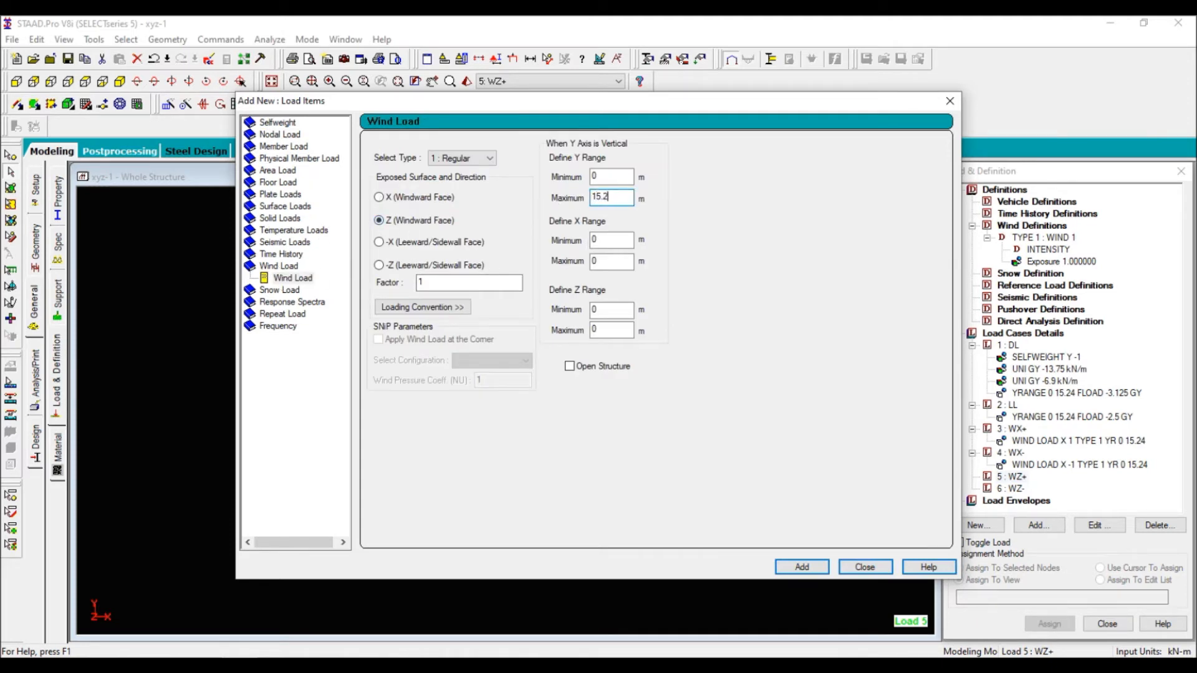
left_click(800, 565)
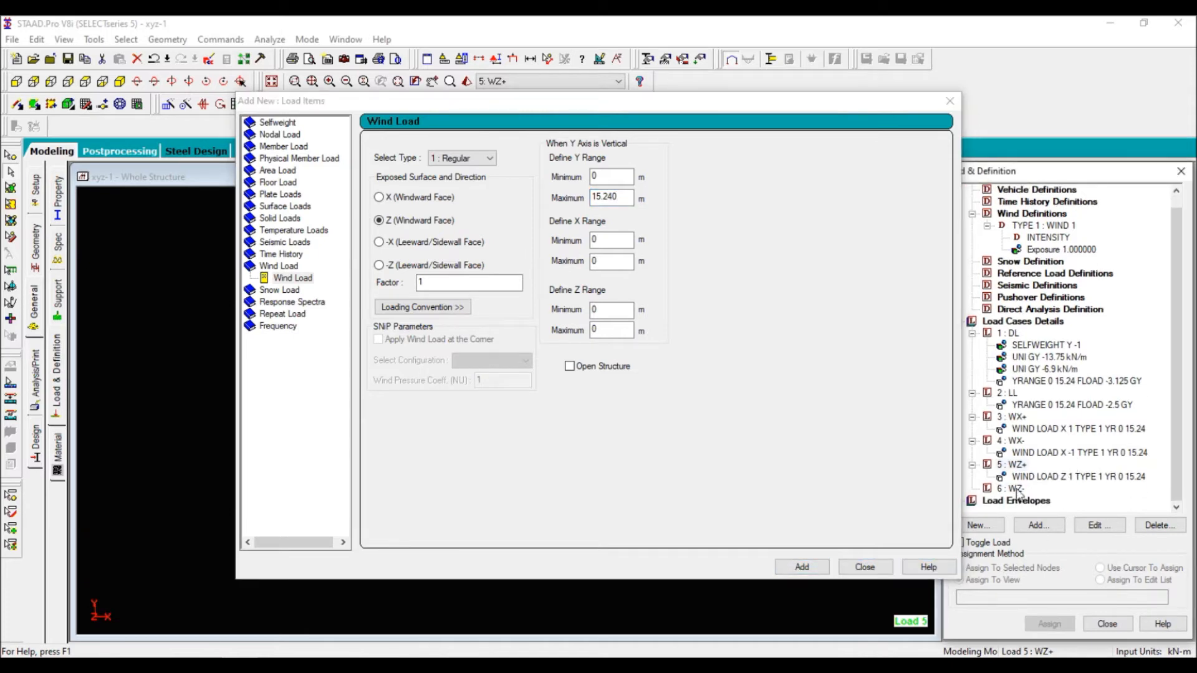
Add a wind load to case WZ- on the Z windward face with factor -1 and a Y range of 0 to 15.24 m.
left_click(1014, 489)
left_click(278, 279)
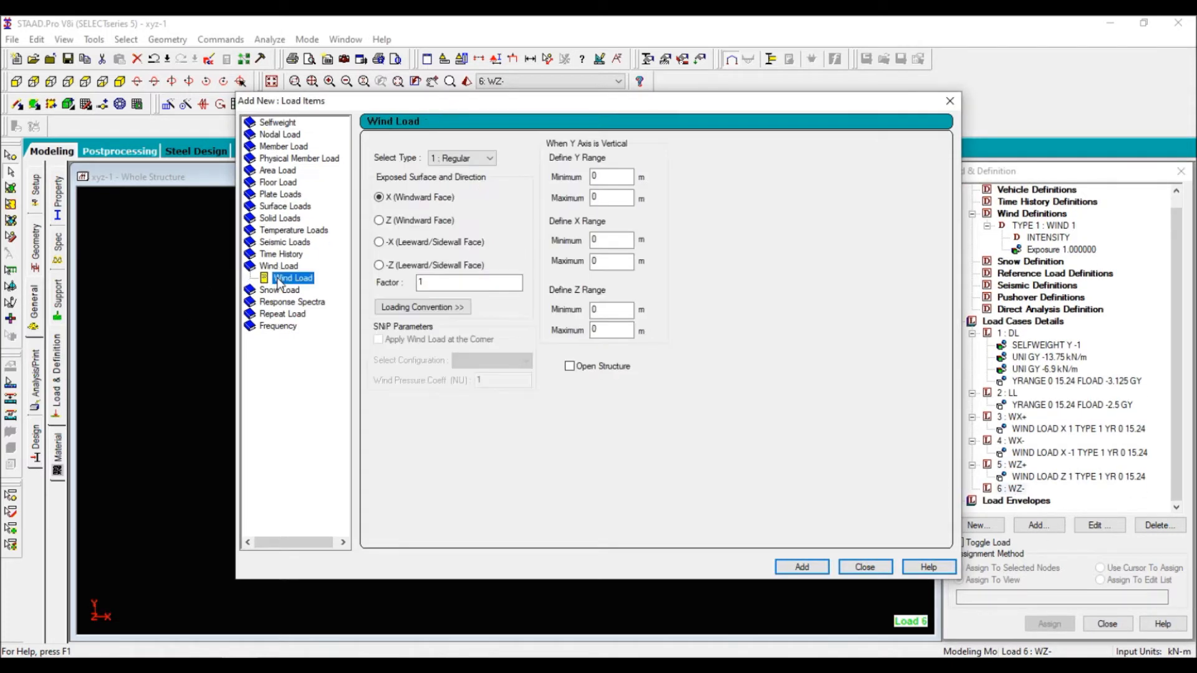
left_click(386, 222)
double_click(410, 285)
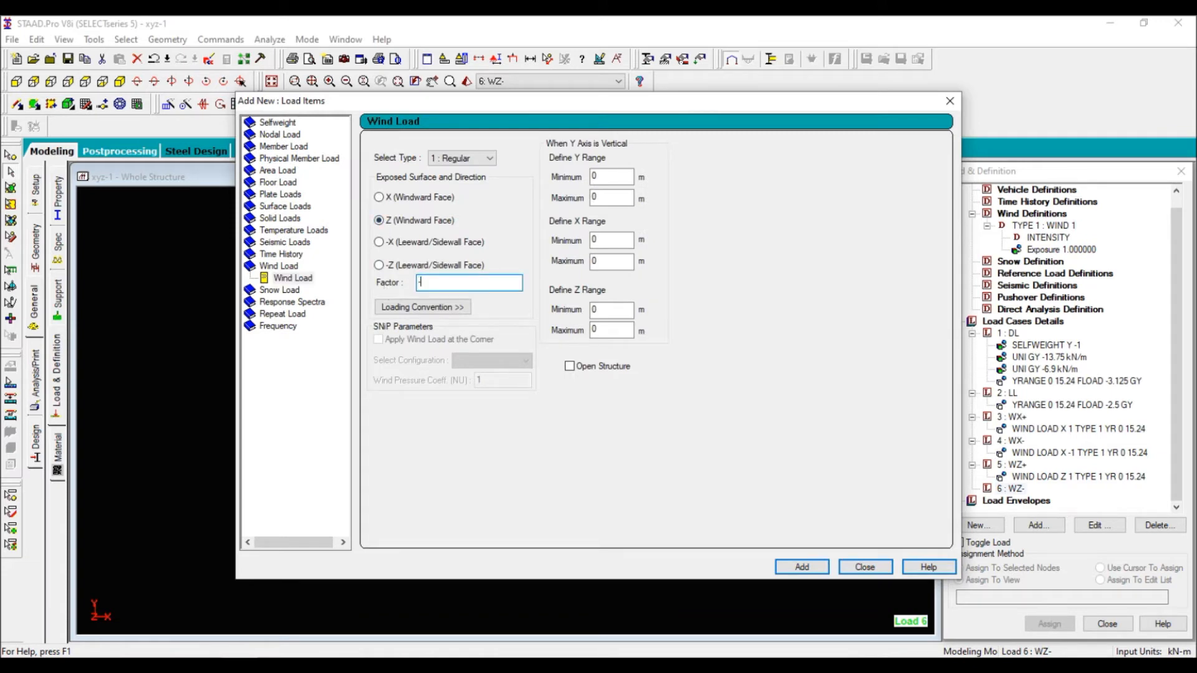
double_click(608, 198)
type("15.24")
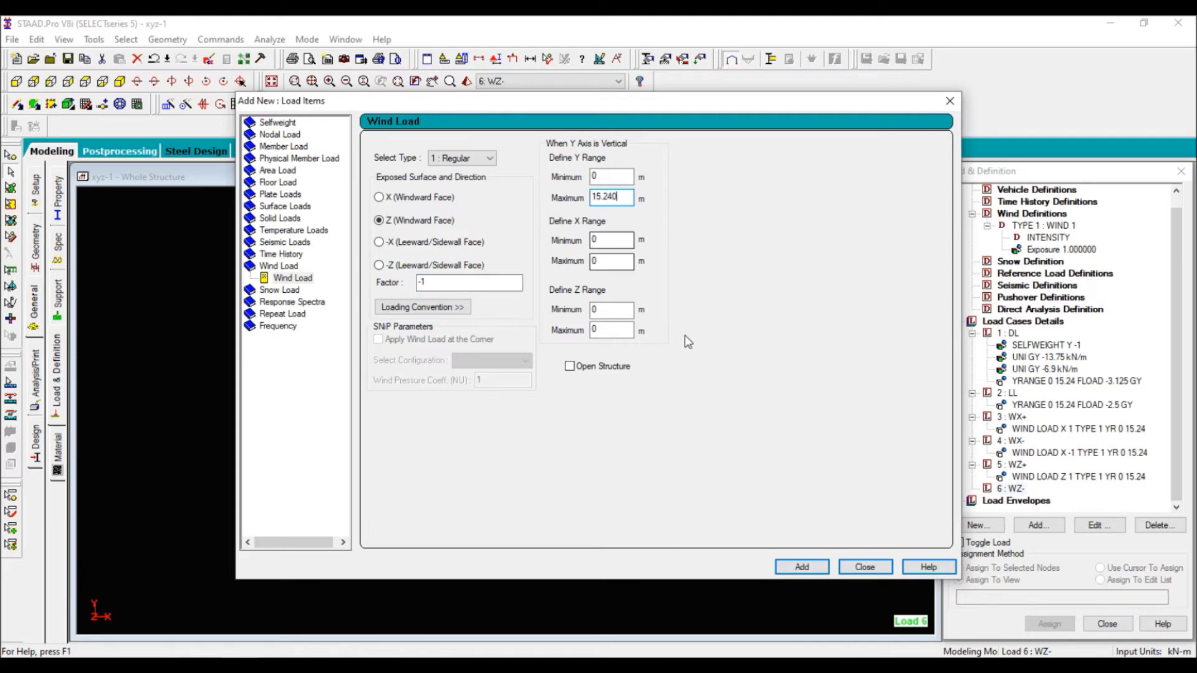
left_click(802, 567)
left_click(865, 566)
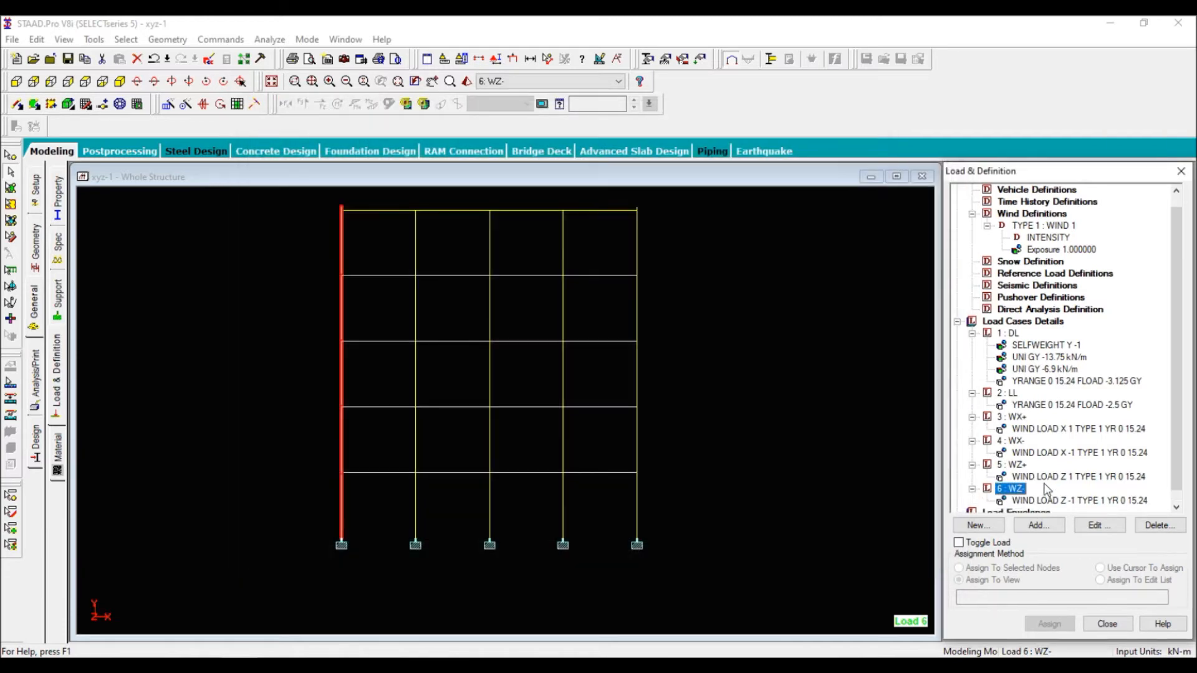
Review the WZ+ wind load settings, and examine the loaded face of each wind case in the isometric view.
double_click(1040, 478)
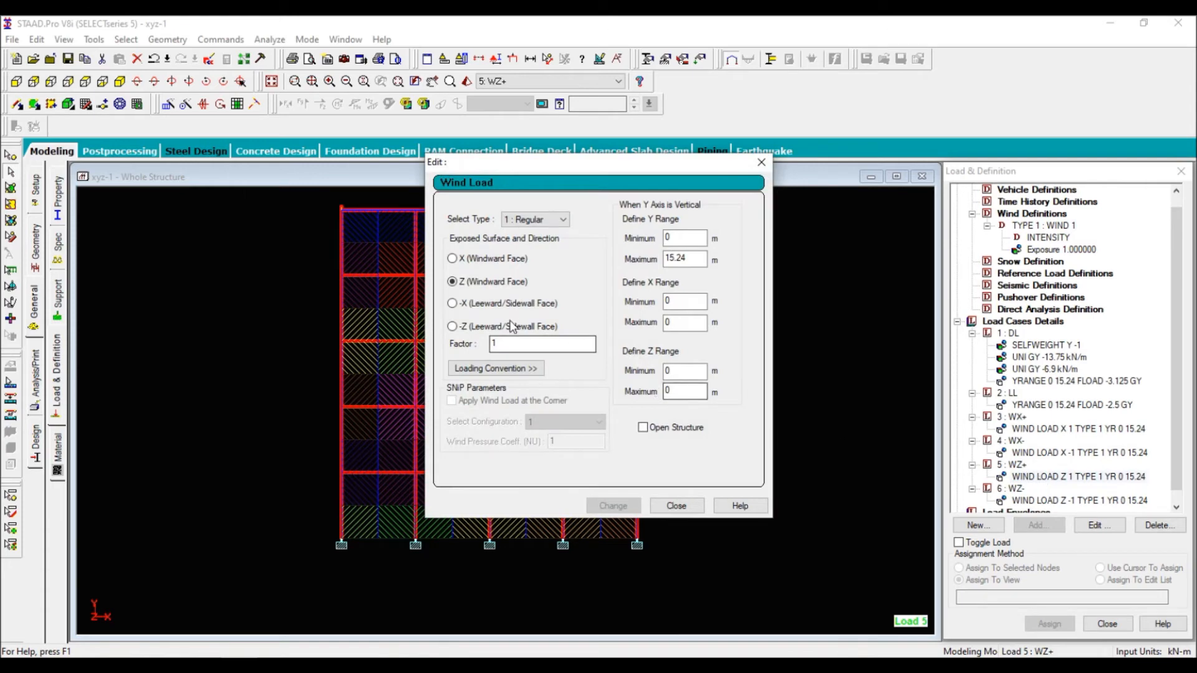
left_click(761, 163)
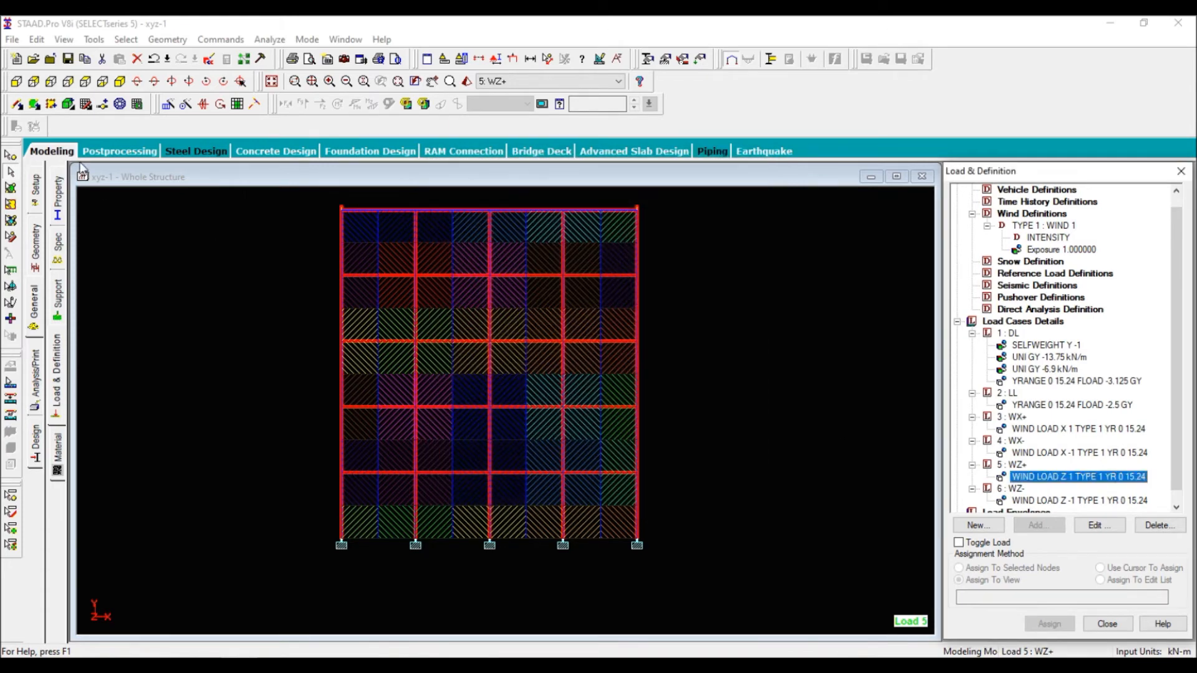
left_click(119, 81)
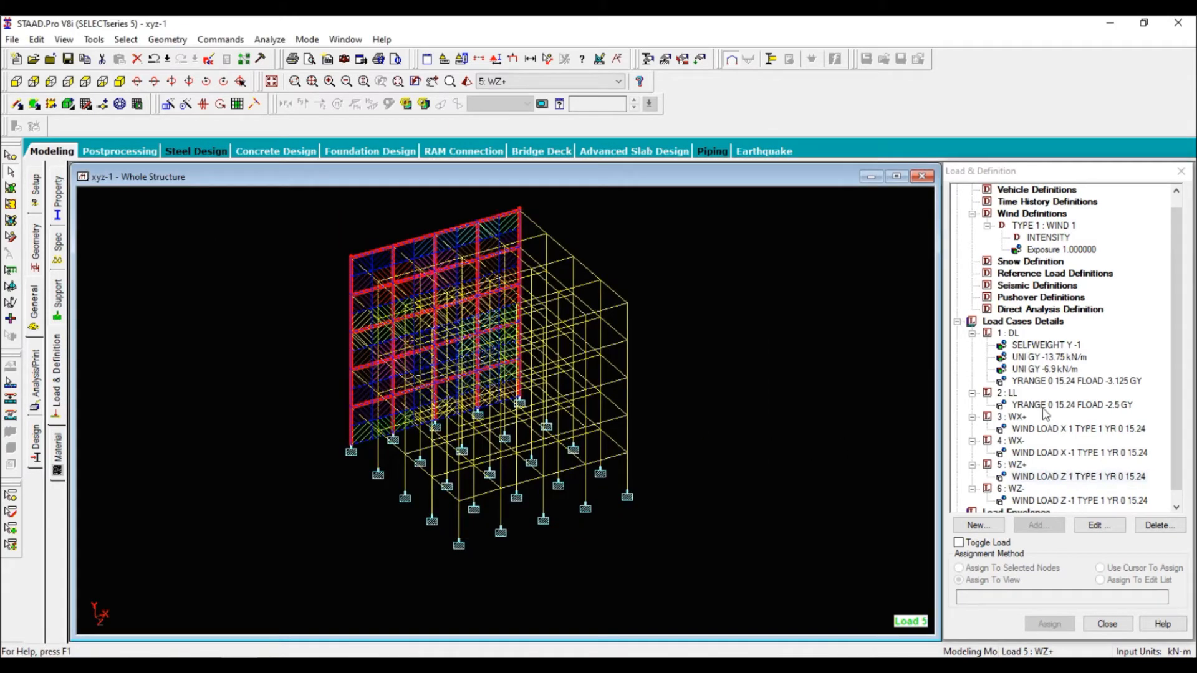
left_click(1043, 430)
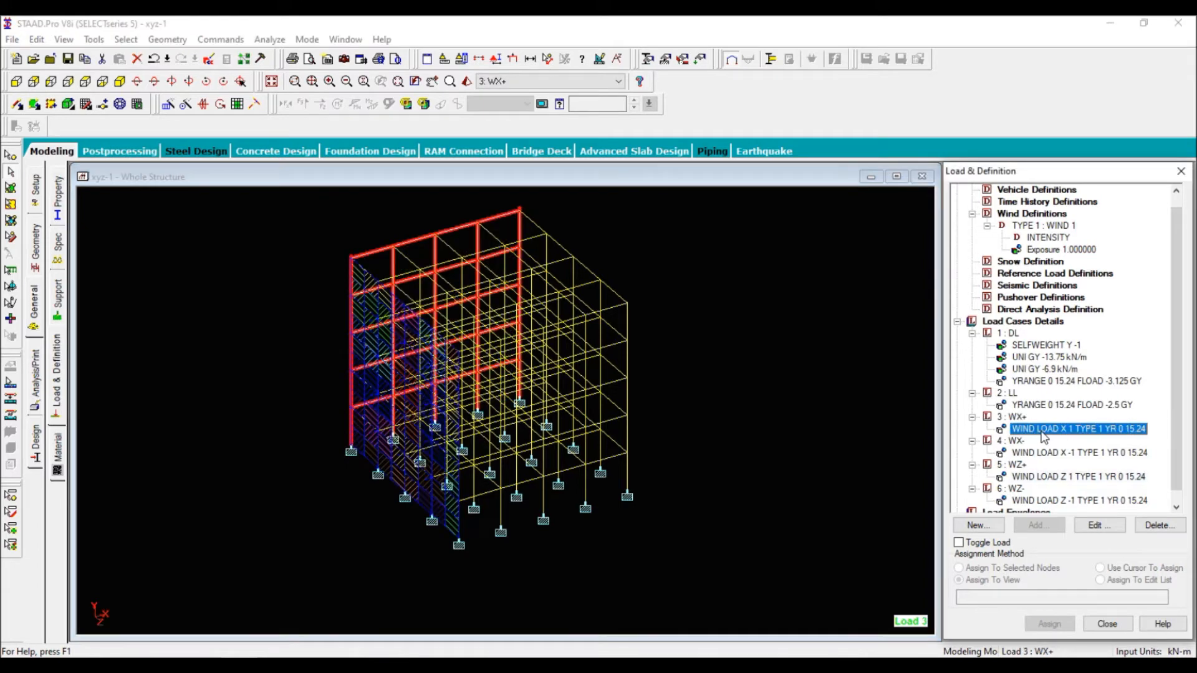
left_click(1045, 454)
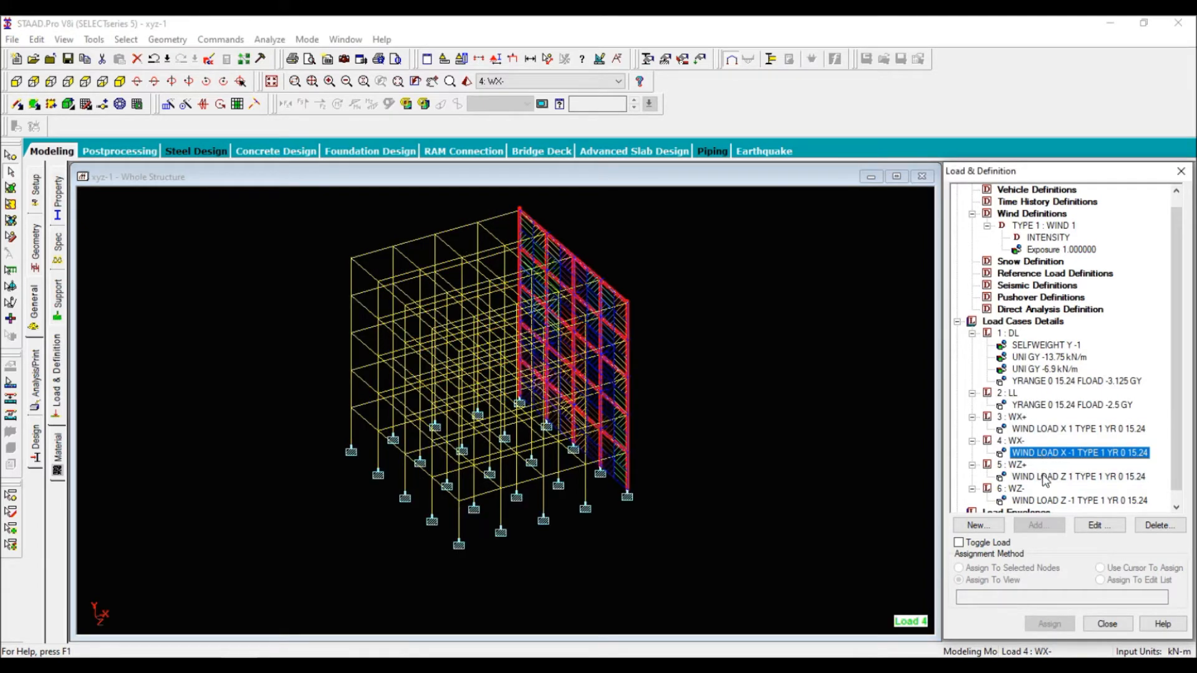
left_click(1046, 478)
scroll(1048, 499, "down", 1)
left_click(1048, 490)
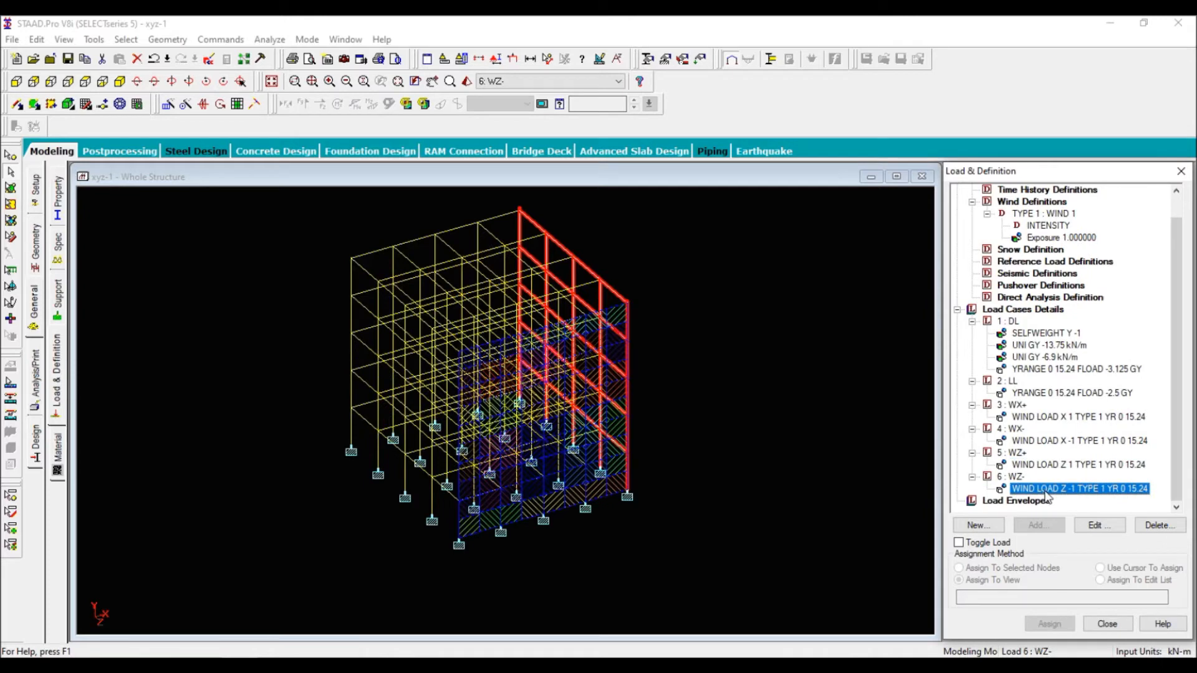
left_click(811, 527)
Set up an auto load combination under the load cases using the Indian Code and the Genral_Structures category.
mouse_move(1179, 365)
left_mouse_down()
mouse_move(1170, 295)
mouse_move(1179, 374)
left_mouse_up()
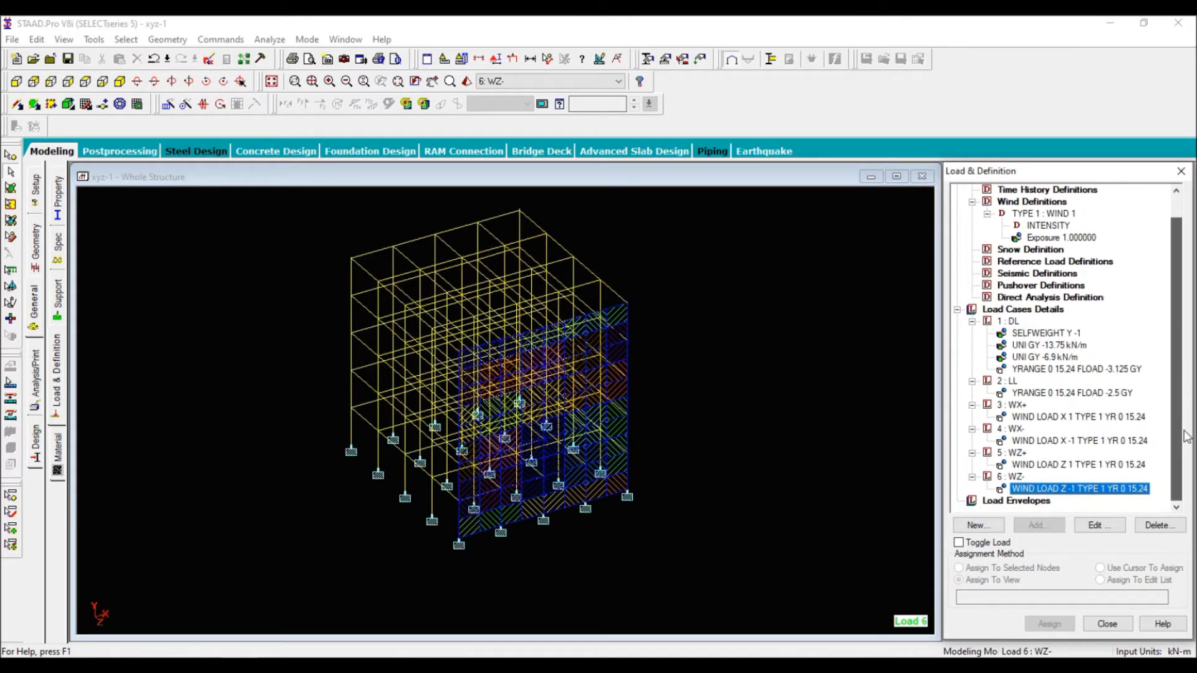
left_click(1029, 309)
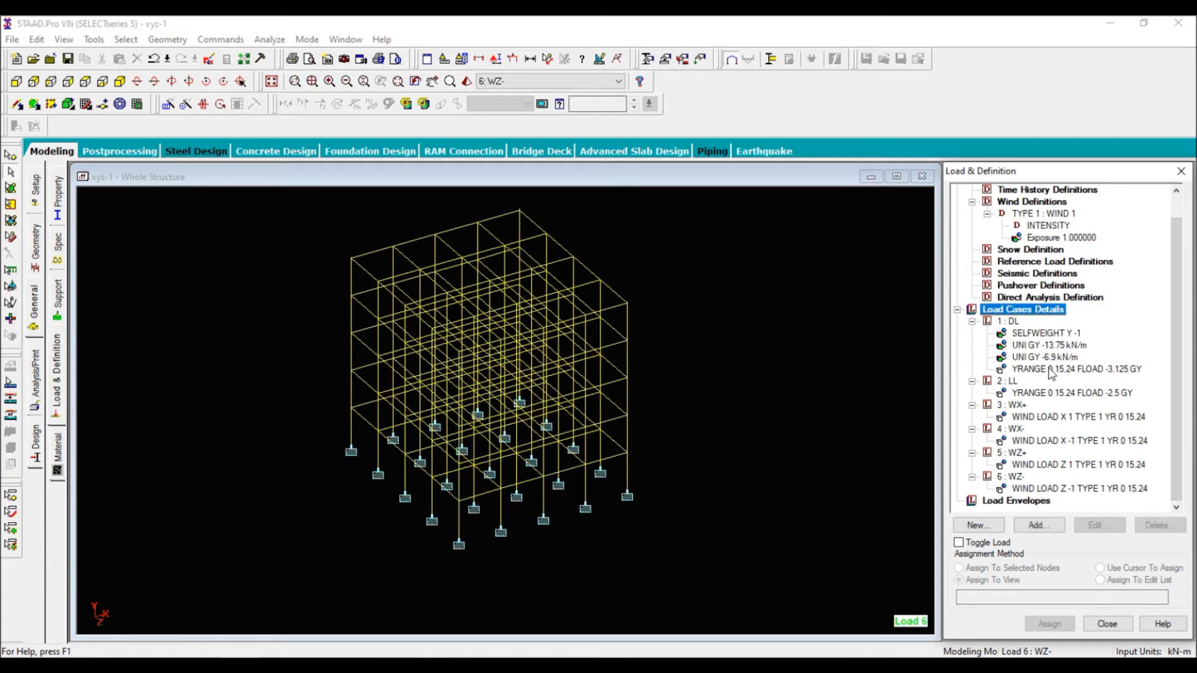
left_click(1039, 525)
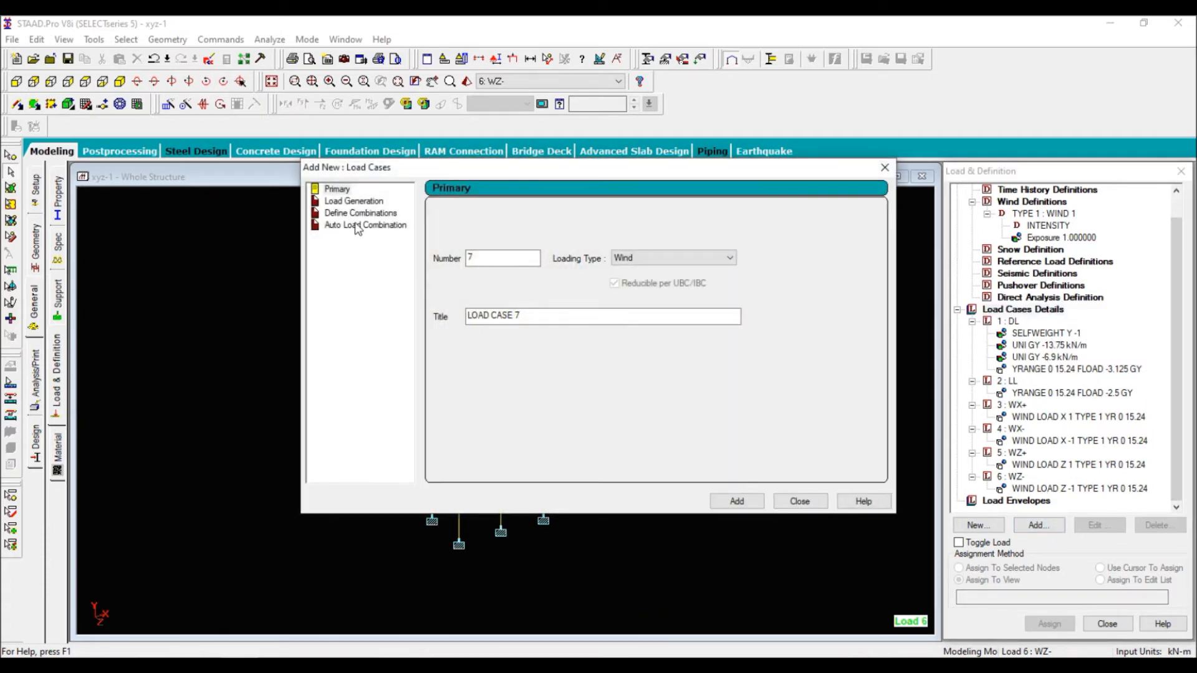
left_click(364, 214)
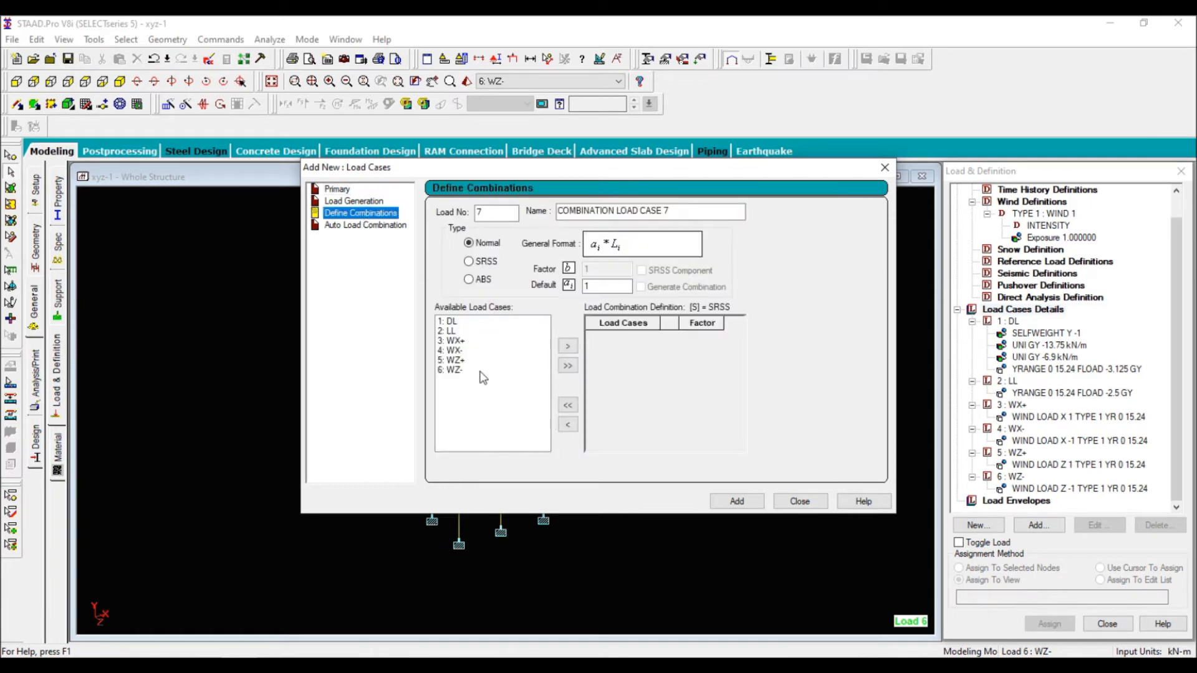
left_click(340, 228)
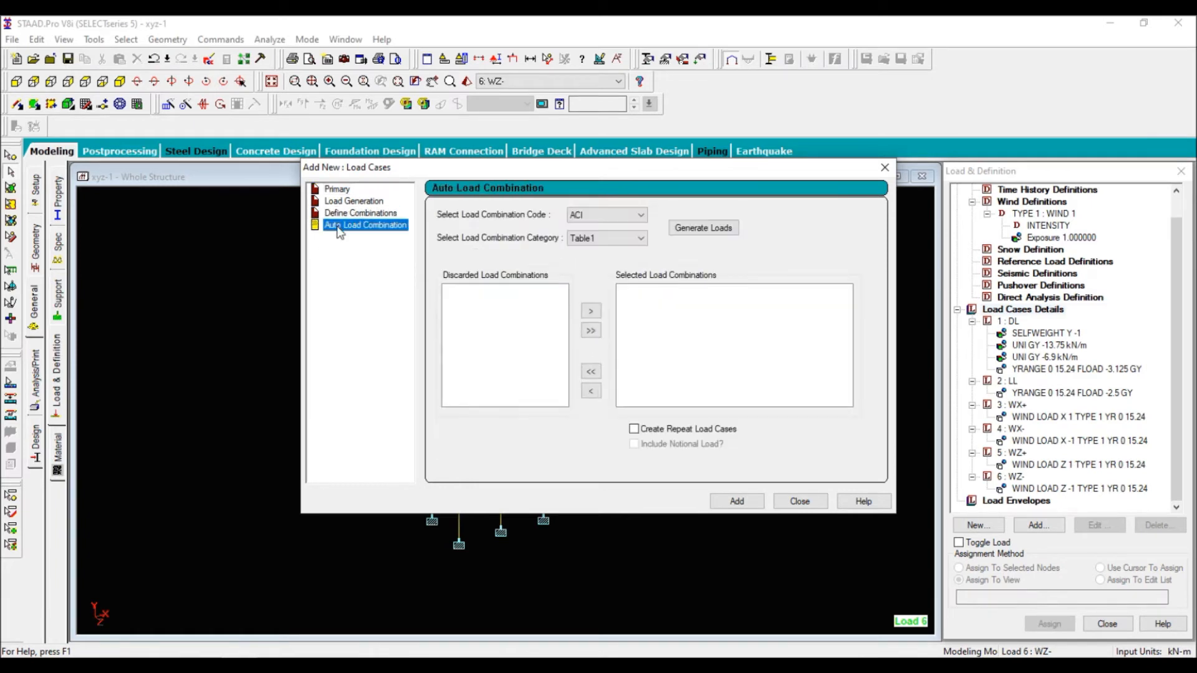
left_click(592, 218)
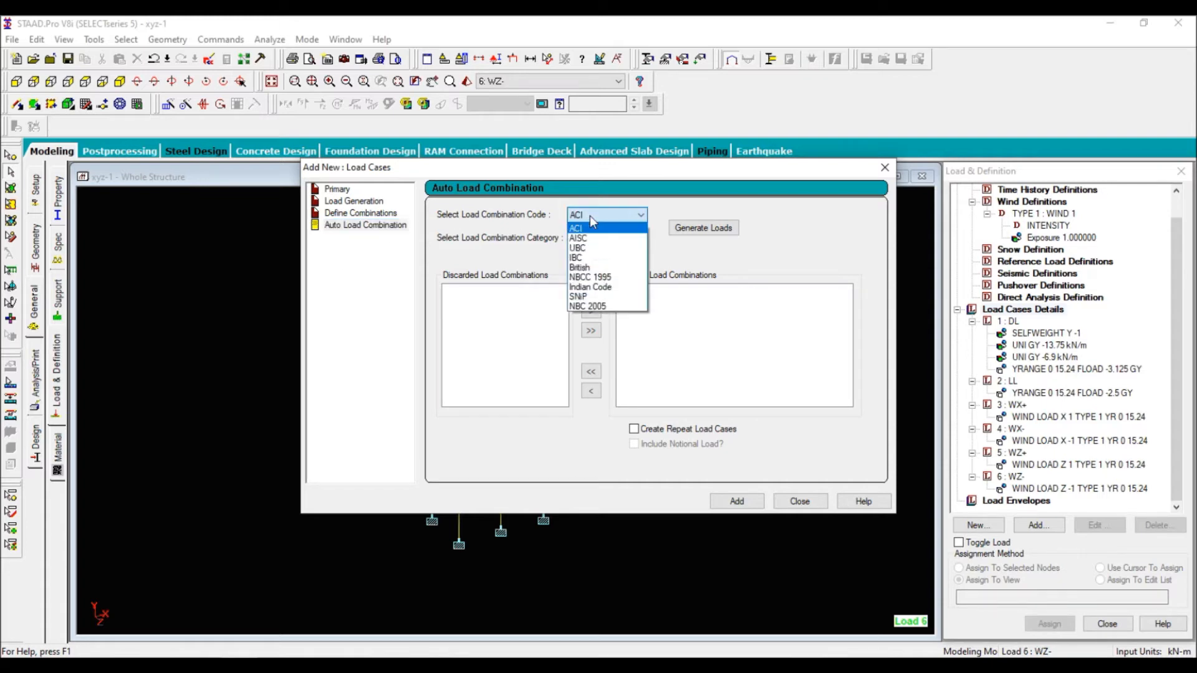
left_click(608, 288)
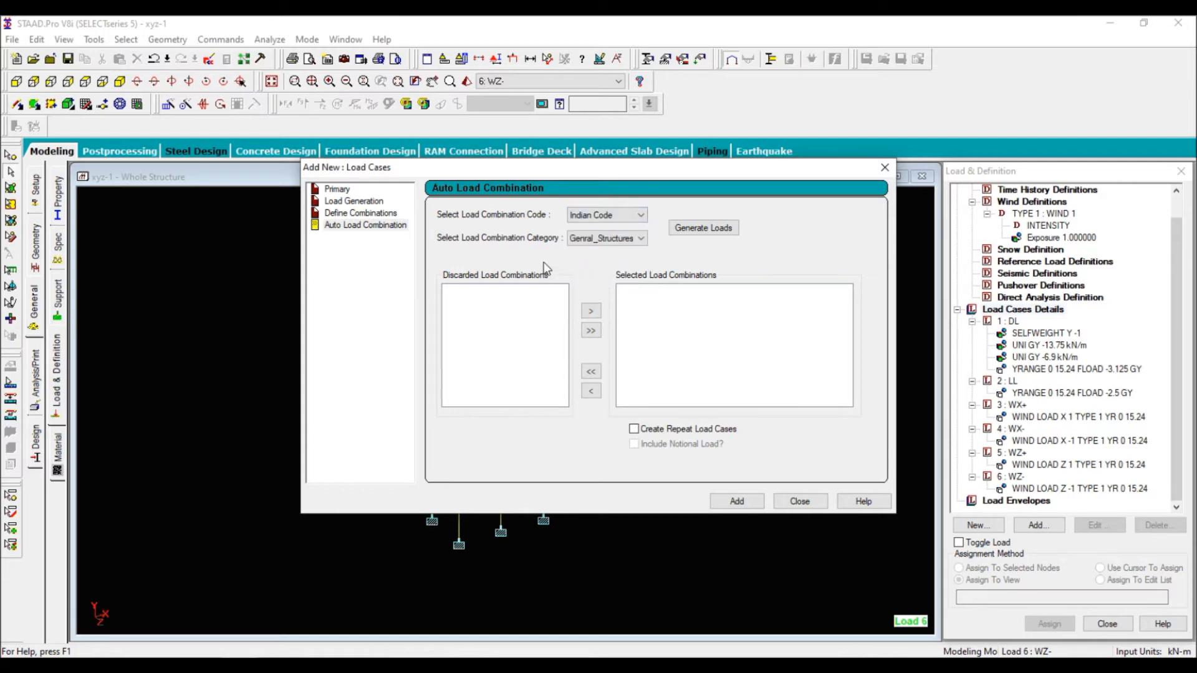
left_click(589, 239)
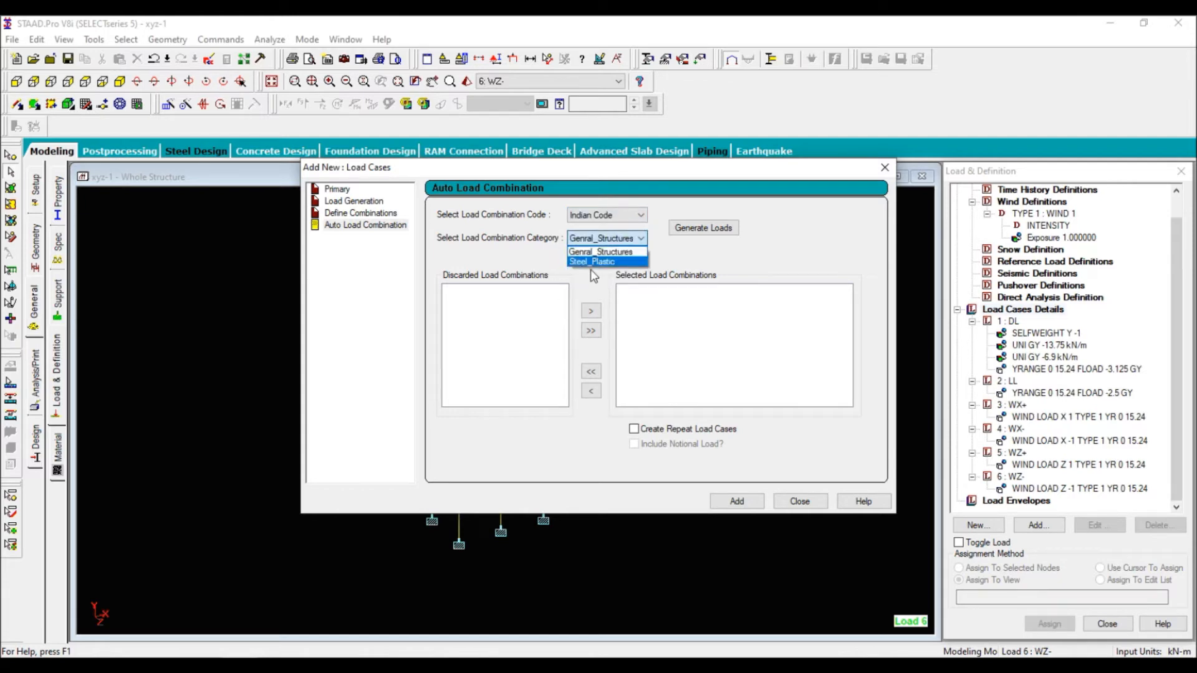
left_click(600, 252)
Generate the load combinations and add all of them to the load case details.
left_click(698, 225)
scroll(745, 334, "down", 2)
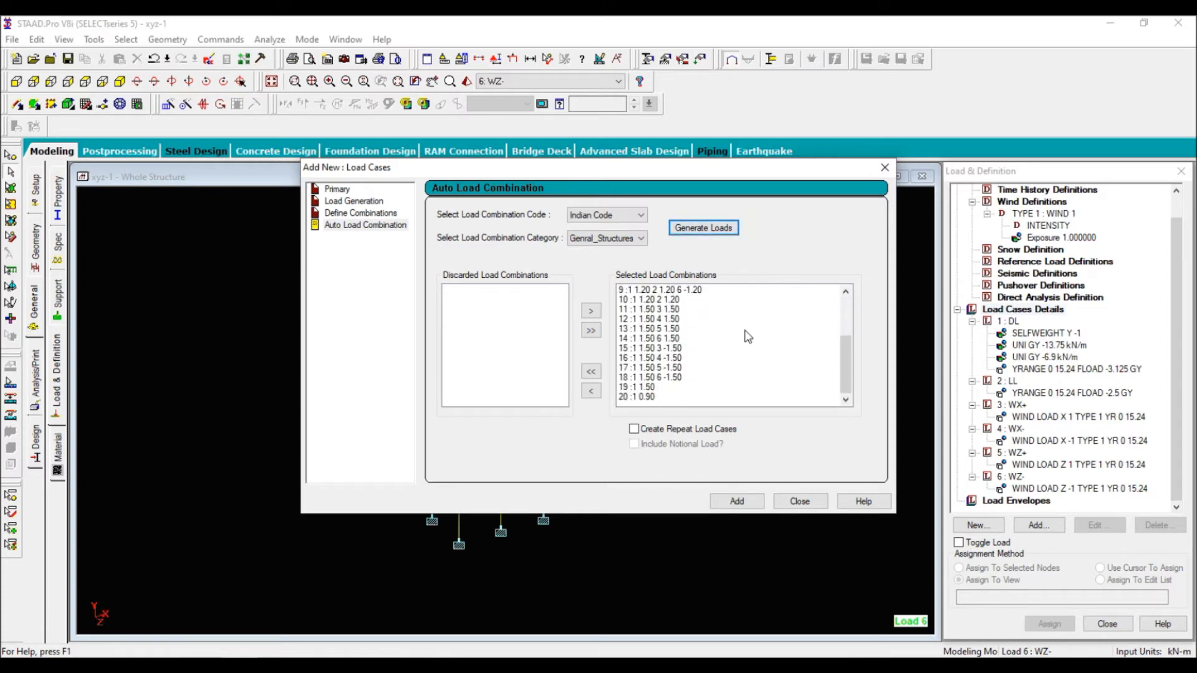
scroll(691, 366, "up", 3)
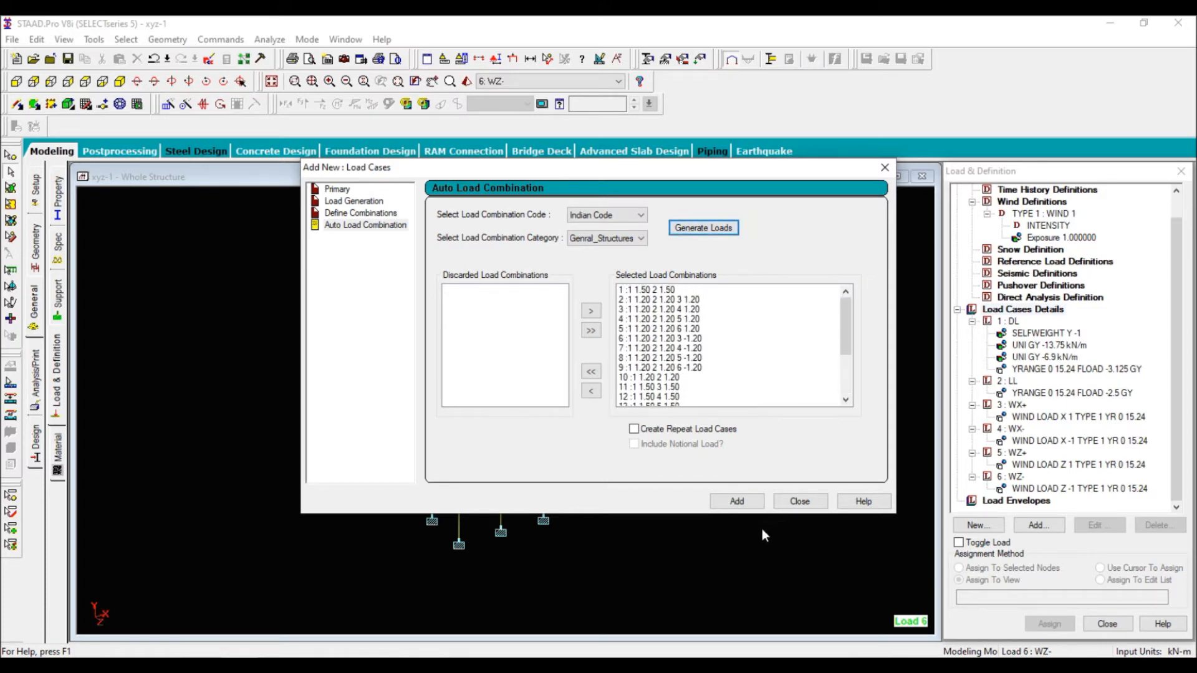
left_click(730, 503)
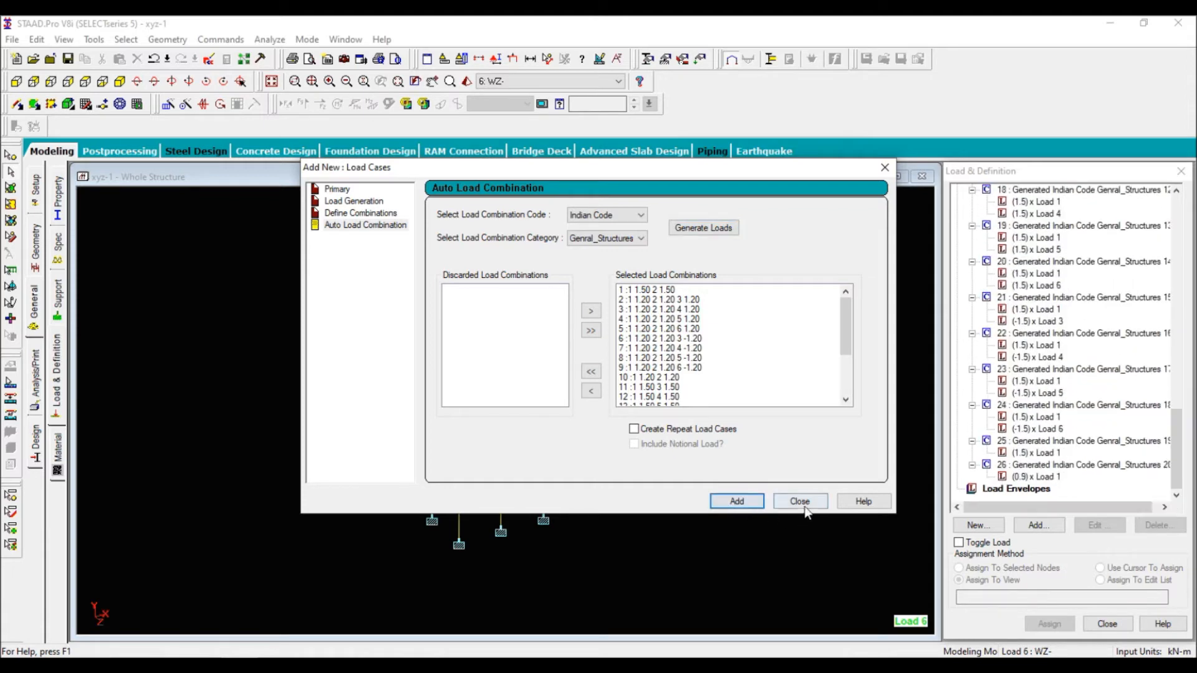
left_click(800, 502)
left_click_drag(1181, 464, 1162, 243)
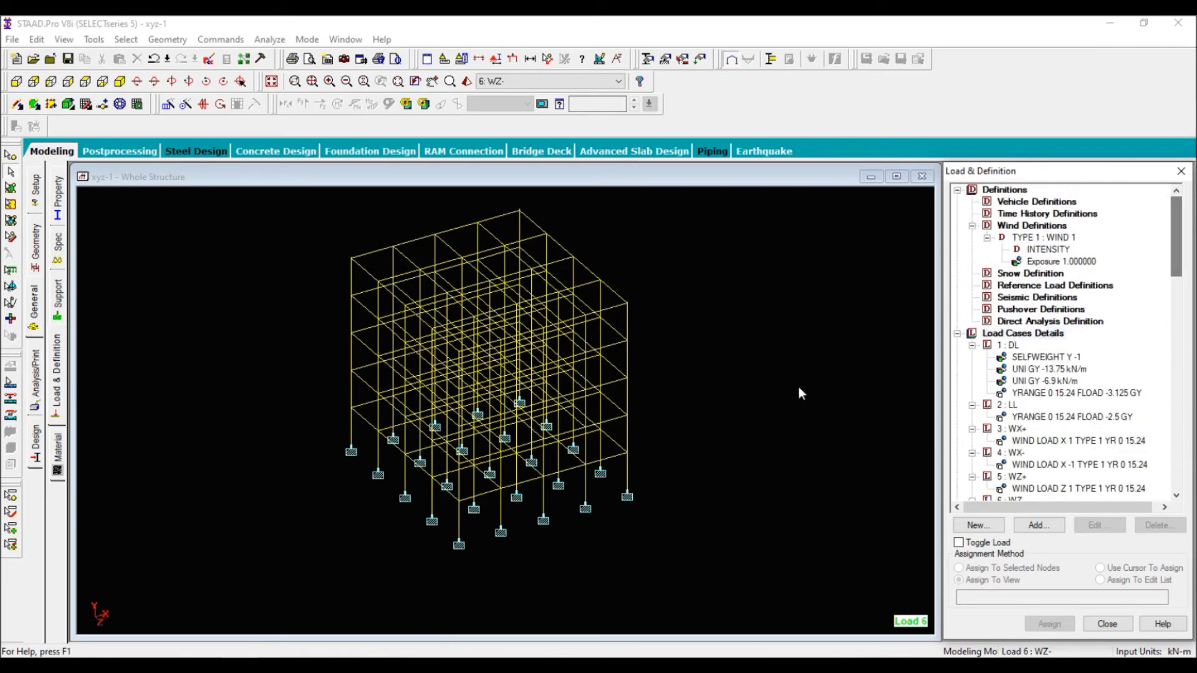
left_click(35, 381)
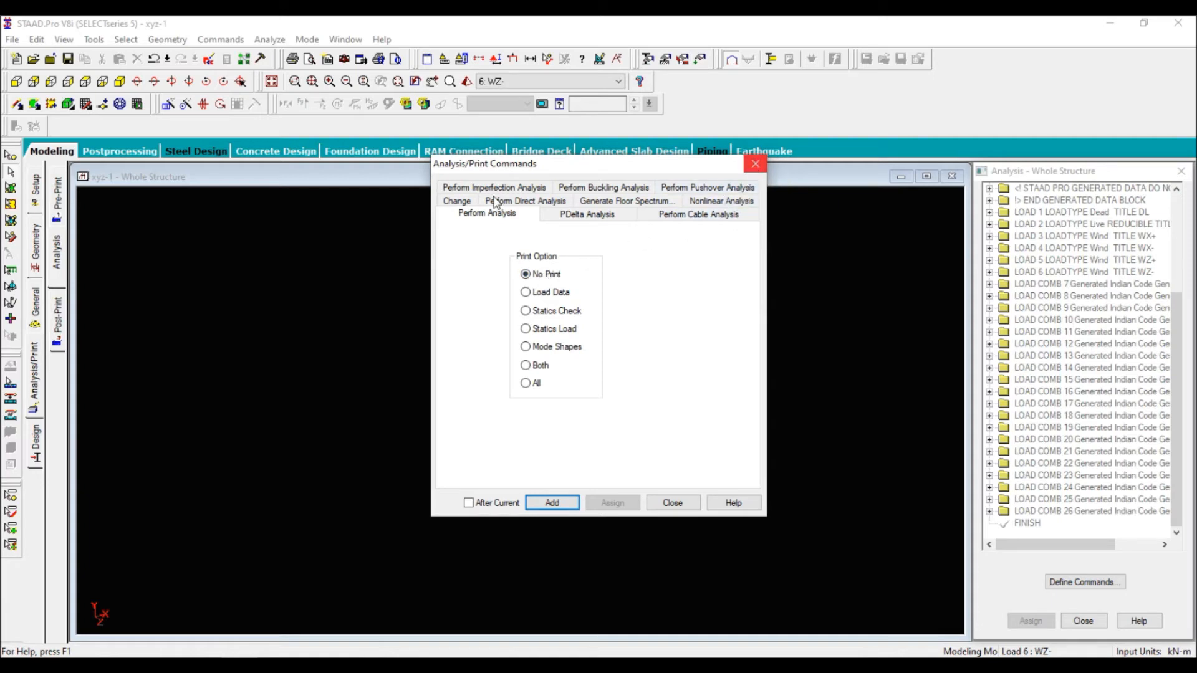
left_click(464, 189)
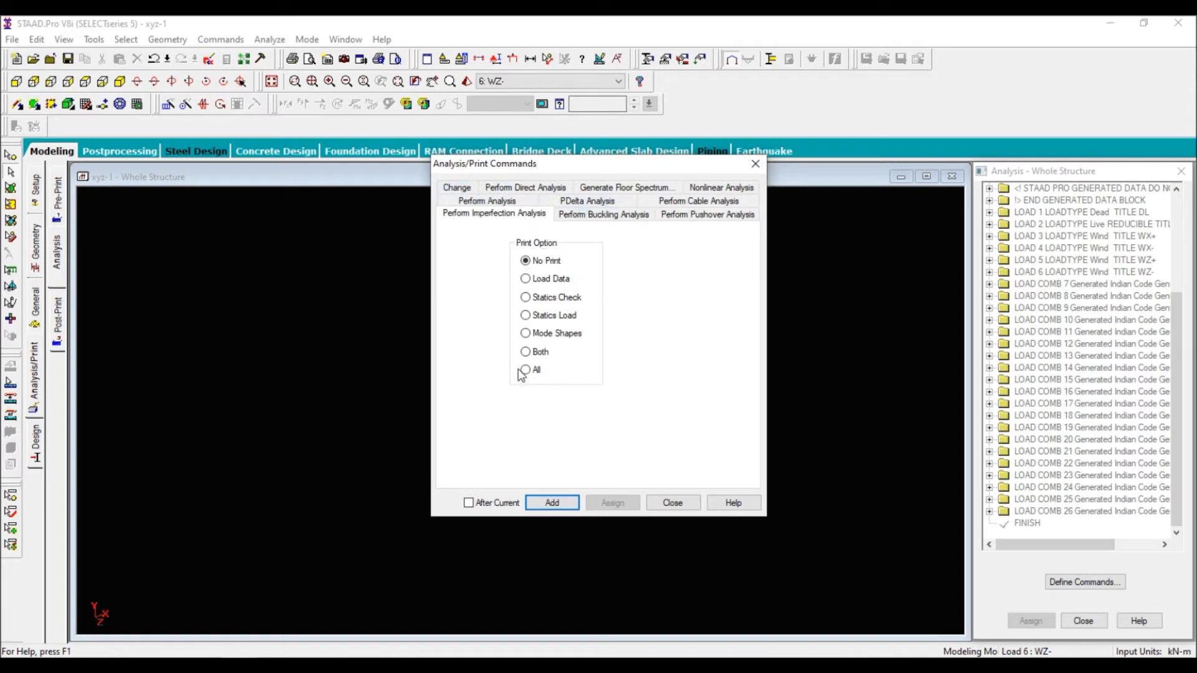
left_click(755, 164)
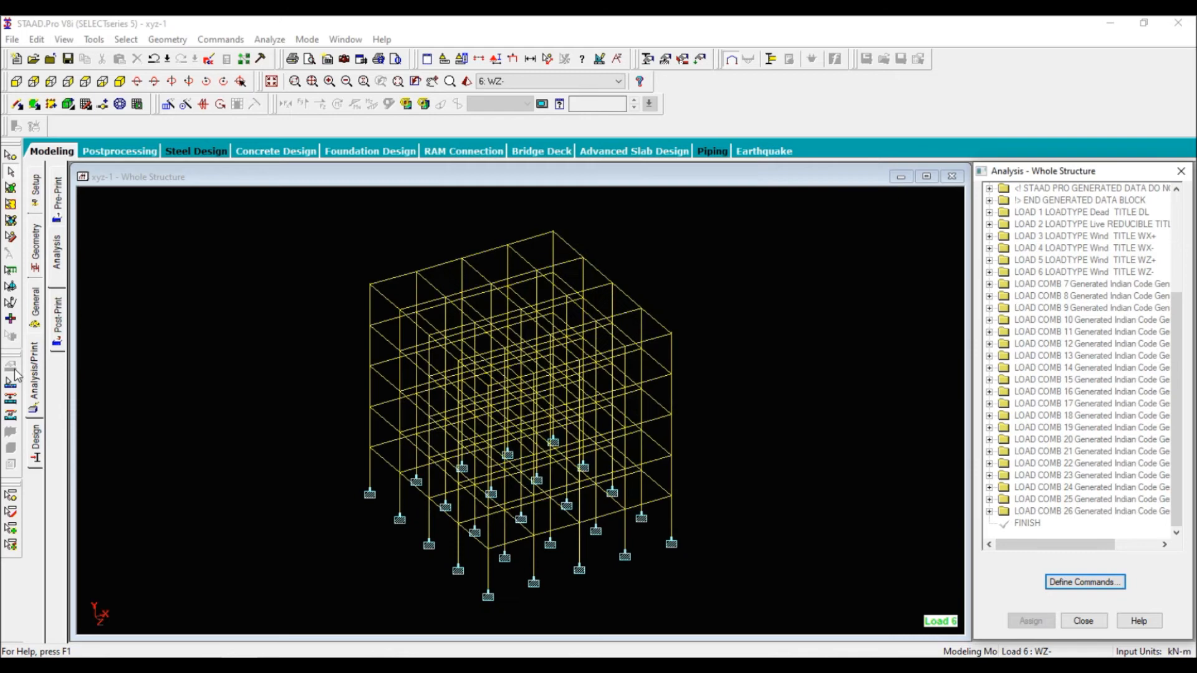
Add a Perform Analysis command with the print option All.
key("Return")
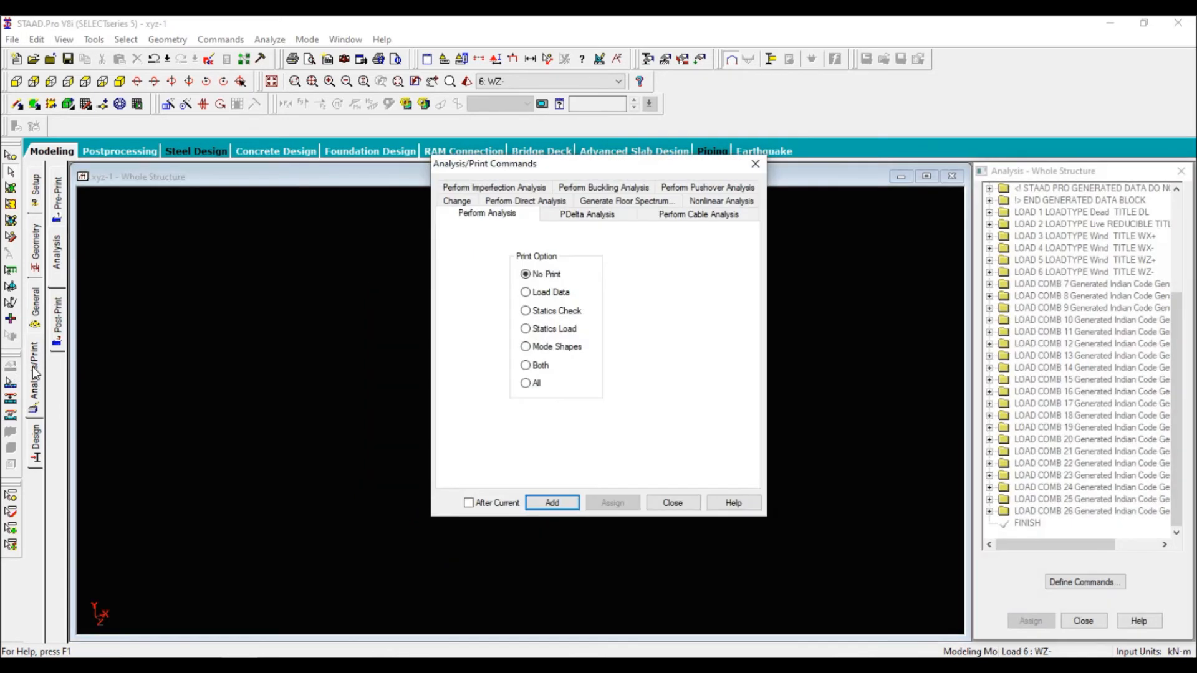
left_click(527, 383)
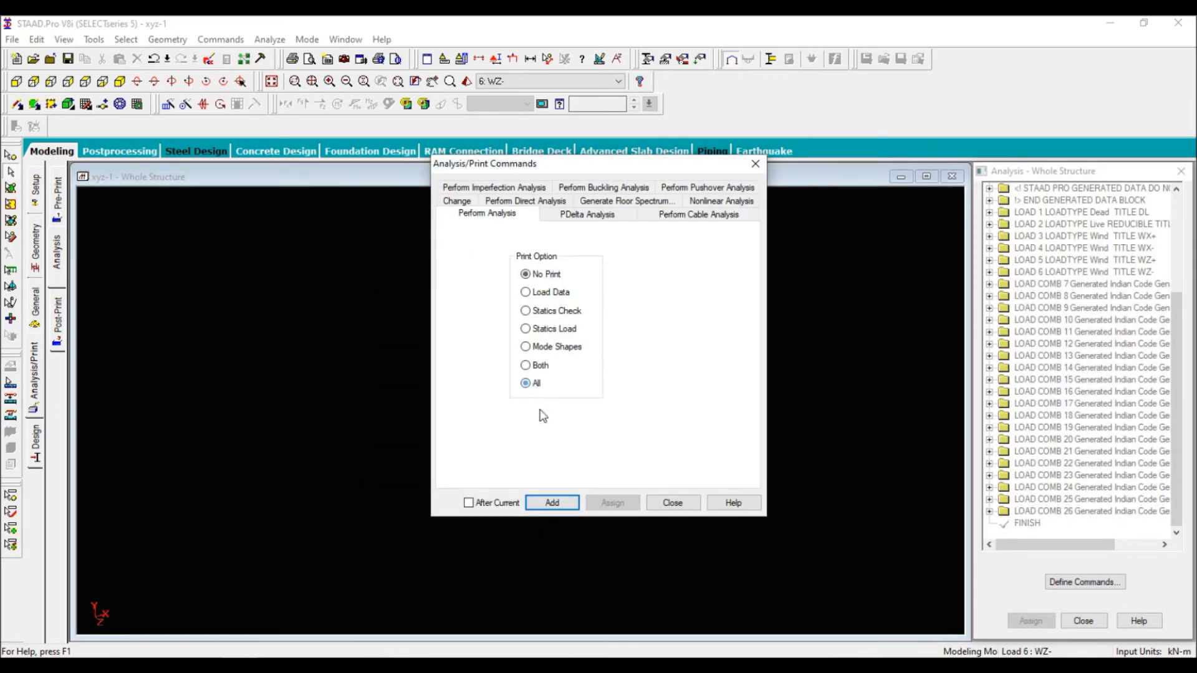
left_click(553, 502)
left_click(649, 507)
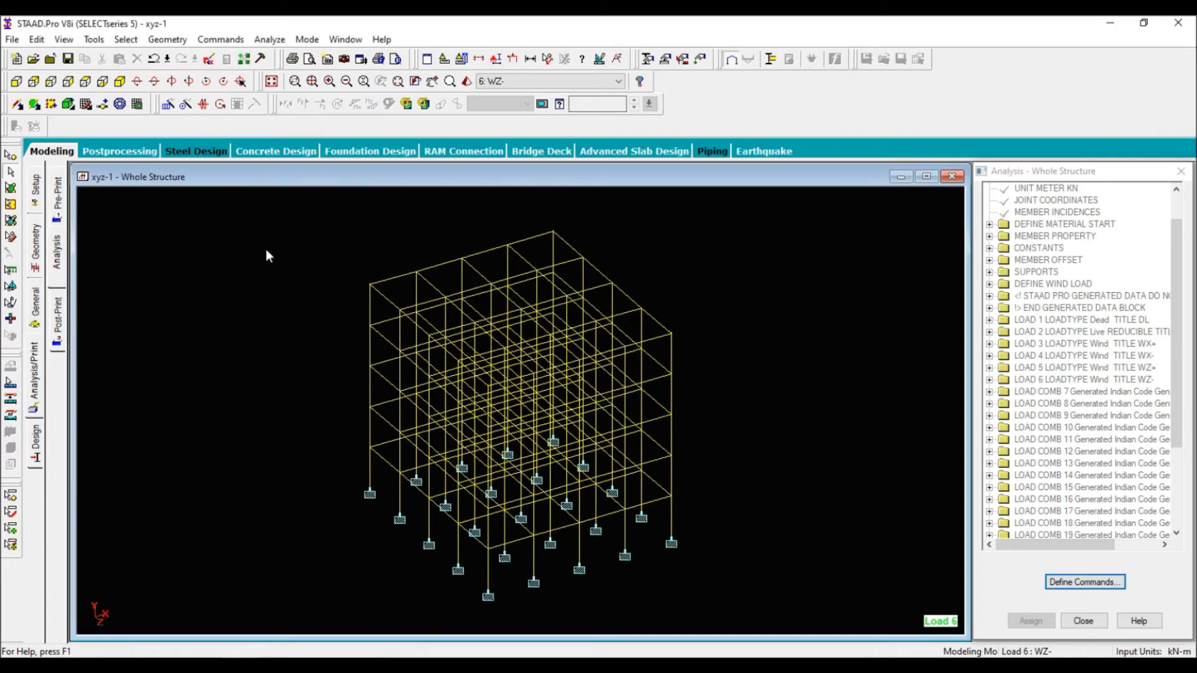
Run the analysis, saving the modified structure, and open the resulting output file.
left_click(268, 40)
left_click(287, 53)
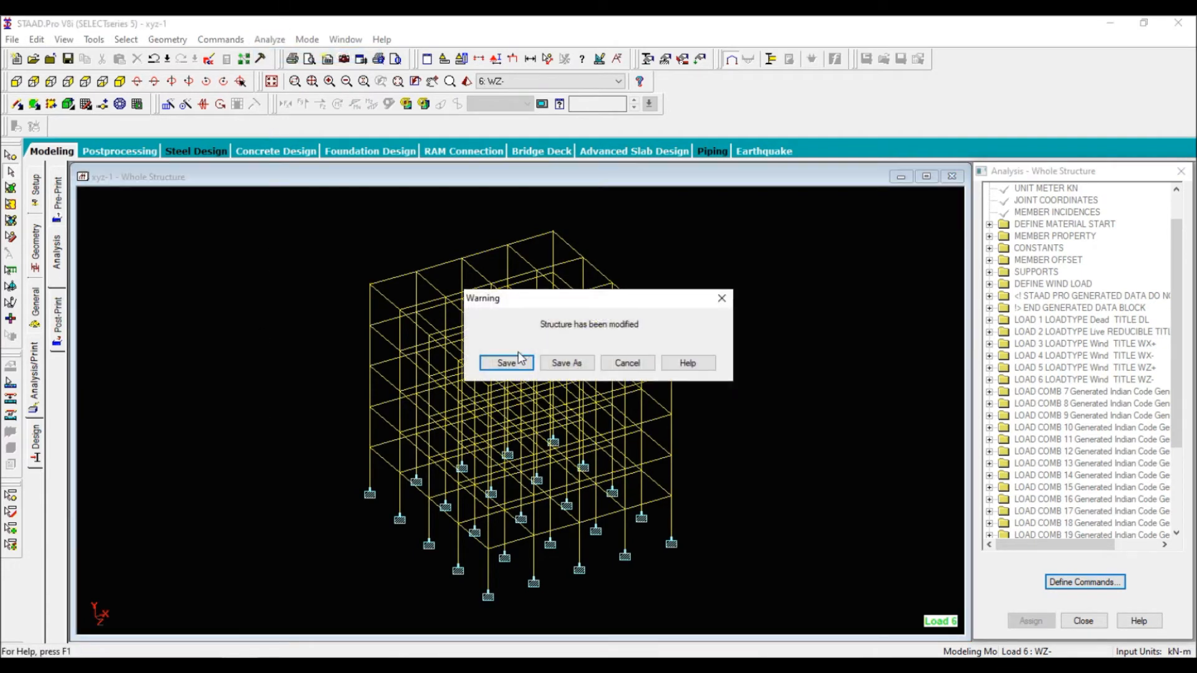
left_click(509, 364)
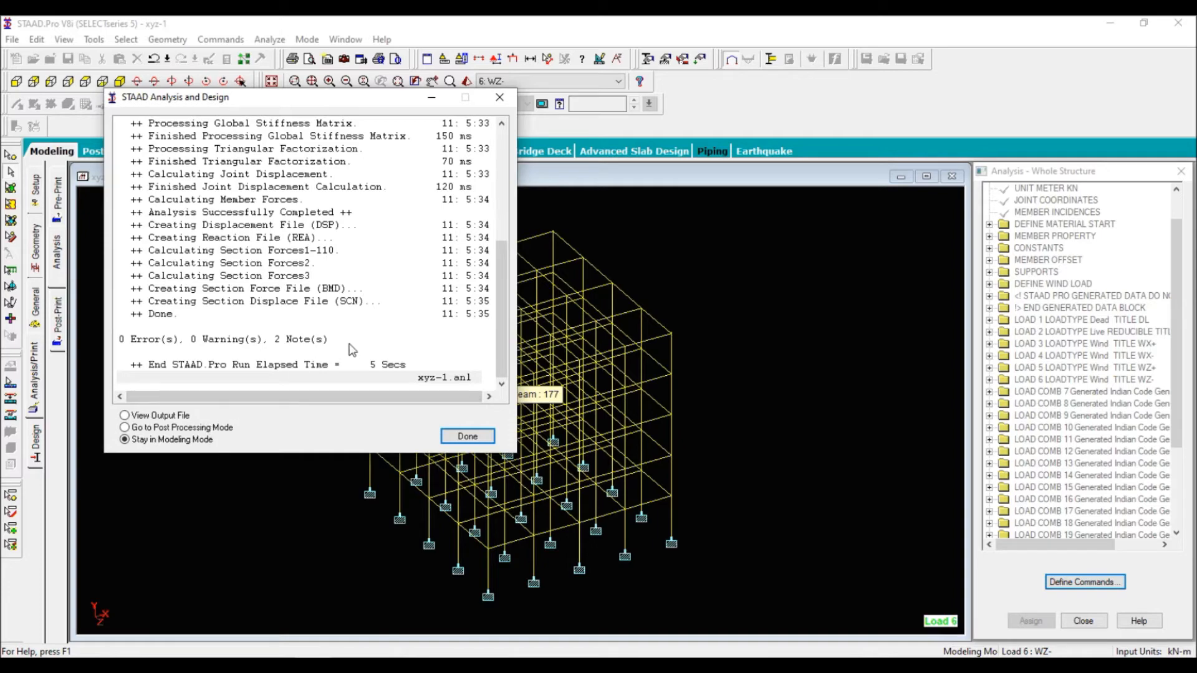
left_click(160, 416)
left_click(467, 436)
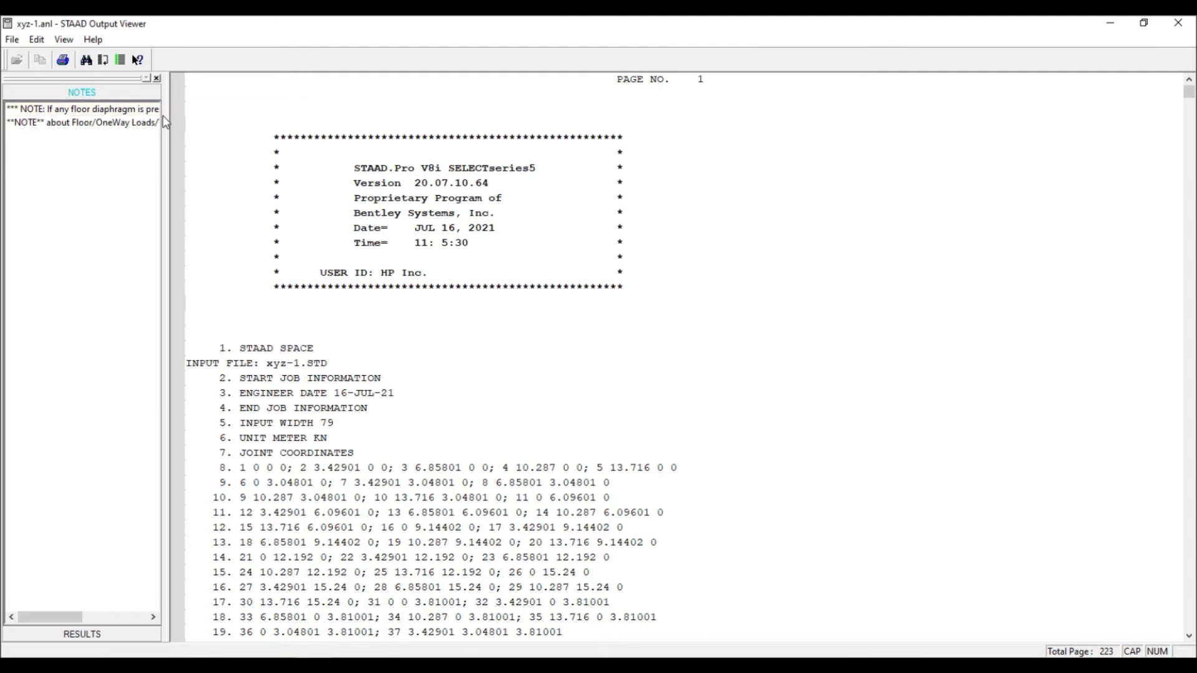
Review the output file's first note and the total applied and reaction load summaries for load cases 1 and 6, and close it.
left_click(127, 111)
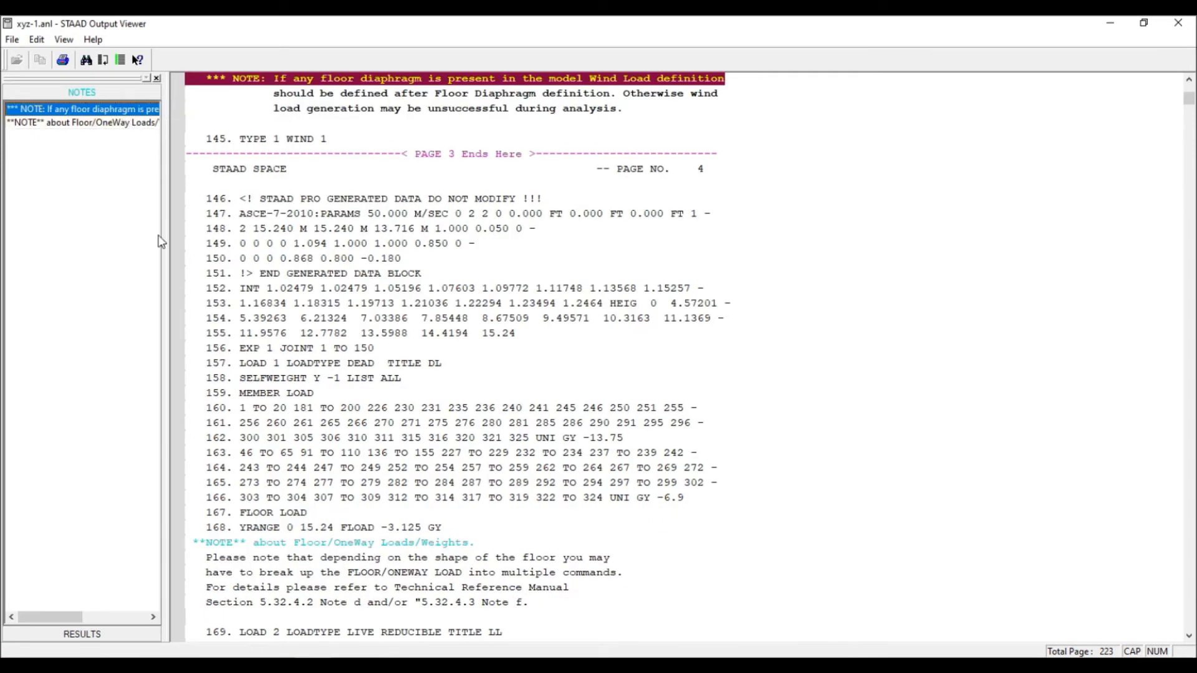
left_click(100, 634)
left_click(61, 304)
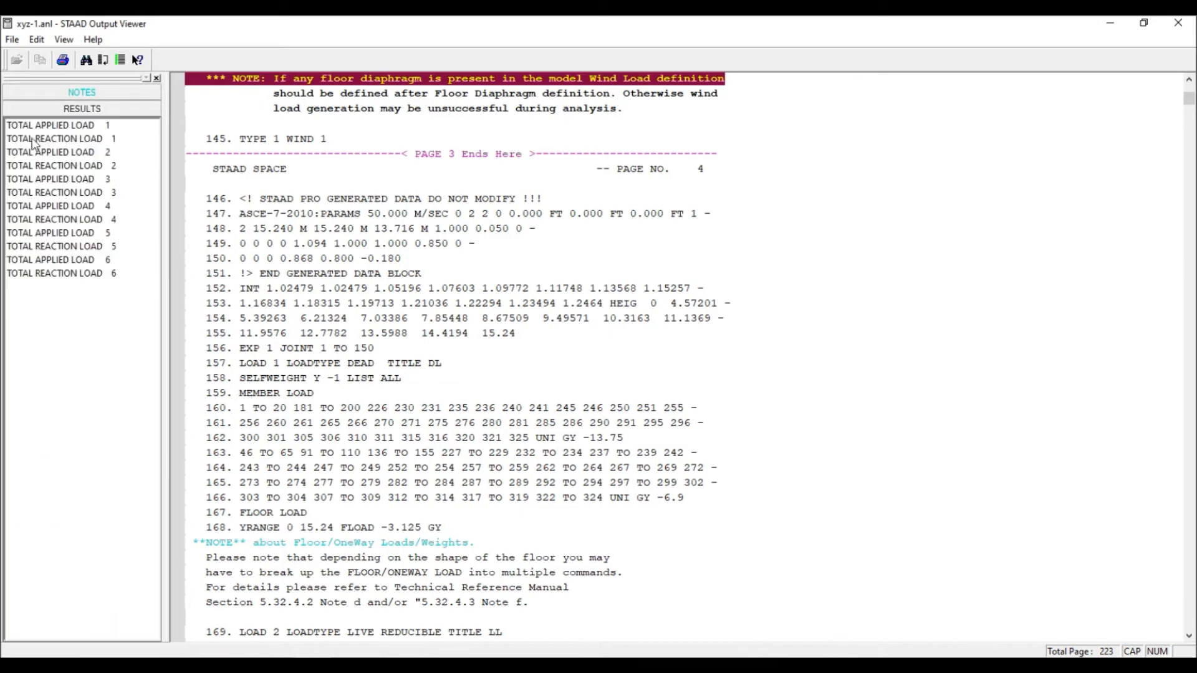
left_click(59, 126)
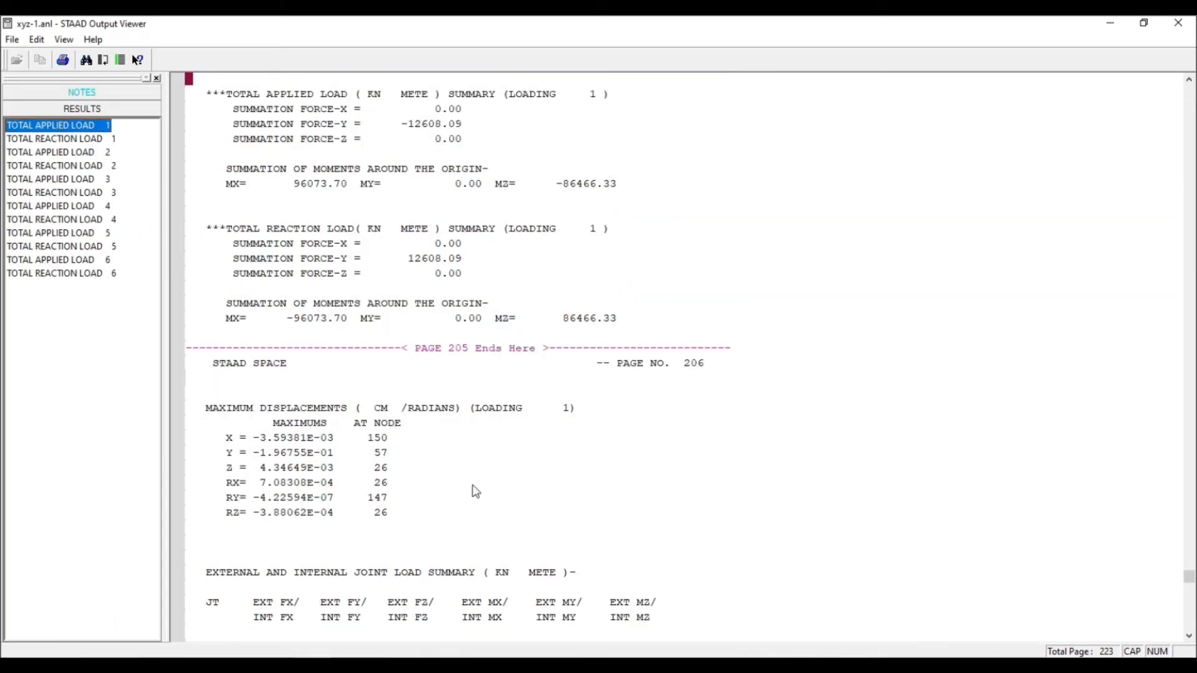
scroll(472, 489, "down", 4)
left_click(53, 274)
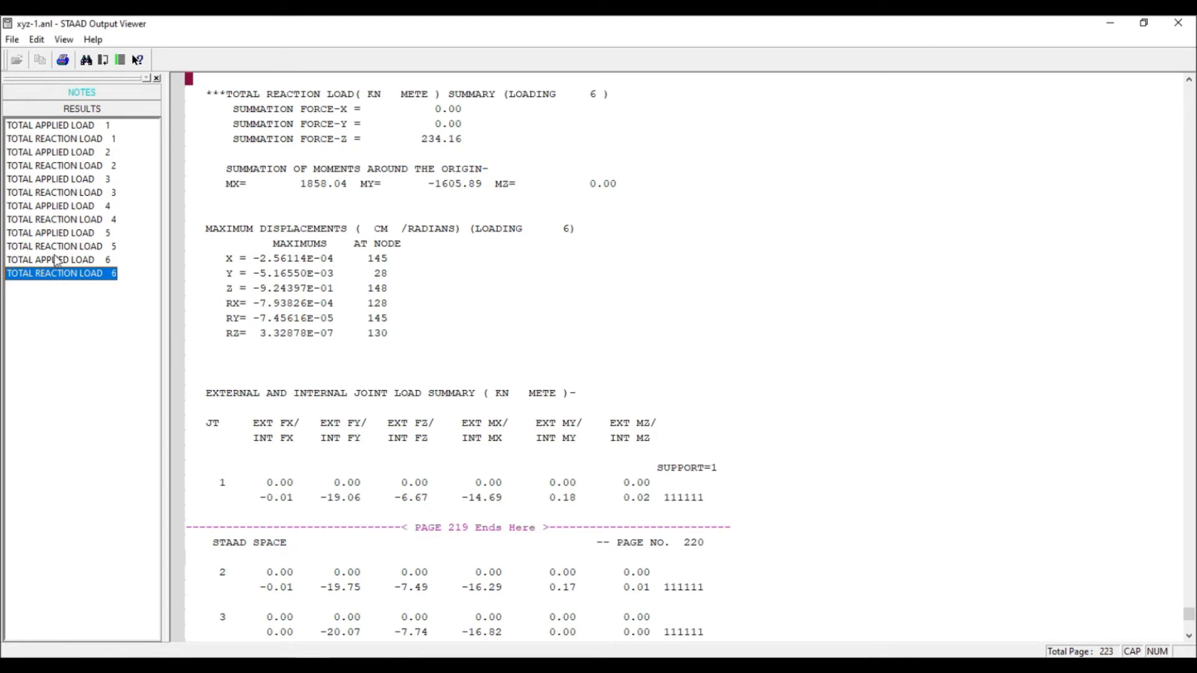
left_click(56, 259)
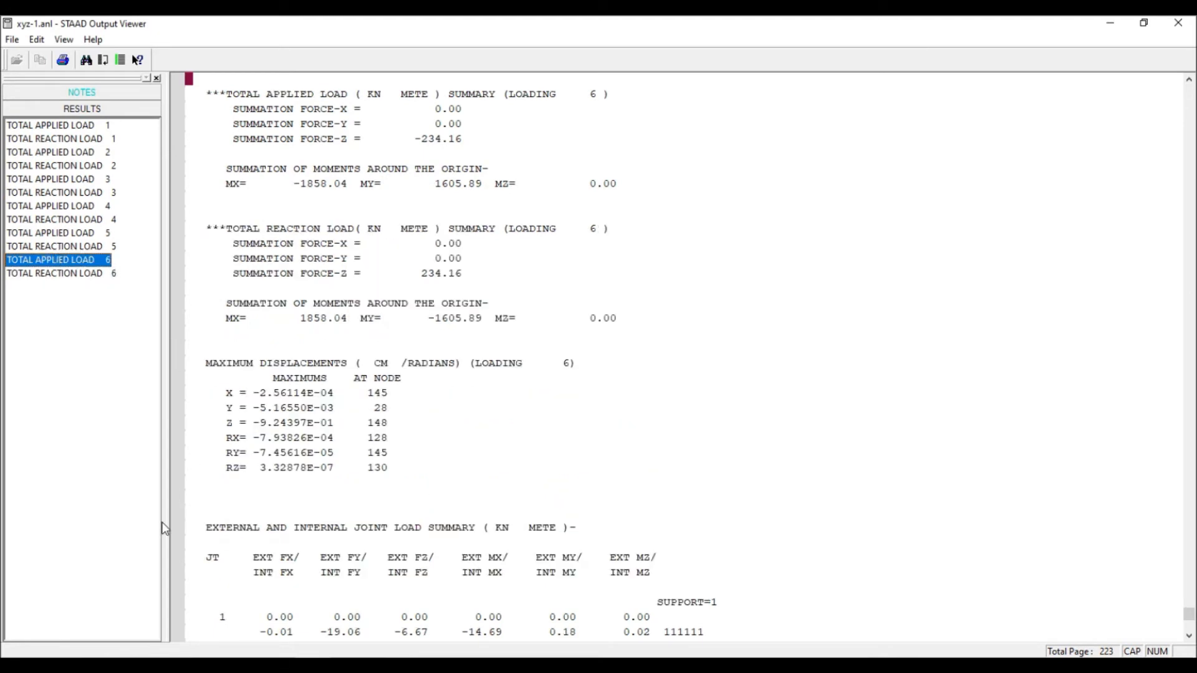
scroll(499, 490, "up", 9)
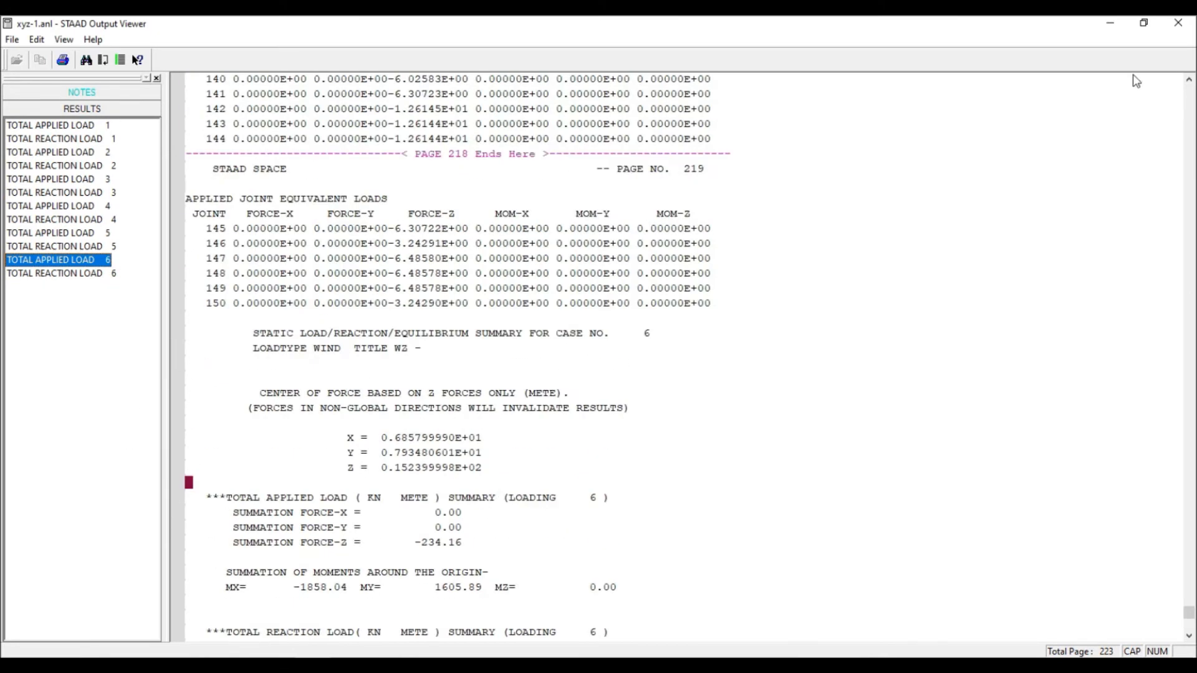
left_click(1178, 23)
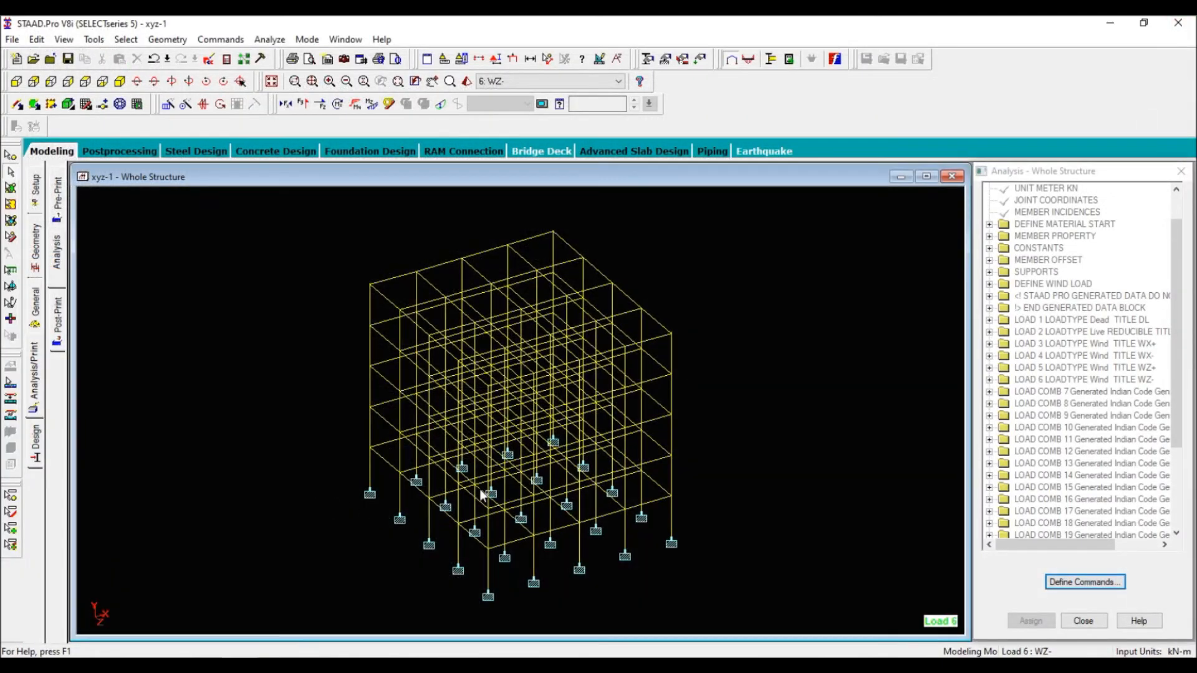
Open the deflection diagram of the top-storey edge beam (beam 325) and display it for load combination 22.
scroll(461, 513, "up", 3)
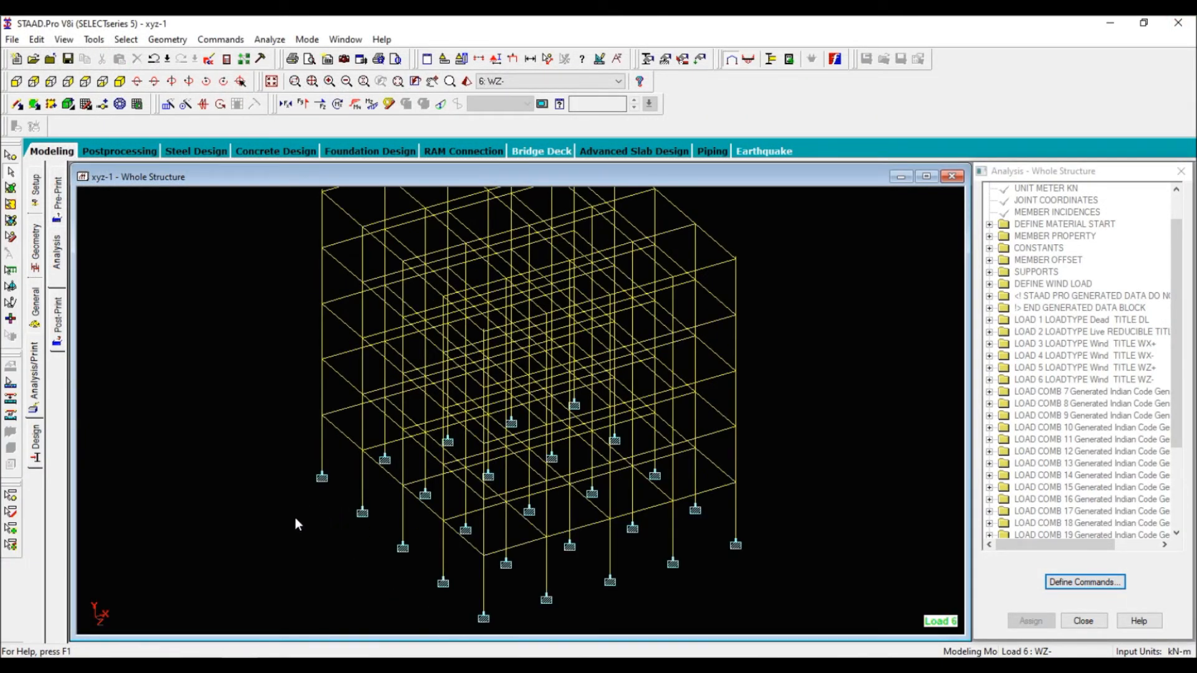
middle_click_drag(530, 431, 511, 462)
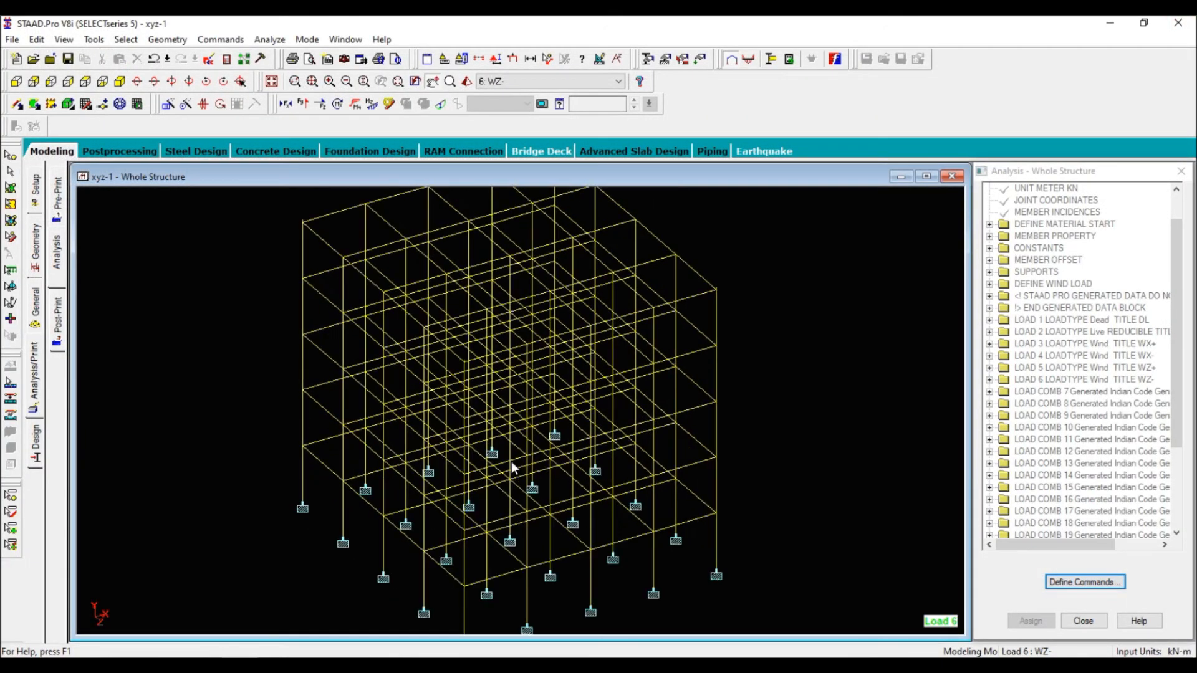
double_click(694, 276)
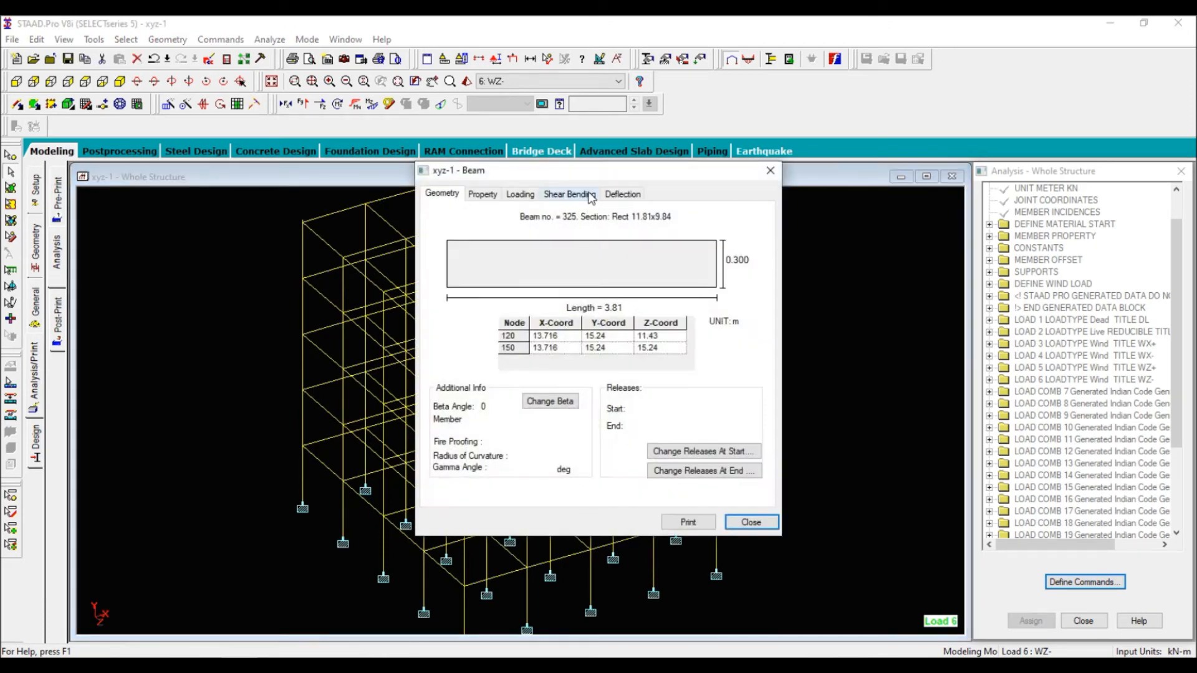
left_click(590, 194)
left_click(624, 194)
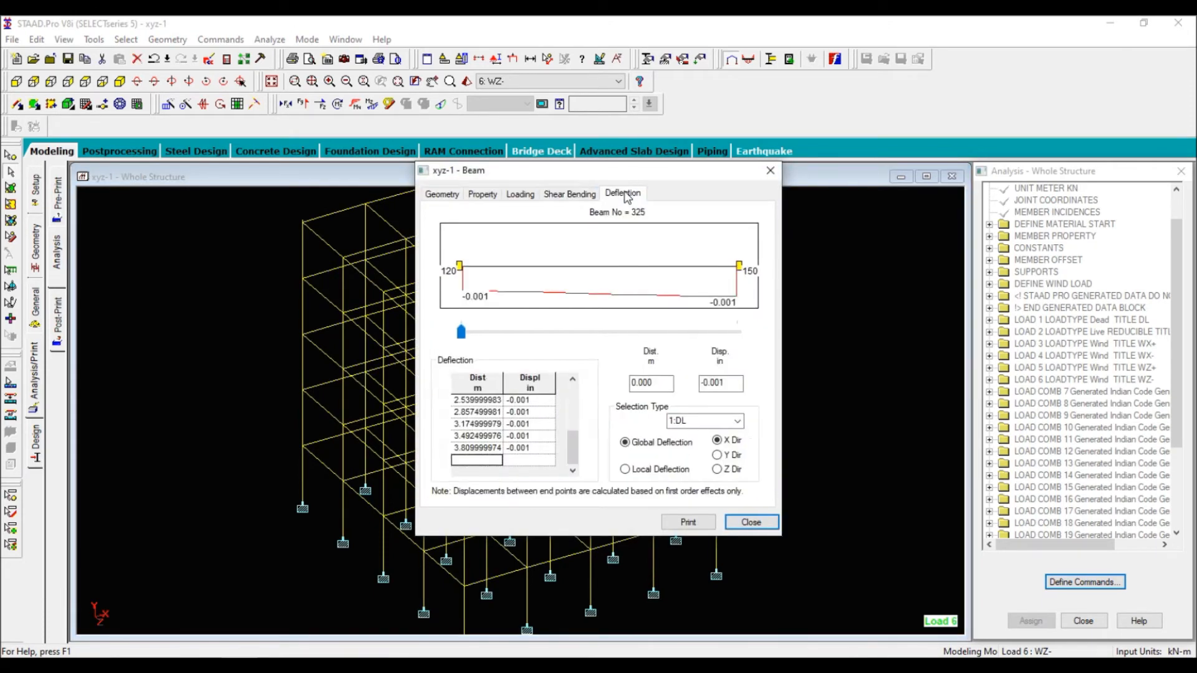
left_click(733, 422)
left_click(737, 421)
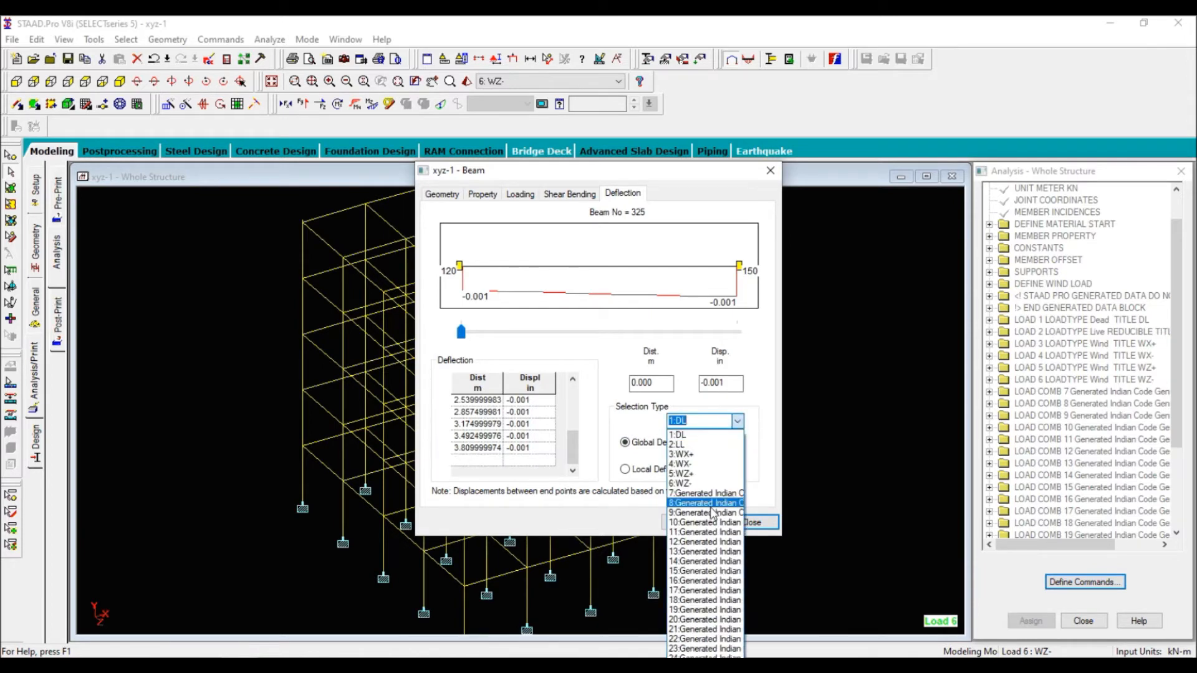
left_click(715, 642)
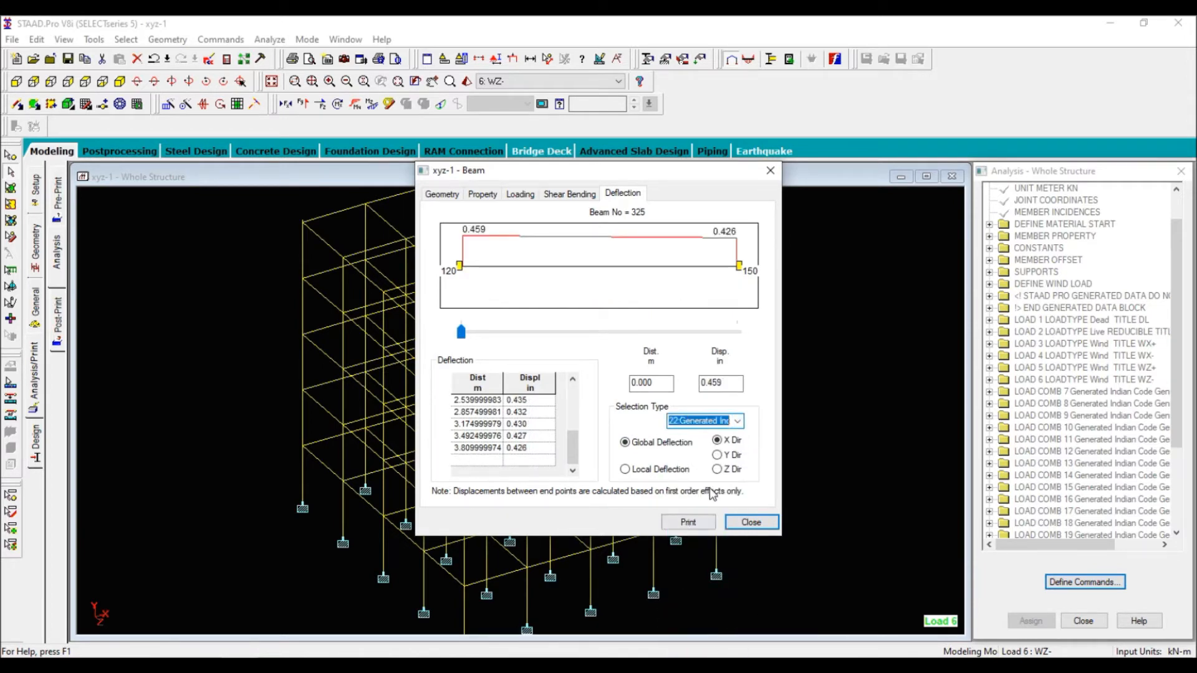
Review the beam's global X deflection across the generated Indian Code load combinations up to 24, finishing on combination 11, and close the beam details.
left_click(737, 422)
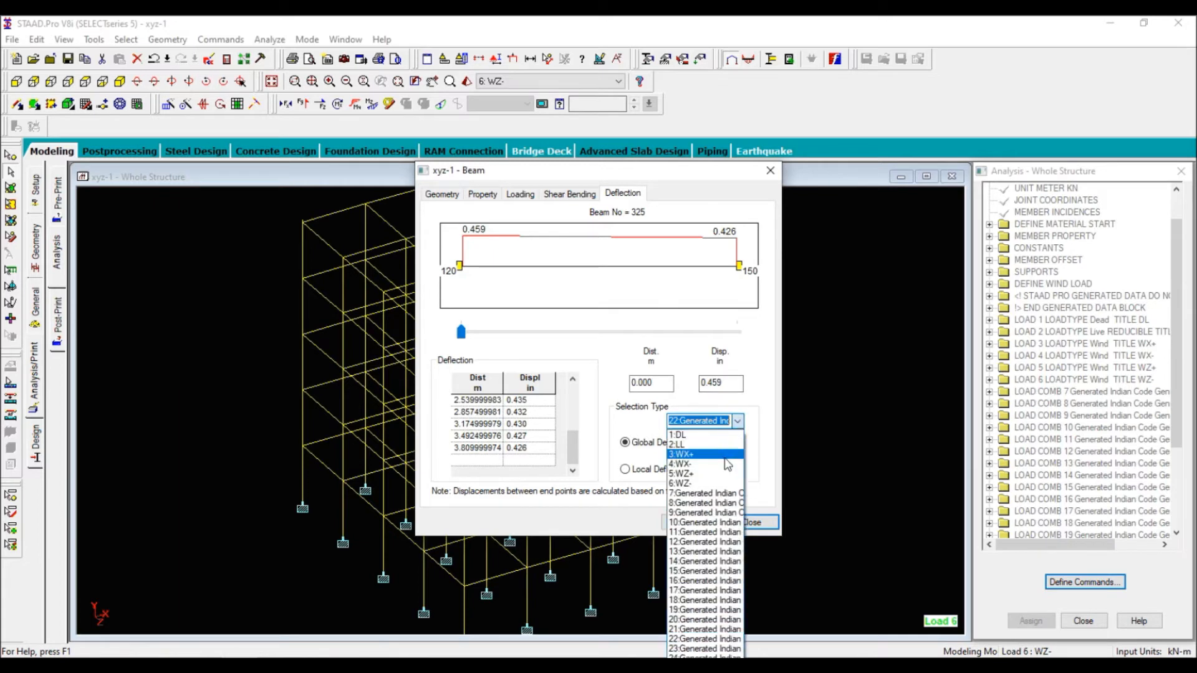
key("Down")
key("Down")
key("Down")
key("Down")
key("Down")
key("Down")
key("Down")
key("Down")
key("Down")
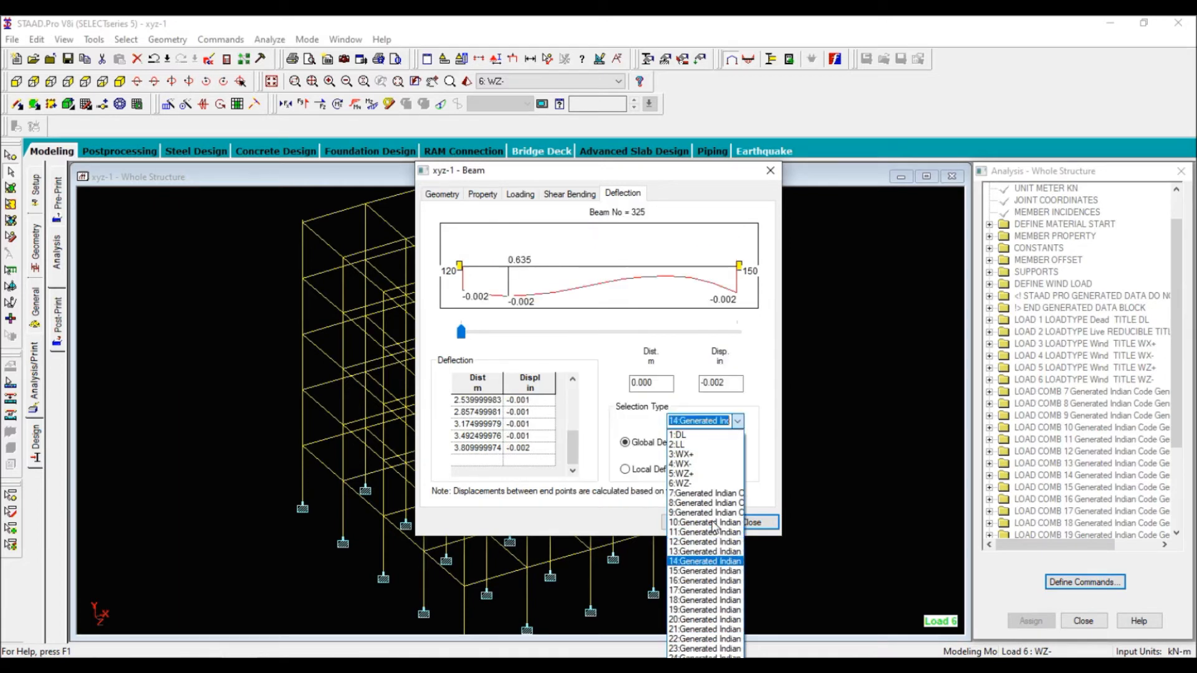
key("Down")
key("Down")
key("Down")
key("Down")
key("Down")
key("Down")
key("Down")
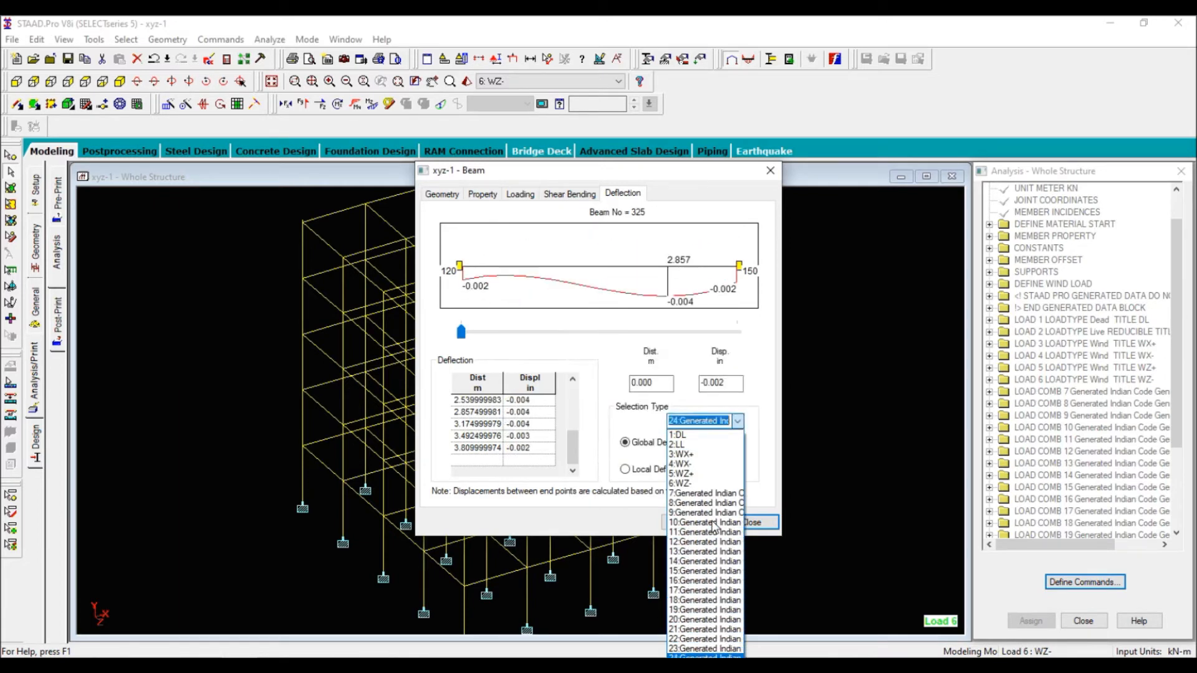
key("Up")
key("Up")
key("Up")
key("Up")
key("Up")
key("Up")
key("Up")
key("Up")
key("Up")
key("Up")
key("Up")
key("Up")
key("Up")
key("Up")
key("Up")
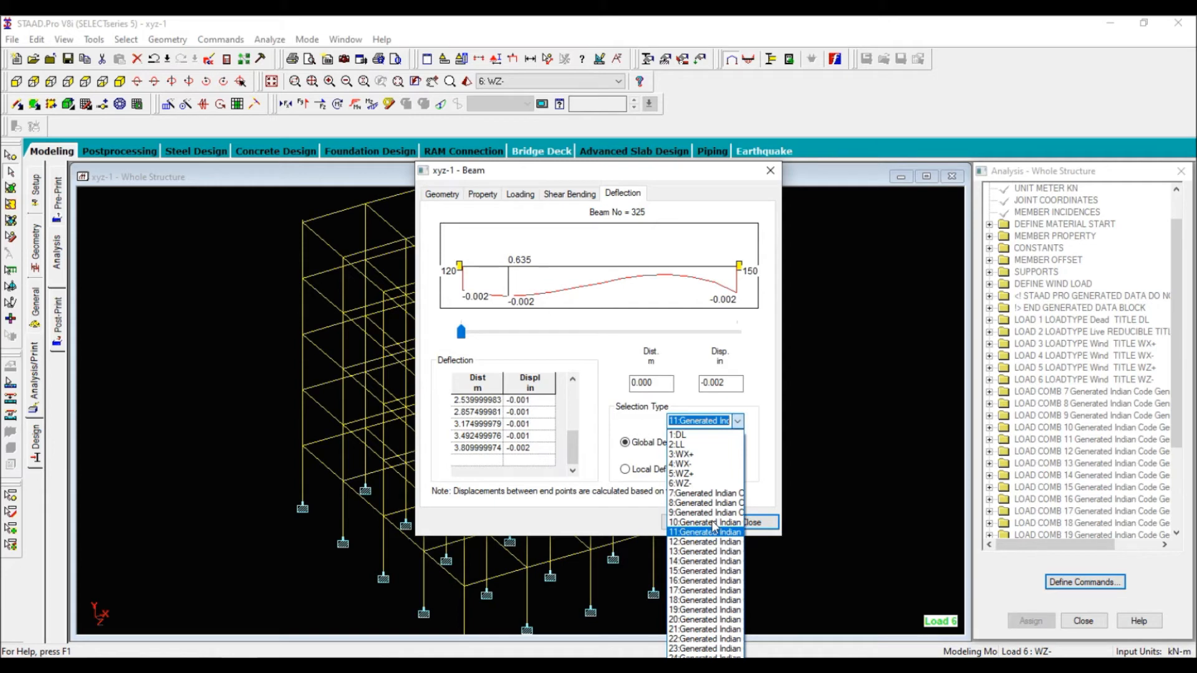
left_click(641, 319)
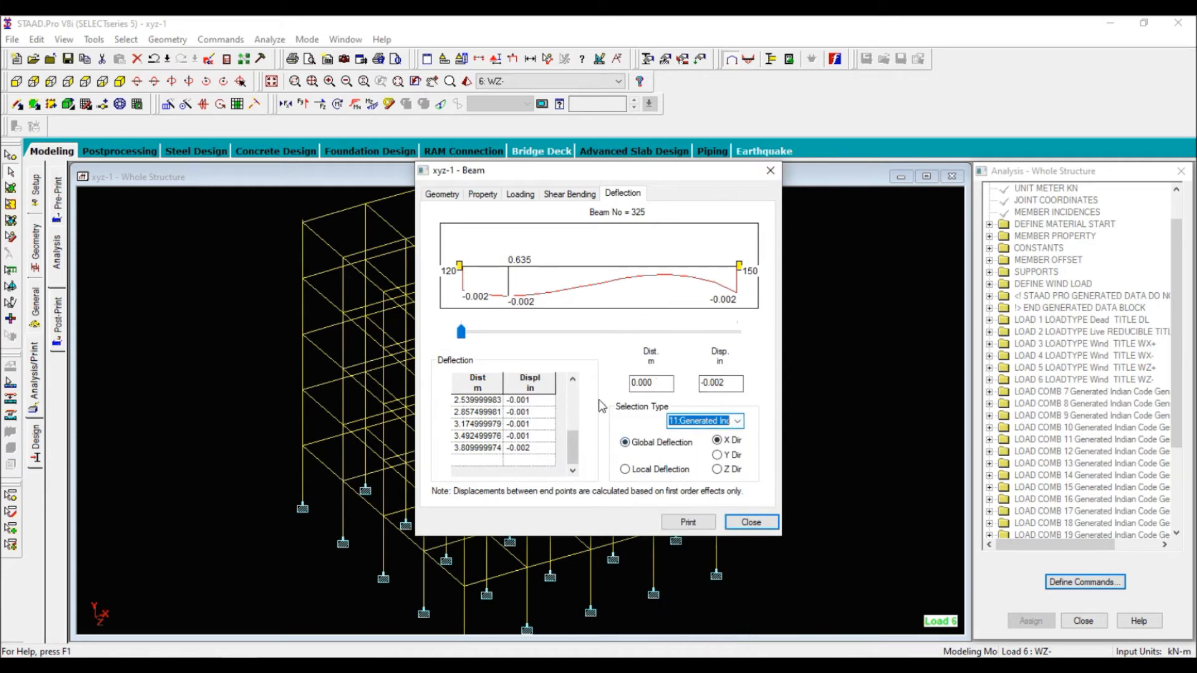
left_click(737, 421)
left_click(603, 355)
left_click_drag(506, 176, 521, 132)
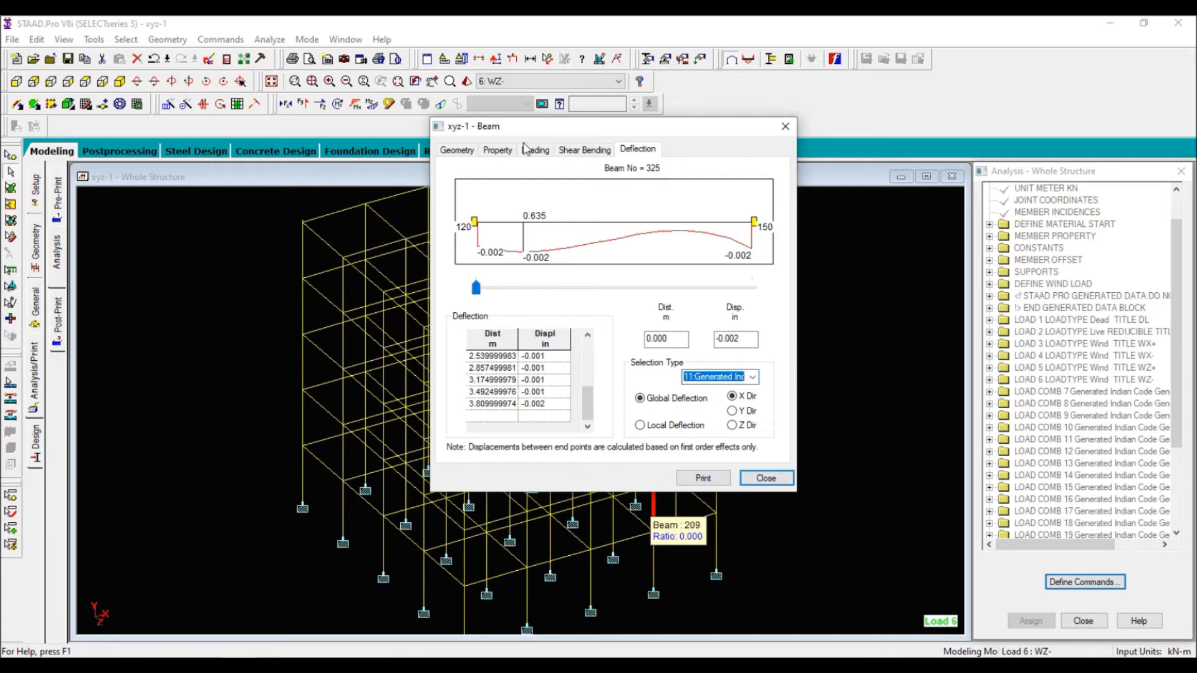
left_click(770, 485)
left_click(205, 339)
Set the current input units to millimeter for length and Newton for force.
middle_click_drag(229, 418, 233, 444)
middle_click_drag(625, 412, 621, 388)
middle_click_drag(492, 356, 498, 375)
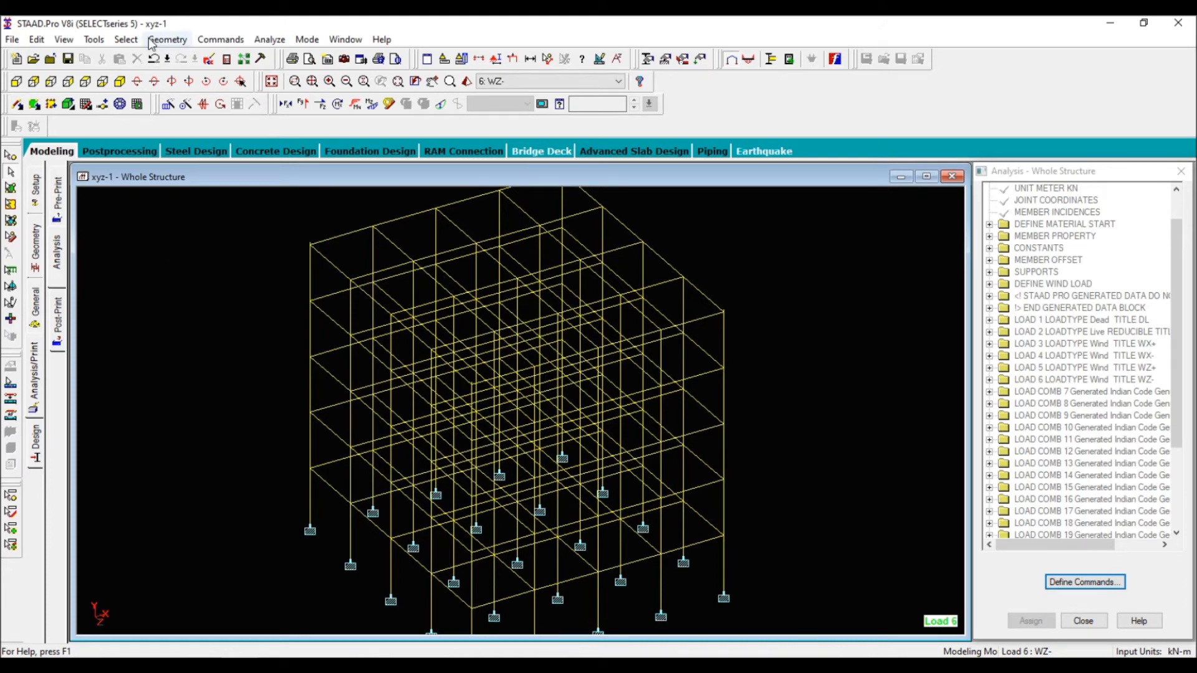
left_click(37, 307)
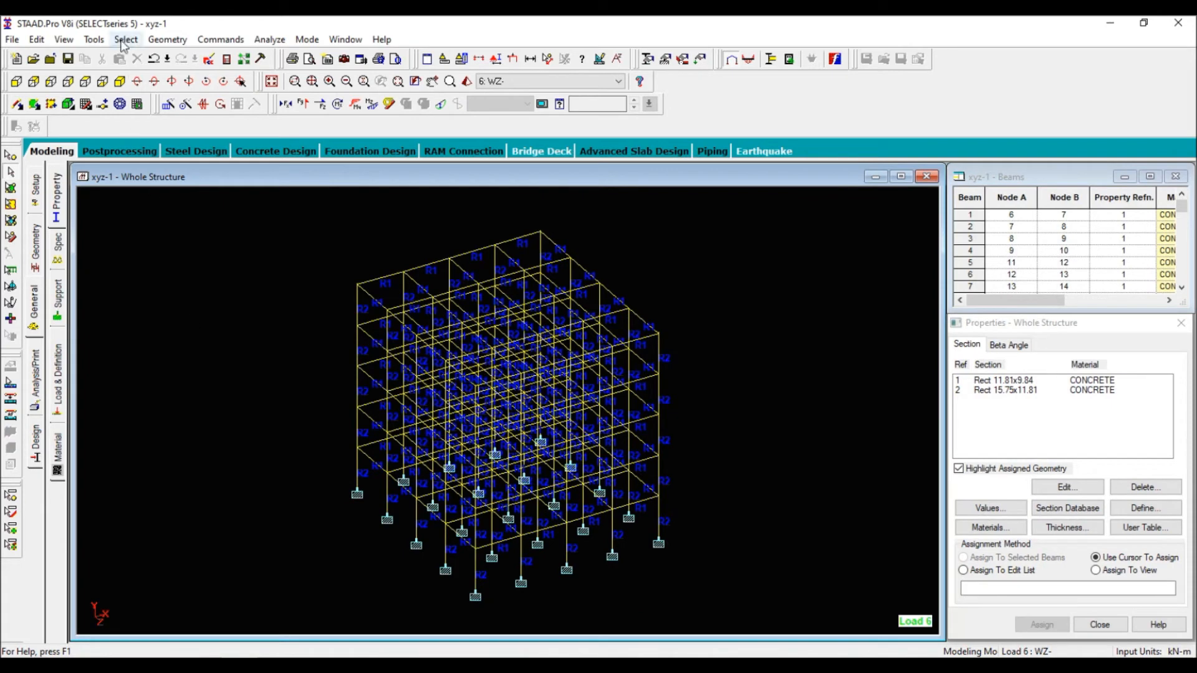
left_click(94, 40)
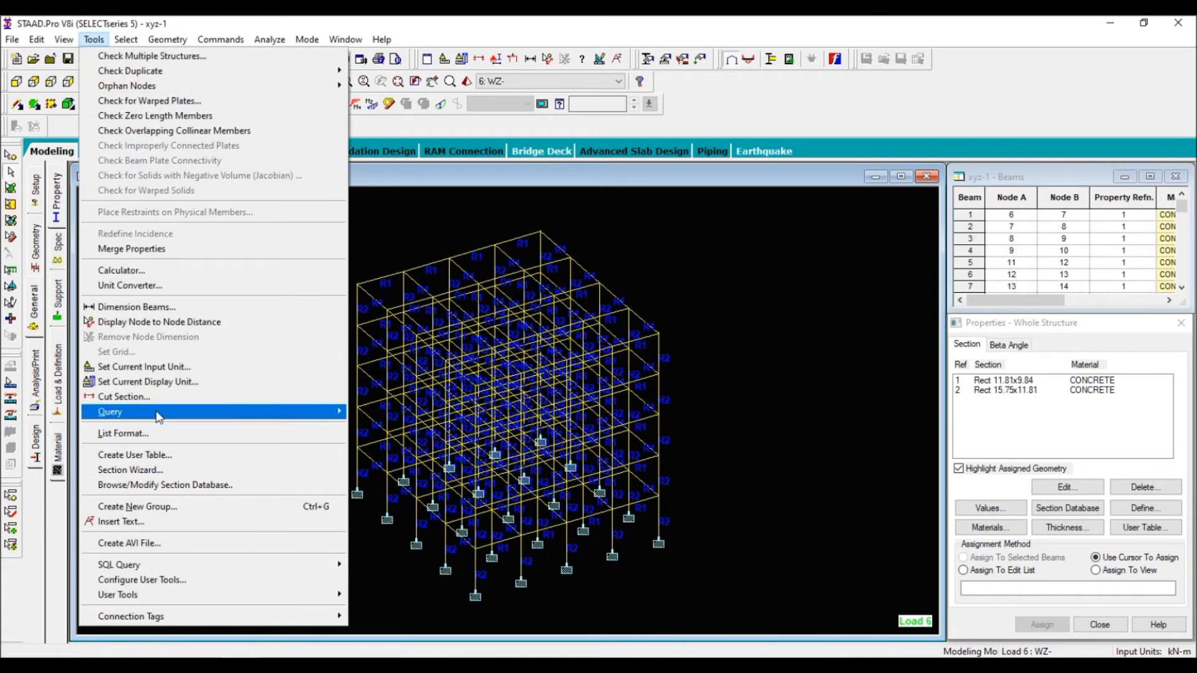
left_click(144, 367)
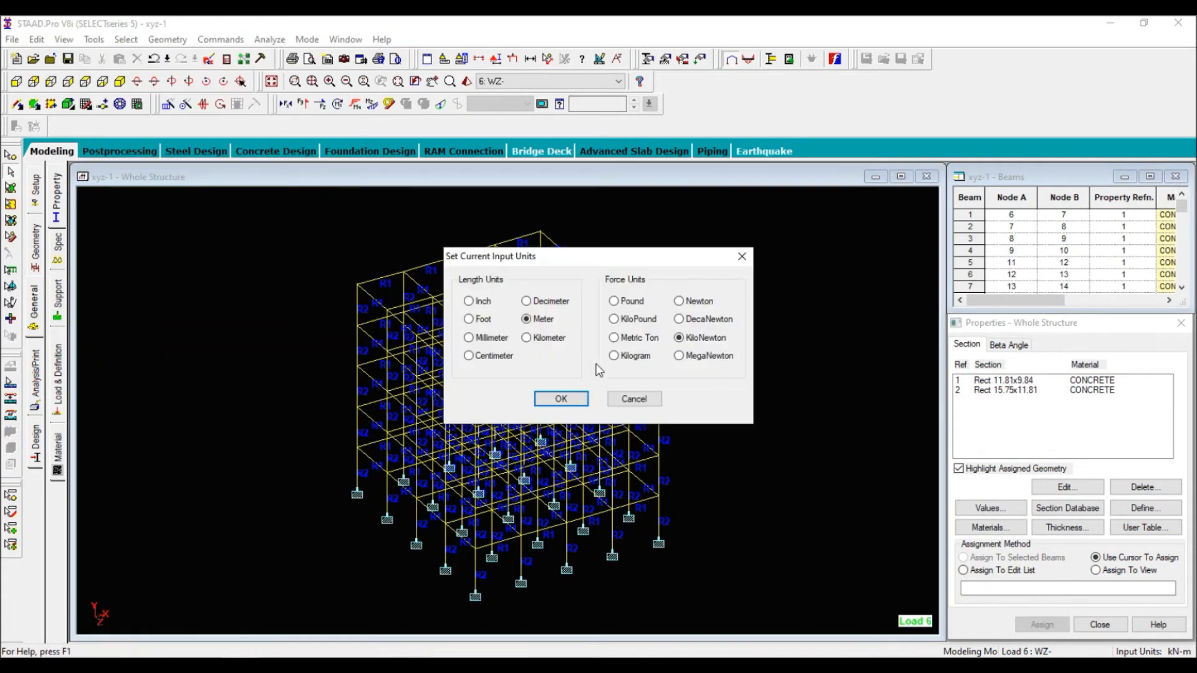
left_click(489, 338)
left_click(679, 301)
left_click(558, 402)
left_click(358, 390)
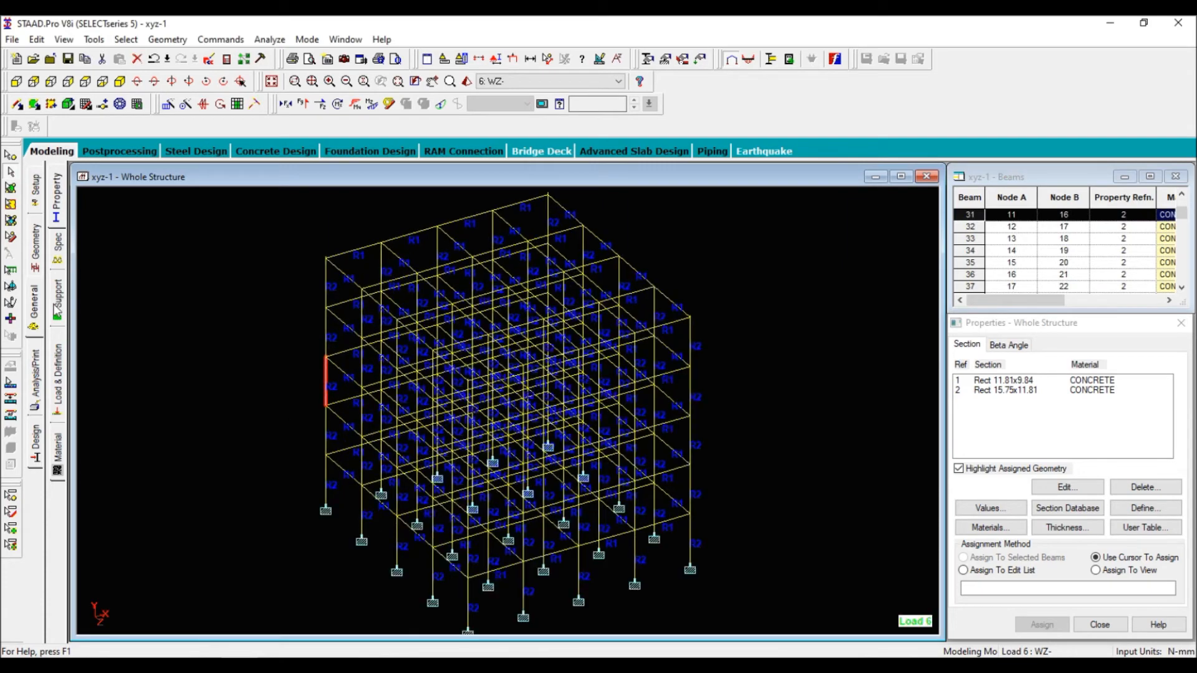
left_click(44, 257)
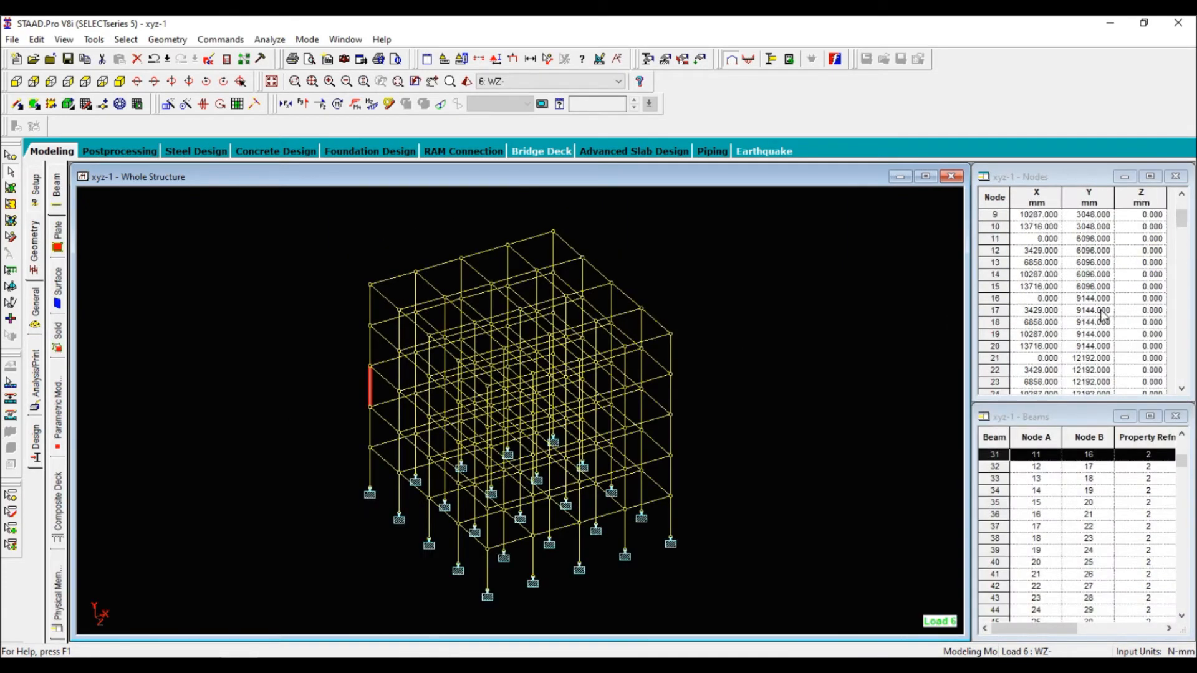
left_click(331, 386)
Go to the concrete design settings and set the current design code to IS456.
left_click(35, 443)
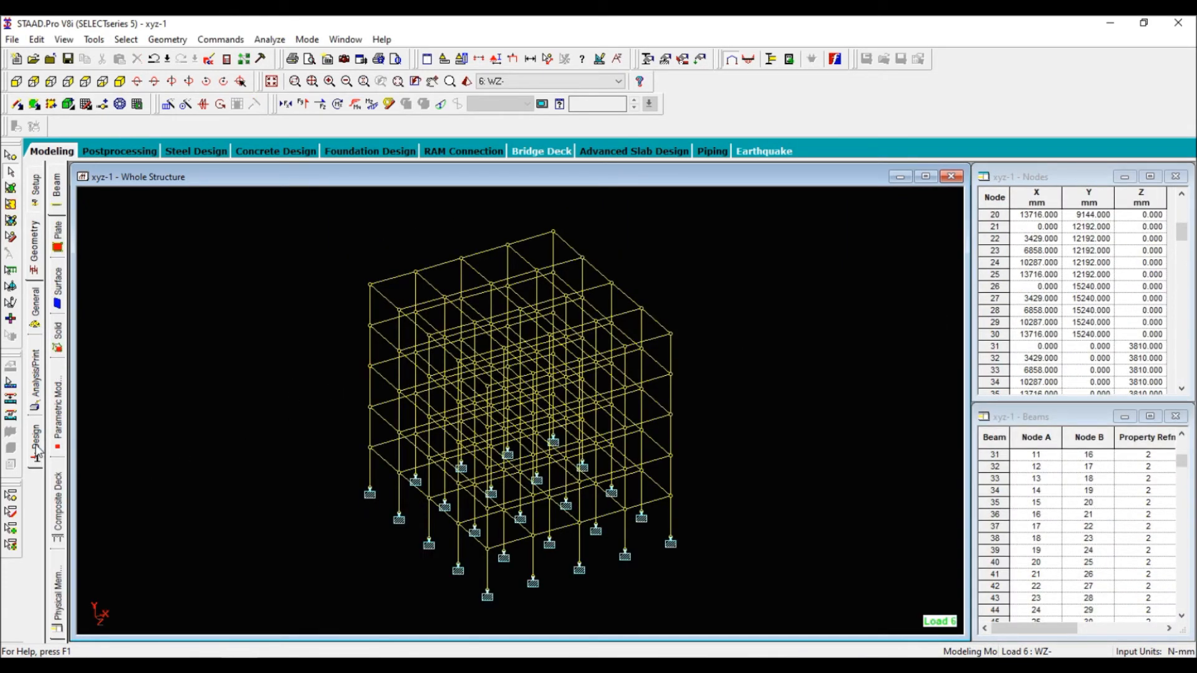
left_click(81, 264)
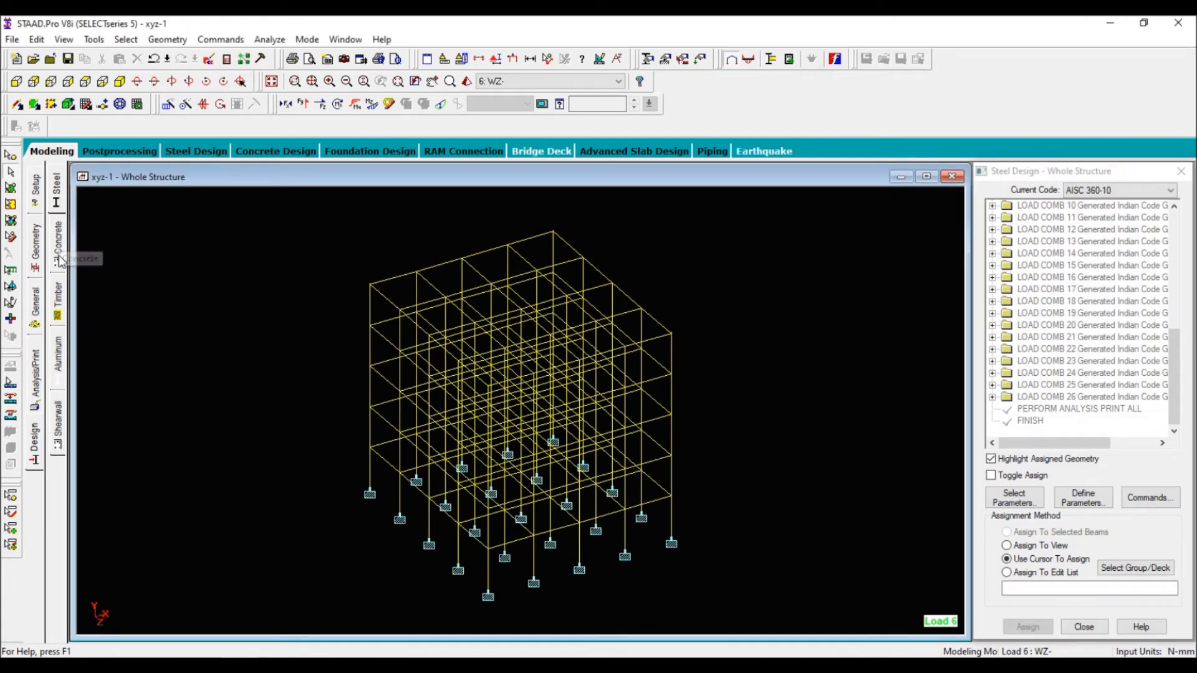
left_click(58, 260)
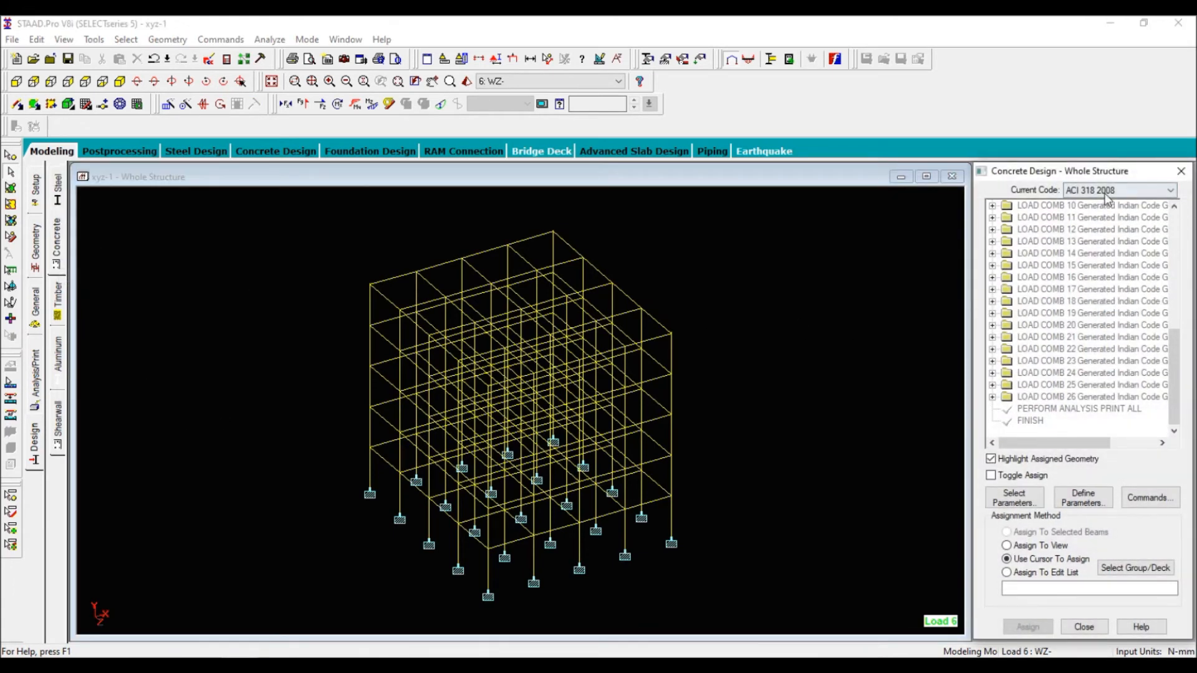
left_click(1106, 192)
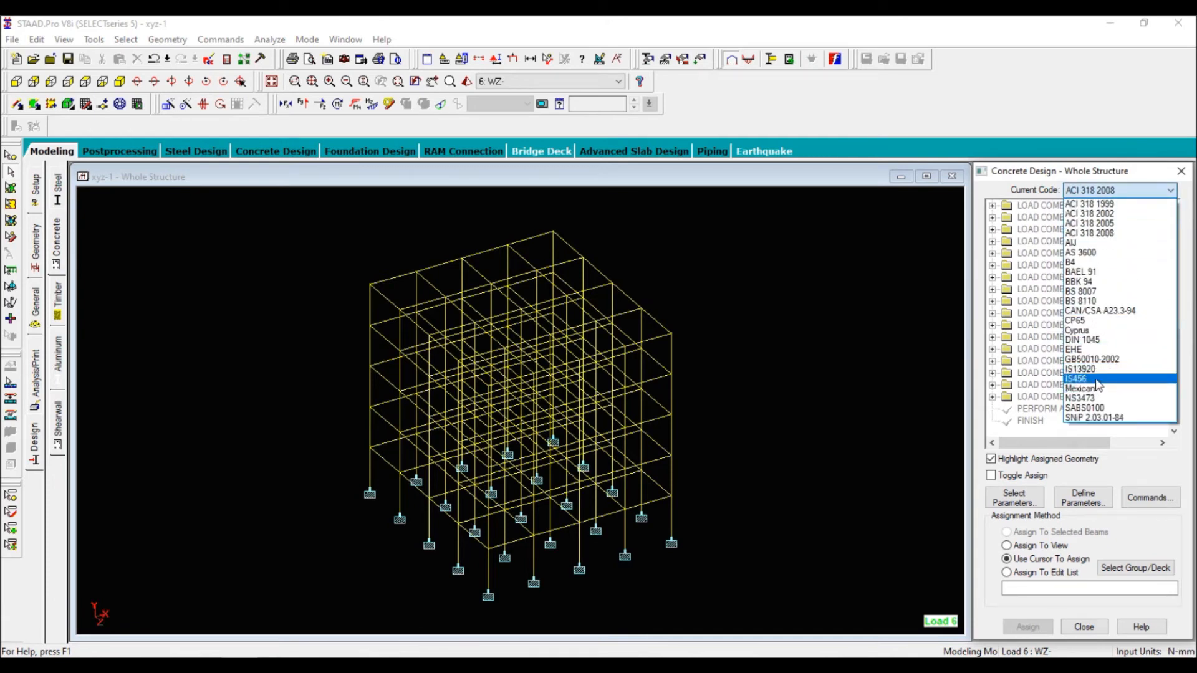
left_click(1097, 378)
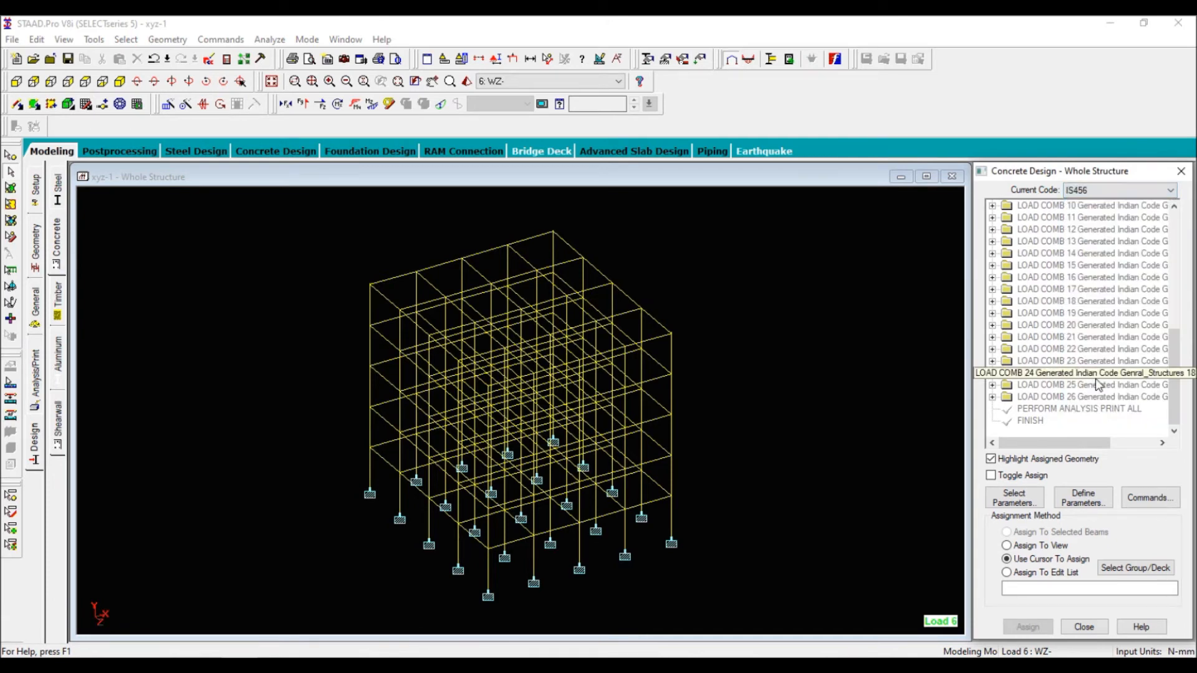
Add the design parameters BRACE with option 0 (braced in both directions) and CLEAR with a 40 mm cover.
left_click(1087, 503)
left_click(398, 214)
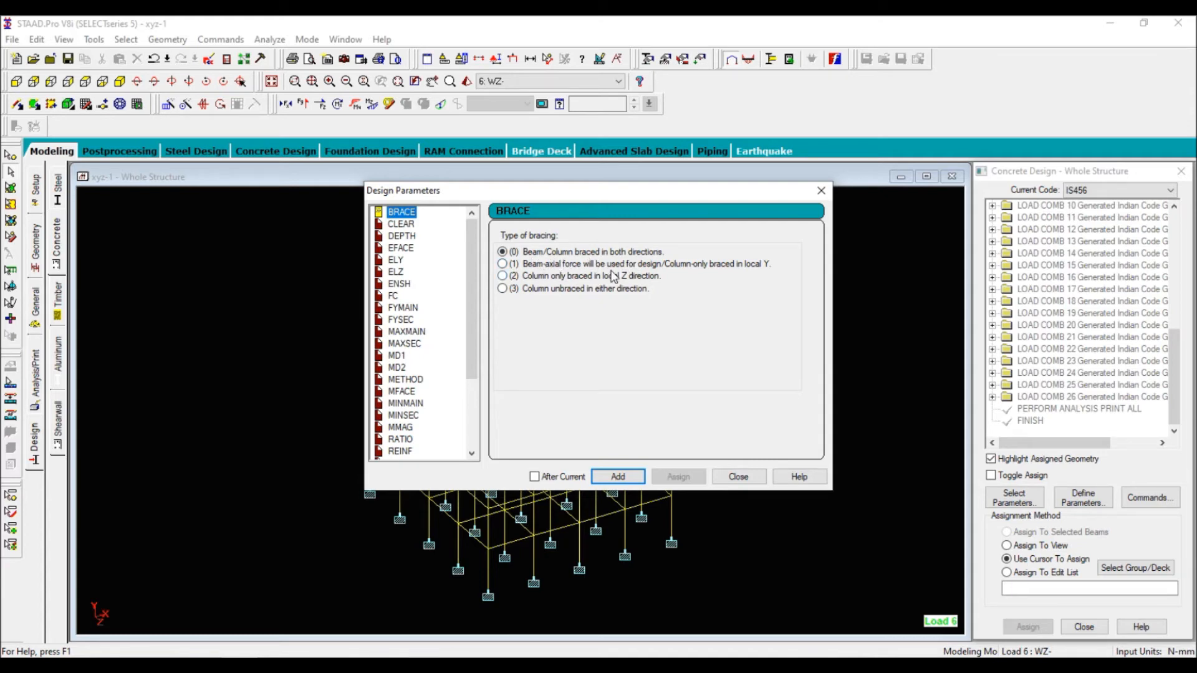
left_click(633, 476)
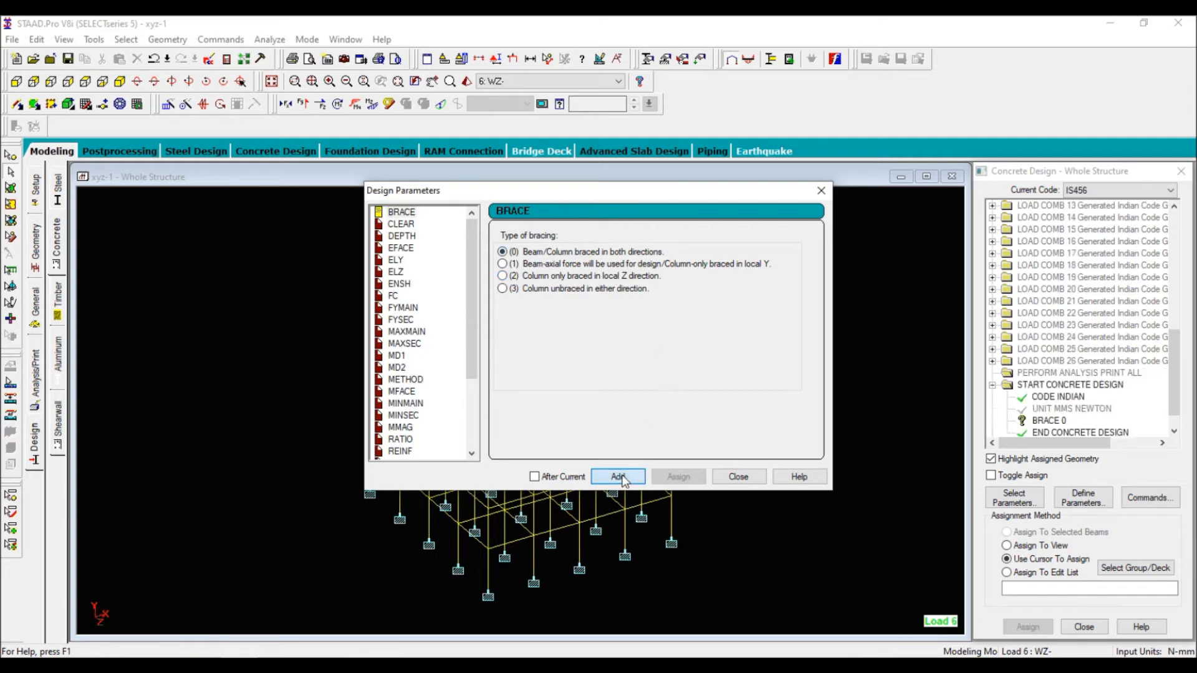
left_click(401, 226)
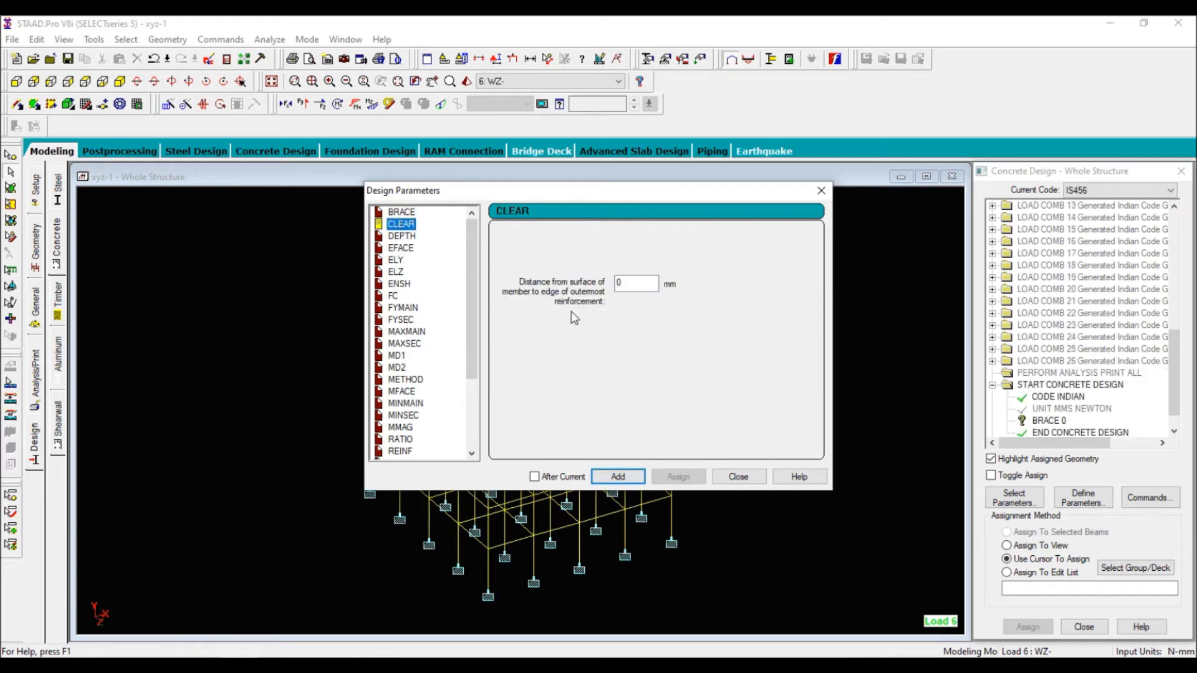
left_click_drag(629, 287, 603, 284)
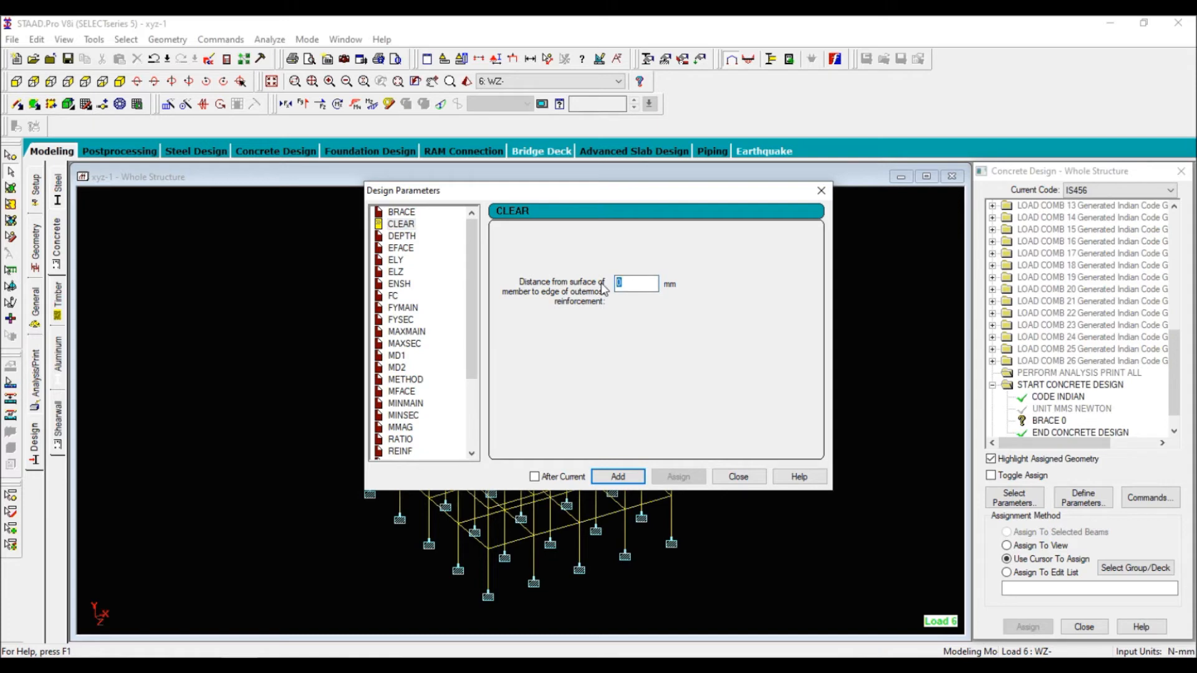
key("Return")
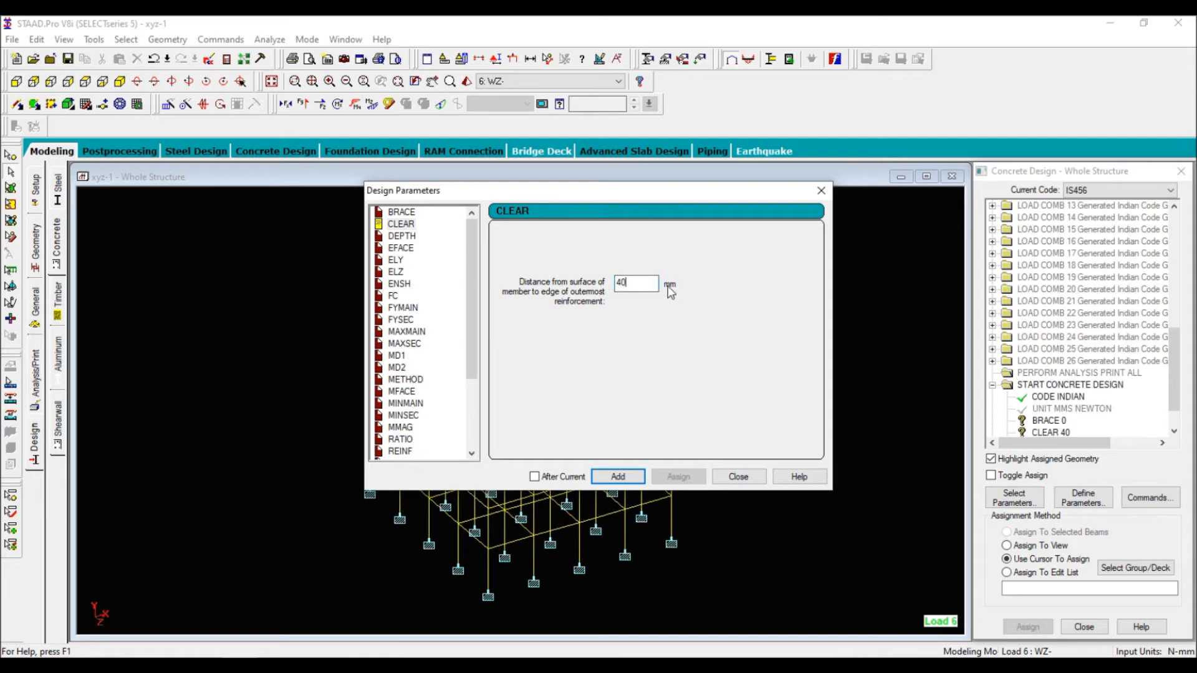
Define the FC parameter with a concrete compressive strength of 25 N/mm2.
type("27.5789")
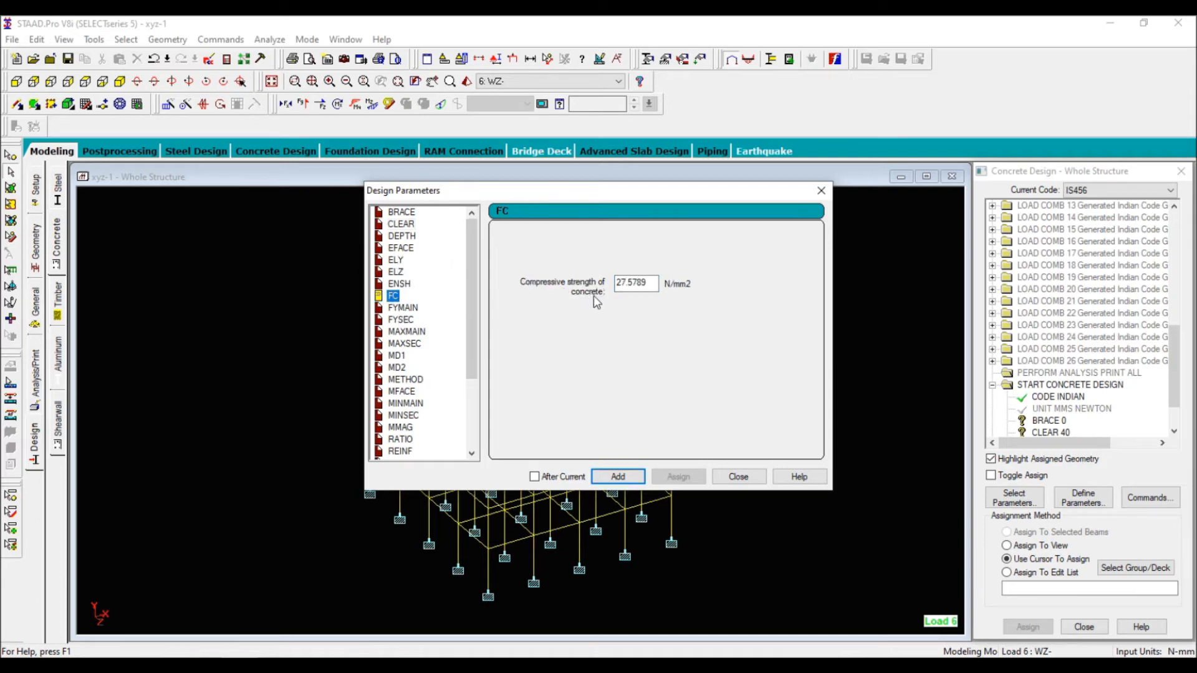
left_click_drag(651, 283, 583, 286)
type("25")
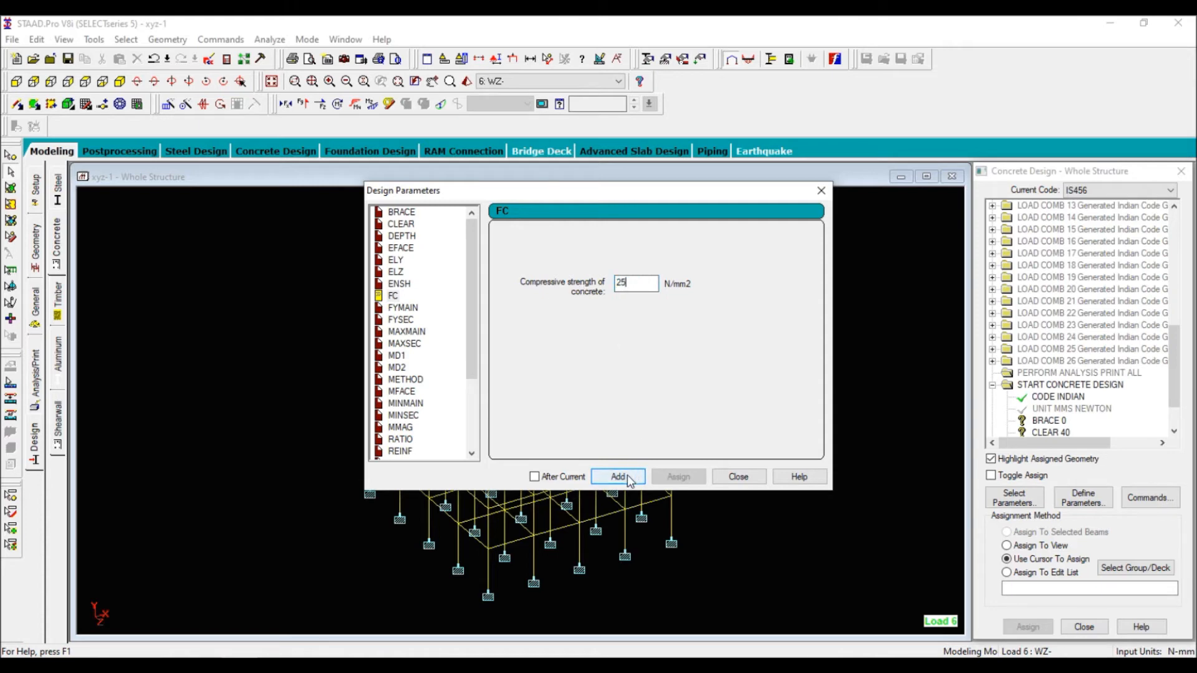
Add the steel yield strength parameters: FYMAIN of 500 N/mm2 for main and FYSEC of 415 N/mm2 for secondary reinforcement.
left_click(402, 308)
left_click_drag(657, 284, 600, 288)
type("500")
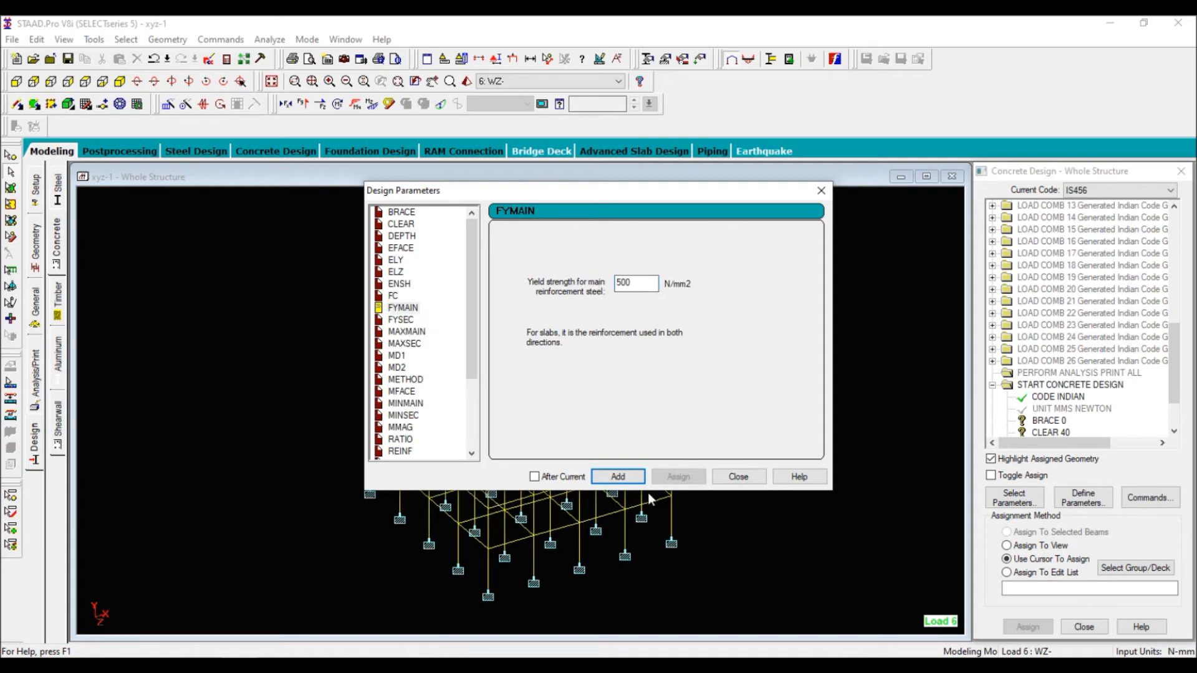
left_click(617, 477)
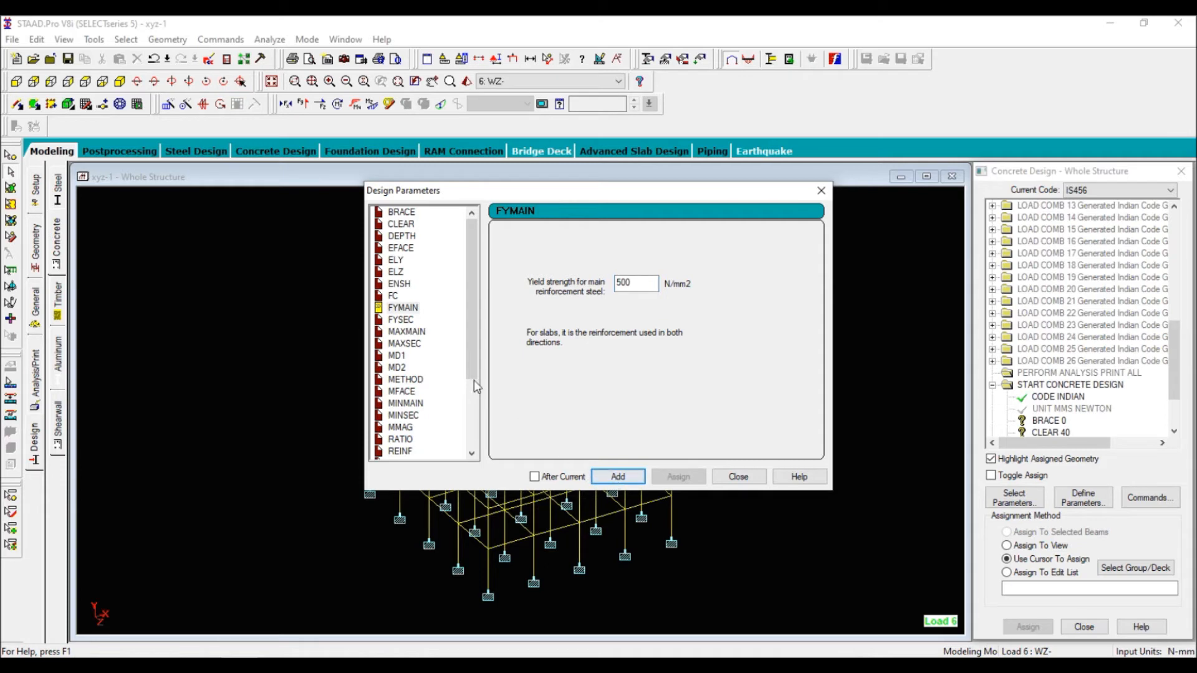
left_click(401, 320)
double_click(645, 286)
type("415")
left_click(639, 479)
Add the maximum bar size parameters: MAXMAIN of 16 mm for main and MAXSEC of 8 mm for secondary reinforcement.
left_click(404, 332)
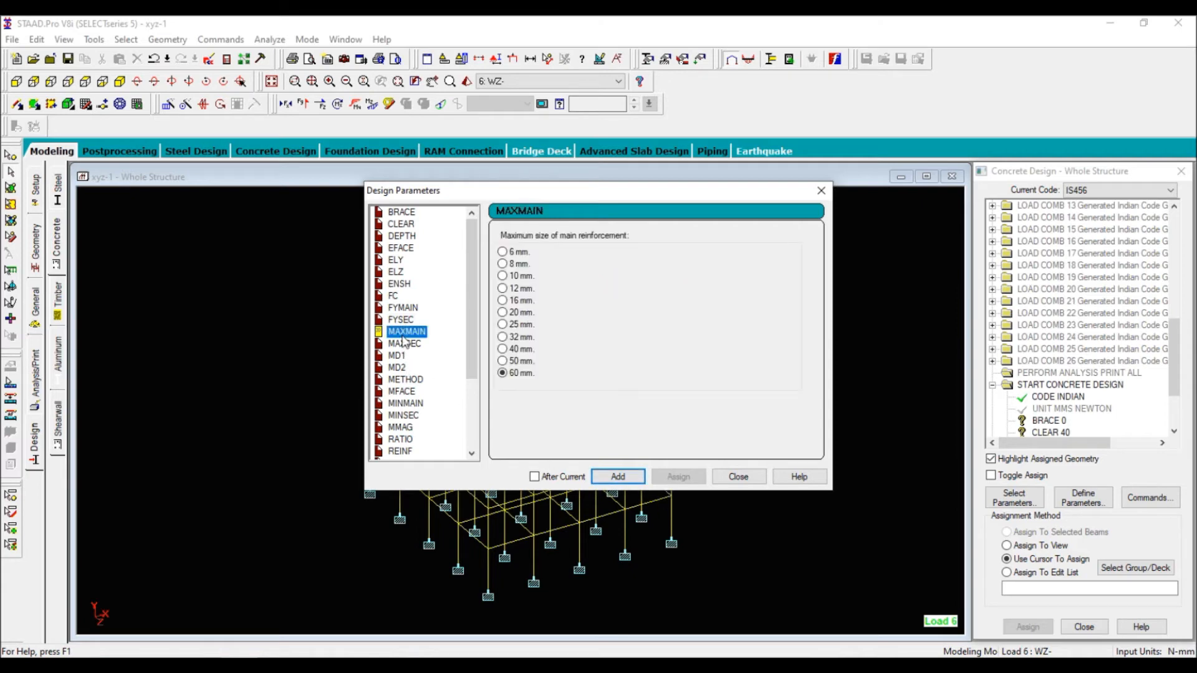
left_click(522, 302)
left_click(623, 476)
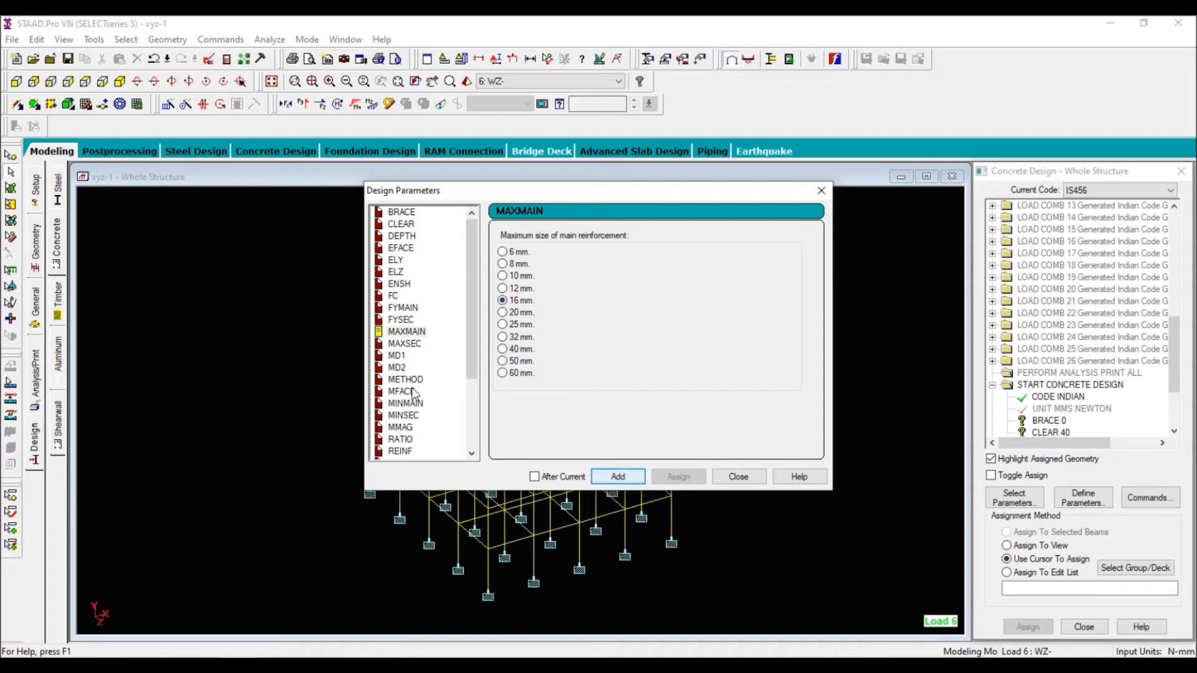
left_click(406, 345)
left_click(503, 264)
left_click(618, 477)
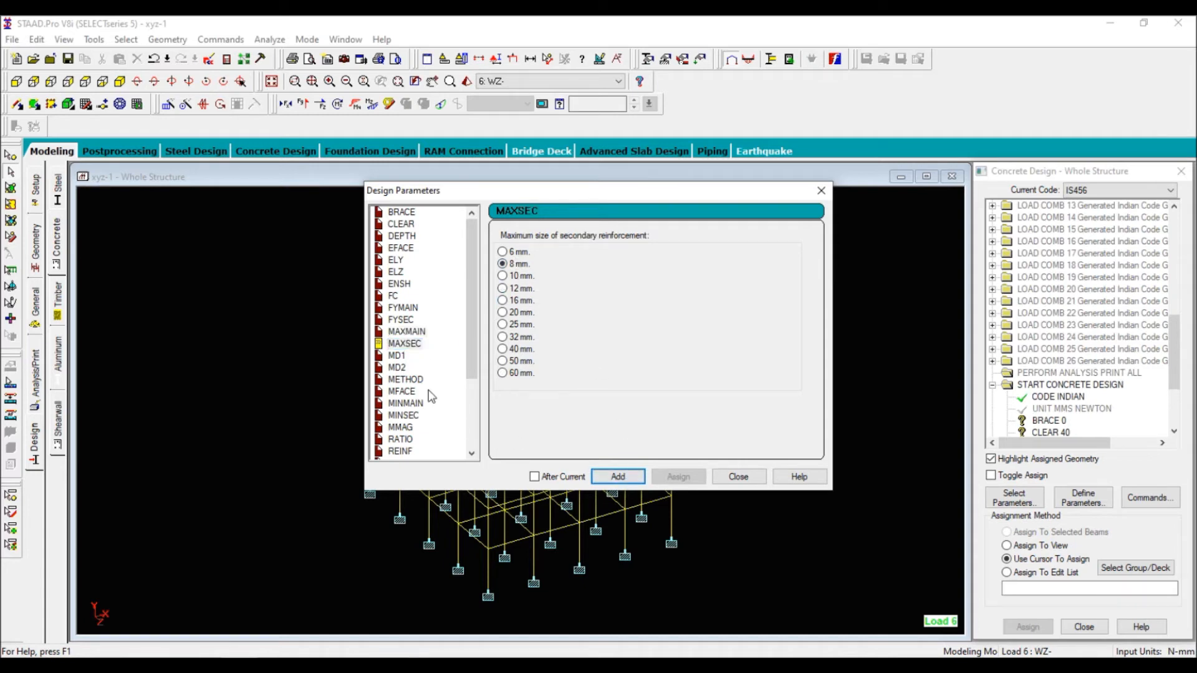
Add the minimum bar size parameters: MINMAIN of 10 mm for main and MINSEC of 6 mm for secondary reinforcement.
left_click(409, 404)
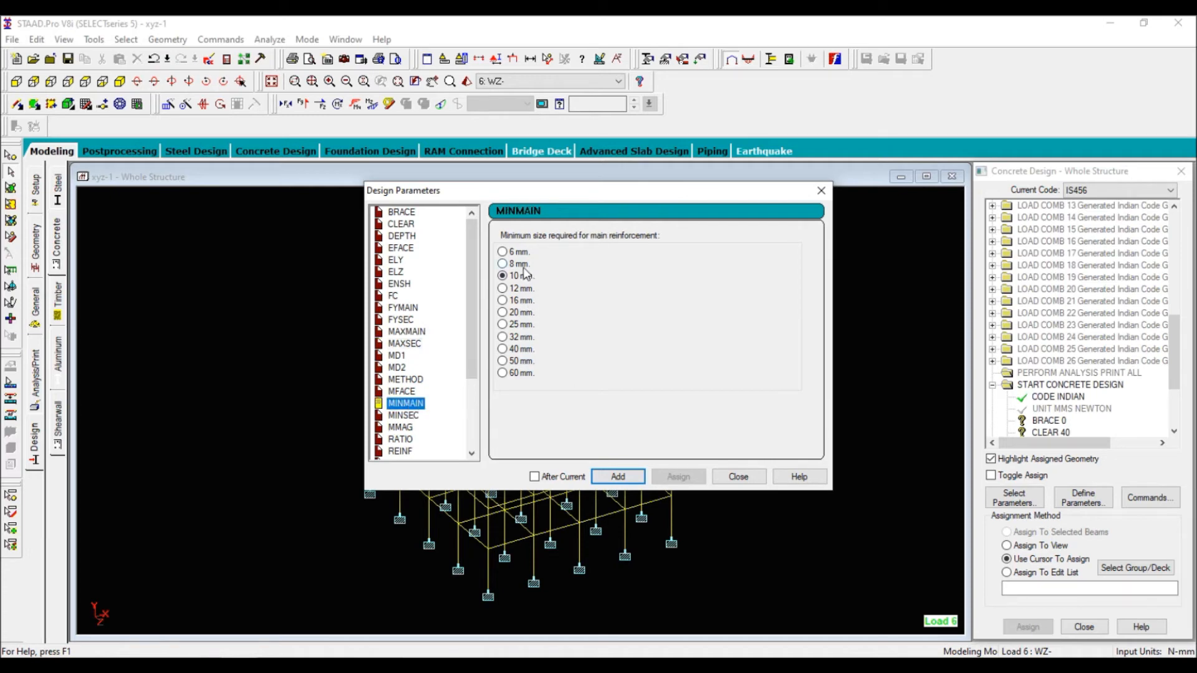
left_click(621, 477)
left_click(404, 415)
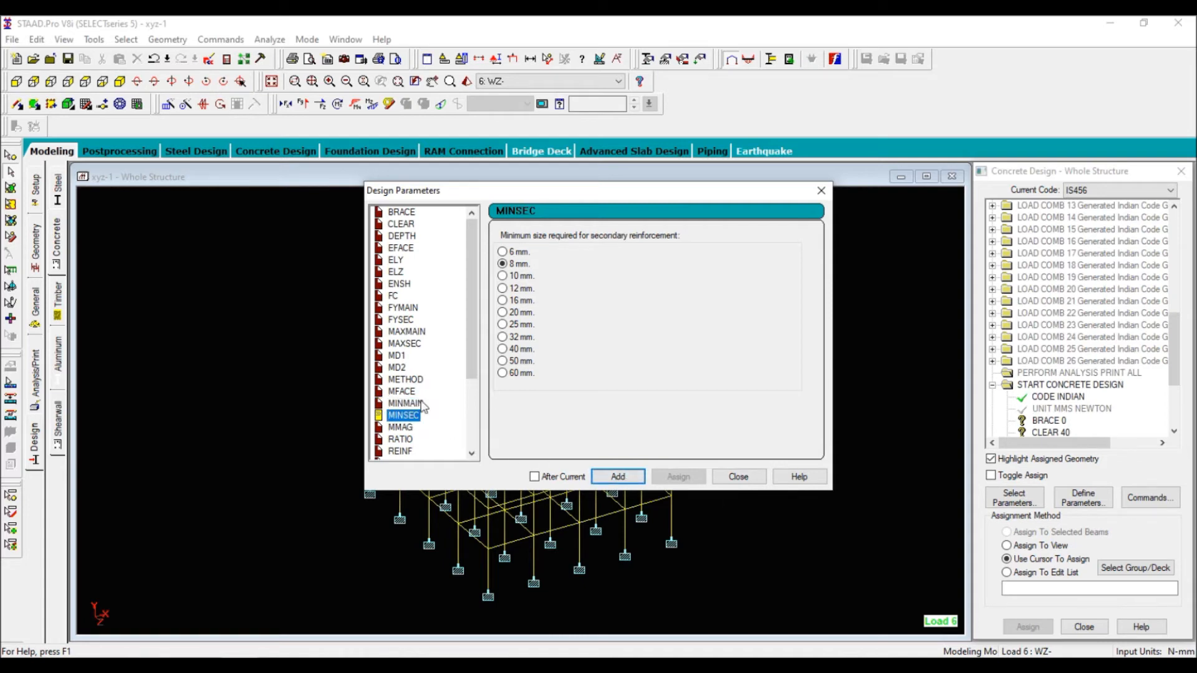
left_click(503, 252)
left_click(614, 477)
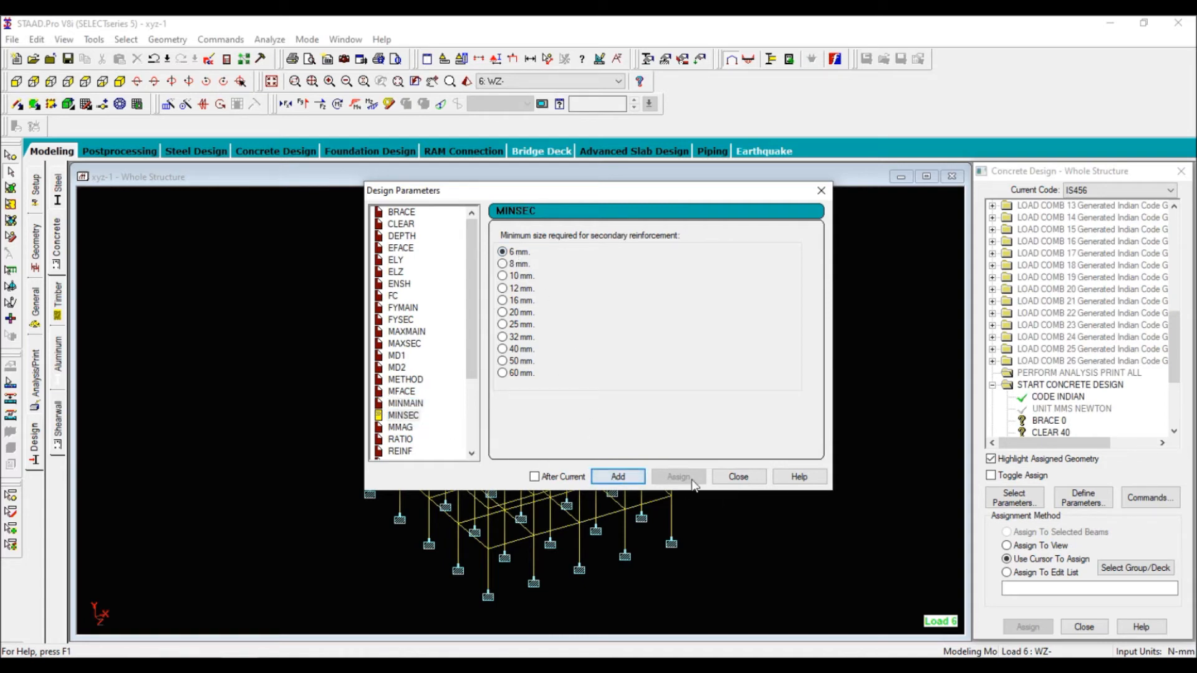
left_click_drag(472, 339, 506, 431)
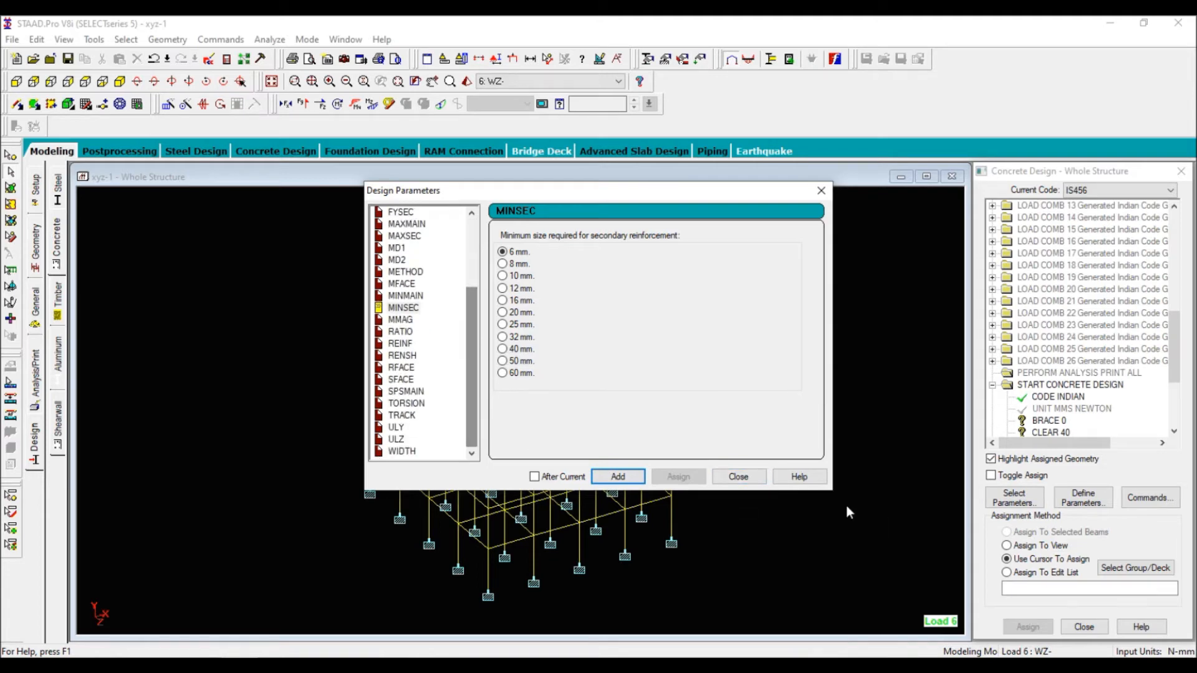
left_click(734, 477)
left_click_drag(1176, 374, 1177, 425)
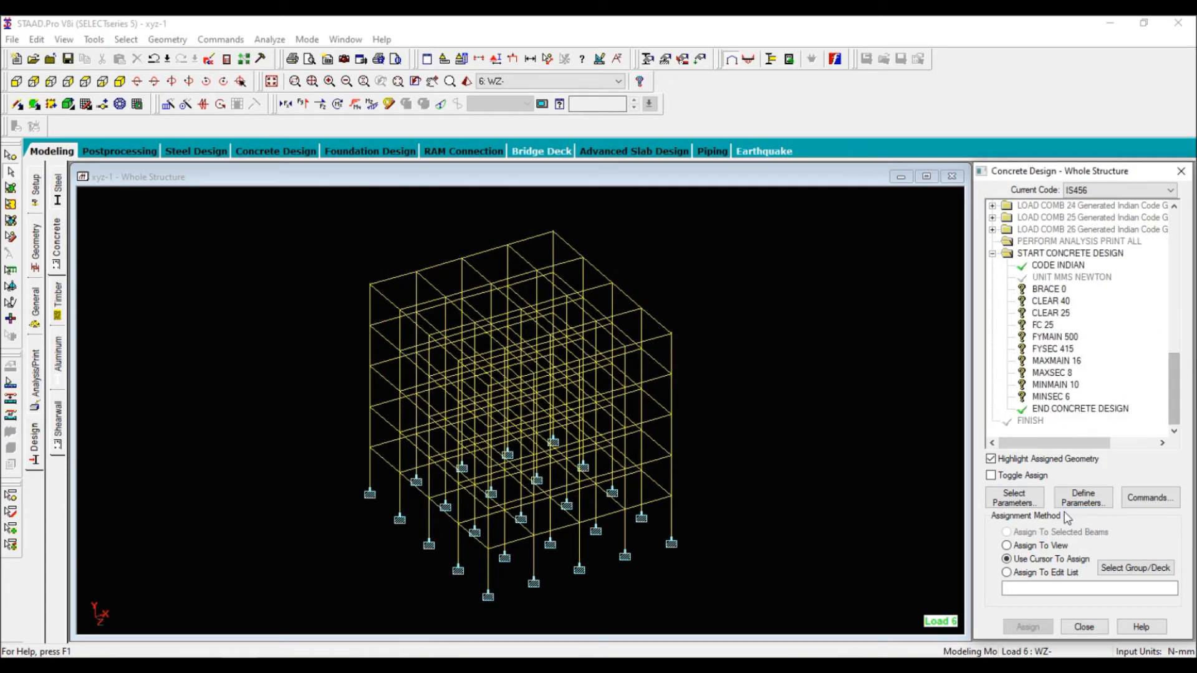
Add the DESIGN BEAM, DESIGN COLUMN and TAKE OFF commands to the concrete design.
left_click(1148, 500)
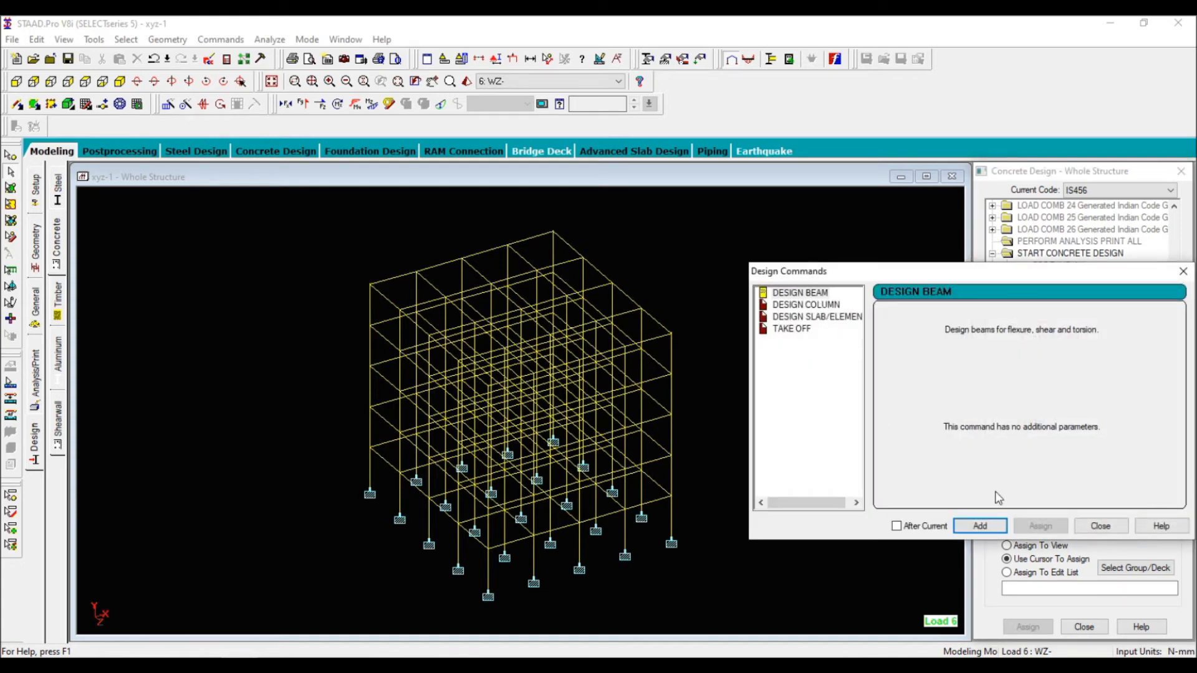
left_click(979, 526)
left_click(811, 305)
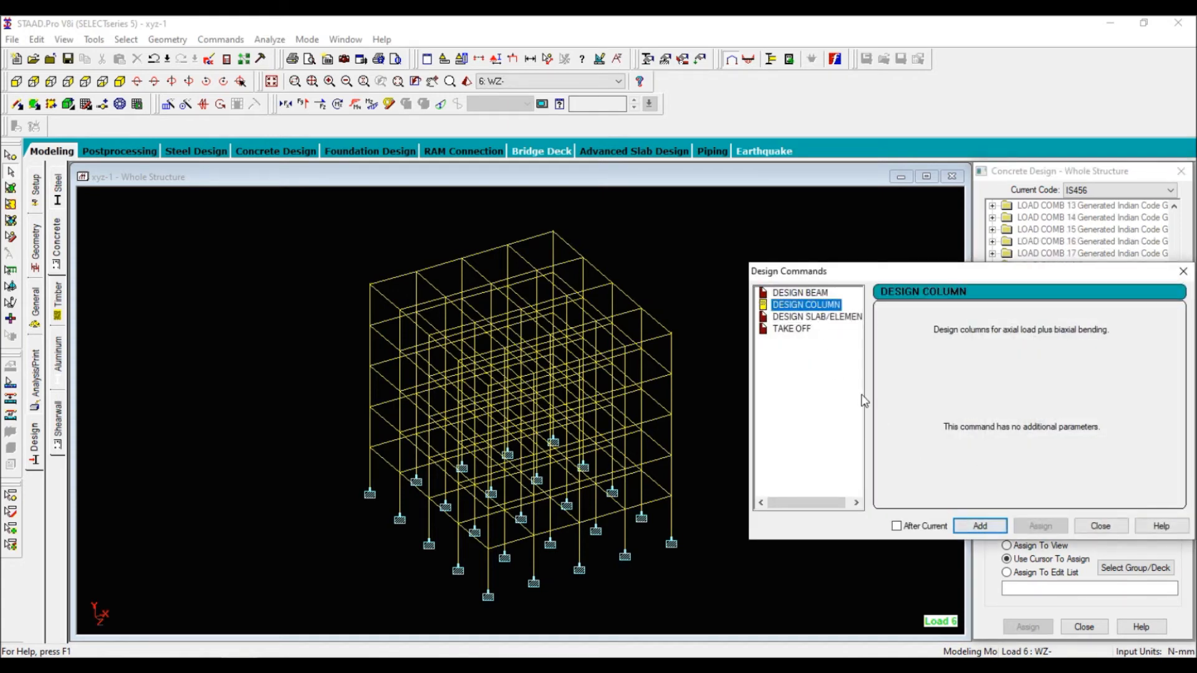
left_click(982, 523)
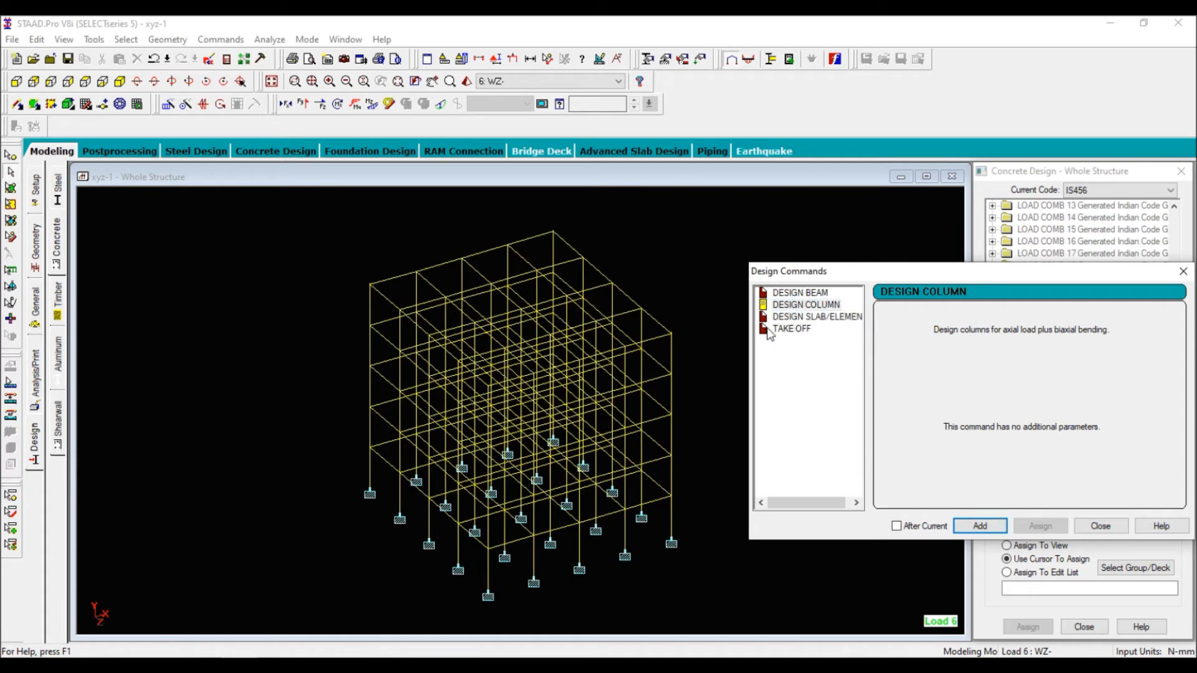
left_click(793, 330)
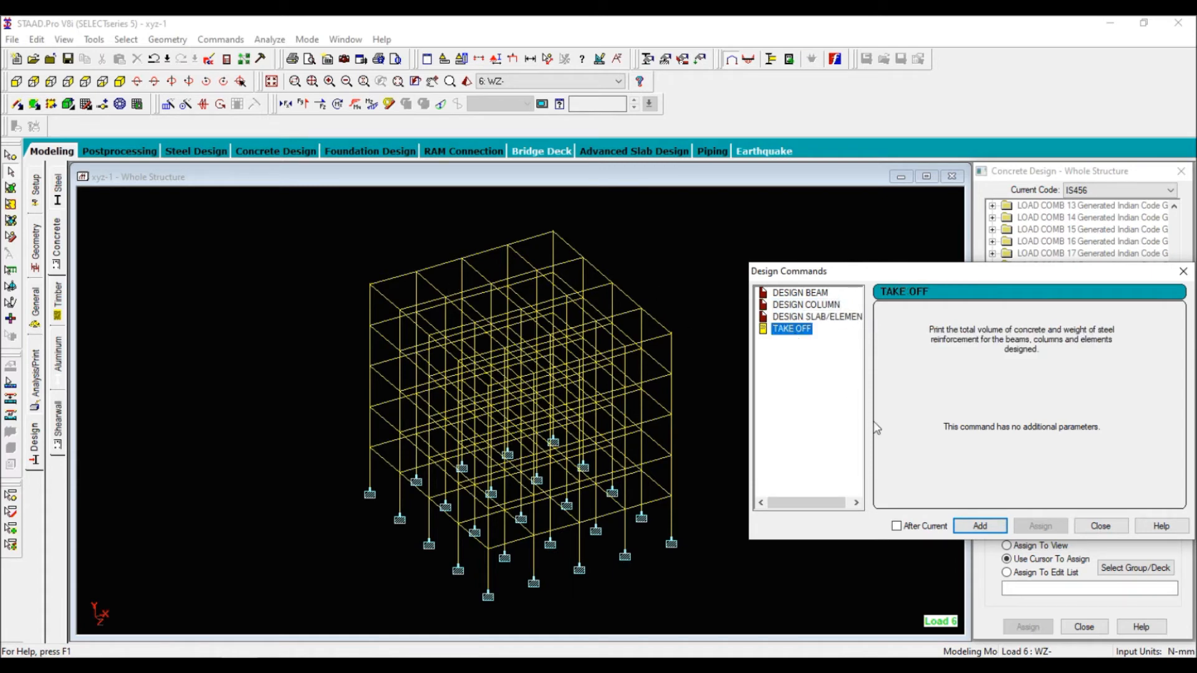
left_click(981, 526)
left_click(1101, 526)
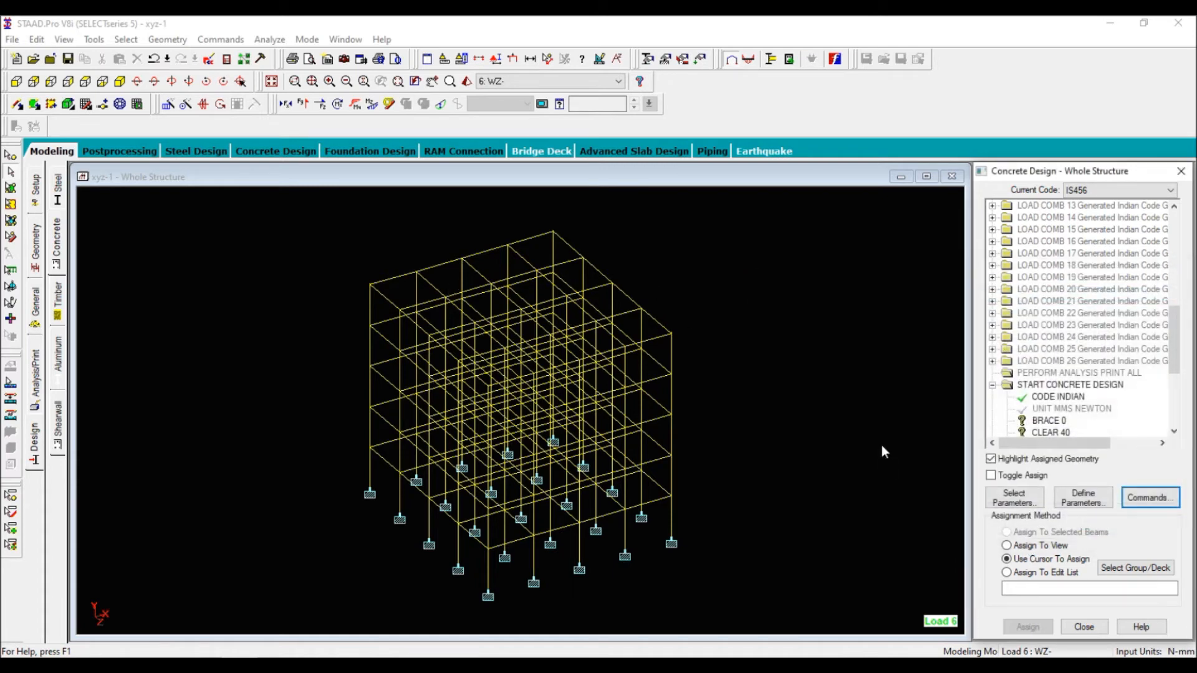
Assign the BRACE 0 parameter to all members of the structure in view.
left_click_drag(1173, 347, 1175, 411)
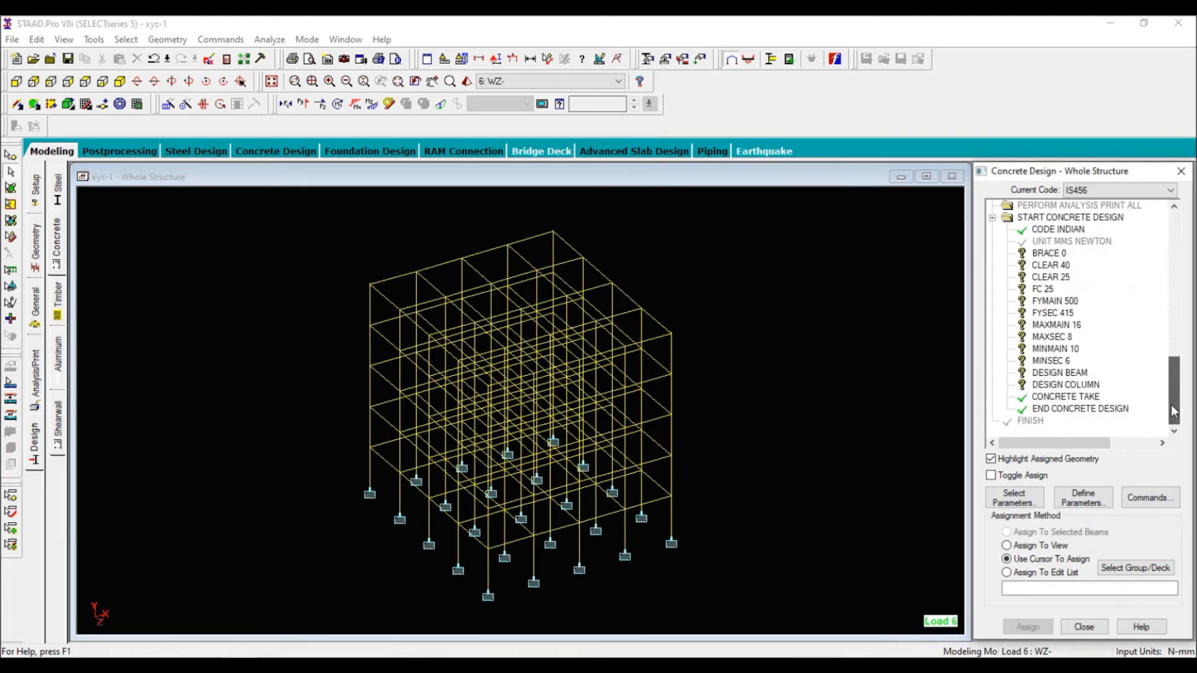
left_click(1050, 253)
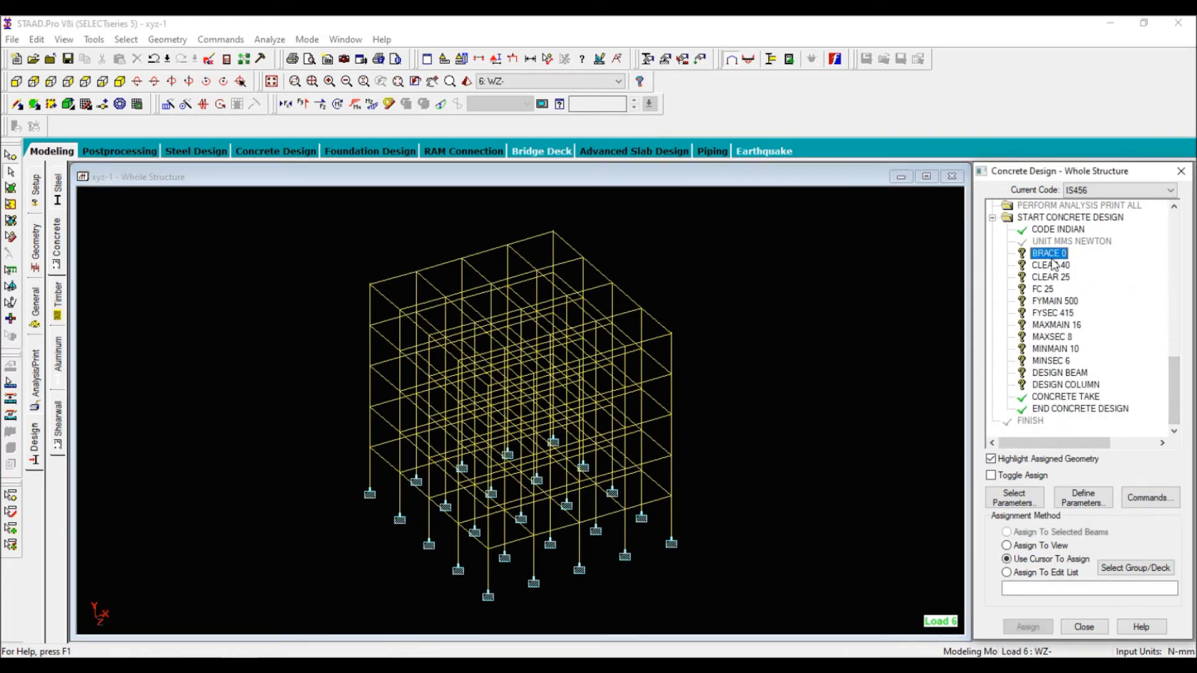
left_click(1035, 545)
left_click(1028, 627)
left_click(1094, 440)
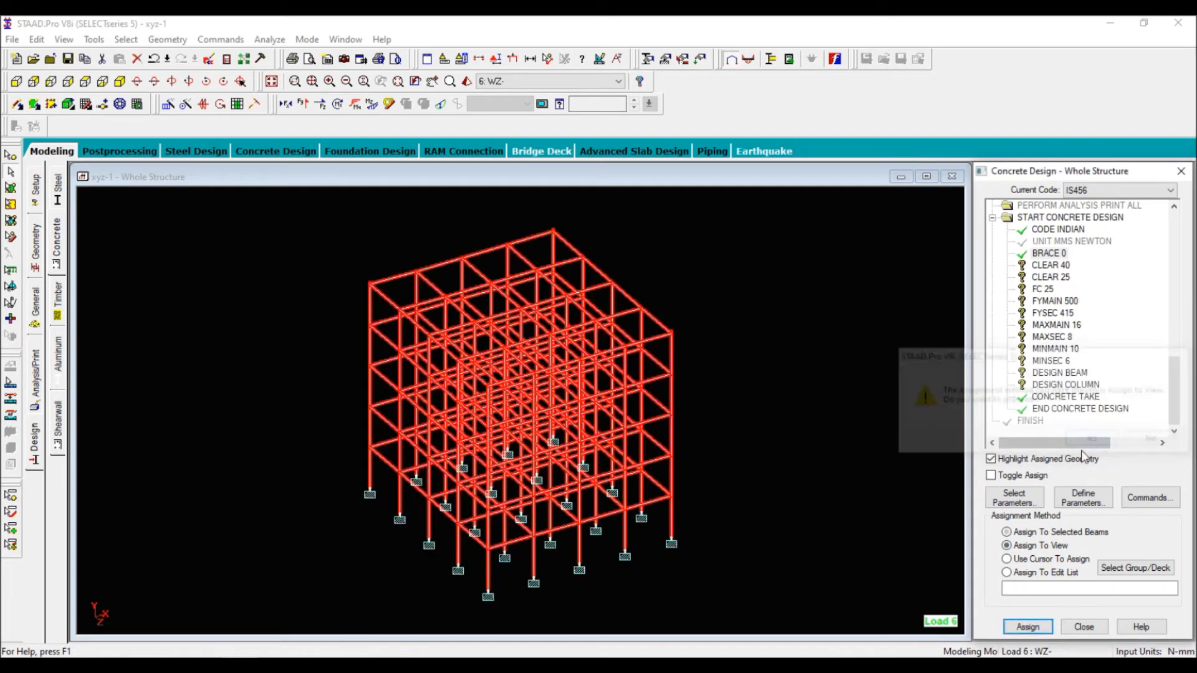
Assign the CLEAR 40 cover parameter to all columns by selecting the members parallel to Y.
left_click(1051, 266)
left_click(126, 40)
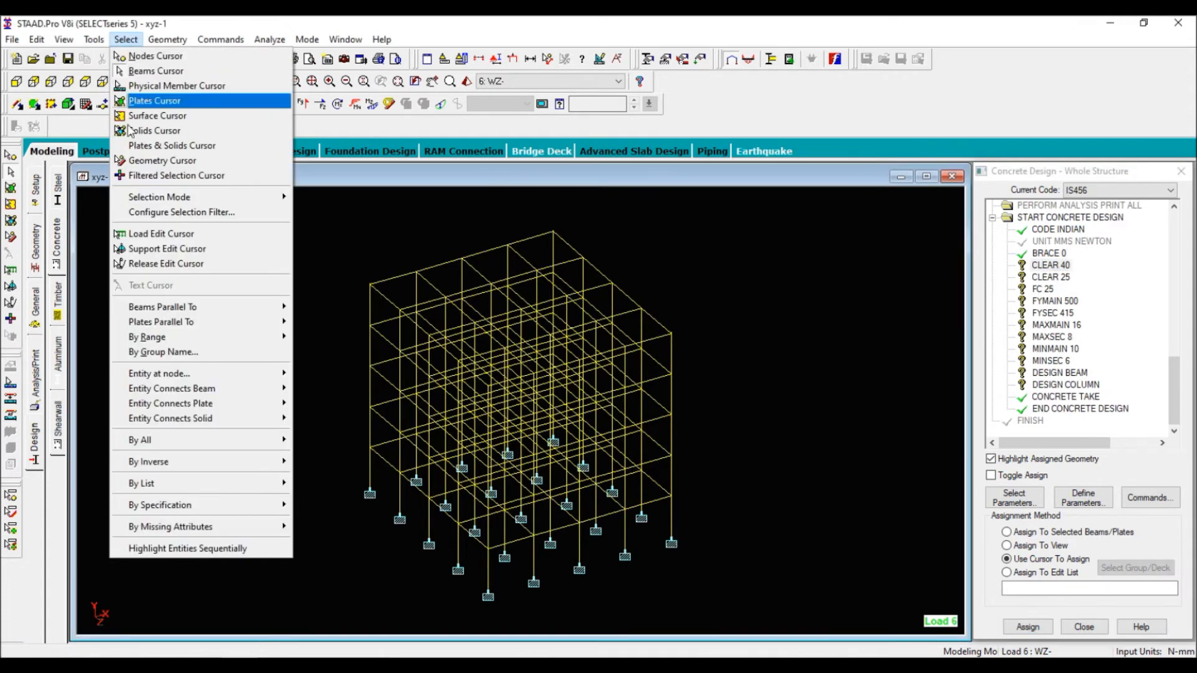
left_click(312, 316)
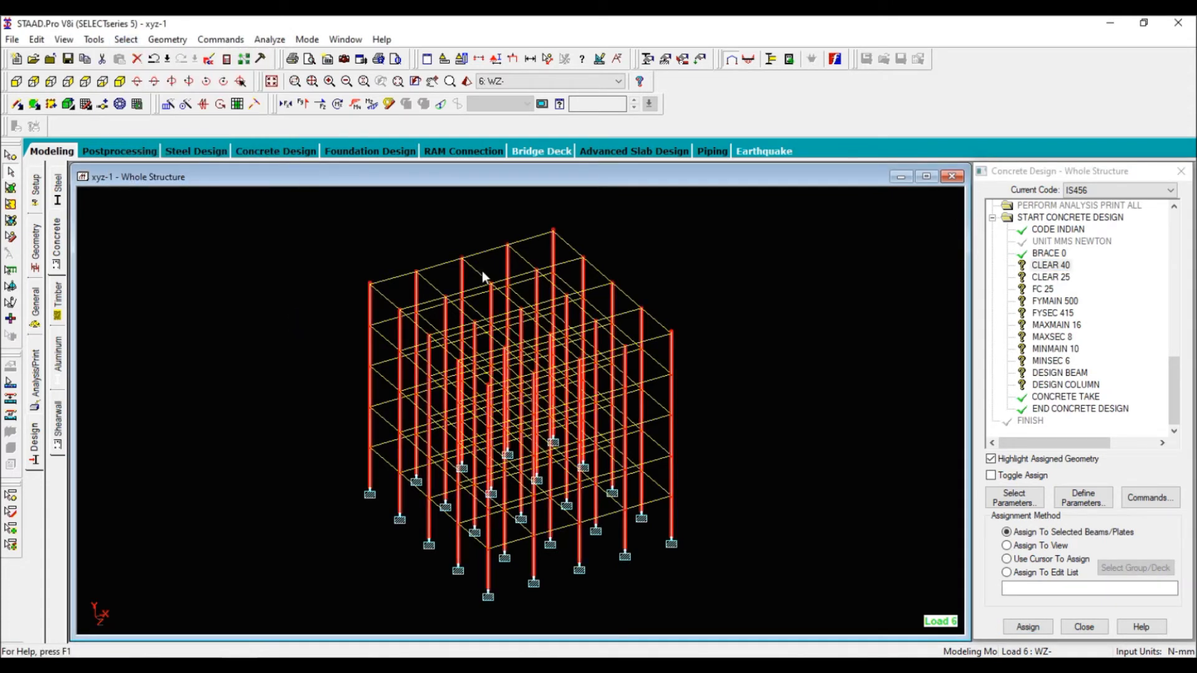
left_click(1029, 627)
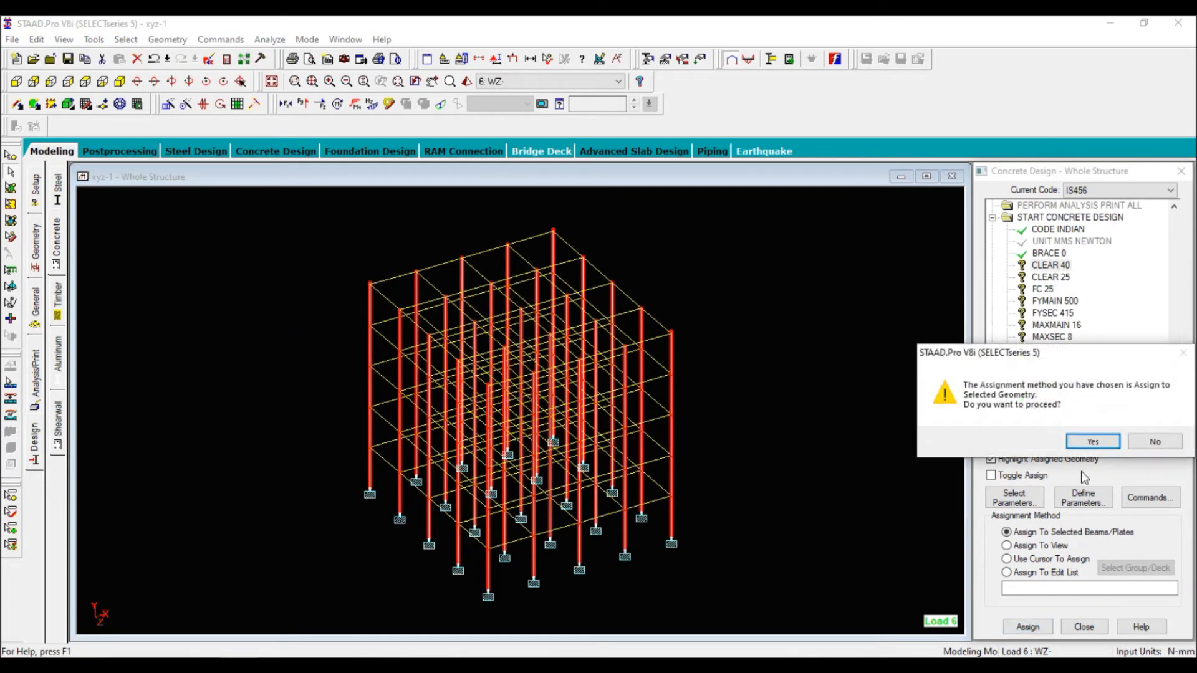
left_click(1090, 443)
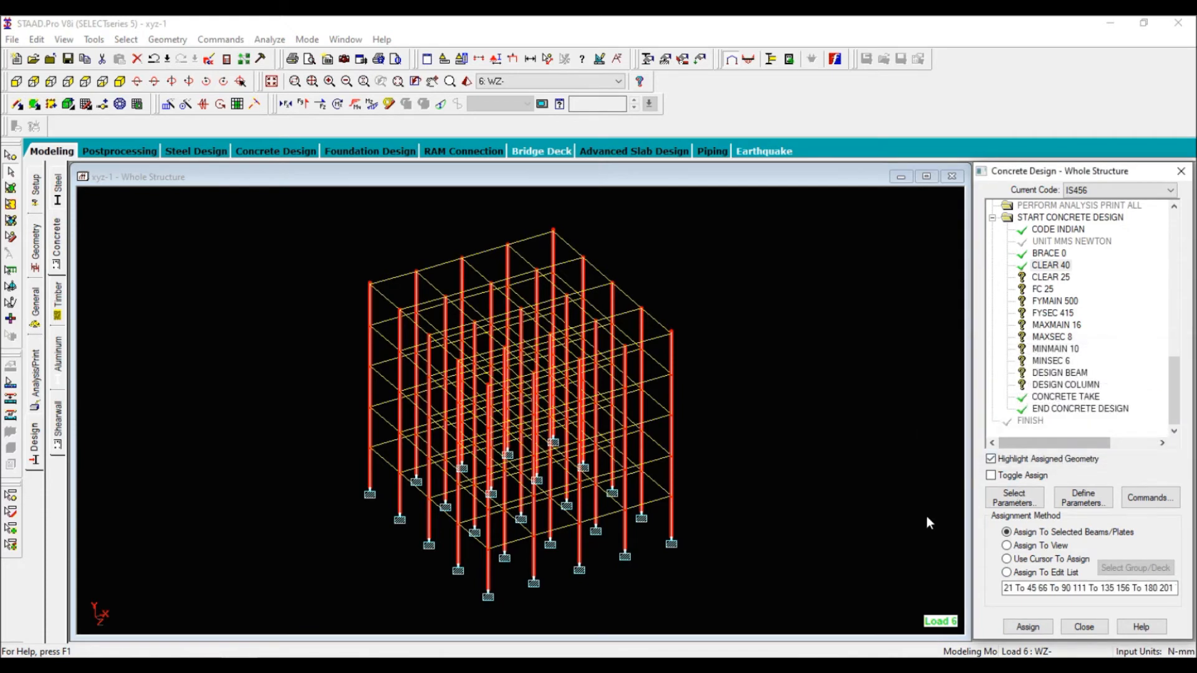
Assign the CLEAR 25 cover parameter to all horizontal beams by selecting the members parallel to X and Z.
left_click(1053, 277)
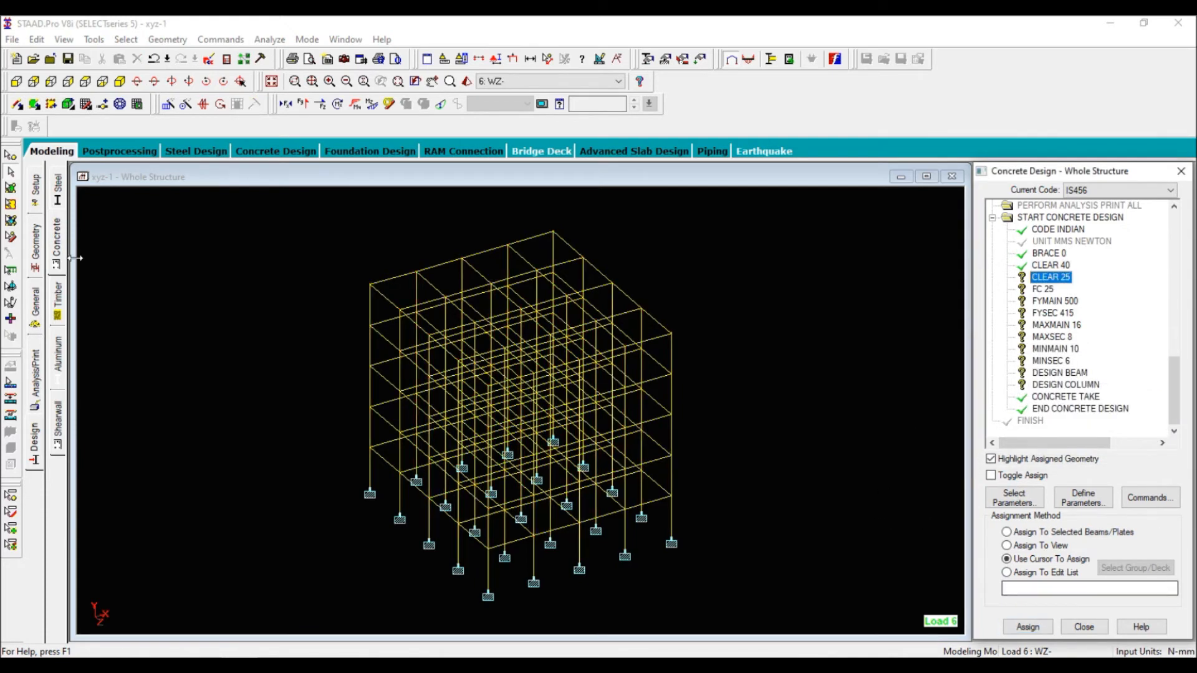
left_click(126, 40)
mouse_move(164, 307)
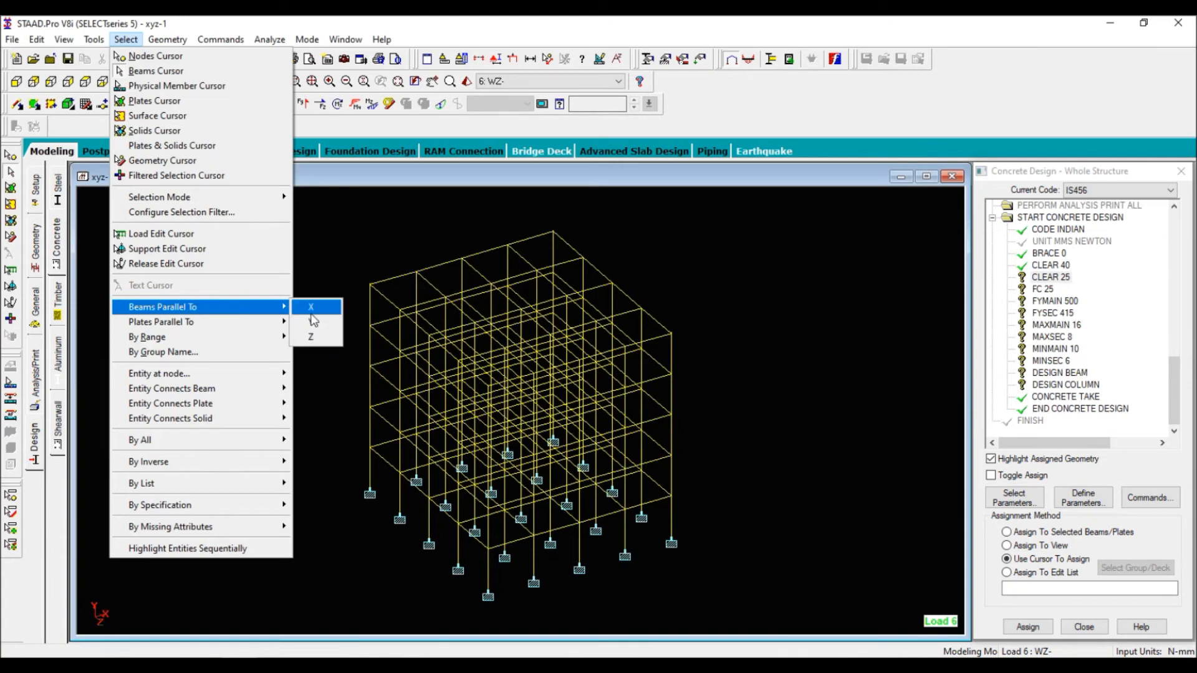
left_click(315, 306)
left_click(126, 40)
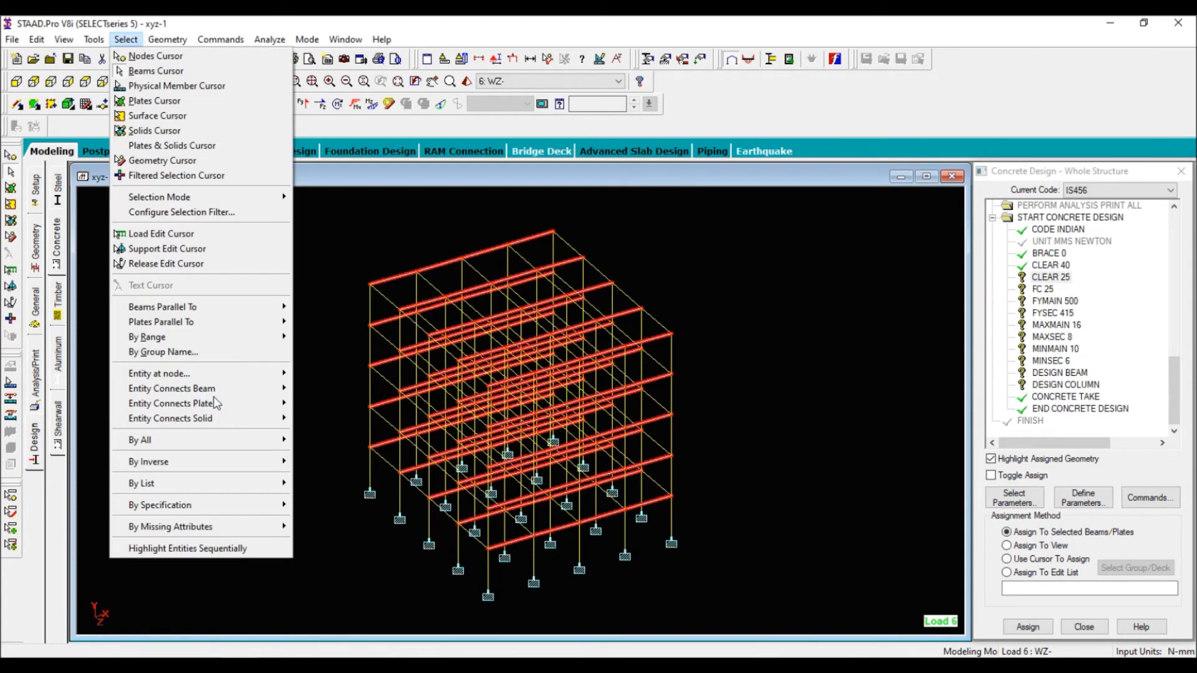
mouse_move(244, 307)
left_click(321, 339)
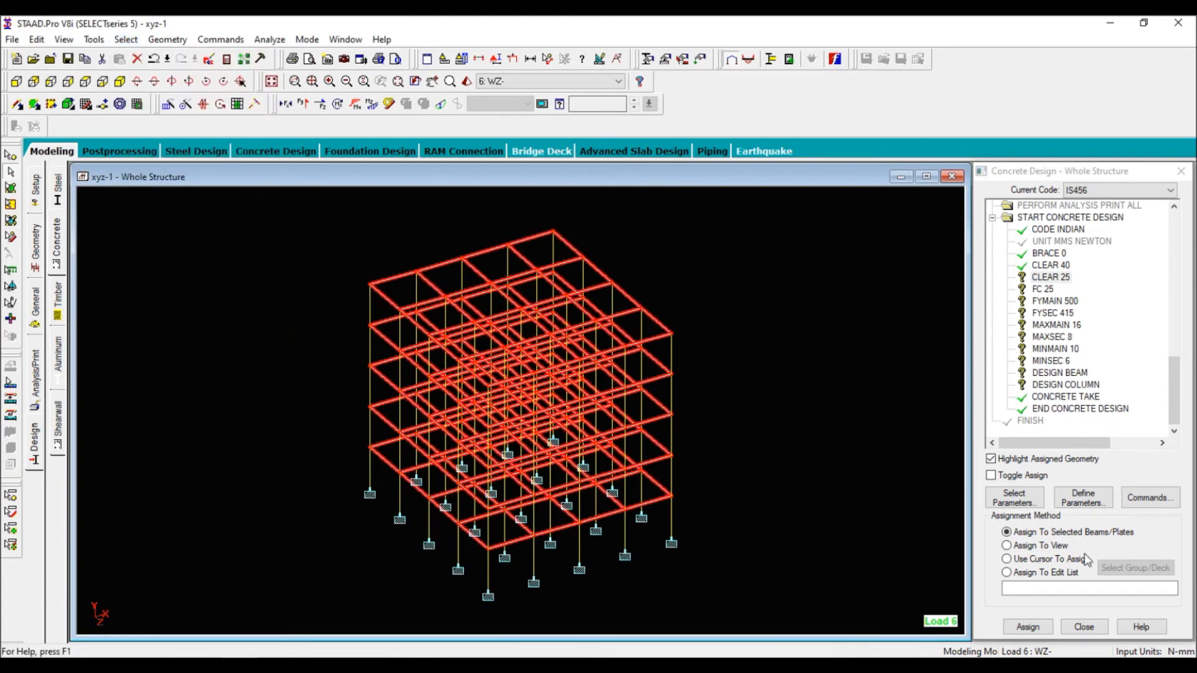
left_click(1029, 627)
left_click(1099, 444)
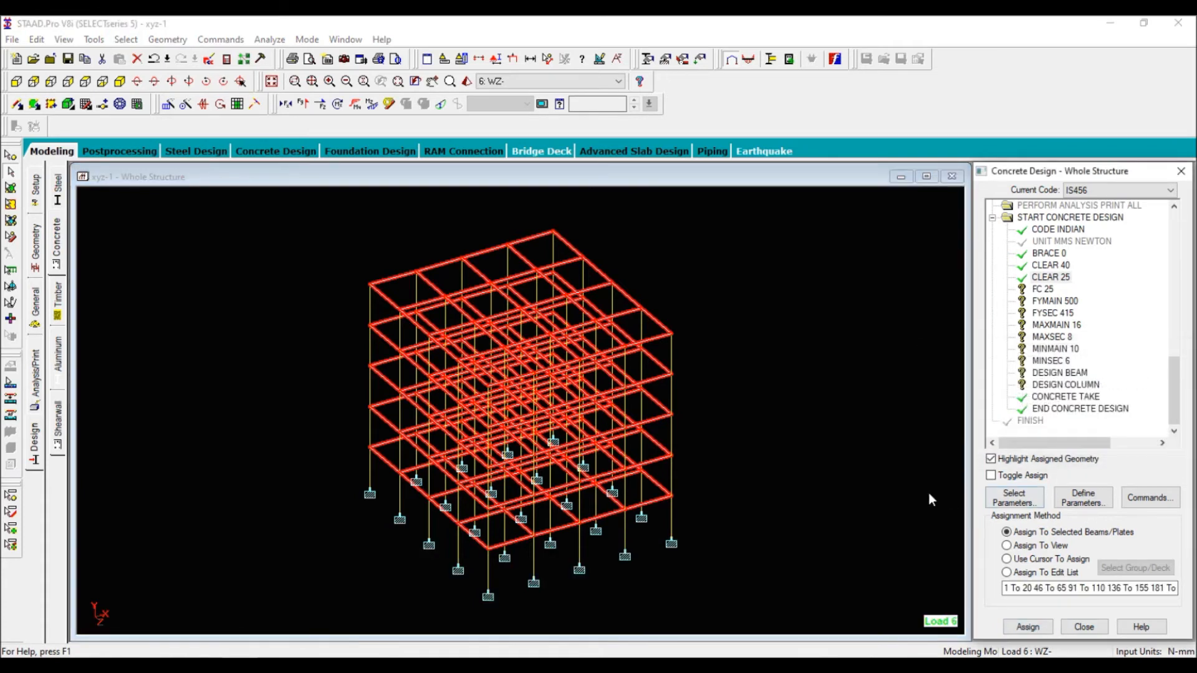
left_click(836, 494)
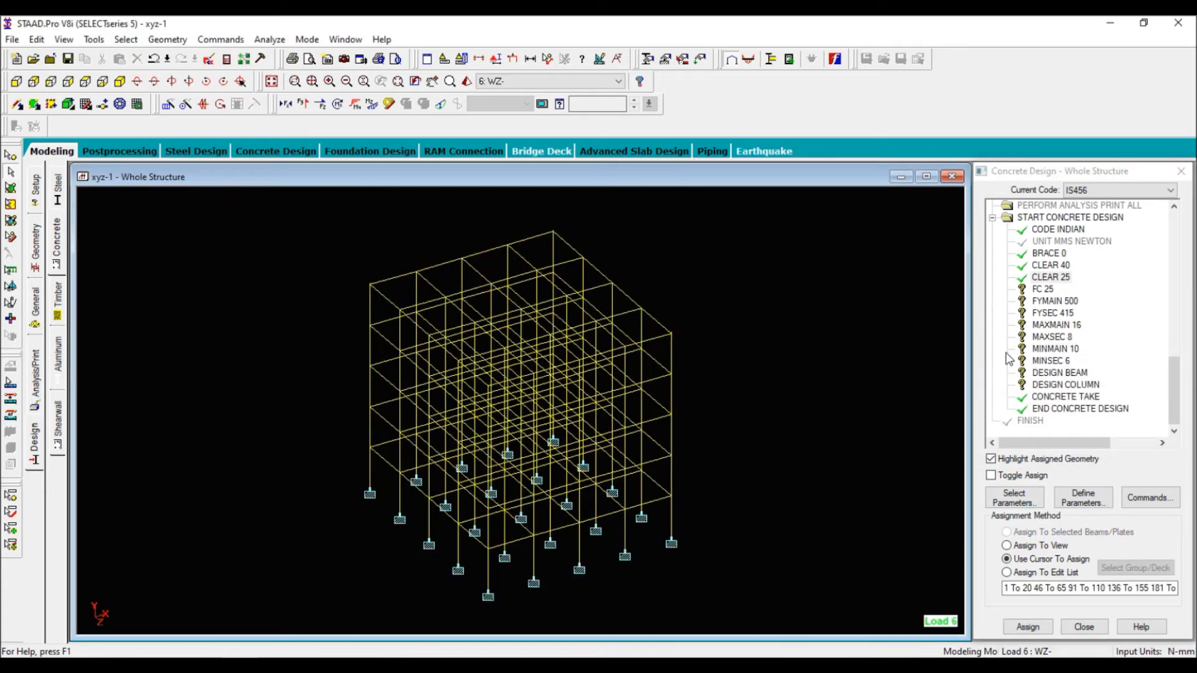
Assign the FC 25 concrete strength parameter to all members in view.
left_click(1040, 289)
left_click(1050, 547)
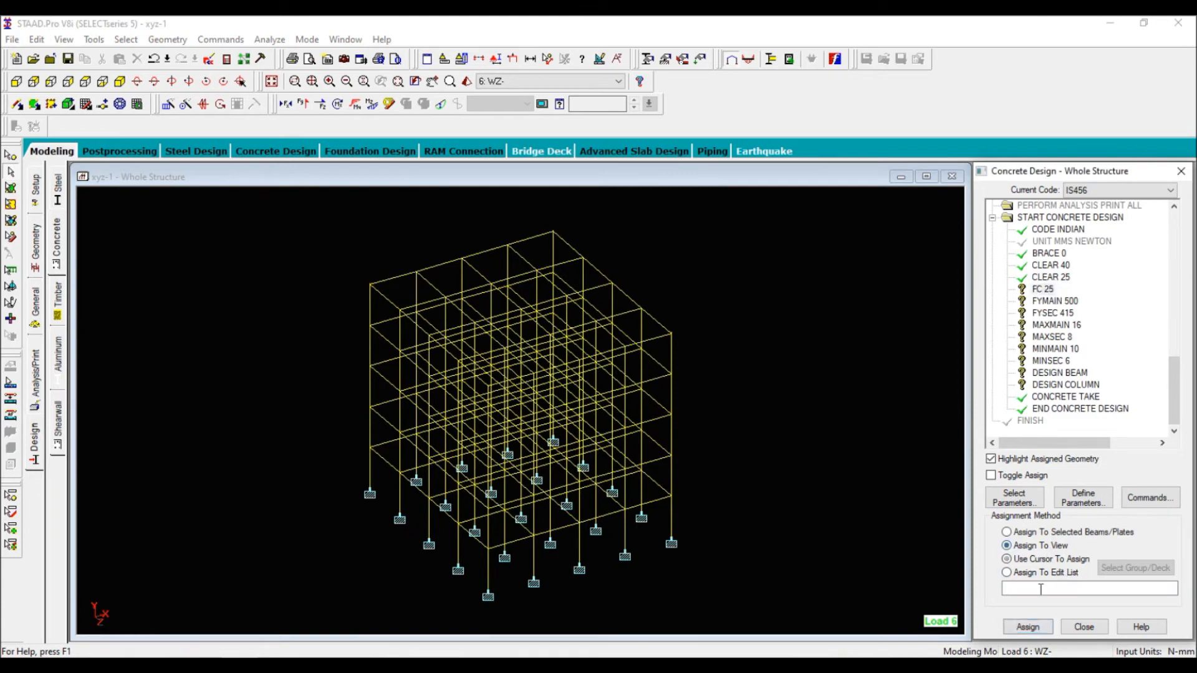
left_click(1028, 627)
left_click(1094, 440)
left_click(860, 455)
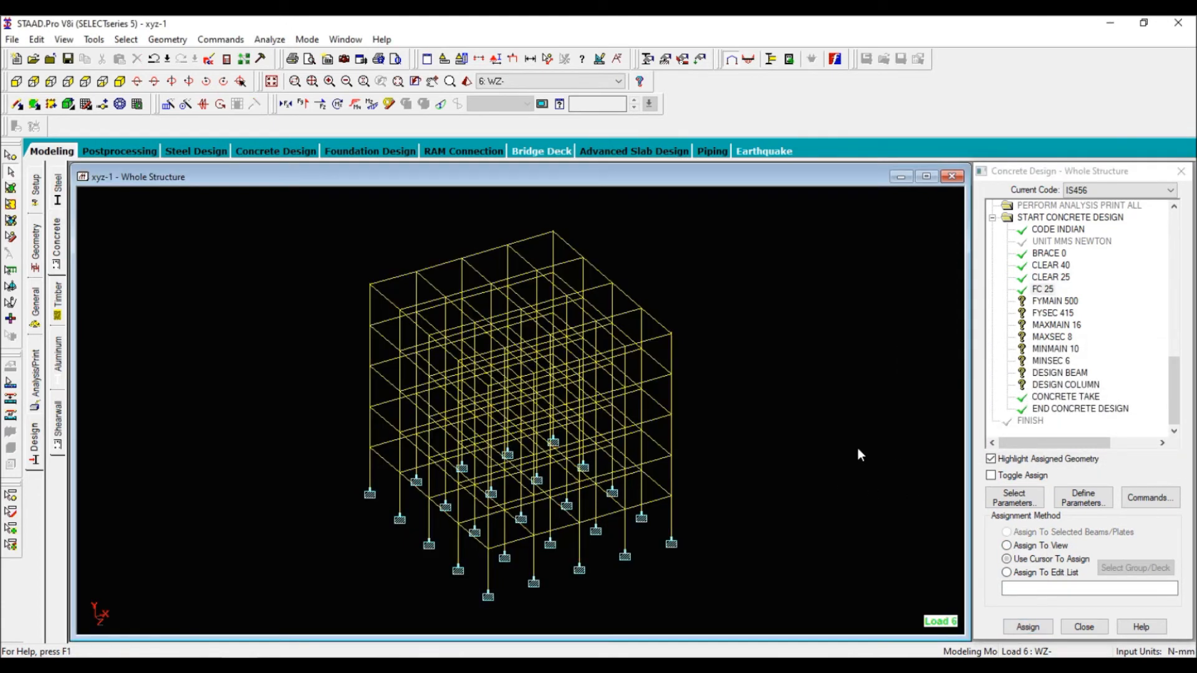
Assign the steel yield strength parameters FYMAIN 500 and FYSEC 415 to all members in view.
left_click(1057, 301)
left_click(1055, 546)
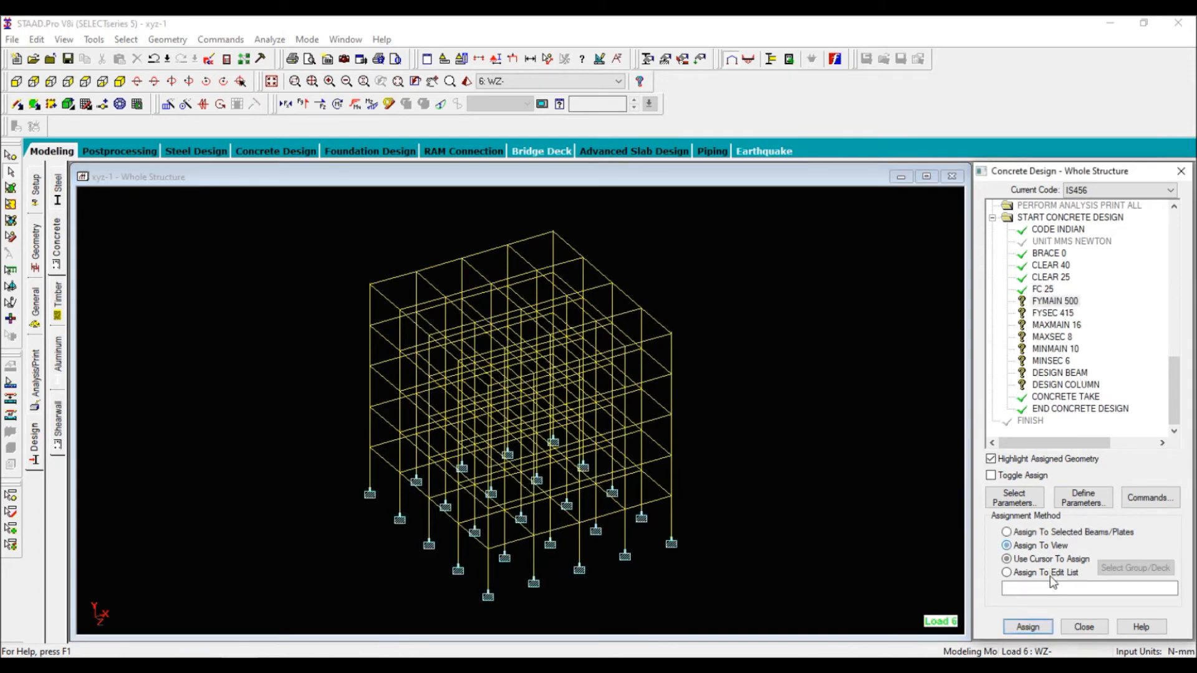
left_click(1028, 627)
left_click(1093, 439)
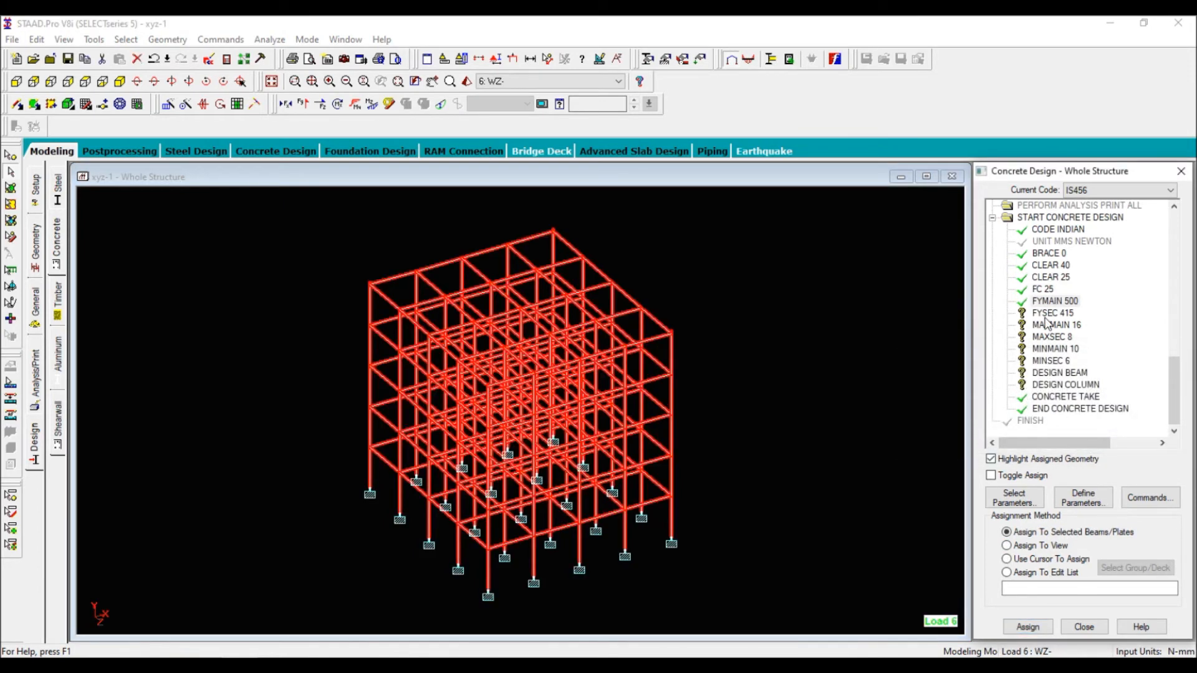
left_click(1052, 313)
left_click(1040, 545)
left_click(1037, 628)
left_click(1095, 438)
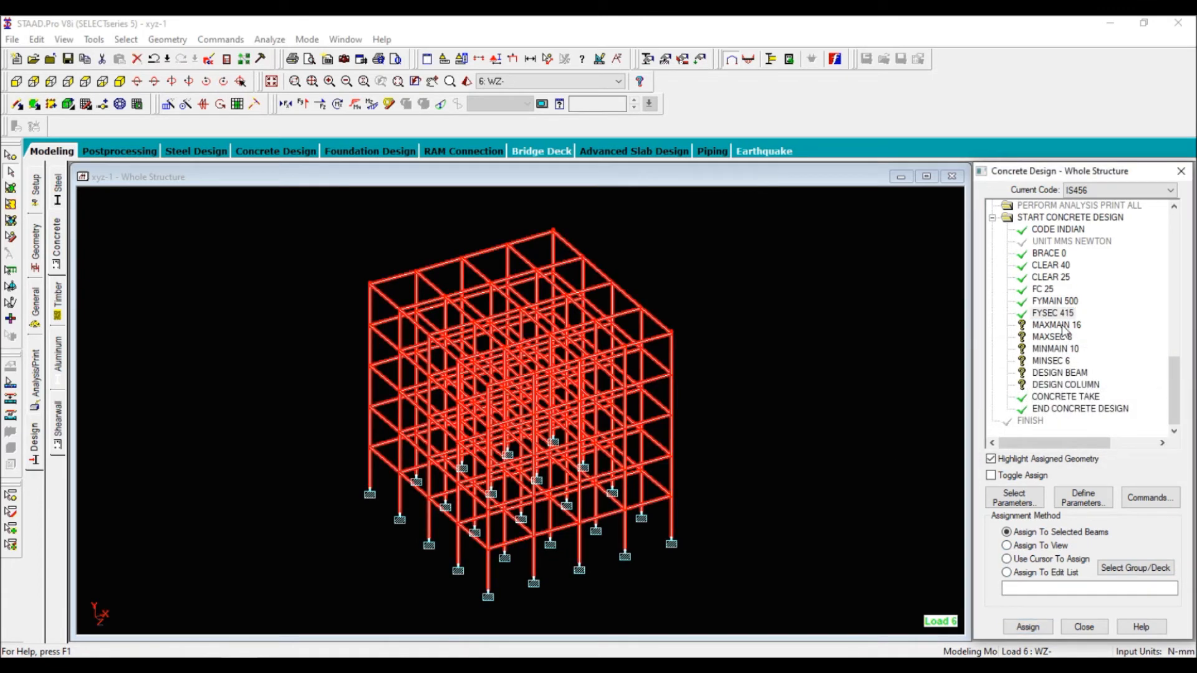
Assign the maximum bar size parameters MAXMAIN 16 and MAXSEC 8 to all members in view.
left_click(1060, 325)
left_click(1040, 546)
left_click(1045, 626)
left_click(1095, 443)
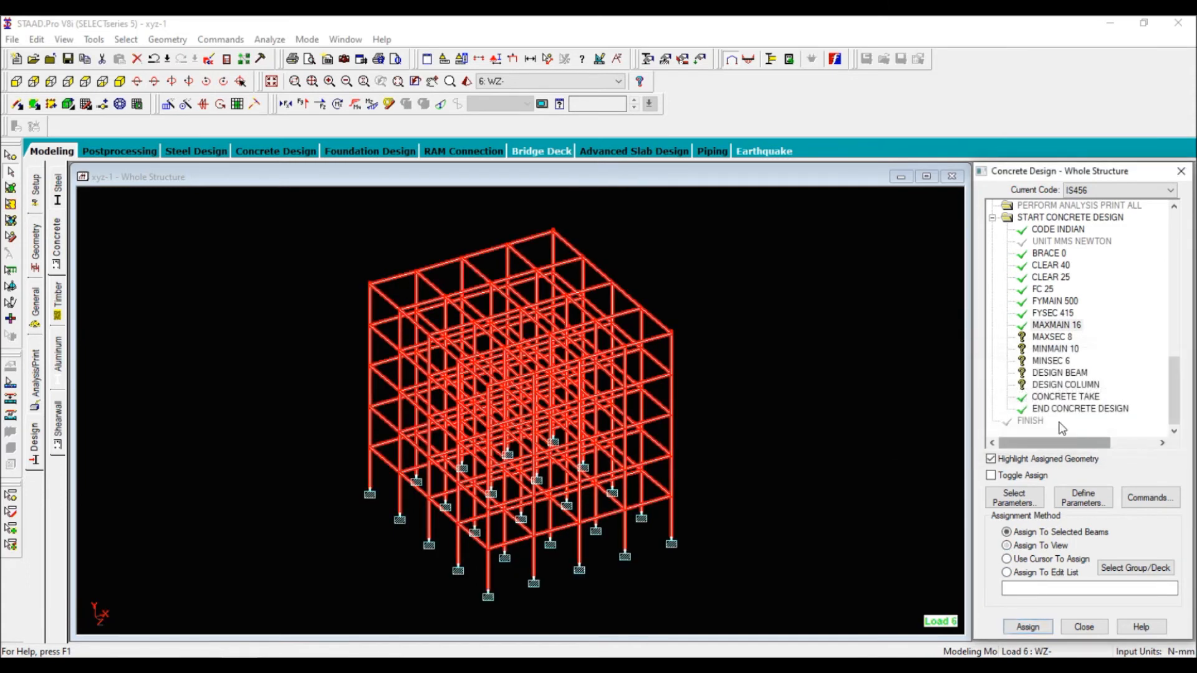
left_click(1051, 338)
left_click(1068, 560)
left_click(1061, 547)
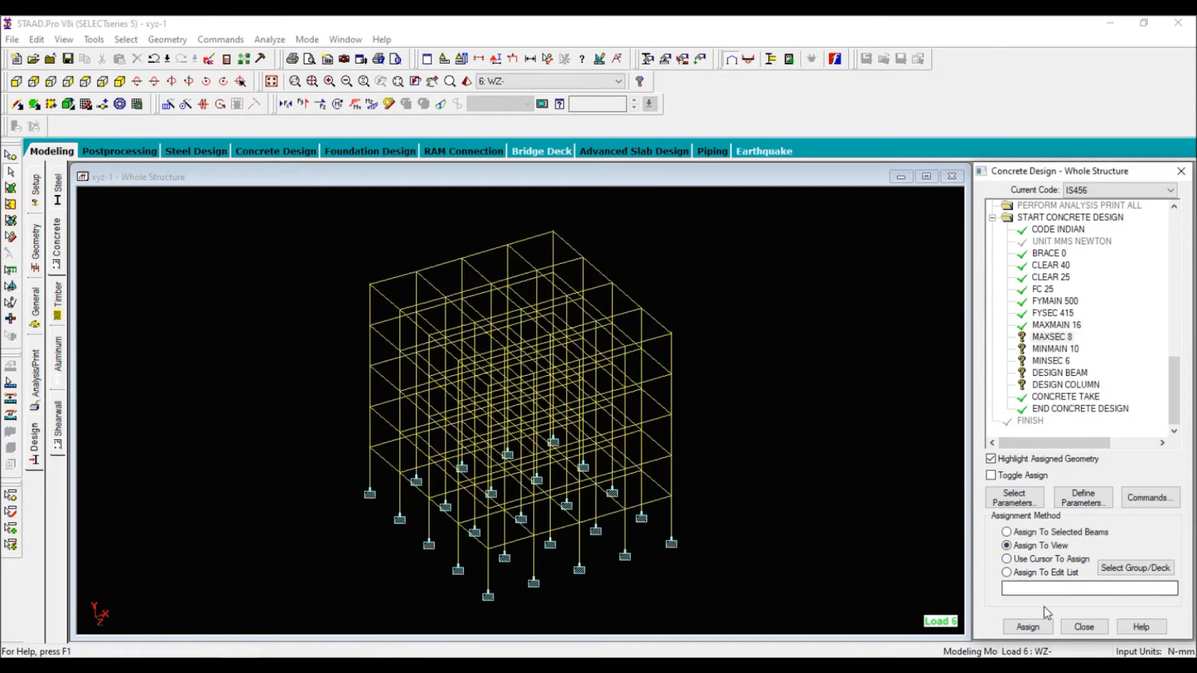
left_click(1039, 628)
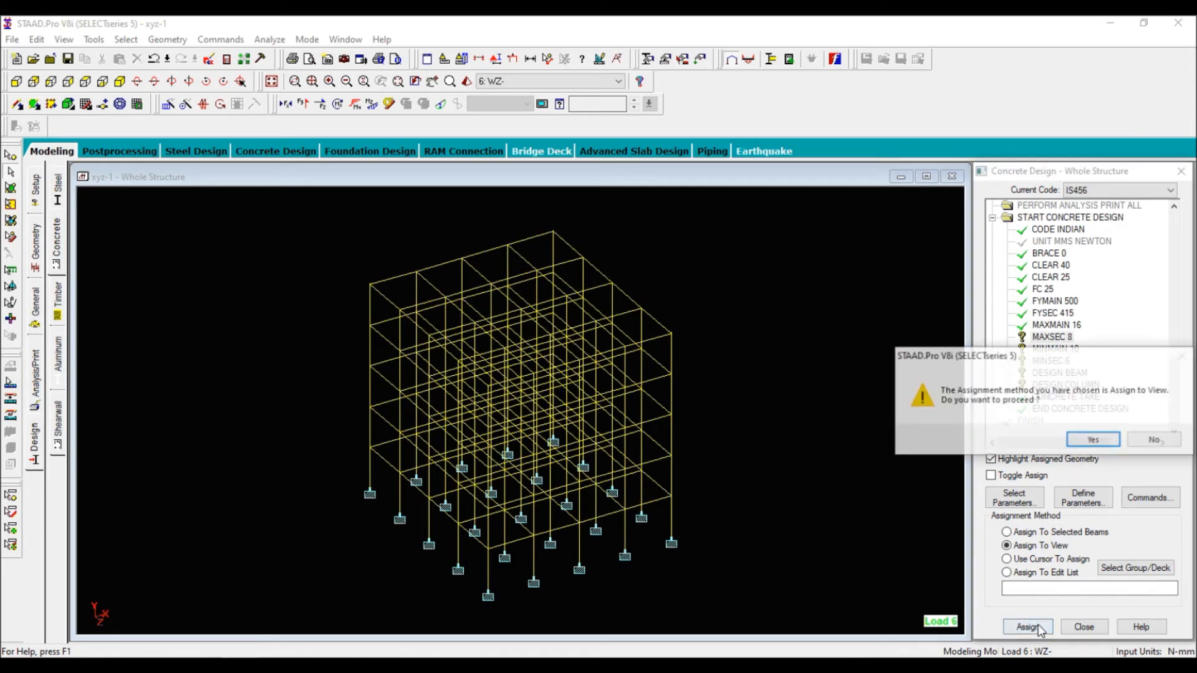
left_click(1095, 438)
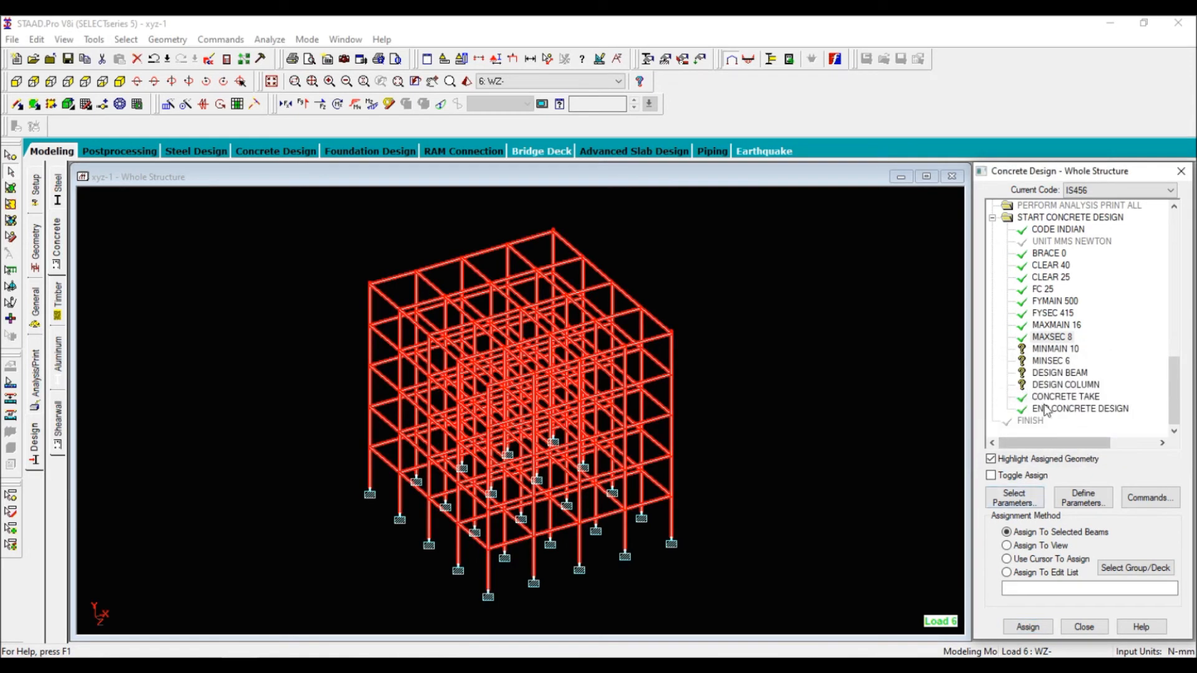
Assign the MINMAIN 10 minimum main bar size parameter to all members in view.
left_click(1051, 351)
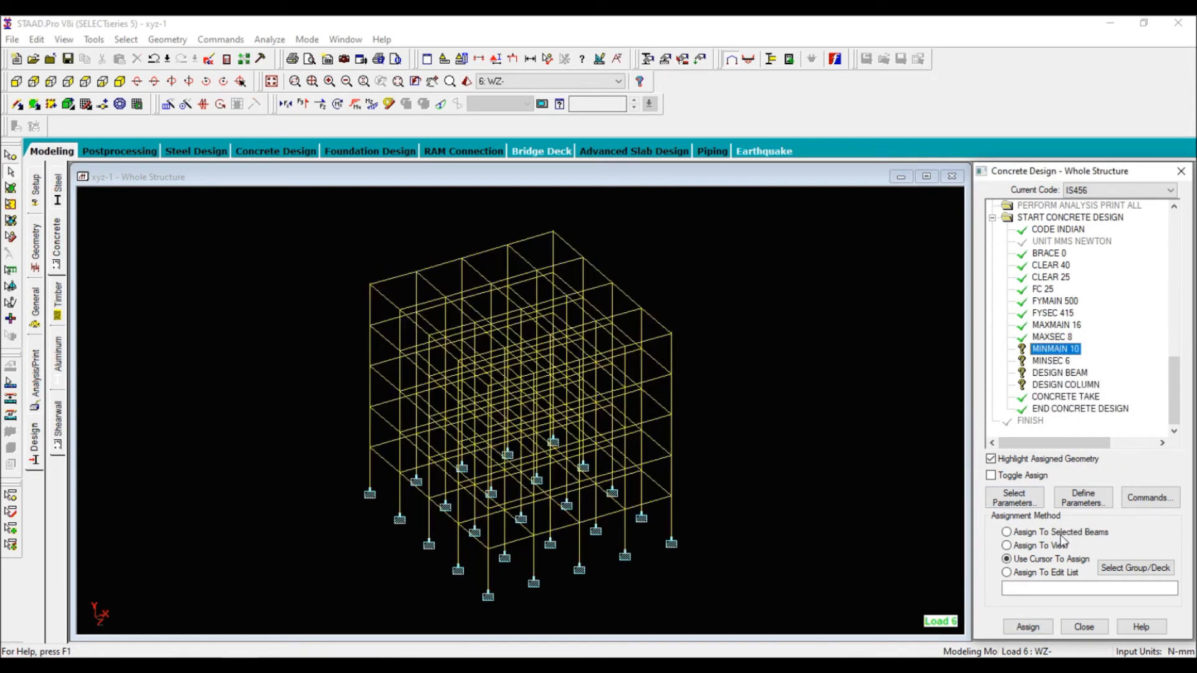
left_click(1053, 547)
left_click(1046, 626)
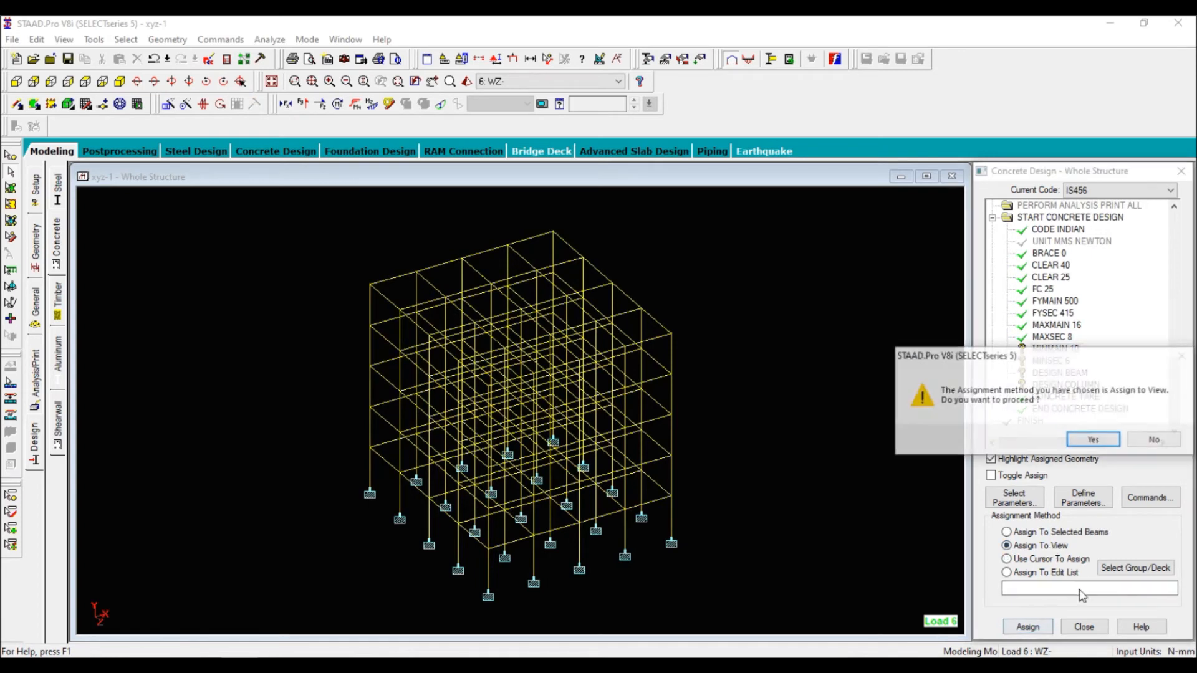
left_click(1094, 438)
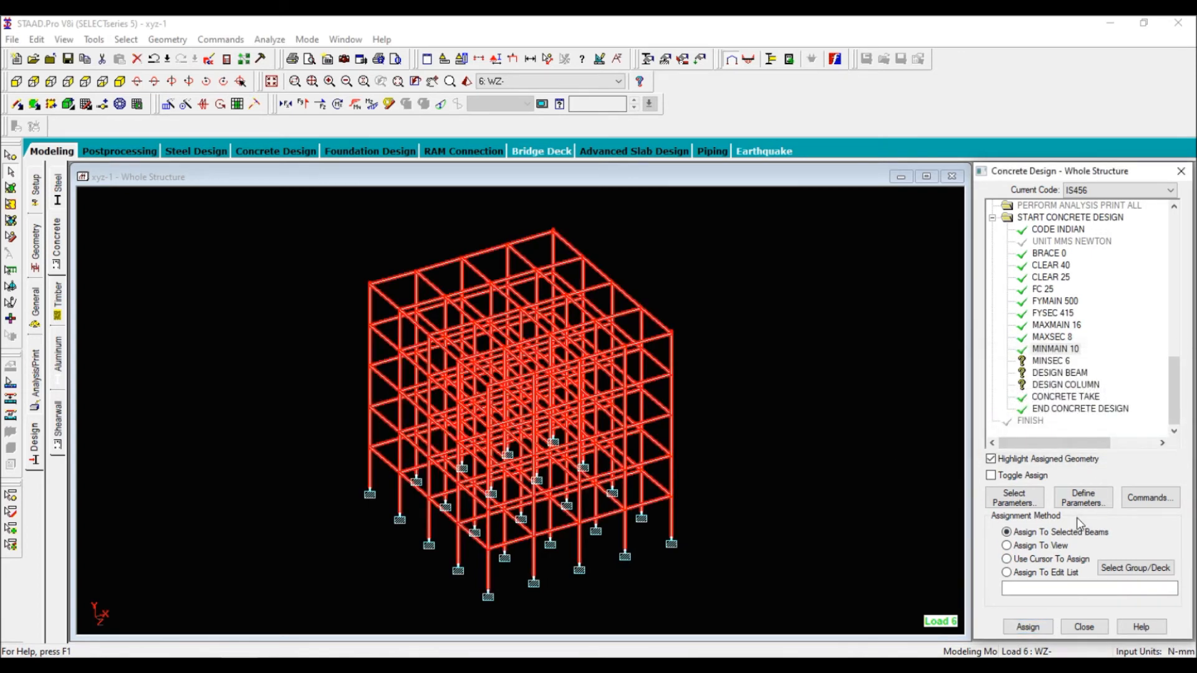
left_click(1052, 361)
left_click(1022, 559)
left_click(1048, 627)
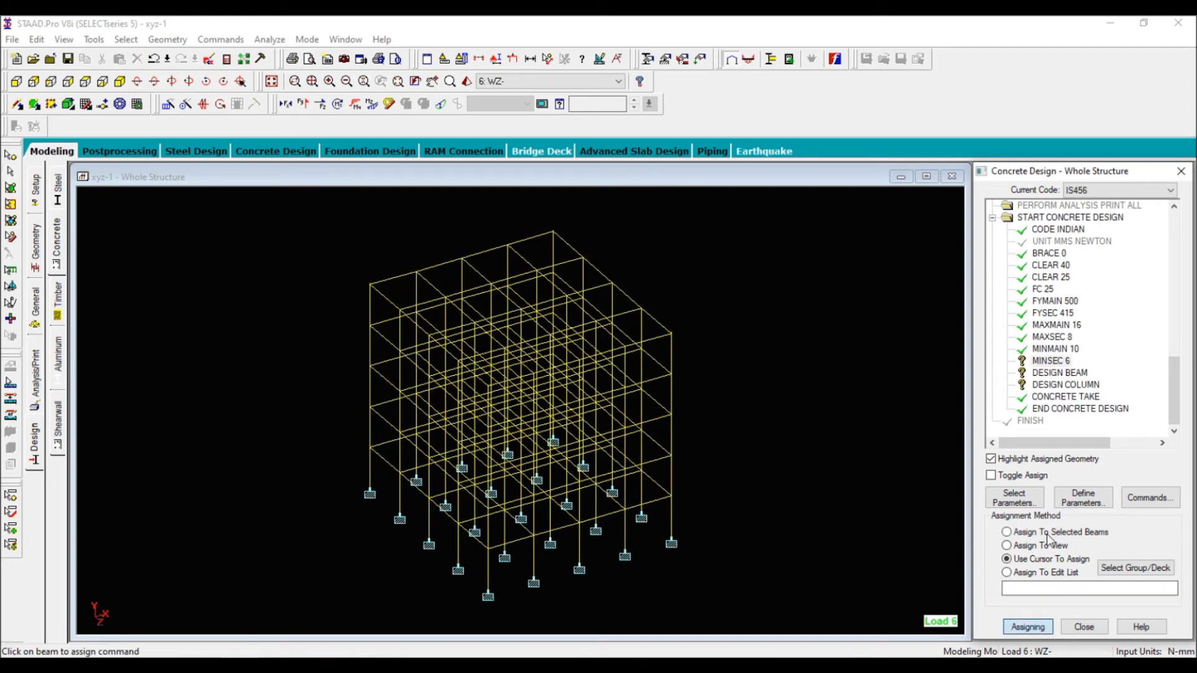
left_click(1142, 439)
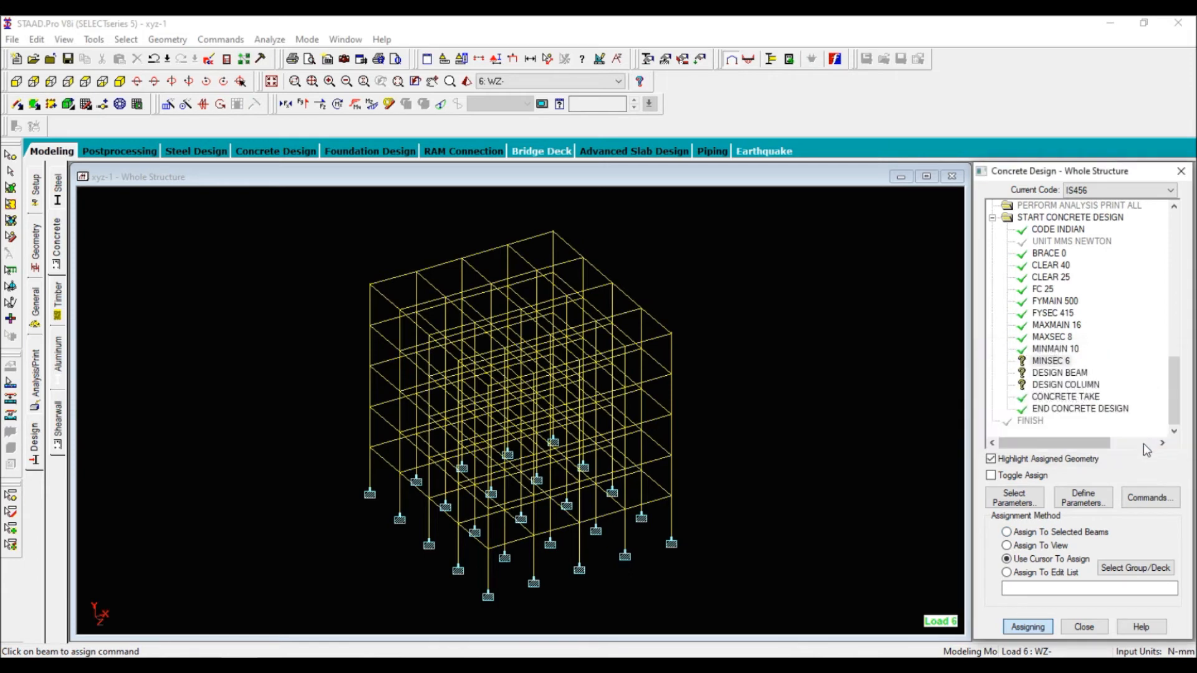
Assign the MINSEC 6 minimum secondary bar size parameter to all members in view.
left_click(1048, 547)
left_click(1052, 361)
left_click(1029, 627)
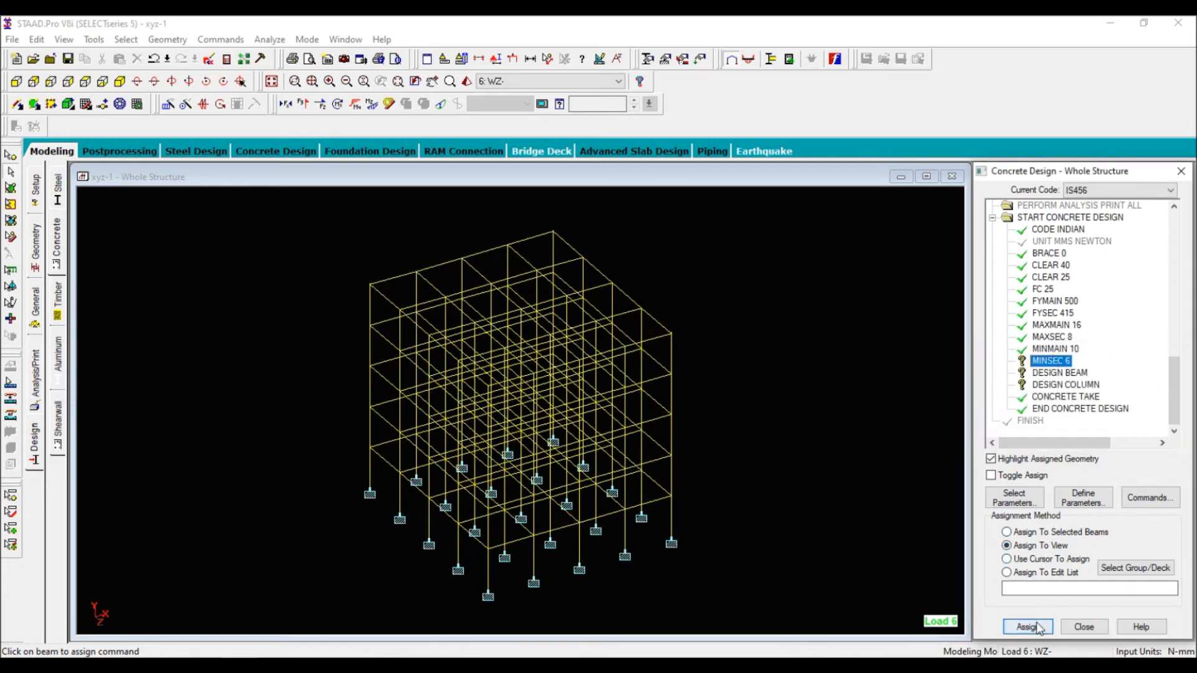
left_click(1088, 440)
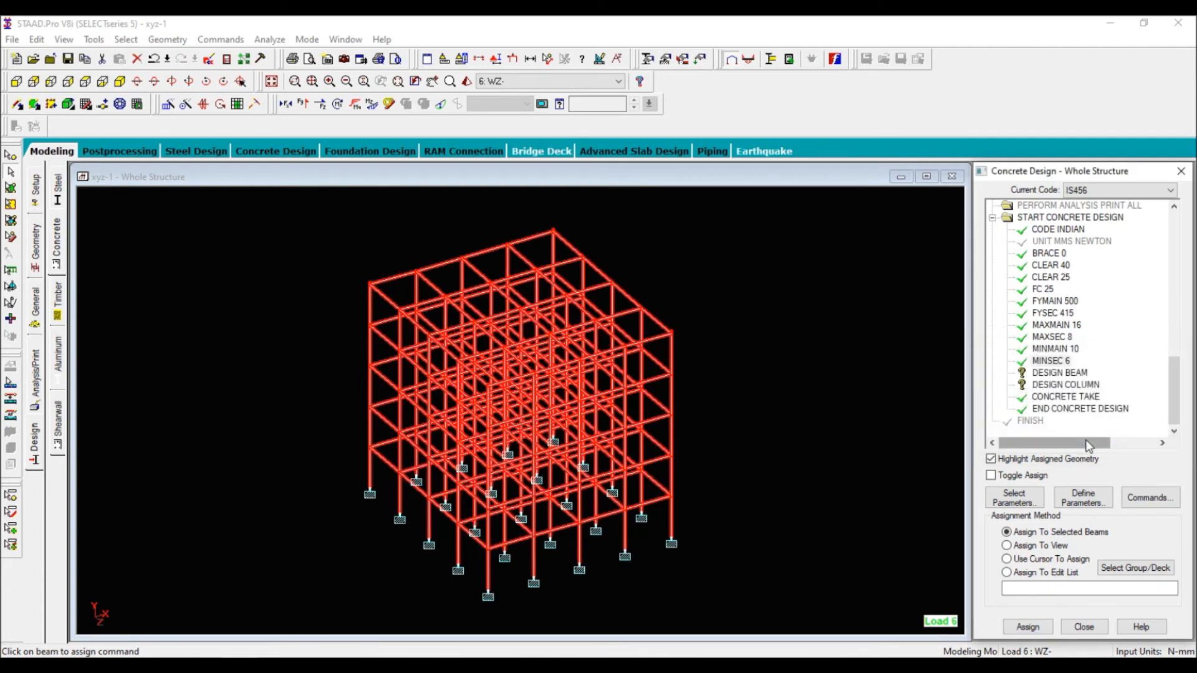
Assign the DESIGN BEAM command to all beams parallel to the X and Z axes.
left_click(1068, 373)
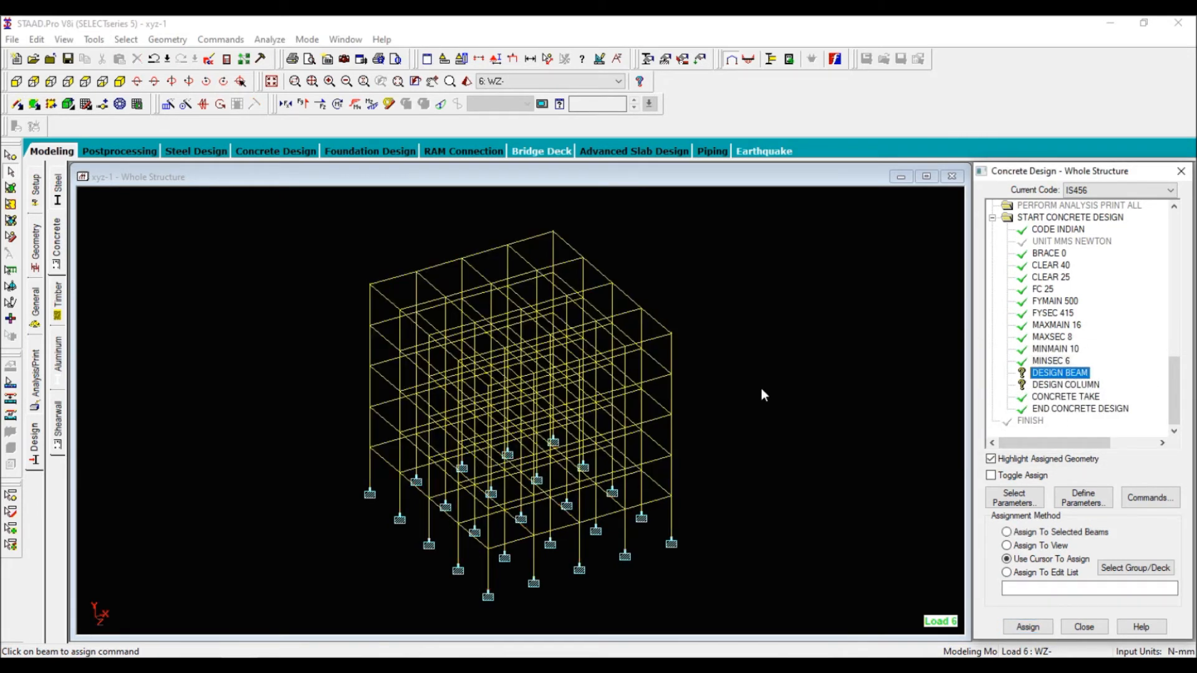
left_click(125, 39)
mouse_move(215, 307)
left_click(305, 305)
left_click(125, 39)
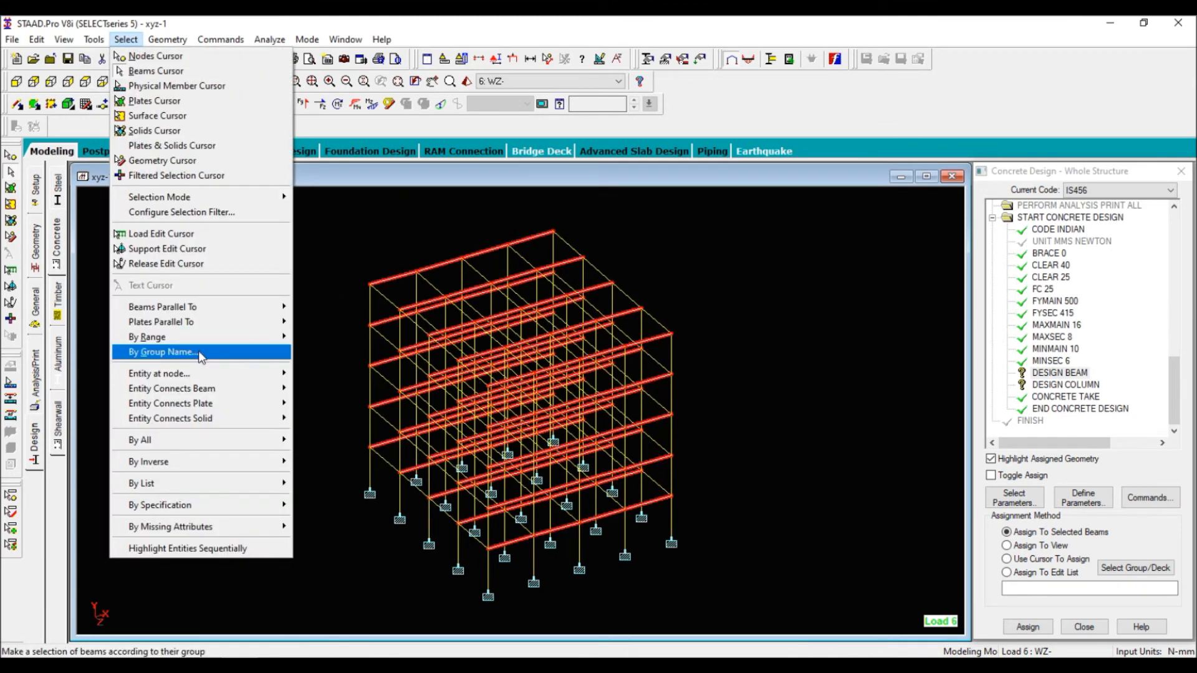
mouse_move(237, 307)
left_click(311, 337)
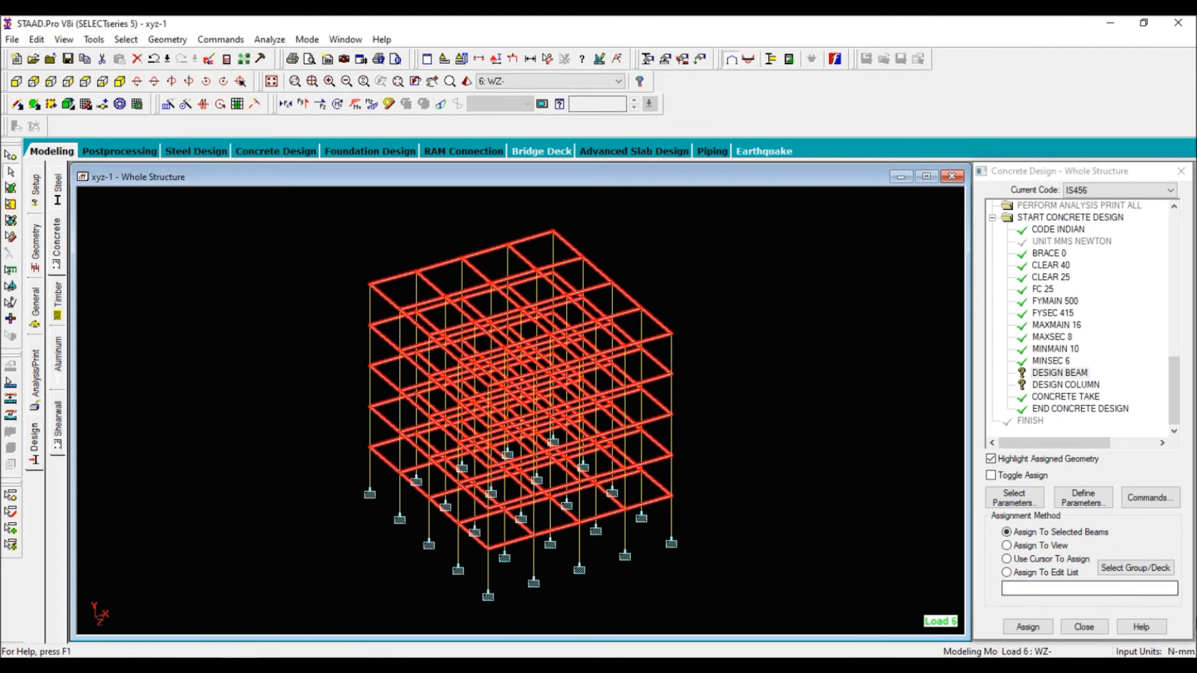
left_click(1029, 627)
left_click(1099, 446)
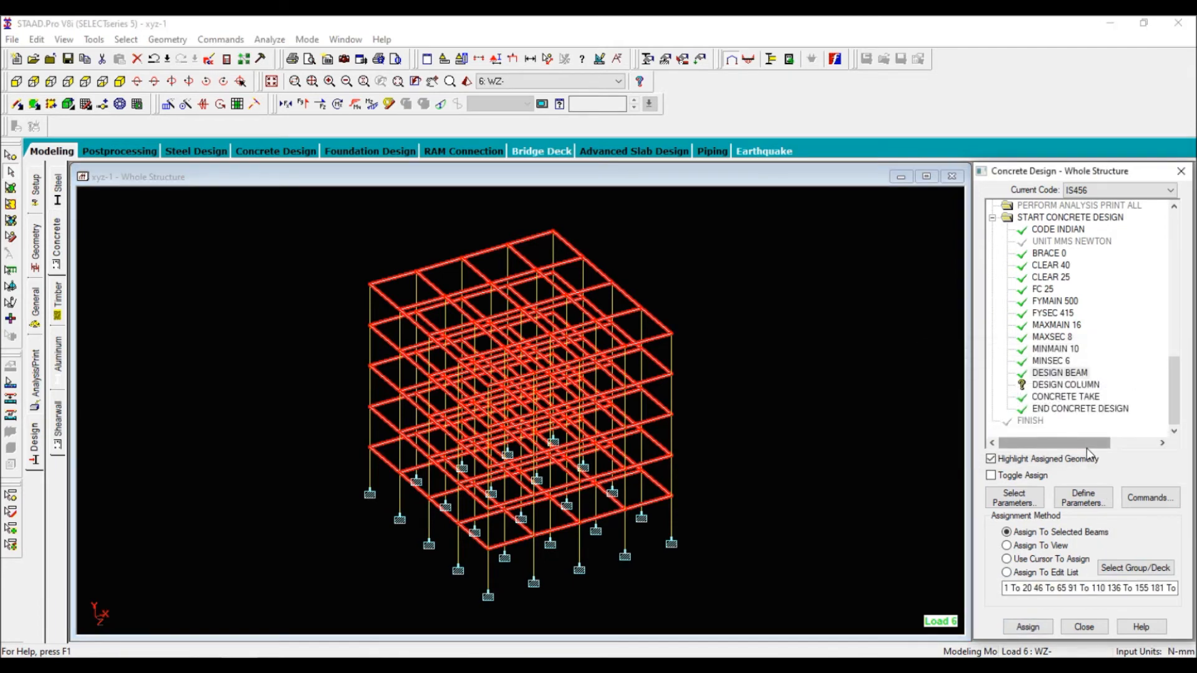
Assign the DESIGN COLUMN command to all members parallel to the Y axis.
left_click(1063, 385)
left_click(116, 39)
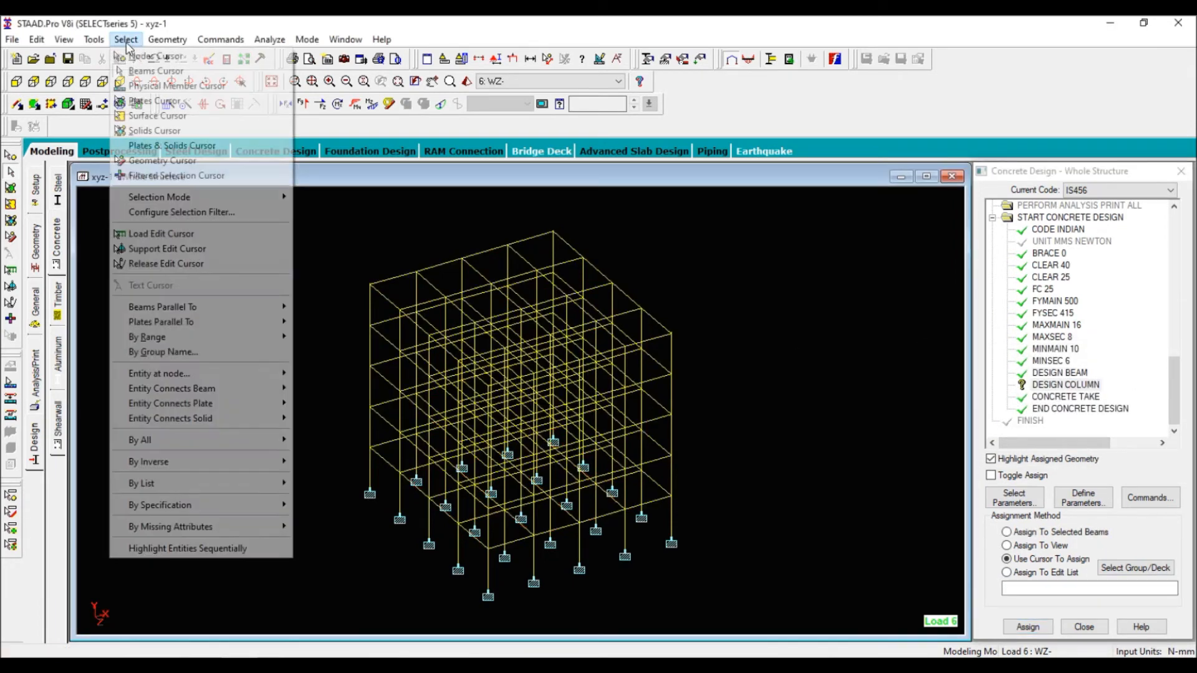
mouse_move(240, 312)
left_click(312, 328)
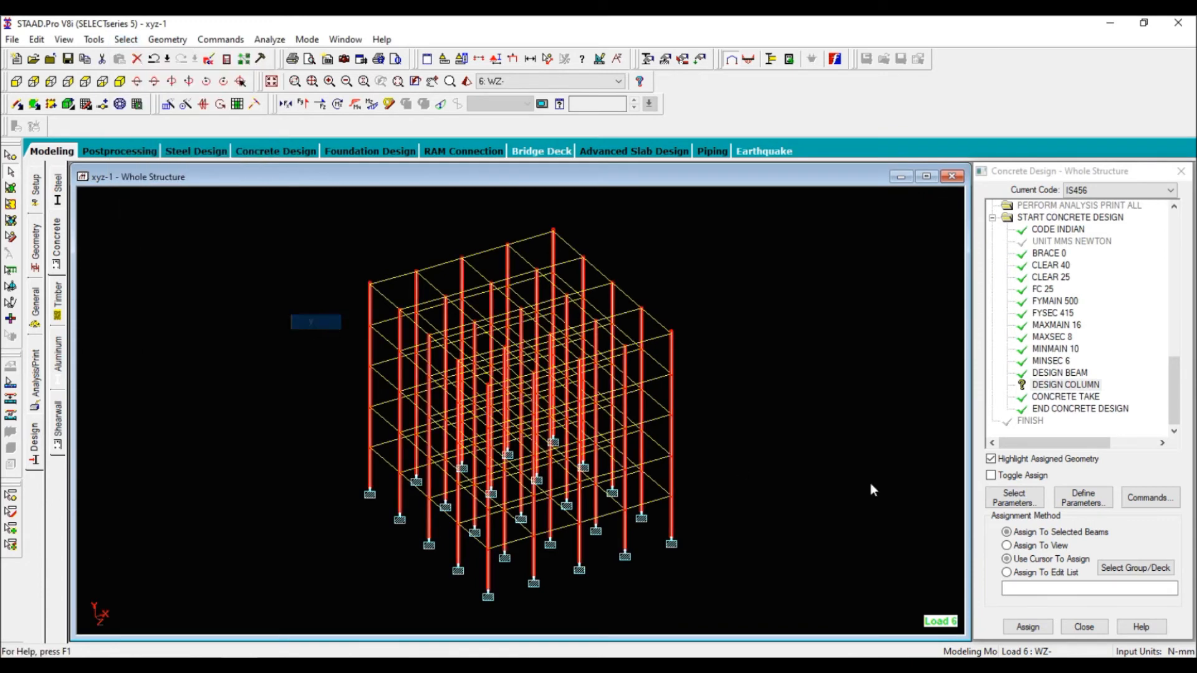
left_click(1030, 627)
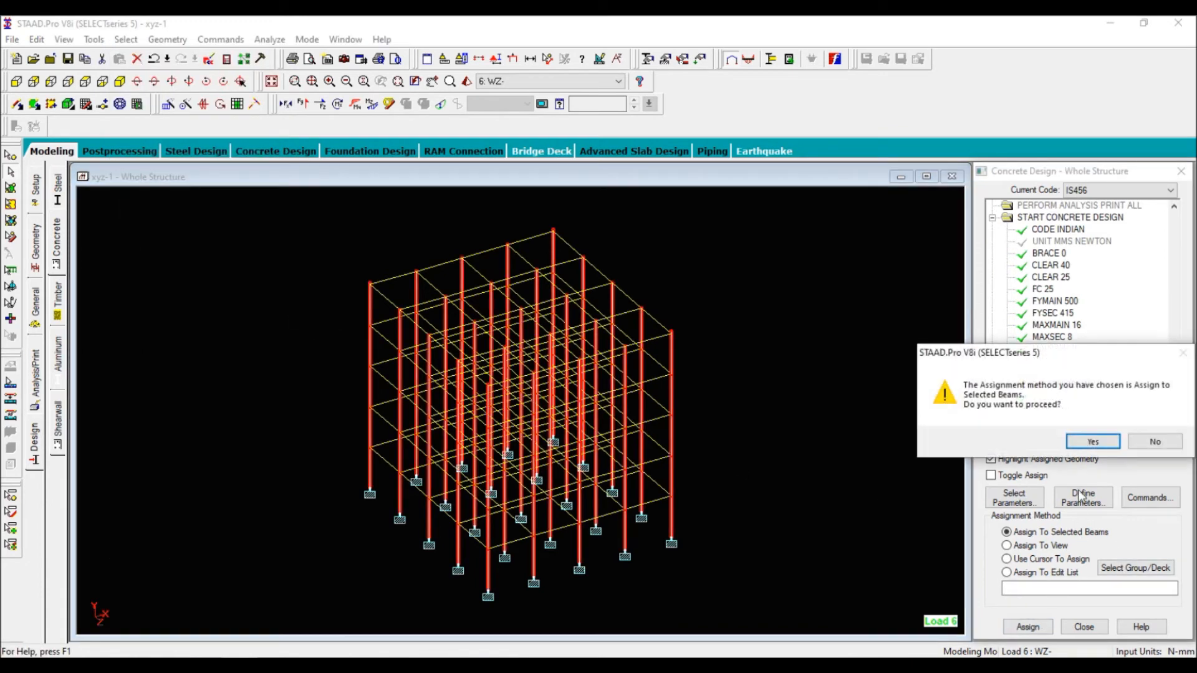
left_click(1098, 443)
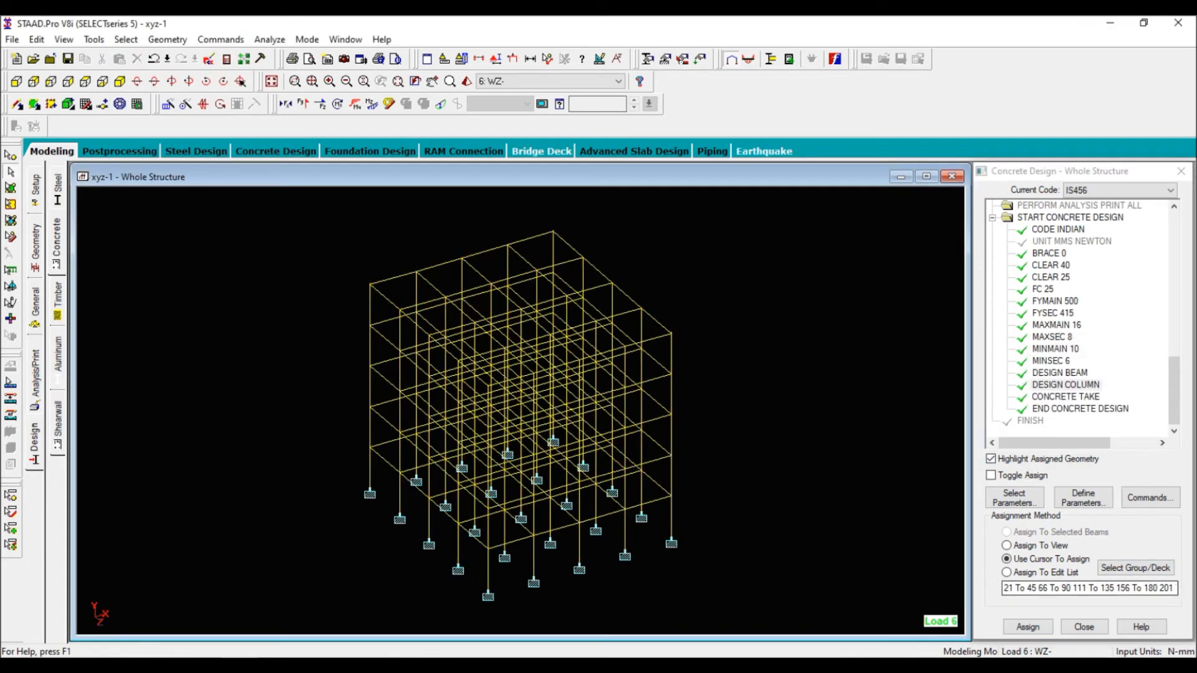
Add a Perform Analysis command with the All print option.
scroll(480, 549, "up", 3)
middle_click_drag(528, 551, 499, 519)
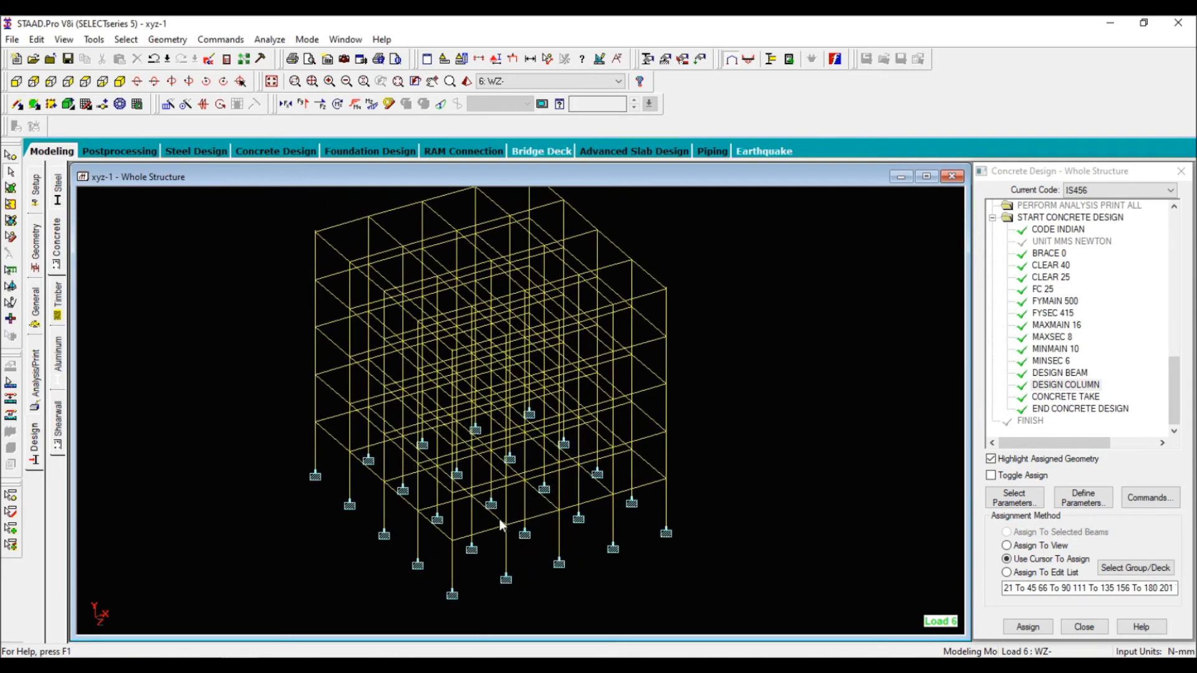
left_click(36, 382)
left_click(525, 383)
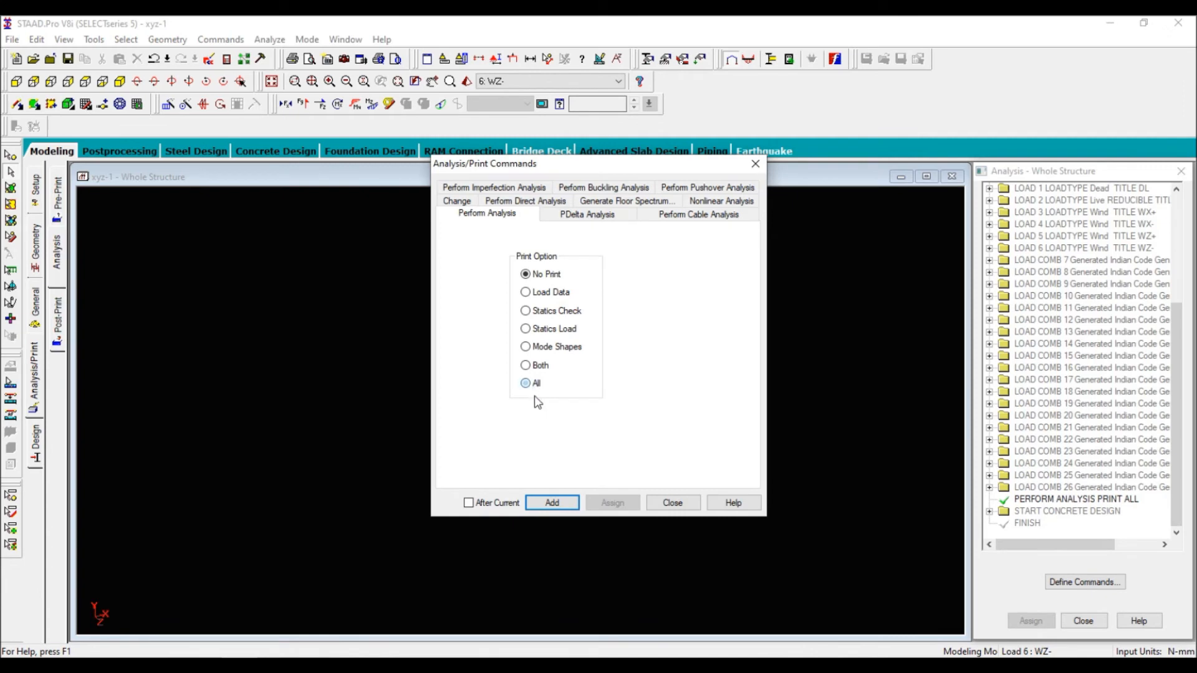
left_click(552, 503)
left_click(673, 503)
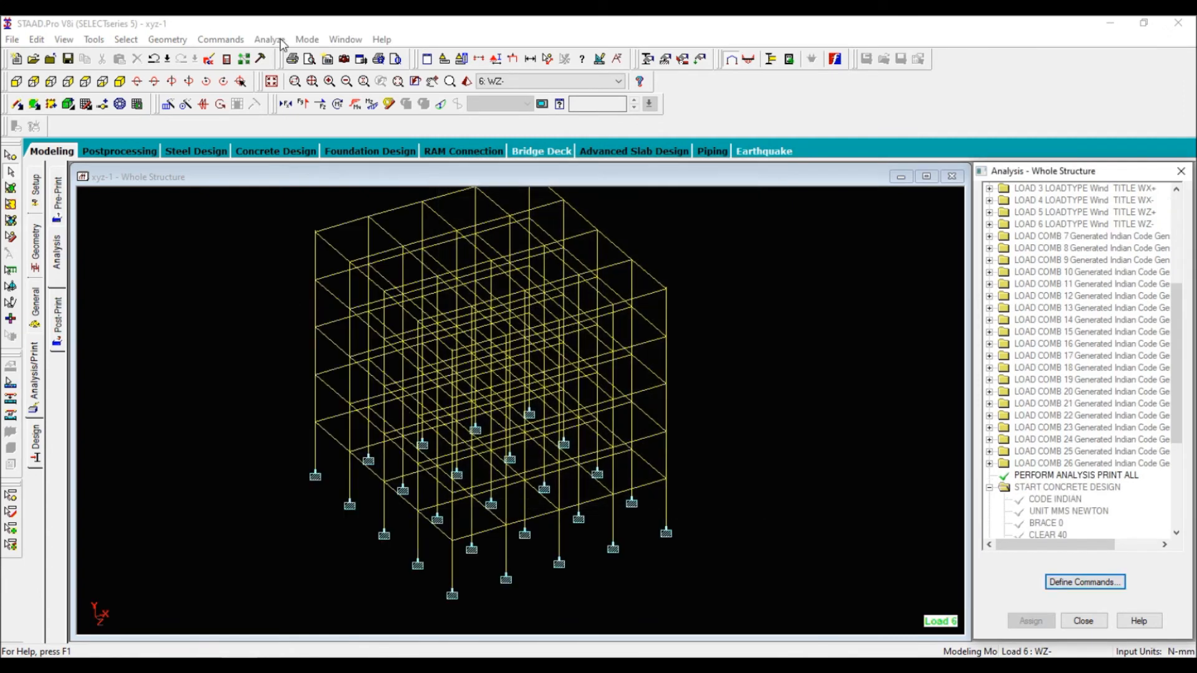
Run the analysis with the modified structure saved, and view the output file.
left_click(270, 39)
left_click(296, 51)
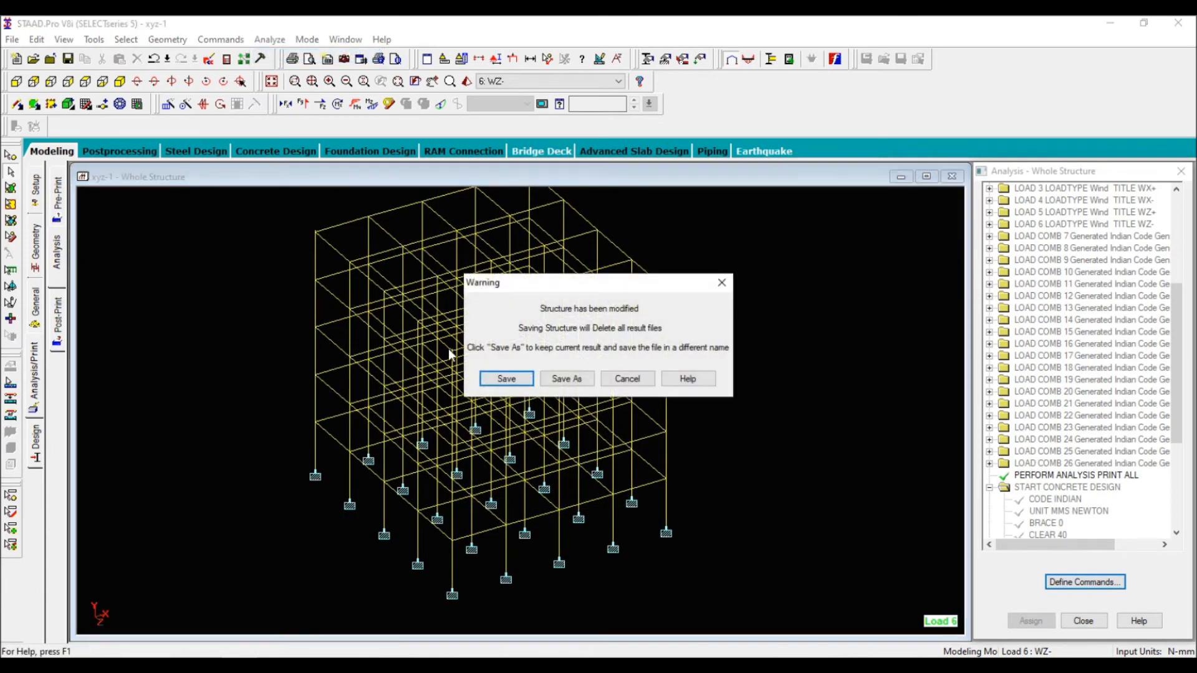
left_click(505, 378)
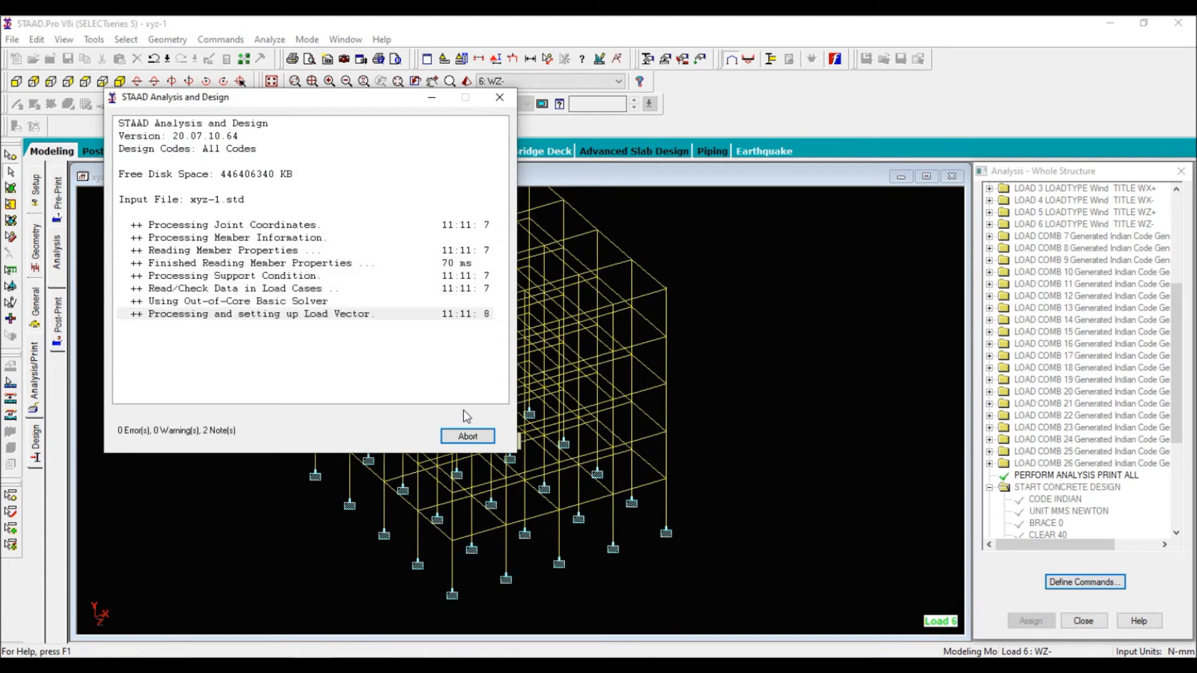
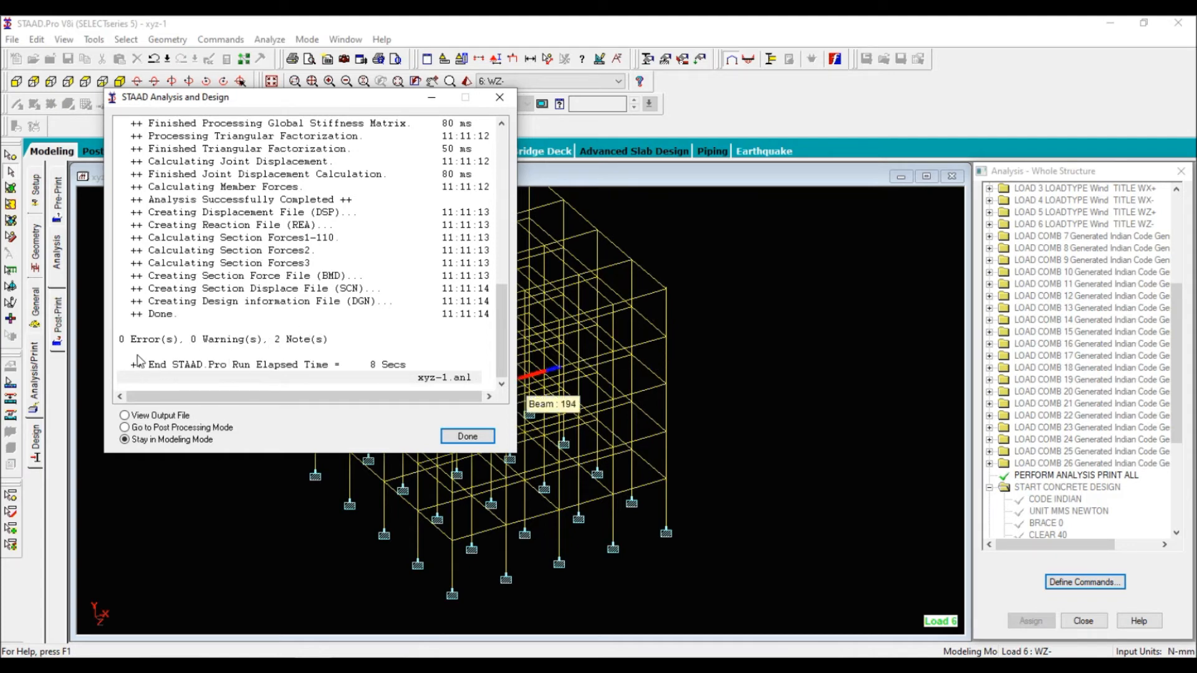
left_click(163, 416)
left_click(464, 436)
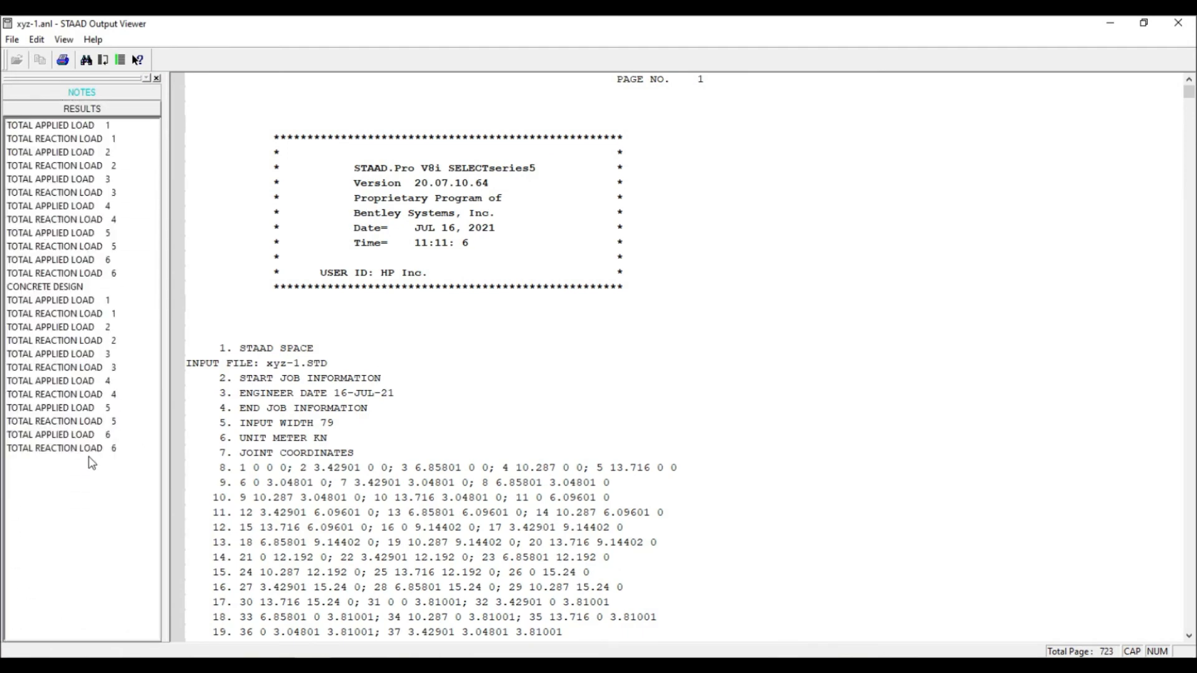
Examine the reinforcement and shear design results of the beams in the output file's concrete design section.
left_click(46, 287)
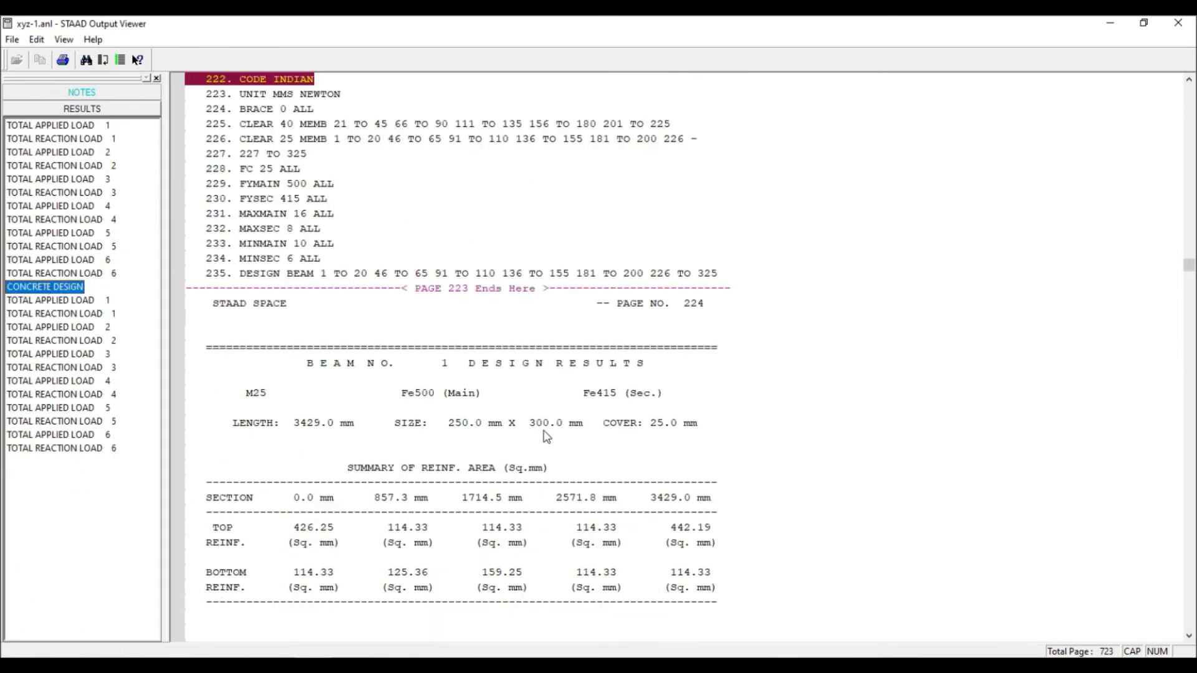
scroll(547, 437, "down", 6)
scroll(547, 436, "down", 3)
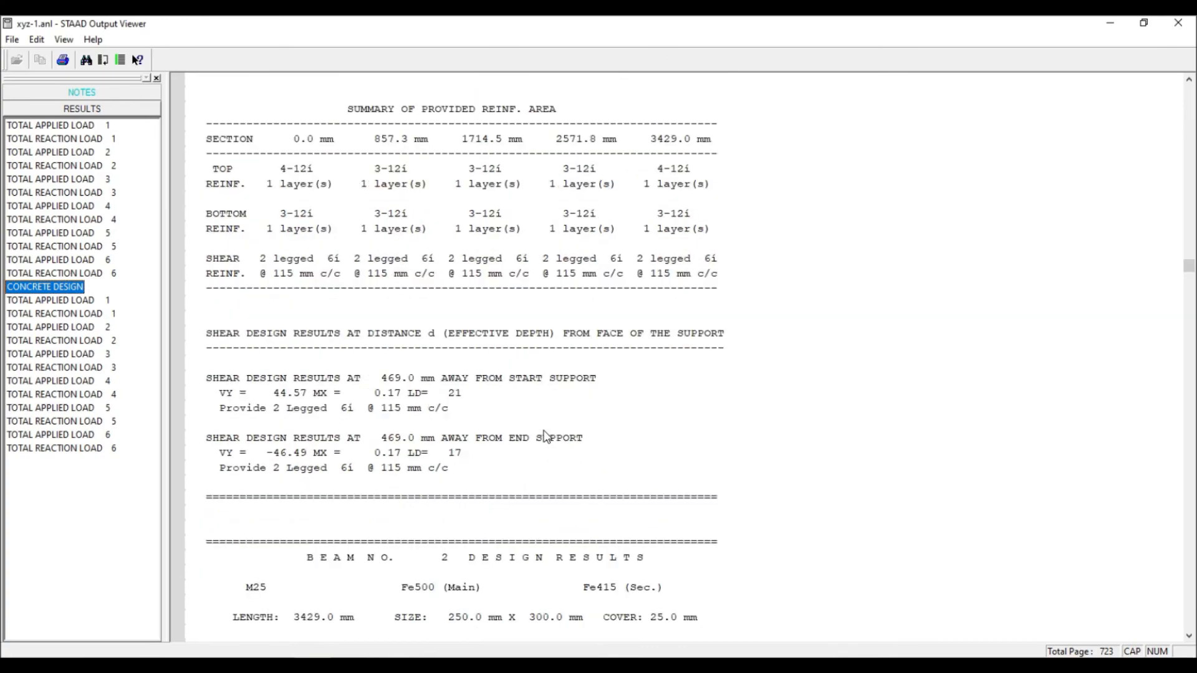
scroll(426, 343, "down", 4)
scroll(426, 343, "down", 20)
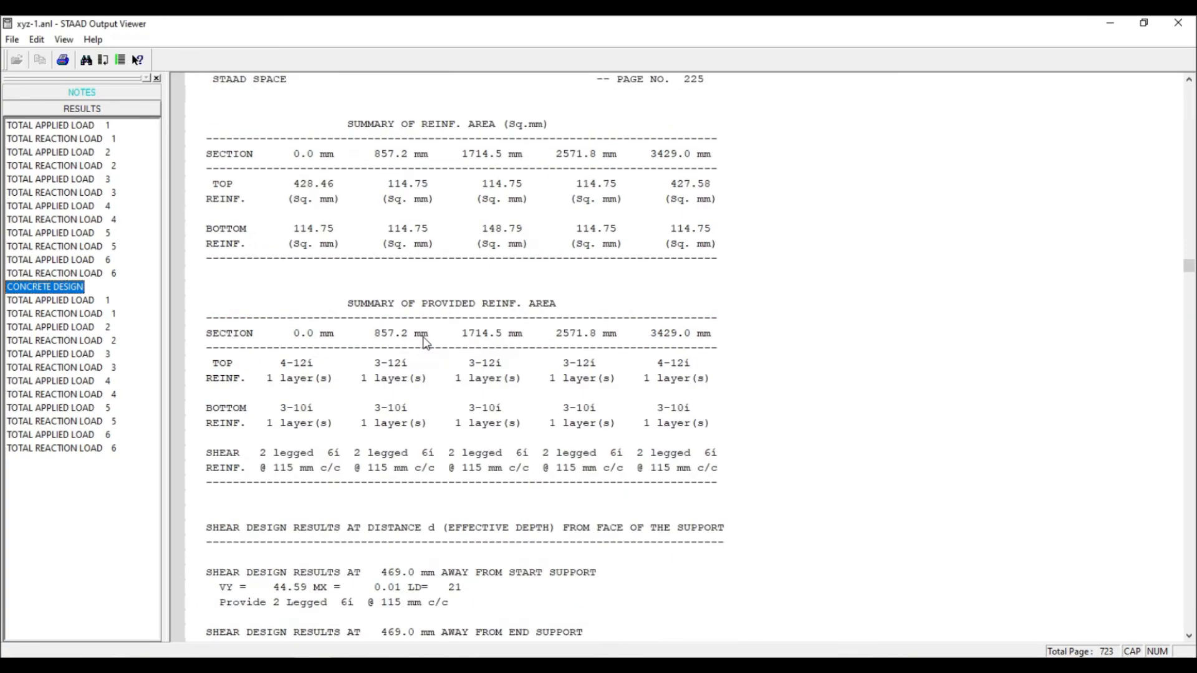
scroll(426, 342, "down", 15)
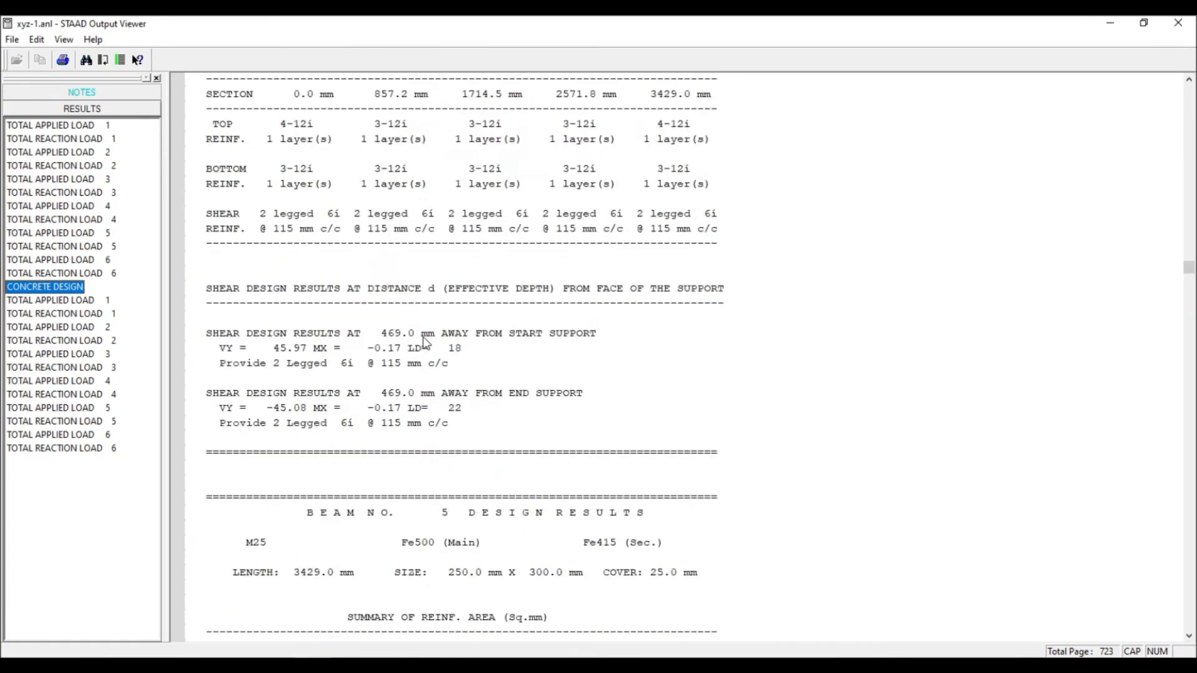
Examine the column design results for main and tie reinforcement, and close the output file.
left_click_drag(1189, 274, 1194, 453)
scroll(625, 408, "up", 3)
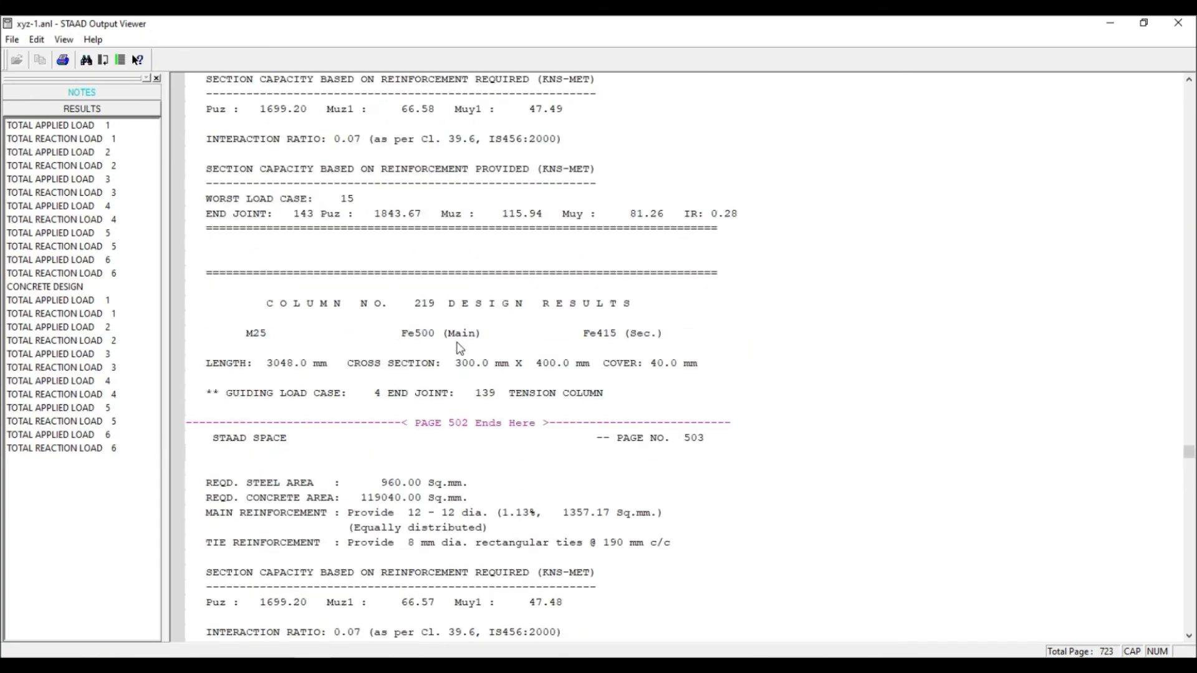
scroll(449, 347, "down", 2)
scroll(457, 403, "down", 2)
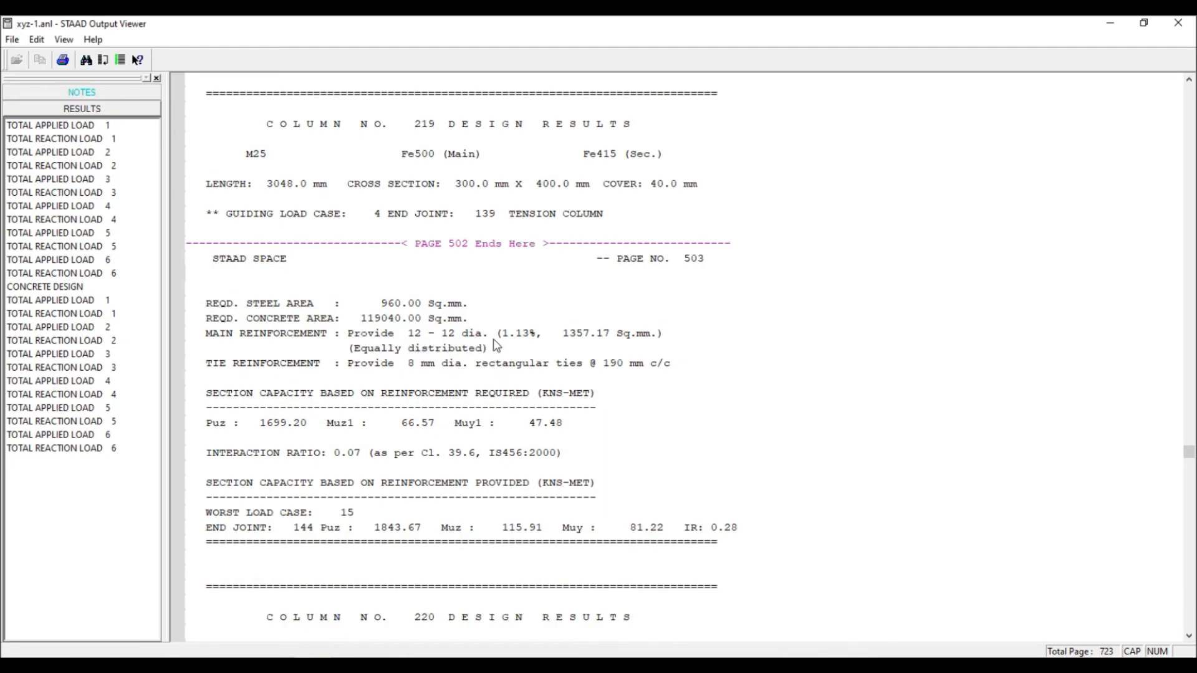
scroll(495, 345, "down", 2)
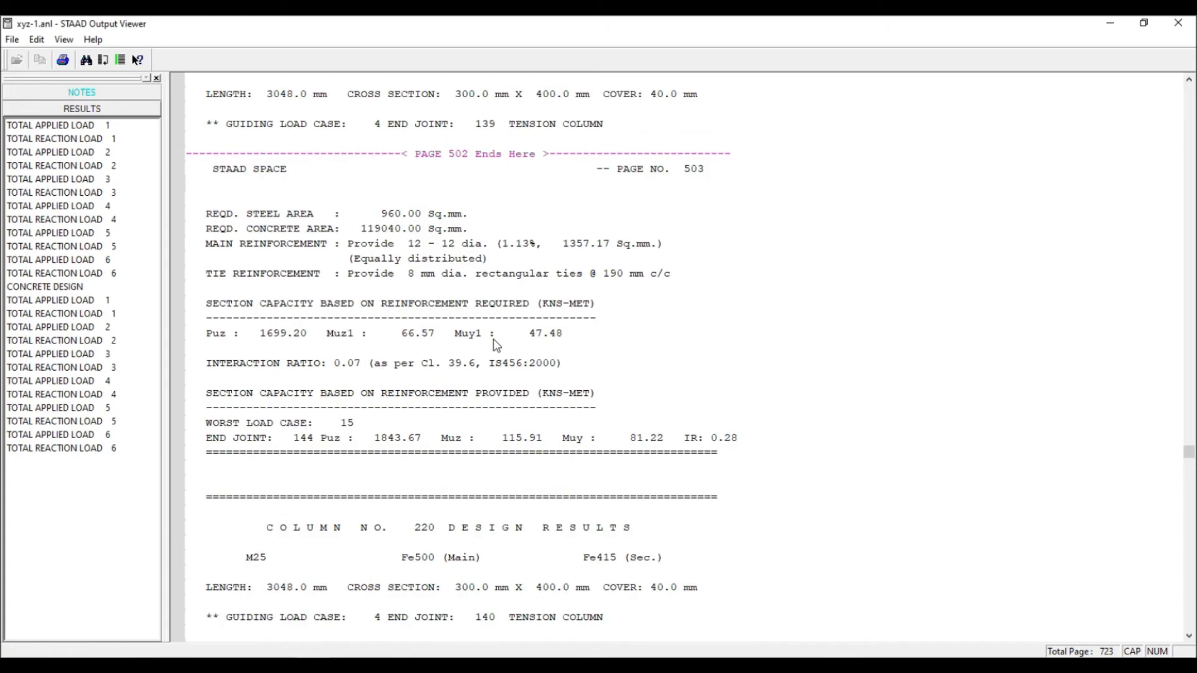
scroll(496, 345, "down", 8)
scroll(482, 353, "down", 5)
left_click(1178, 24)
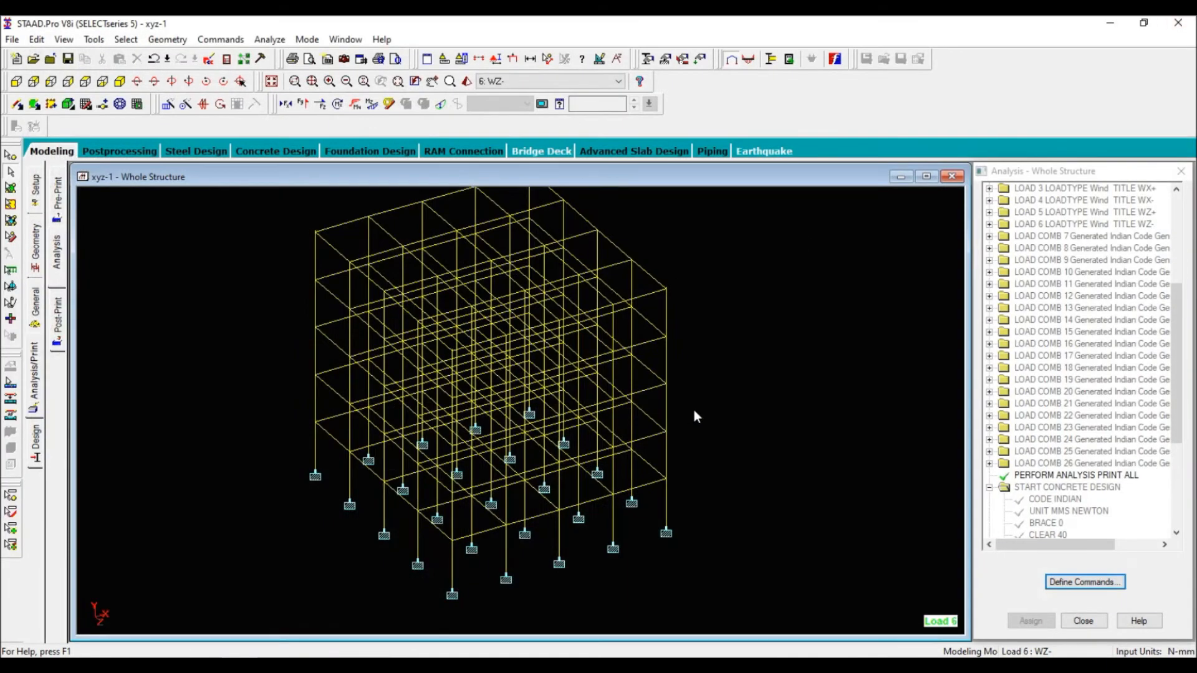
Inspect the concrete design details and bar layout of the ground-storey corner column, beam 205.
scroll(689, 499, "up", 1)
double_click(681, 514)
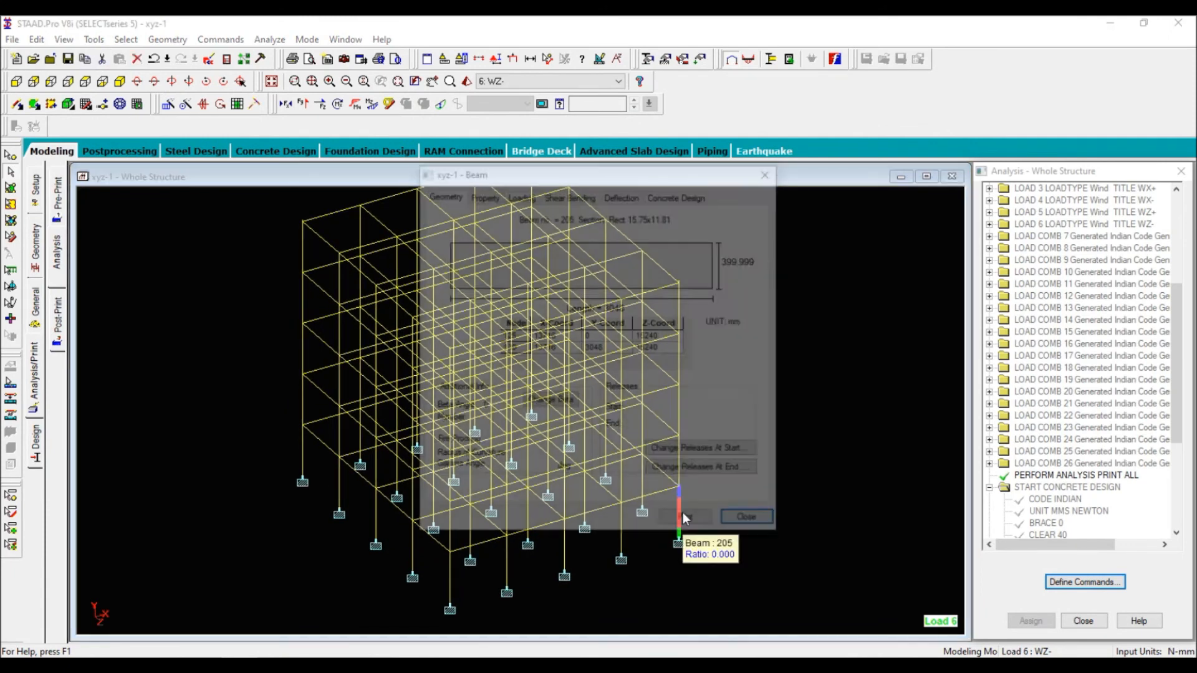
left_click(679, 193)
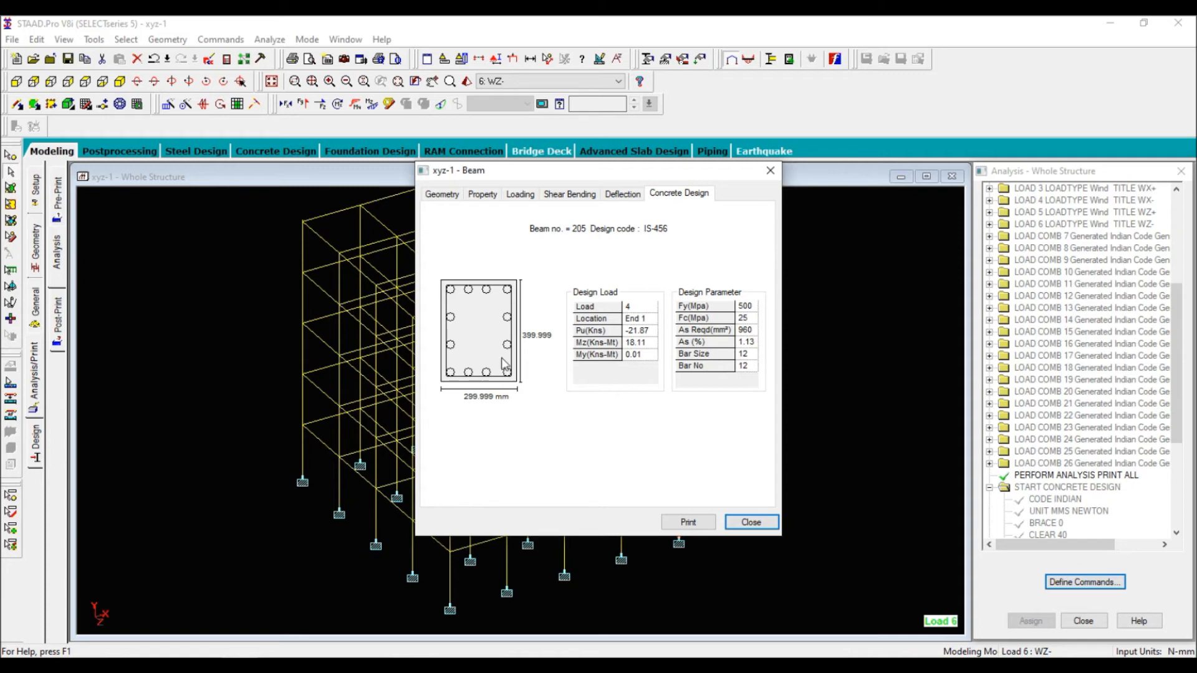
left_click(771, 171)
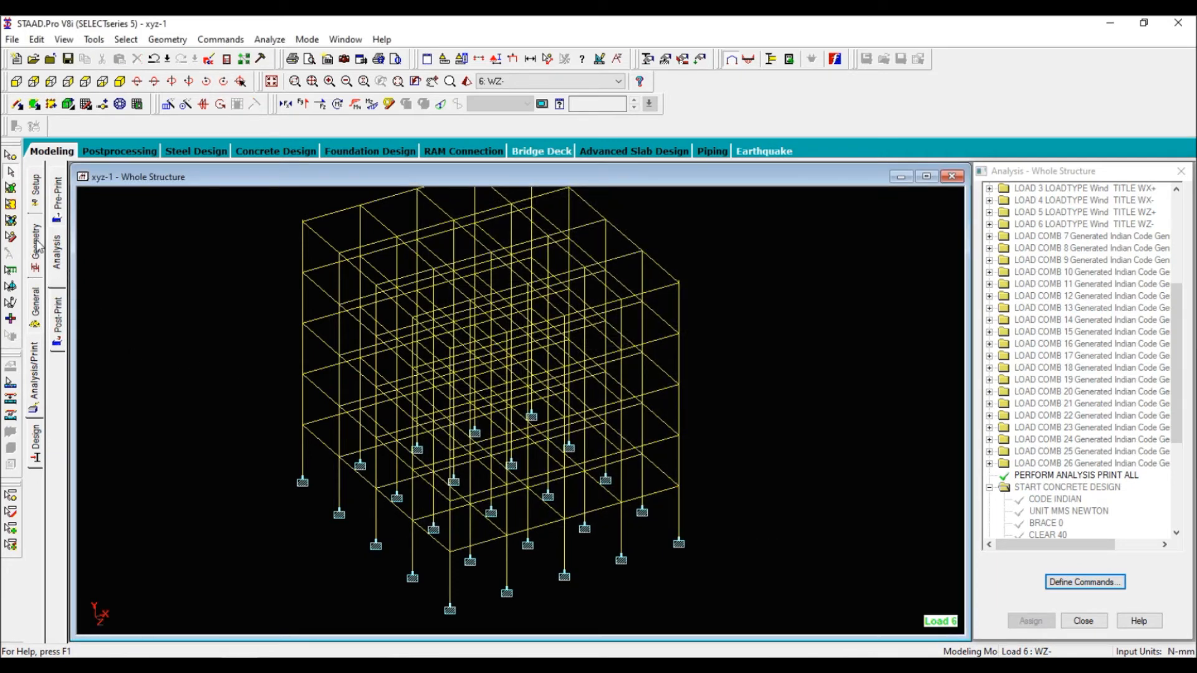
Change the column section property's YD depth to 300 mm.
left_click(39, 312)
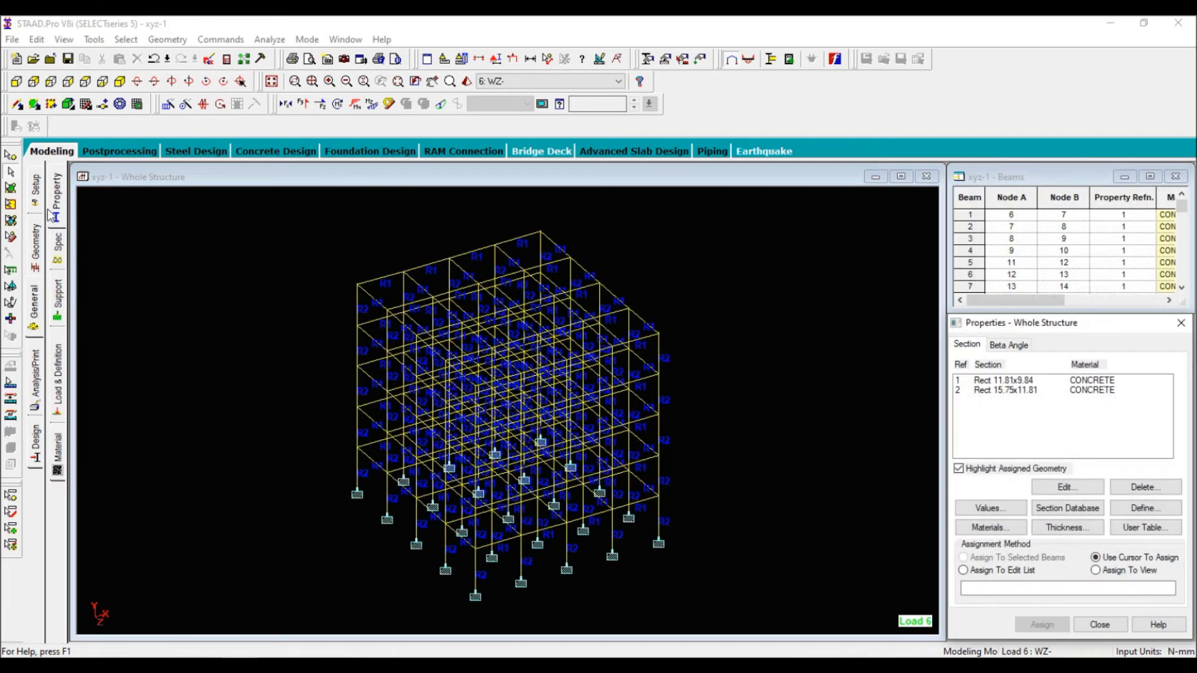
double_click(1031, 390)
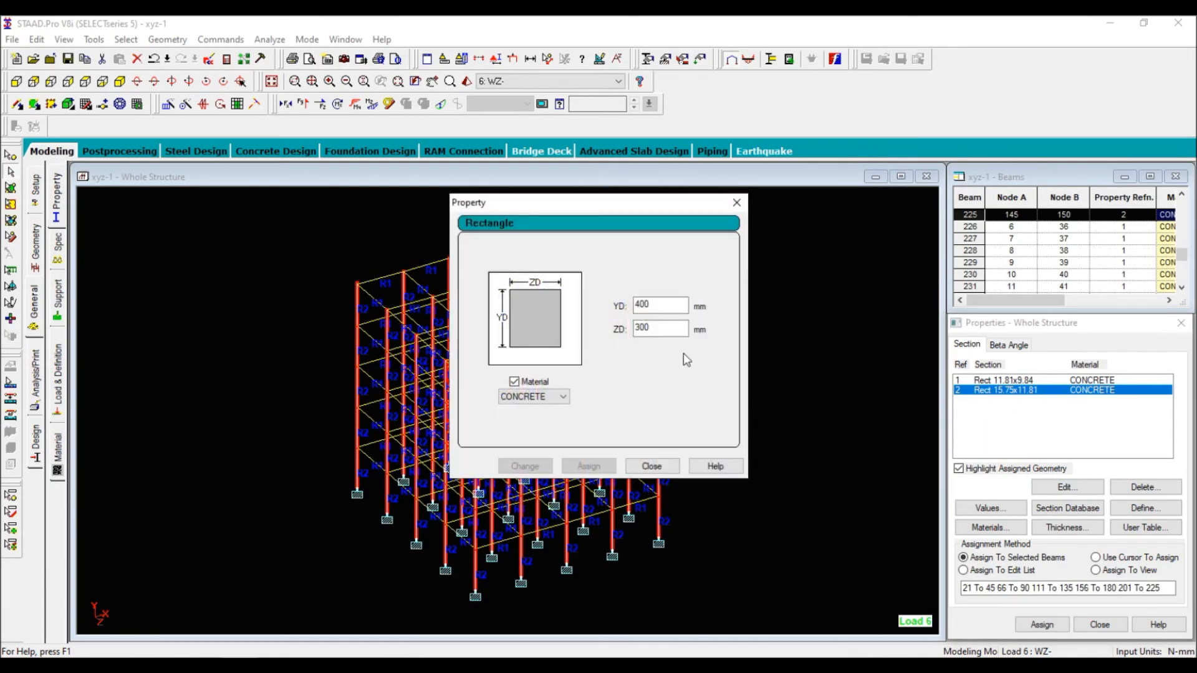
left_click_drag(667, 305, 587, 310)
type("300")
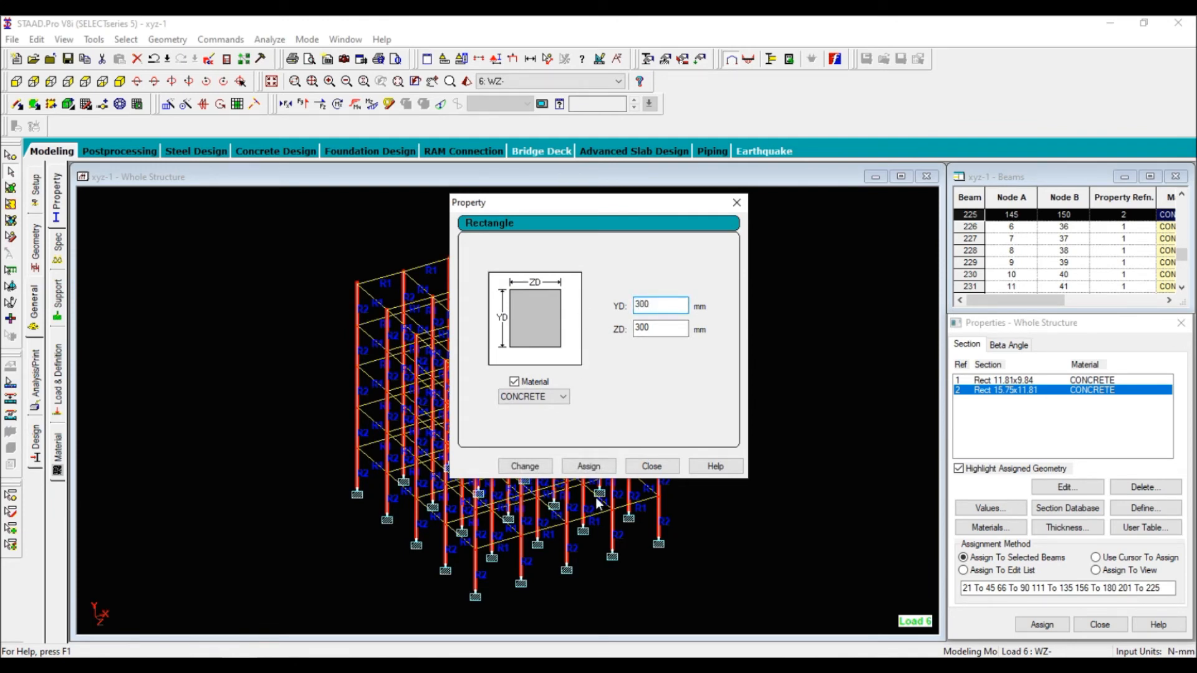
left_click(525, 466)
left_click(646, 378)
left_click(652, 467)
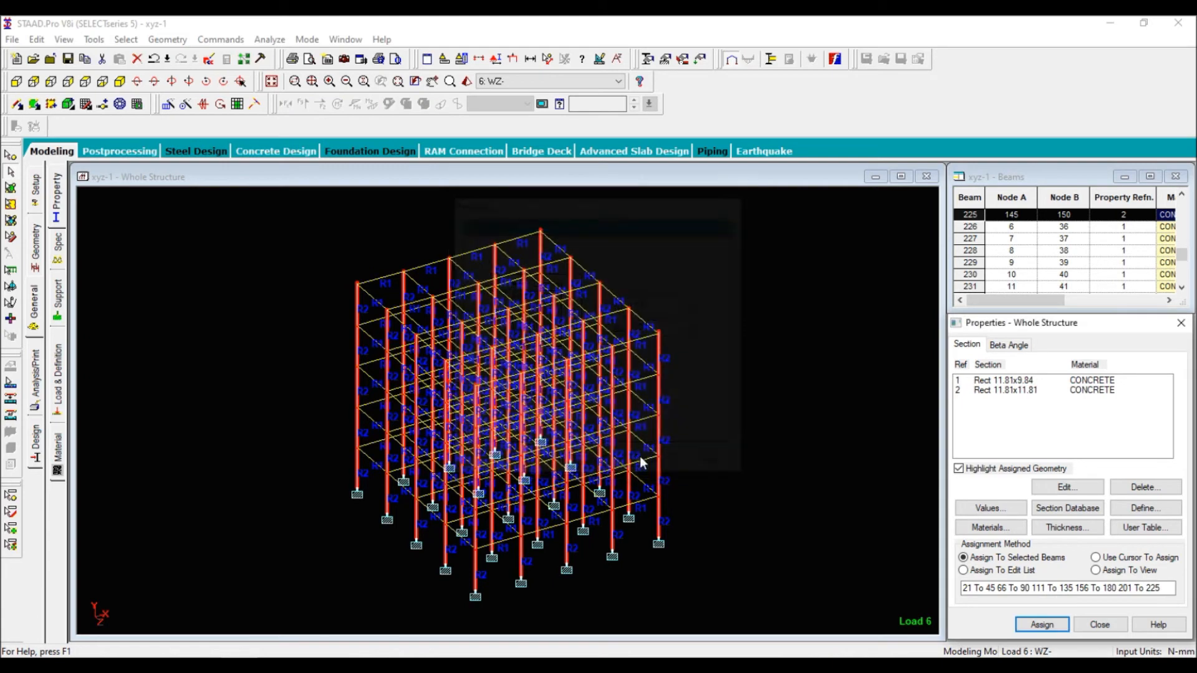
Rerun the analysis, saving the modified structure, and stay in modeling mode once it completes.
left_click(270, 39)
left_click(272, 56)
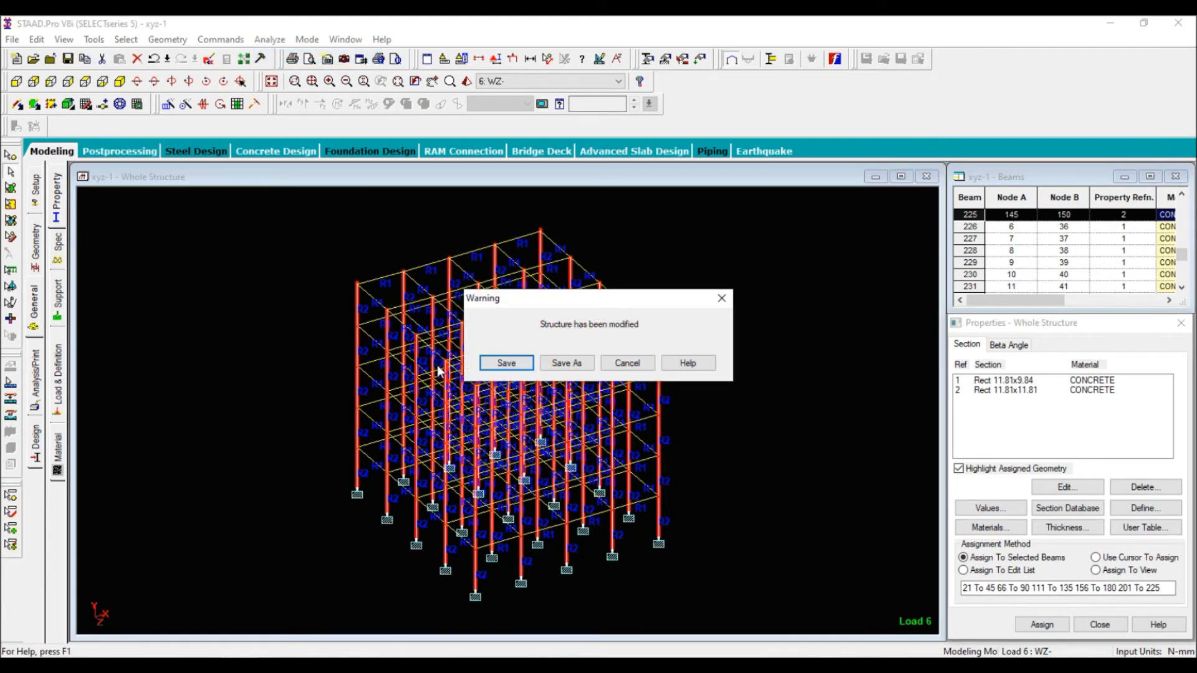
left_click(496, 363)
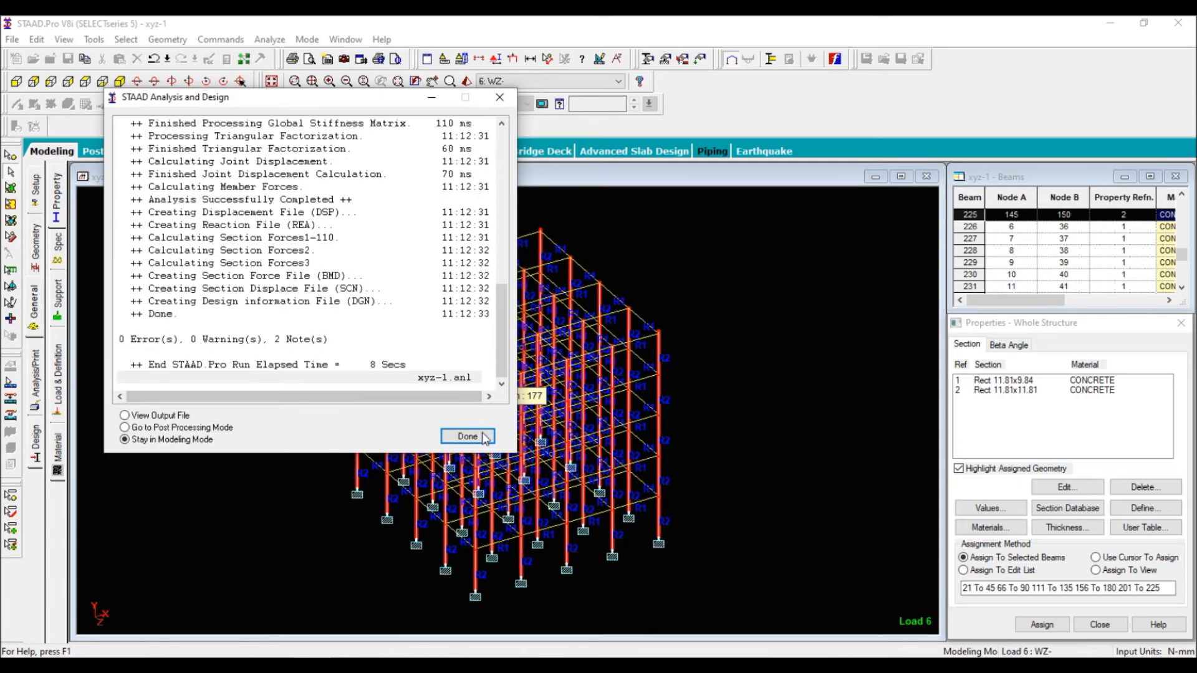
left_click(485, 437)
Inspect the concrete design details and bar layout of corner column 205 for the revised section.
double_click(660, 528)
left_click(680, 194)
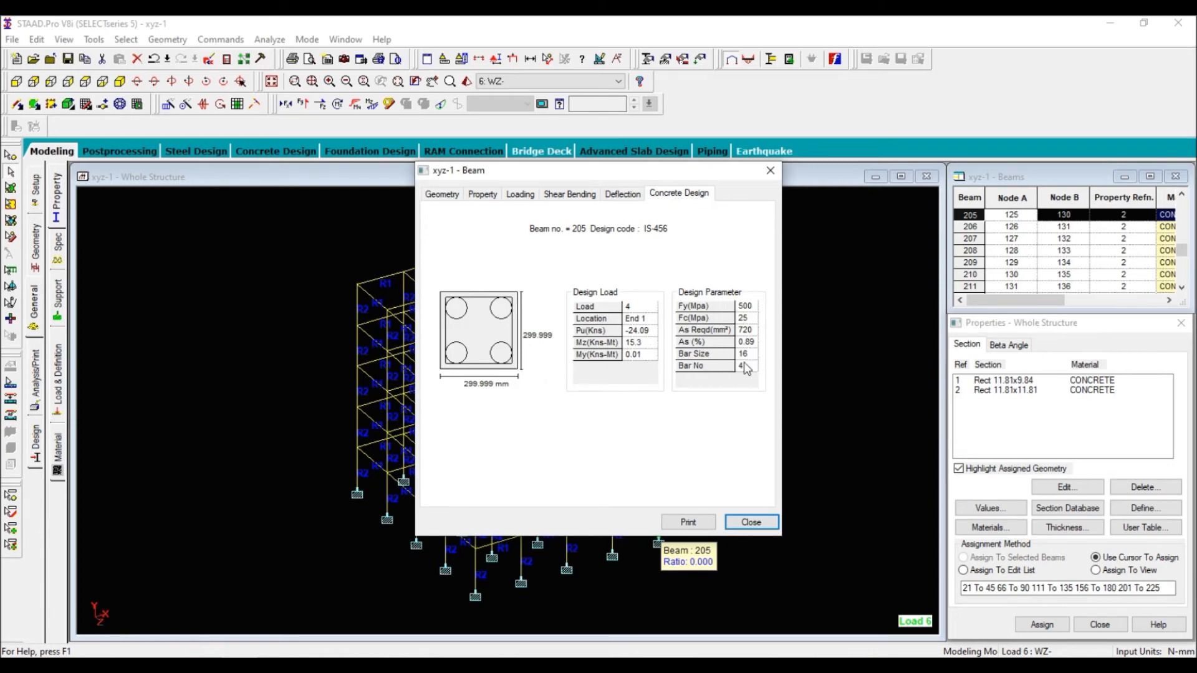
left_click(771, 170)
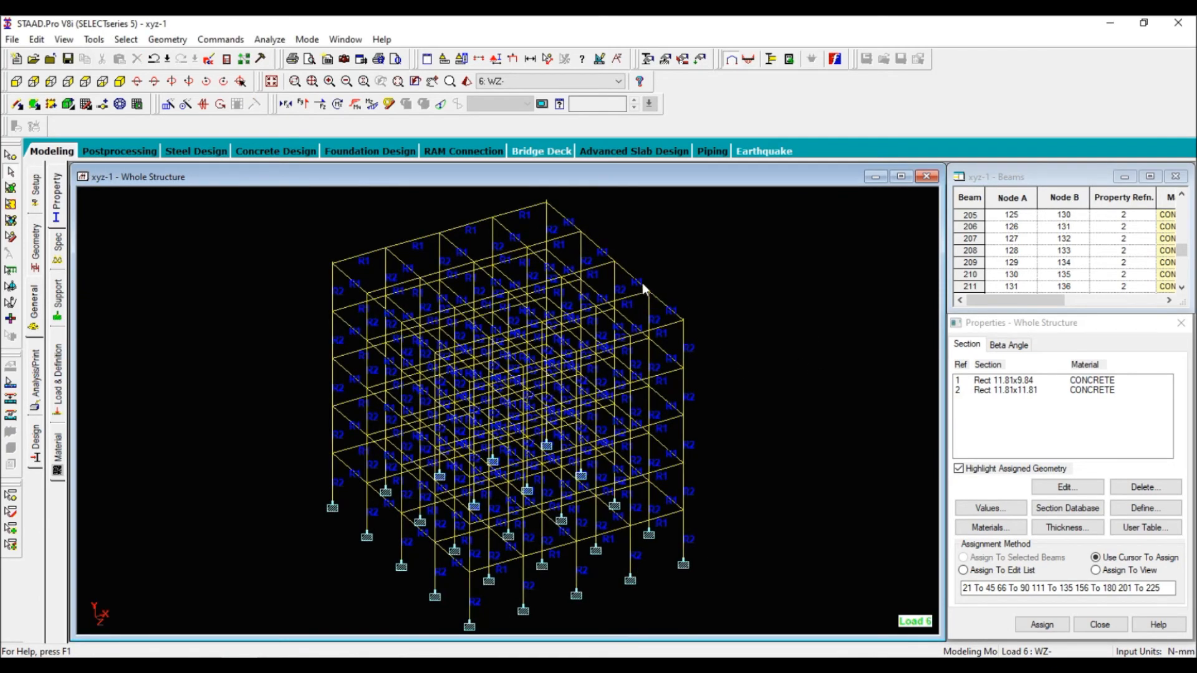
Inspect the concrete design details and reinforcement layout of roof-level edge beam 300.
double_click(643, 285)
left_click(679, 194)
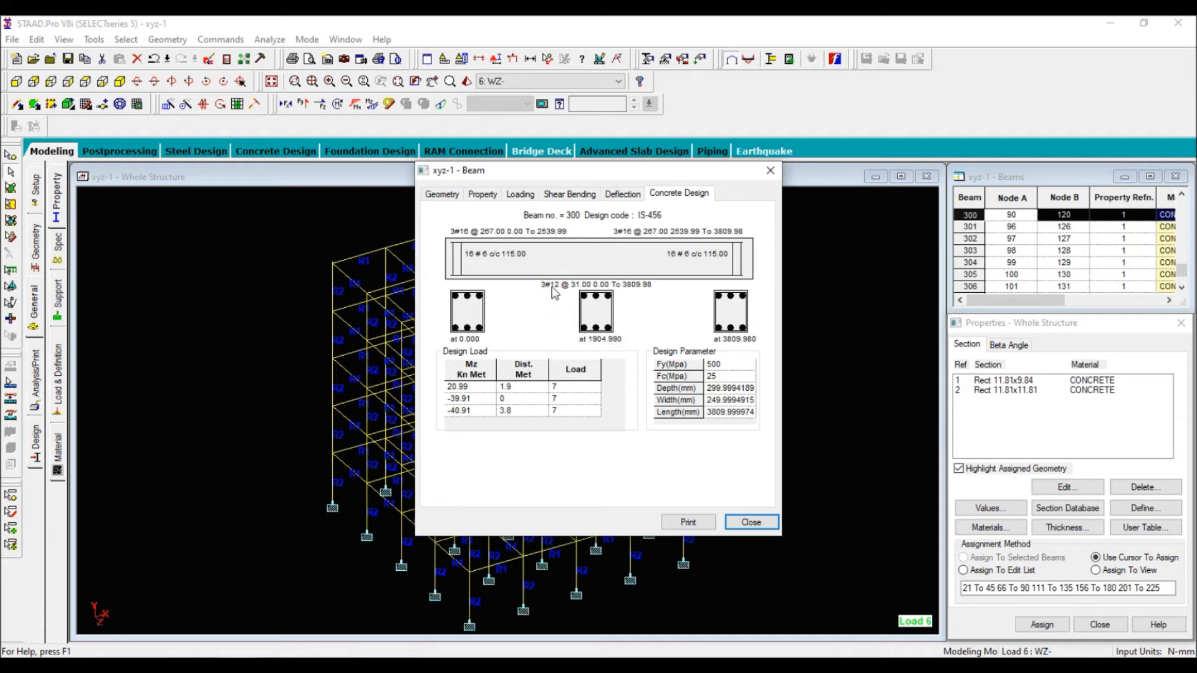
left_click(771, 170)
Recheck the concrete design of ground-storey corner column 205, and inspect that of front column 202.
double_click(684, 527)
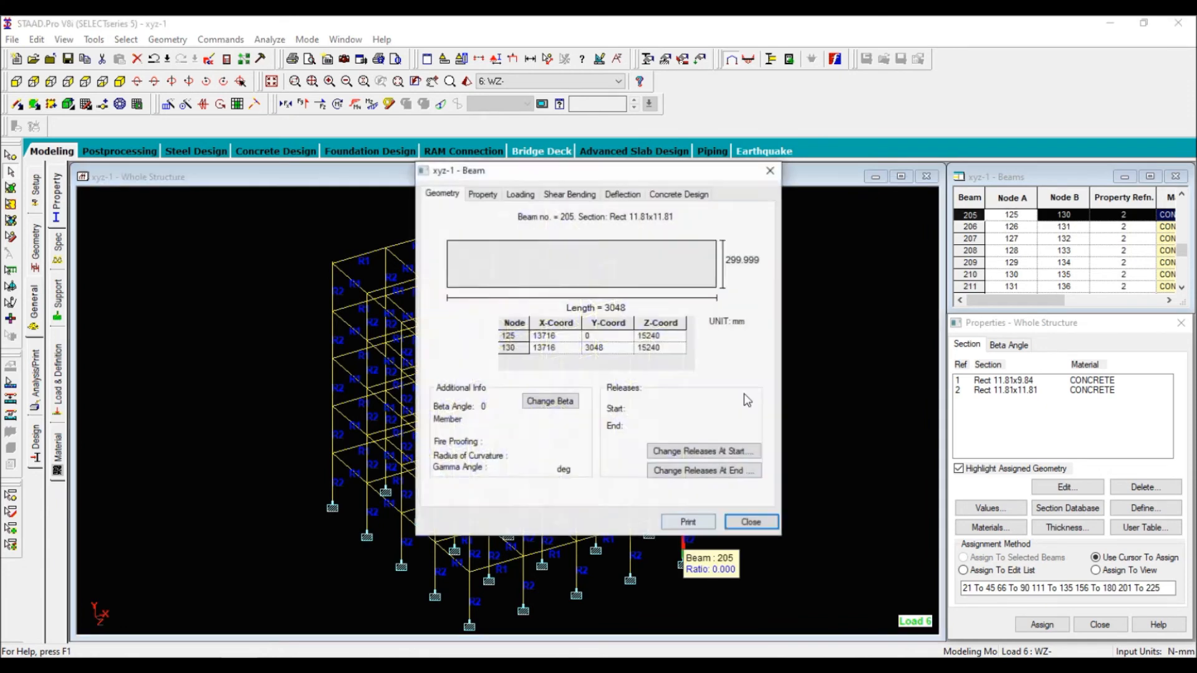
left_click(680, 194)
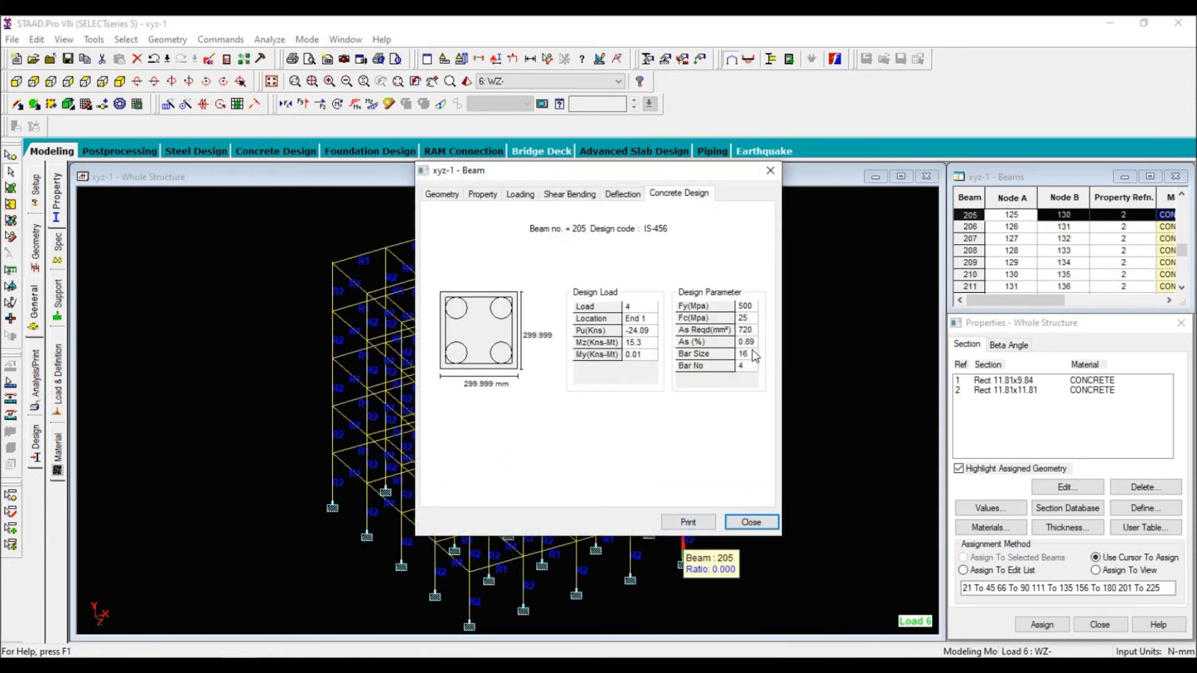
left_click(771, 170)
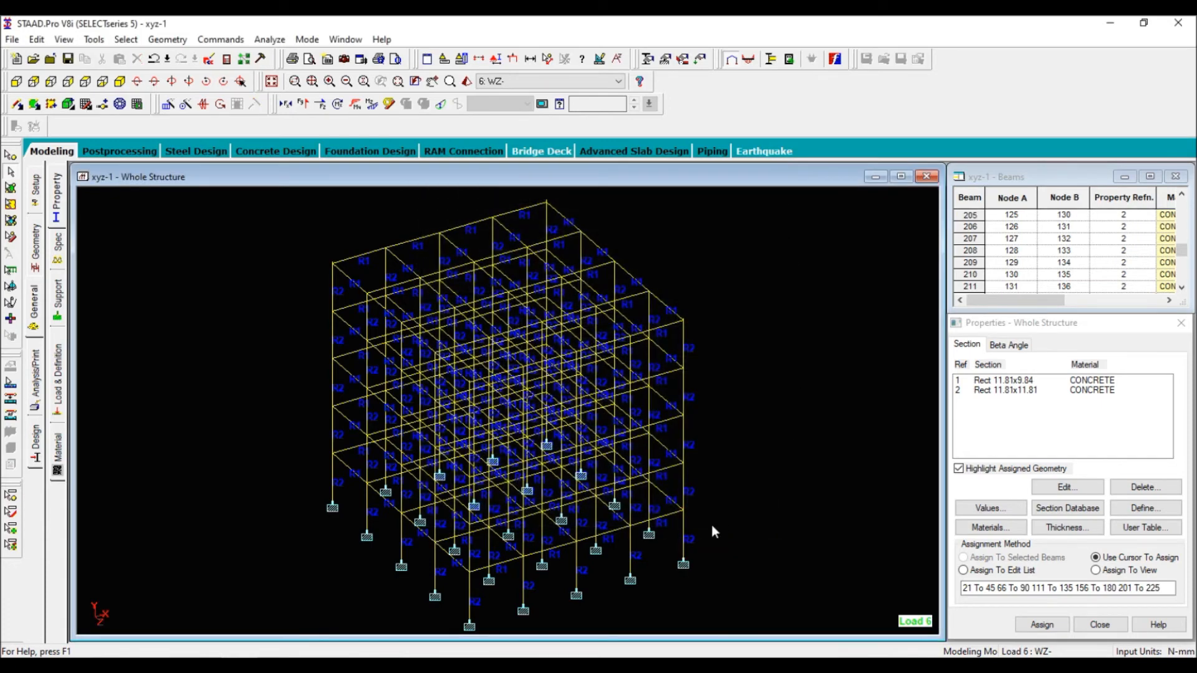
double_click(548, 505)
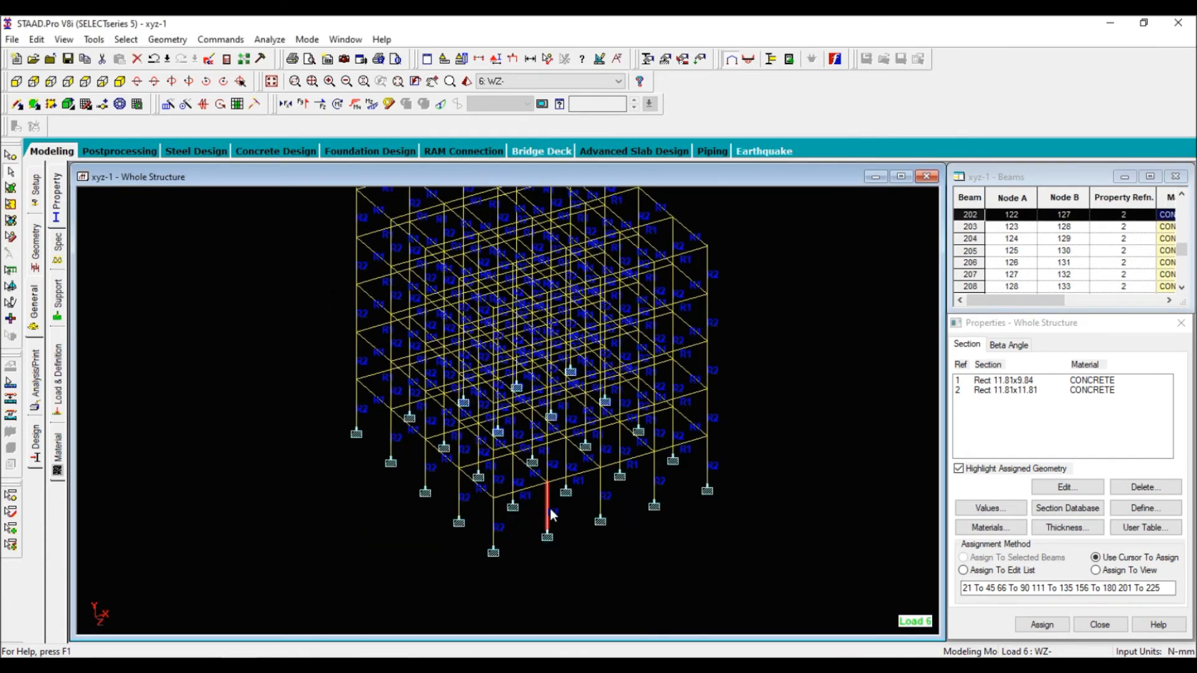
left_click(679, 194)
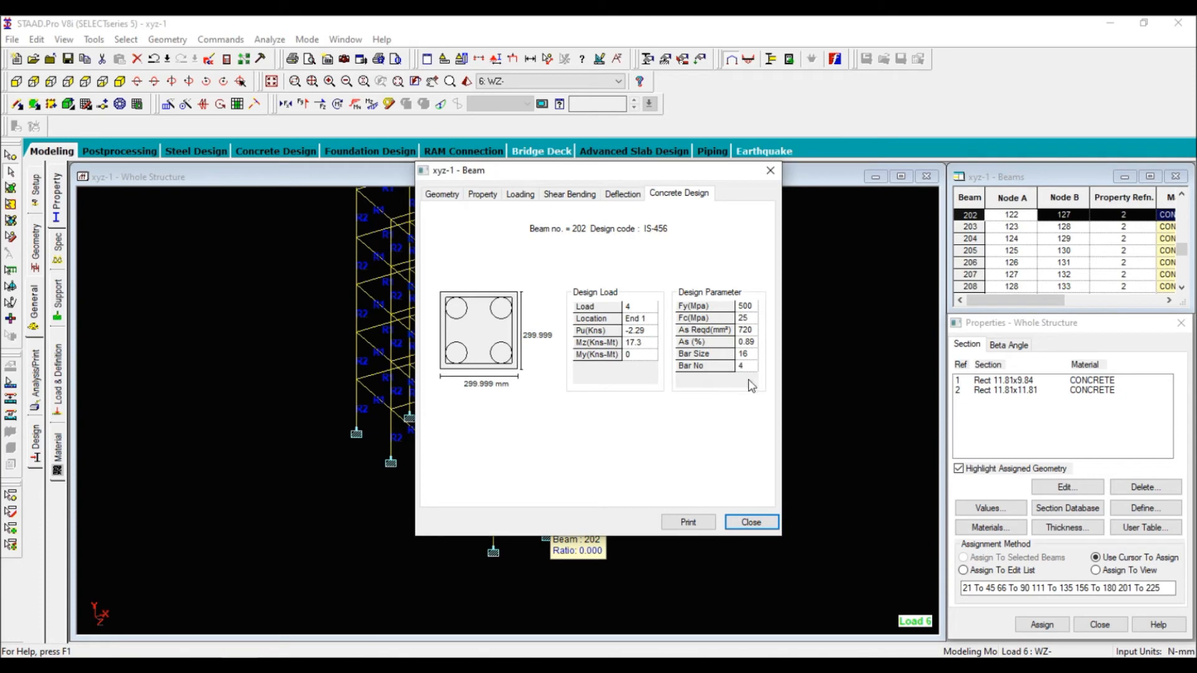
left_click(771, 170)
Switch to the RC Designer for concrete design and try to enter concrete member design.
middle_click_drag(708, 427, 694, 520)
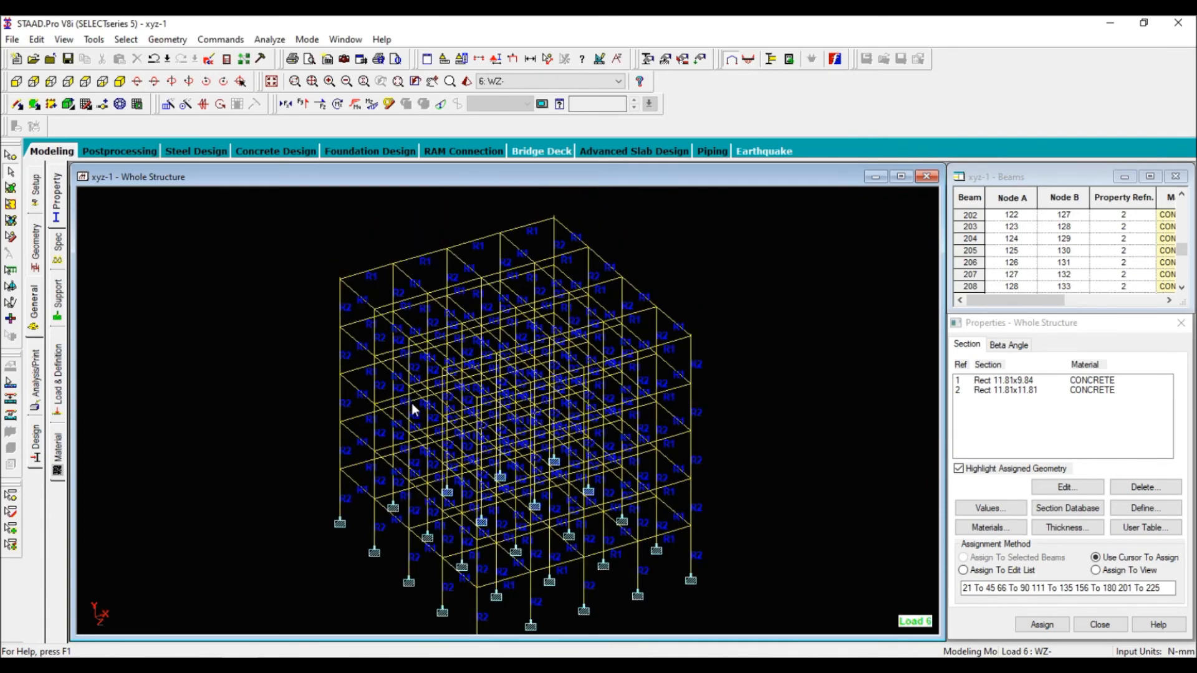
middle_click_drag(403, 418, 406, 390)
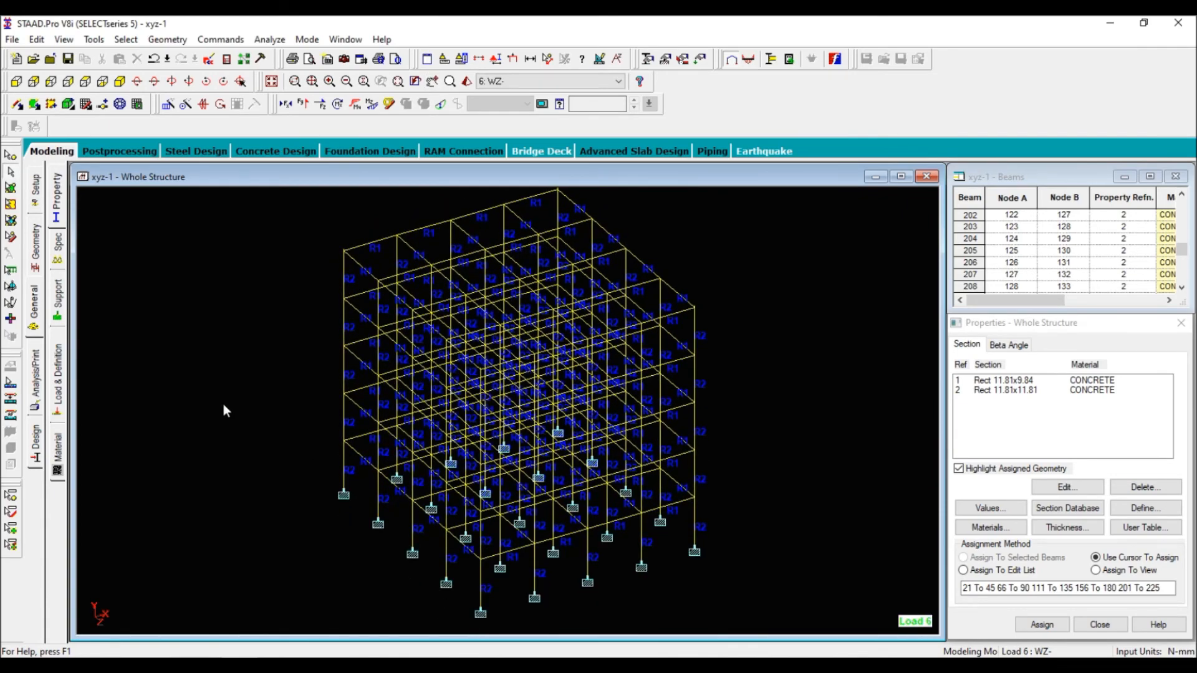
middle_click_drag(468, 414, 407, 402)
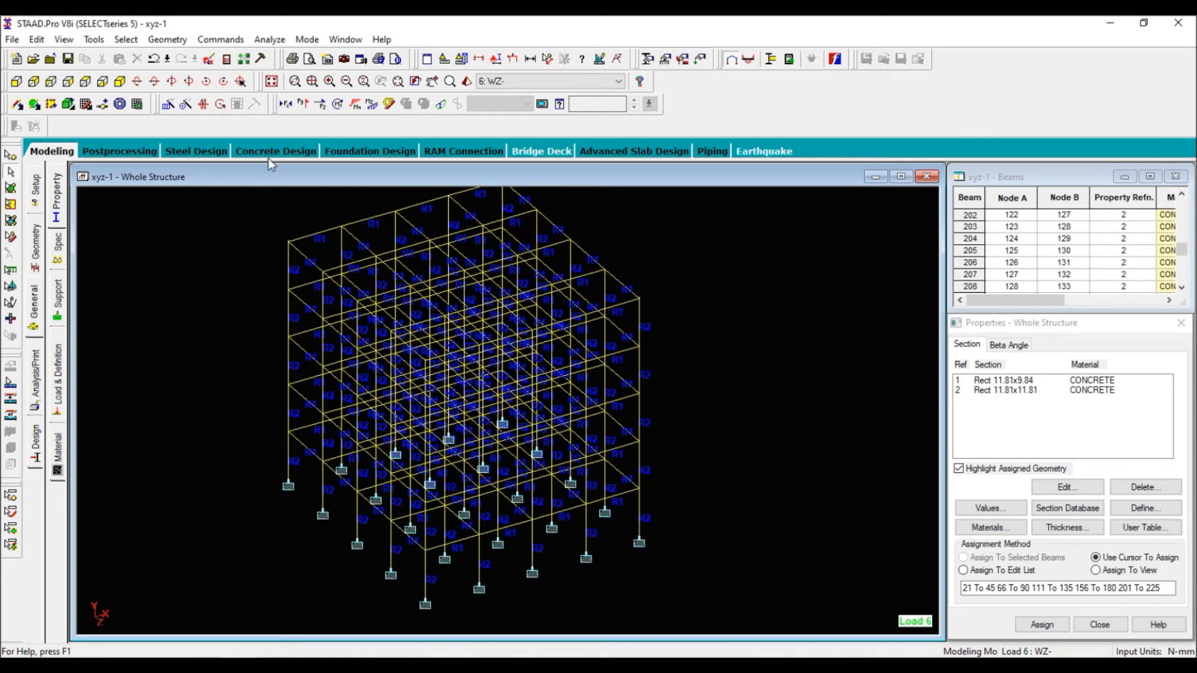
middle_click_drag(284, 437, 312, 433)
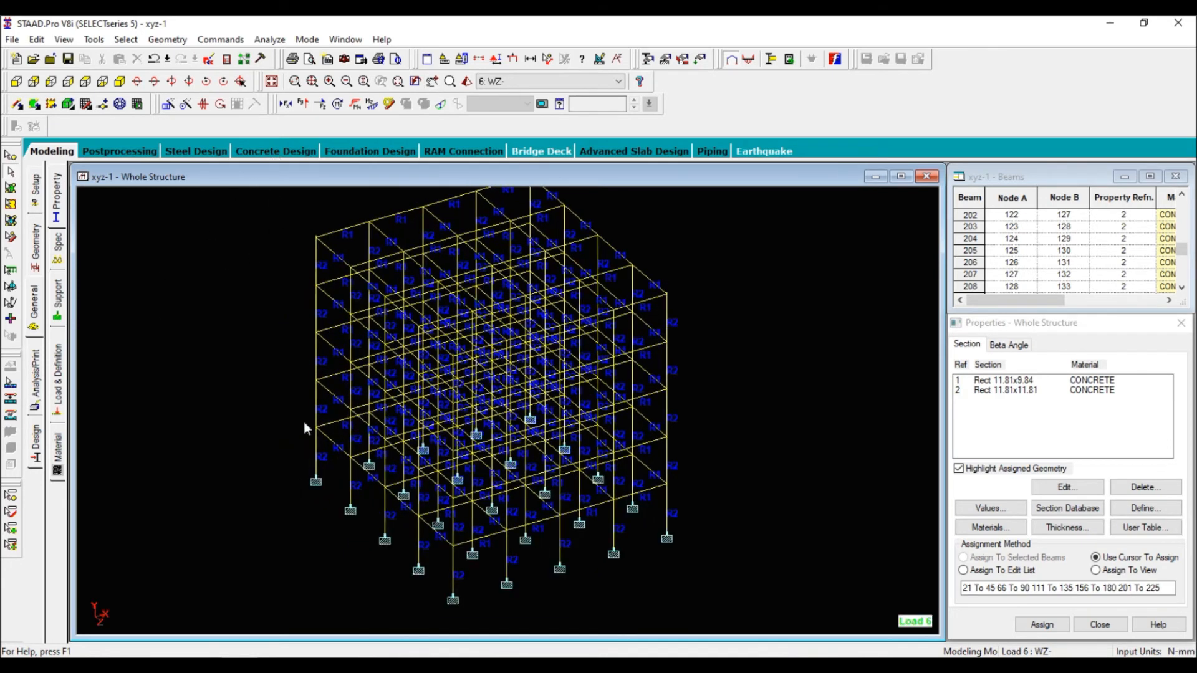
left_click(266, 156)
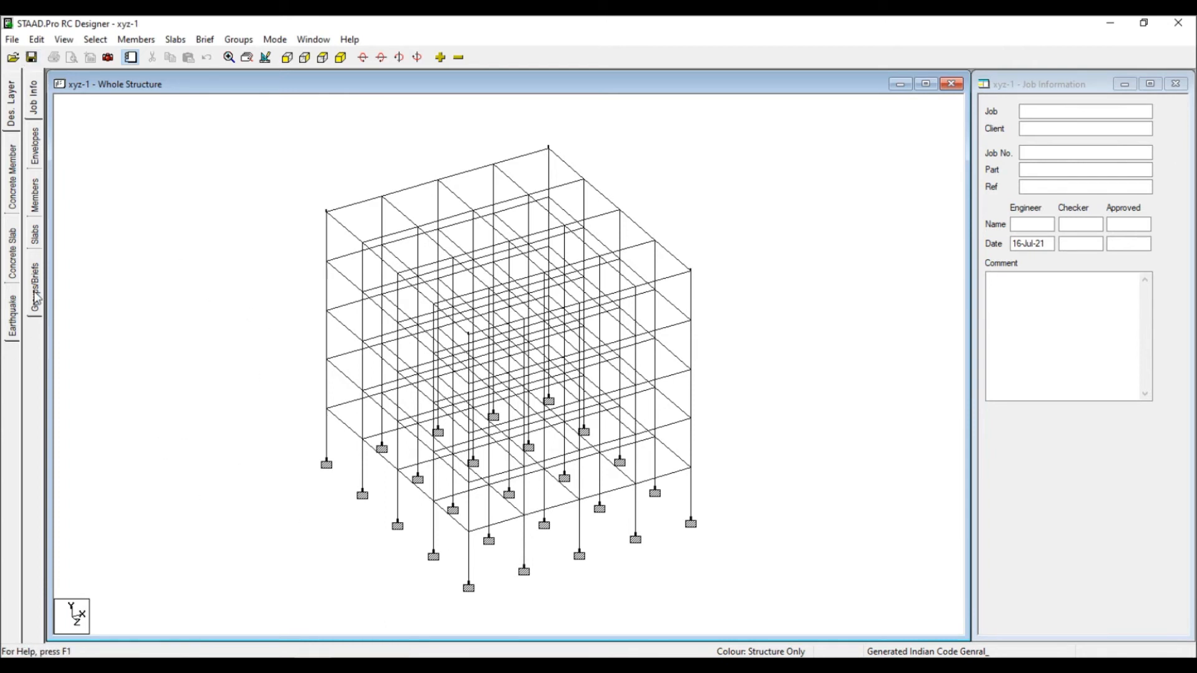
left_click(14, 163)
left_click(661, 379)
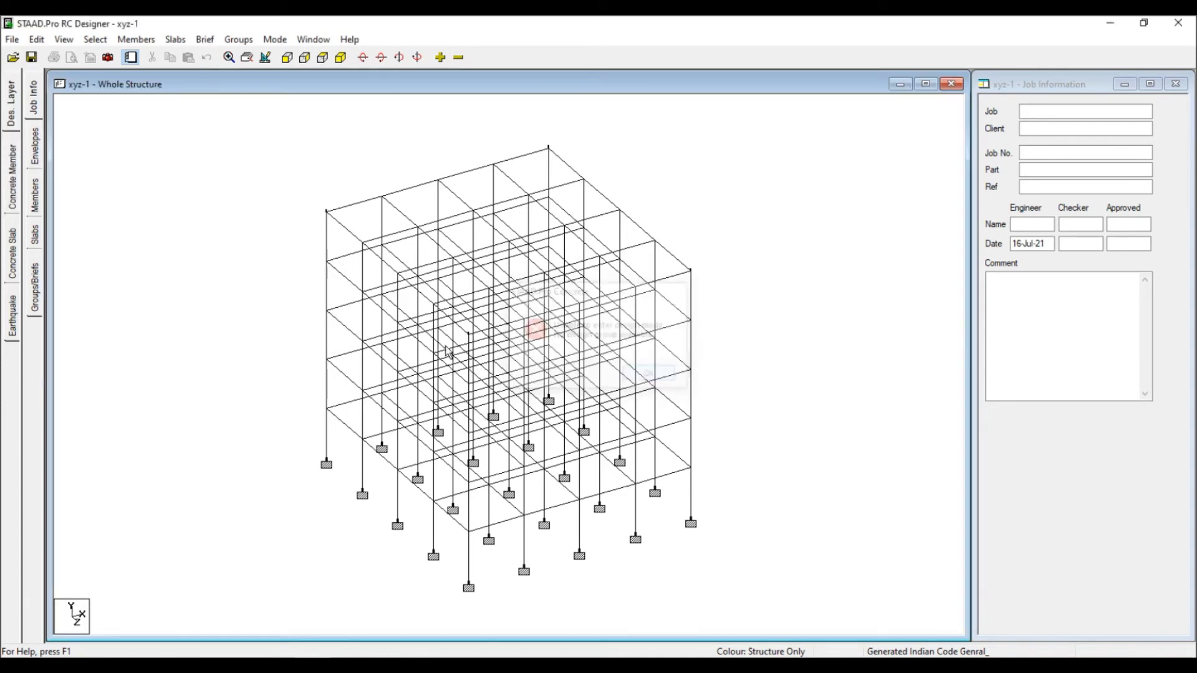
Create a new load envelope named CD in the design layer.
left_click(35, 197)
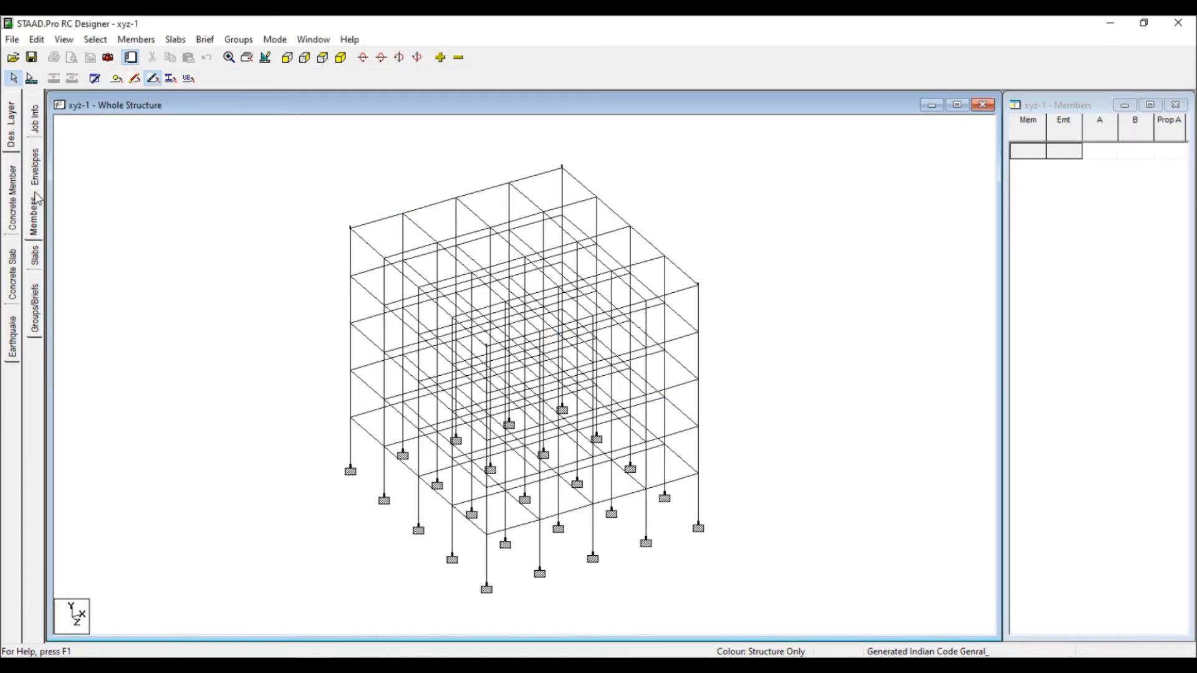
left_click(36, 150)
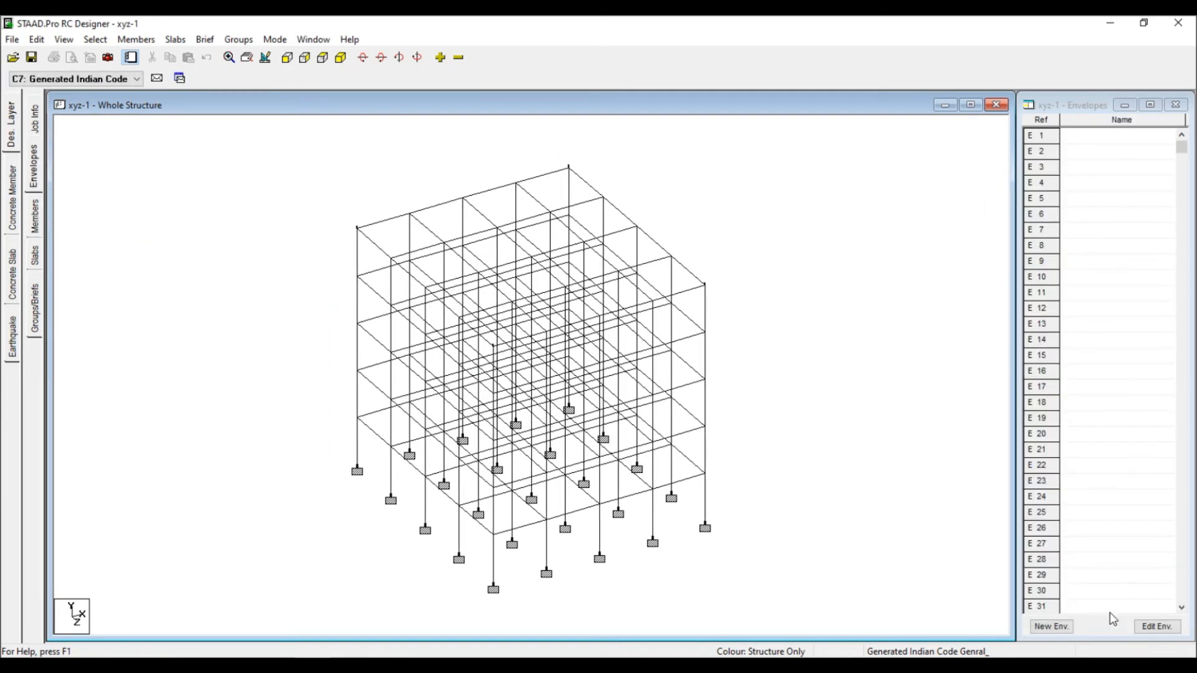
left_click(1053, 627)
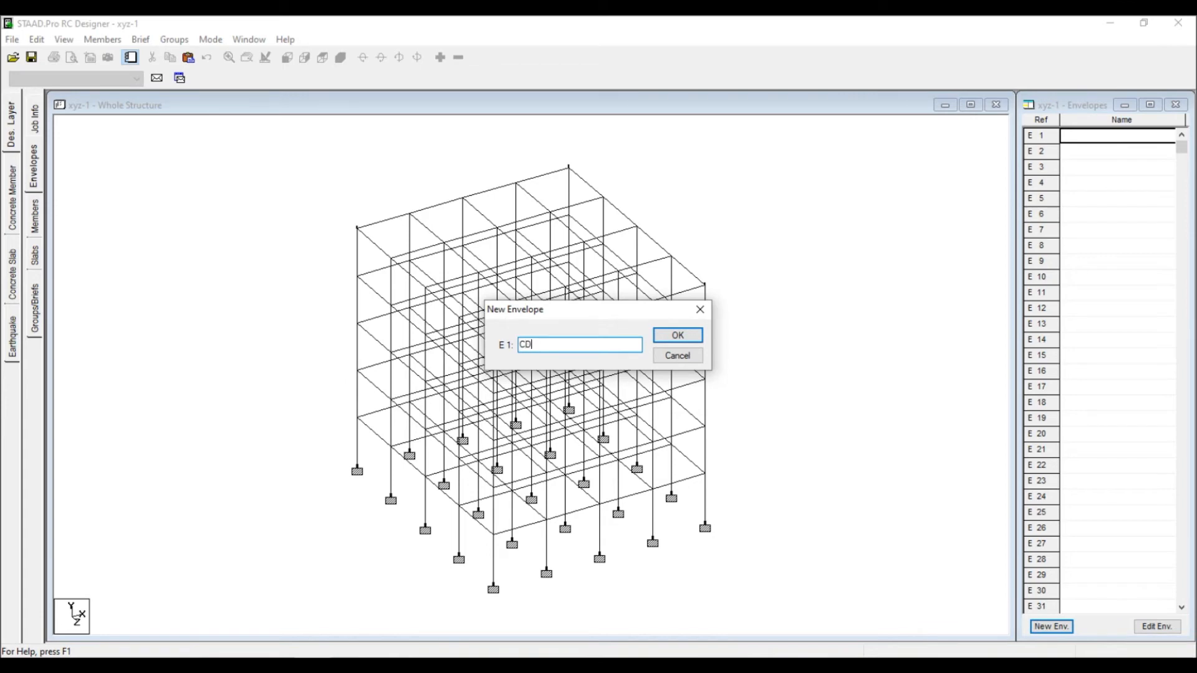
type("CD")
left_click(677, 336)
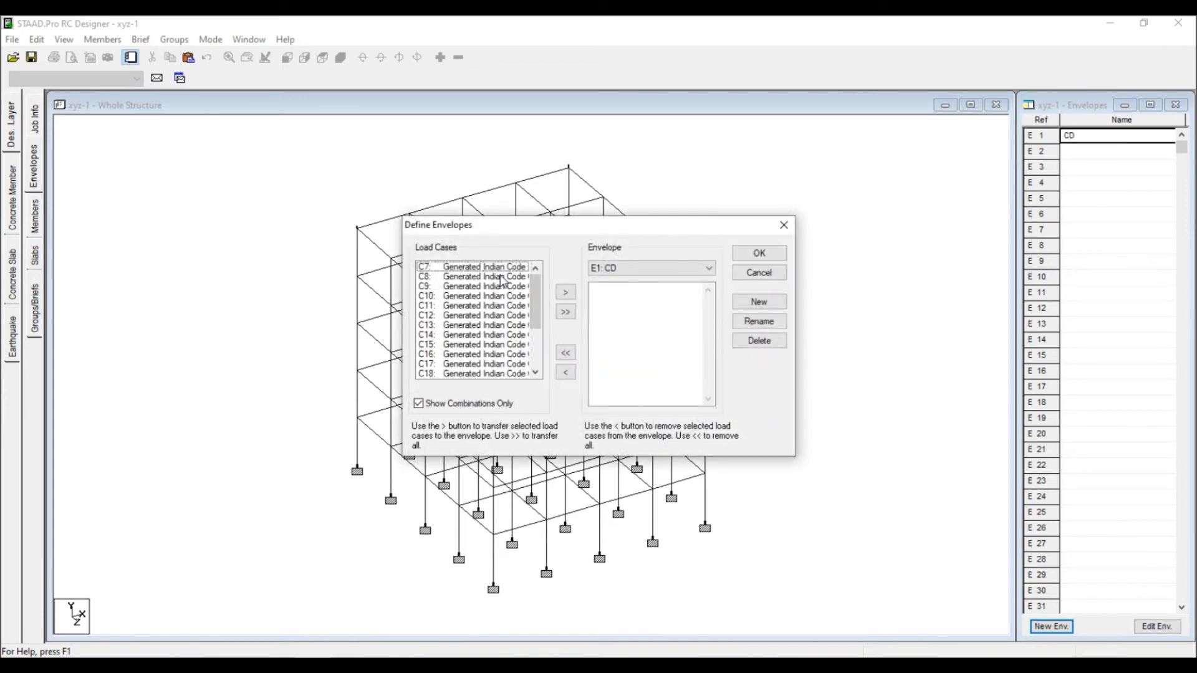
mouse_move(537, 311)
left_mouse_down()
mouse_move(533, 374)
mouse_move(524, 302)
left_mouse_up()
left_click_drag(525, 256, 521, 293)
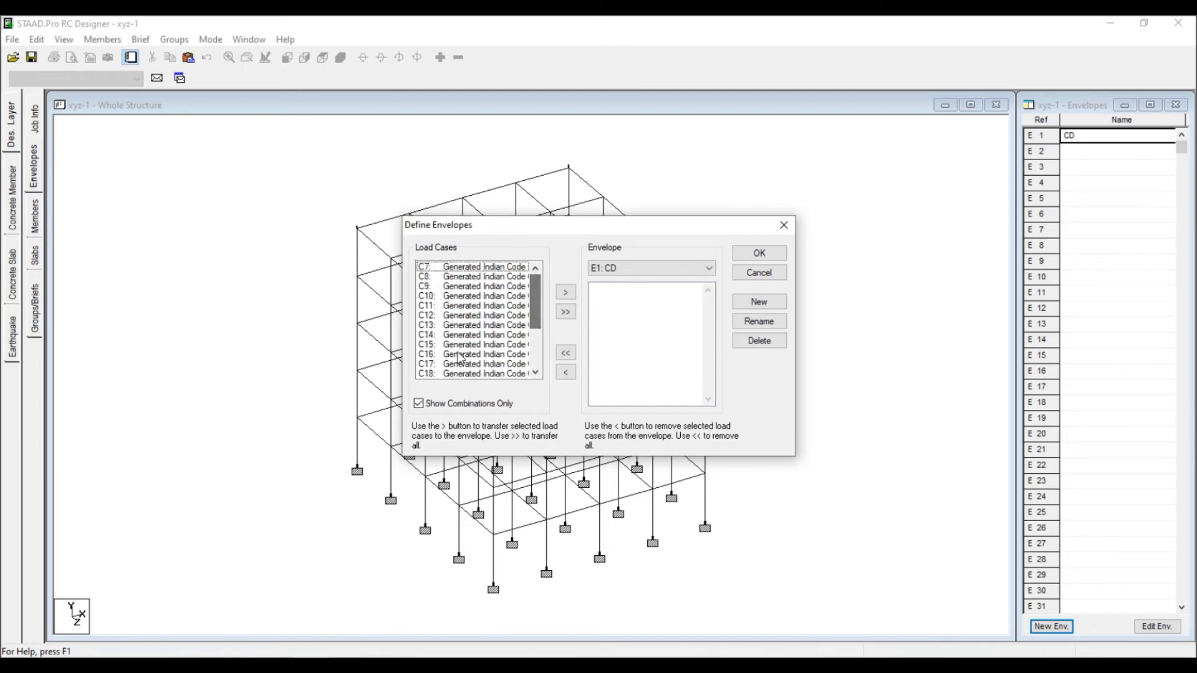
left_click(431, 267)
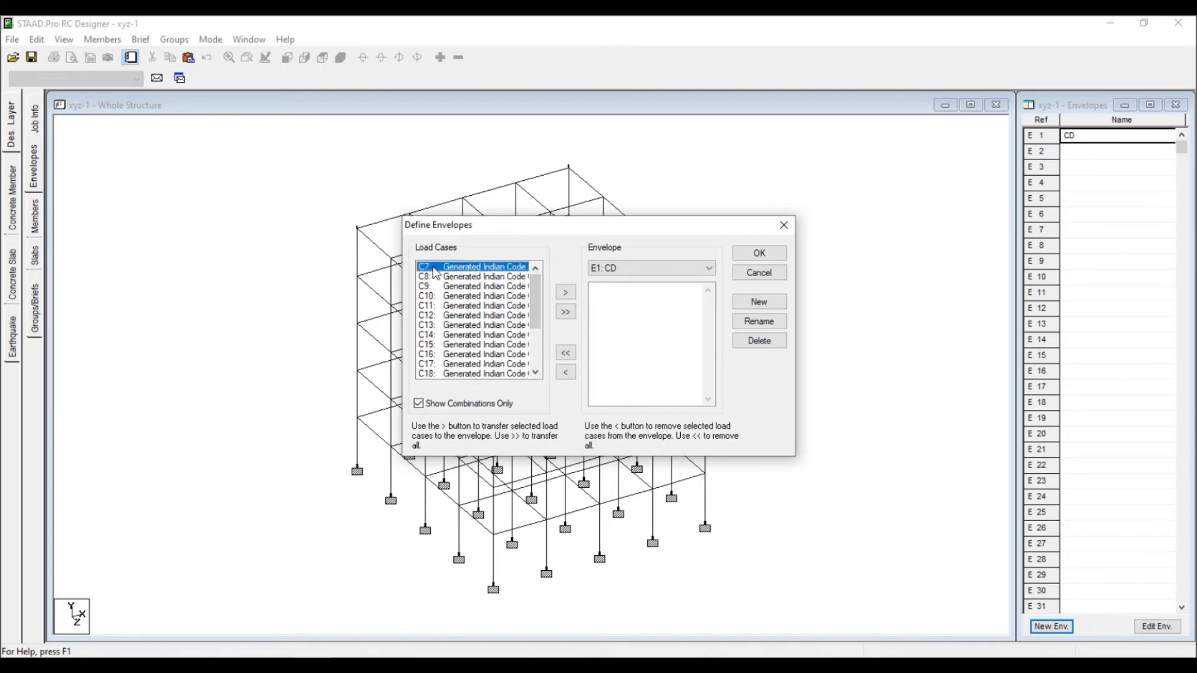
left_click(494, 287, "ctrl")
left_click(492, 277, "ctrl")
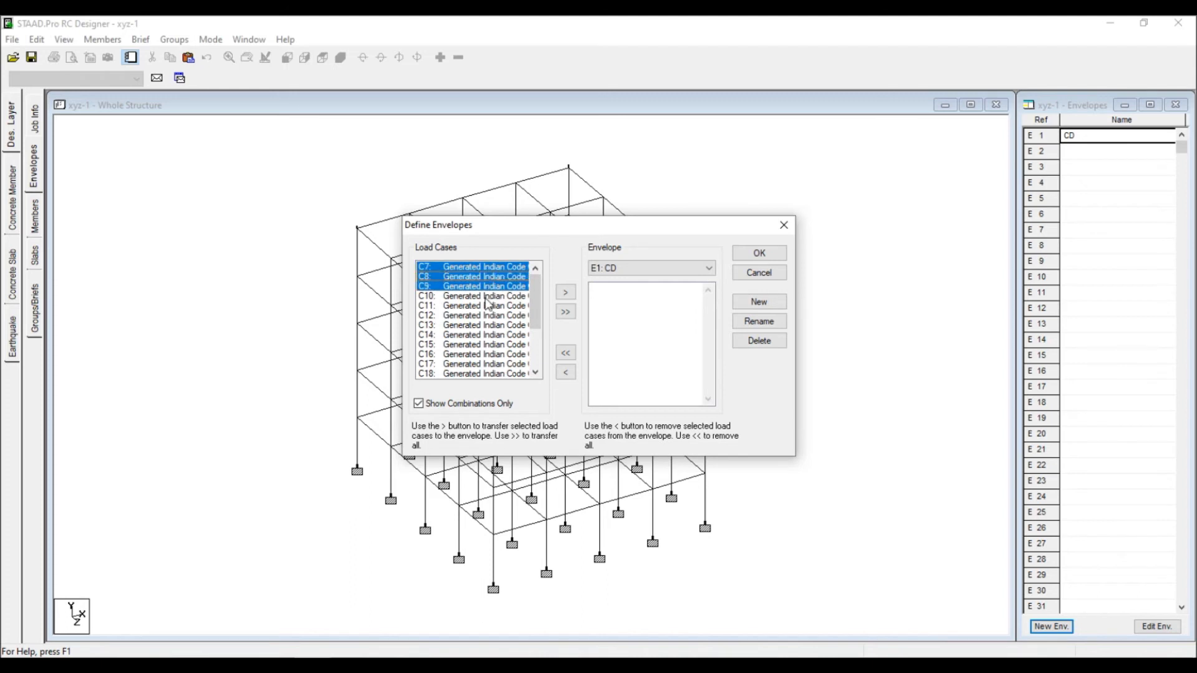
left_click(484, 297, "ctrl")
left_click(485, 305, "ctrl")
left_click(487, 325, "ctrl")
left_click(490, 315, "ctrl")
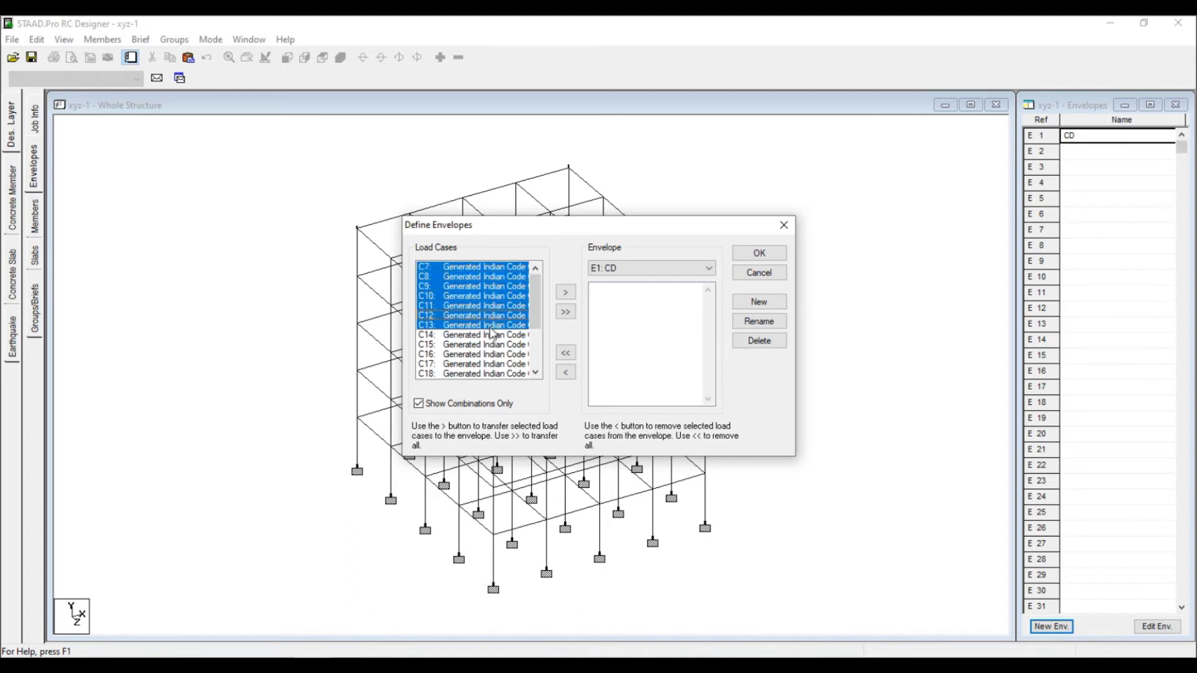
left_click(490, 335, "ctrl")
left_click(489, 344, "ctrl")
left_click(485, 355, "ctrl")
left_click(486, 365, "ctrl")
left_click(487, 374, "ctrl")
left_click_drag(532, 319, 532, 355)
left_click(496, 306, "ctrl")
left_click(495, 315, "ctrl")
left_click(493, 325, "ctrl")
left_click(491, 335, "ctrl")
left_click(490, 344, "ctrl")
left_click(490, 354, "ctrl")
left_click(492, 365, "ctrl")
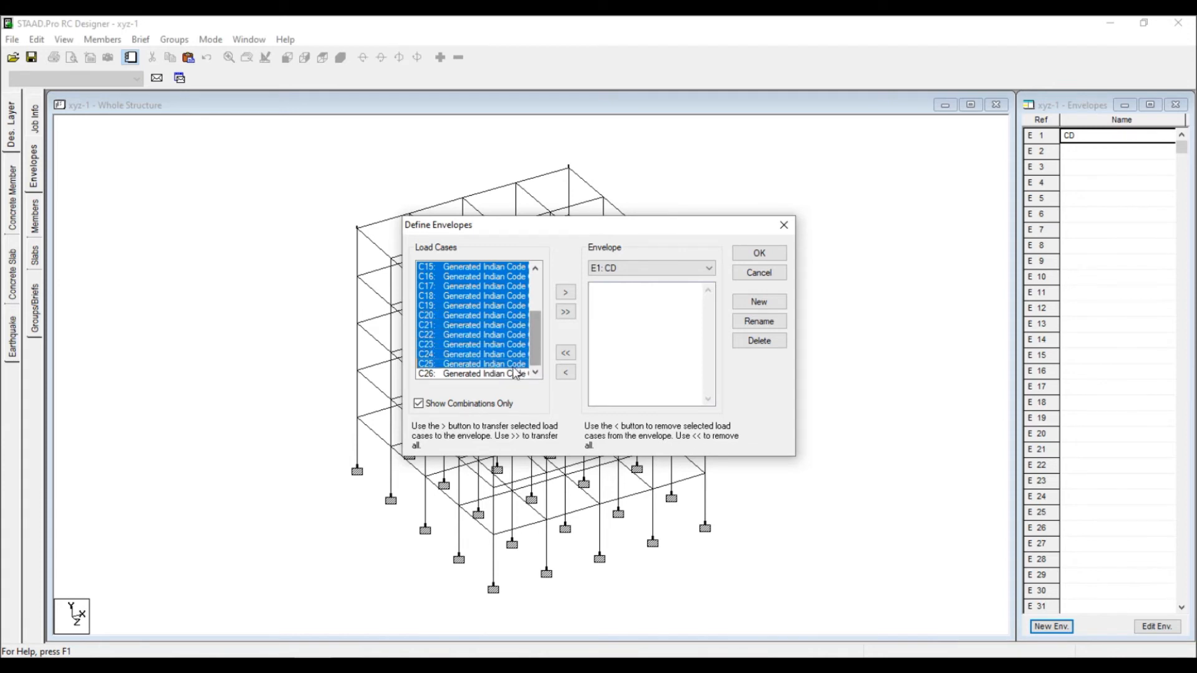
left_click(515, 373, "ctrl")
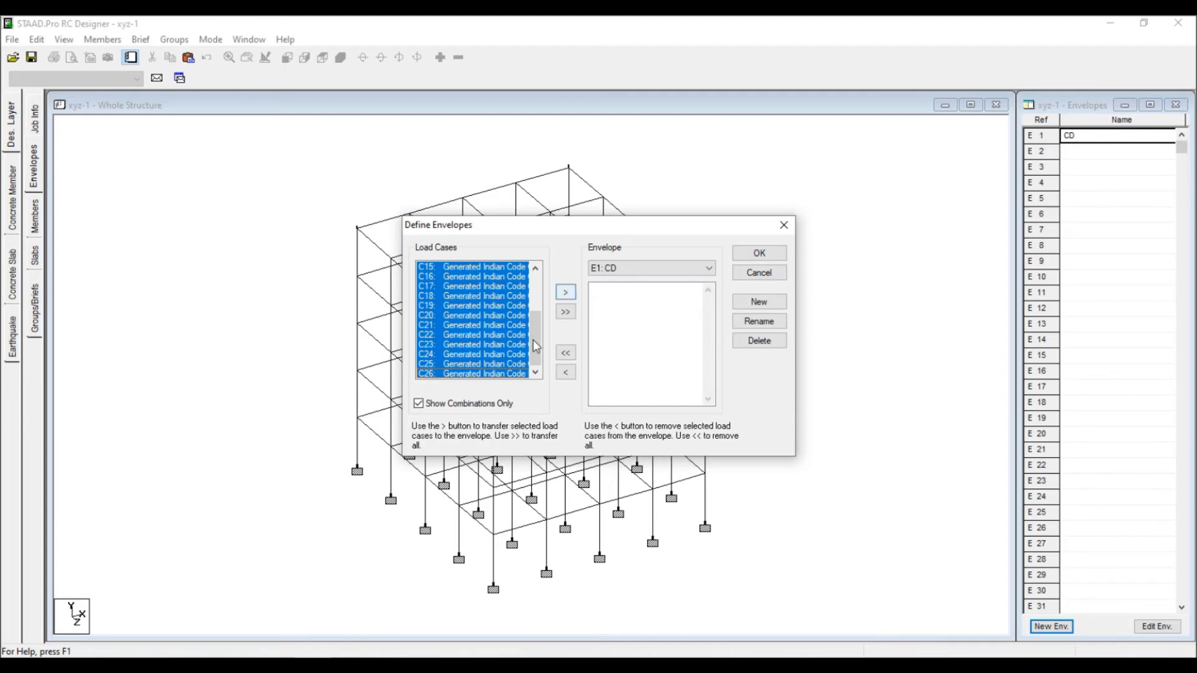
Turn off Show Combinations Only, add all load cases to envelope CD, and accept including the ones with dynamic loading.
left_click(419, 403)
scroll(537, 312, "down", 2)
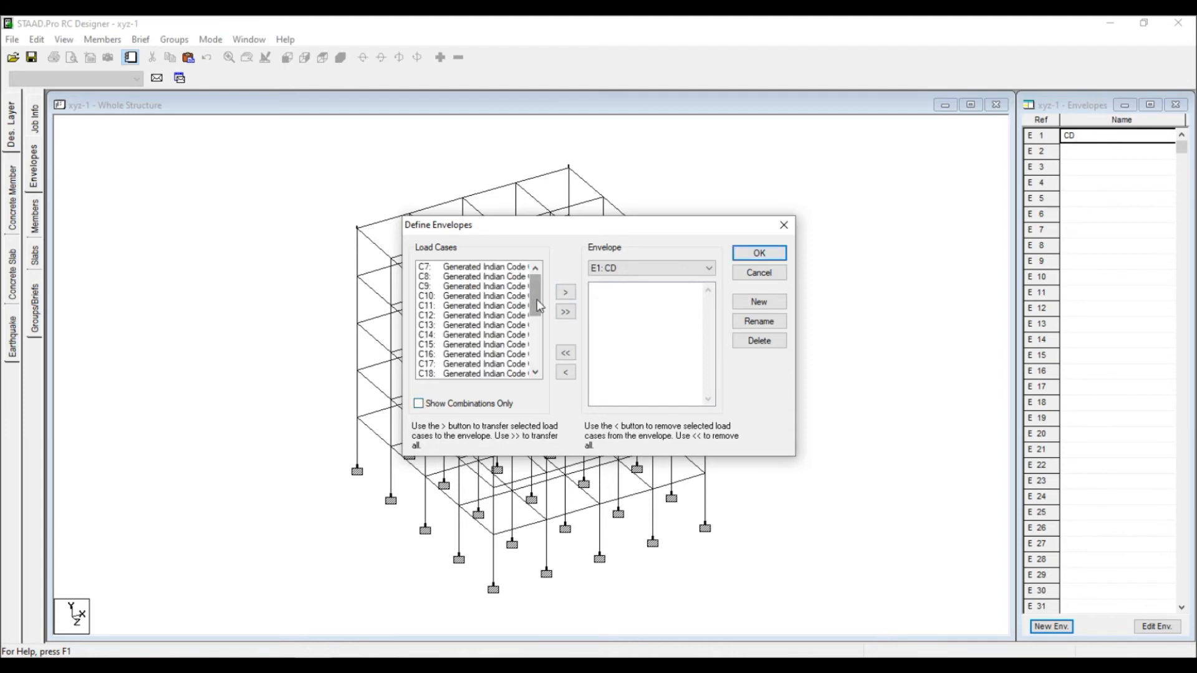
left_click(565, 312)
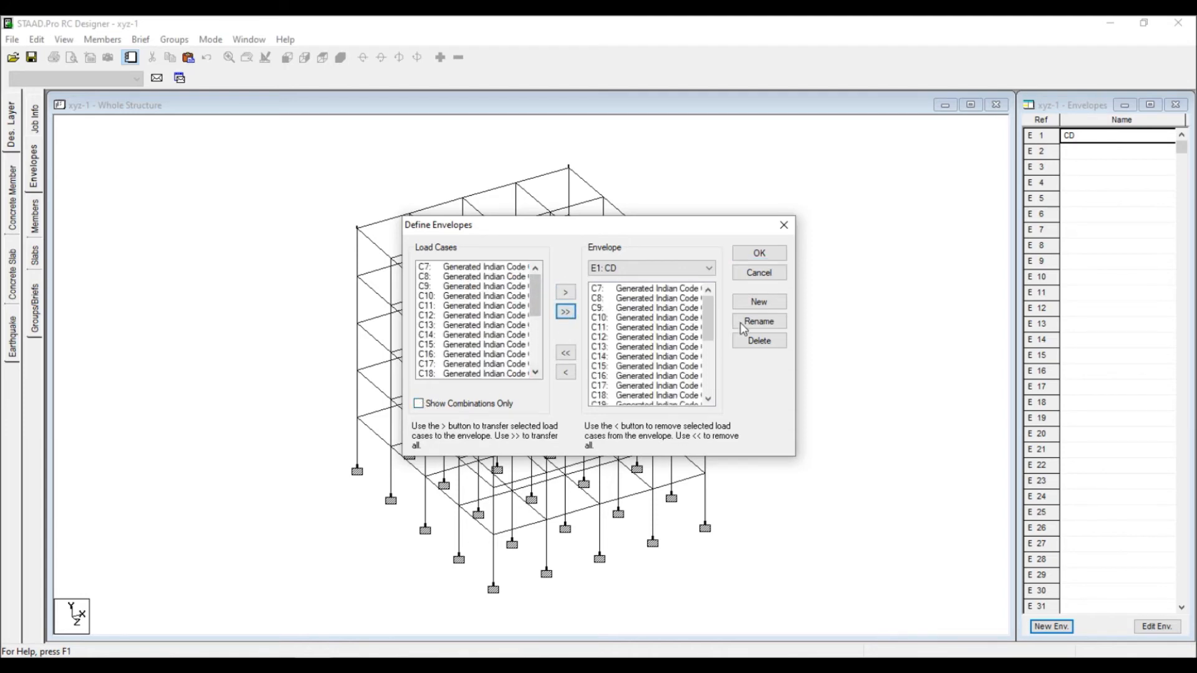
left_click(760, 254)
left_click(651, 375)
left_click(651, 375)
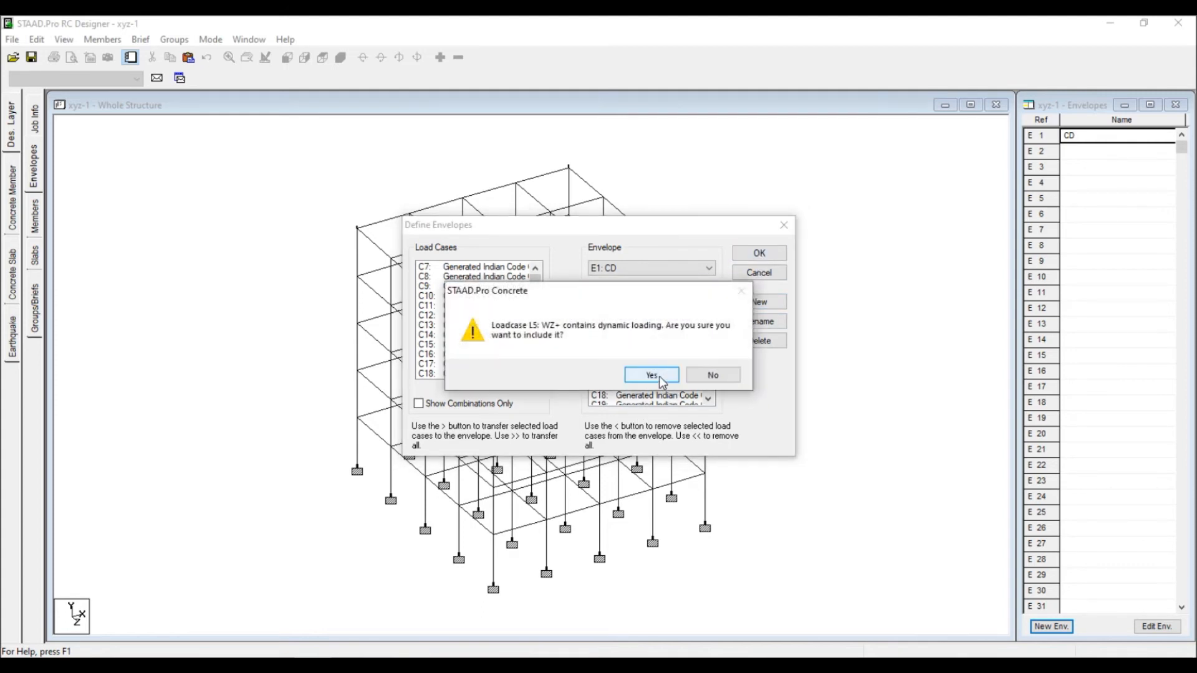
left_click(661, 378)
left_click(661, 379)
left_click(661, 379)
left_click(661, 376)
left_click(661, 377)
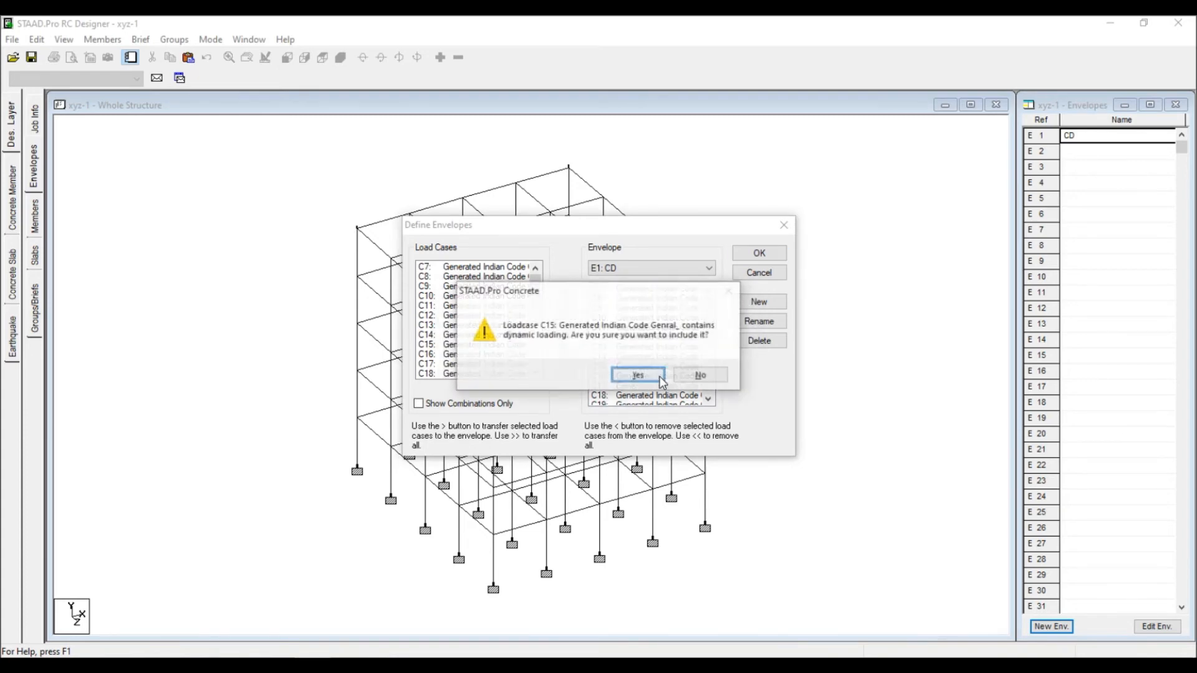
left_click(661, 377)
left_click(661, 377)
left_click(661, 377)
left_click(661, 376)
left_click(661, 377)
key("Return")
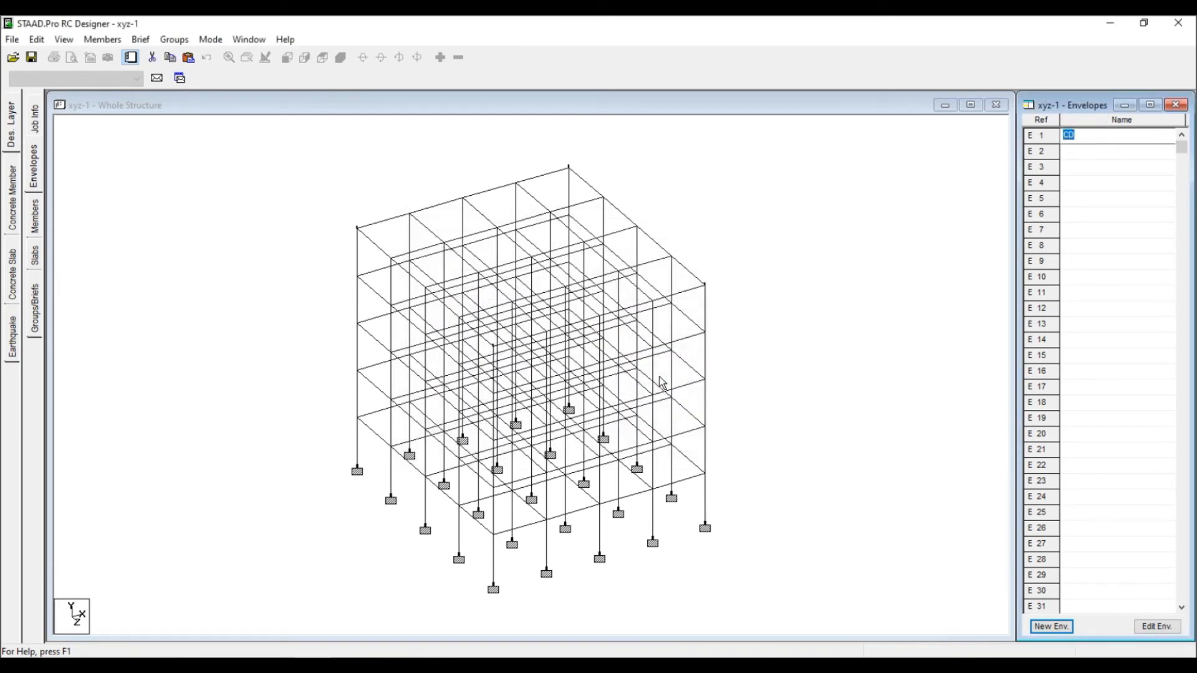
left_click(823, 446)
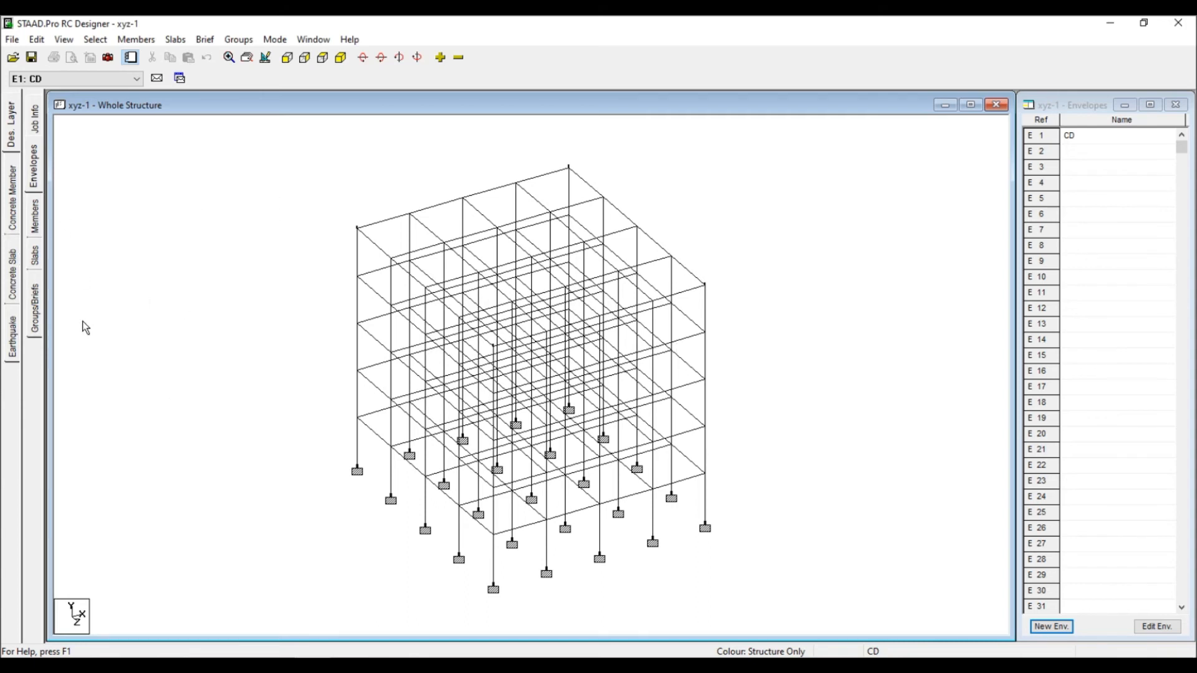
Select the X-direction beams along the rear frame line on all storeys and try to form them into a member.
left_click(36, 218)
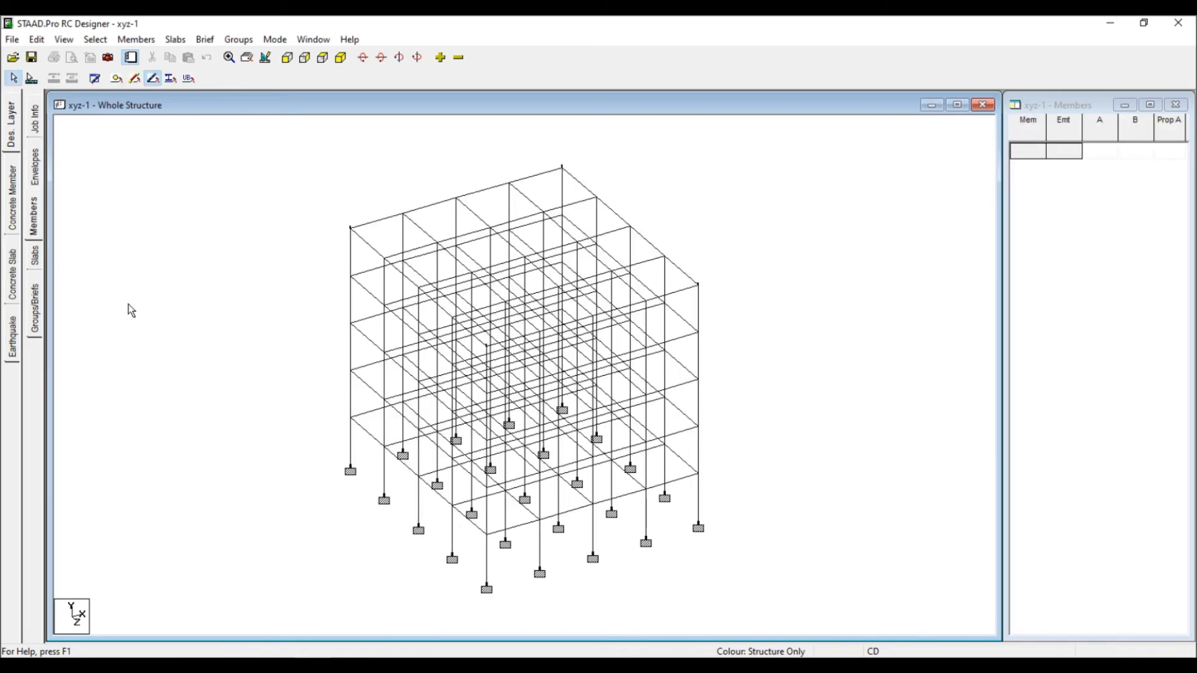
scroll(232, 336, "up", 1)
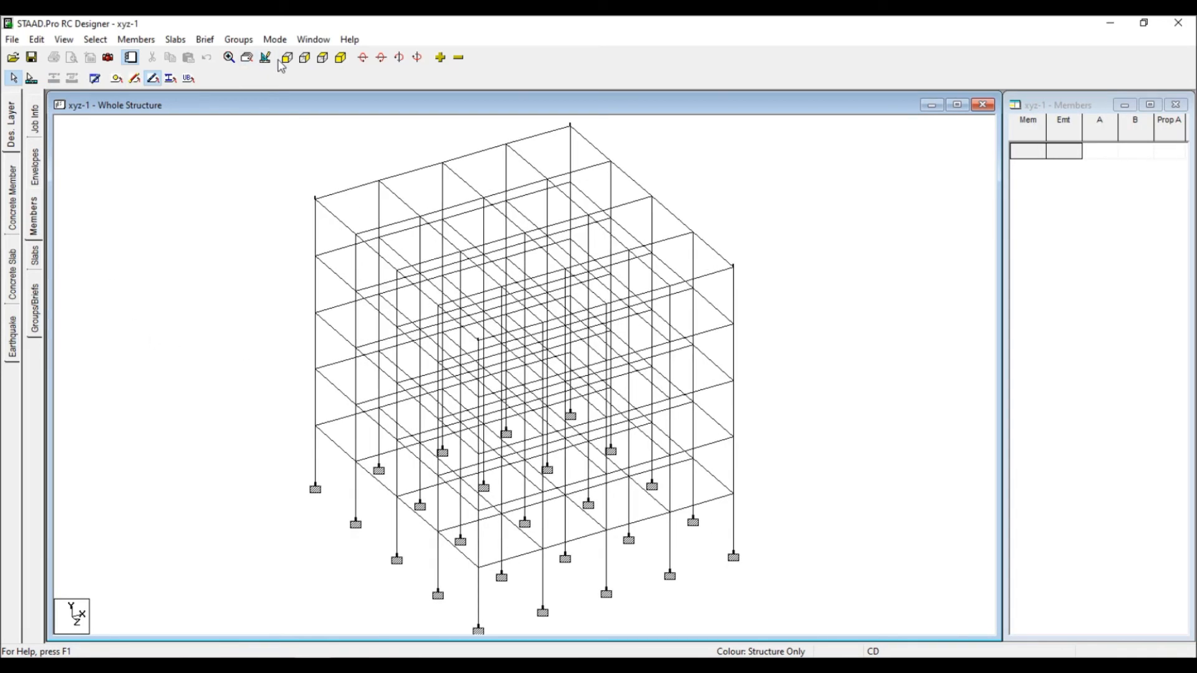
left_click(322, 58)
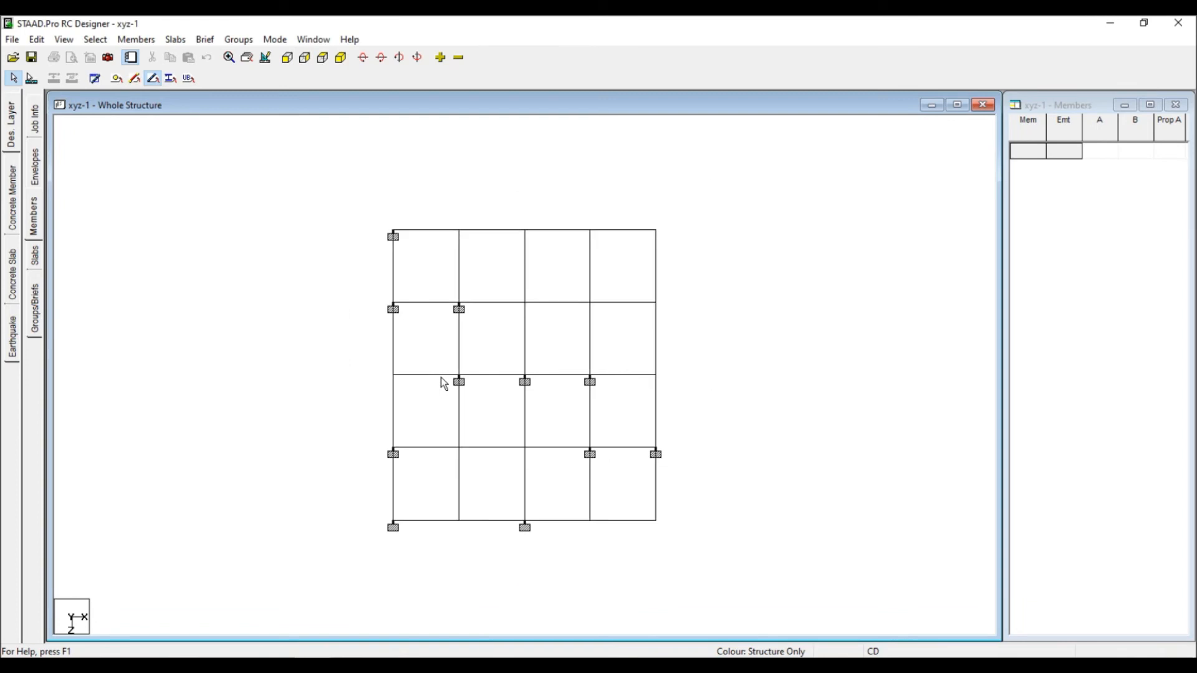
left_click_drag(426, 177, 402, 214)
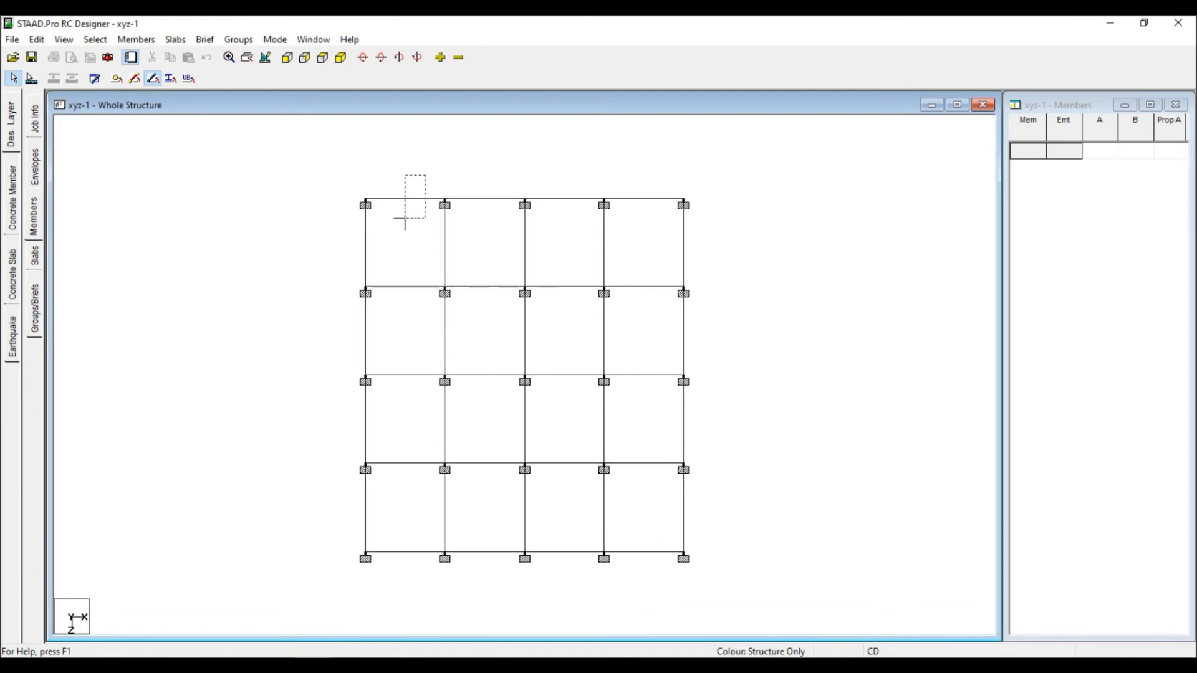
left_click(481, 201, "ctrl")
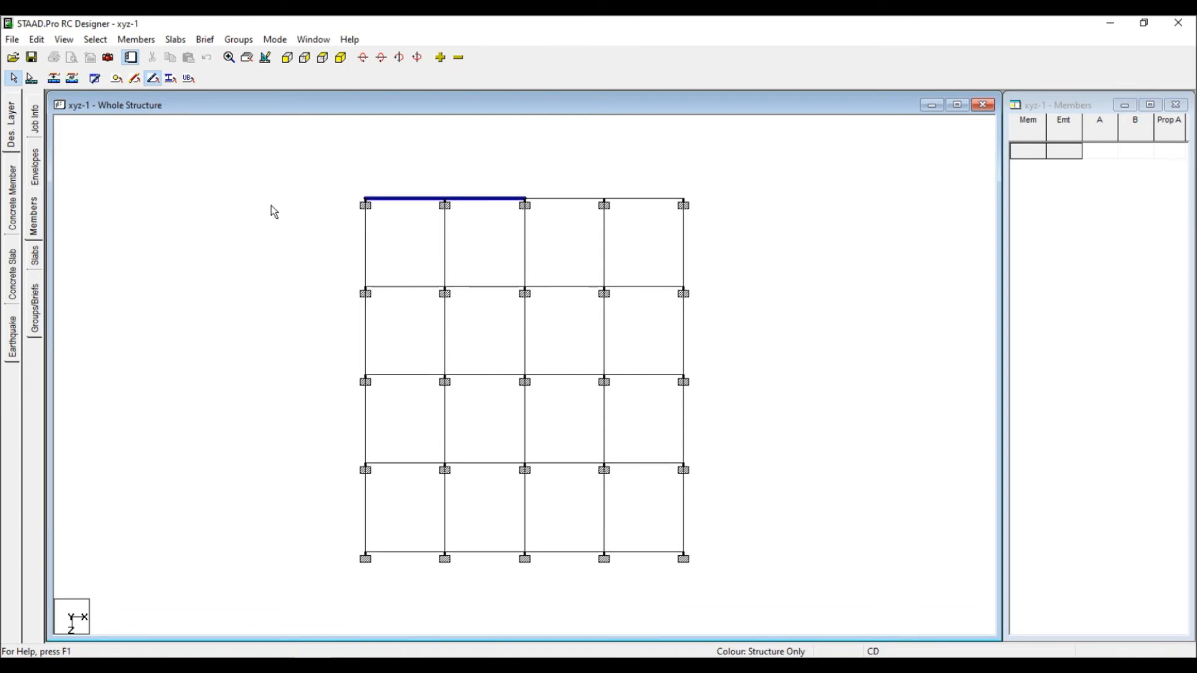
left_click(600, 200, "ctrl")
left_click(635, 201, "ctrl")
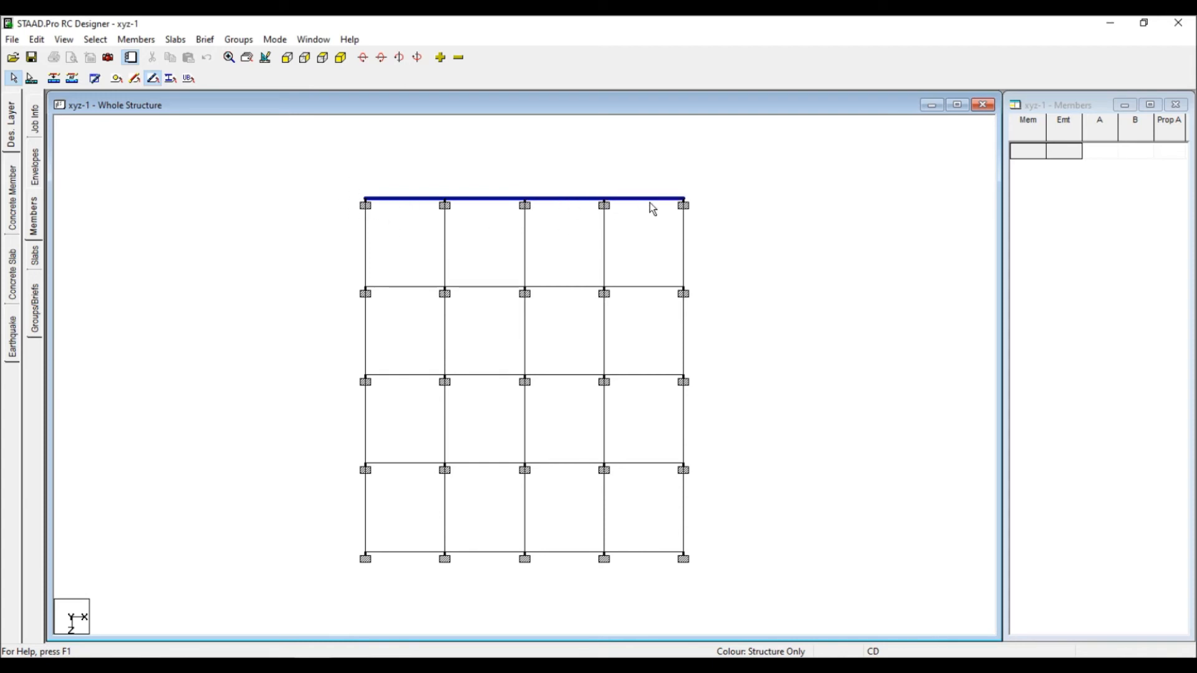
left_click(340, 57)
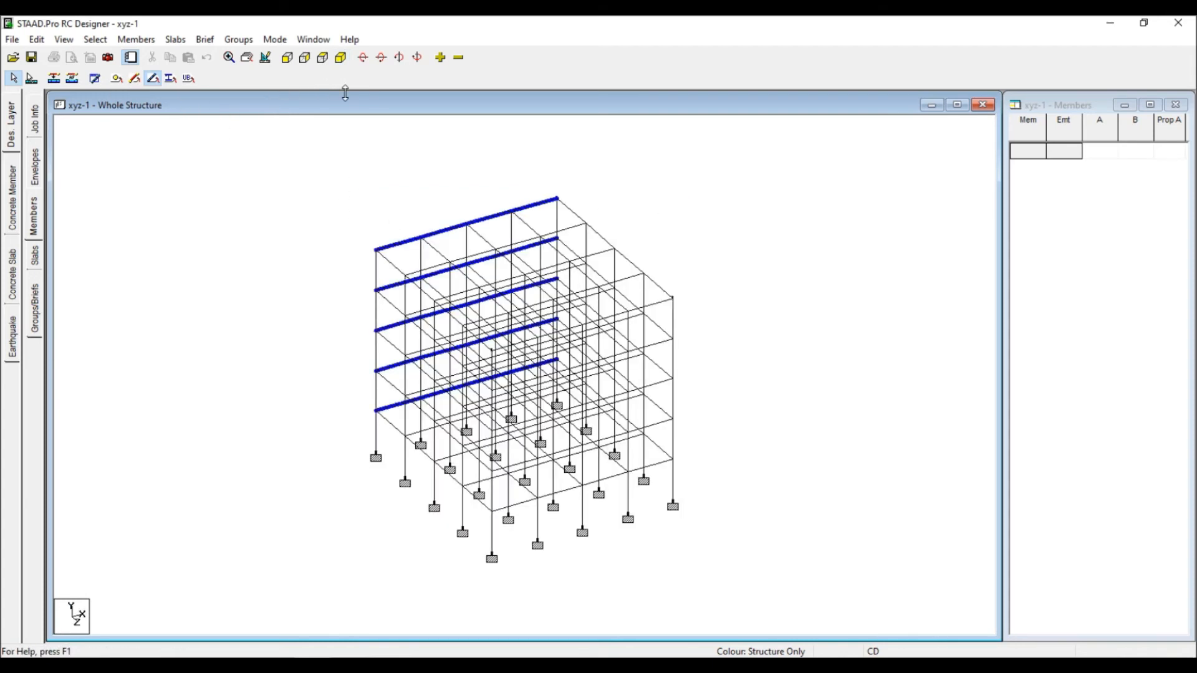
right_click(298, 215)
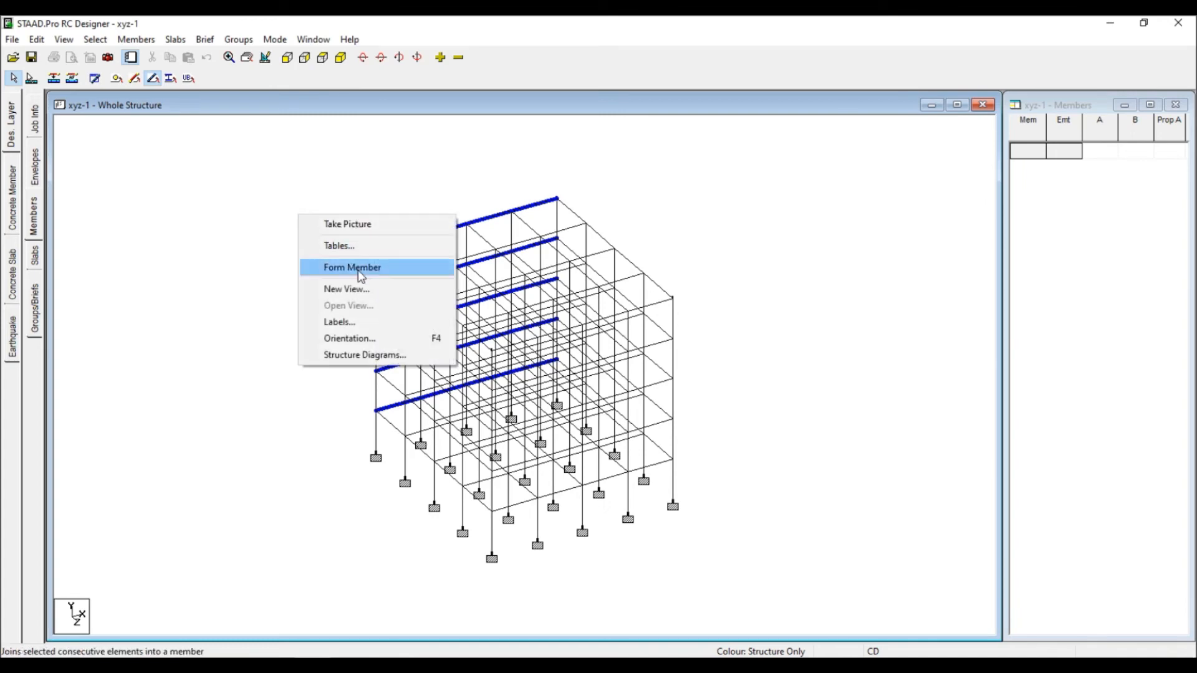
left_click(361, 268)
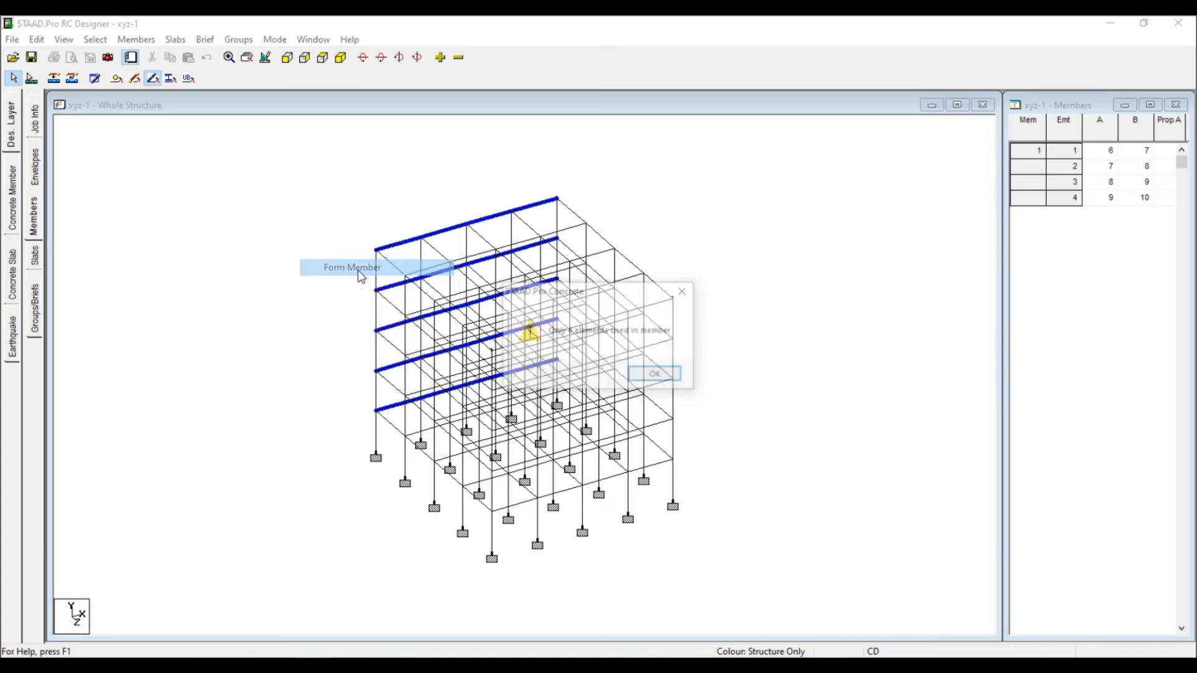
left_click(657, 375)
Select the member formed from the rear first-level beams and delete it.
scroll(348, 451, "up", 2)
left_click(342, 424)
left_click(231, 419)
left_click(31, 78)
left_click(340, 420)
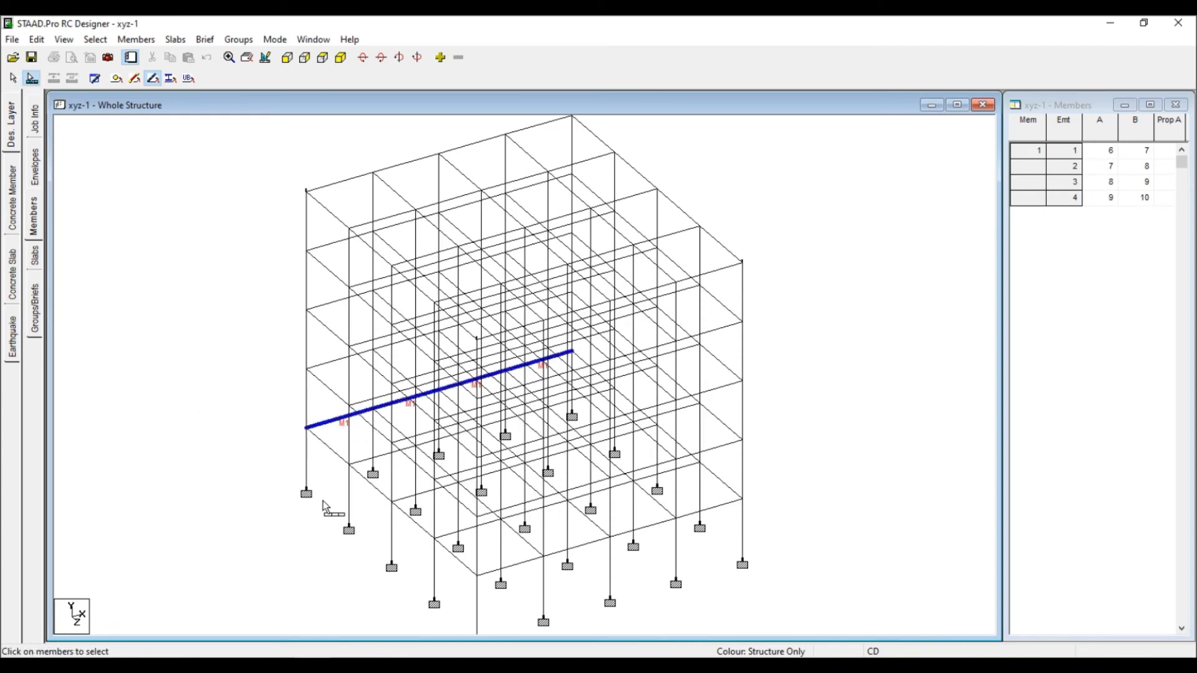
left_click(323, 500)
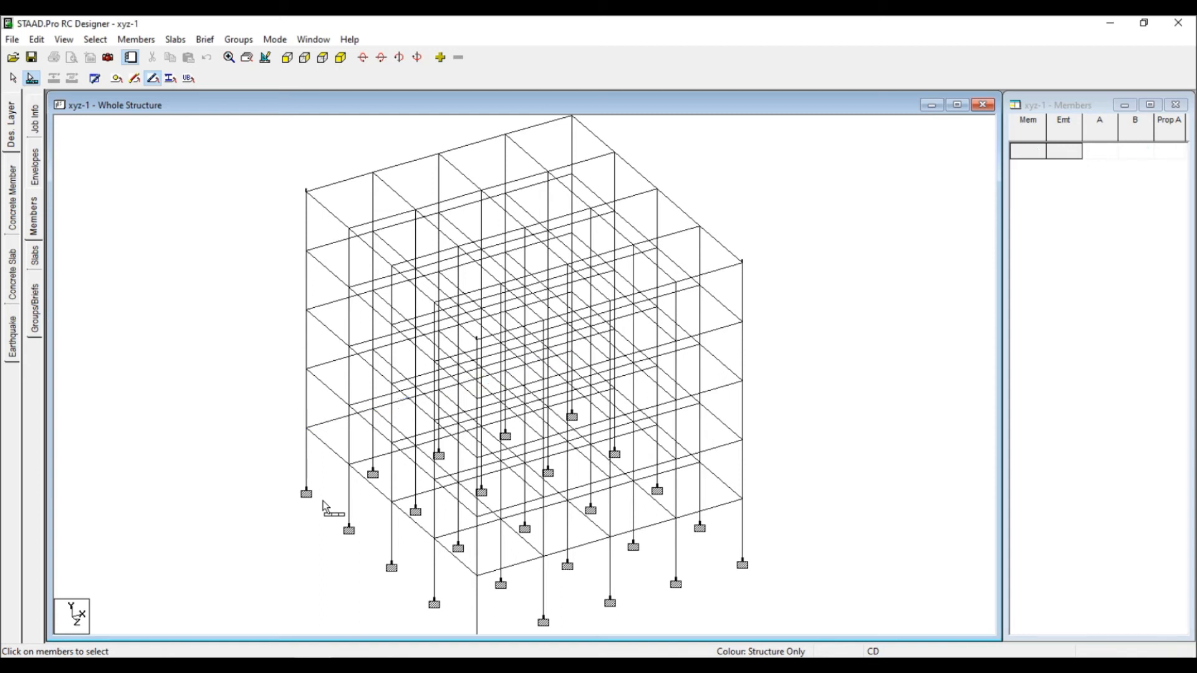
key("Escape")
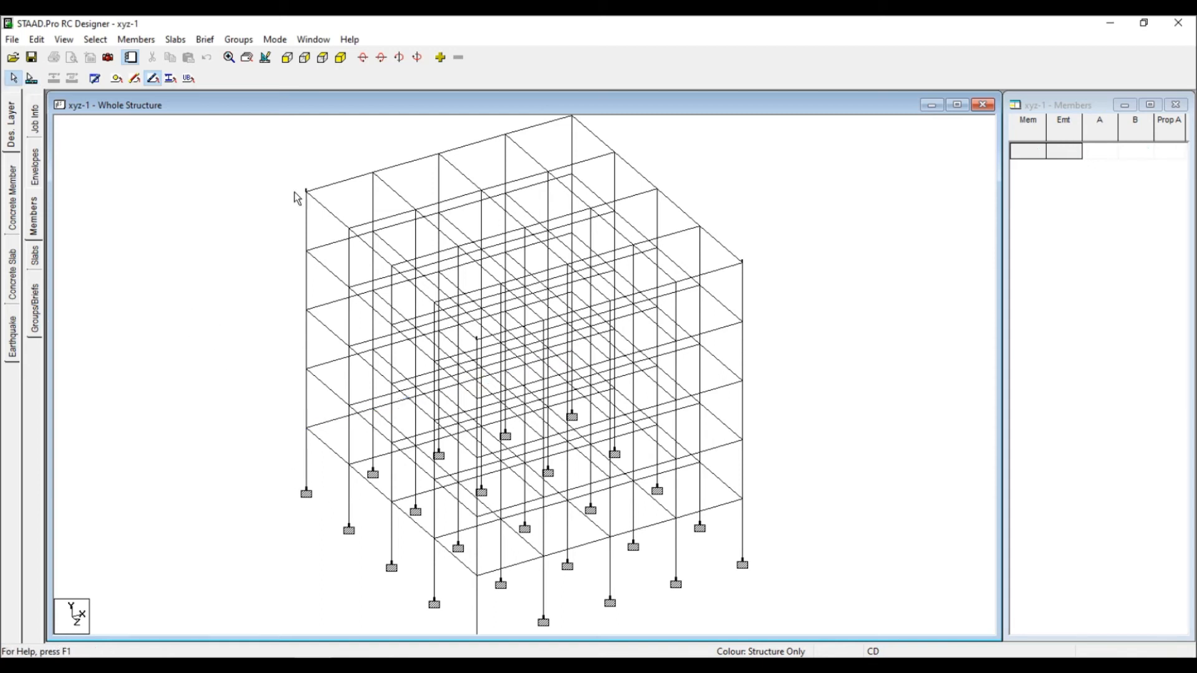
Select the X-direction beams in the first and third bays and try to form them as one member.
left_click(322, 56)
left_click_drag(430, 543, 407, 194)
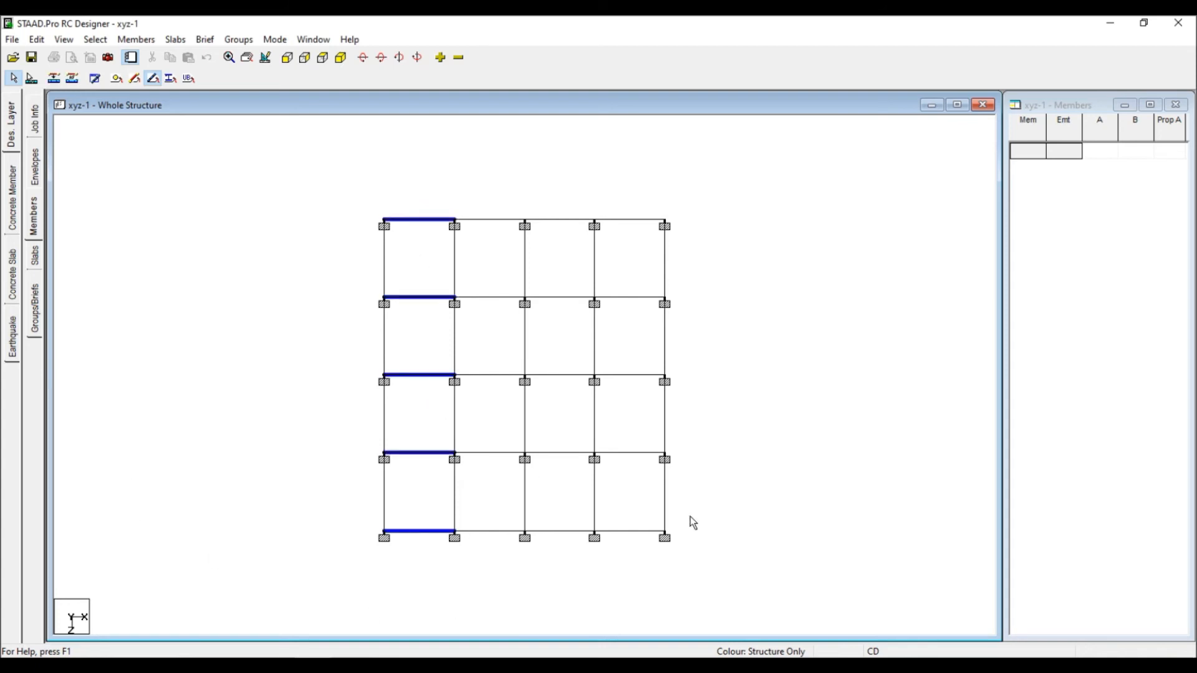
left_click_drag(570, 527, 553, 190)
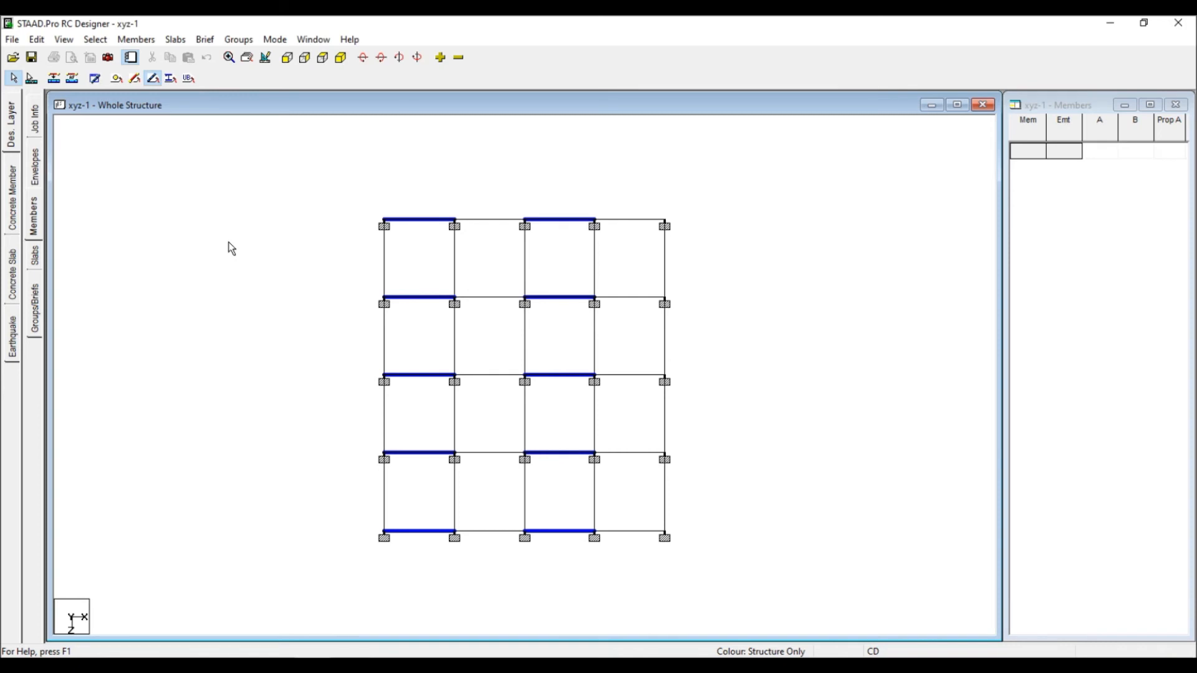
right_click(184, 203)
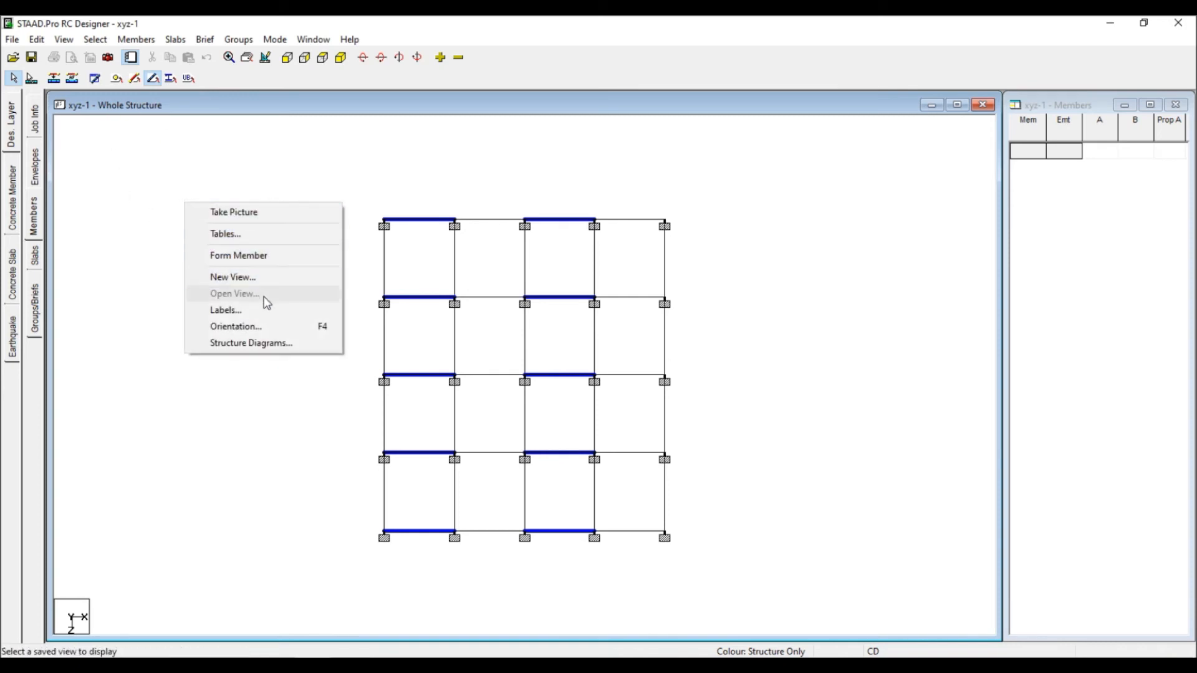
left_click(64, 117)
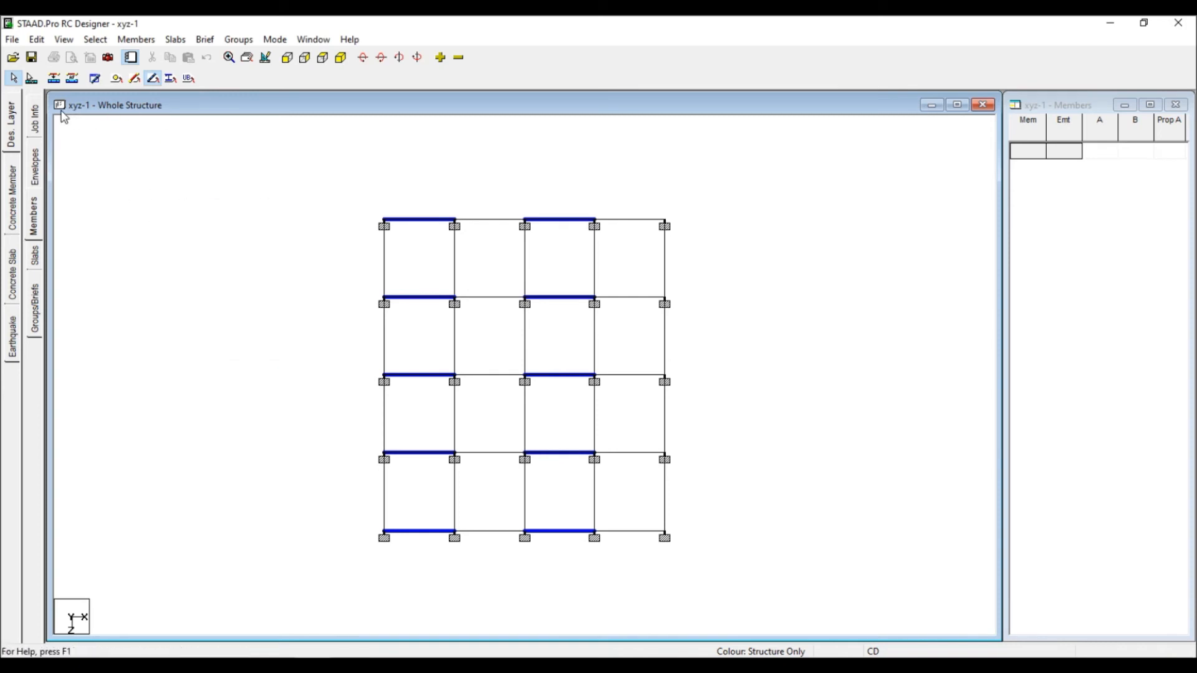
left_click(54, 78)
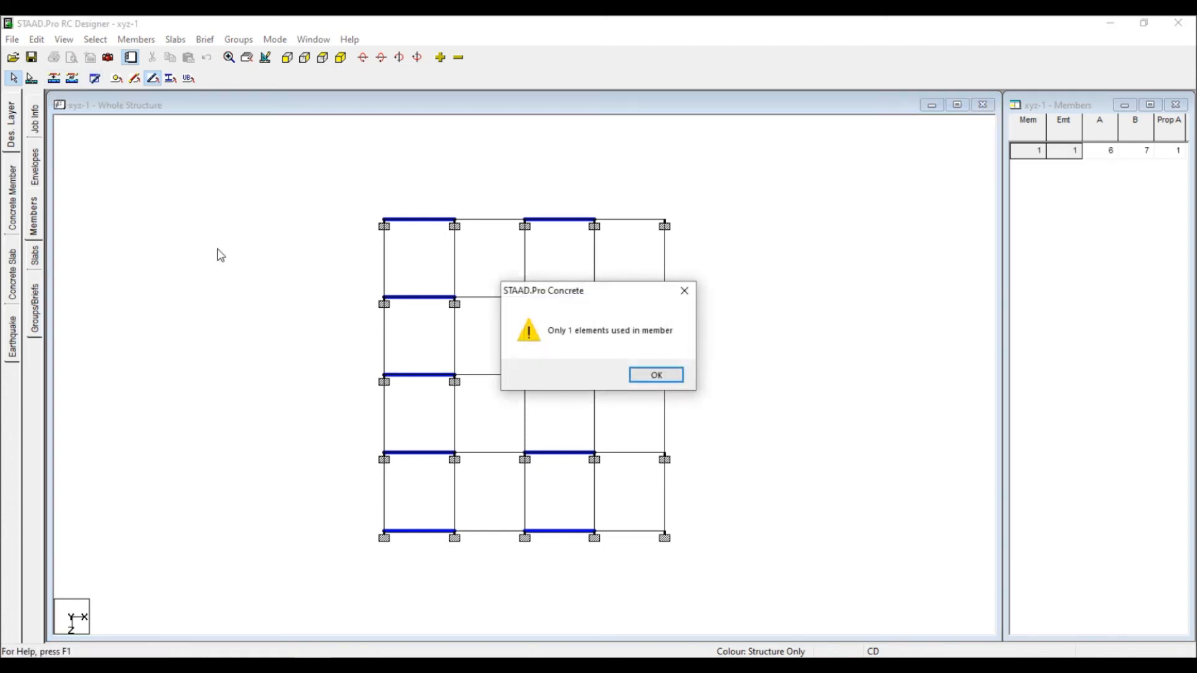
left_click(646, 376)
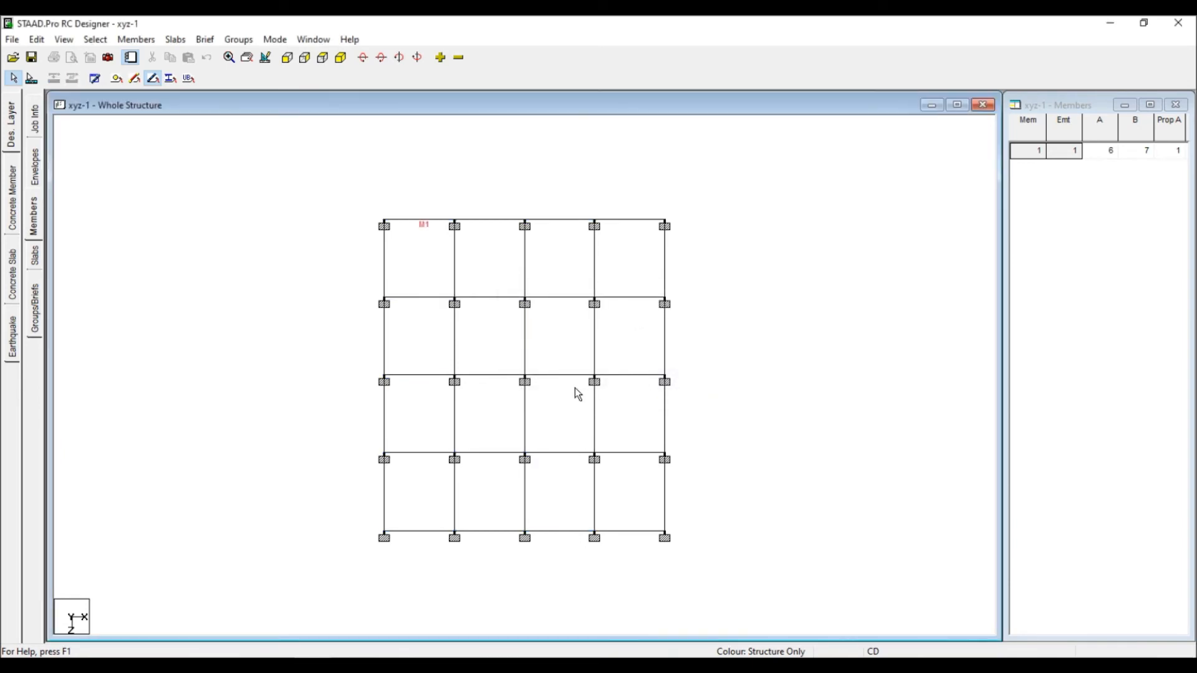
left_click(341, 57)
scroll(439, 424, "up", 3)
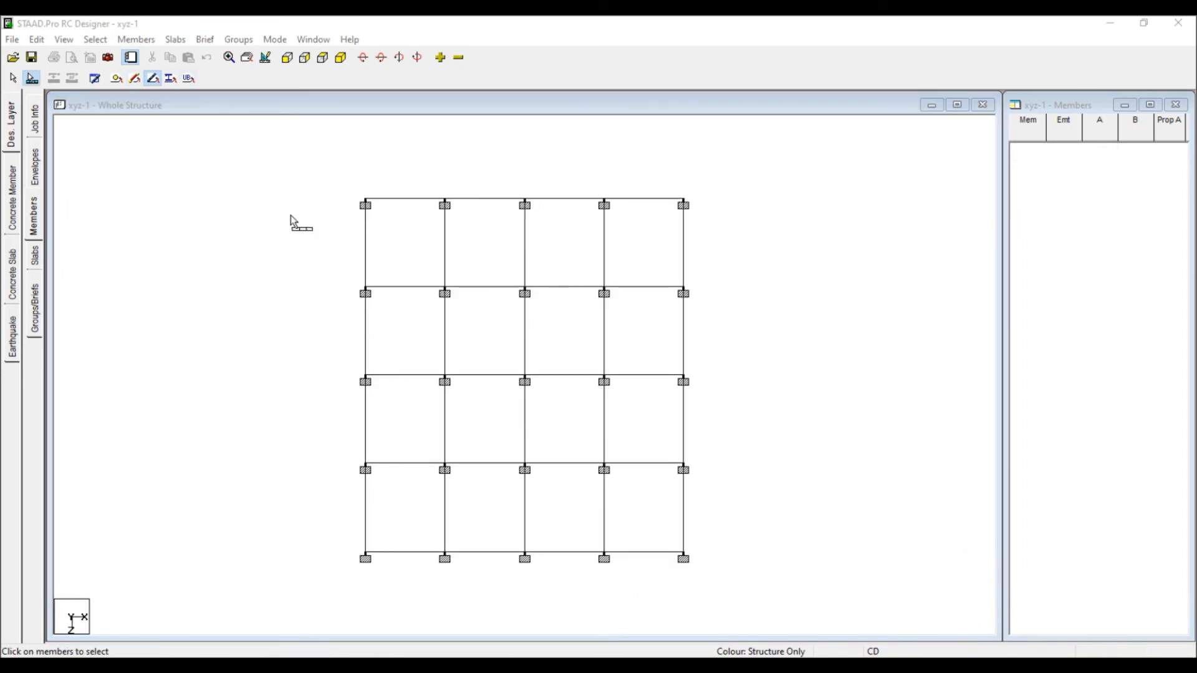
Select all X-direction beams in the first and third bays and automatically form each one into its own member.
left_click(13, 78)
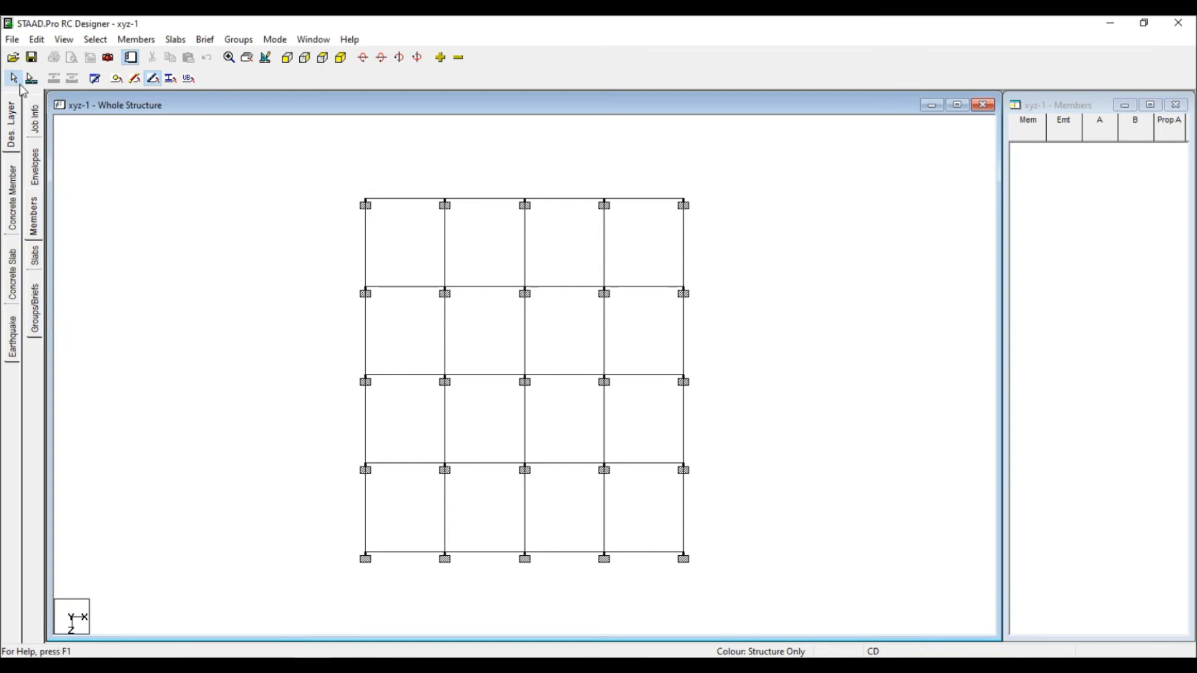
left_click_drag(409, 571, 390, 174)
left_click_drag(501, 574, 504, 536)
left_click_drag(572, 575, 547, 188)
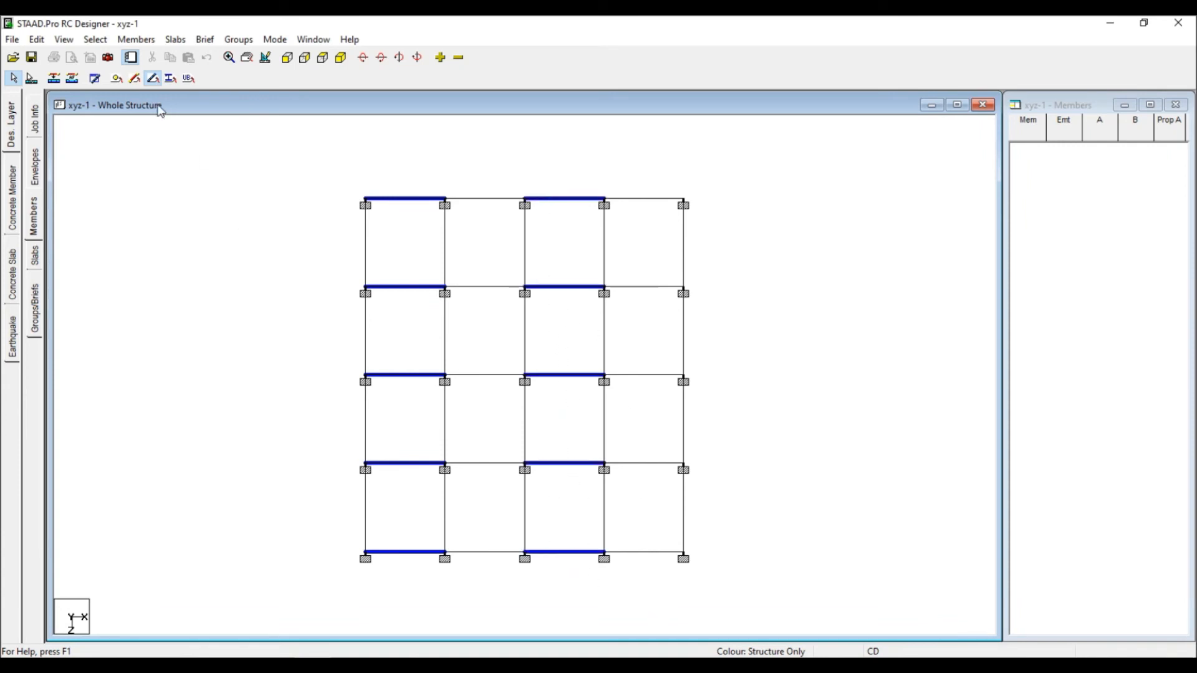
left_click(72, 78)
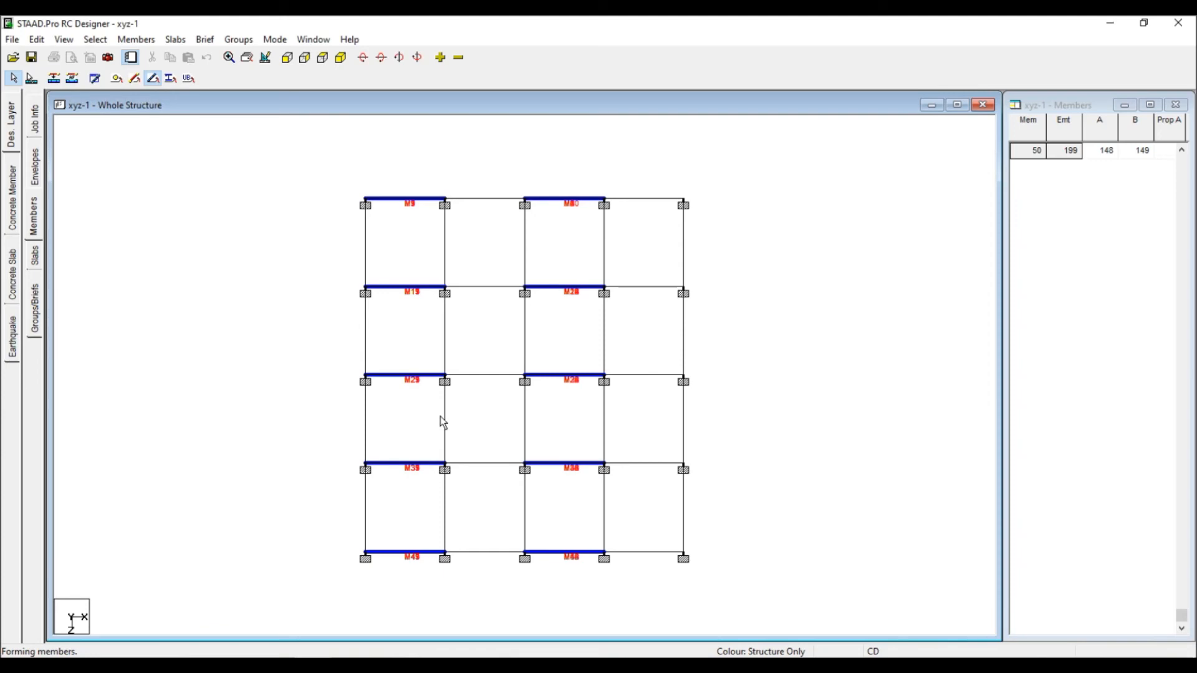
left_click(341, 57)
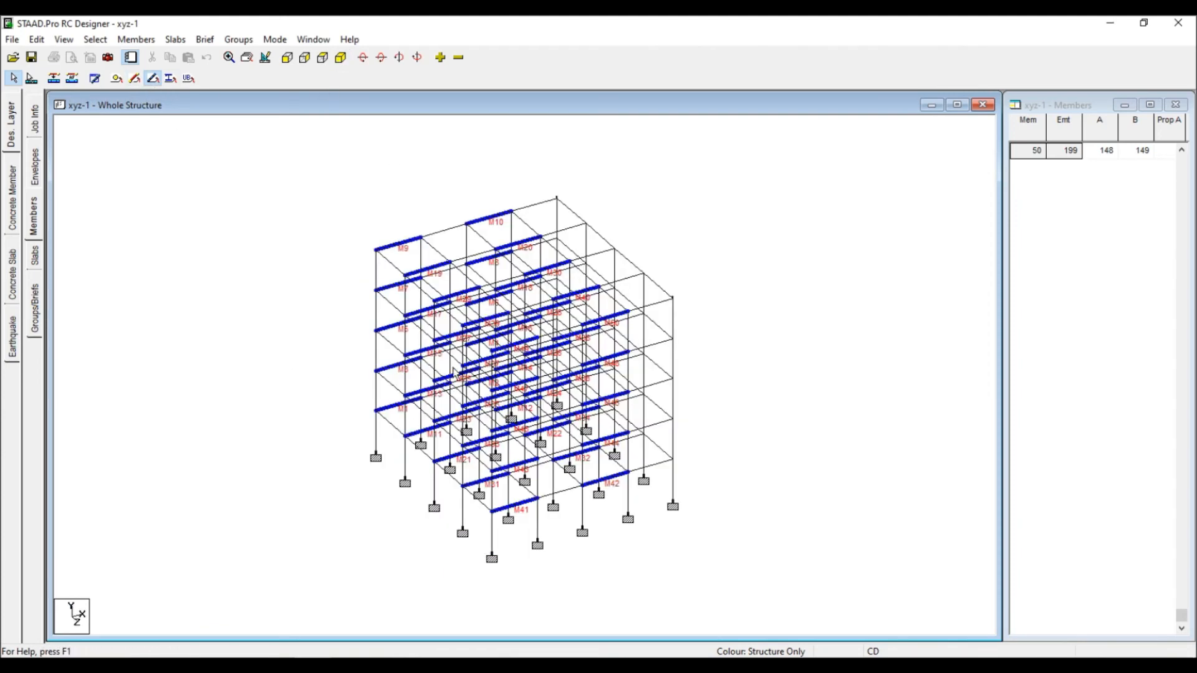
scroll(452, 322, "up", 2)
left_click(246, 285)
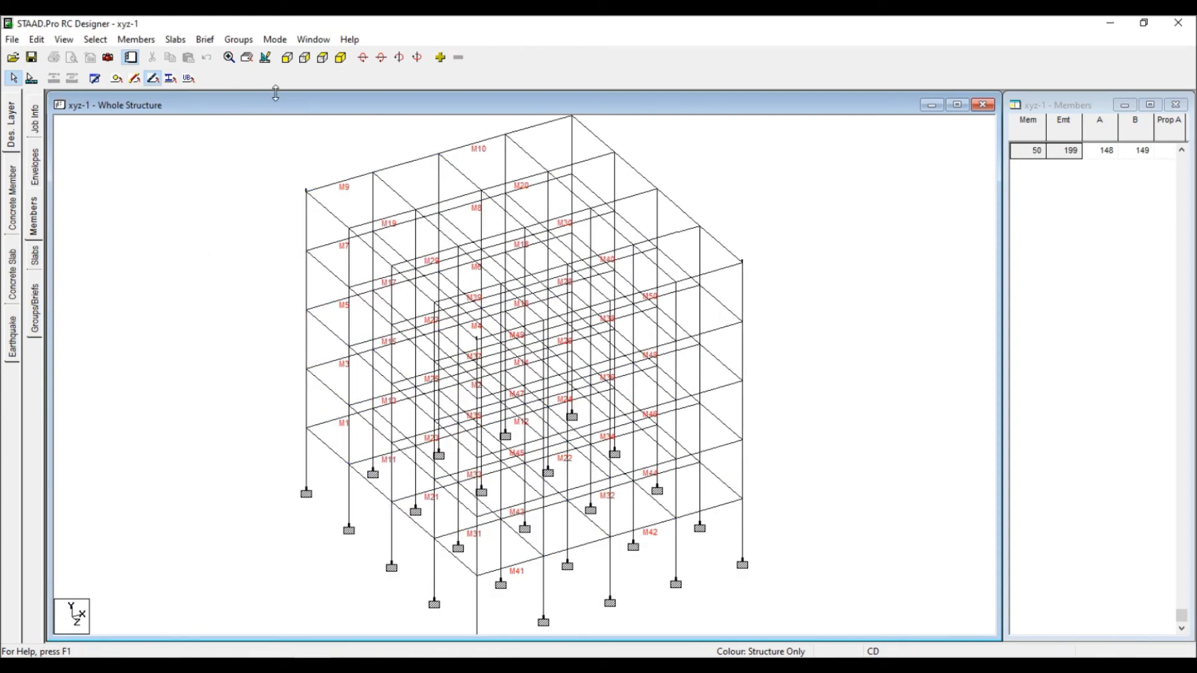
Select all X-direction beams in the second and fourth bays and automatically form them into separate members.
left_click(322, 57)
scroll(426, 381, "down", 1)
left_click_drag(490, 602, 461, 151)
left_click_drag(676, 602, 650, 160)
left_click(135, 78)
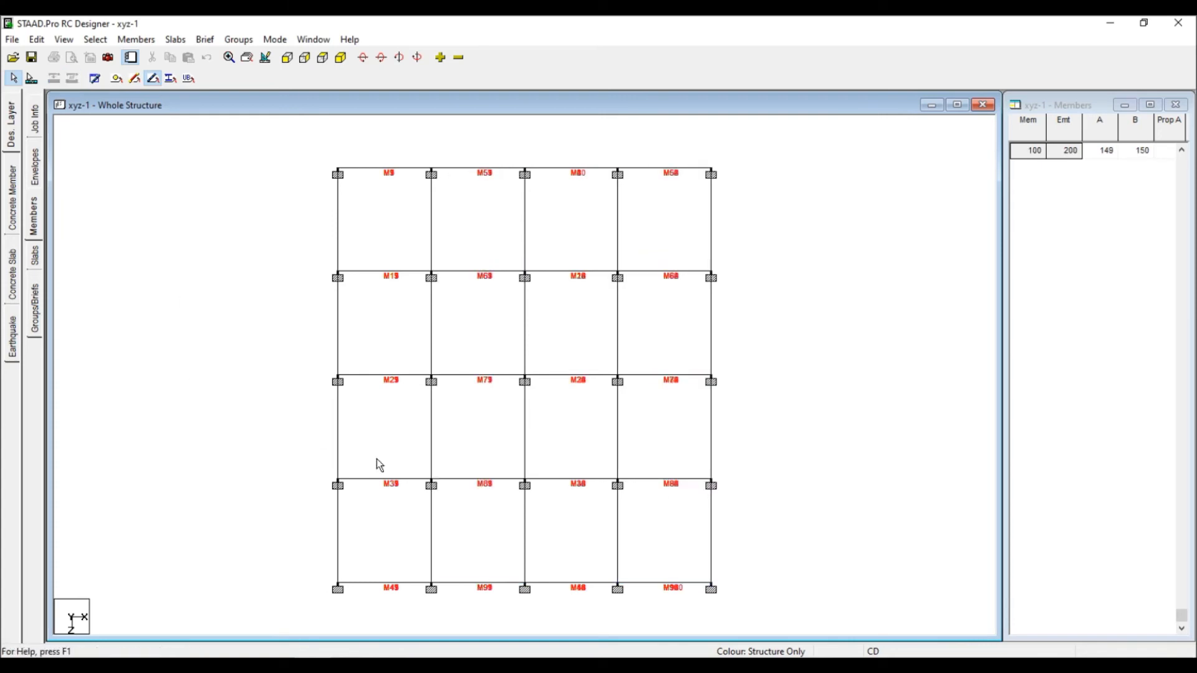
left_click(340, 57)
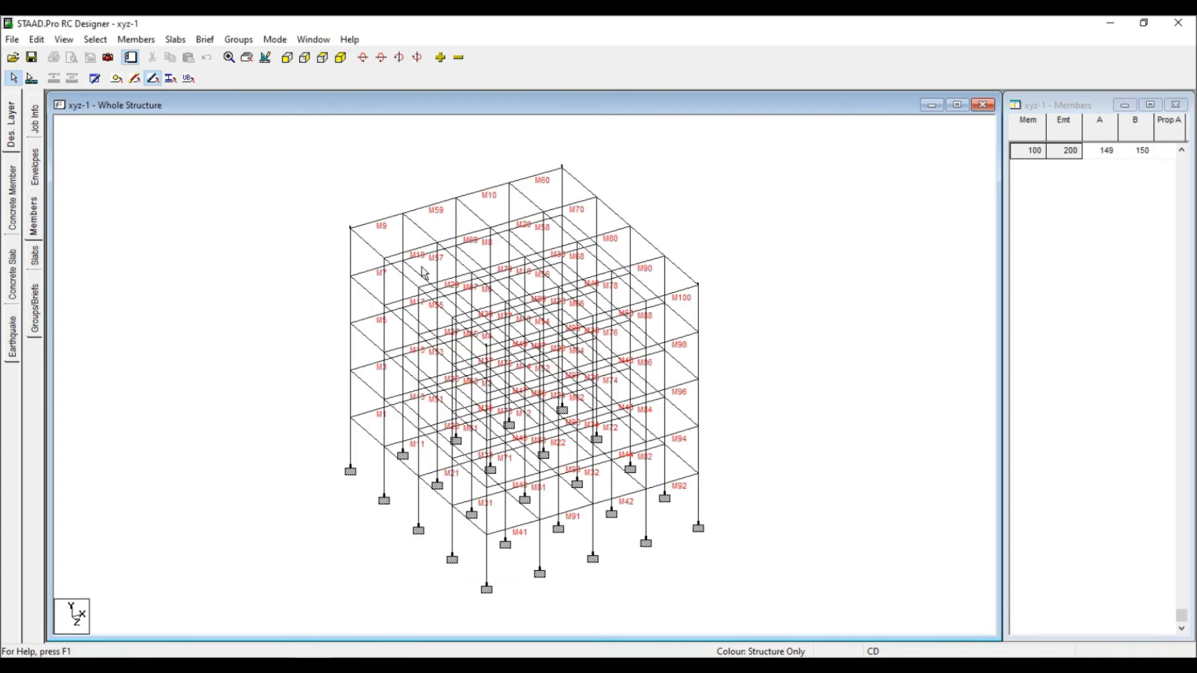
scroll(480, 414, "down", 3)
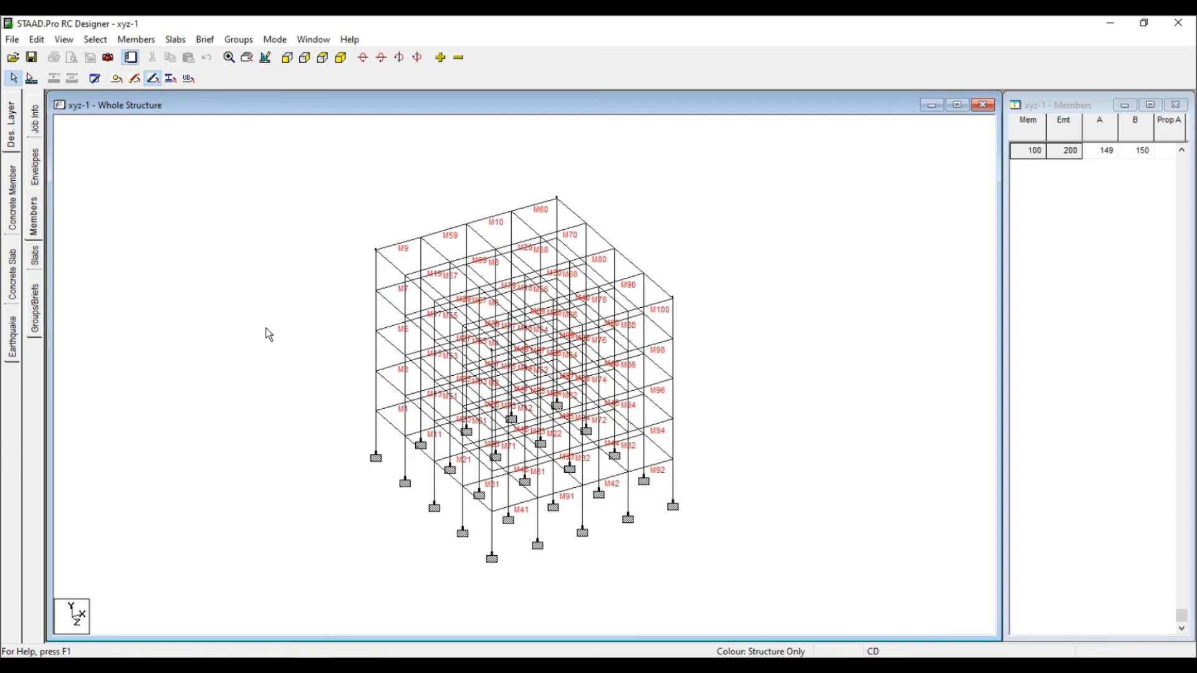
Select the columns of the first, third and fifth storeys and automatically form them into separate members.
left_click(287, 58)
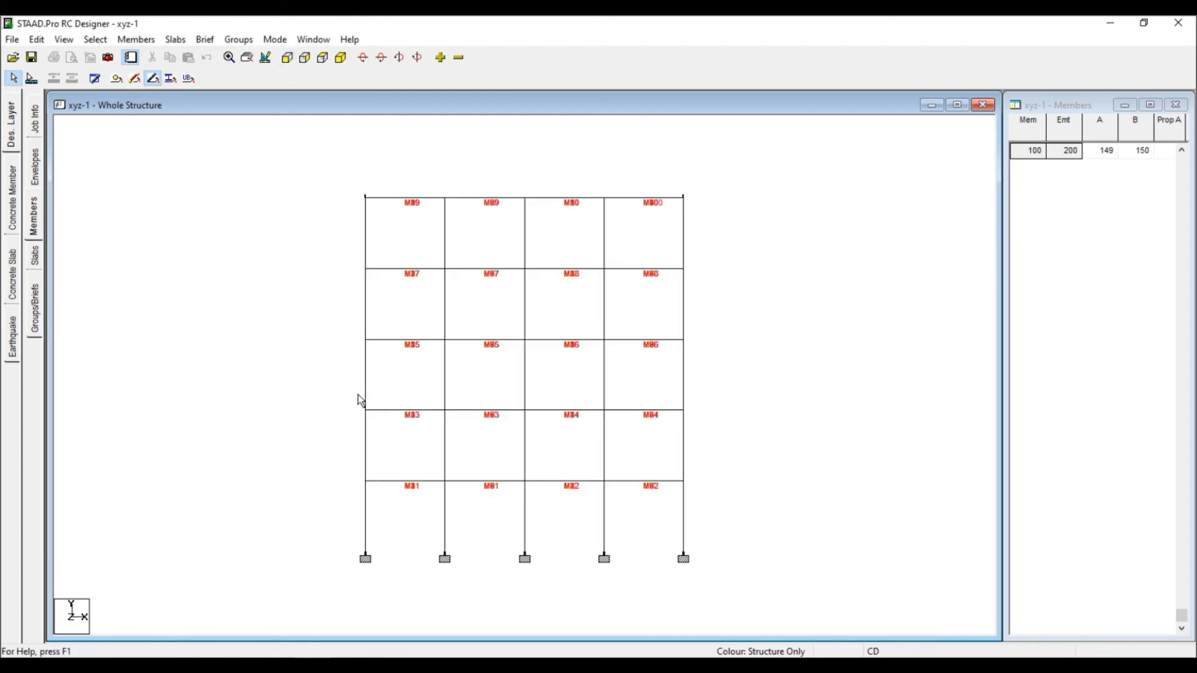
left_click_drag(341, 505, 733, 537)
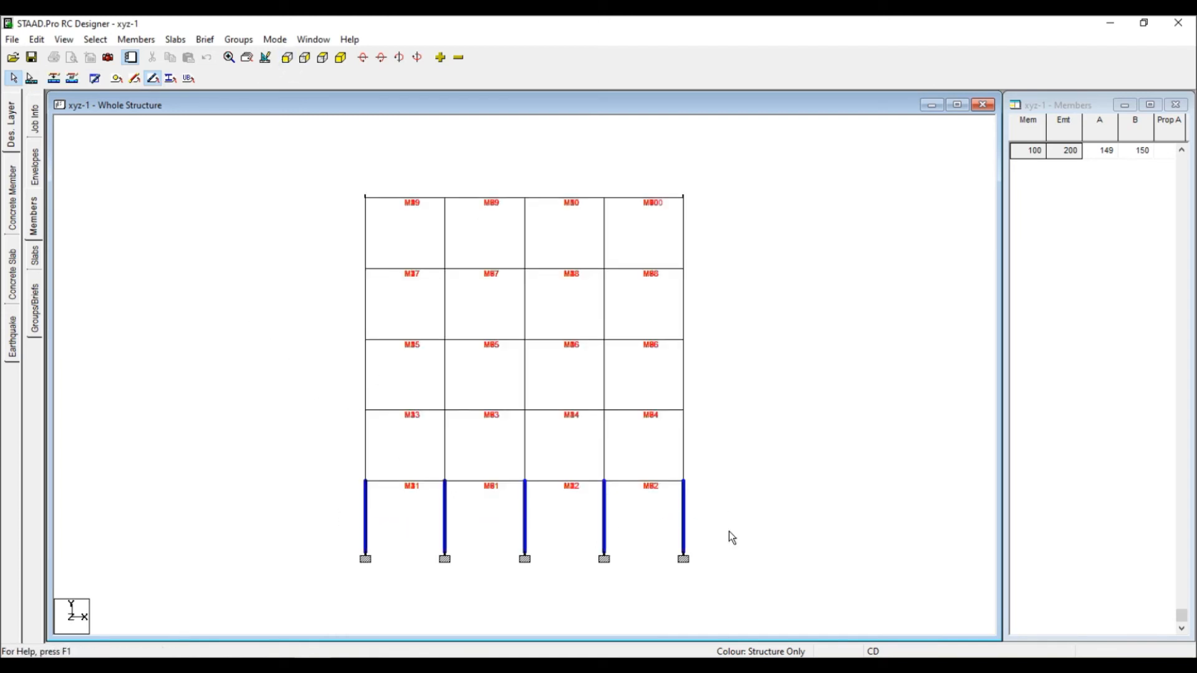
left_click_drag(354, 366, 701, 398)
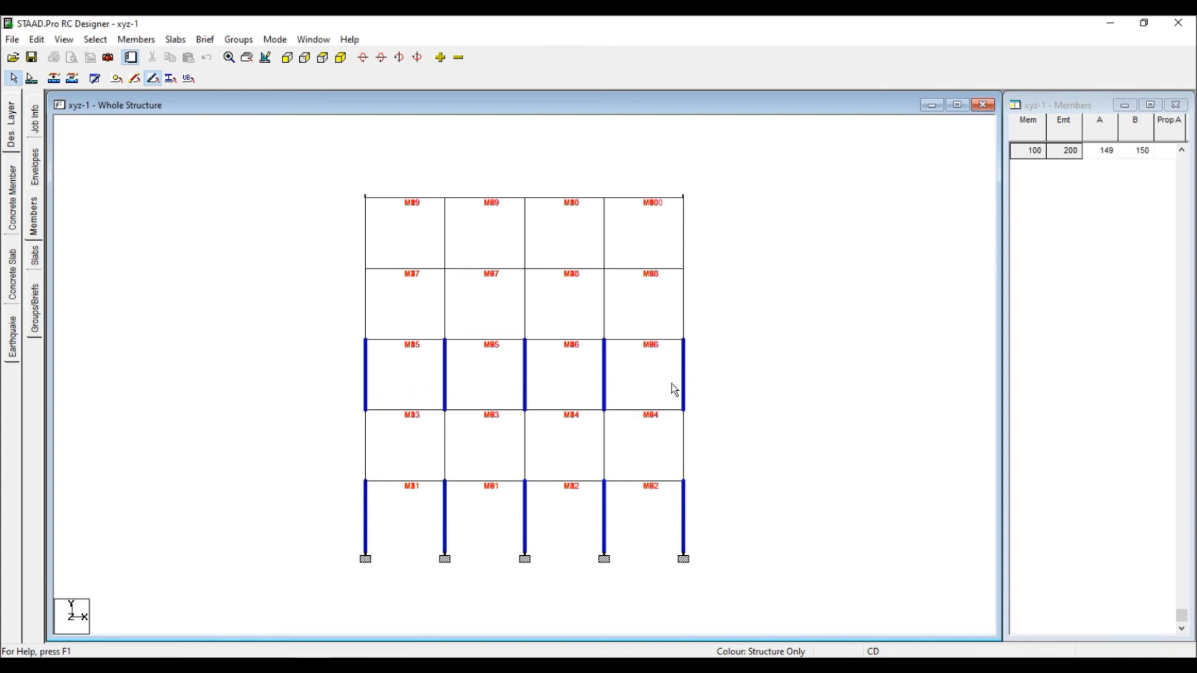
left_click(364, 244)
left_click_drag(324, 214, 730, 257)
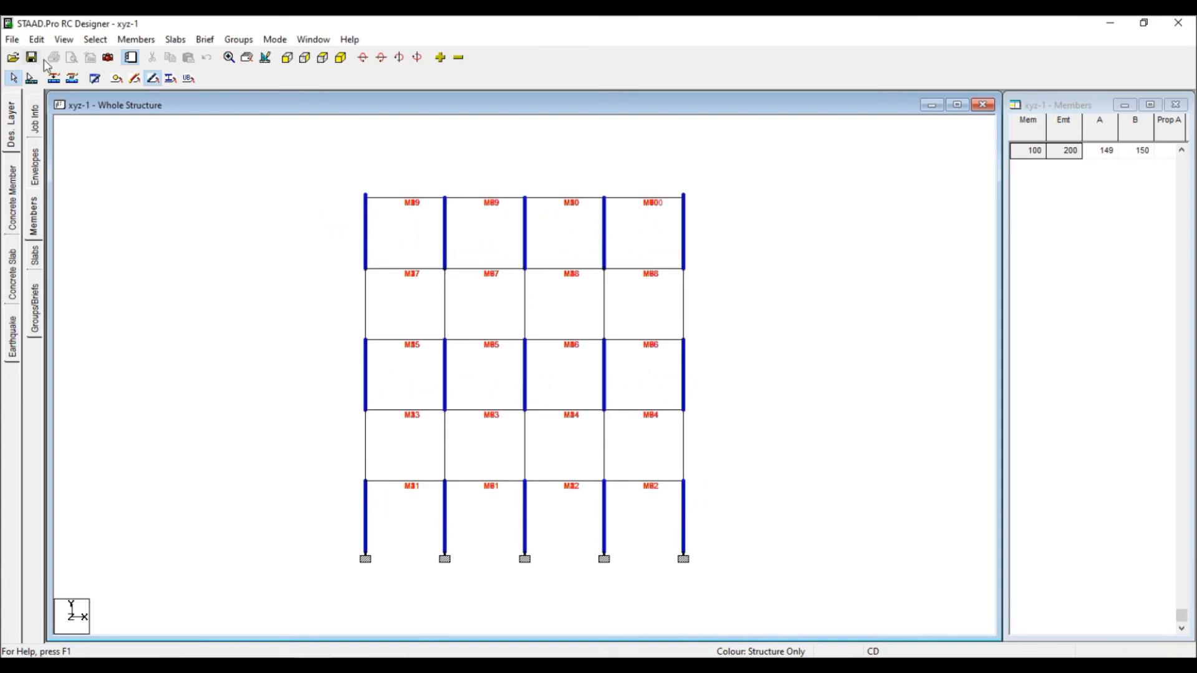
left_click(72, 78)
Select the columns of the second and fourth storeys and automatically form them into separate members.
left_click_drag(349, 284, 718, 321)
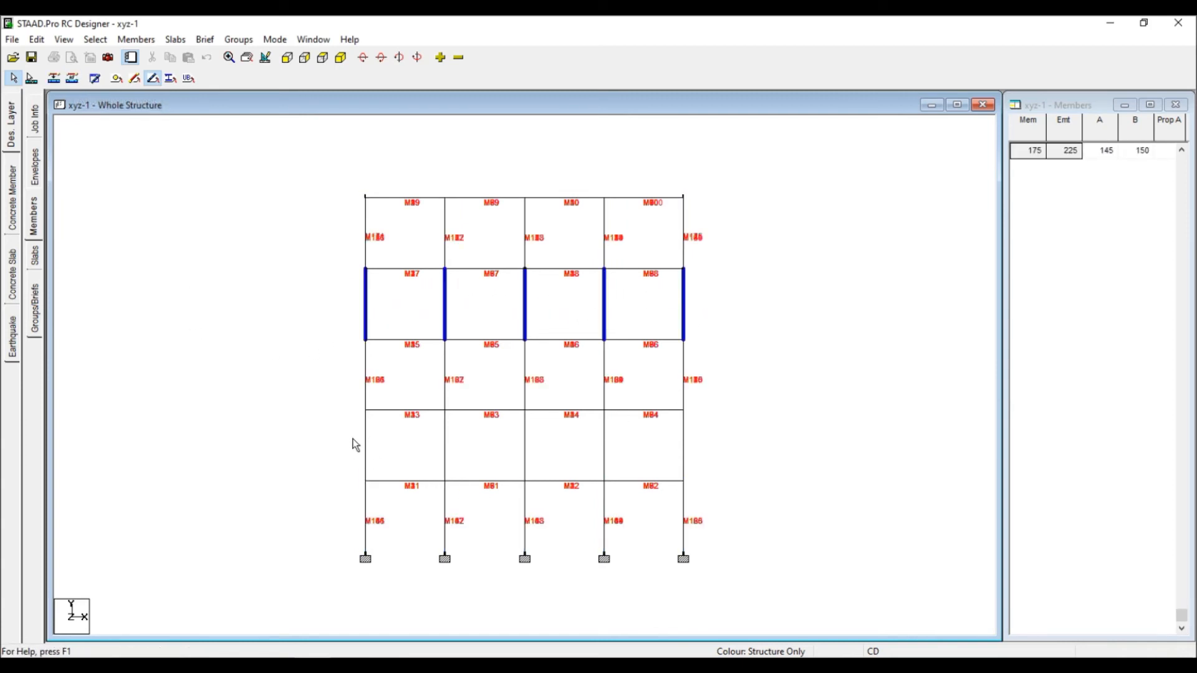
left_click_drag(327, 428, 698, 460)
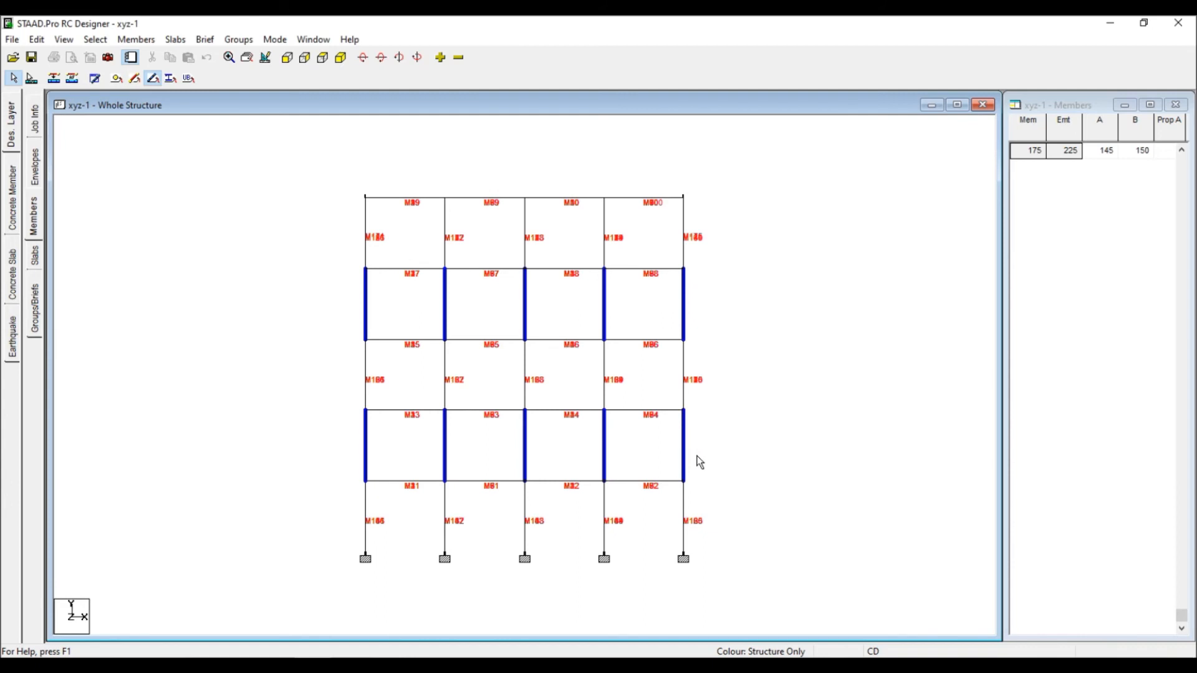
left_click(72, 78)
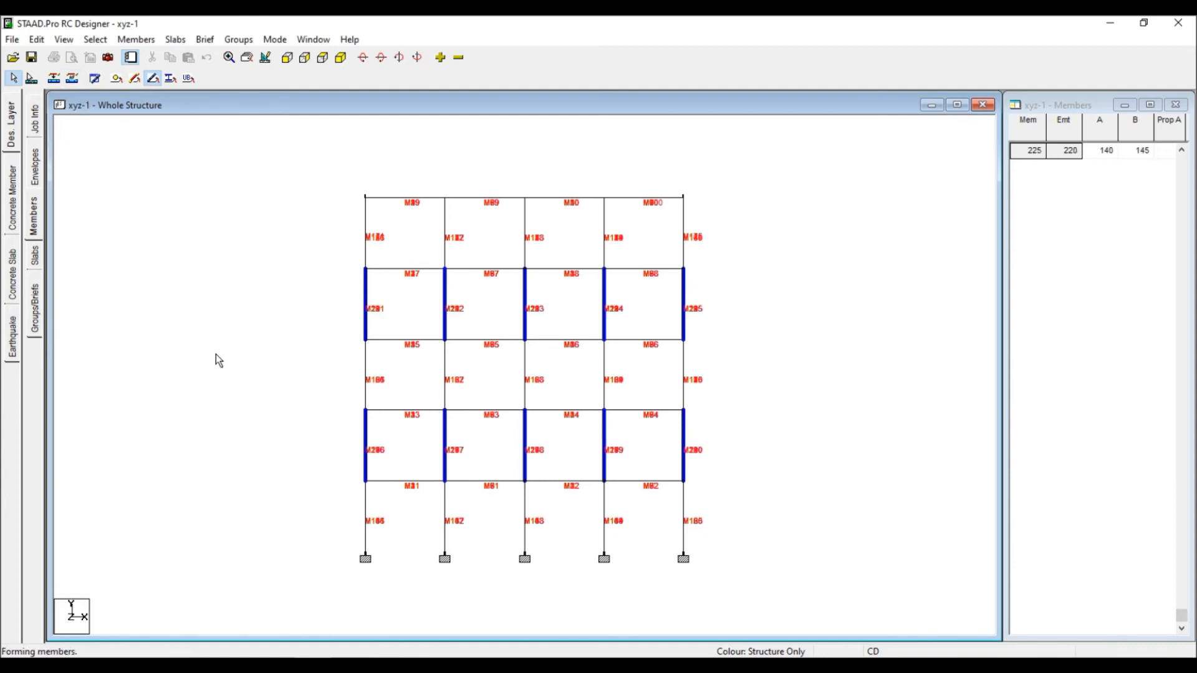
Highlight all formed members in an isometric view to check which beams still need forming.
left_click(31, 78)
left_click_drag(304, 166, 735, 570)
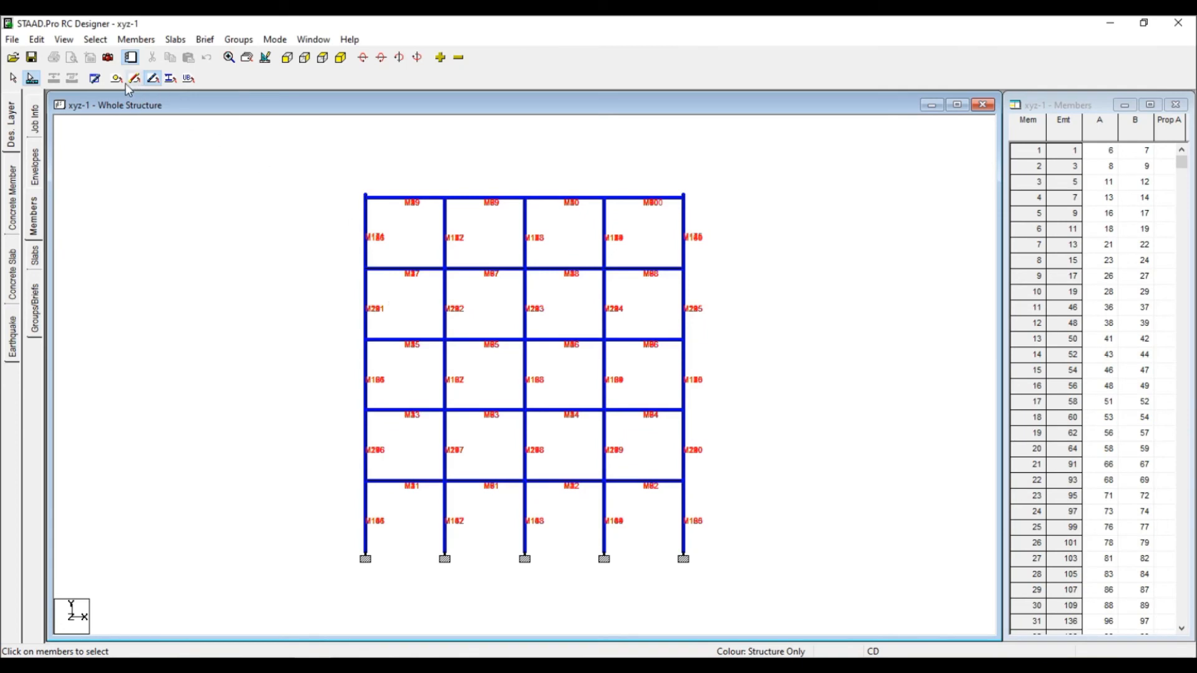
left_click(341, 58)
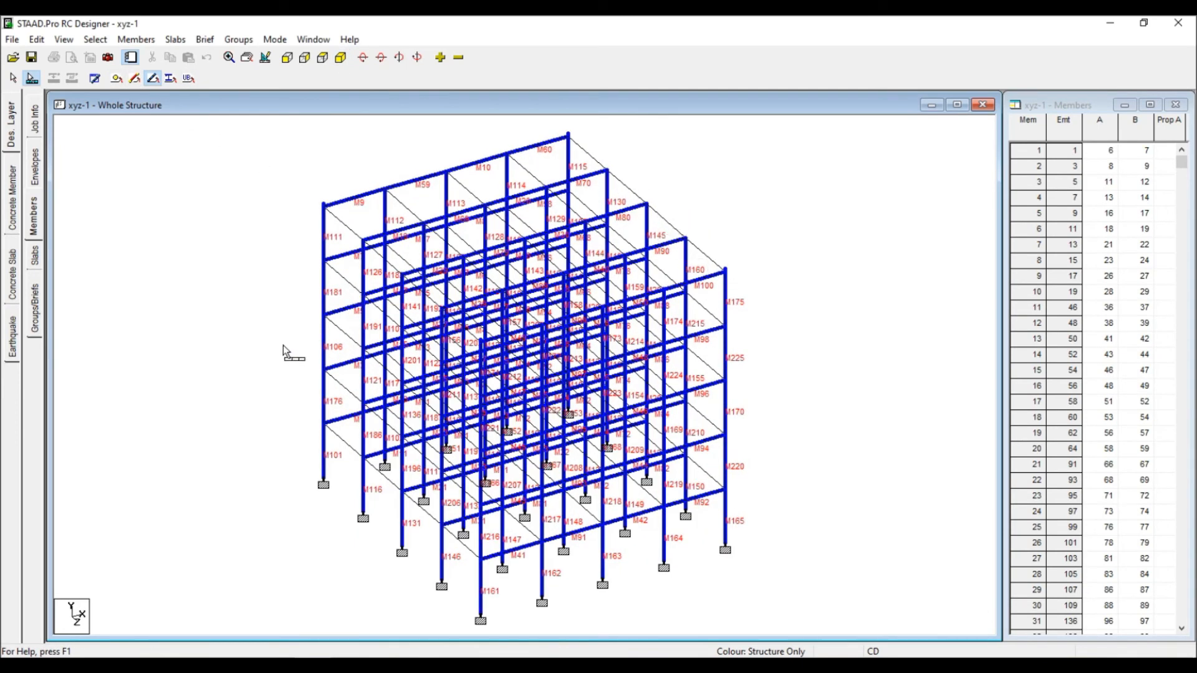
left_click(253, 337)
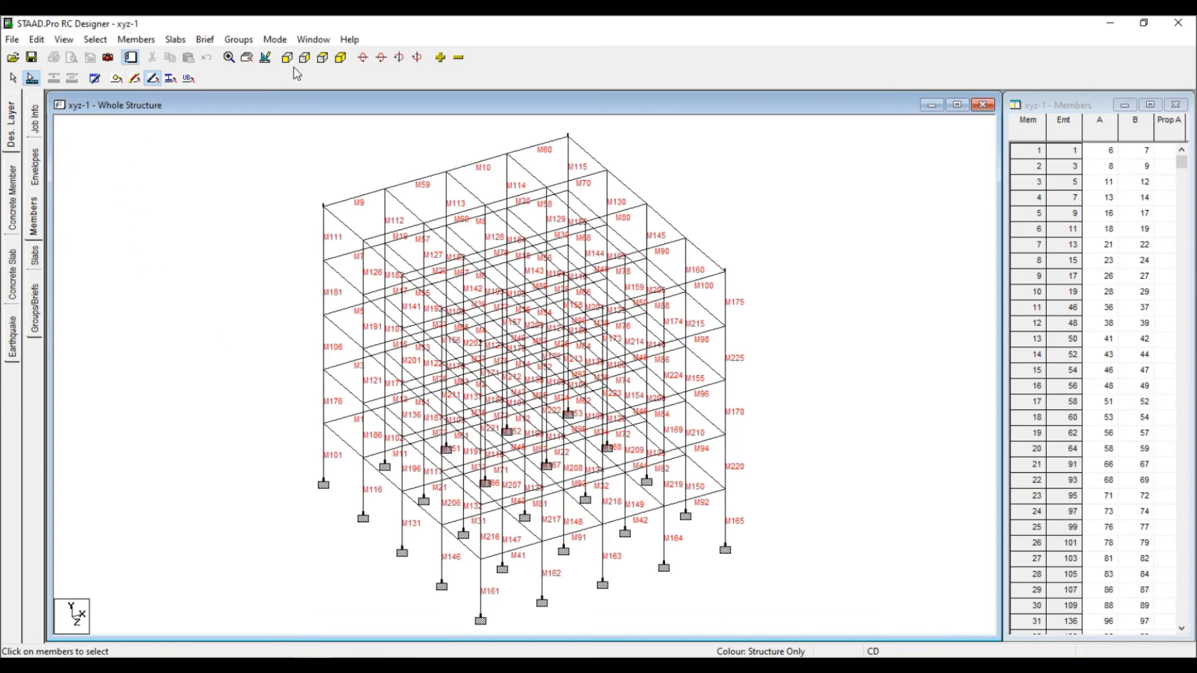
Select all Z-direction beams in the first and third bays in plan and automatically form them into separate members.
left_click(322, 57)
left_click(13, 78)
left_click_drag(259, 175, 829, 218)
left_click_drag(259, 406, 812, 466, "ctrl")
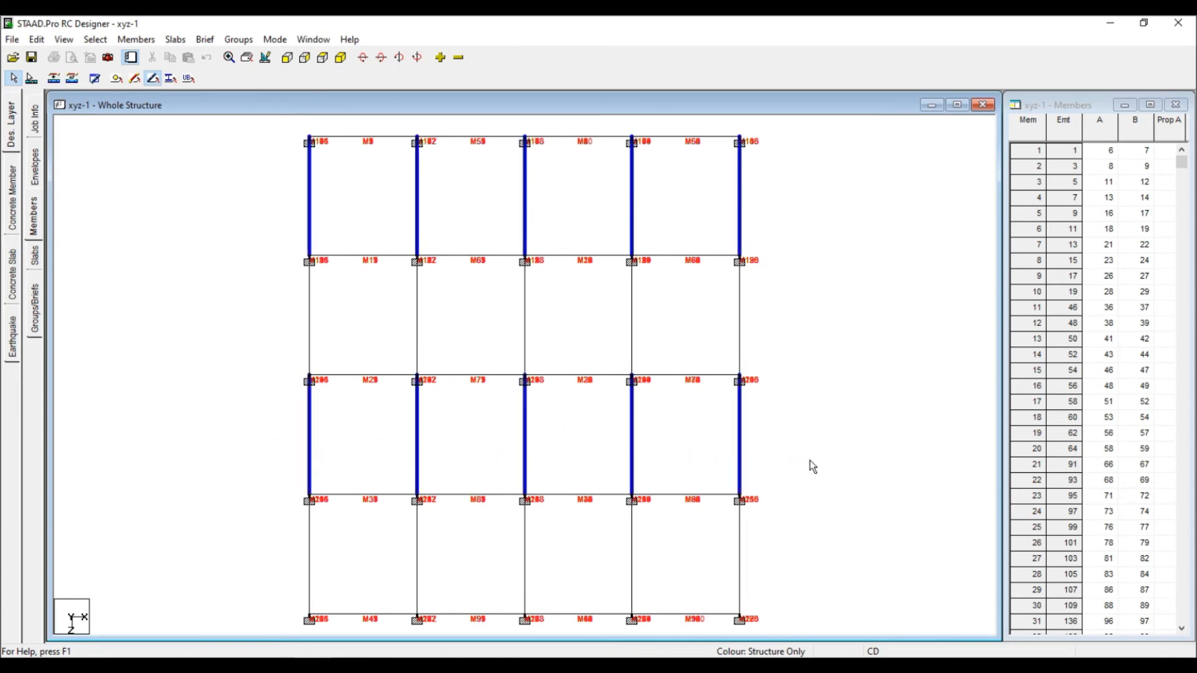
left_click(73, 77)
Select all Z-direction beams in the second and fourth bays and automatically form them into separate members.
left_click_drag(288, 286, 791, 342)
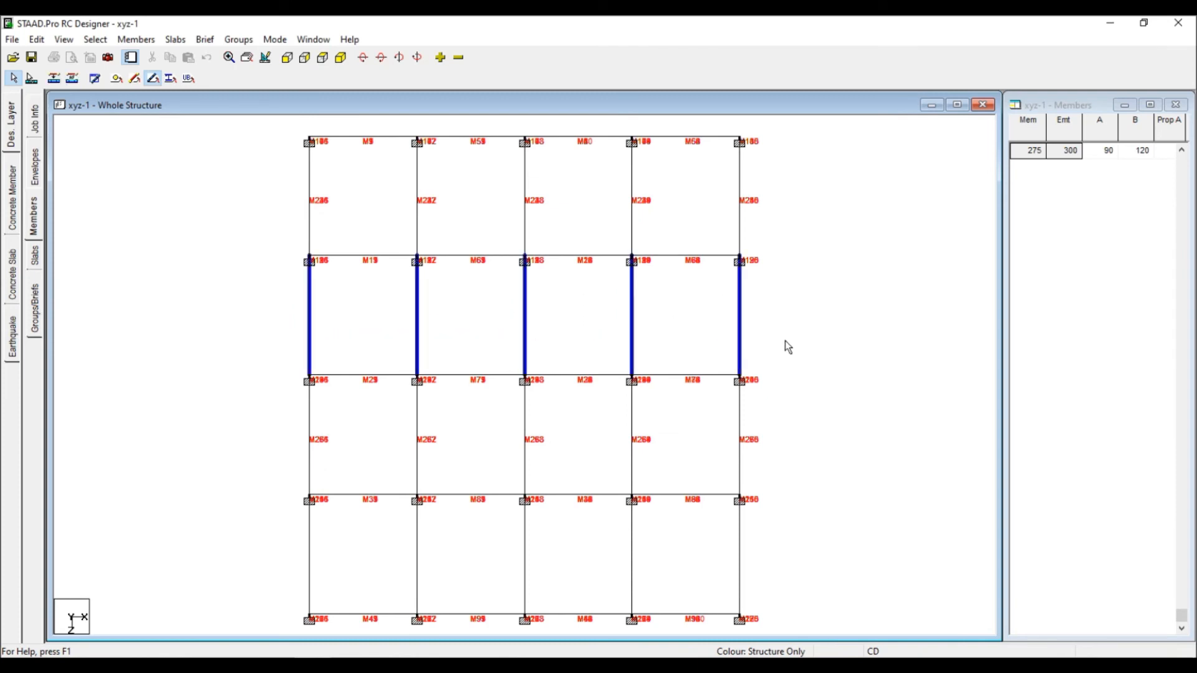
left_click_drag(267, 532, 793, 578, "ctrl")
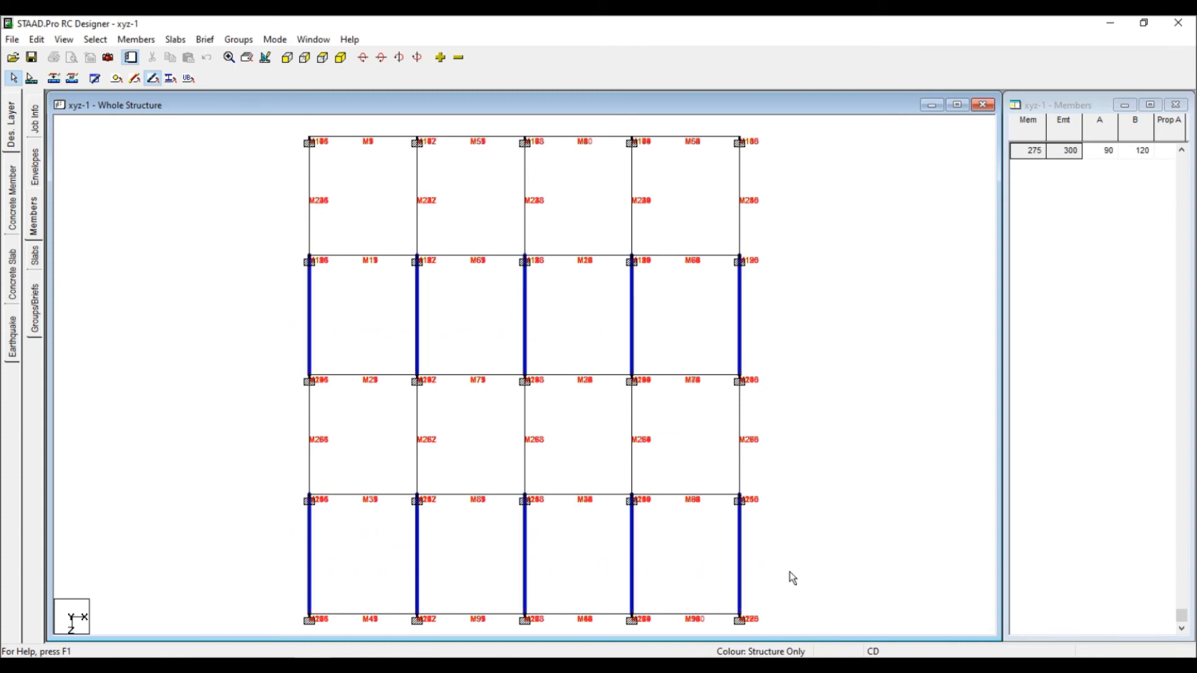
left_click(72, 78)
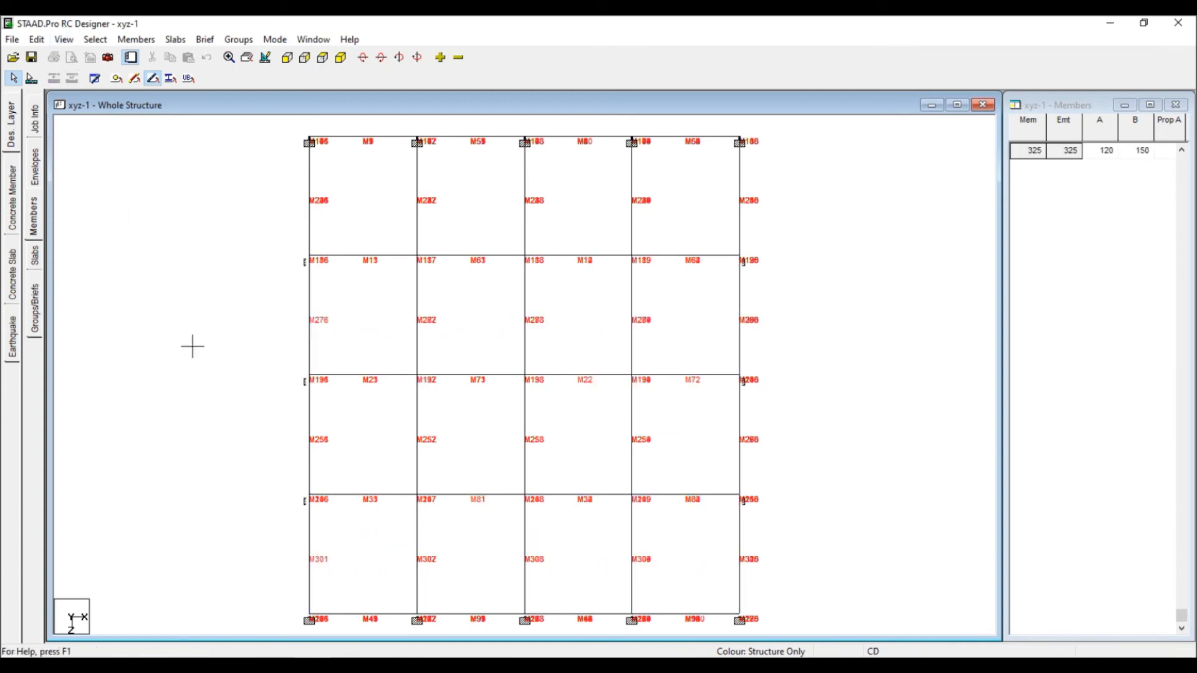
Select all formed members and inspect them in an isometric view to check that the whole frame is covered.
left_click(32, 78)
left_click_drag(272, 161, 756, 603)
scroll(756, 603, "up", 3)
scroll(753, 600, "down", 2)
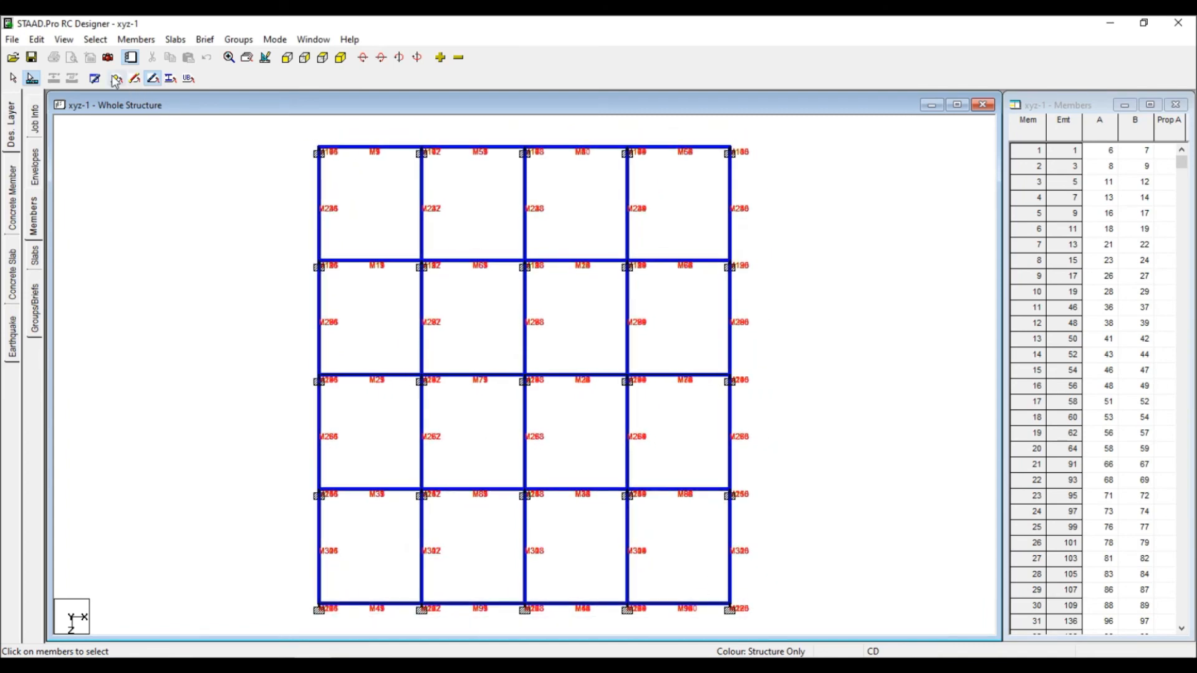
left_click(341, 58)
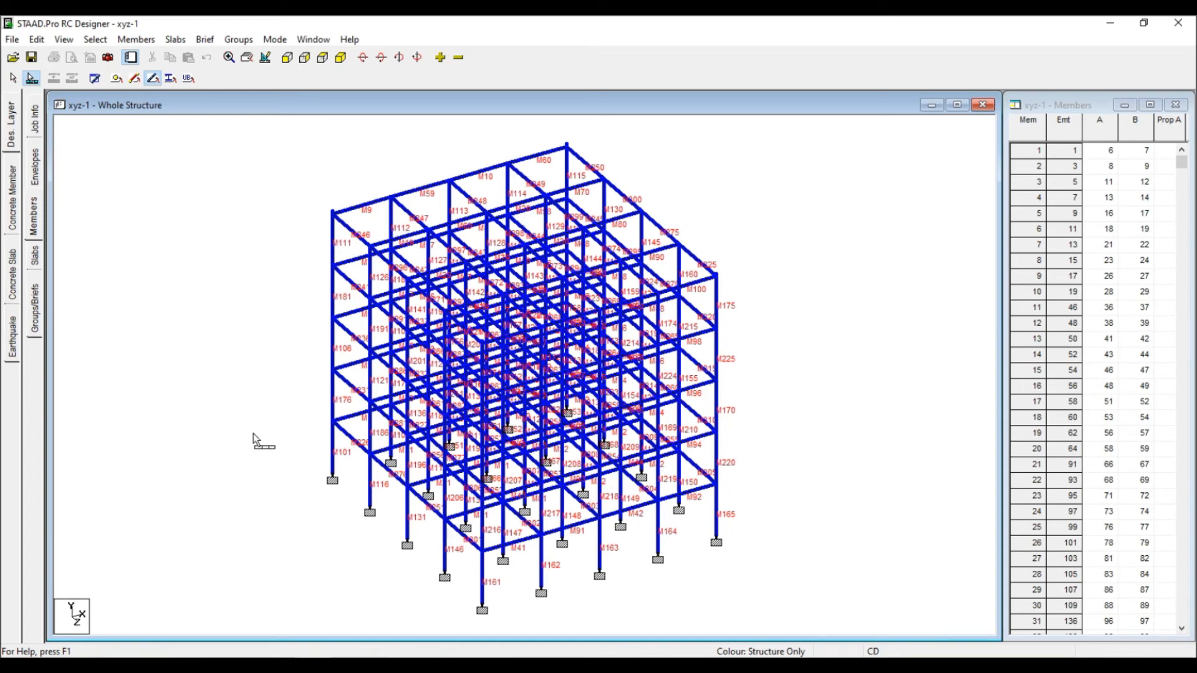
left_click(13, 78)
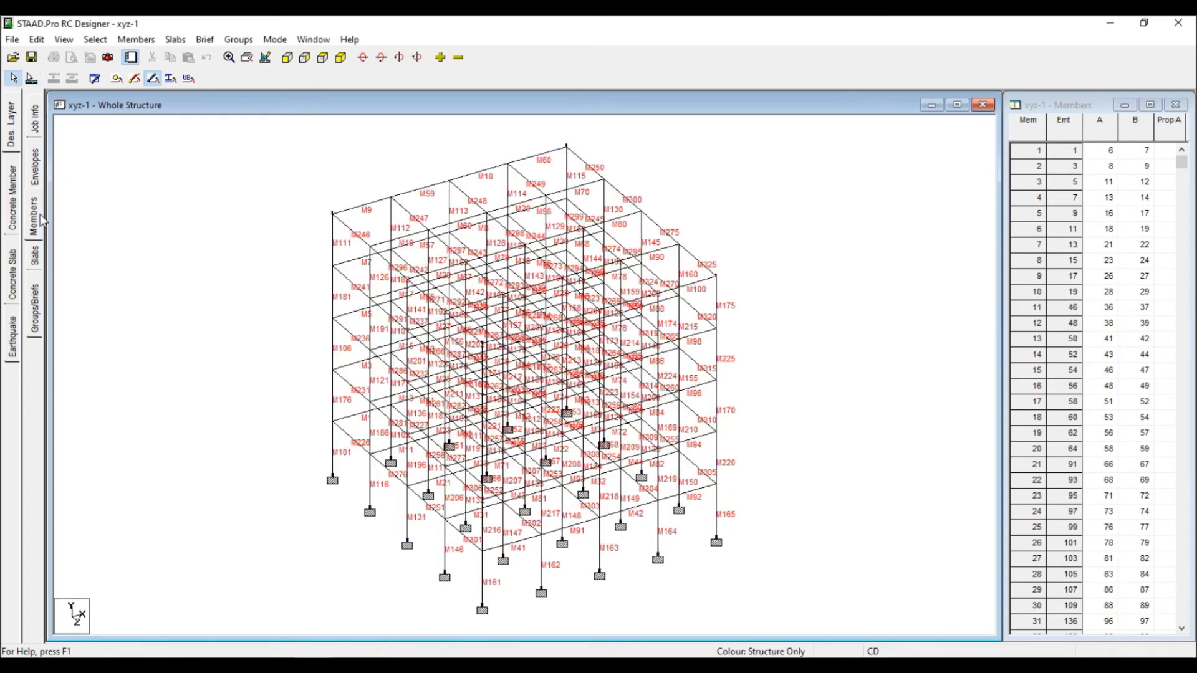
Create a new design brief named BEAM with design code IS456 and design type Beam.
left_click(38, 324)
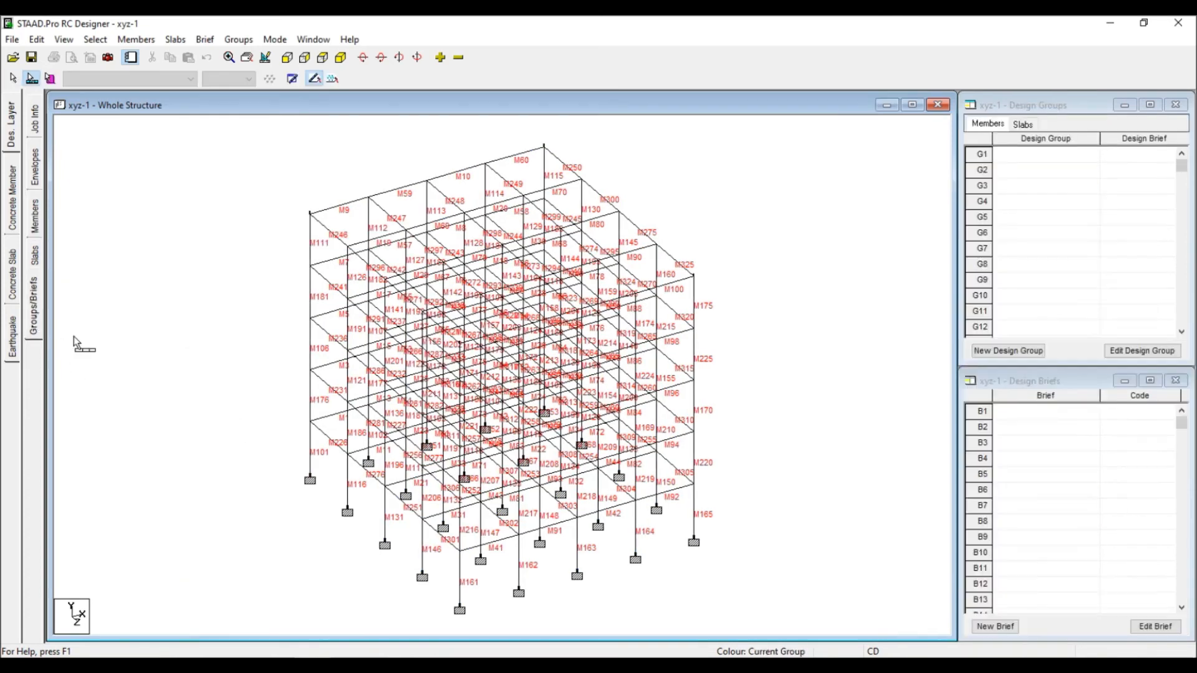
left_click(986, 627)
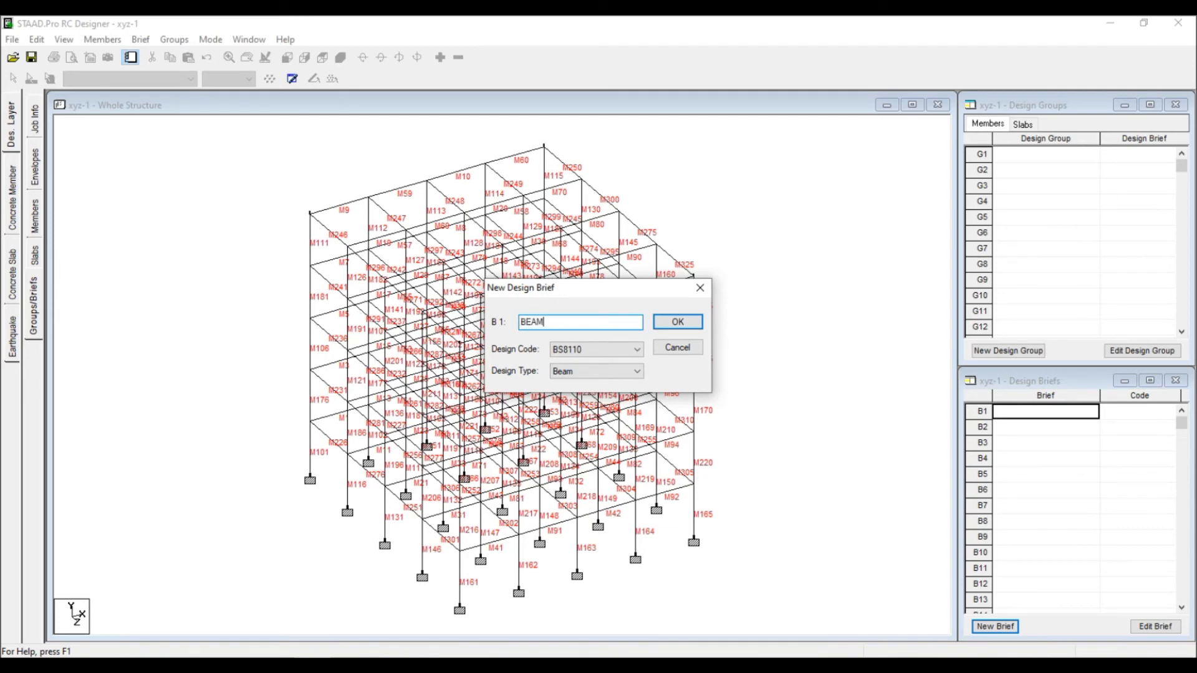
left_click(596, 349)
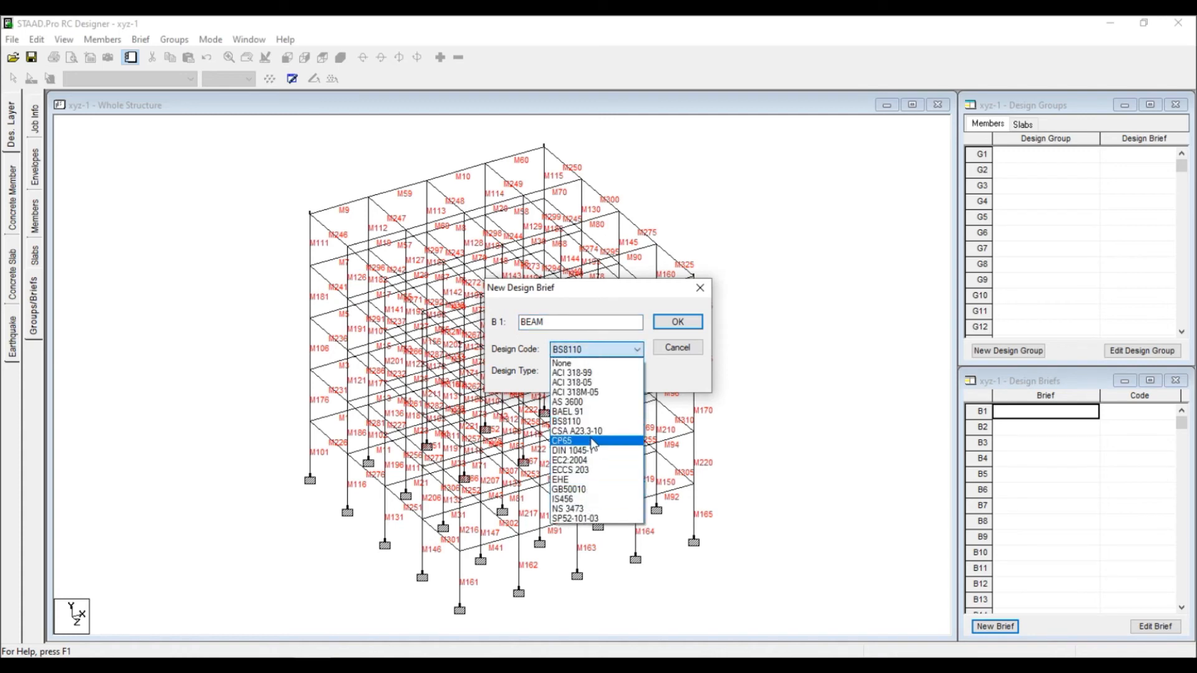
left_click(569, 499)
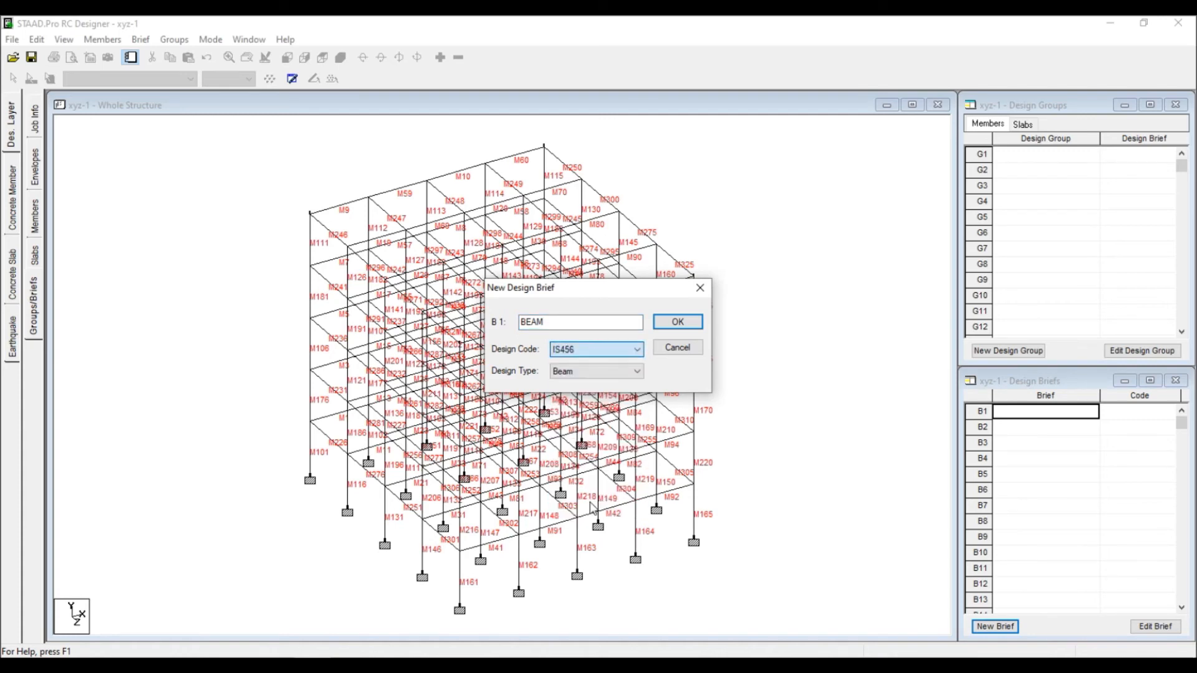
left_click(578, 372)
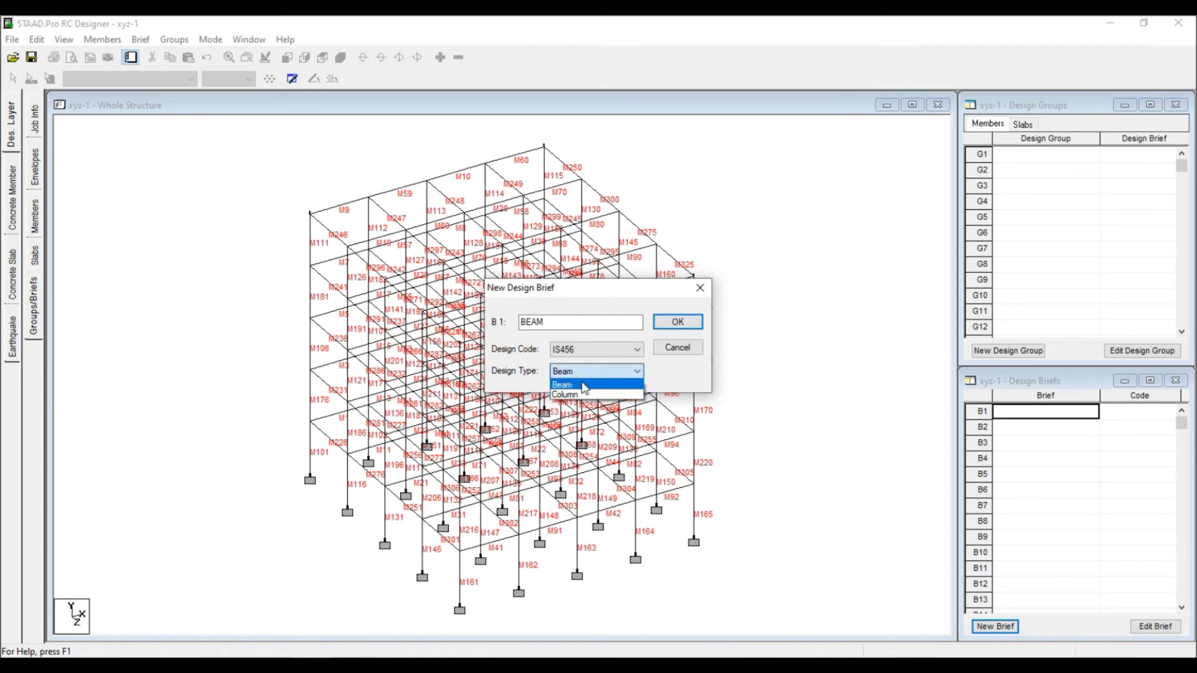
left_click(582, 385)
left_click(679, 327)
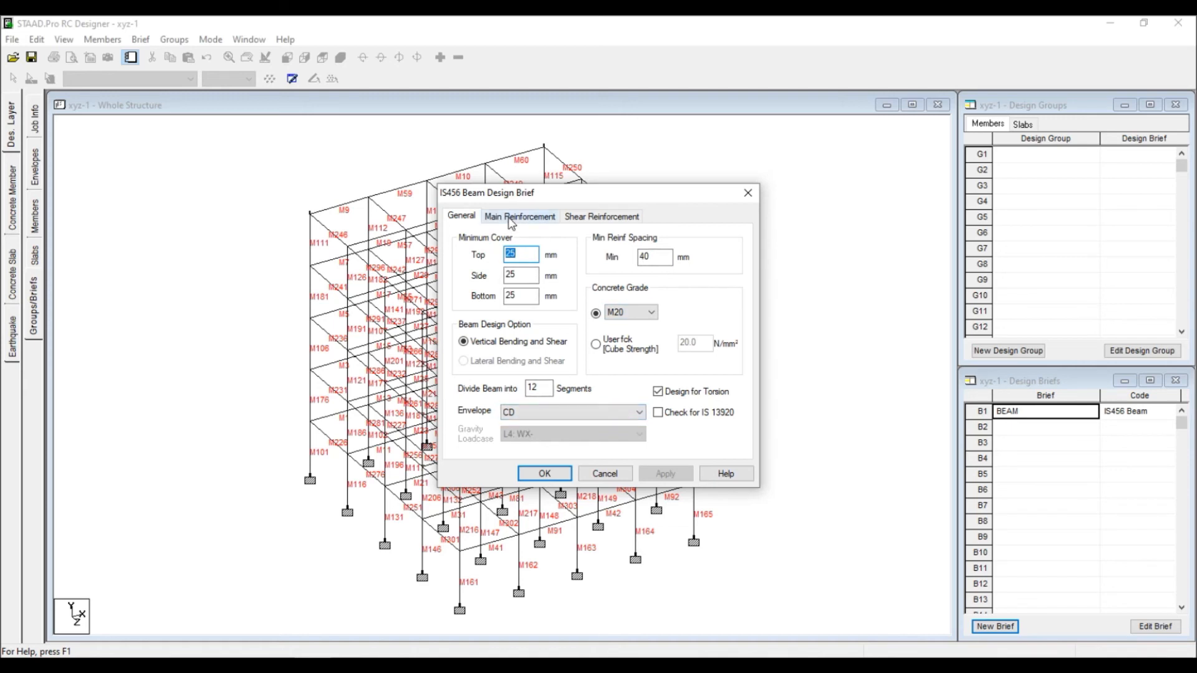
Choose envelope CD for the beam brief and review its general and main reinforcement settings.
left_click(569, 412)
left_click(552, 428)
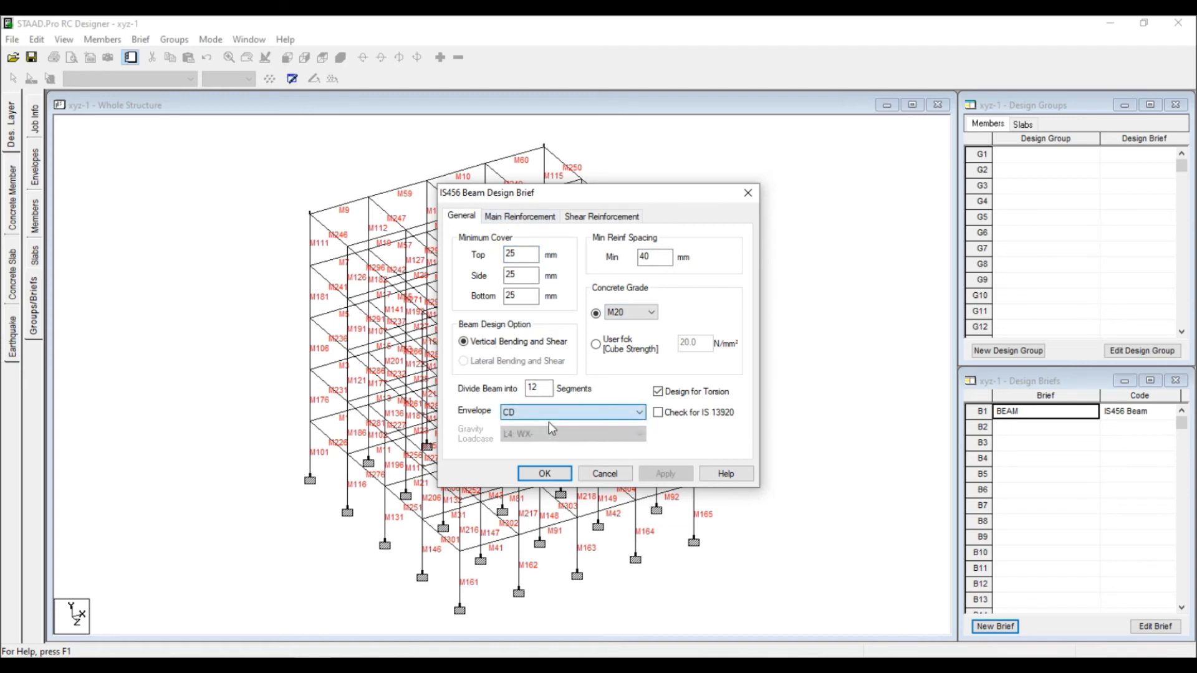
left_click(521, 216)
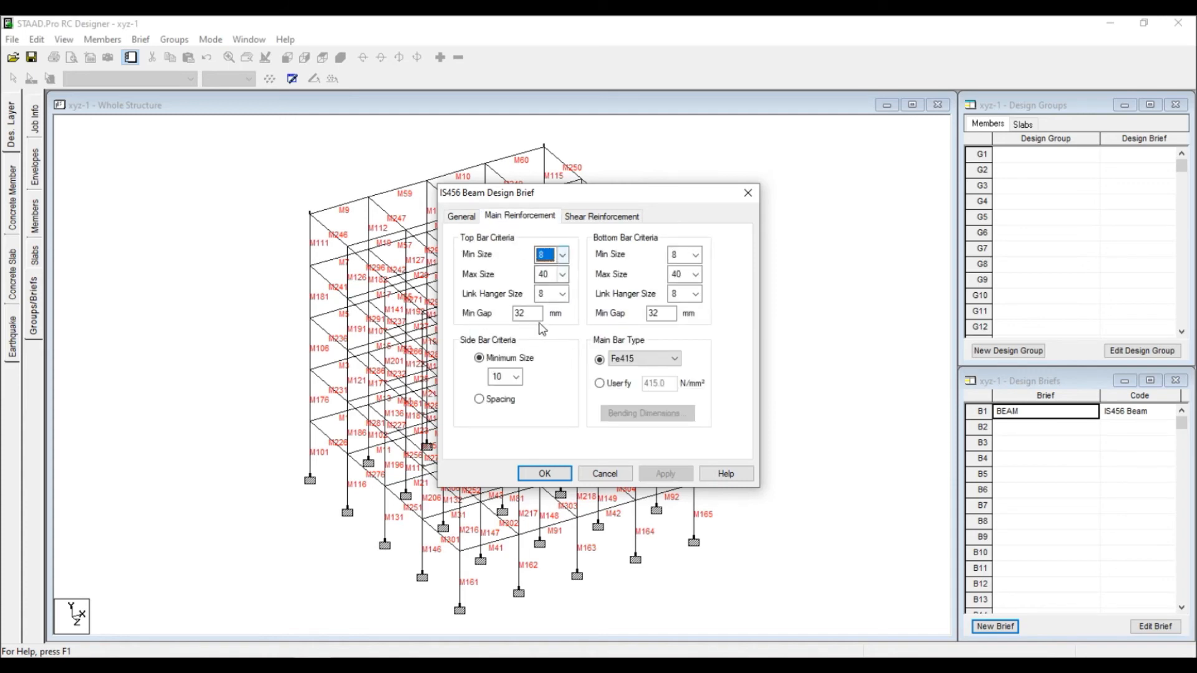
left_click(465, 218)
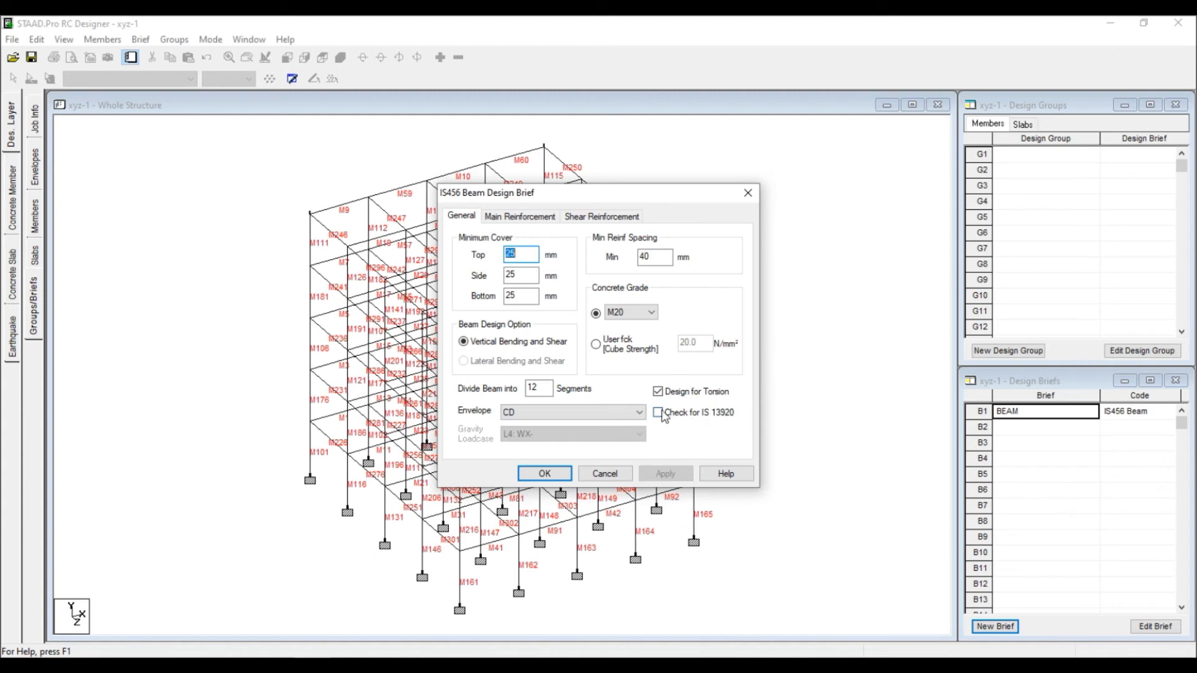
left_click(537, 220)
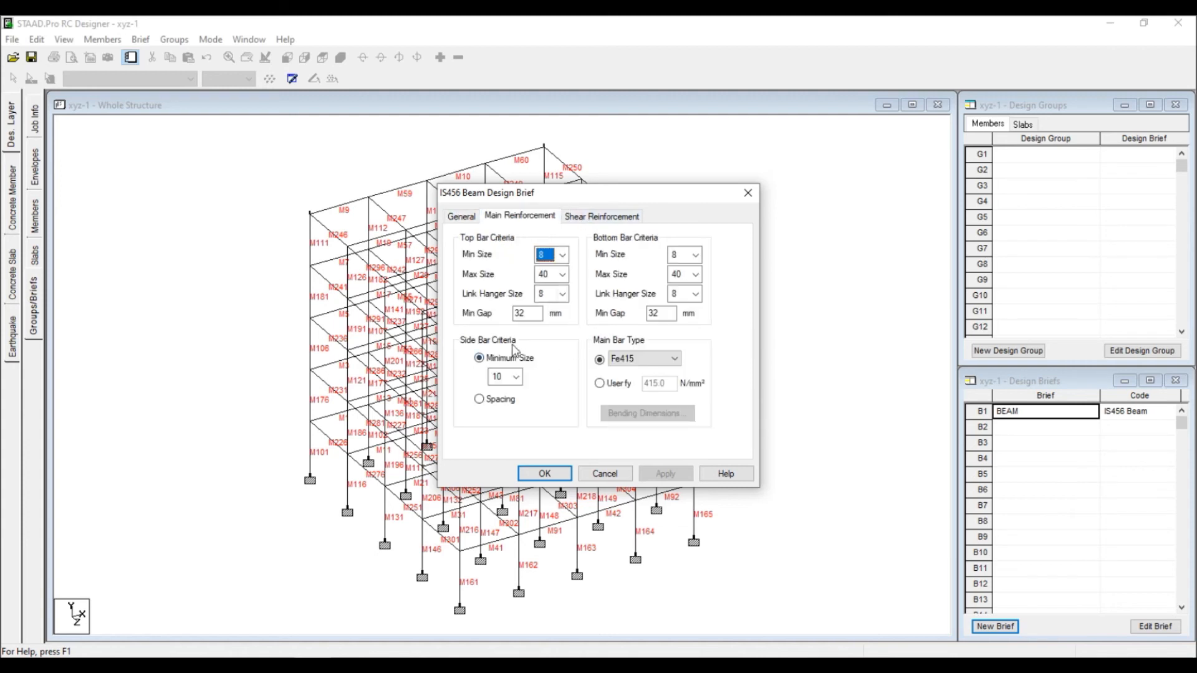
Set both the top and bottom bar criteria of the beam brief to minimum size 10 and maximum size 12.
left_click(563, 255)
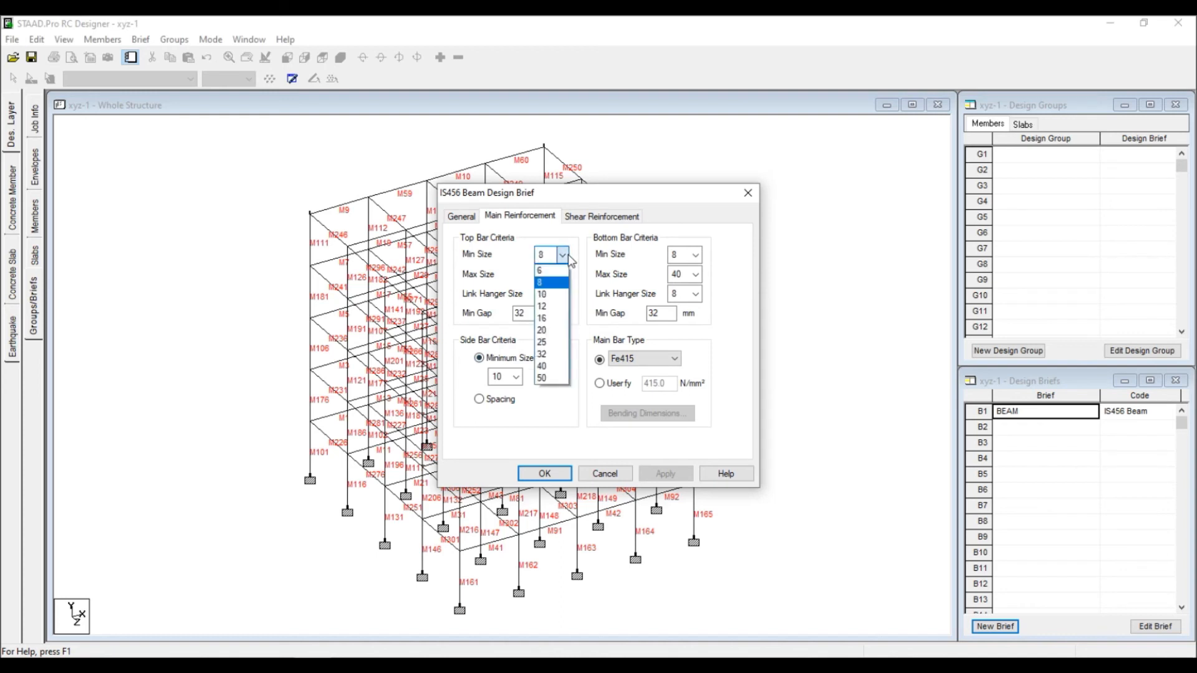
left_click(545, 274)
left_click(562, 275)
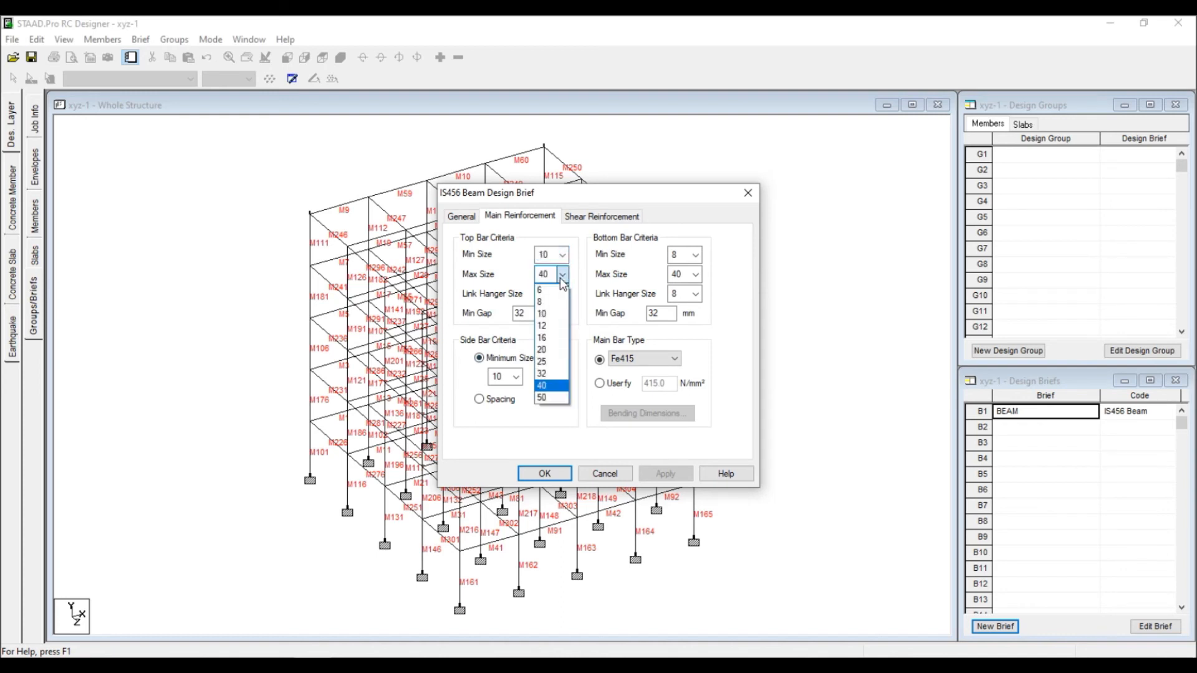
left_click(544, 326)
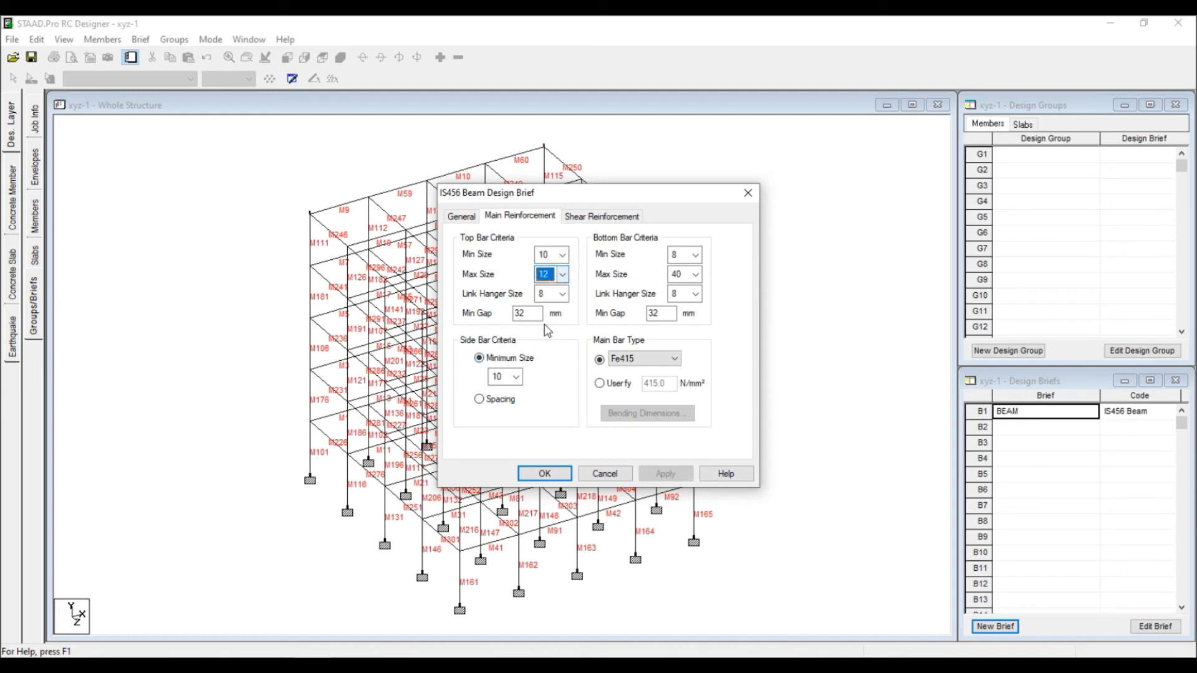
left_click(696, 256)
left_click(685, 294)
left_click(696, 275)
left_click(694, 329)
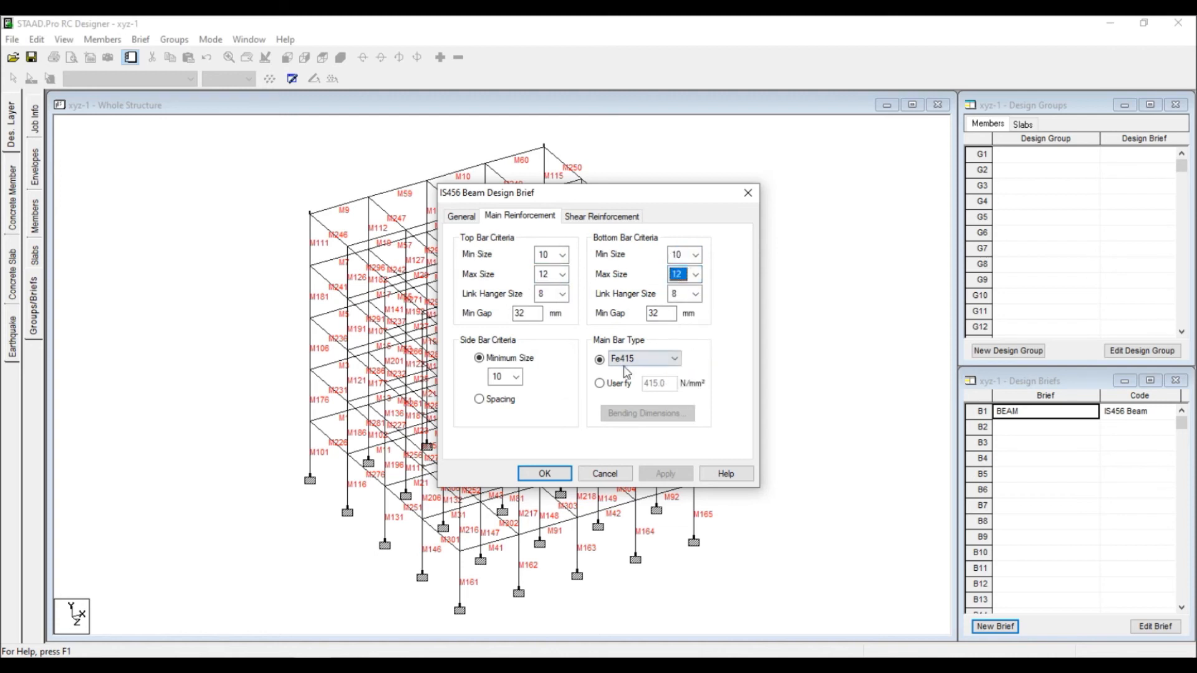
Set the beam brief's main bar type to Fe500 and shear bar type to Fe415, and save the brief.
left_click(670, 359)
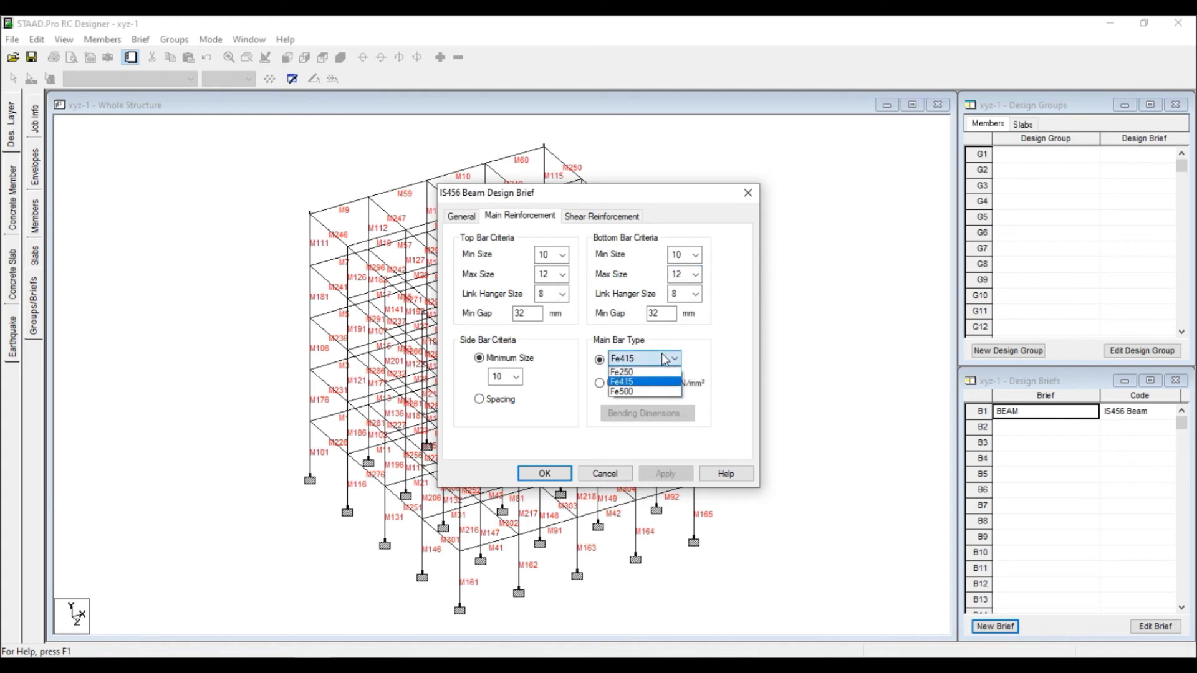
left_click(655, 392)
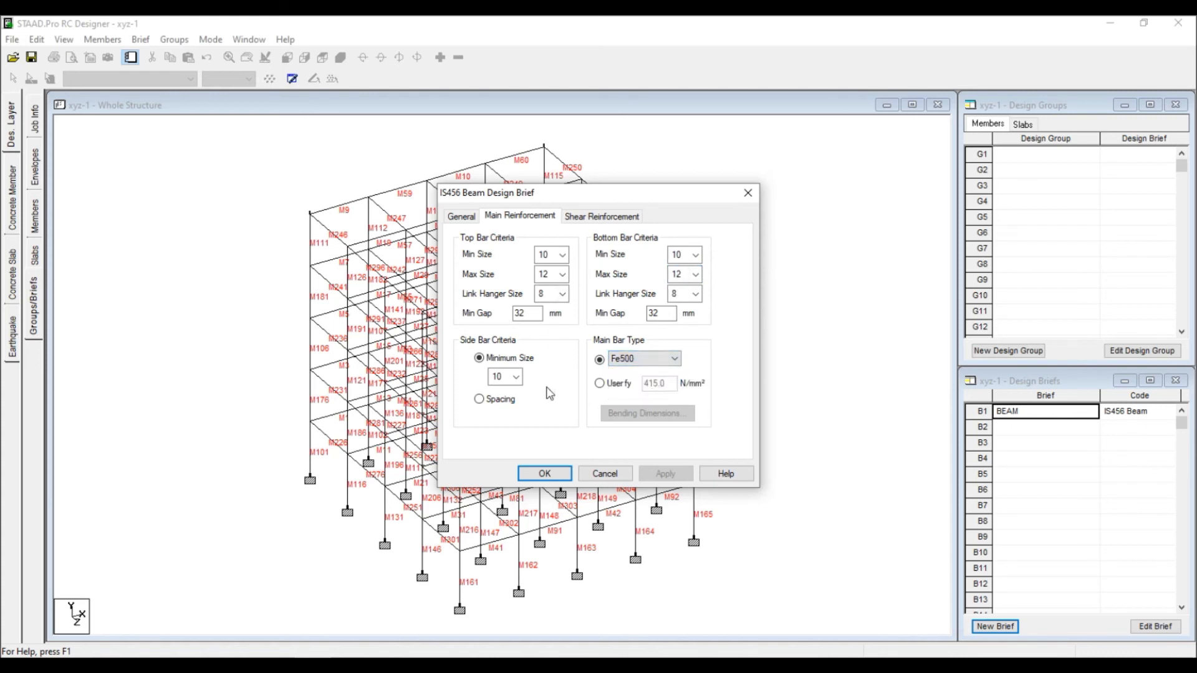
left_click(593, 218)
left_click(668, 340)
left_click(648, 356)
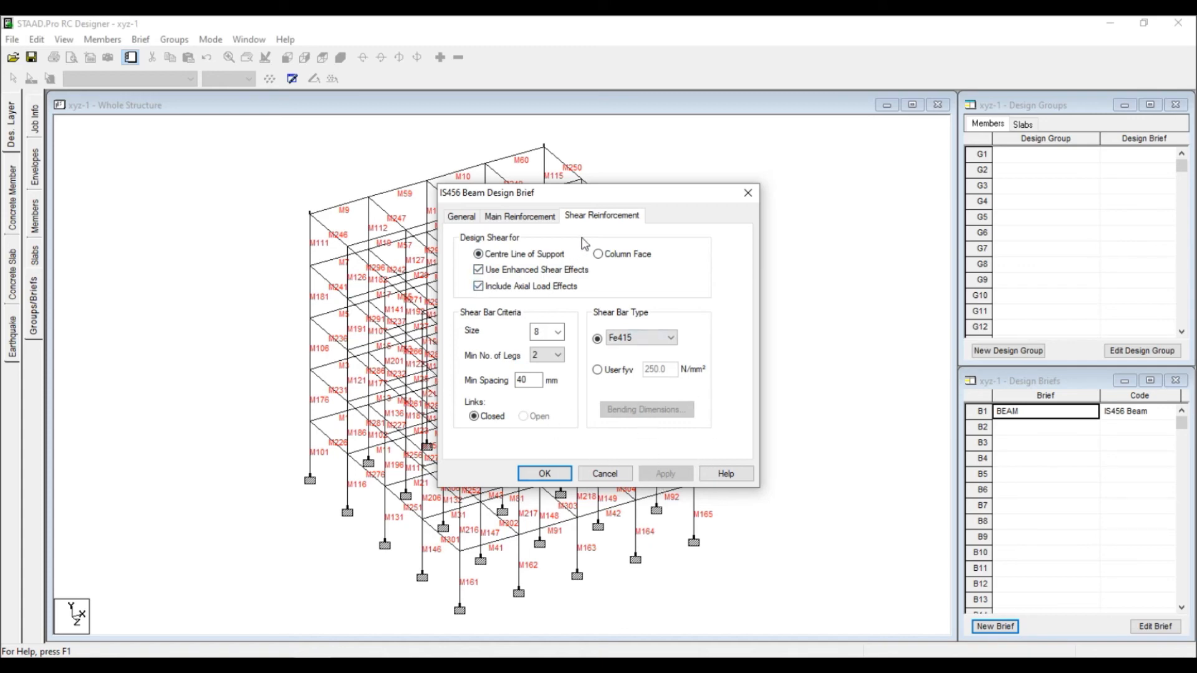
left_click(544, 474)
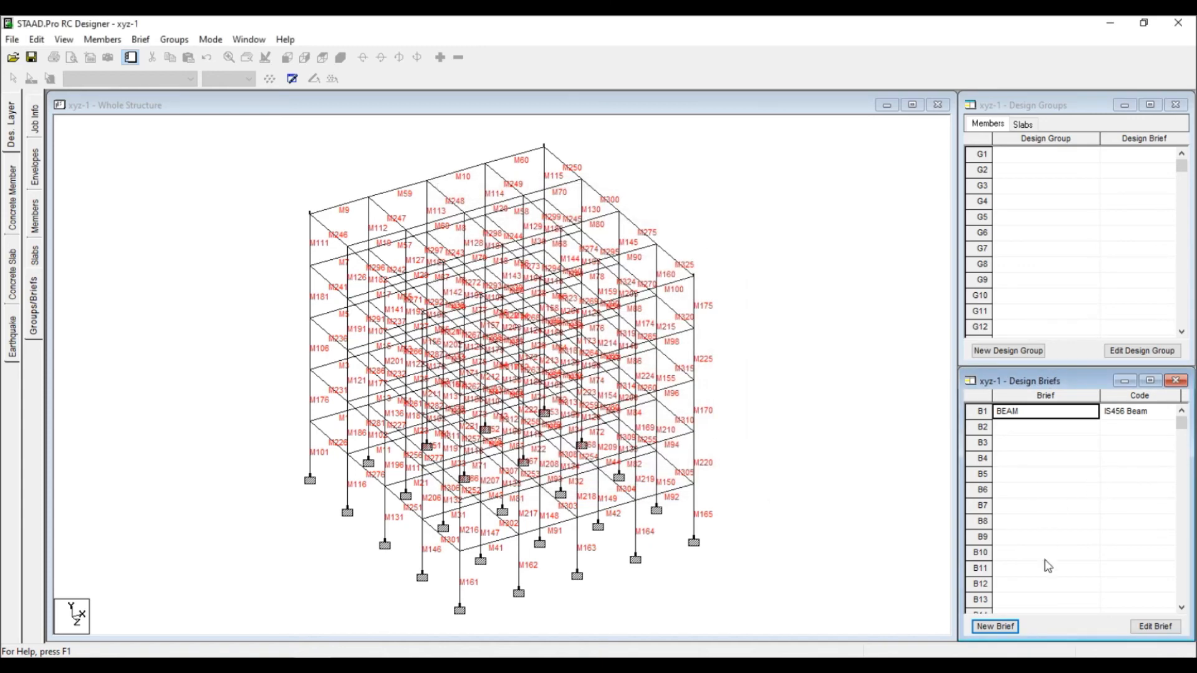
Create a second design brief named COLUMN with design code IS456 and design type Column.
left_click(1017, 628)
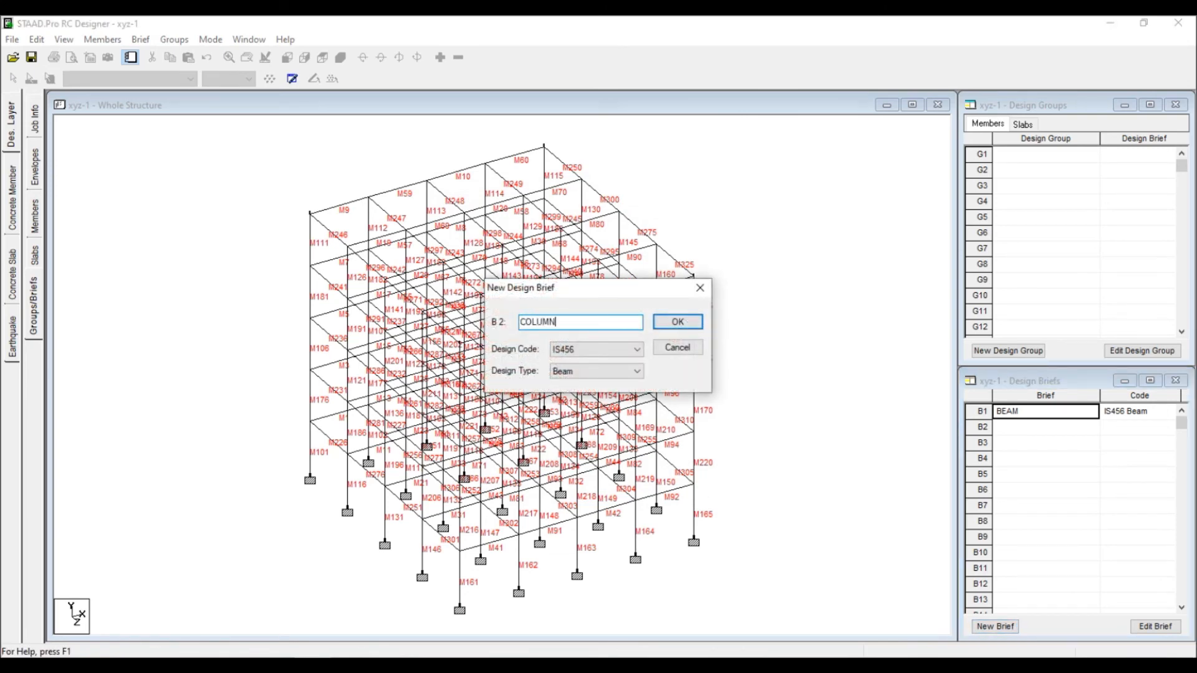
left_click(598, 371)
left_click(624, 386)
left_click(677, 323)
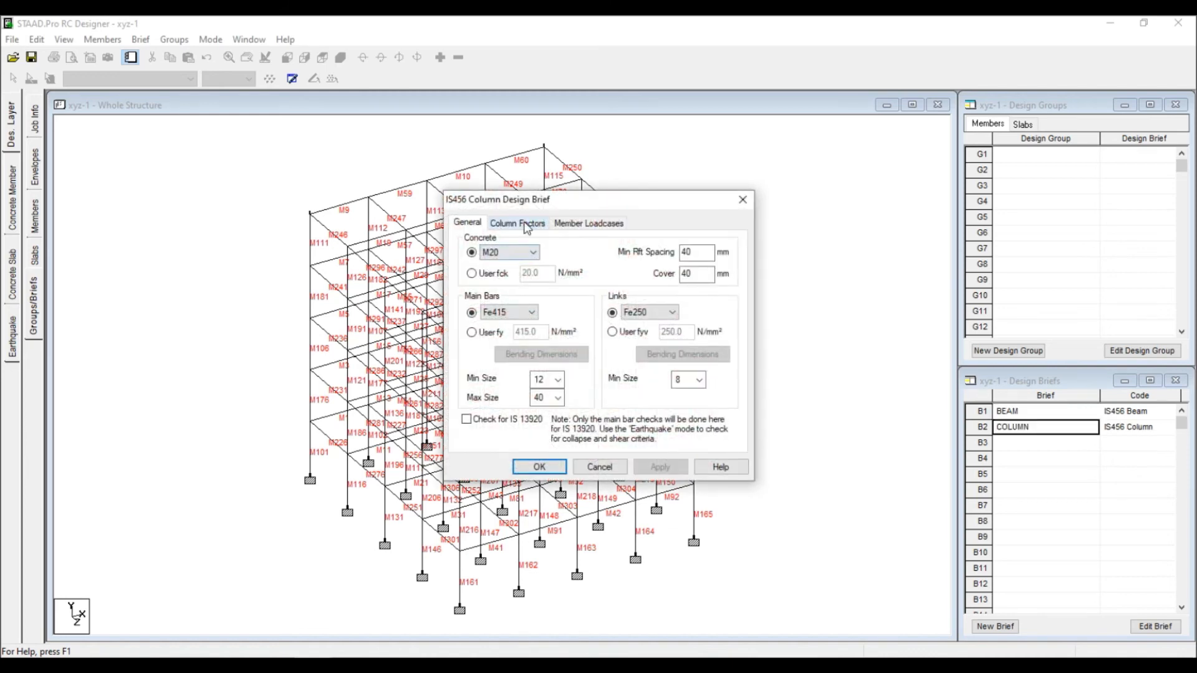
Choose the link steel grade for the column brief and adjust its y-y column factors.
left_click(649, 312)
left_click(655, 347)
left_click(517, 223)
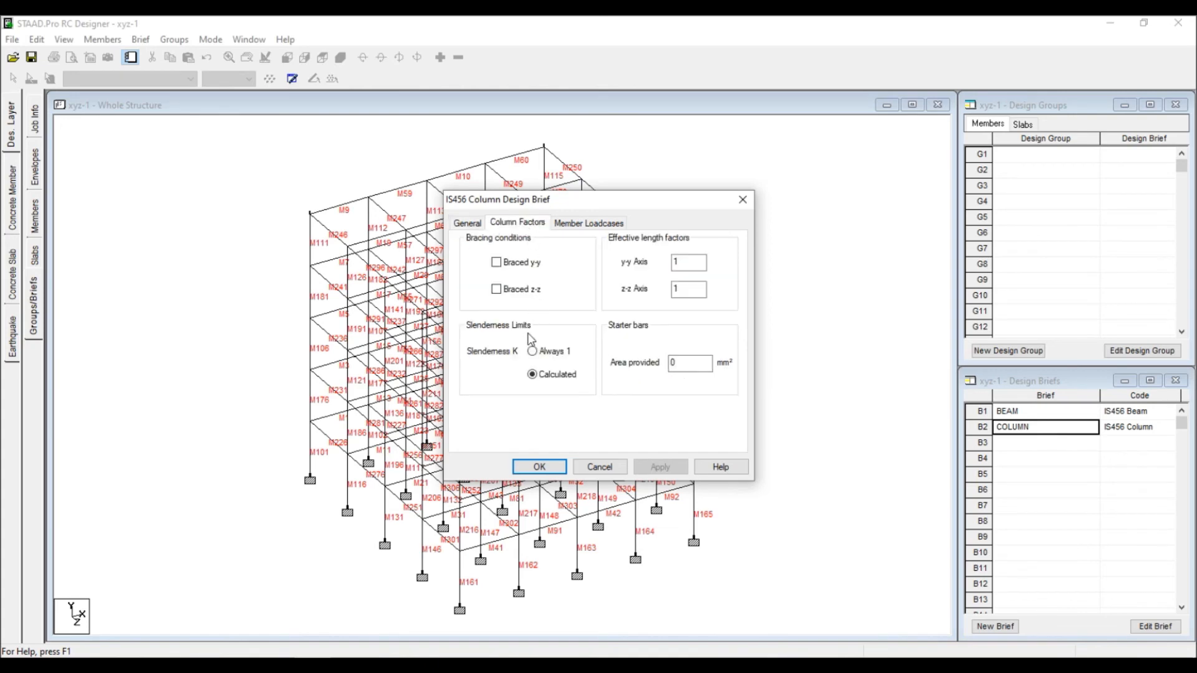
left_click(497, 263)
double_click(689, 263)
Add all available load cases to the column brief, save it and accept including every load case with dynamic loading.
left_click(592, 225)
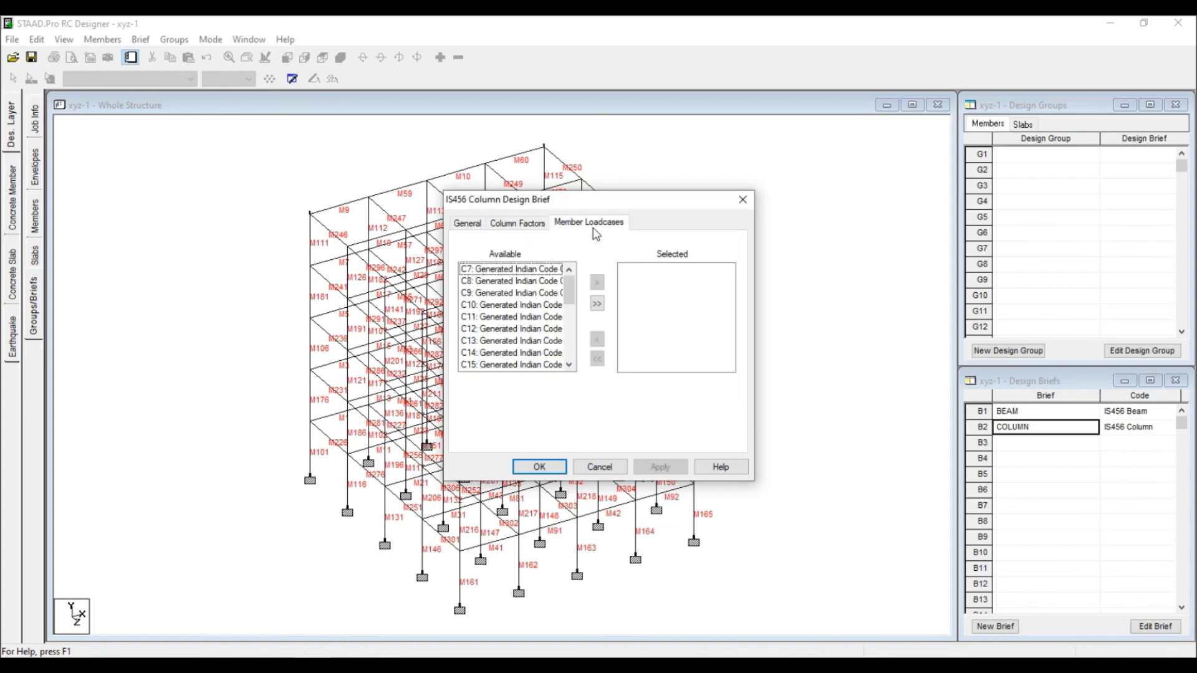
left_click(597, 305)
left_click(540, 468)
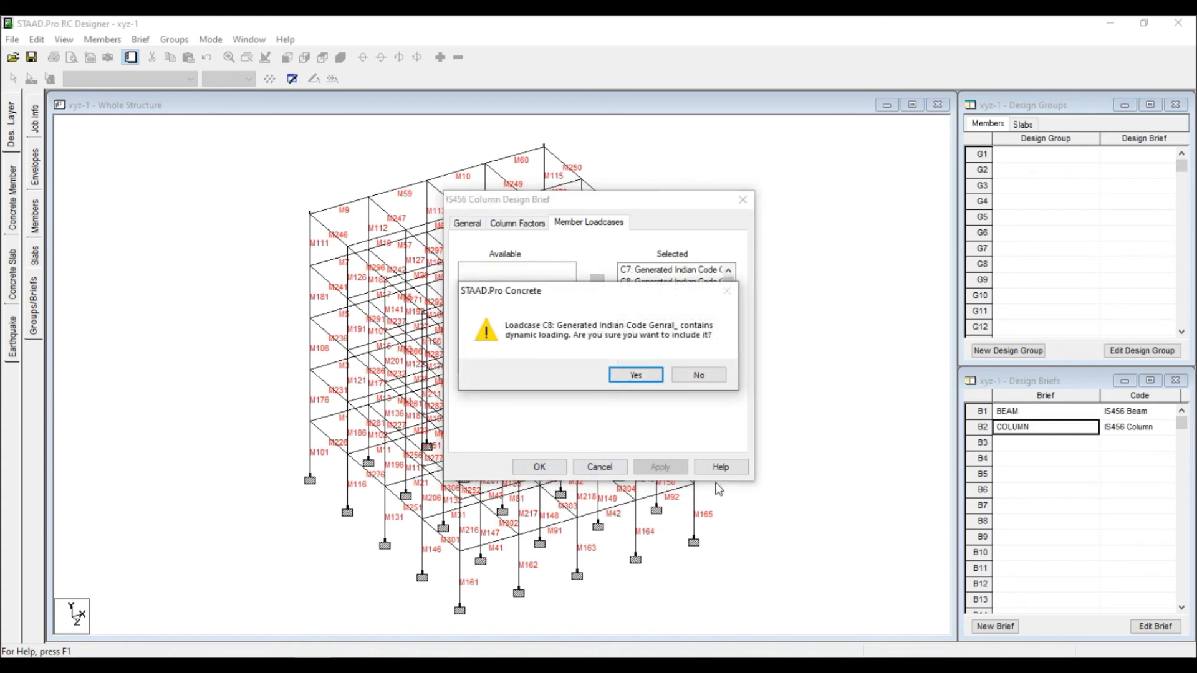
left_click(632, 378)
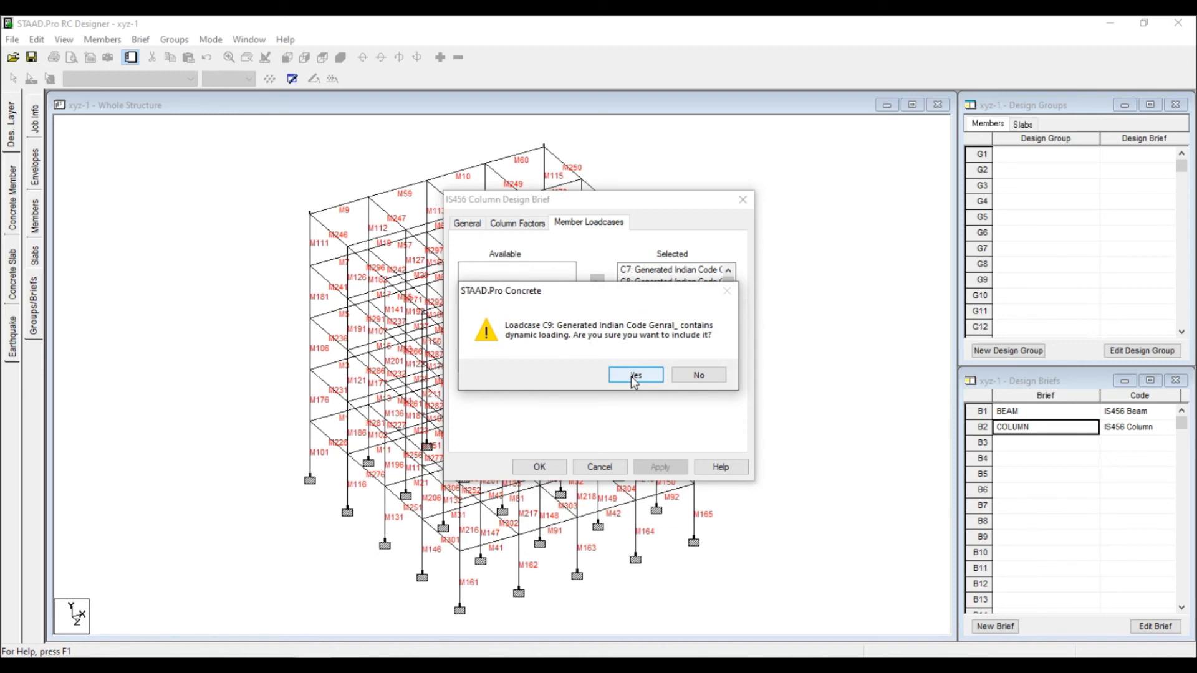
left_click(632, 377)
left_click(631, 377)
left_click(631, 376)
left_click(631, 376)
left_click(631, 377)
left_click(631, 377)
left_click(632, 376)
left_click(631, 376)
left_click(631, 376)
left_click(631, 376)
left_click(631, 376)
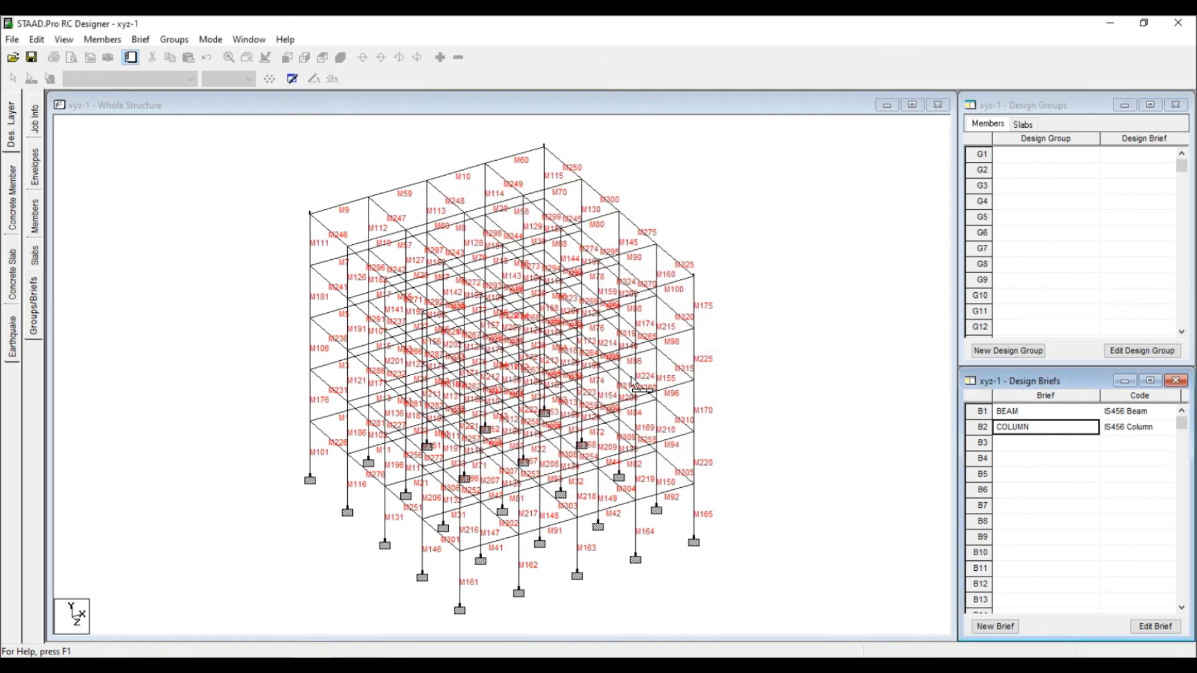
left_click(792, 260)
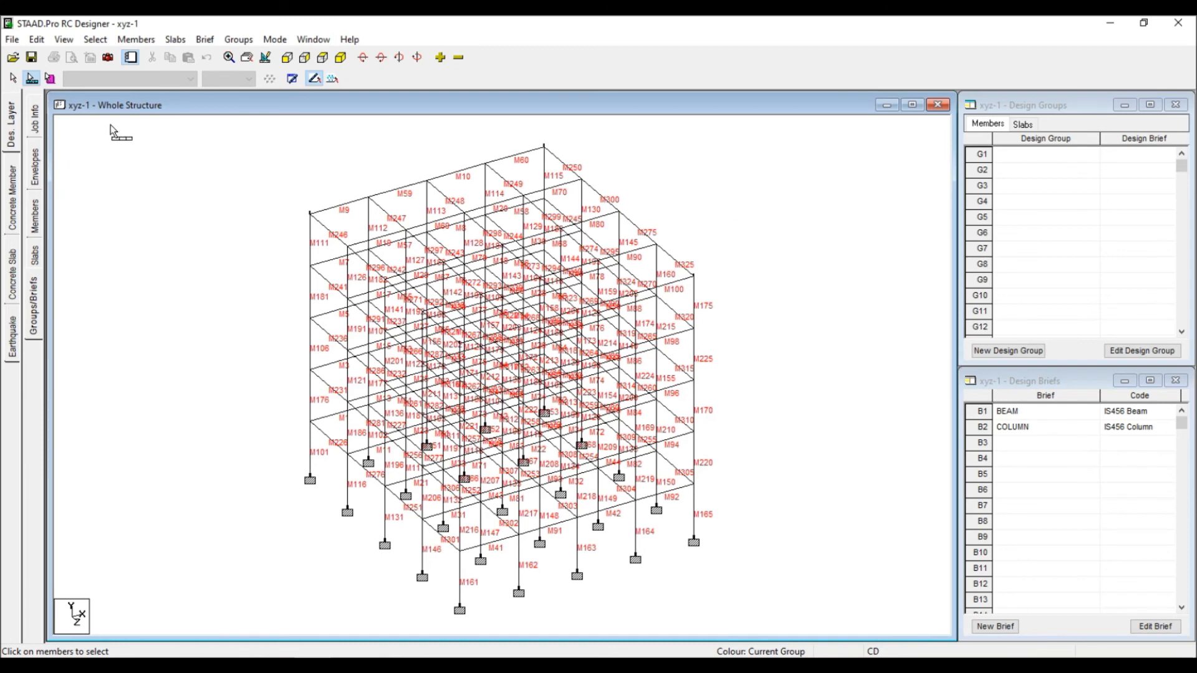
left_click(287, 56)
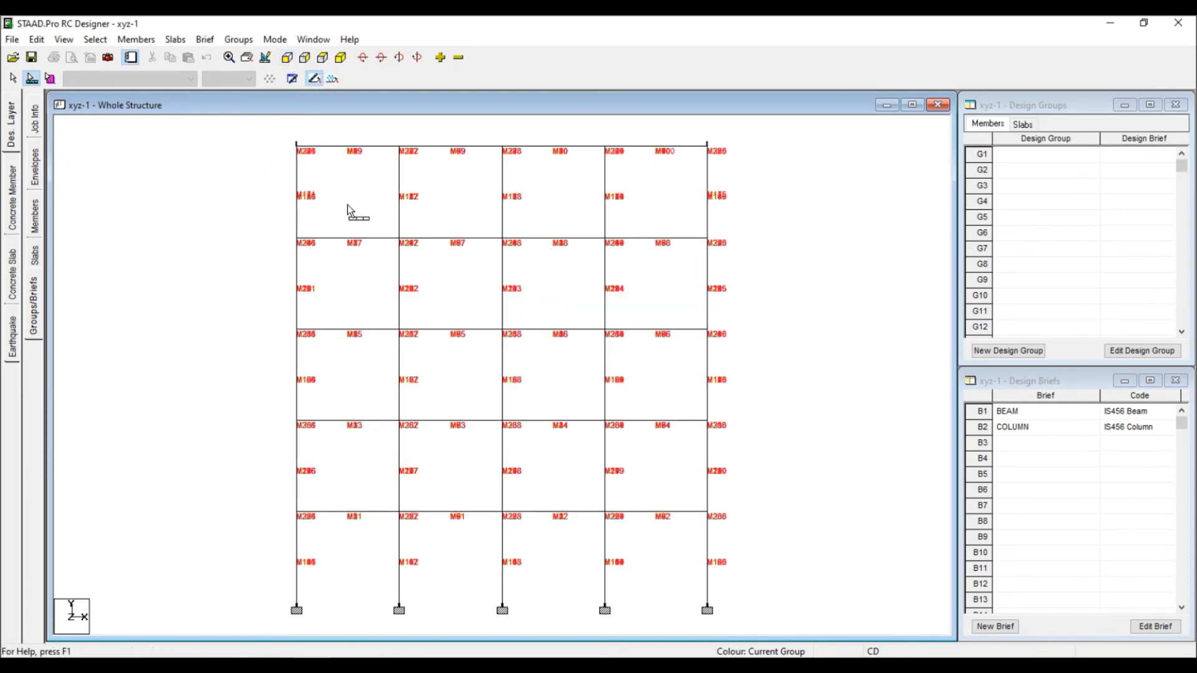
left_click(323, 57)
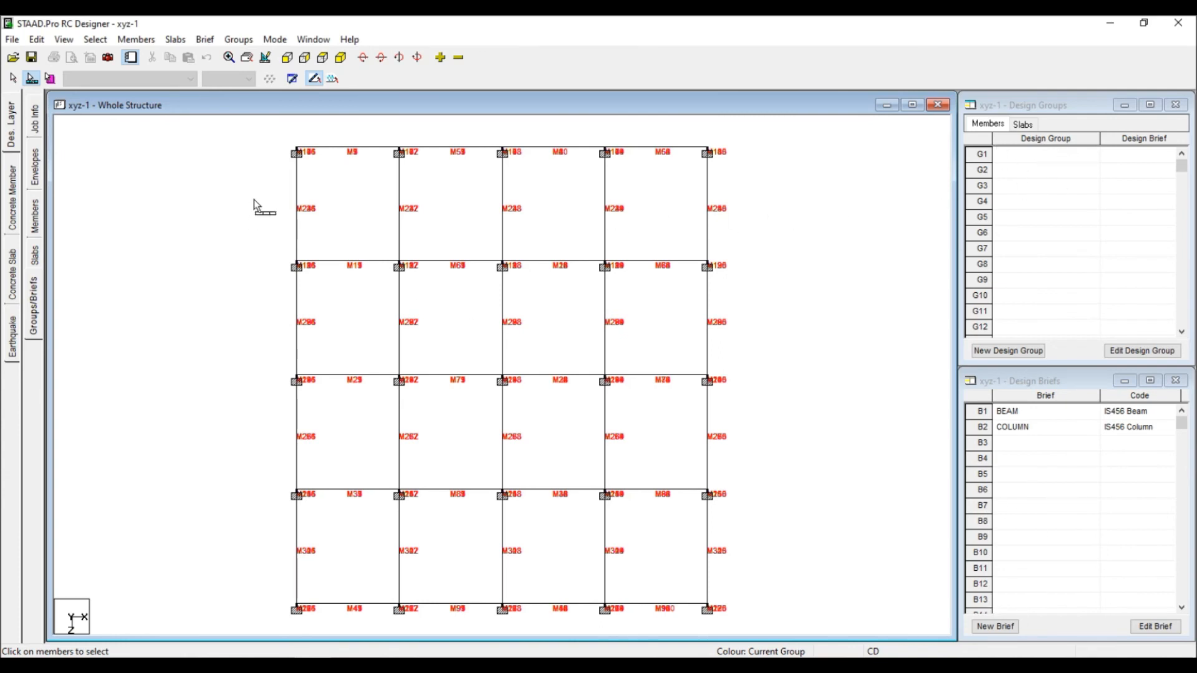
left_click_drag(278, 181, 794, 230)
left_click(374, 149, "ctrl")
left_click(356, 238)
Select all the horizontal beams at the five floor levels in the front view of the frame.
left_click(286, 56)
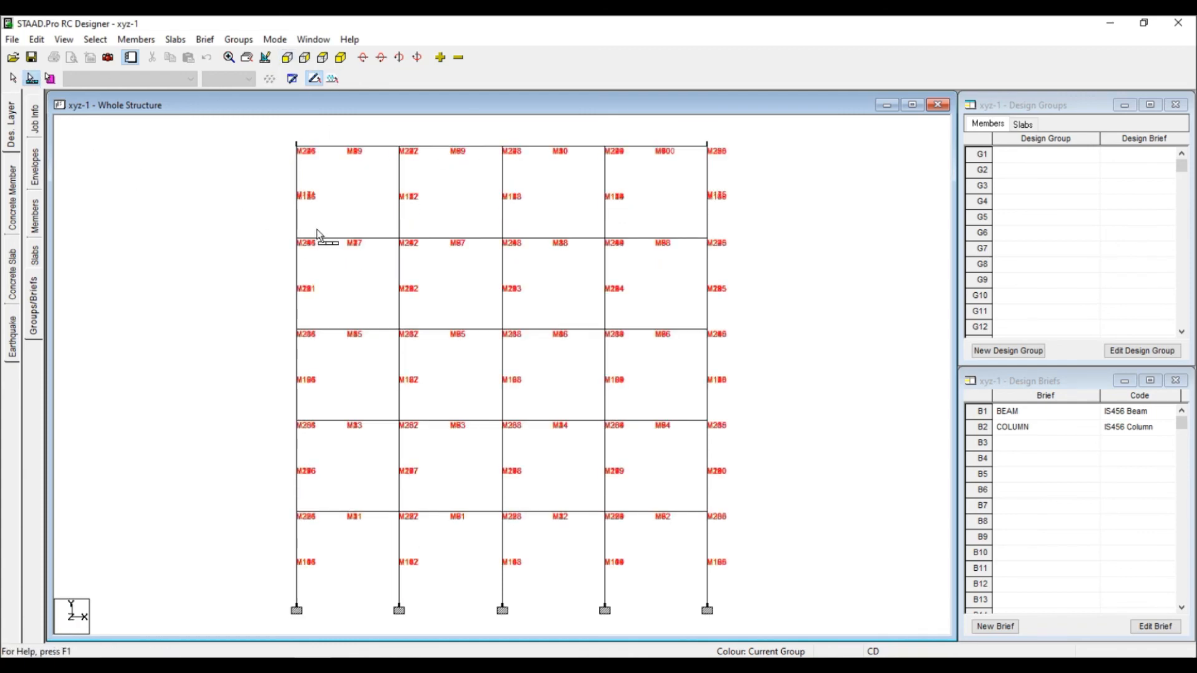
left_click_drag(255, 139, 717, 170)
left_click_drag(257, 232, 712, 247, "ctrl")
left_click_drag(234, 328, 760, 343, "ctrl")
left_click_drag(234, 418, 773, 438, "ctrl")
left_click_drag(251, 503, 755, 529, "ctrl")
Create a design group named BEAM from the selected members, using the BEAM design brief.
right_click(772, 351)
left_click(802, 438)
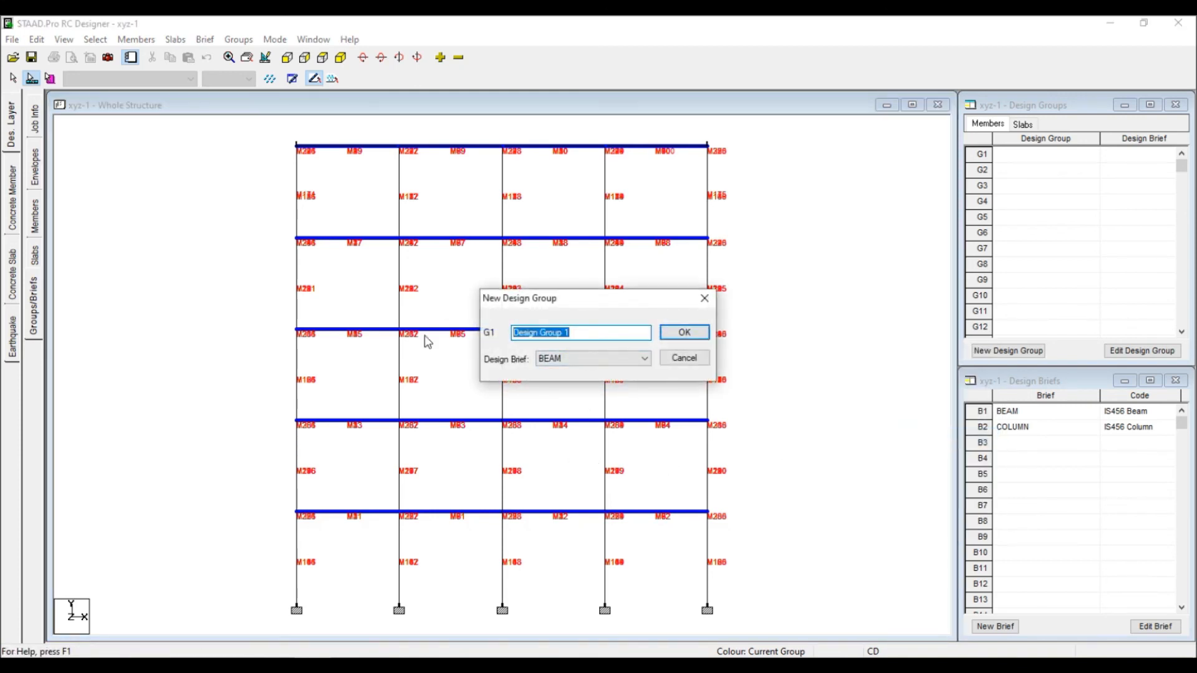
type("BEAM")
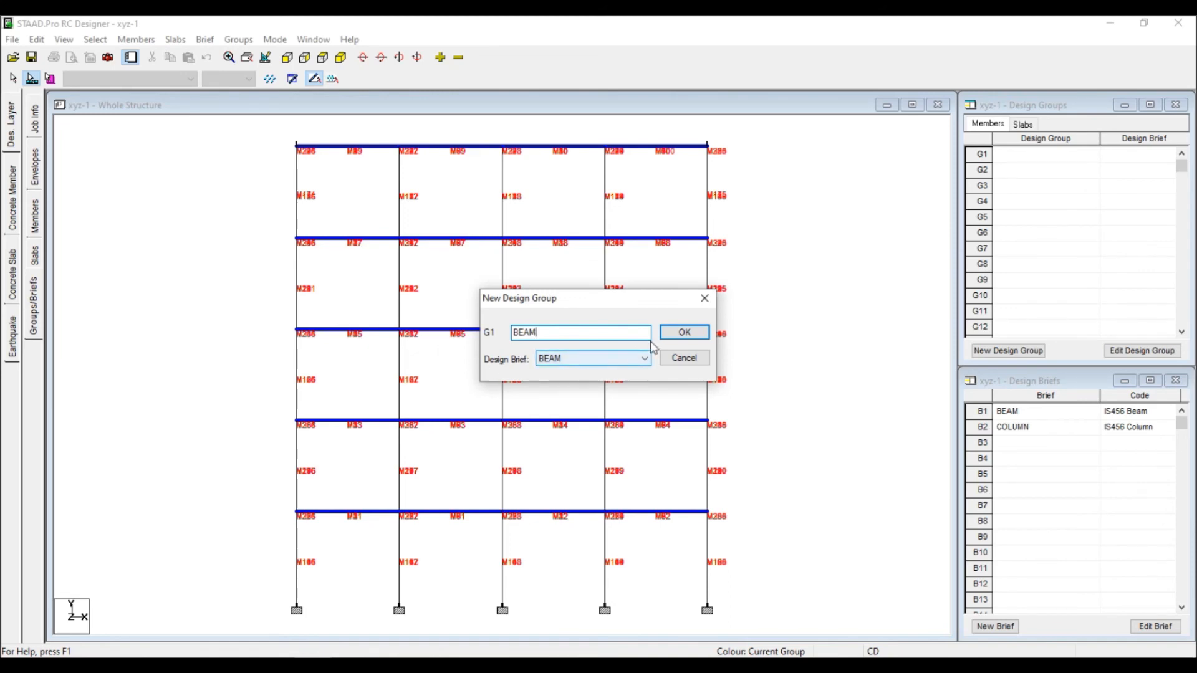
left_click(674, 337)
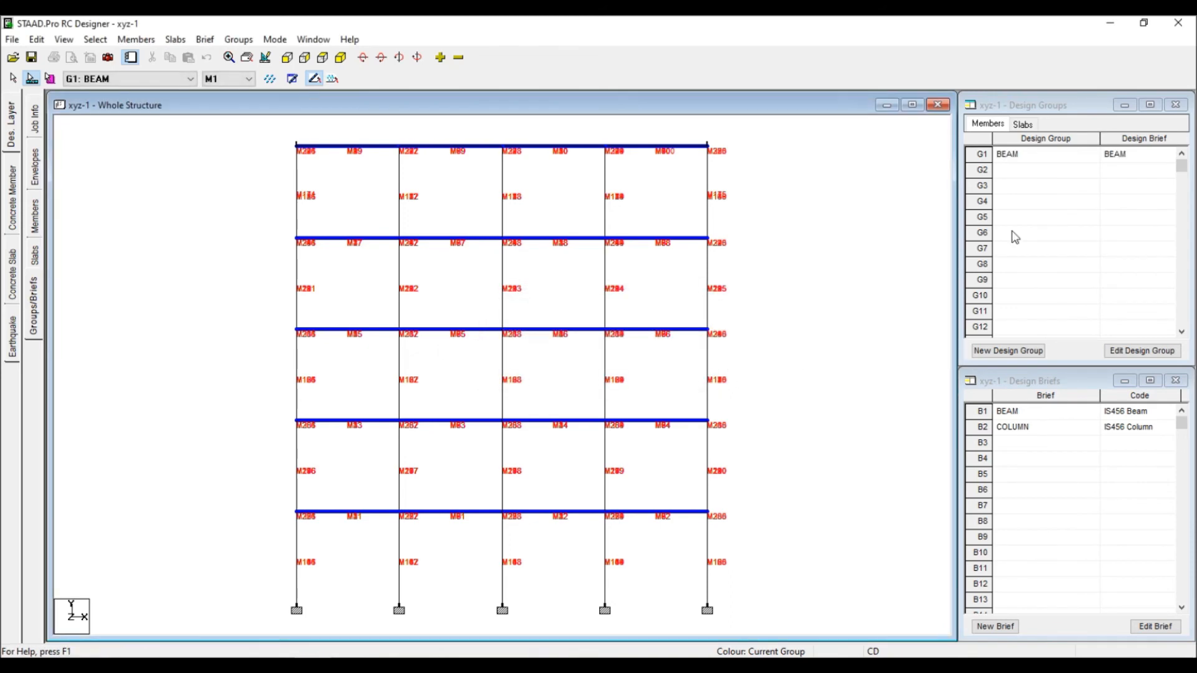
Check the analysis and design sections of the members in the BEAM design group, and close the list.
left_click(983, 159)
left_click(1115, 347)
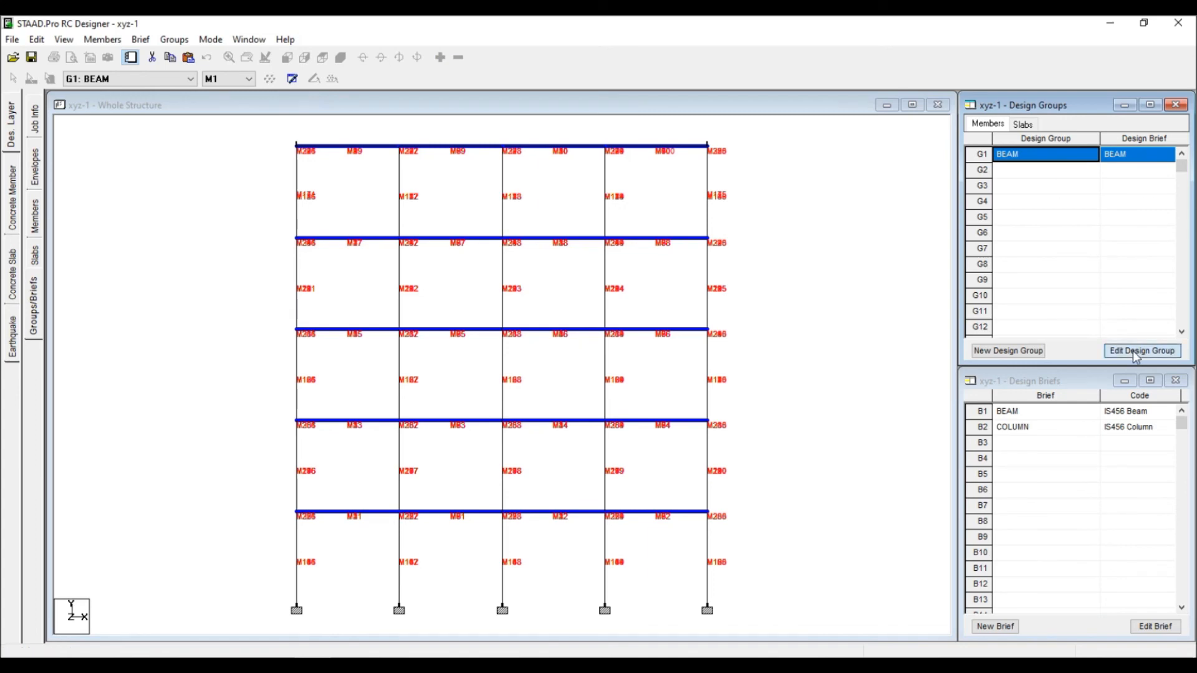
mouse_move(436, 321)
left_mouse_down()
mouse_move(436, 582)
mouse_move(440, 310)
left_mouse_up()
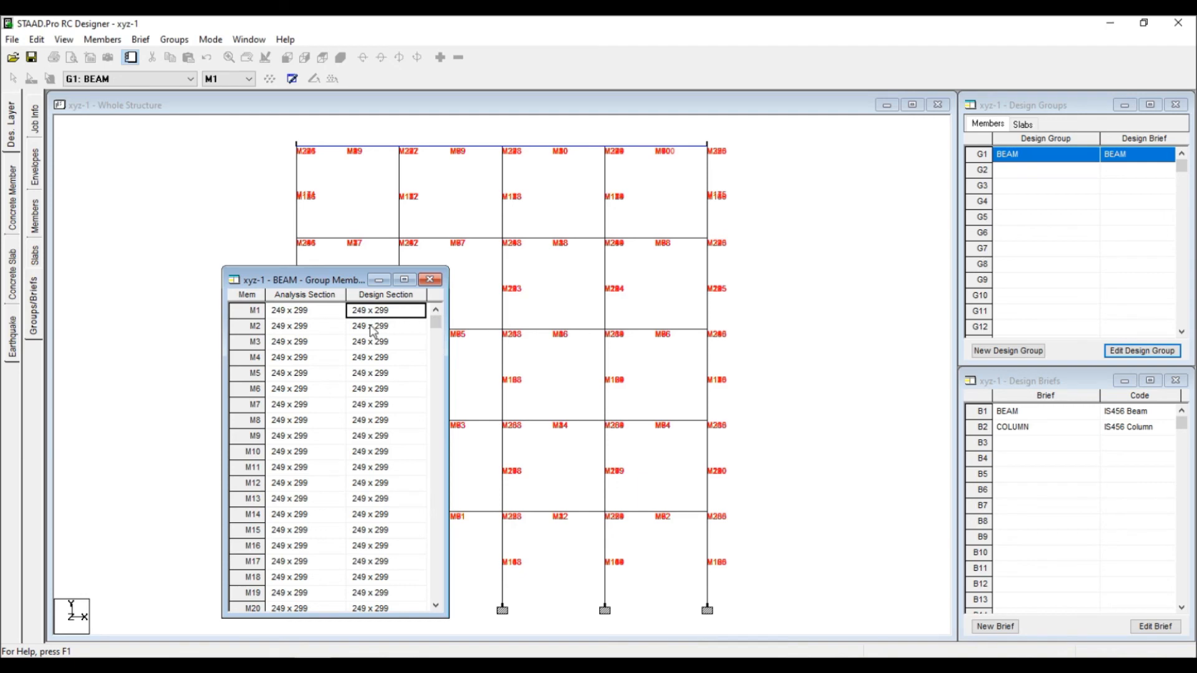
left_click(429, 279)
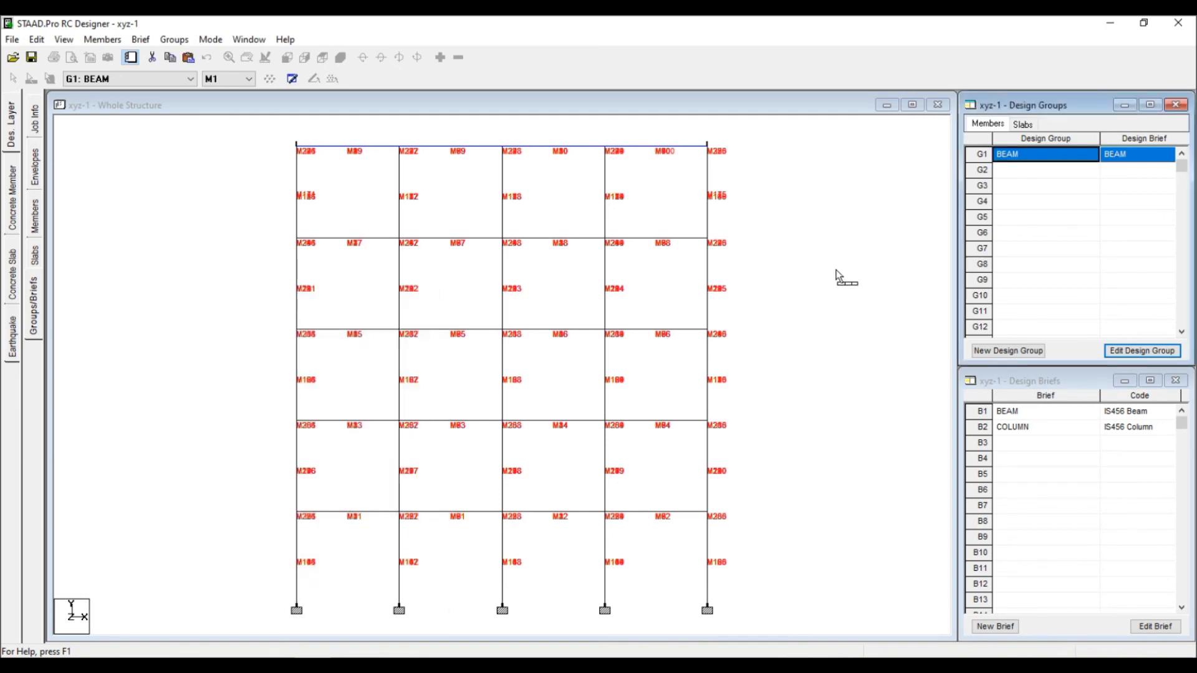
Select all the columns in the five storeys of the frame, leaving out the beams.
left_click(842, 297)
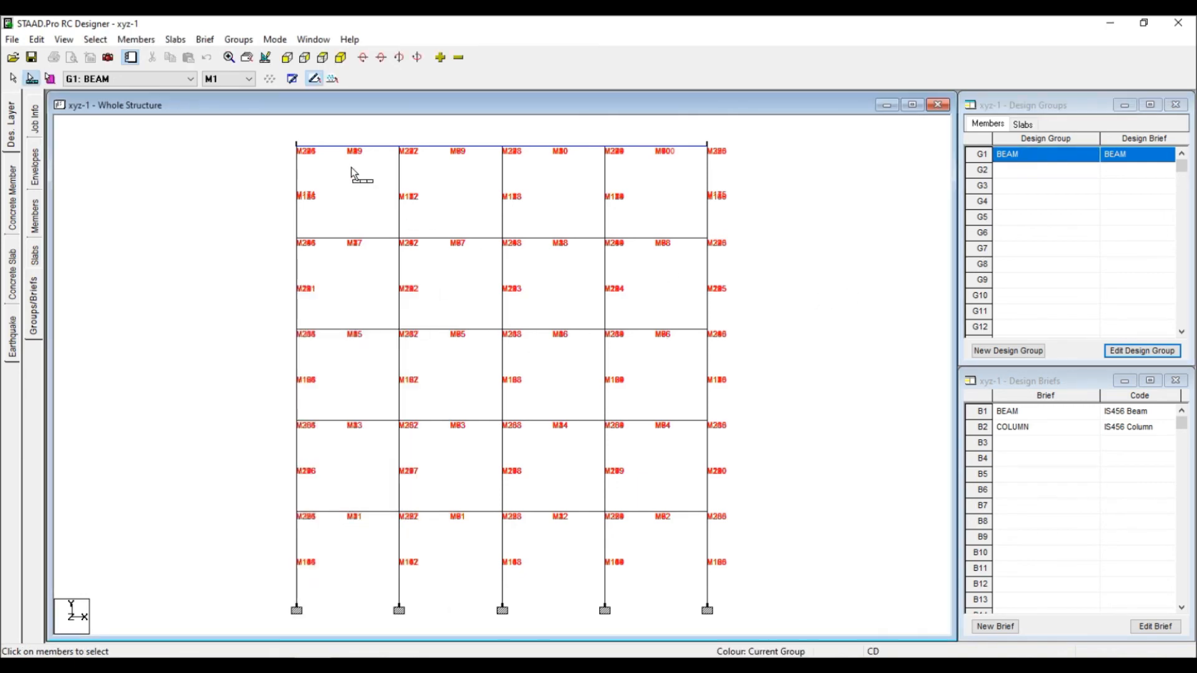
left_click_drag(287, 175, 739, 218)
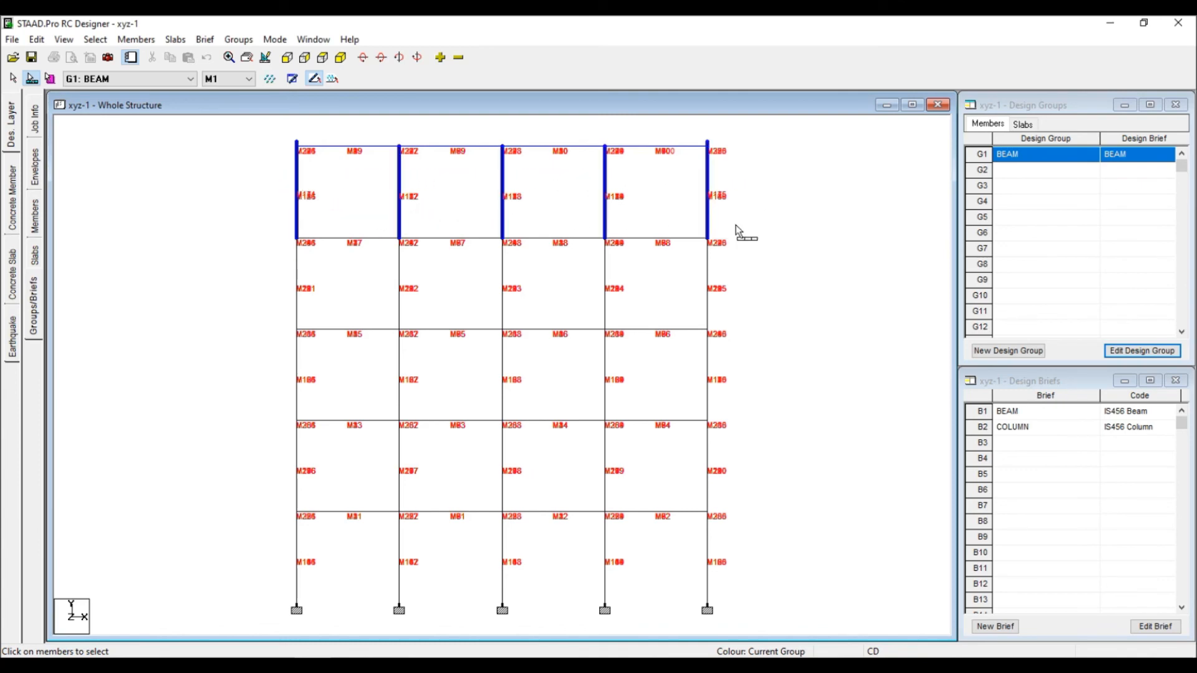
left_click_drag(289, 284, 745, 315)
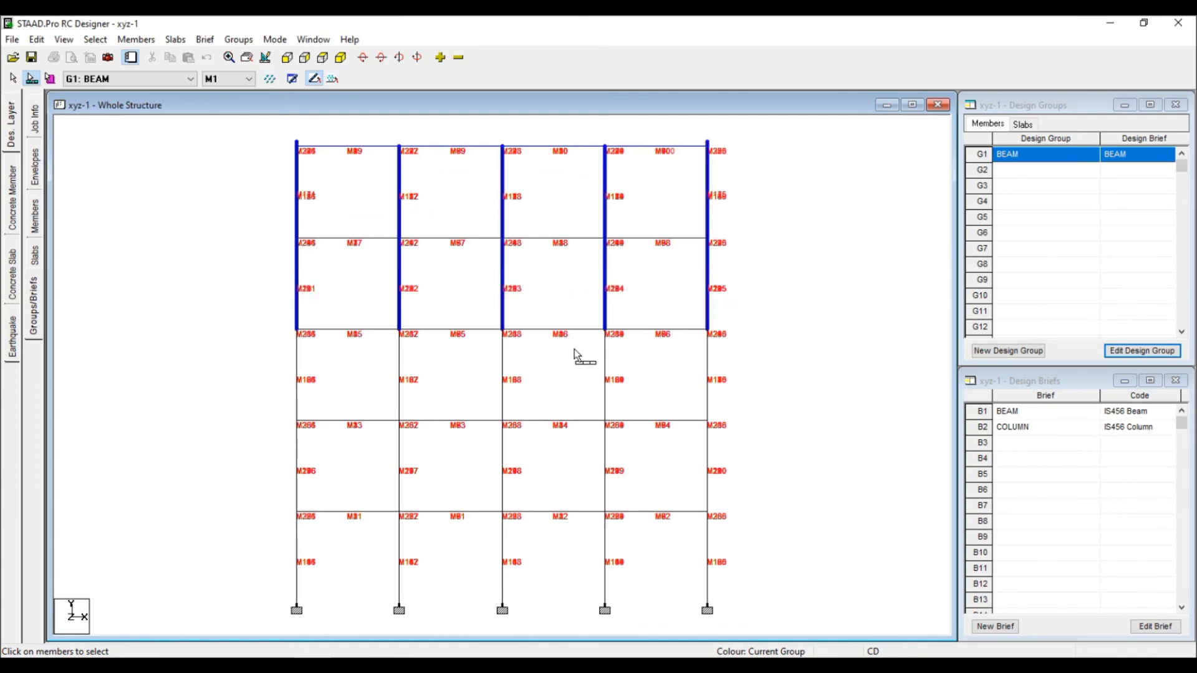
left_click_drag(271, 357, 789, 381)
left_click_drag(245, 444, 760, 480)
left_click_drag(248, 537, 784, 581)
Create a design group named COLUMN from the selected members with the COLUMN design brief, and clear the selection.
right_click(779, 362)
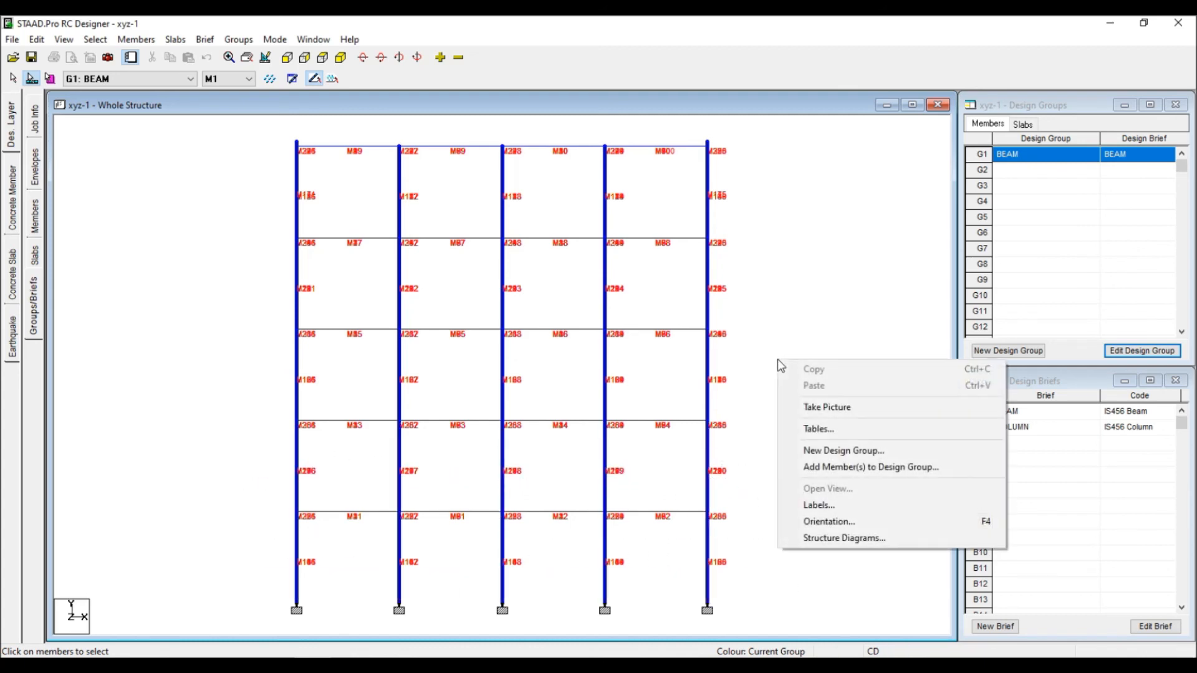
left_click(845, 450)
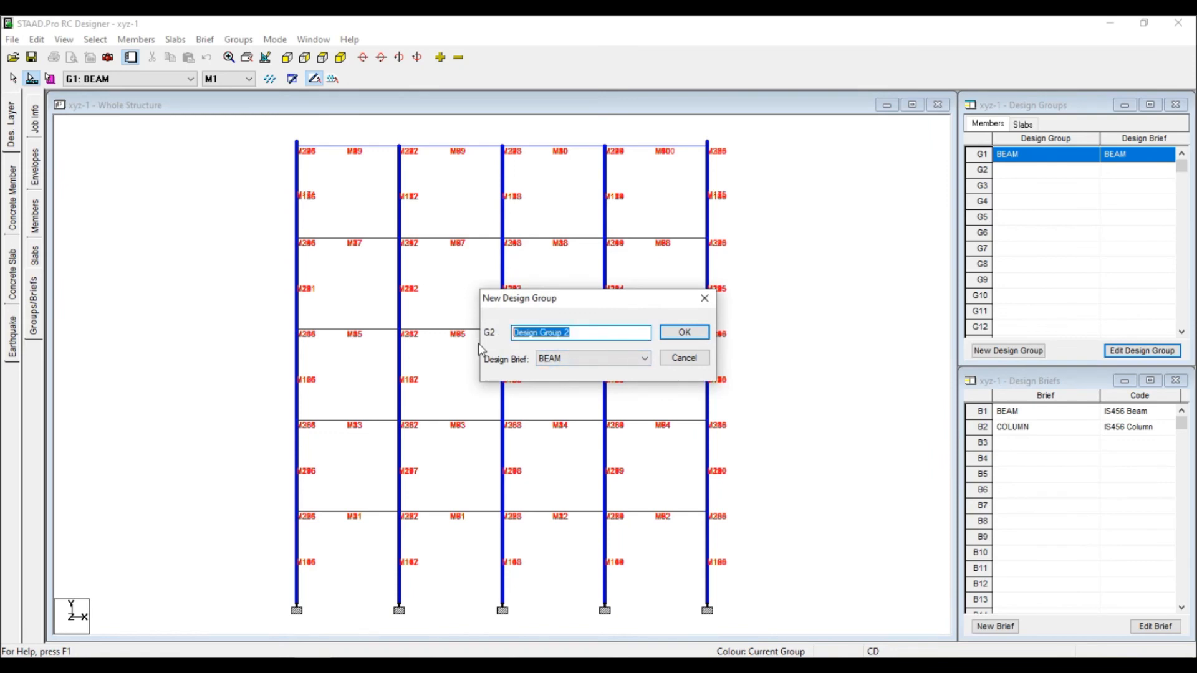
type("COLUMN")
left_click(556, 361)
left_click(561, 390)
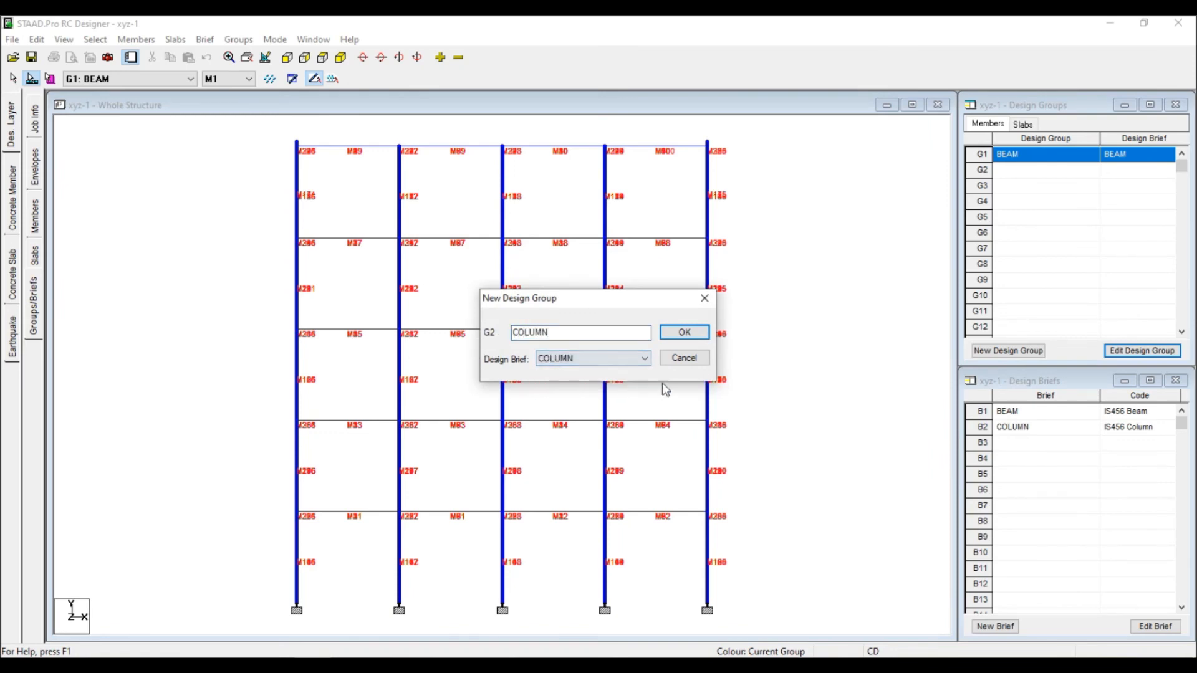
left_click(705, 337)
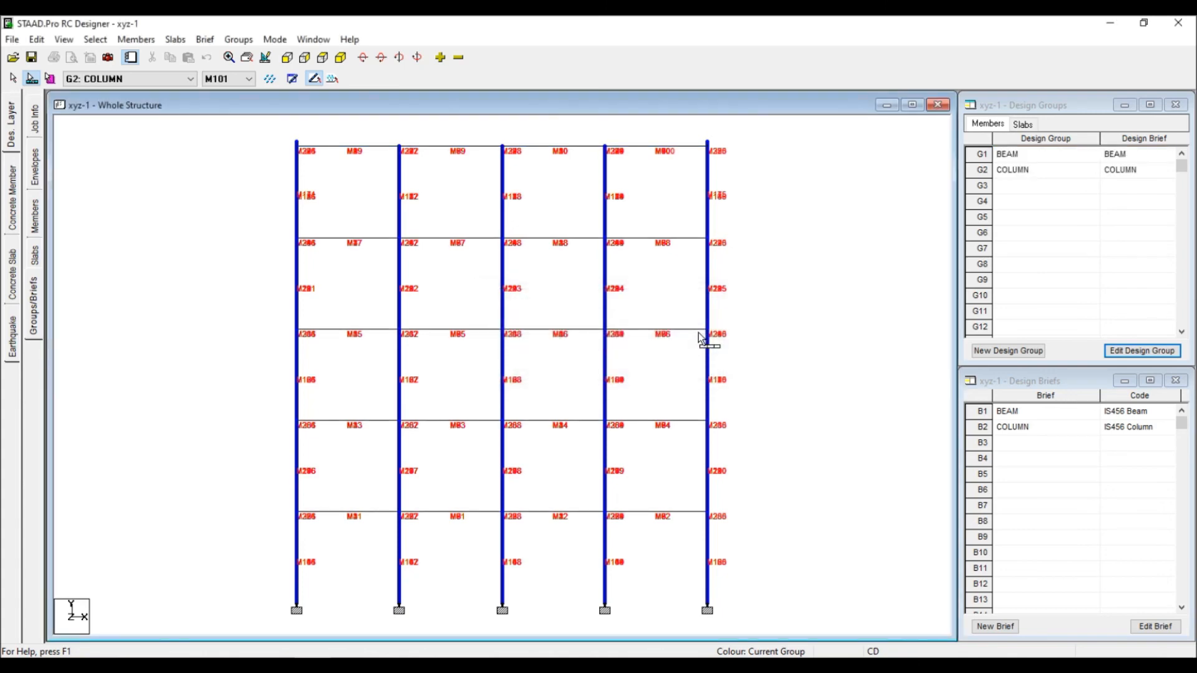
left_click(849, 368)
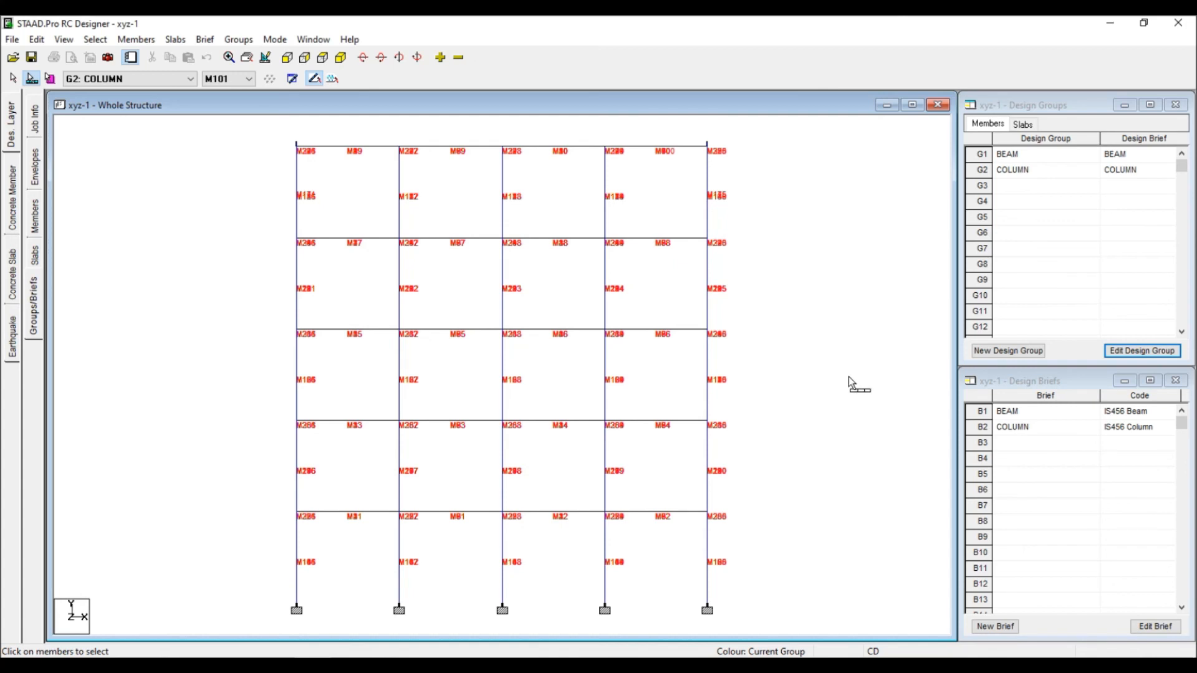
Run the concrete member design for all members of the COLUMN group.
left_click(12, 209)
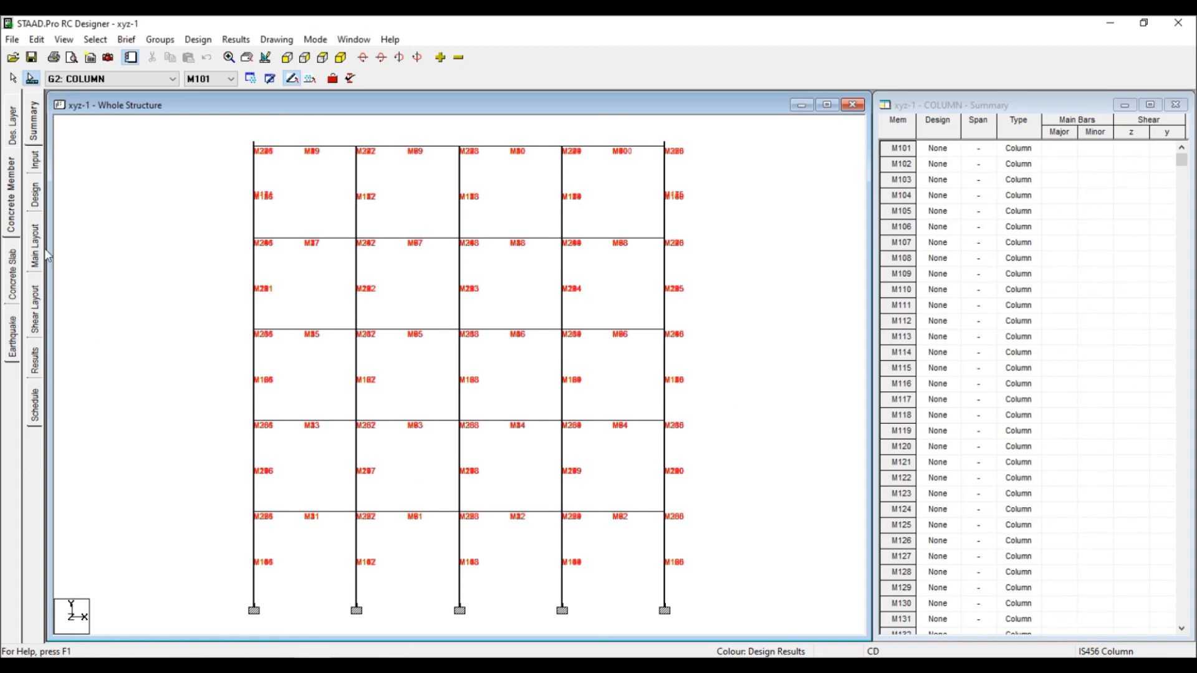
left_click(37, 197)
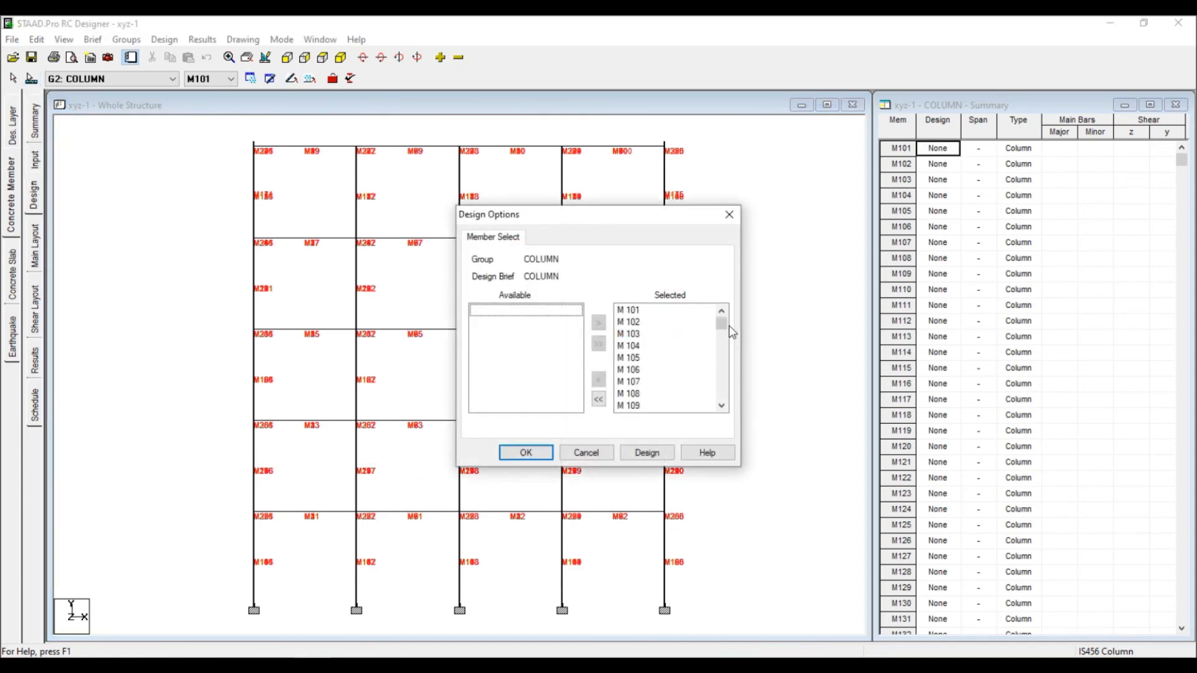
mouse_move(722, 324)
left_mouse_down()
mouse_move(720, 393)
mouse_move(721, 317)
left_mouse_up()
left_click(647, 453)
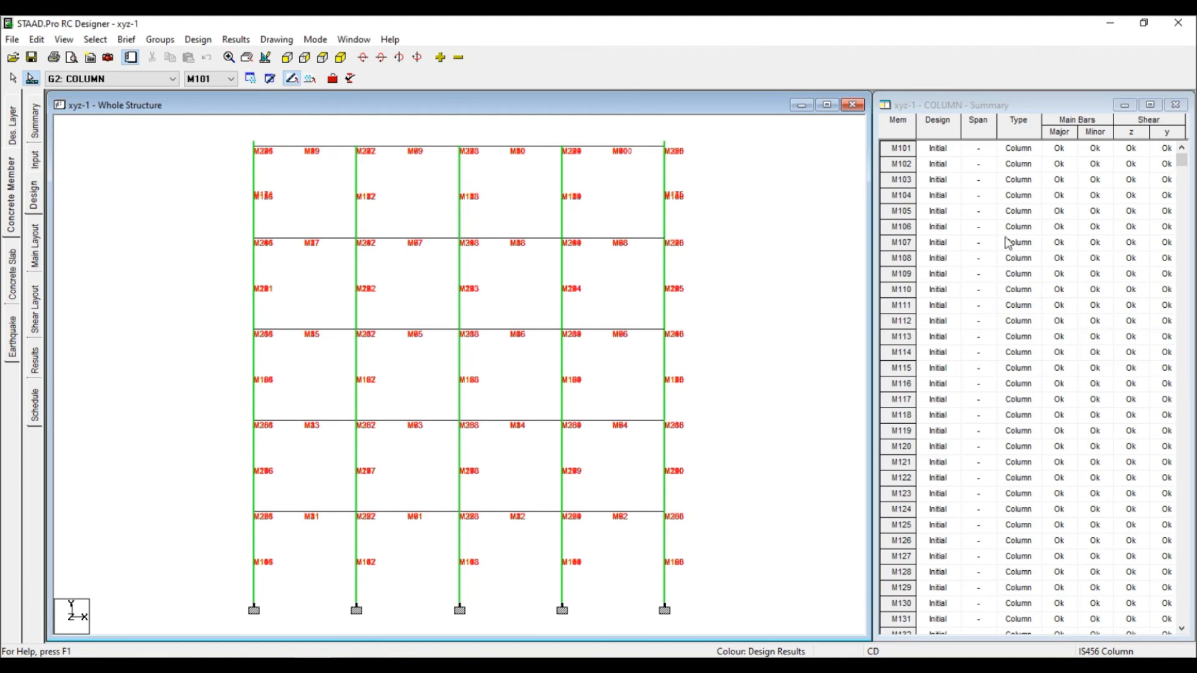
Review the column design results on the isometric model and in the member summary.
left_click(341, 58)
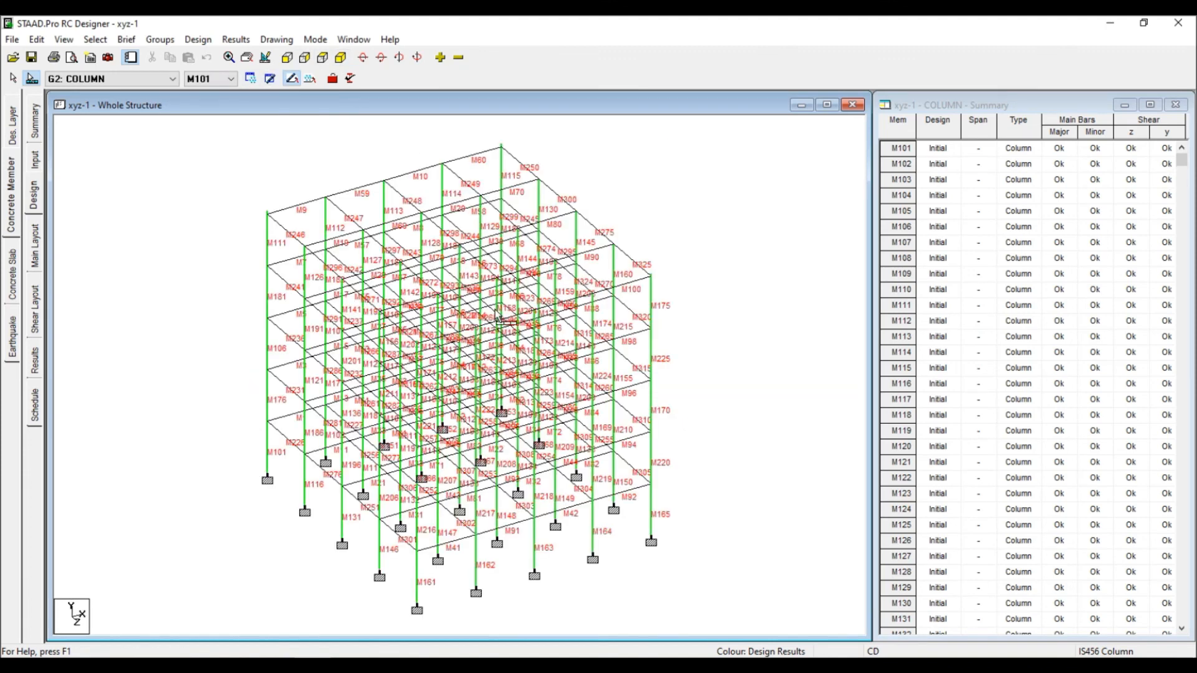
left_click_drag(1182, 161, 1182, 237)
left_click(114, 280)
Make G1: BEAM the active design group and run the concrete design for all its members.
left_click(112, 79)
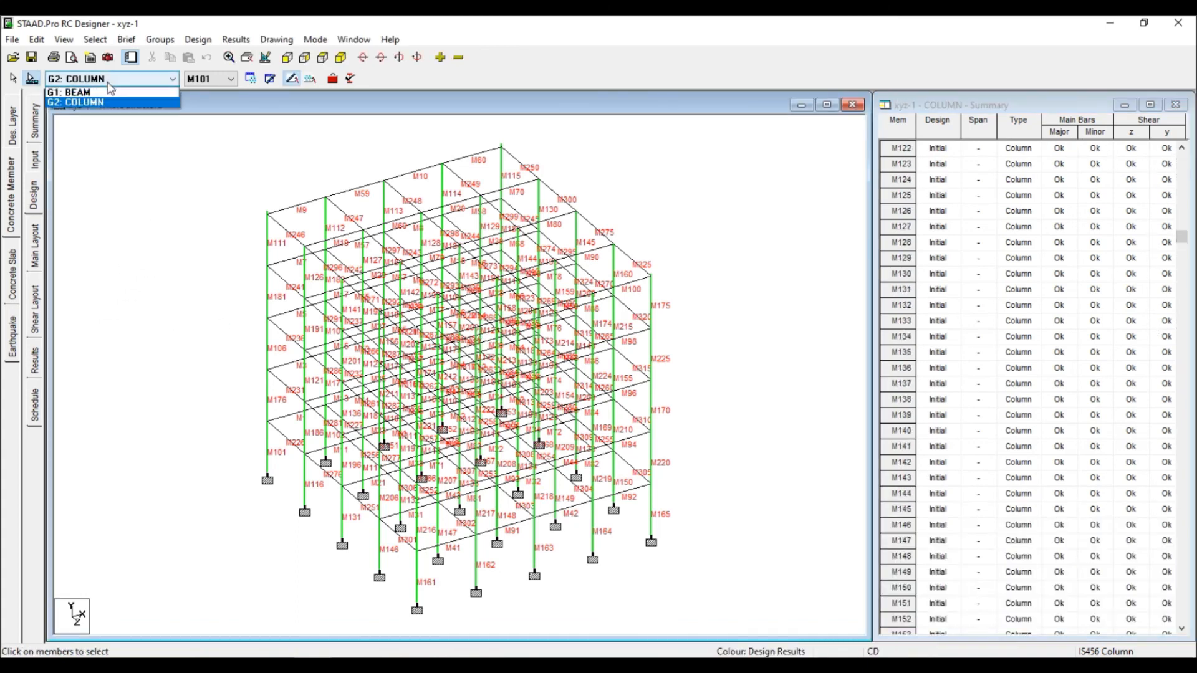
left_click(100, 89)
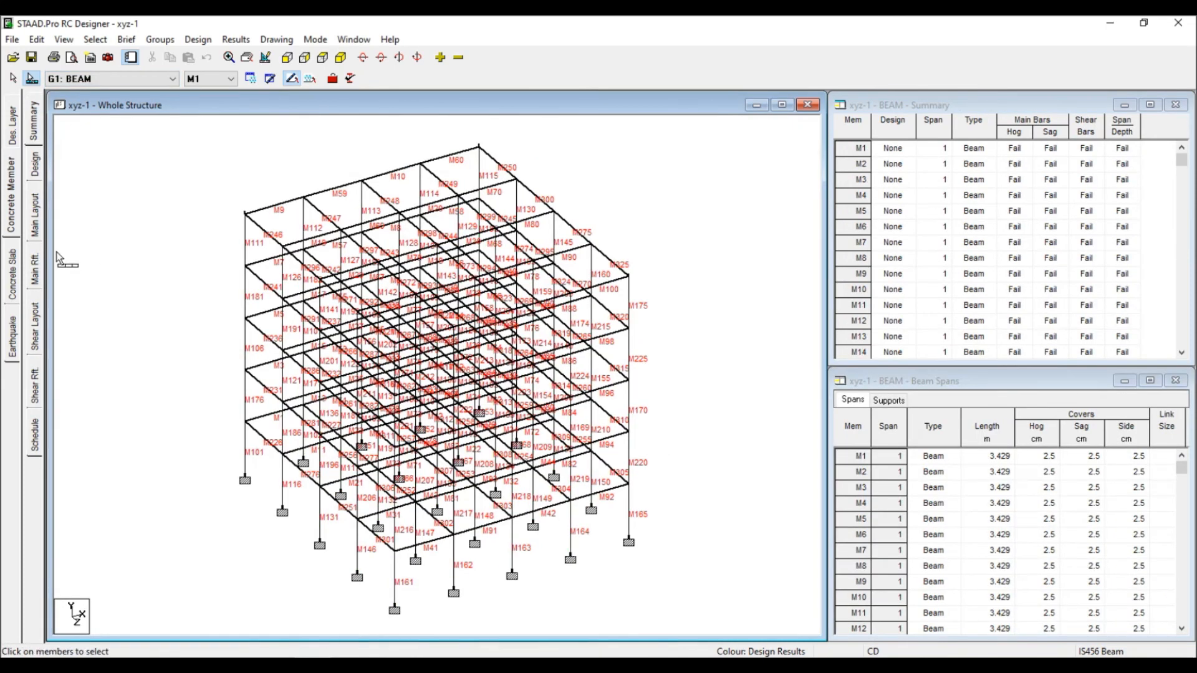
left_click(35, 170)
left_click(646, 453)
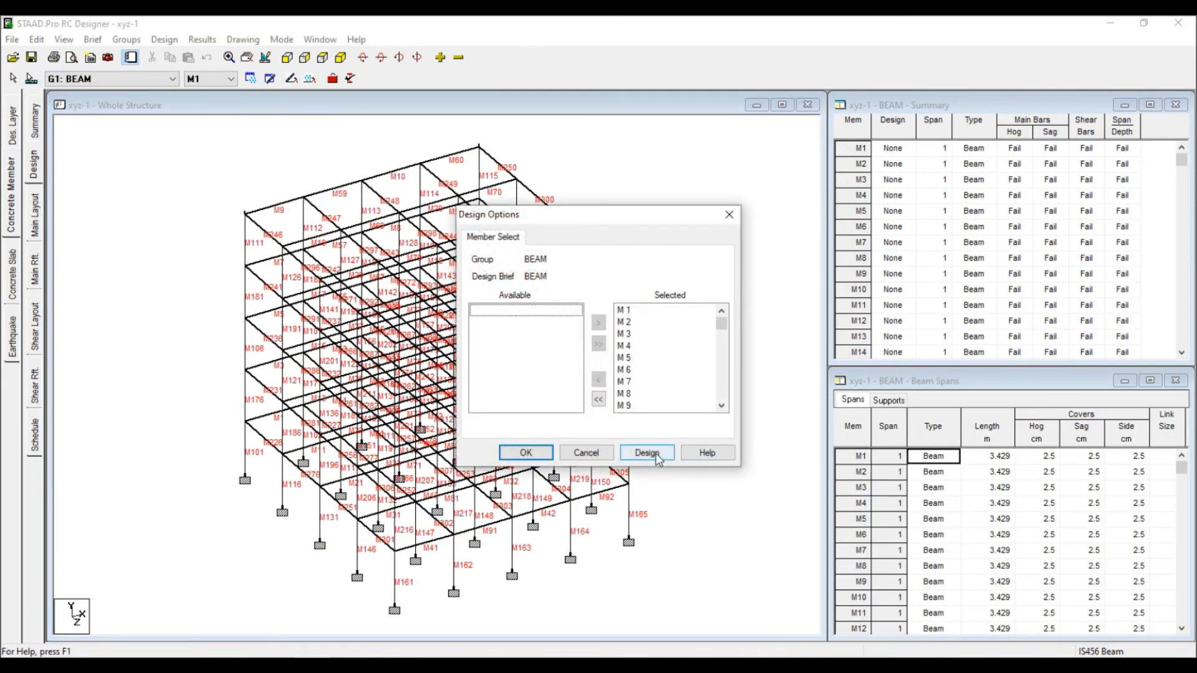
Review the beam design summary and the colour-coded results on the frame.
mouse_move(1182, 161)
left_mouse_down()
mouse_move(1175, 351)
mouse_move(1180, 154)
left_mouse_up()
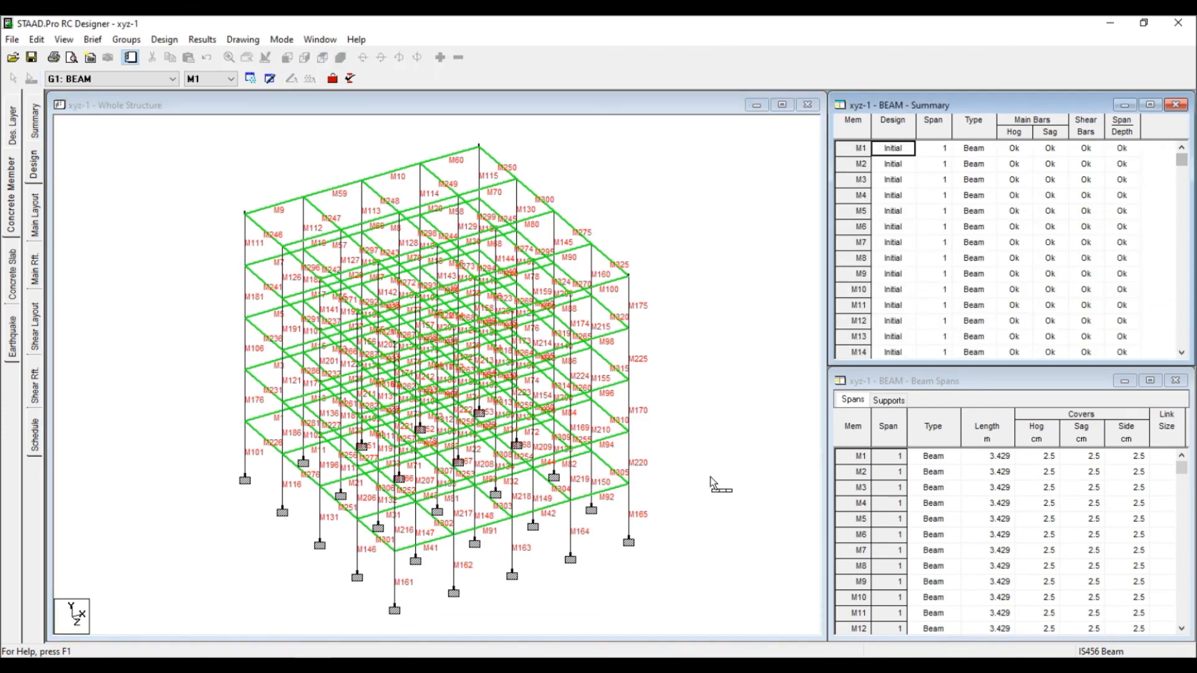
left_click(711, 483)
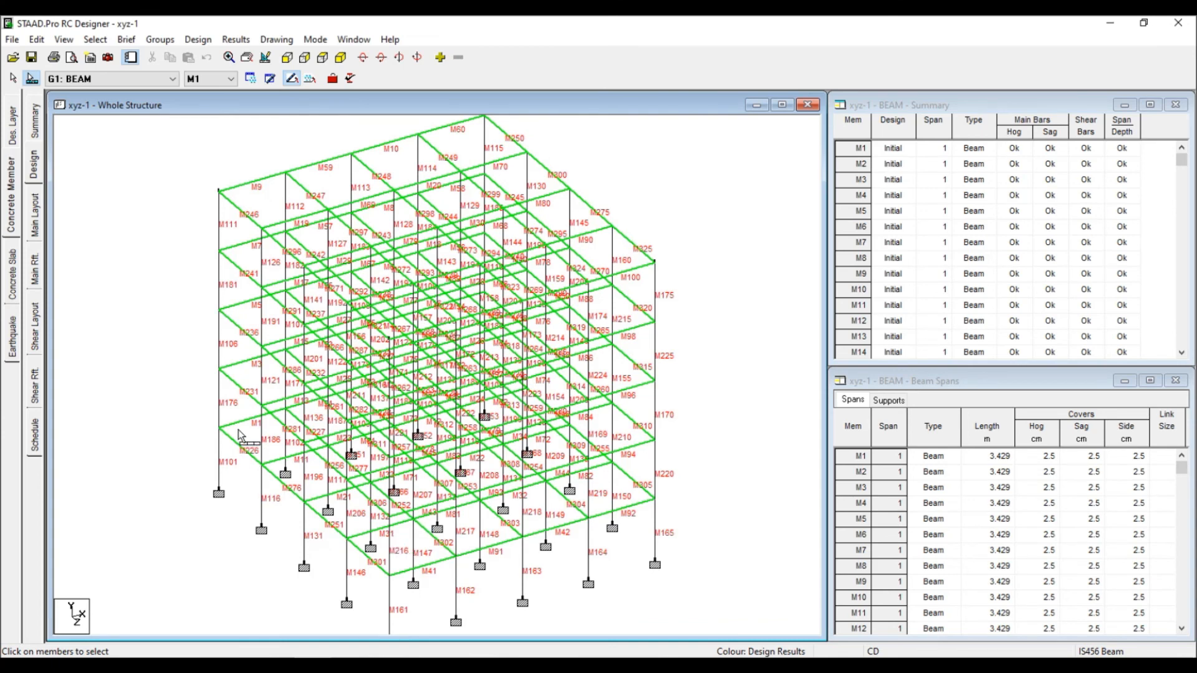
key("Escape")
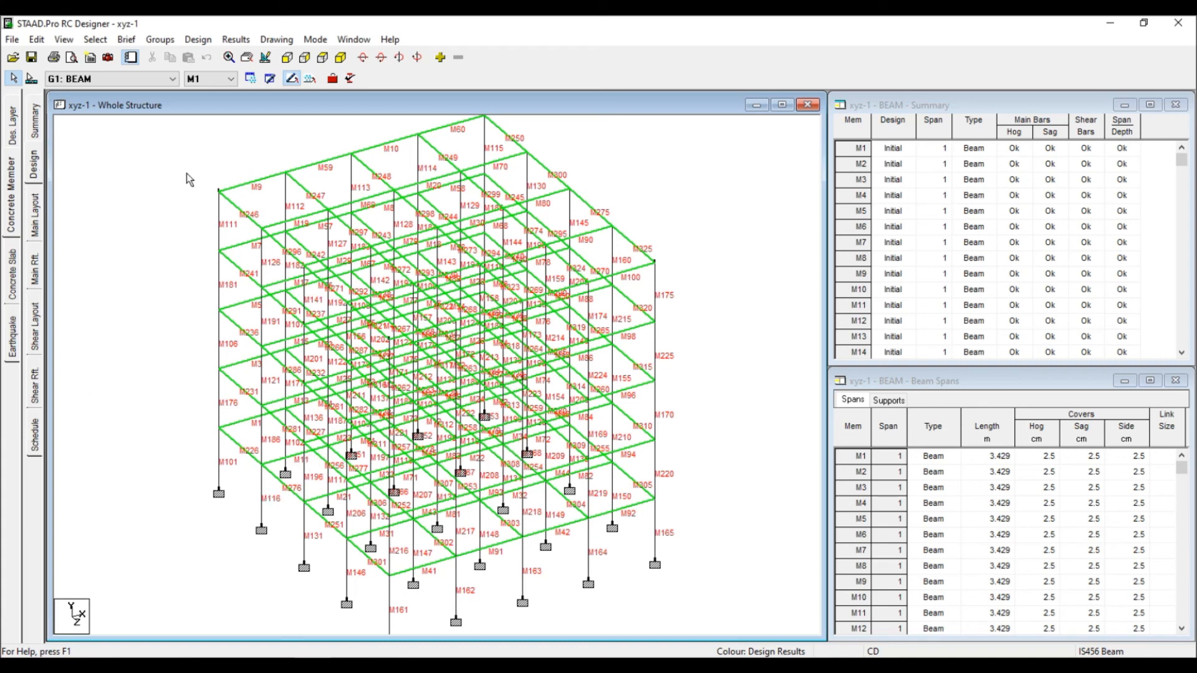
Select beam M226 and examine its main reinforcement along the span.
left_click(31, 79)
left_click(249, 452)
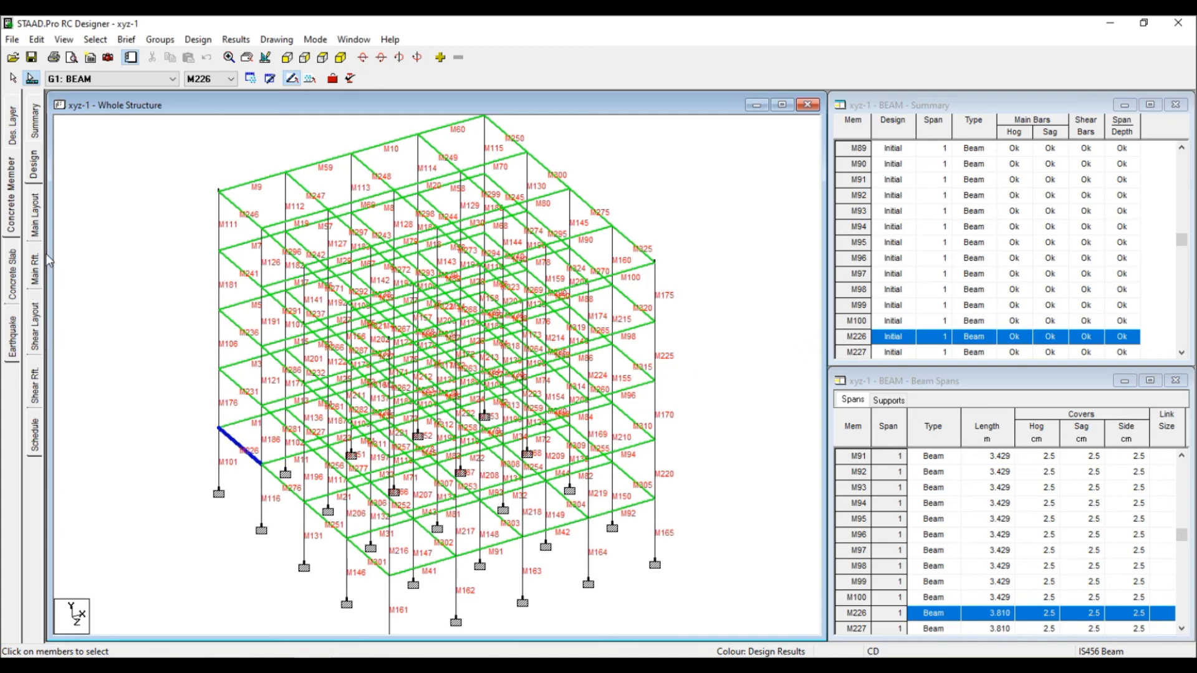
left_click(35, 268)
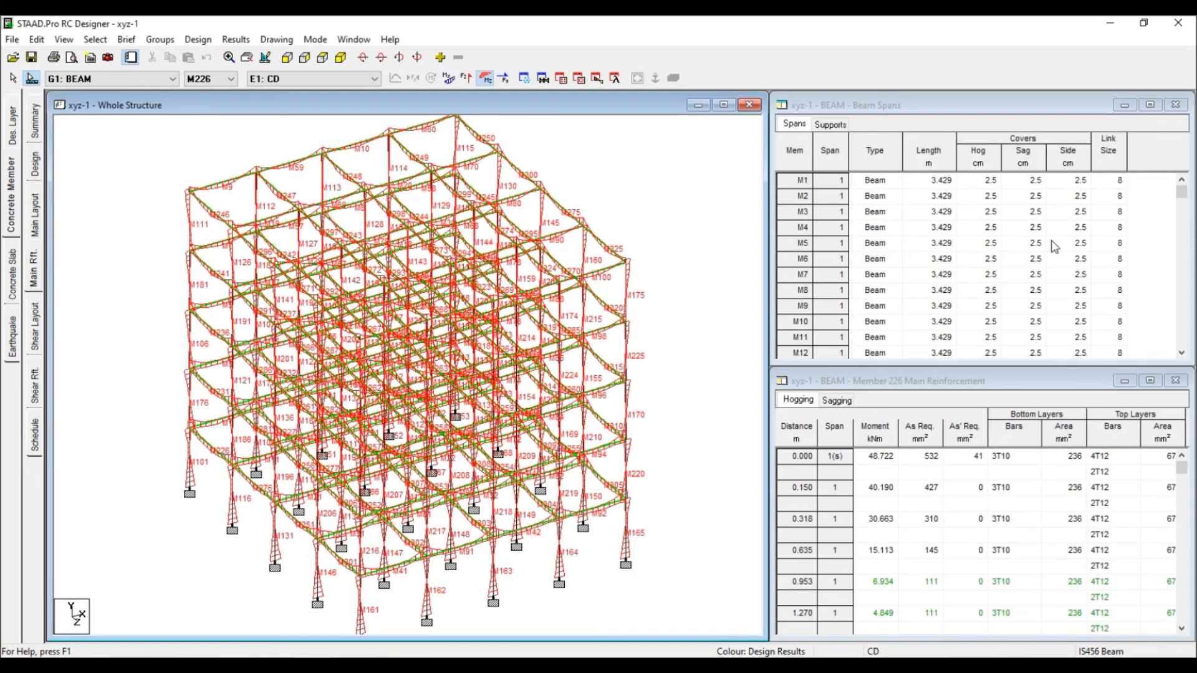
left_click(1178, 488)
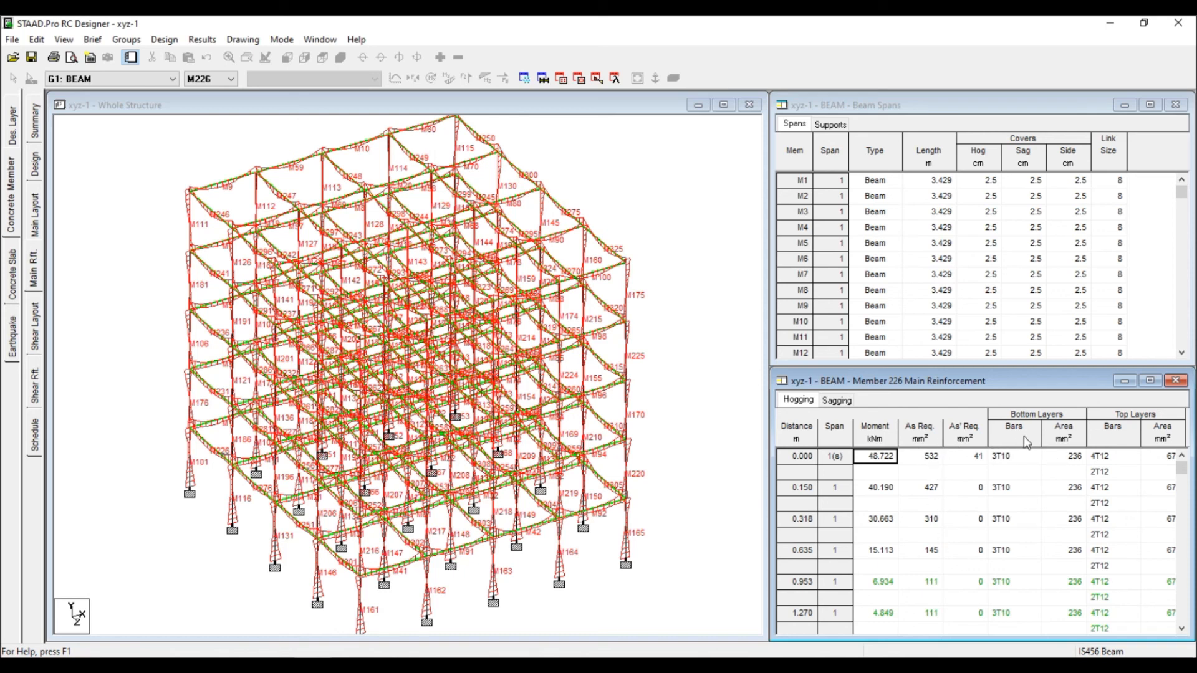
mouse_move(1181, 469)
left_mouse_down()
mouse_move(1182, 586)
mouse_move(1181, 468)
left_mouse_up()
left_click(220, 499)
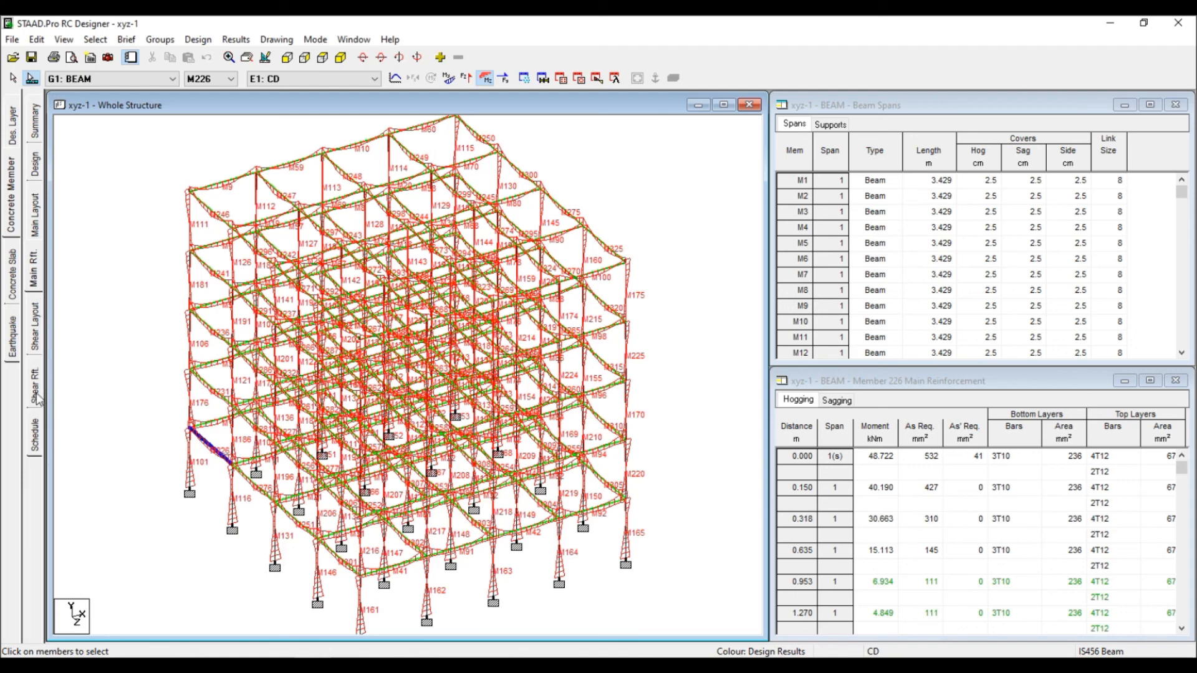
Examine beam M226's shear reinforcement layout, shear values and link zones.
left_click(37, 346)
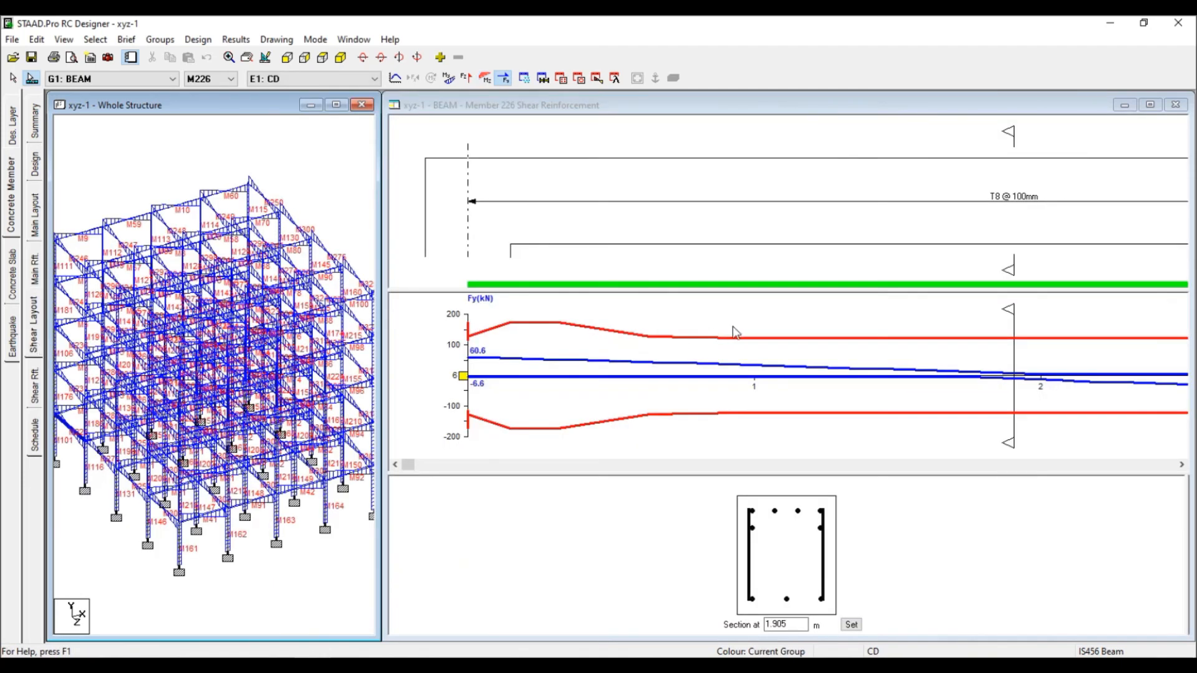
left_click(35, 393)
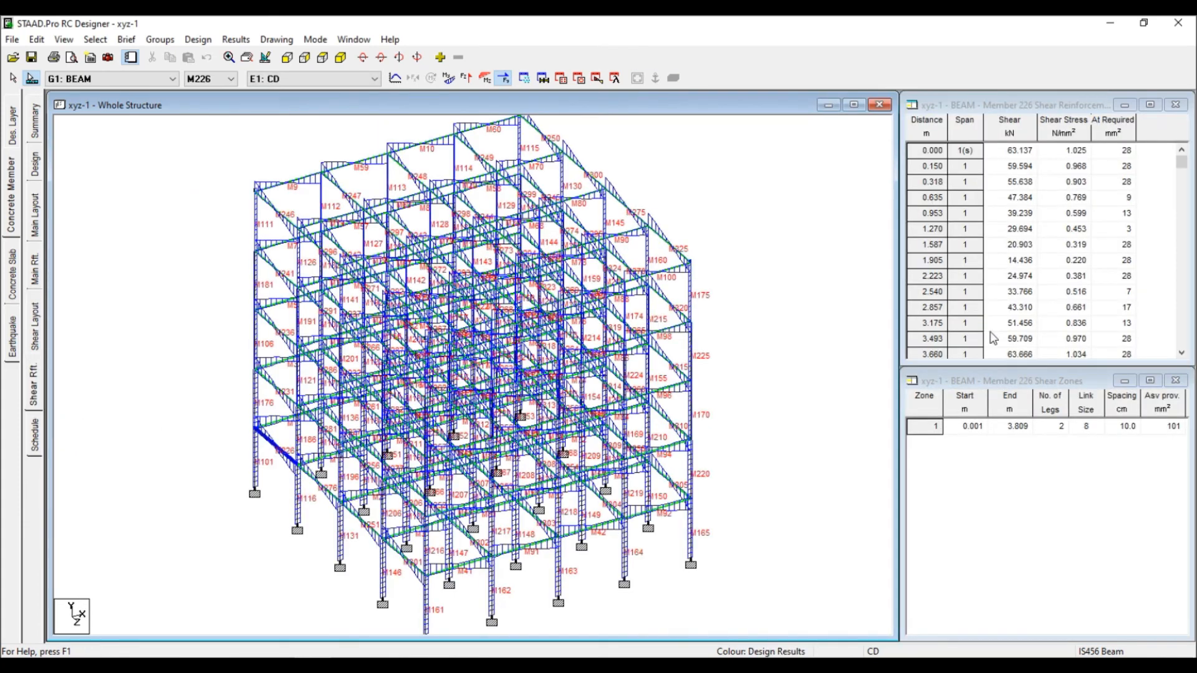
Open beam M226's bar schedule and set up its drawing export with A4 paper size and DXF format.
left_click(36, 437)
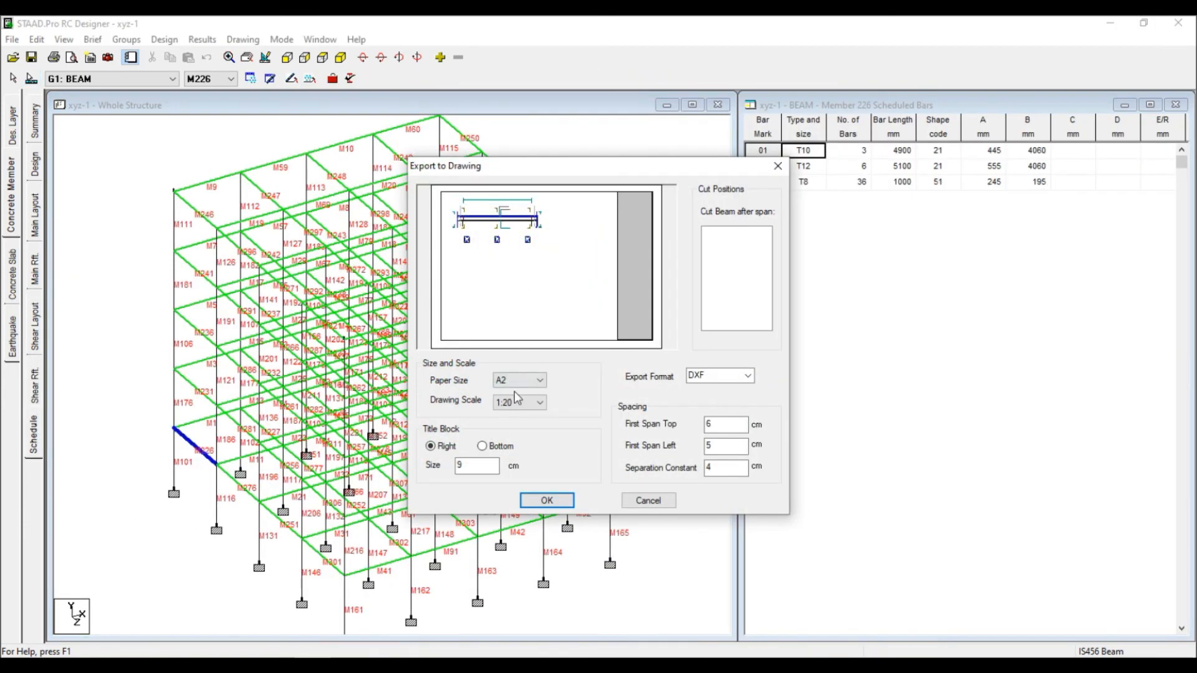
left_click(517, 381)
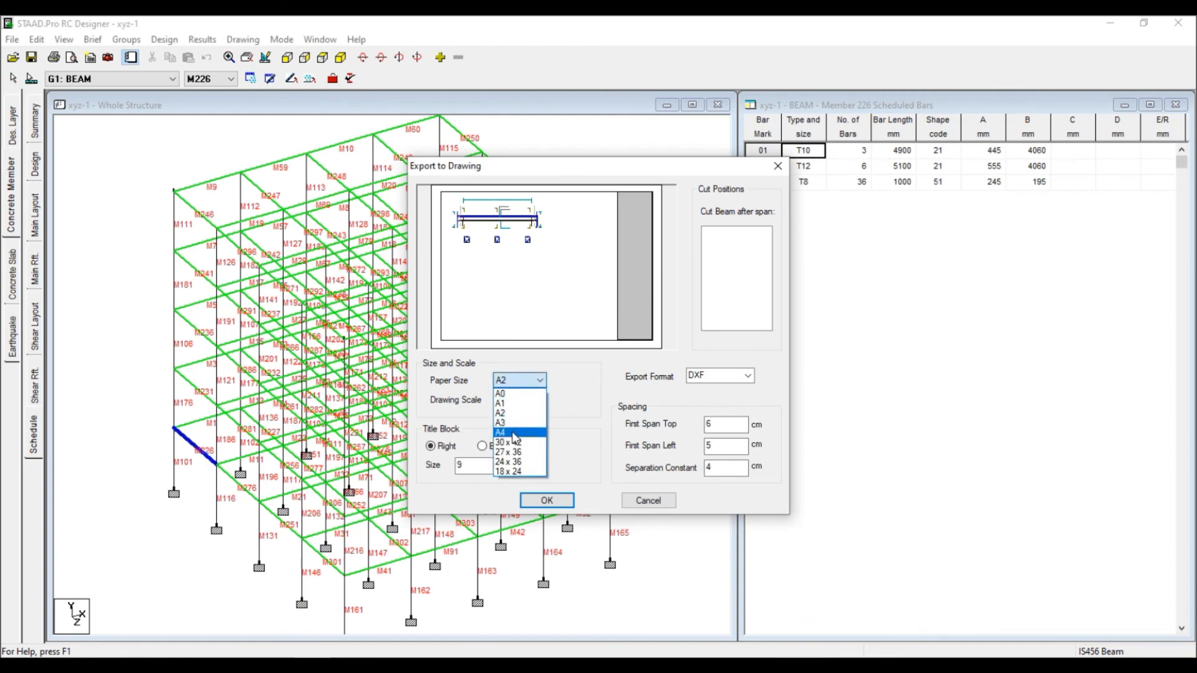
left_click(515, 433)
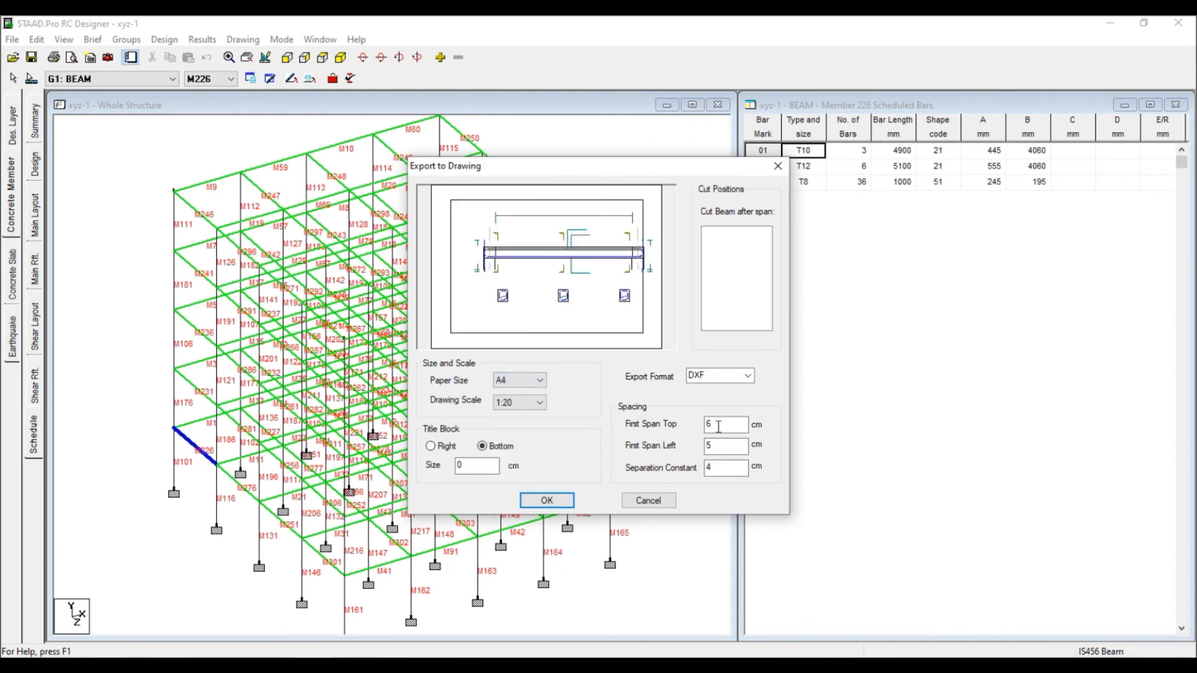
left_click(748, 376)
left_click(748, 376)
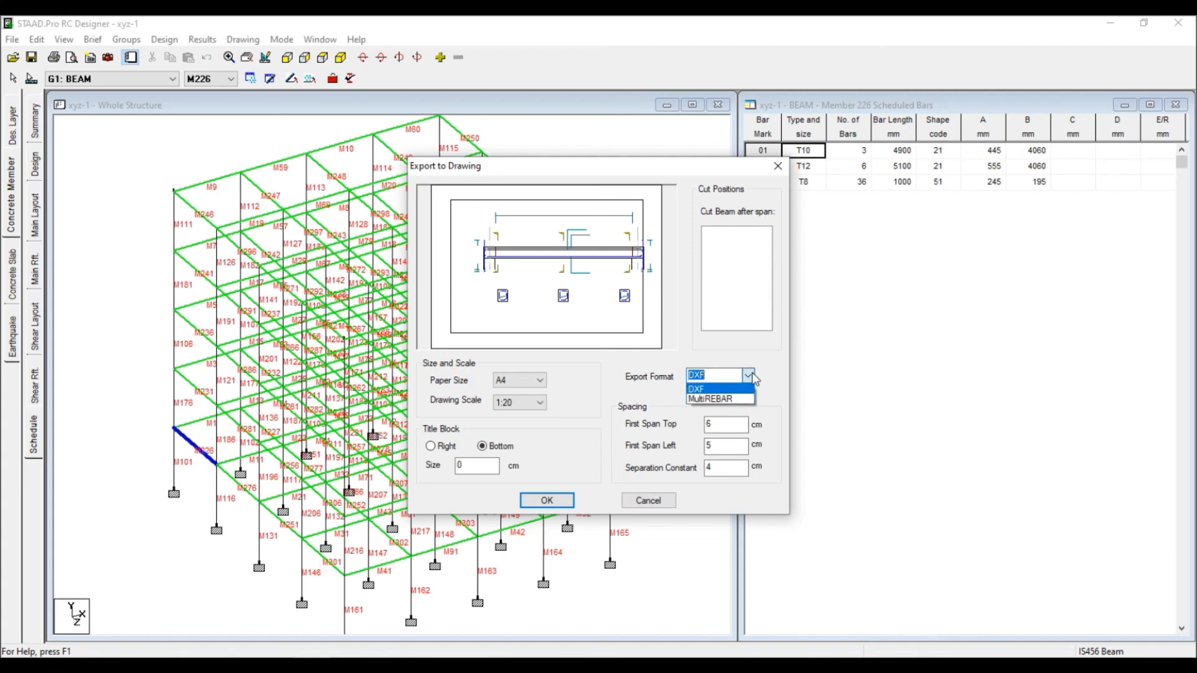
left_click(751, 377)
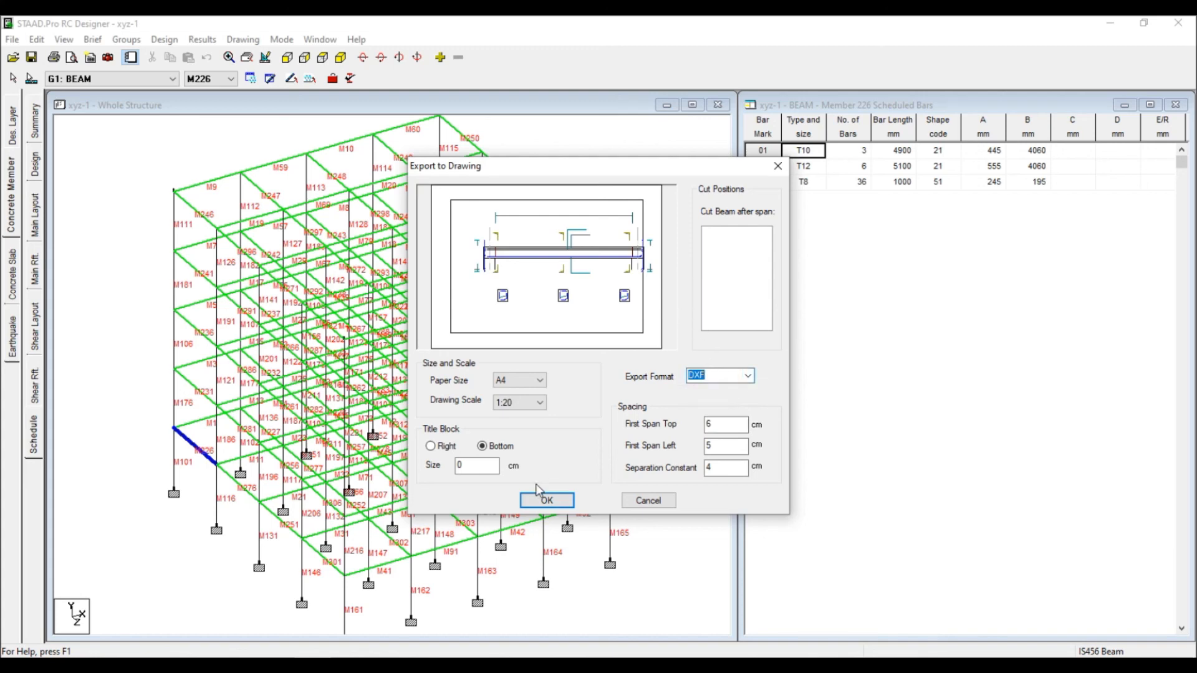
left_click(544, 500)
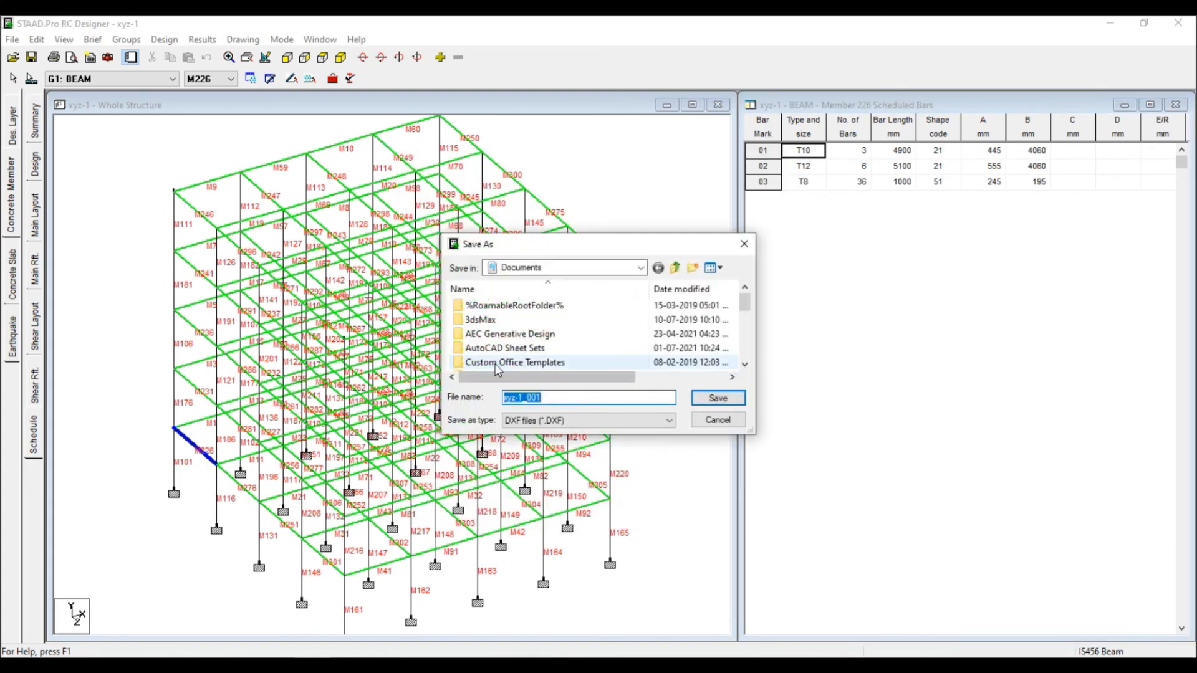
Create a folder named CD on the Desktop and open it as the save location for the drawing.
left_click(676, 269)
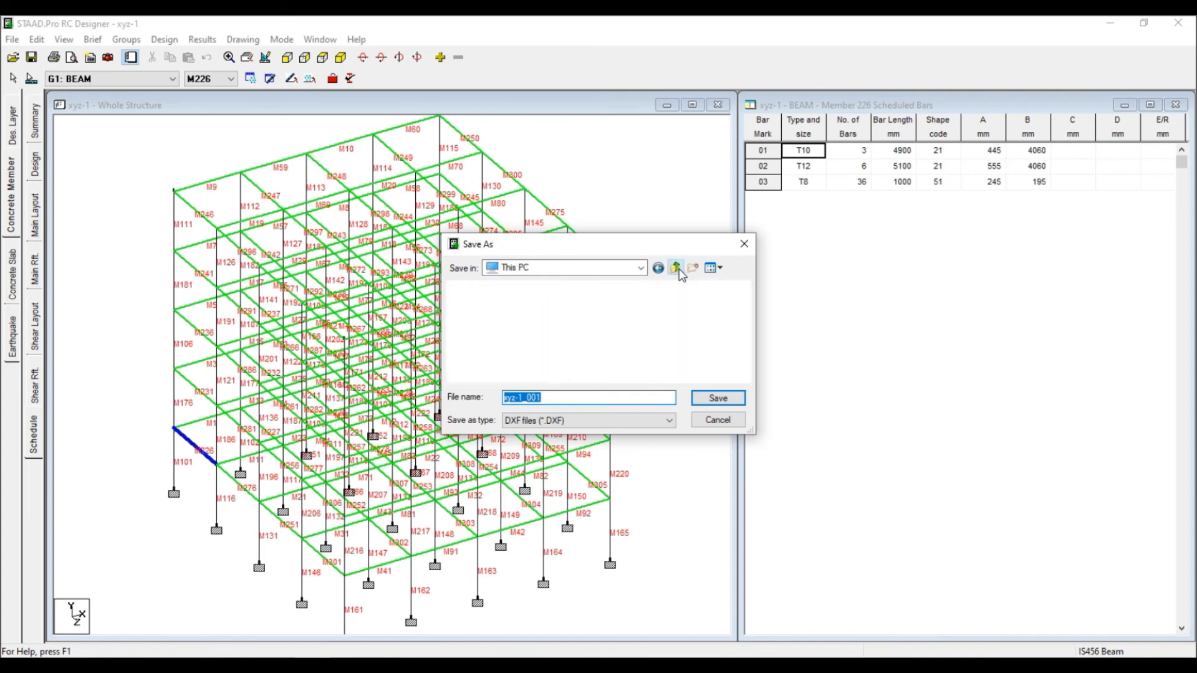
left_click(503, 373)
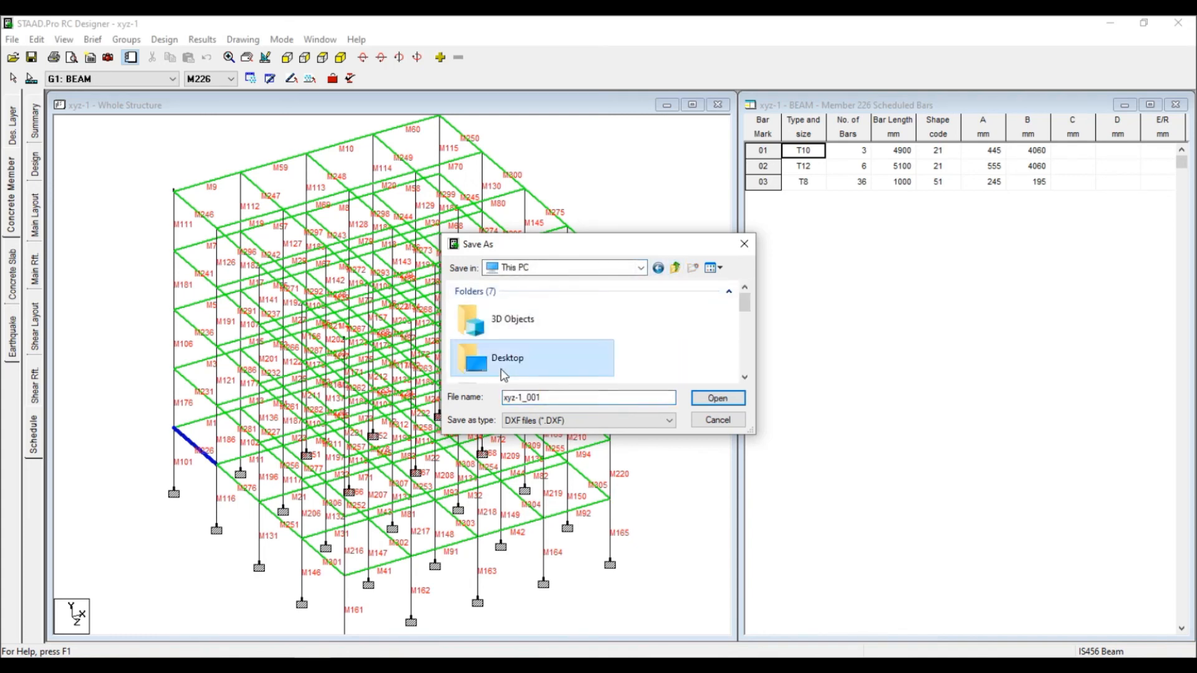
double_click(525, 372)
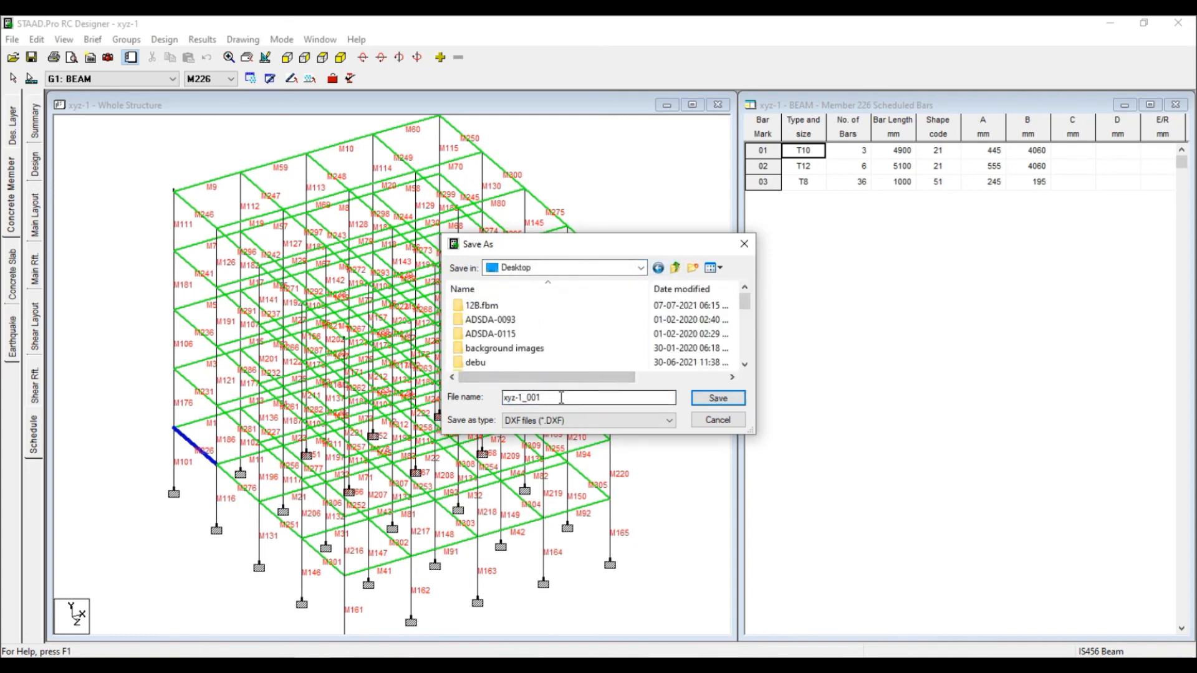
scroll(552, 356, "down", 10)
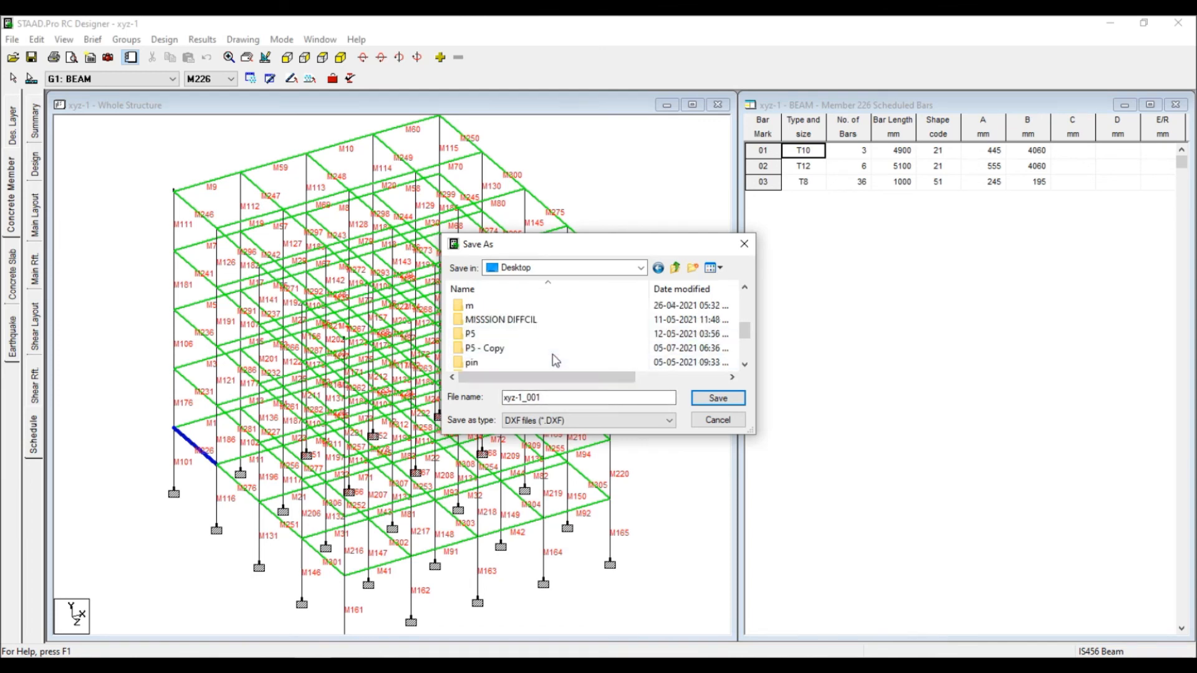
scroll(561, 349, "up", 10)
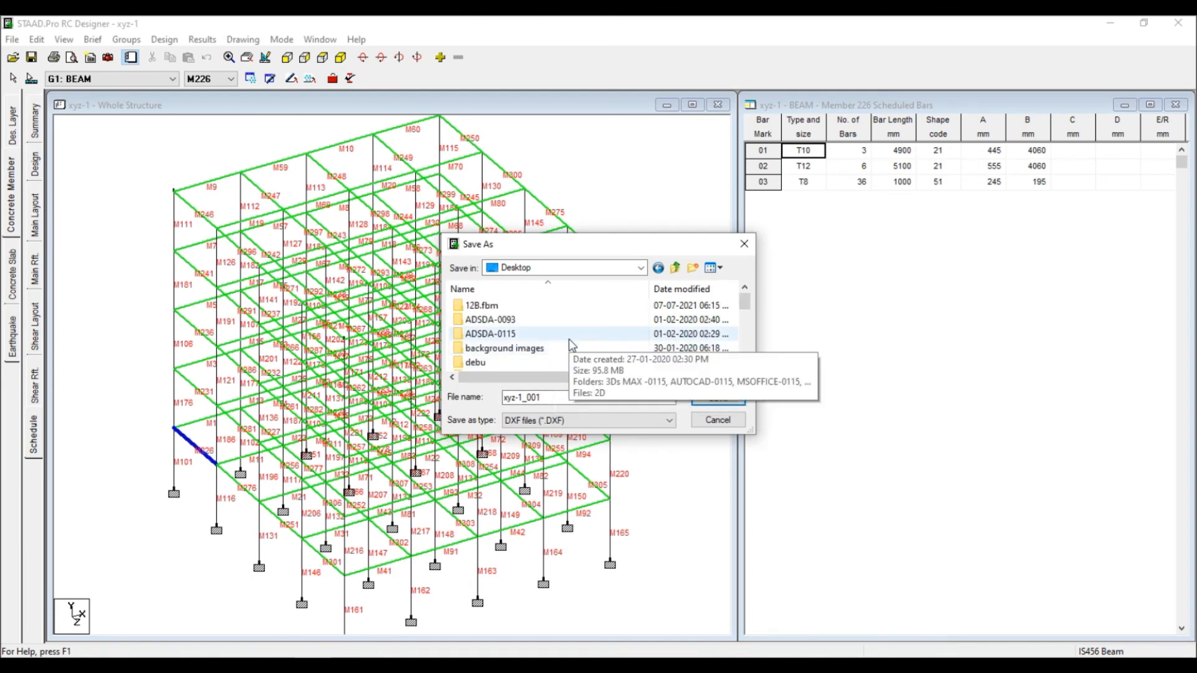
right_click(570, 343)
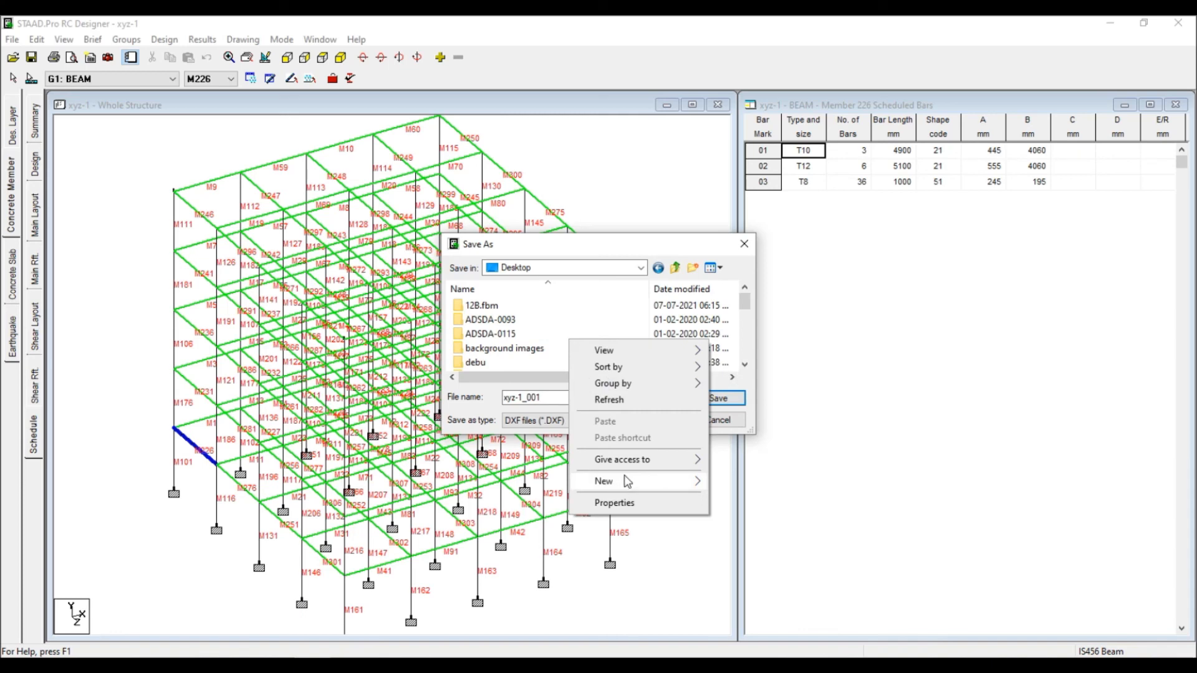
mouse_move(627, 481)
left_click(723, 261)
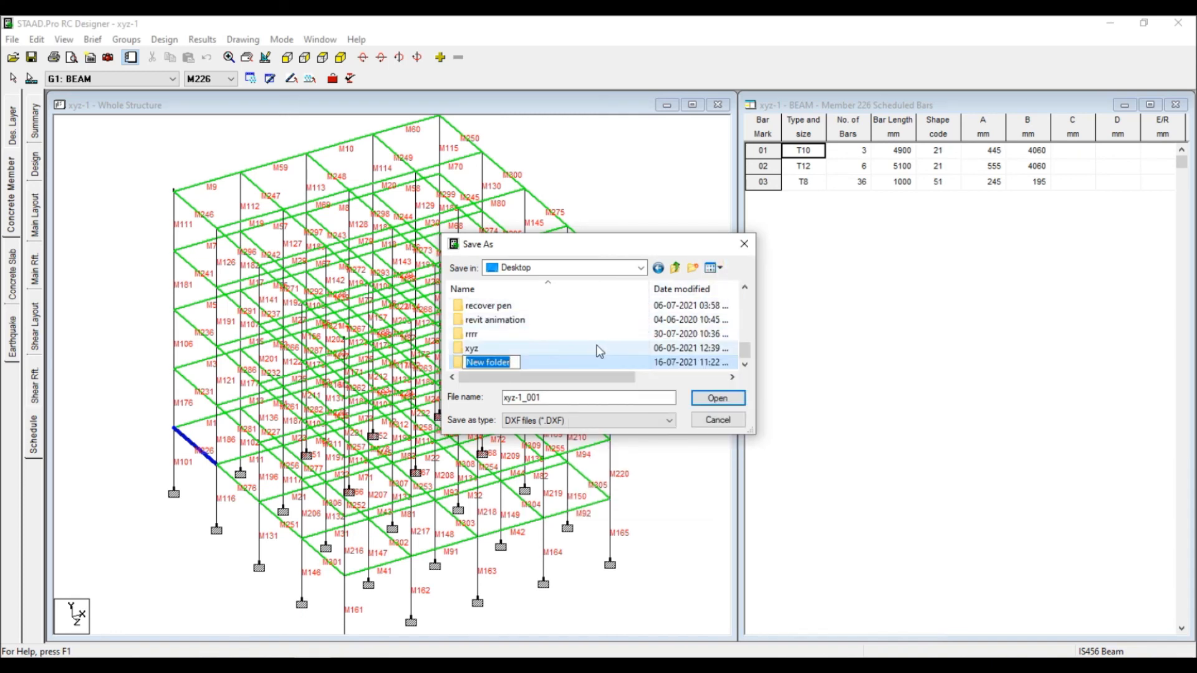
type("CD")
key("Return")
double_click(578, 361)
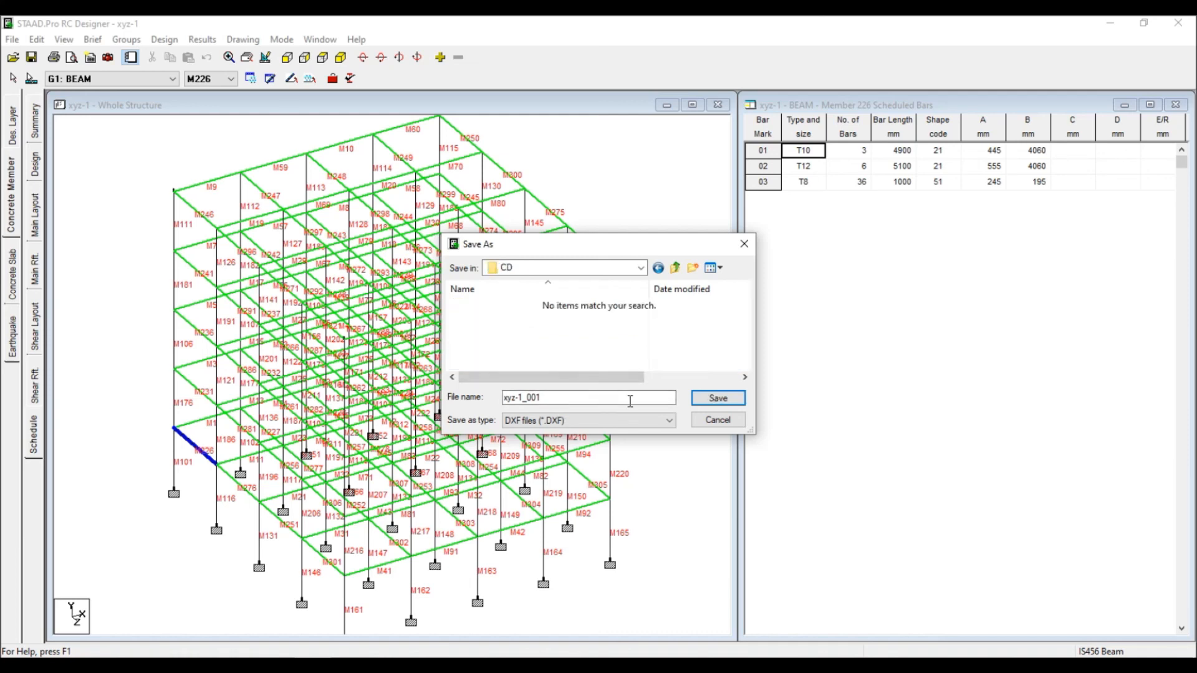
Save the exported DXF drawing in the CD folder under the name 1.
left_click_drag(549, 396, 486, 397)
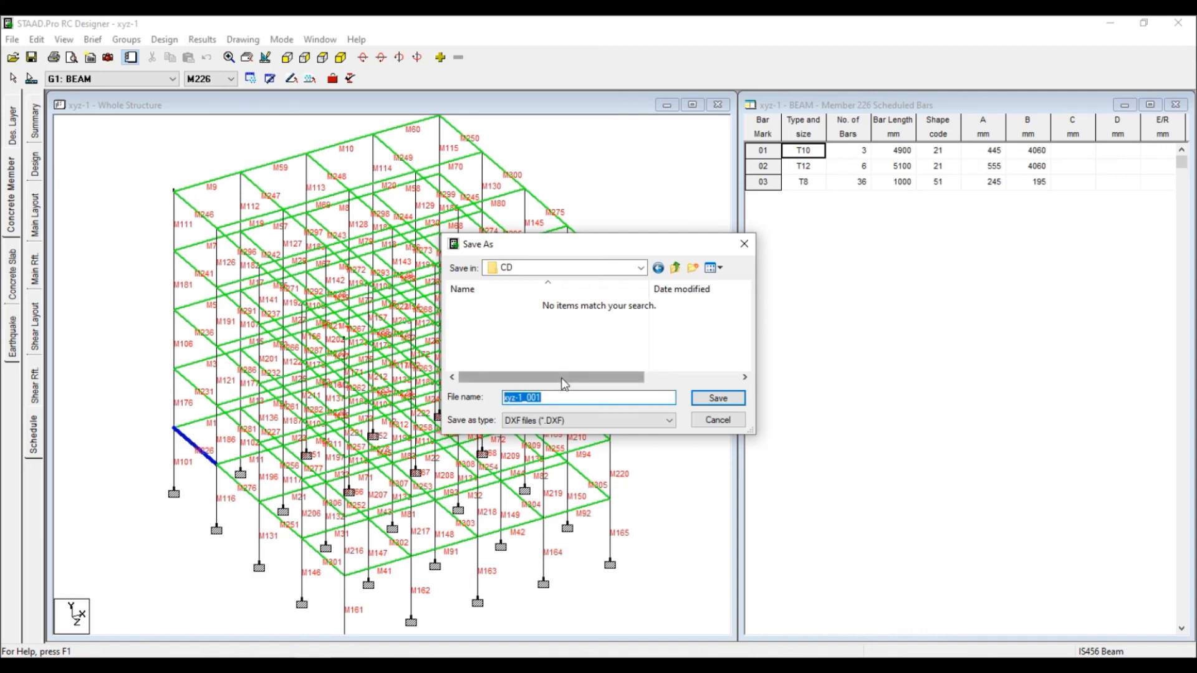
type("1")
left_click(718, 397)
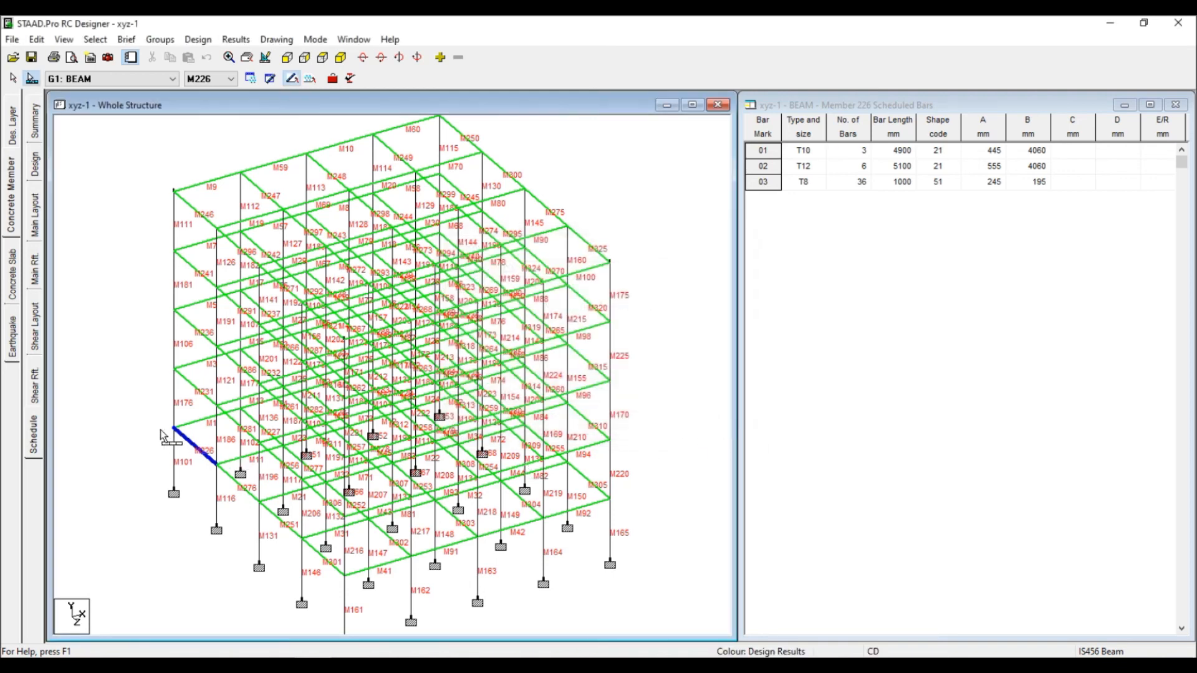
Select column M176, reopen the schedule and export its drawing to the CD folder as the DXF file C1.
left_click(189, 400)
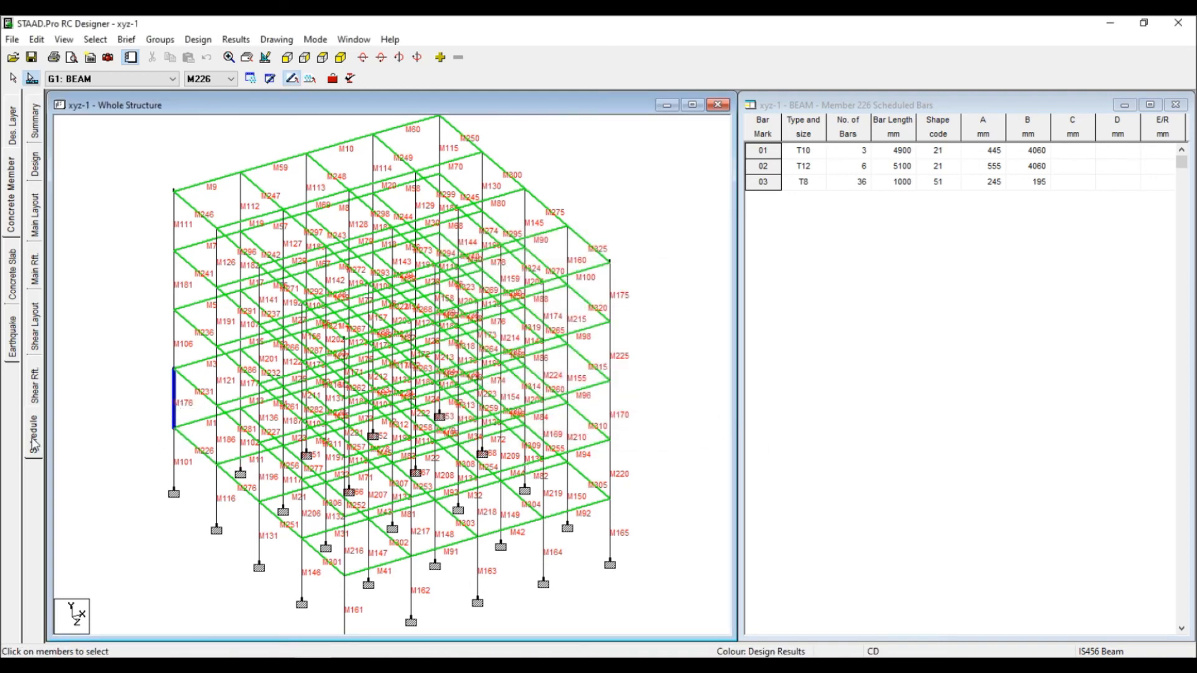
left_click(36, 393)
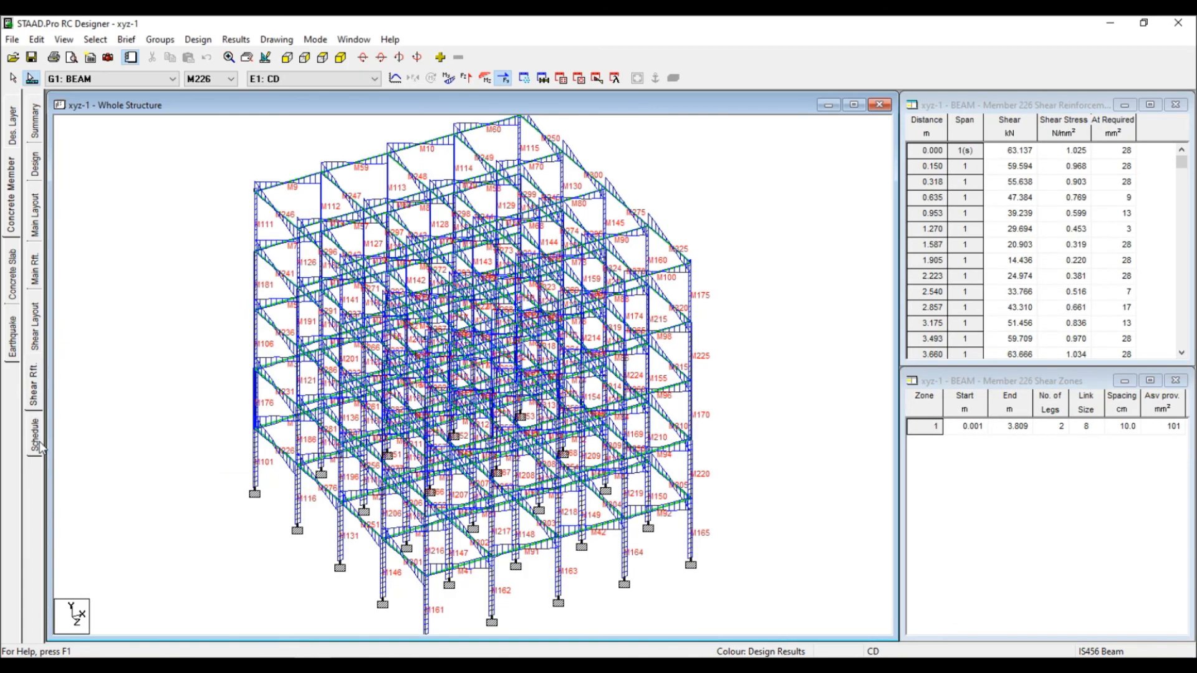
left_click(35, 438)
left_click(519, 380)
left_click(512, 391)
left_click(546, 500)
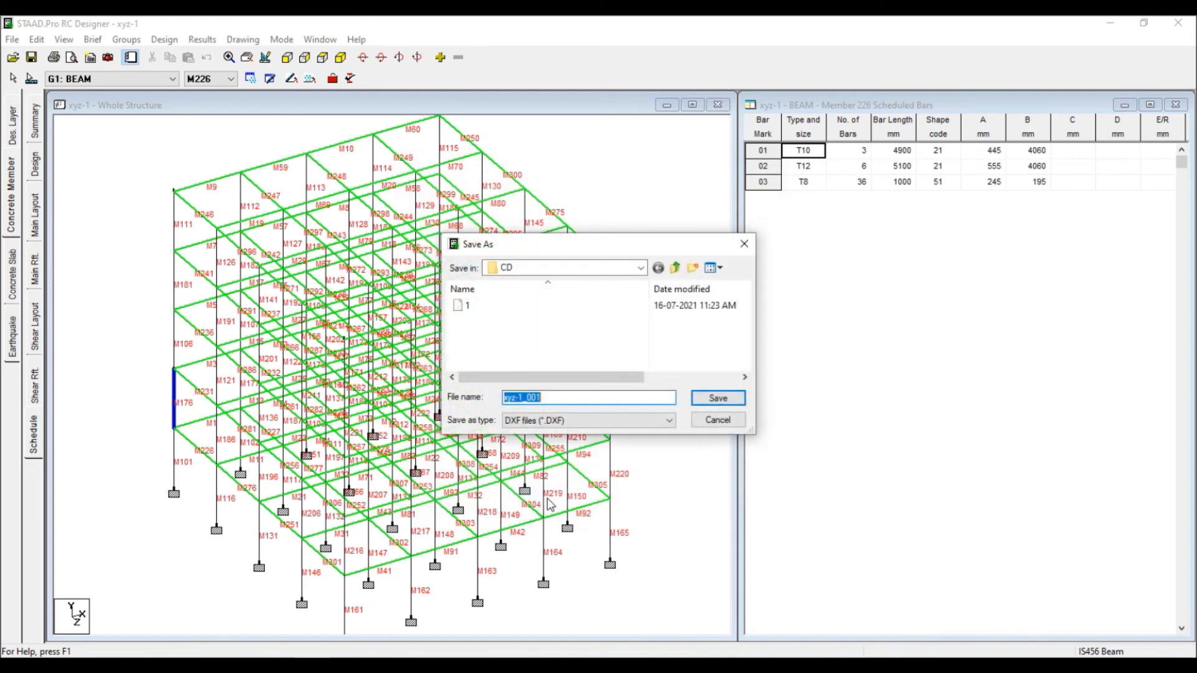
type("C1")
left_click(718, 398)
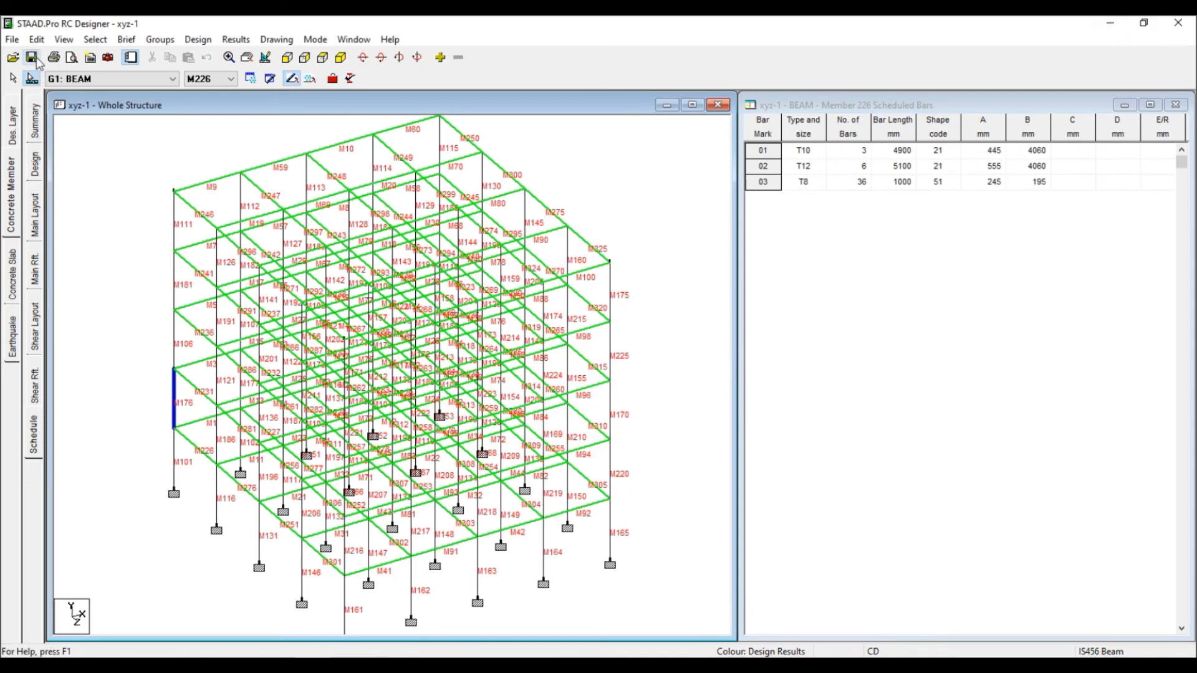
Close RC Designer, minimise STAAD.Pro and open drawing 1 from the desktop's CD folder with AutoCAD.
left_click(1175, 24)
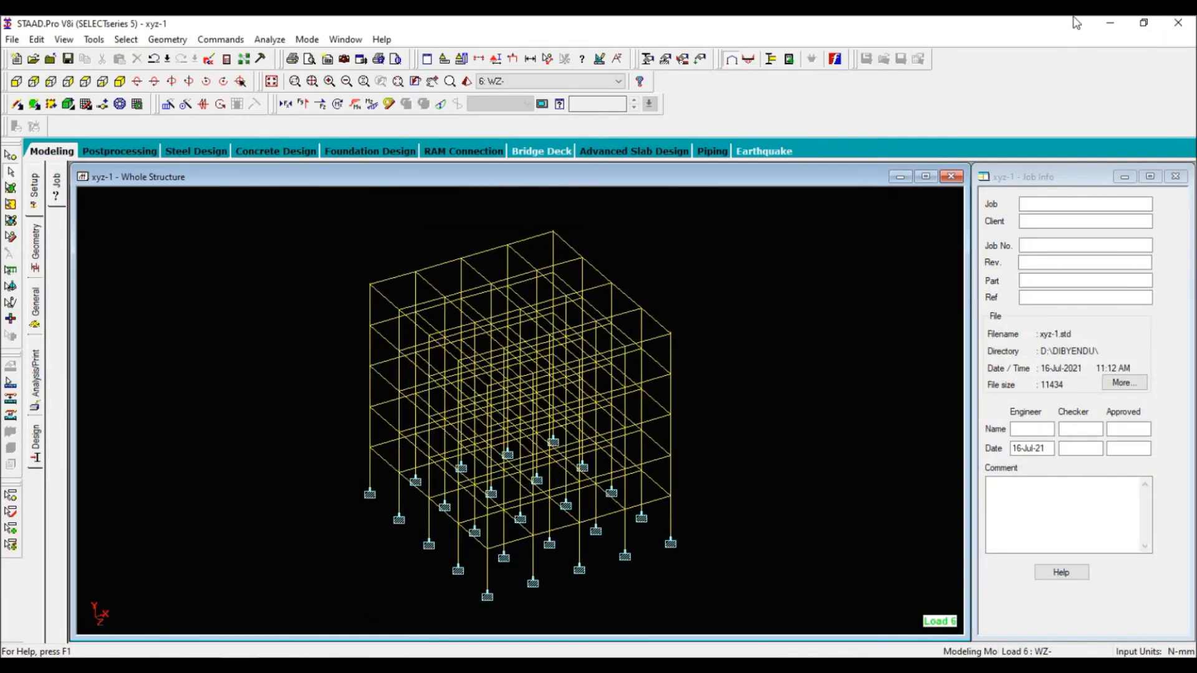
left_click(1110, 23)
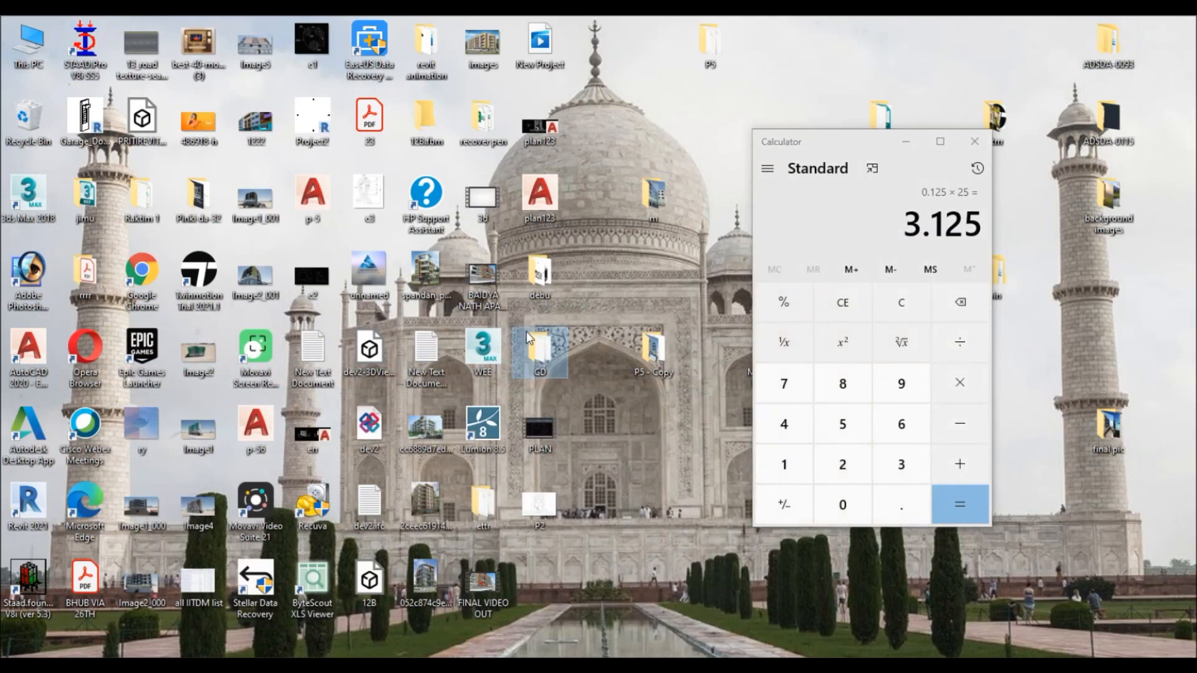
key("Return")
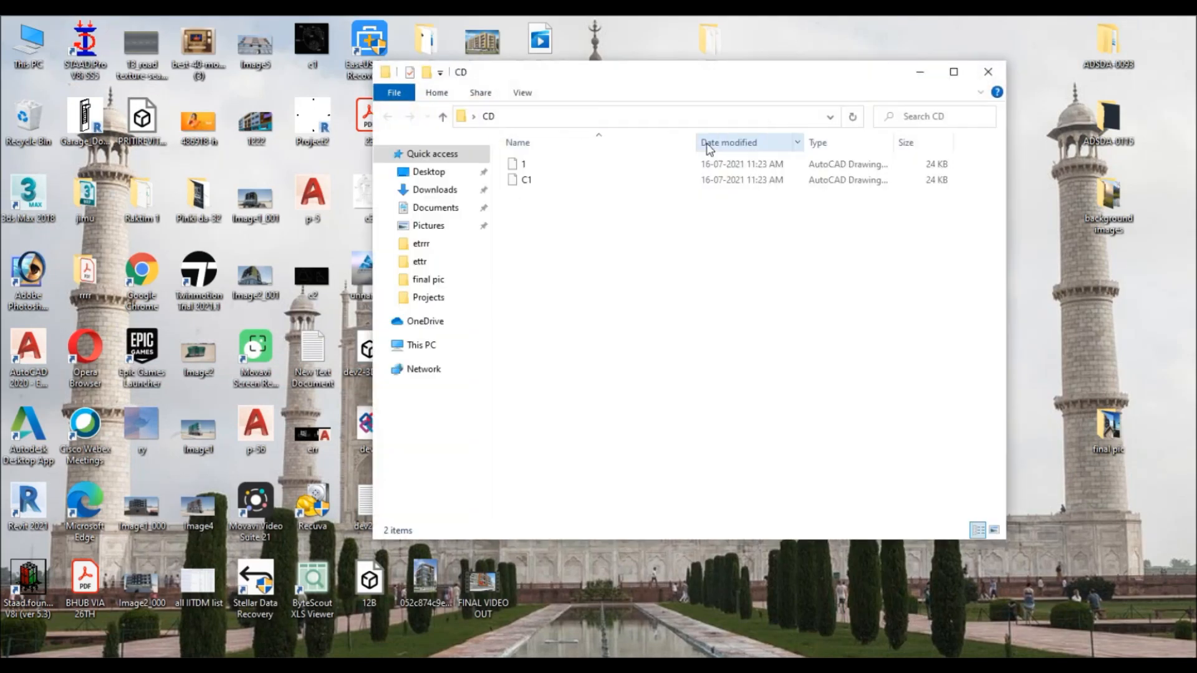
double_click(542, 169)
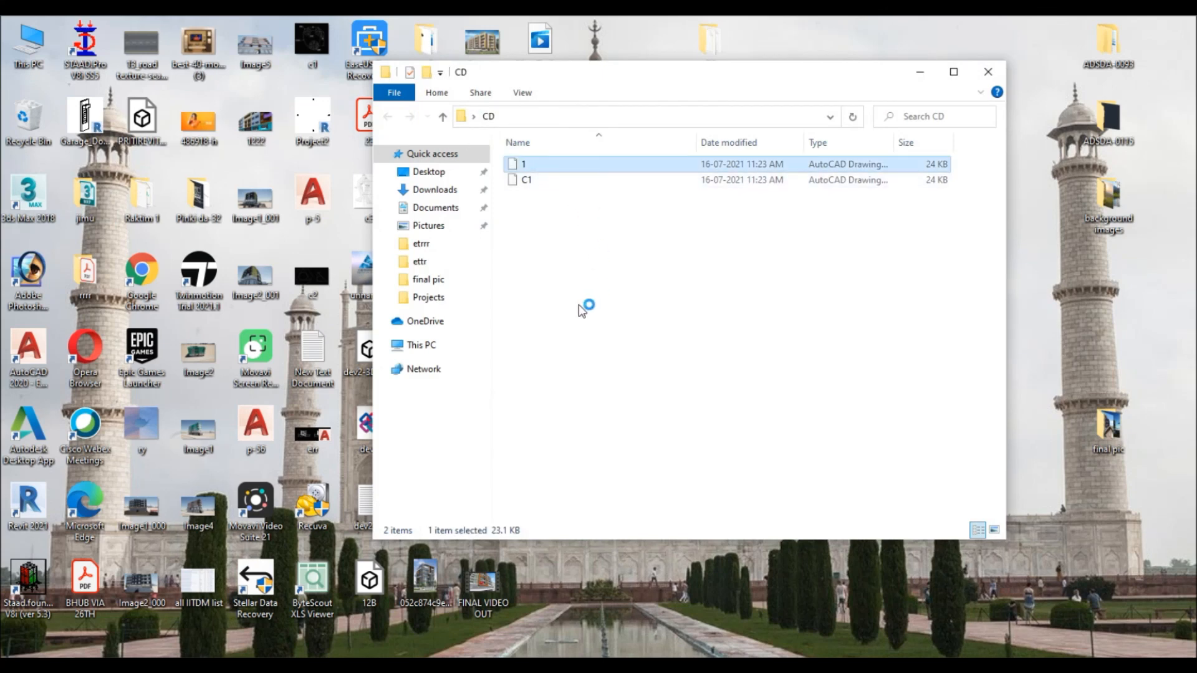
left_click(555, 365)
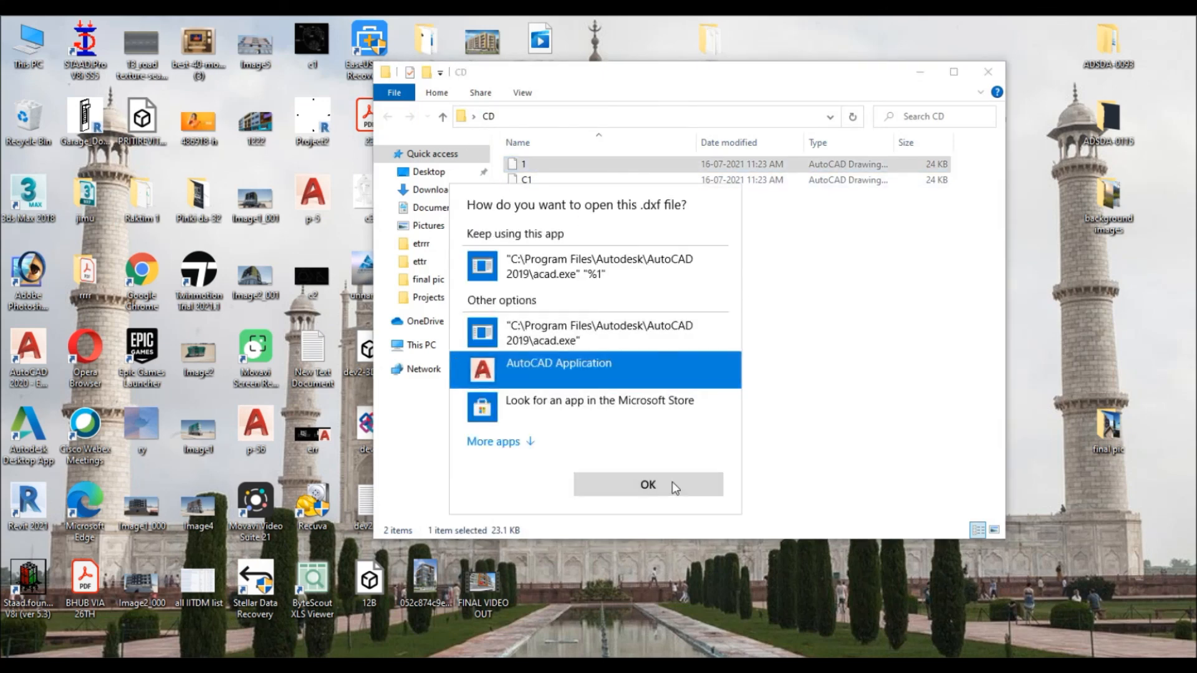
left_click(670, 483)
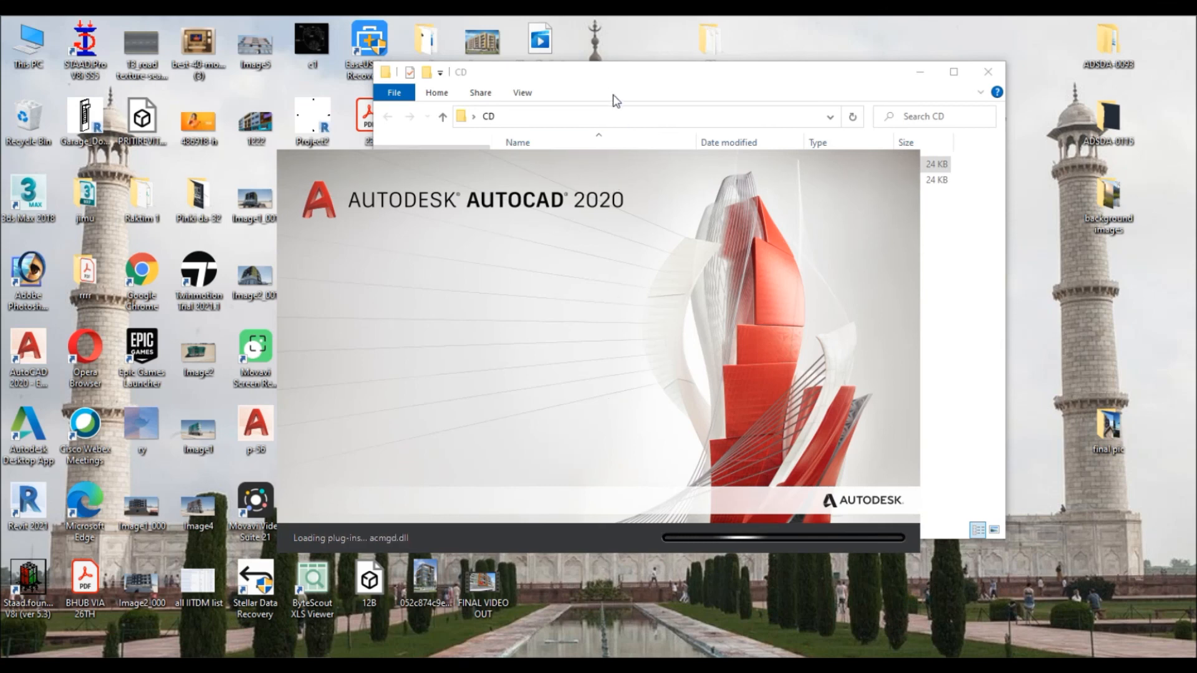
Return to the CD folder and open the C1 drawing with AutoCAD as well.
left_click(611, 83)
left_click(549, 181)
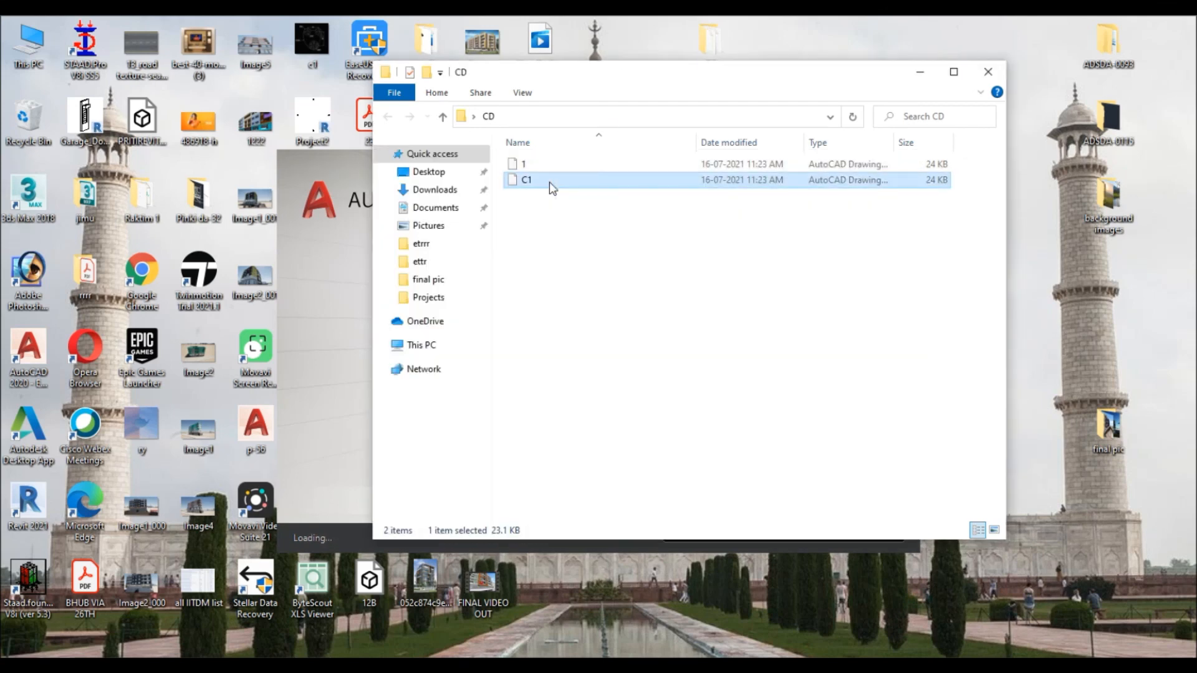
double_click(553, 186)
left_click(553, 368)
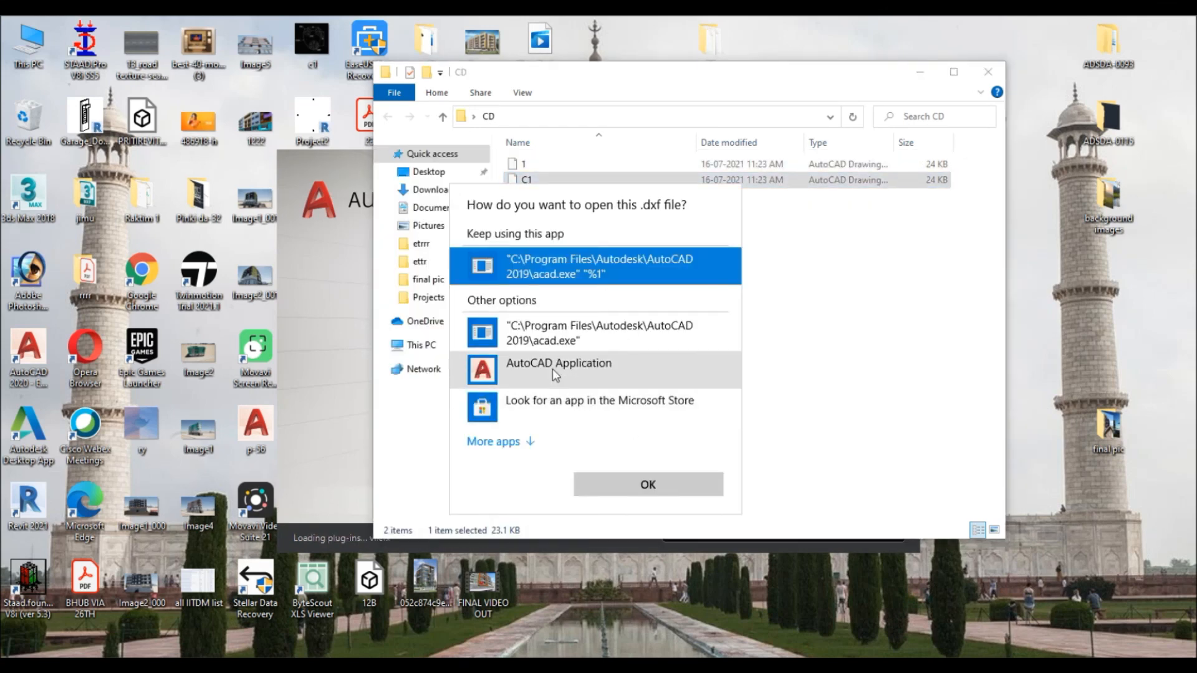
left_click(638, 480)
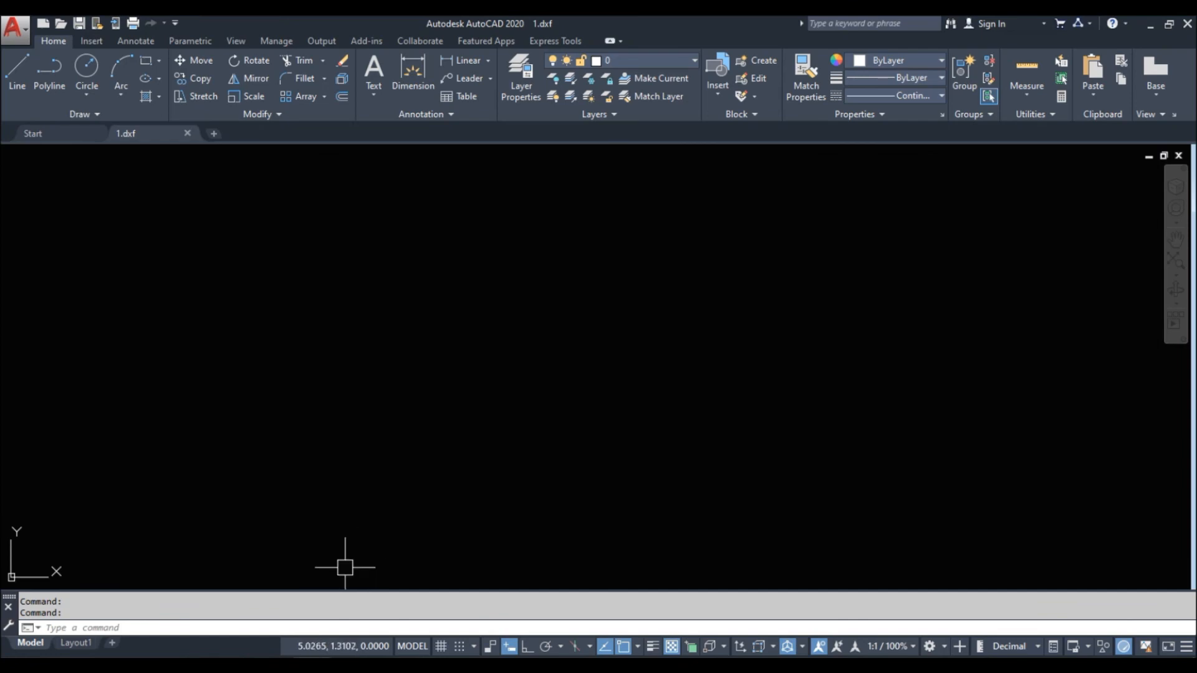
Examine the reinforcement elevation and sections A-A, B-B and C-C in the drawings 1.dxf and C1.dxf.
middle_click(375, 357)
middle_click(375, 357)
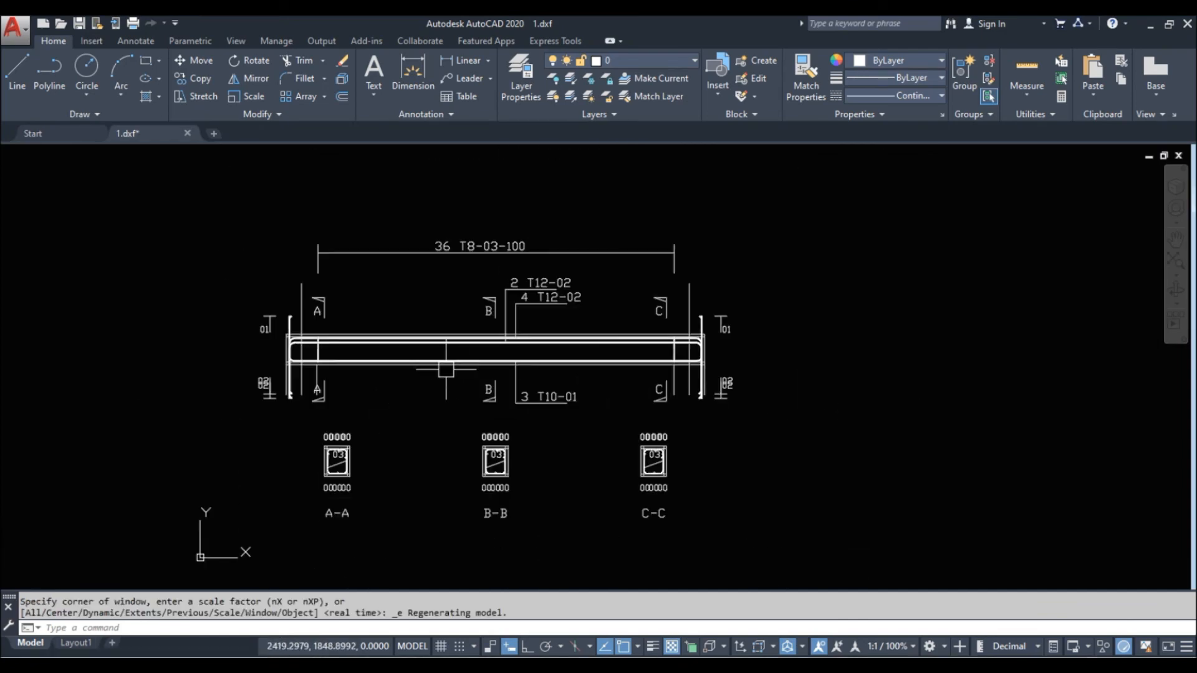
left_click(376, 615)
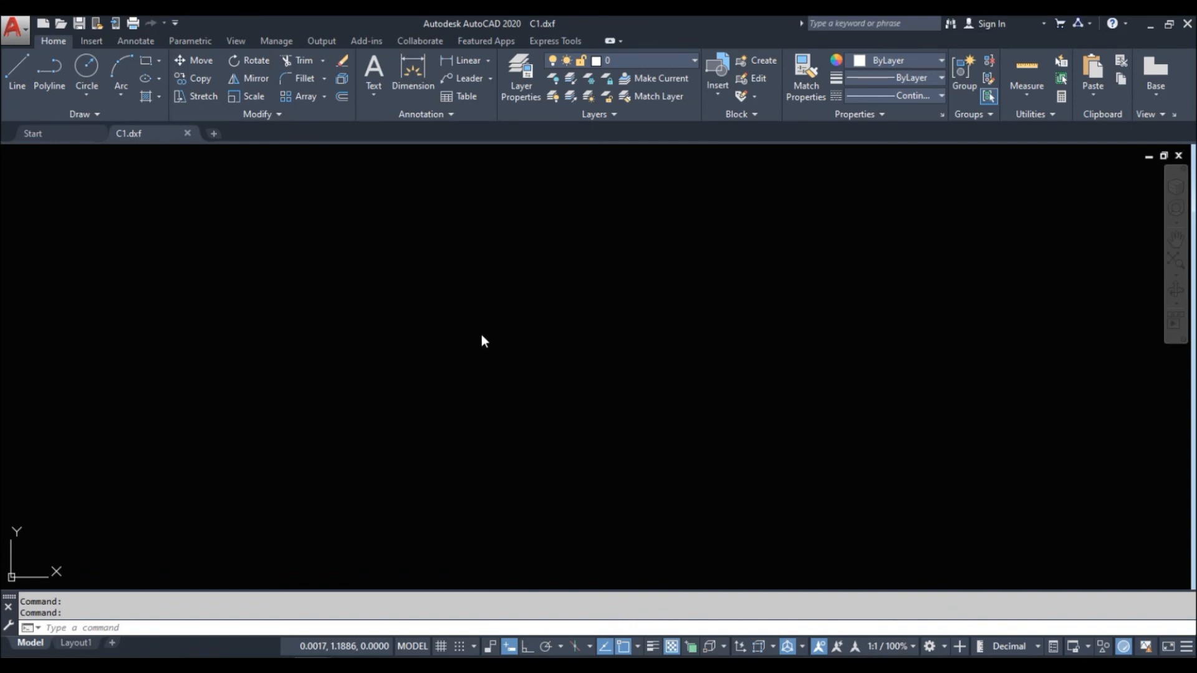
left_click(484, 259)
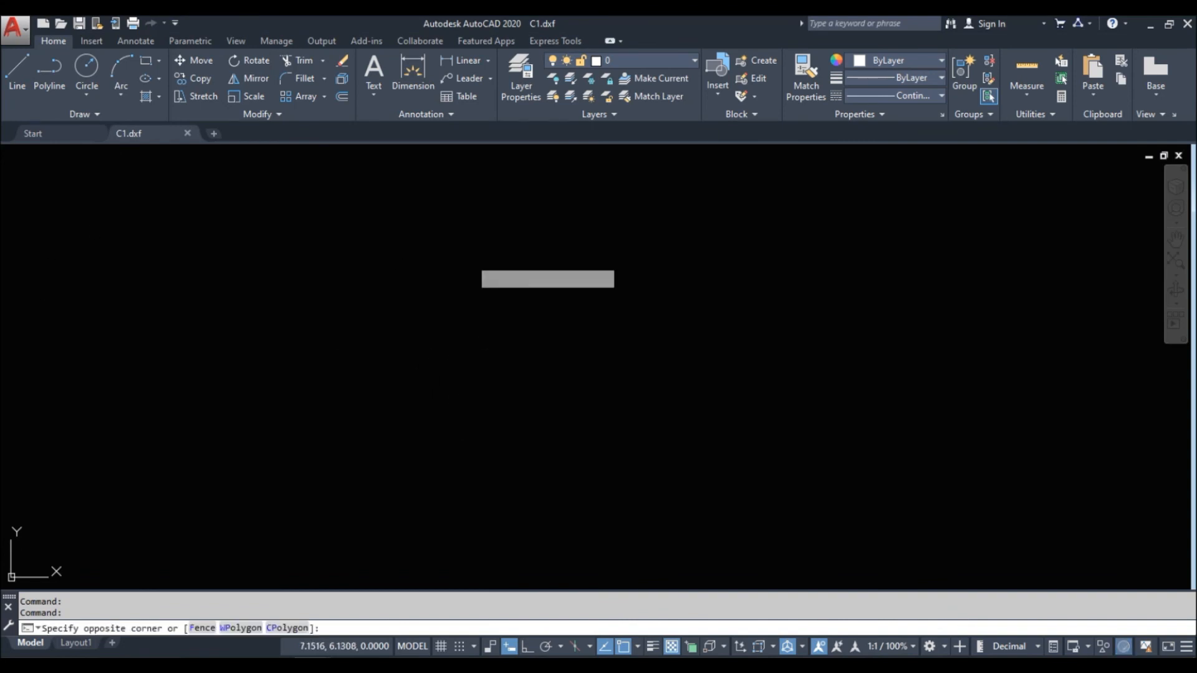
middle_click(427, 289)
middle_click(428, 289)
scroll(479, 316, "down", 4)
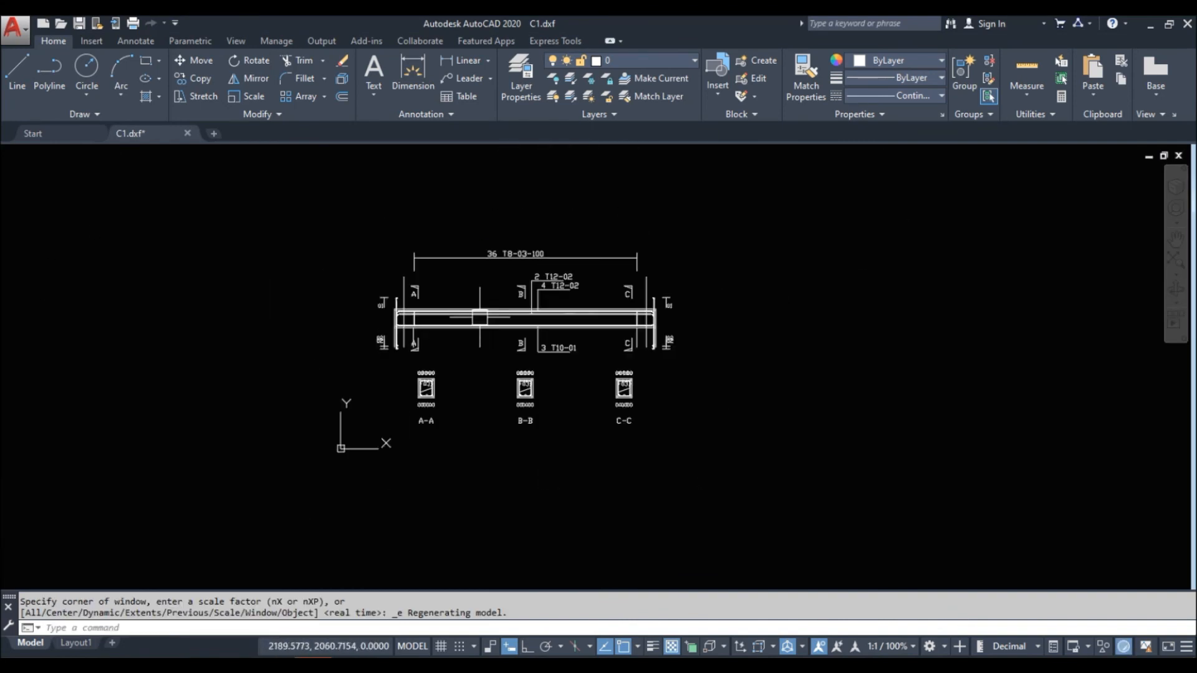
scroll(509, 316, "up", 4)
middle_click_drag(370, 345, 394, 333)
middle_click_drag(405, 269, 402, 249)
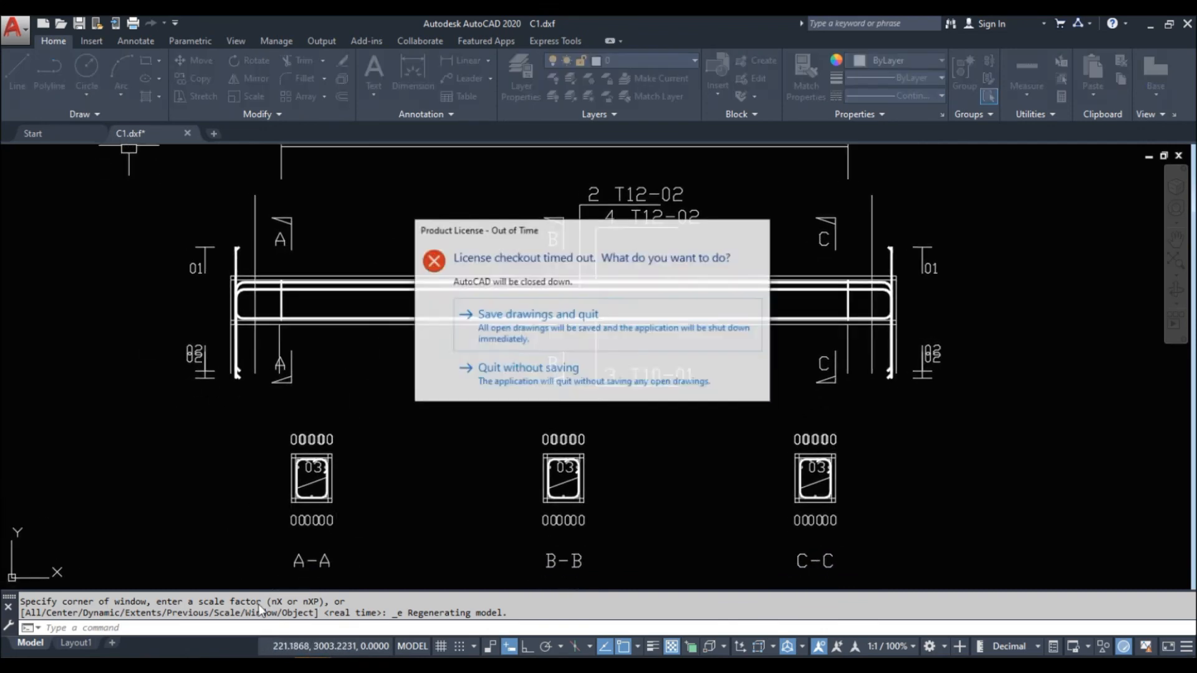
left_click_drag(509, 231, 618, 219)
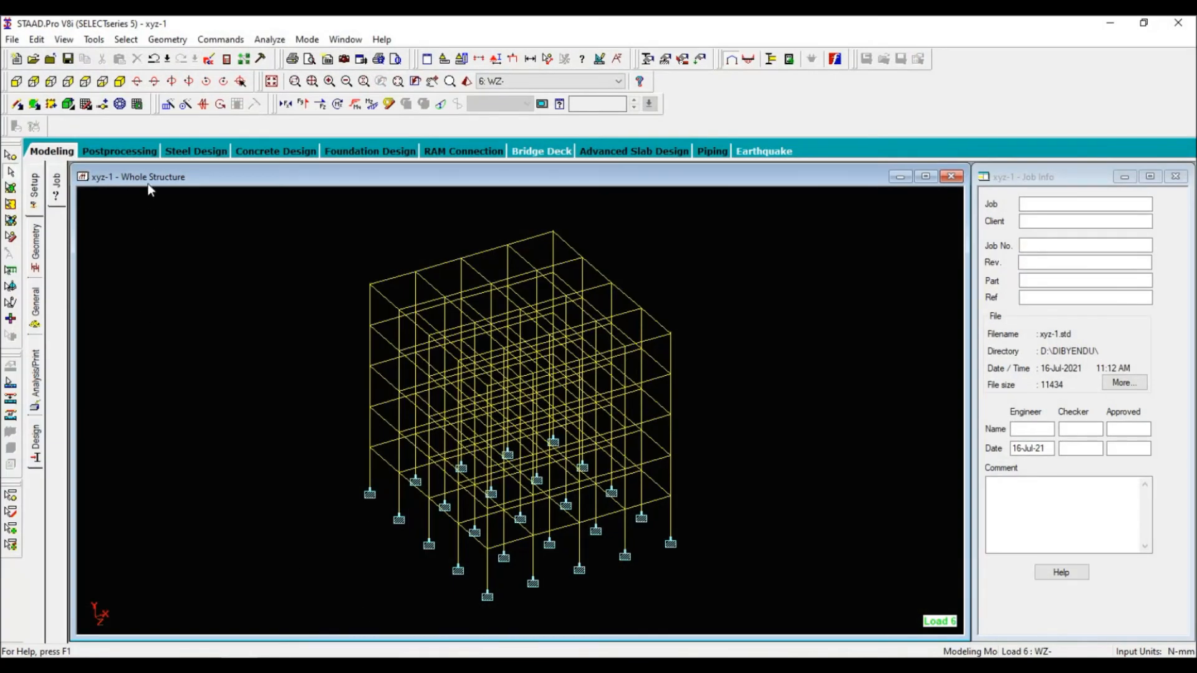
Reopen the structure in RC Designer and review the concrete member design summary and span tables for the BEAM group.
left_click(268, 152)
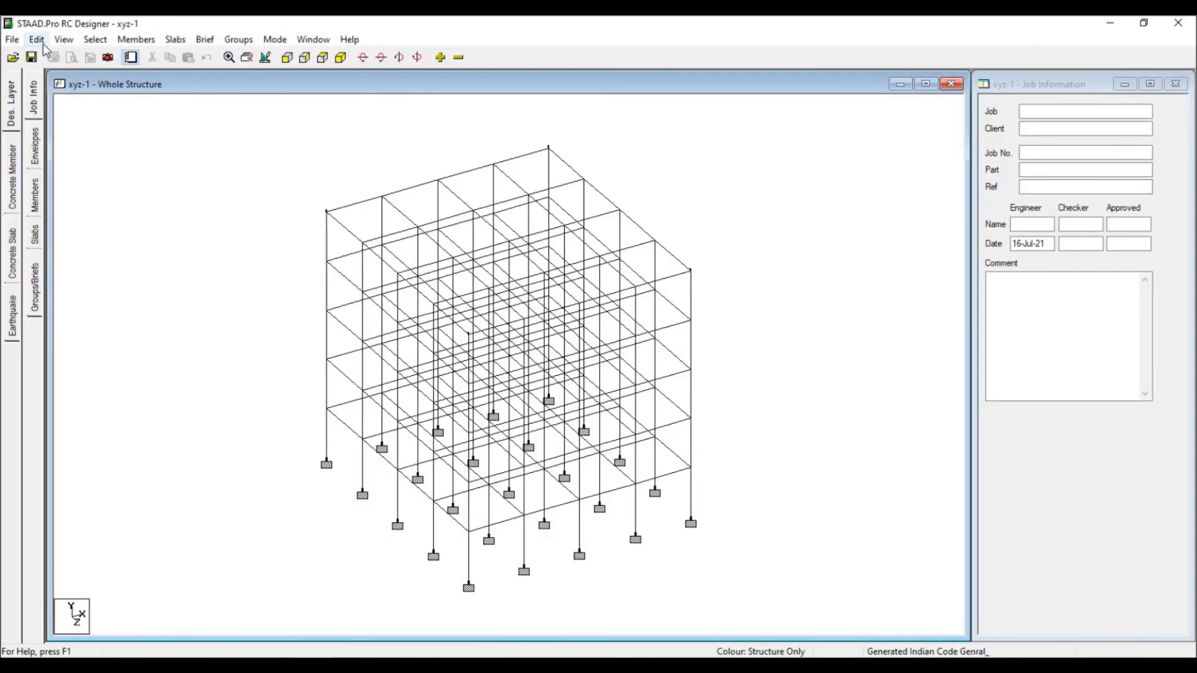
left_click(13, 187)
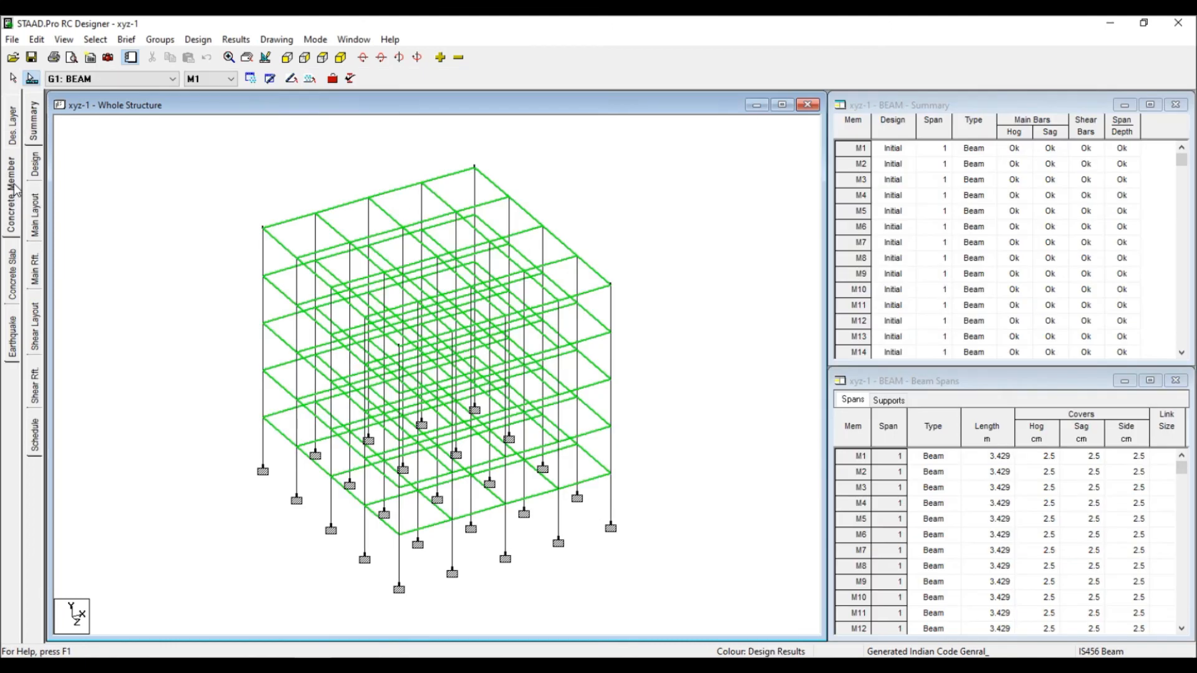
scroll(970, 233, "down", 2)
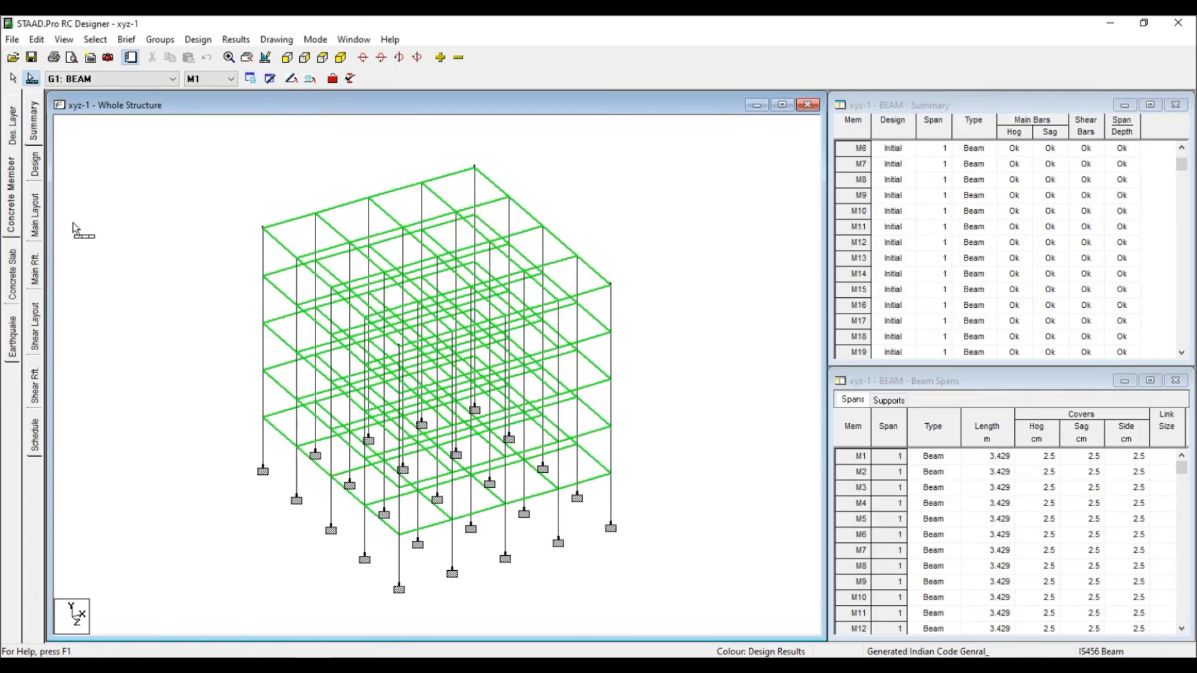
scroll(1041, 212, "down", 4)
scroll(1054, 483, "down", 2)
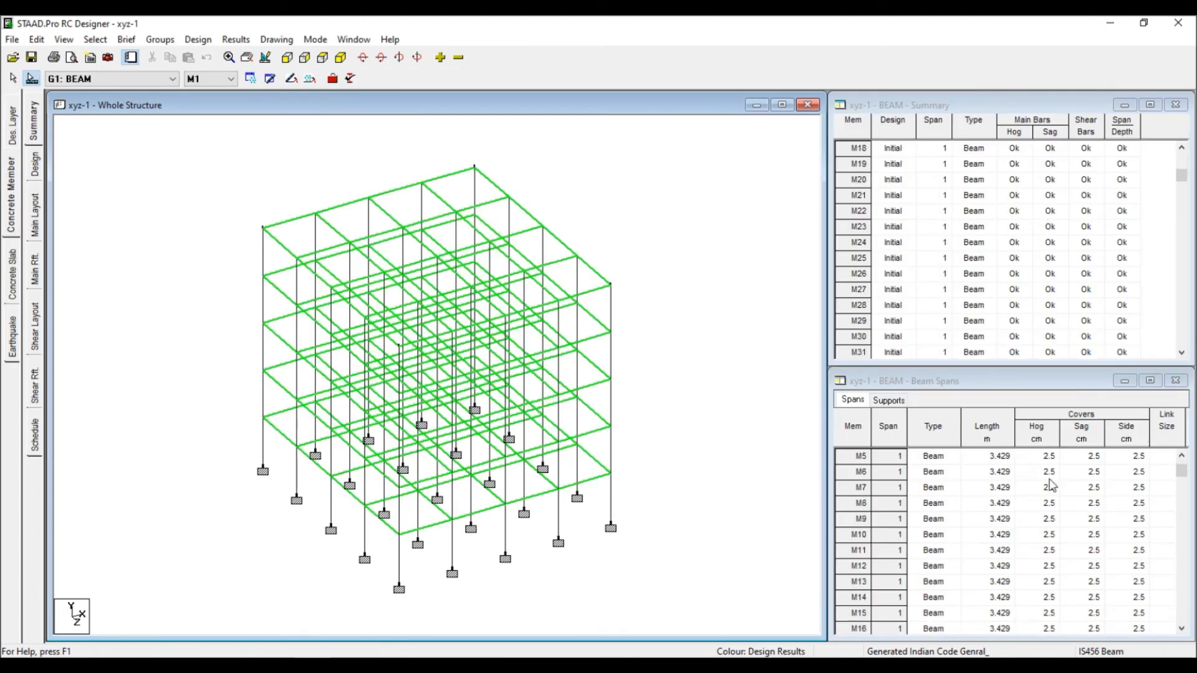
Review beam M1's main bar layout, main reinforcement, shear layout, shear reinforcement and bar schedule, ending on its main reinforcement results.
left_click(38, 225)
left_click(36, 269)
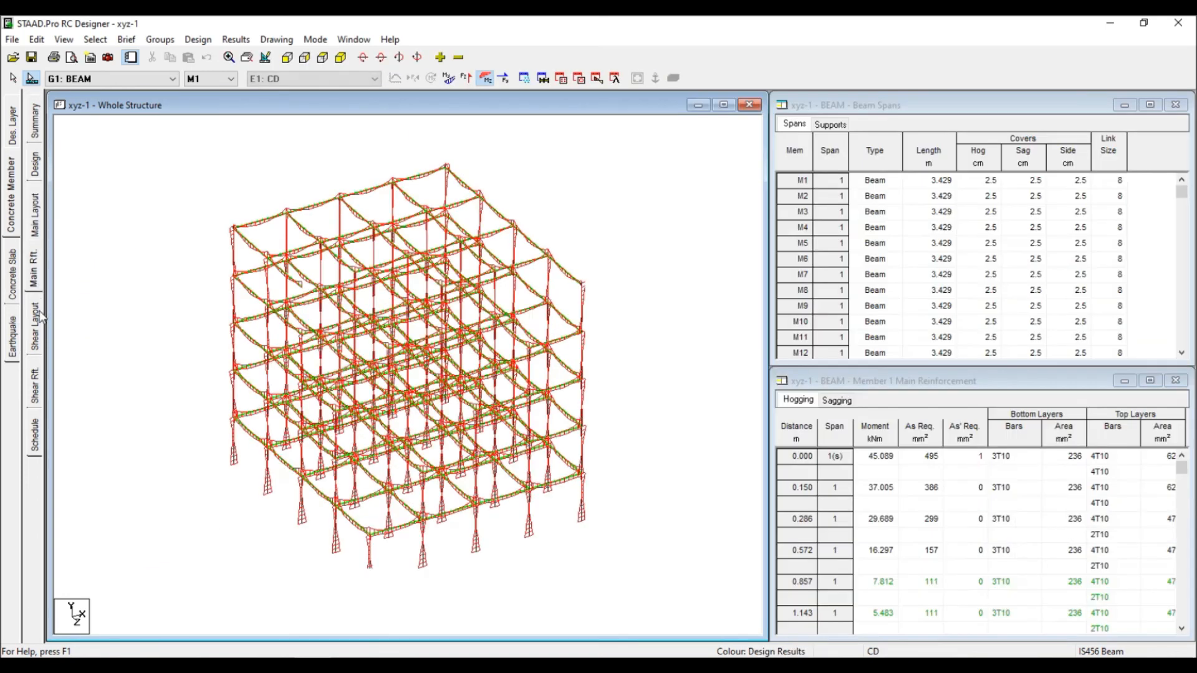
left_click(35, 354)
left_click(36, 387)
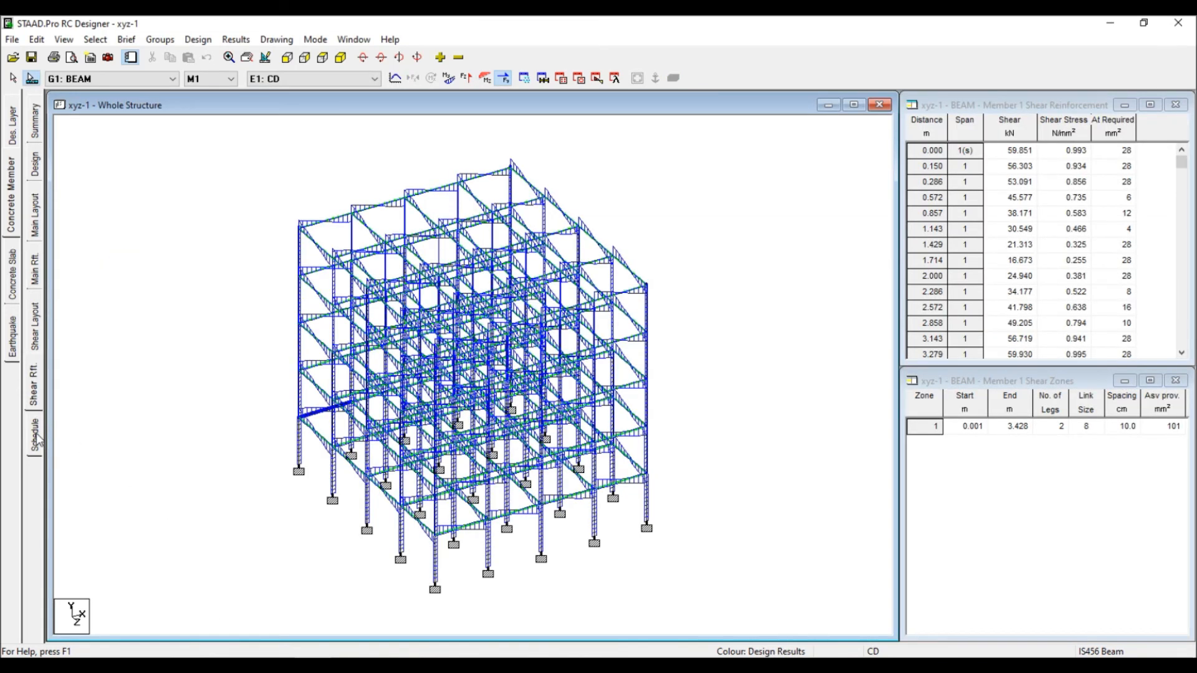
left_click(40, 435)
left_click(778, 166)
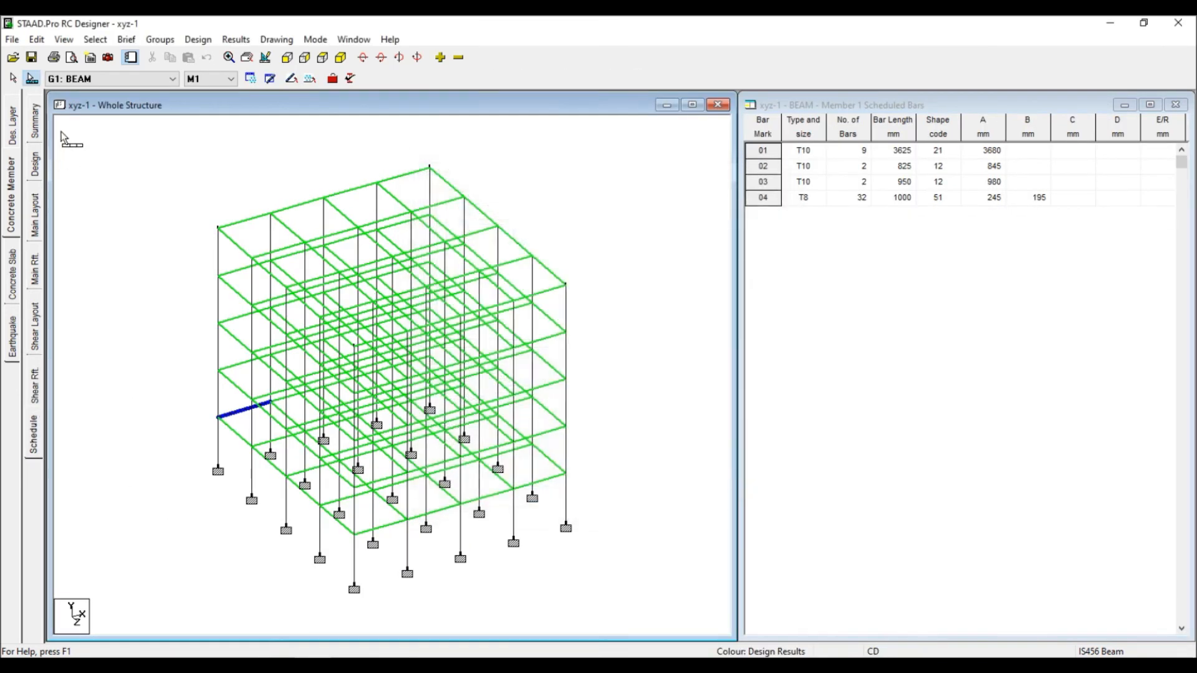
left_click(35, 234)
left_click(36, 269)
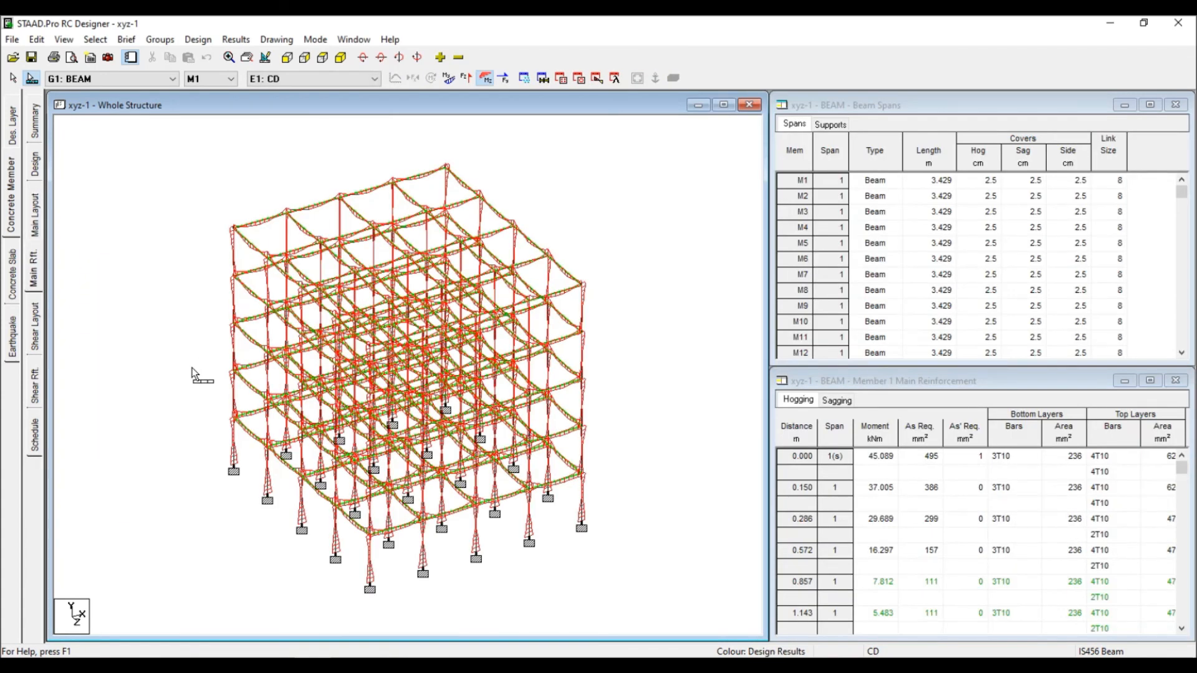